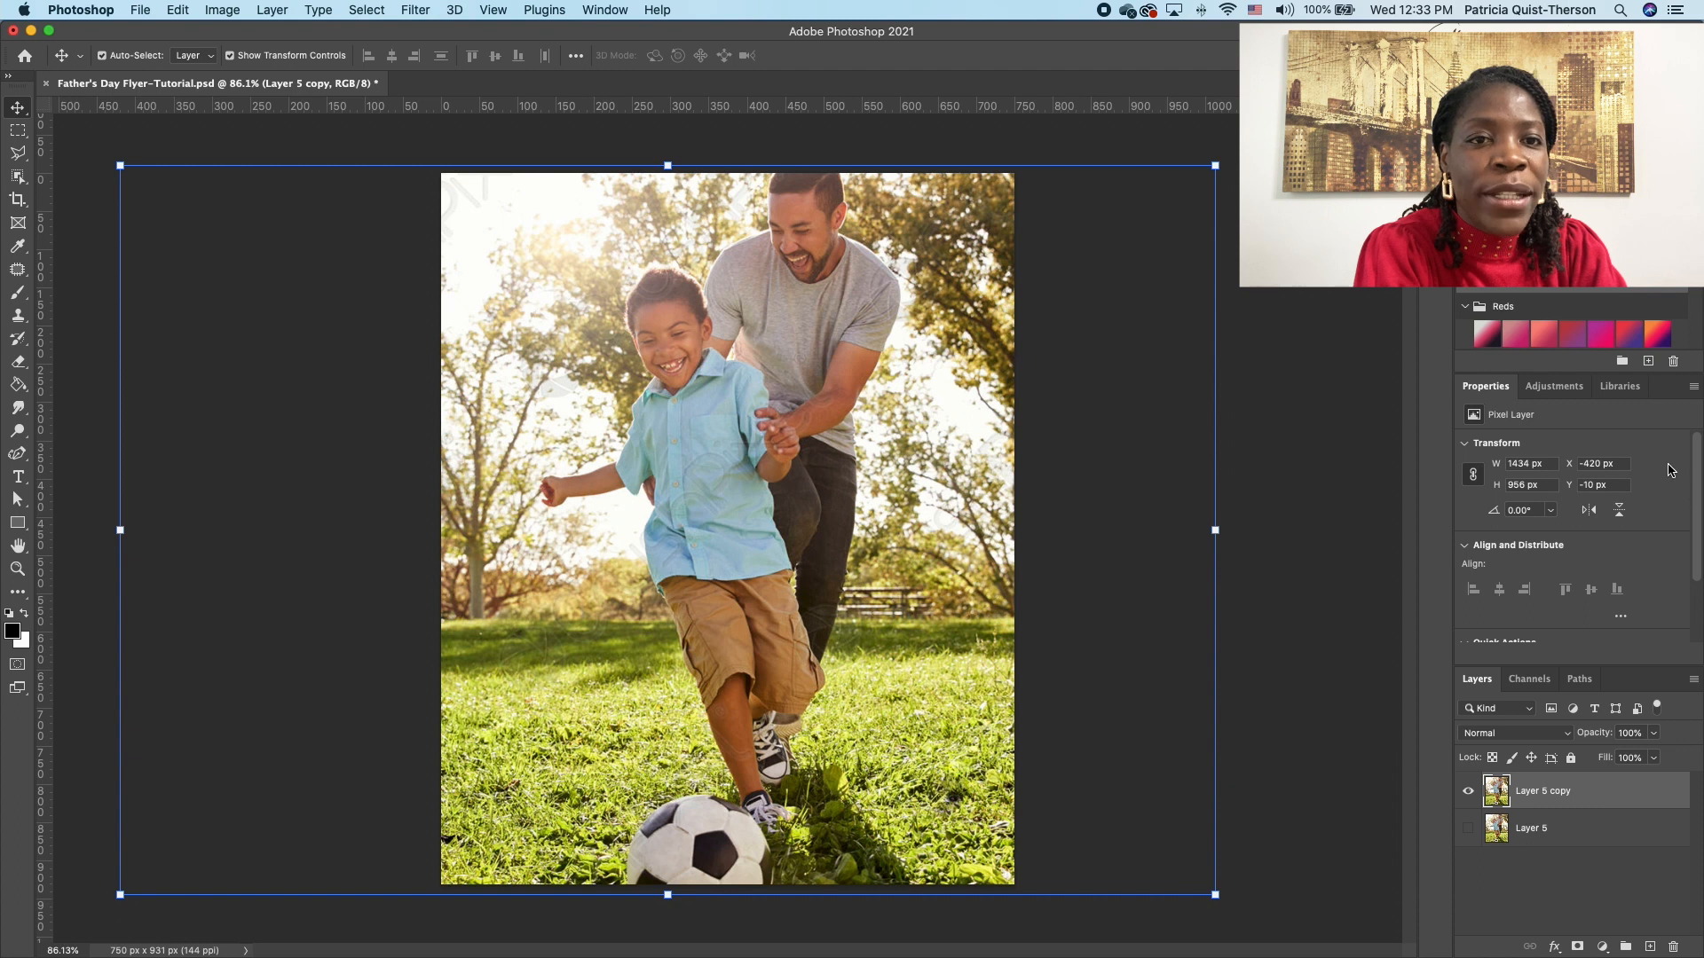
Step: Remove the background from the Layer 5 copy photo using the Remove Background quick action
drag(1694, 531, 1695, 628)
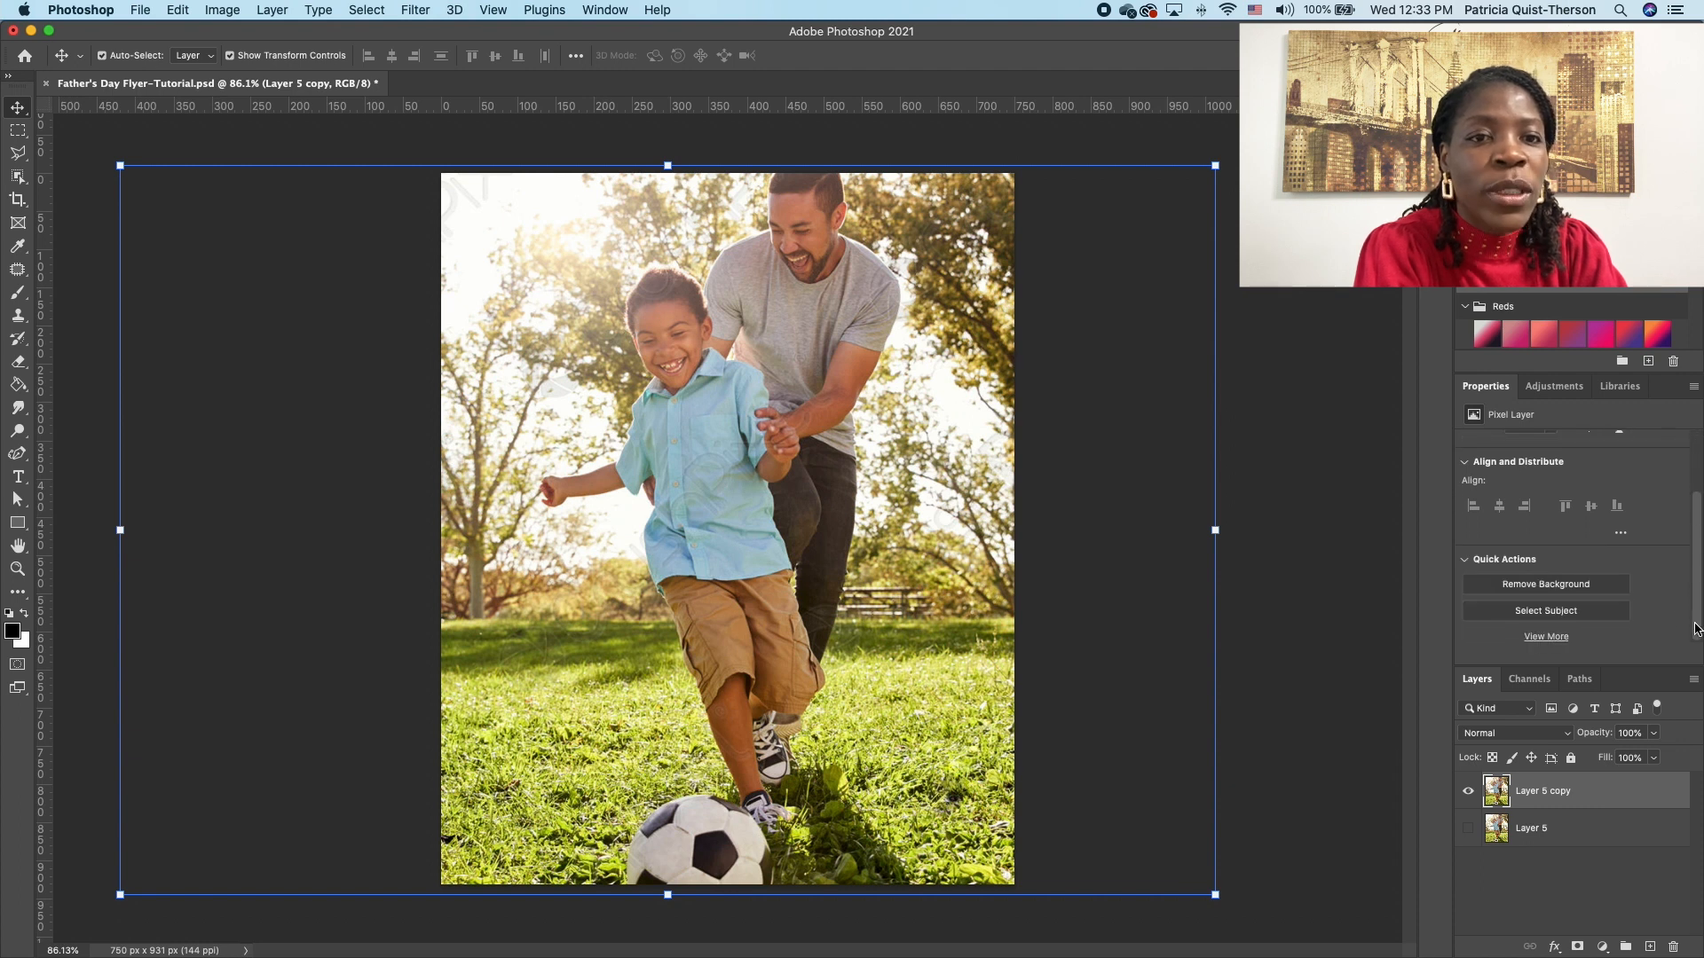
click(1535, 588)
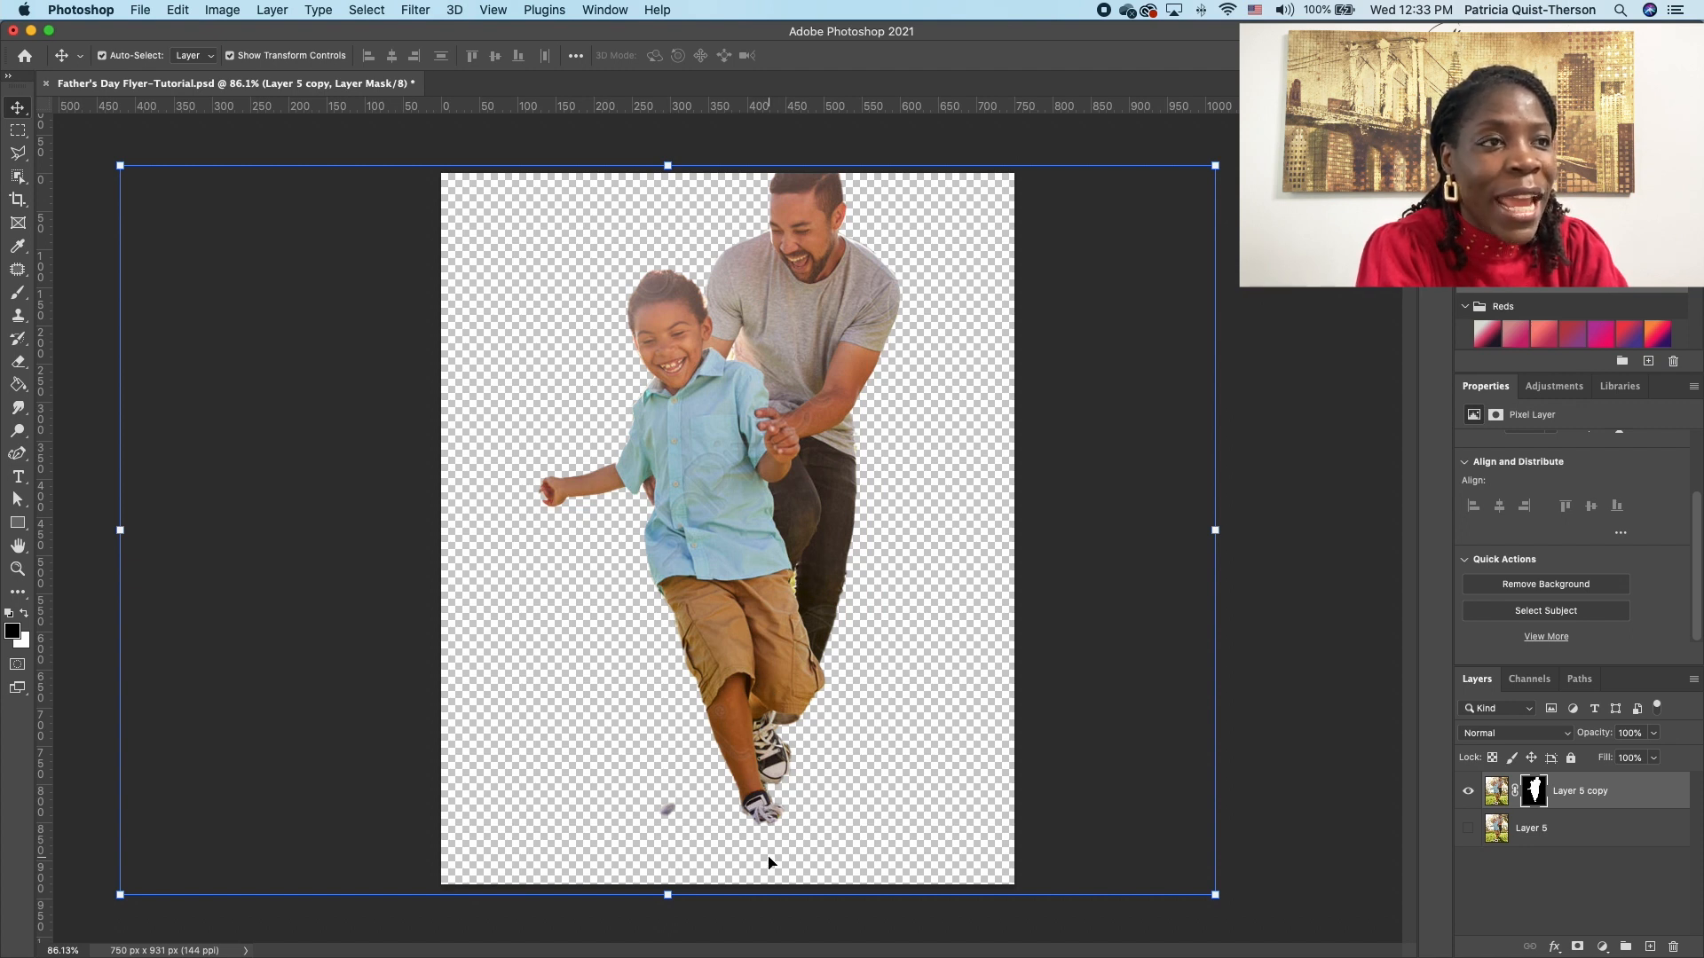
Step: Draw a closed Polygonal Lasso selection around the boy's lower shoe and the area where the soccer ball was masked out
click(16, 156)
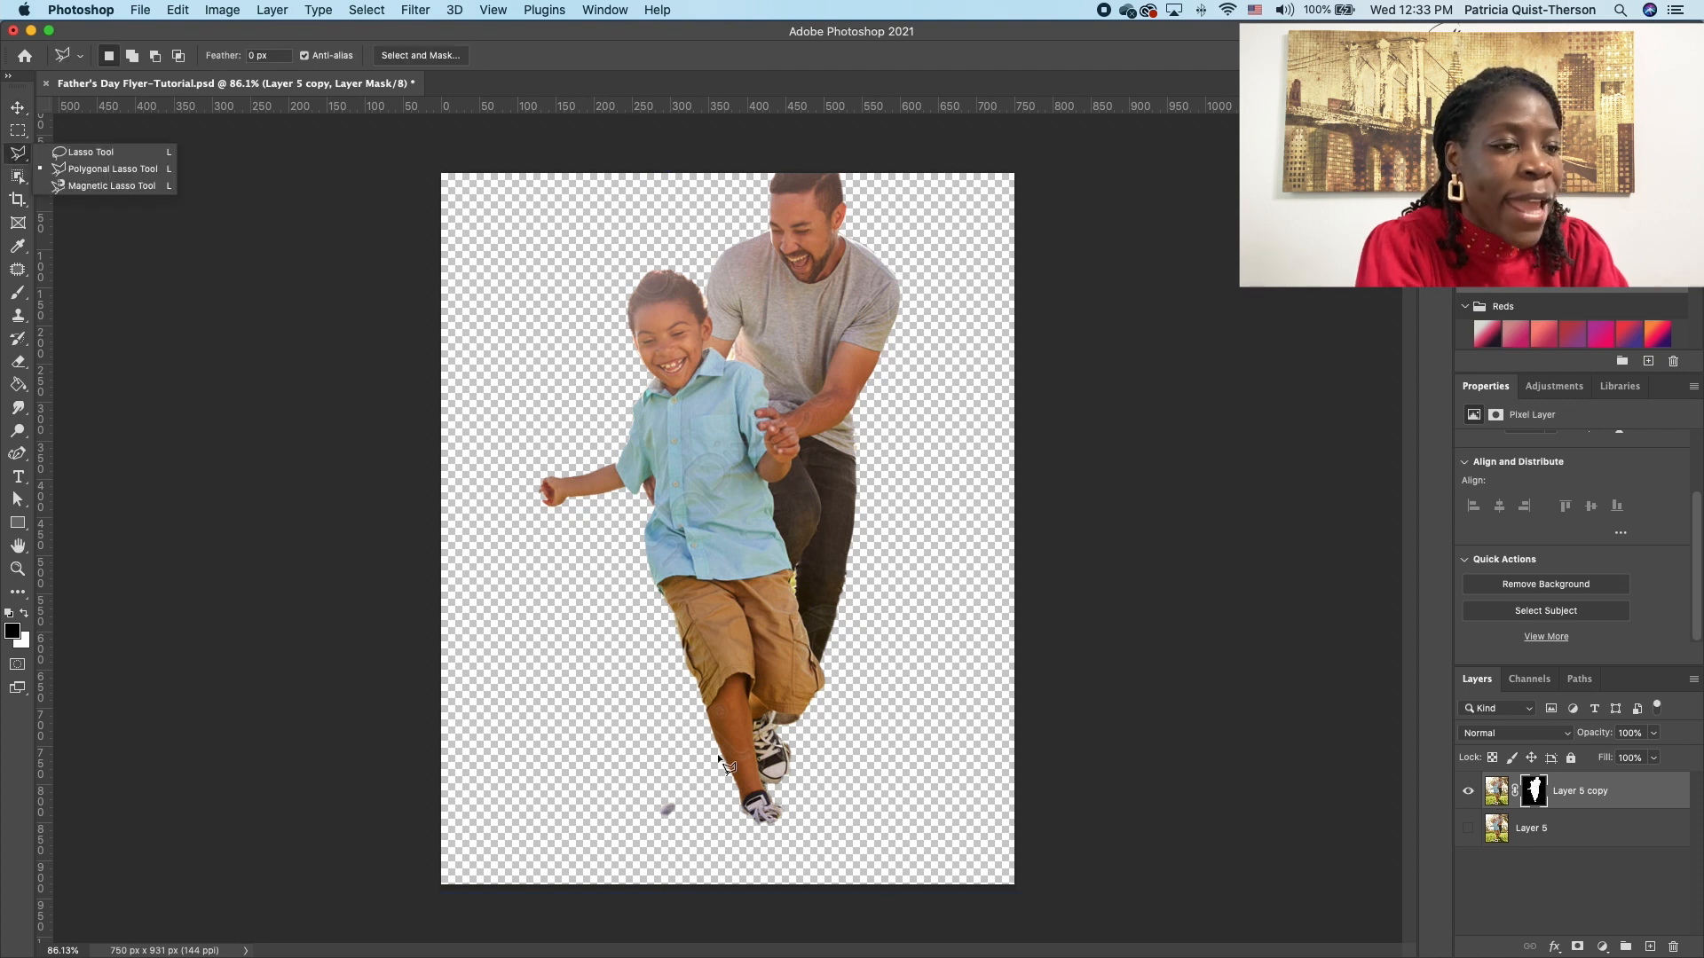
click(736, 791)
click(671, 788)
click(628, 809)
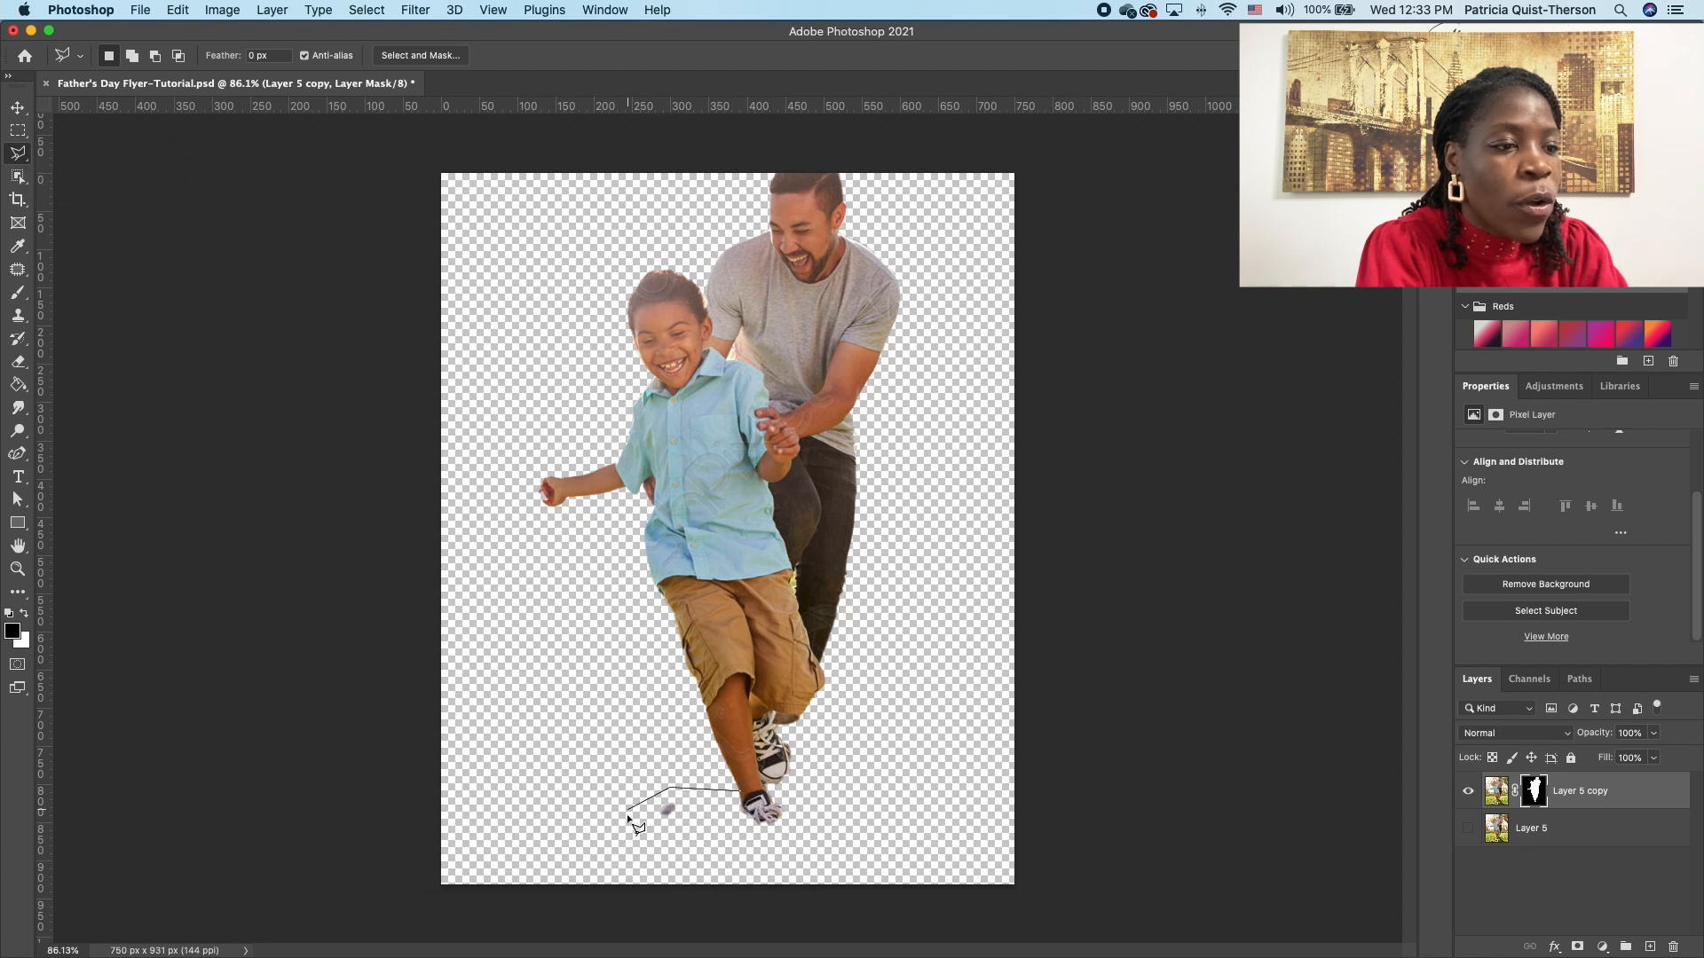
click(607, 882)
click(688, 904)
click(817, 905)
click(887, 860)
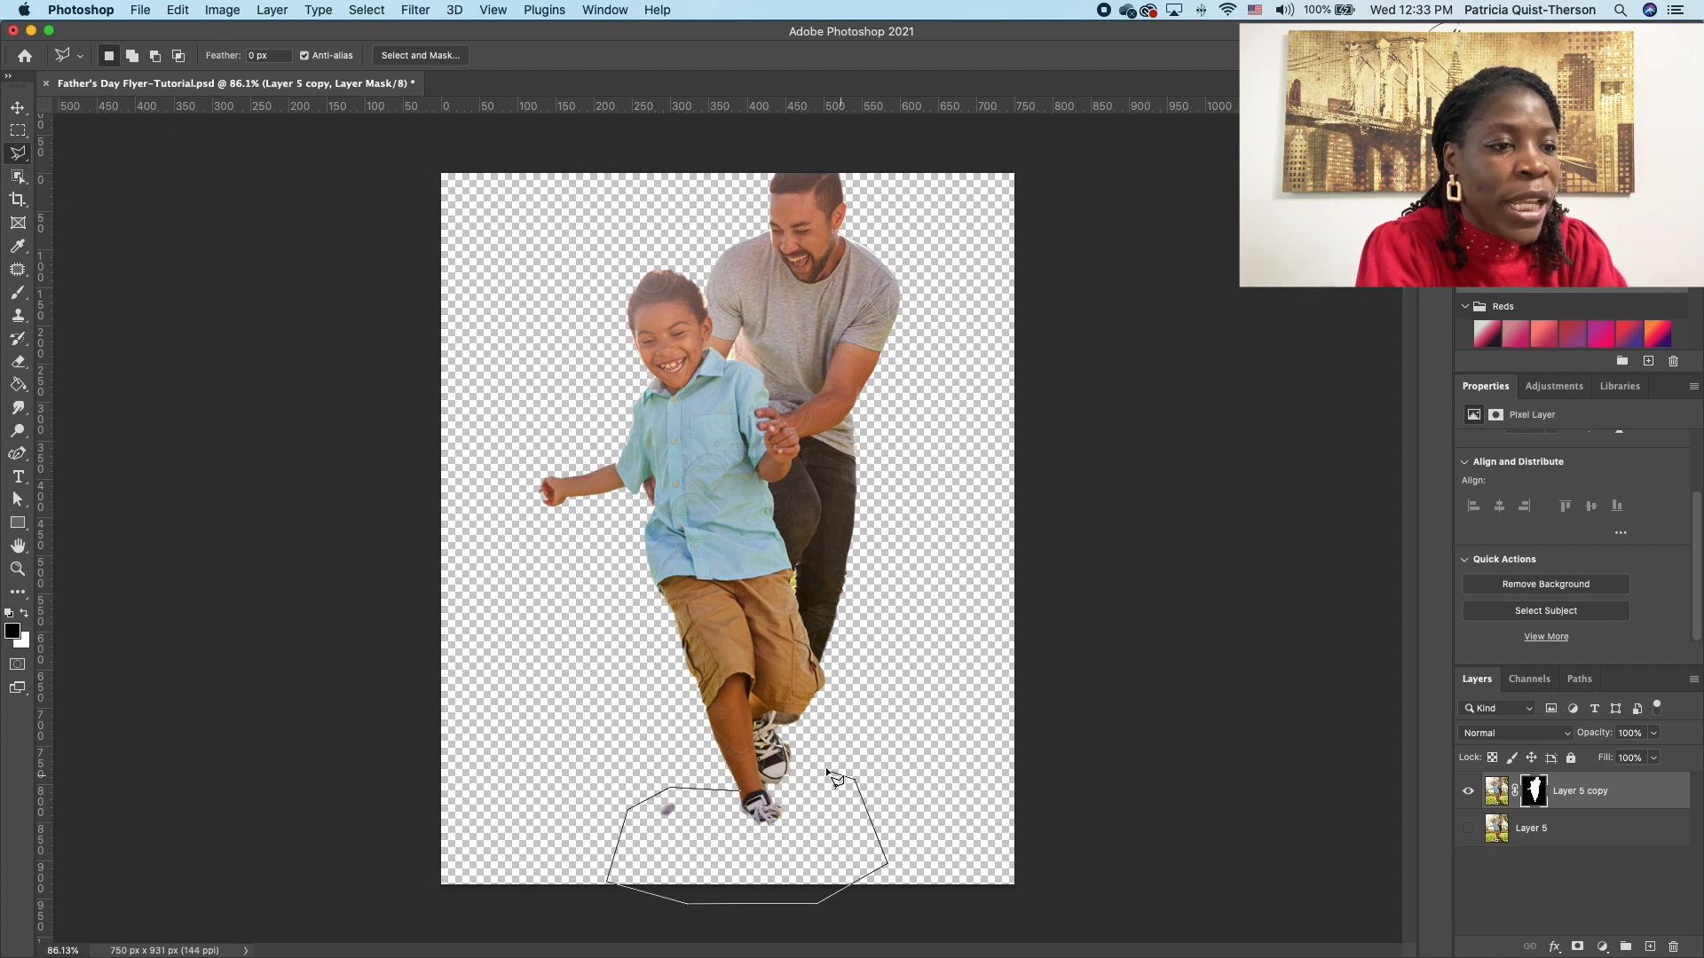
click(805, 750)
click(792, 749)
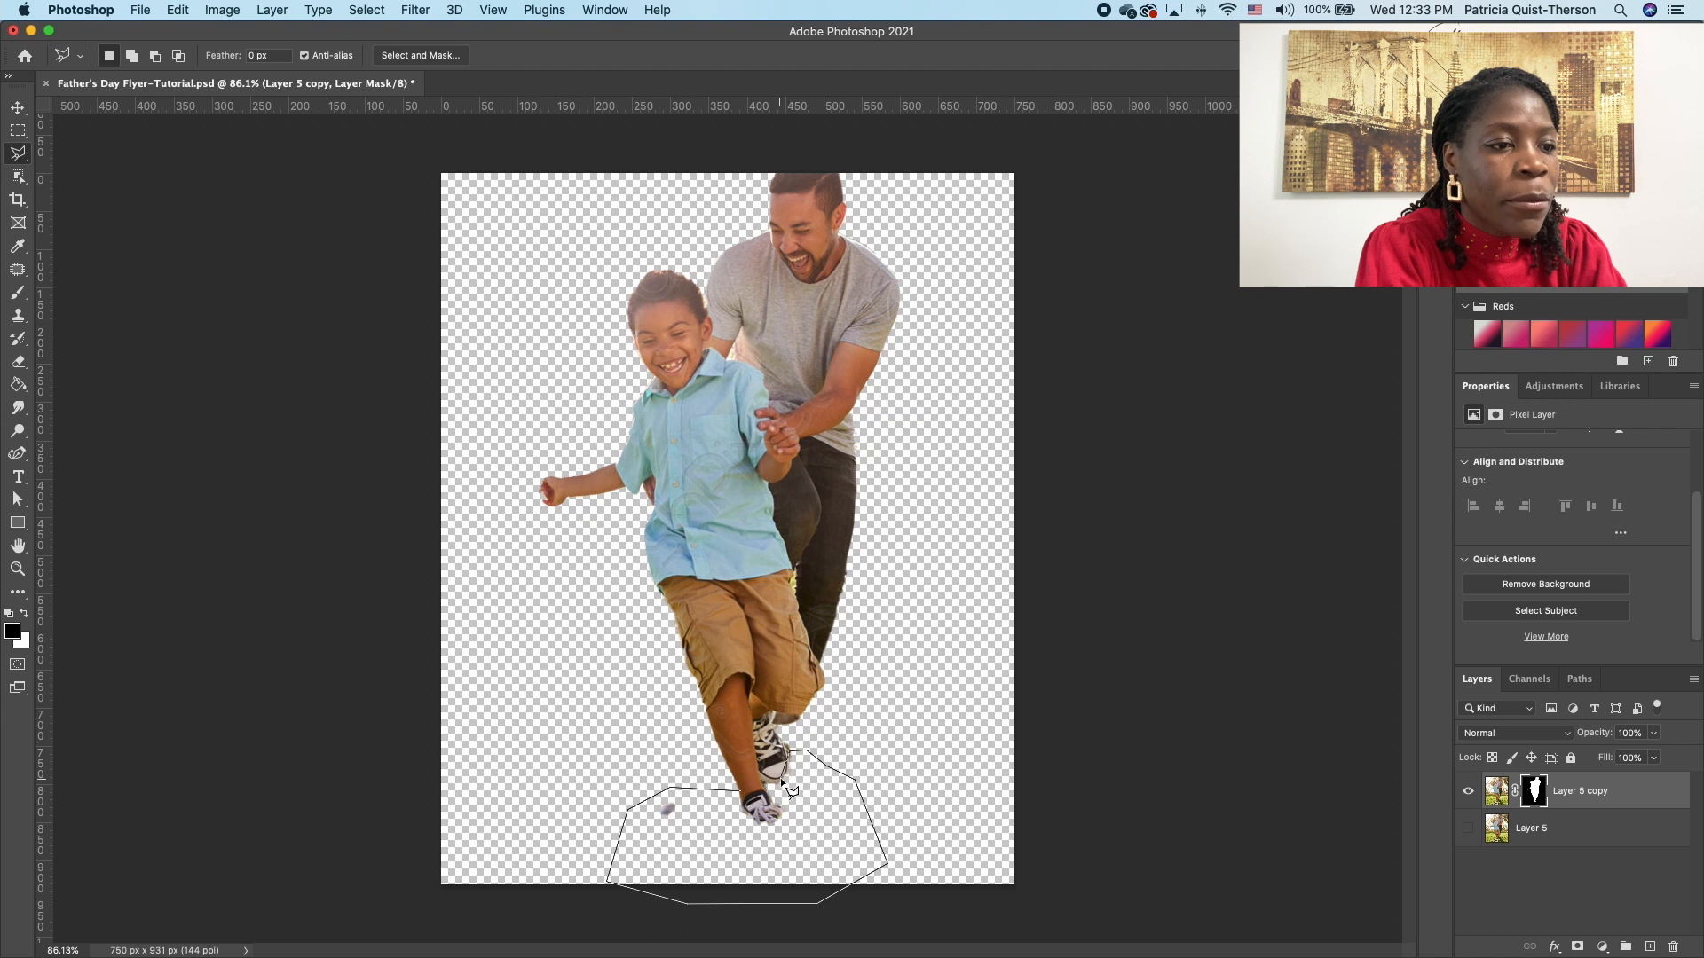
double_click(785, 785)
Step: Paint white on the Layer 5 copy mask inside the selection to restore the soccer ball area, and target the layer's image instead of its mask
click(1533, 798)
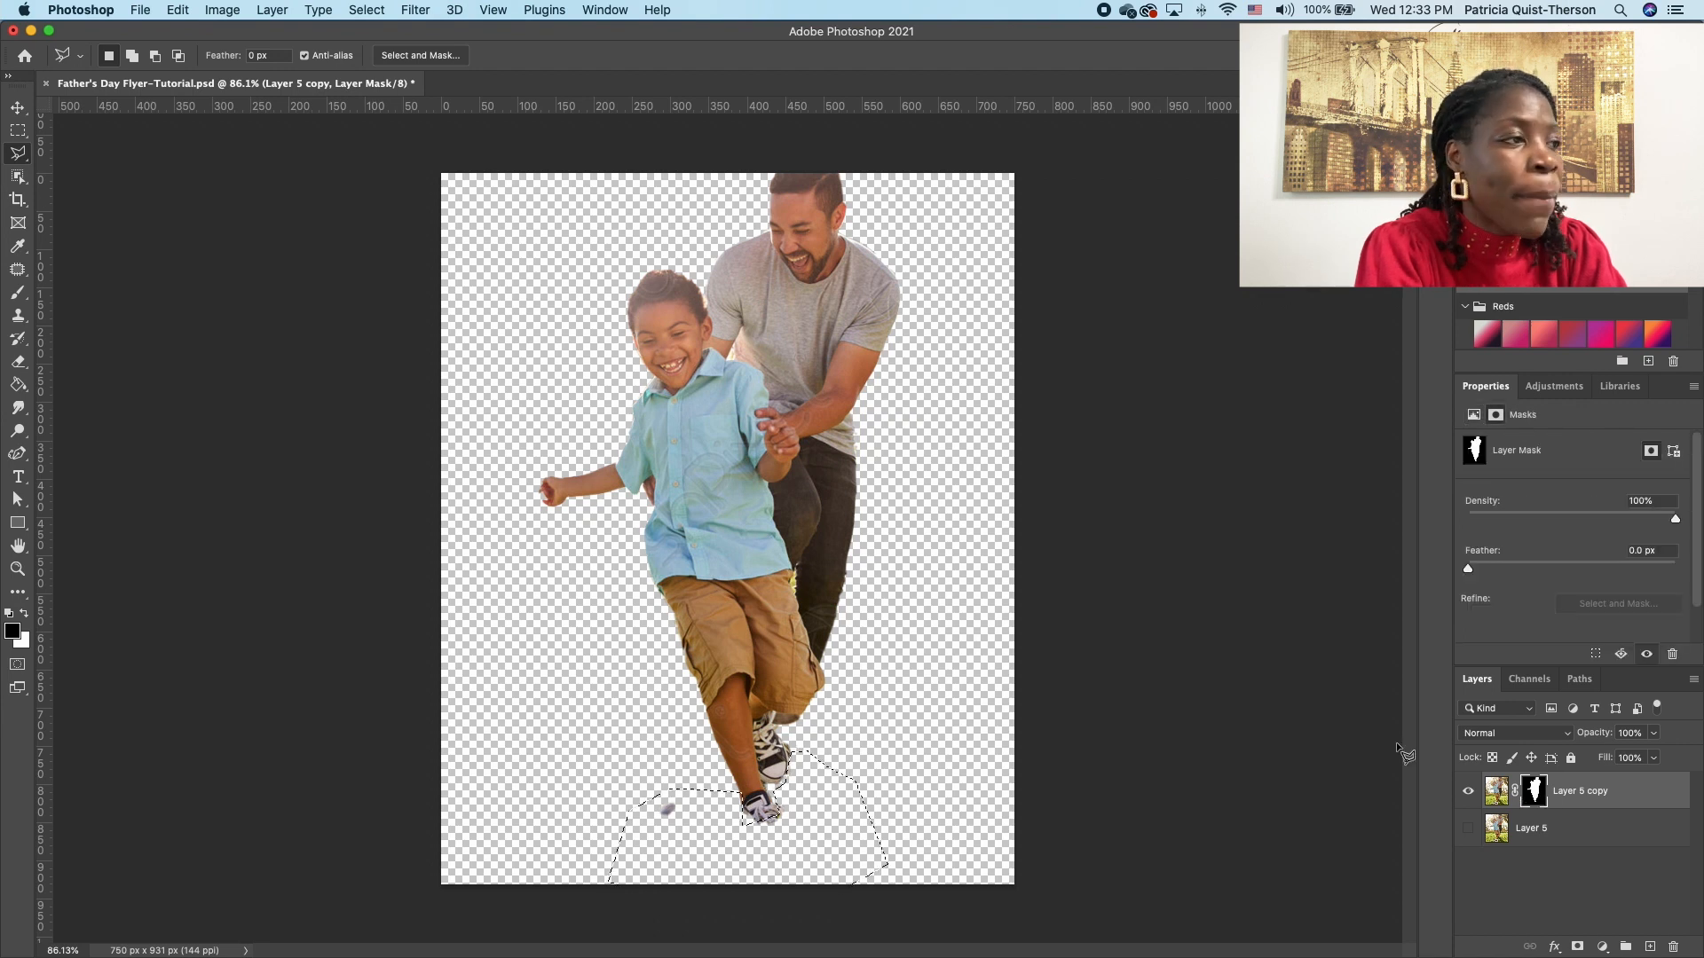
click(19, 296)
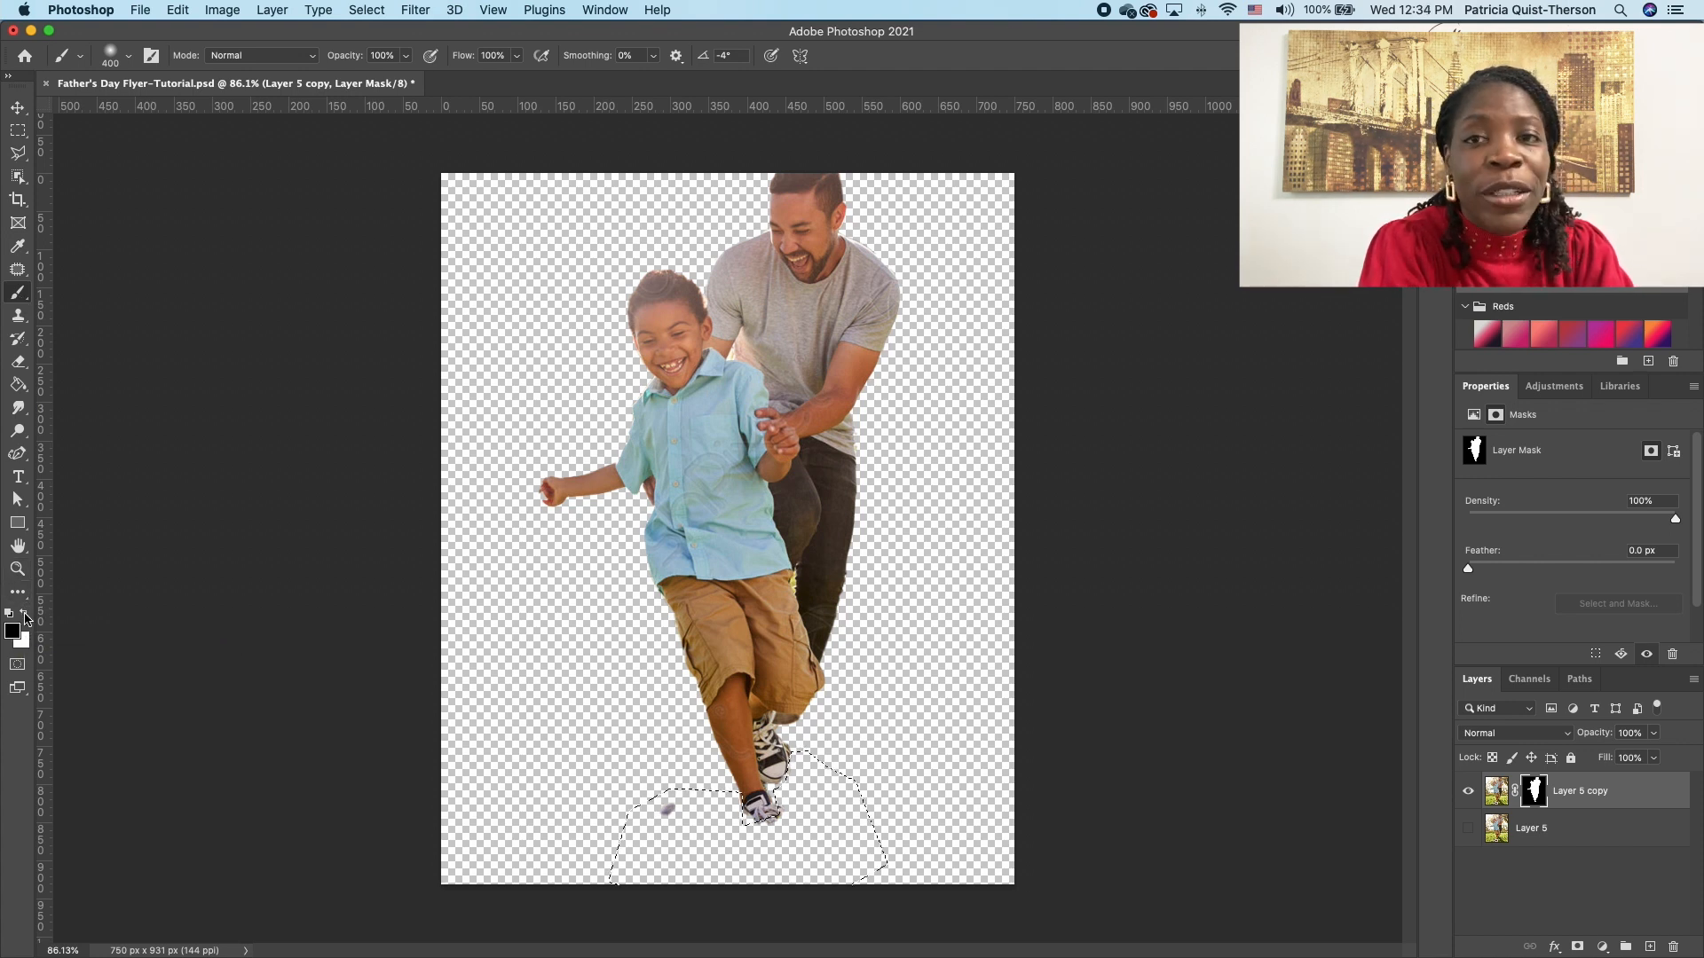
click(25, 614)
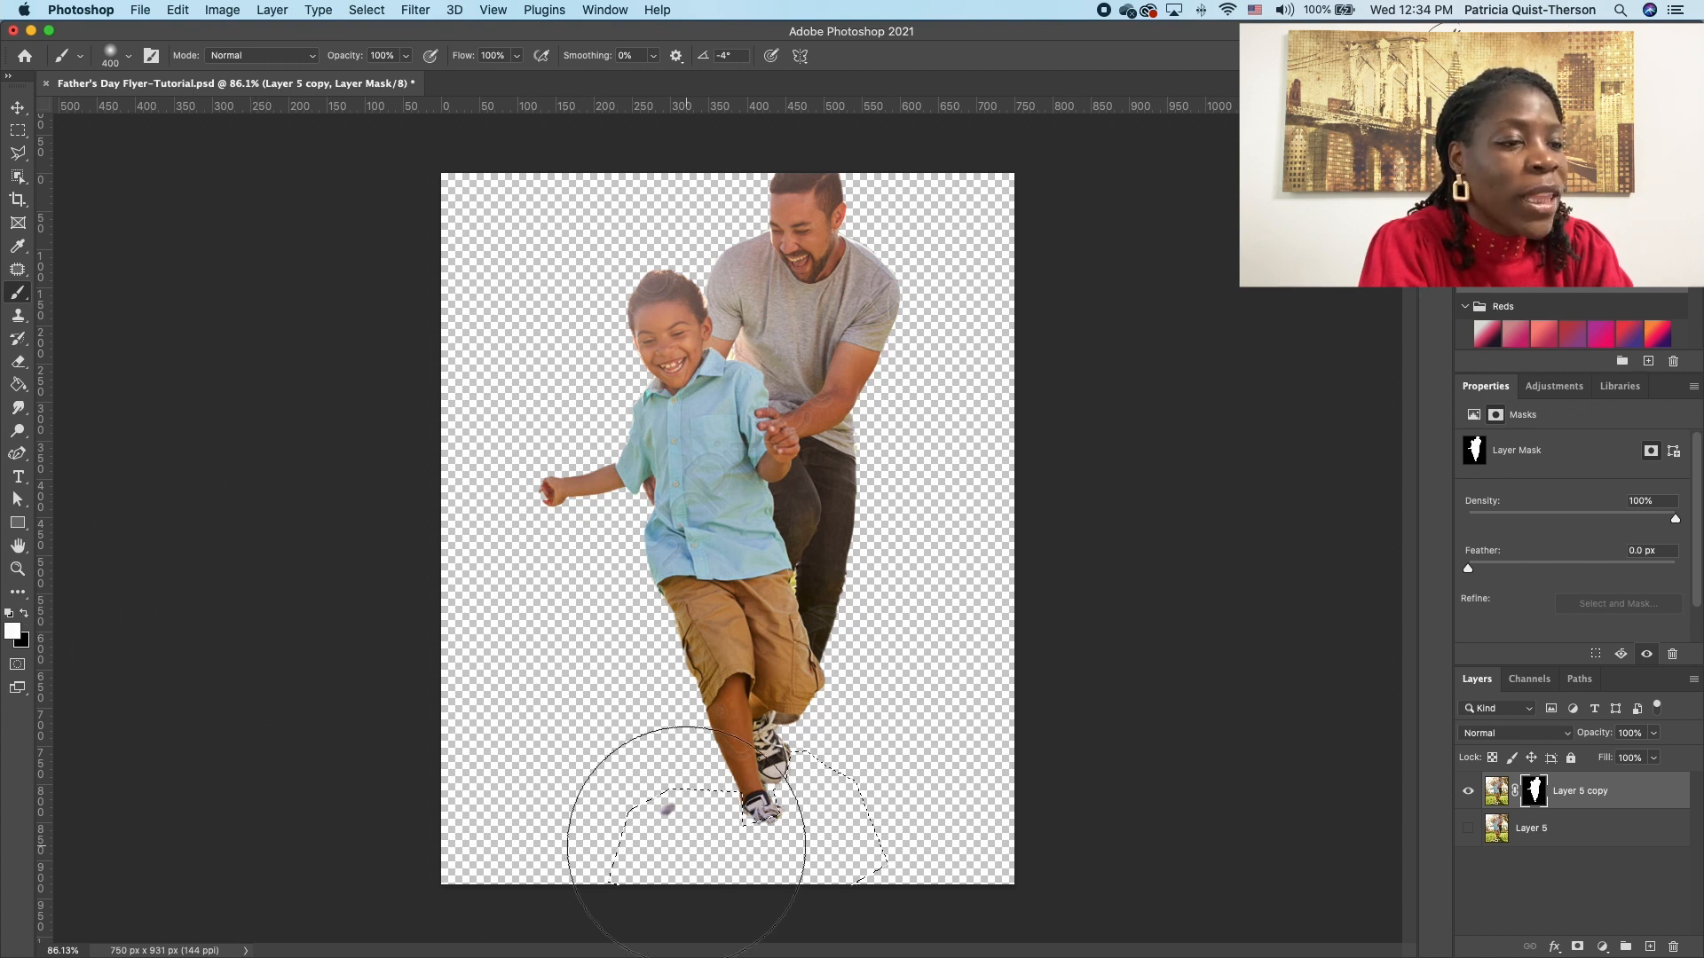
mouse_move(687, 845)
mouse_down()
mouse_move(684, 829)
mouse_move(677, 844)
mouse_move(818, 837)
mouse_up()
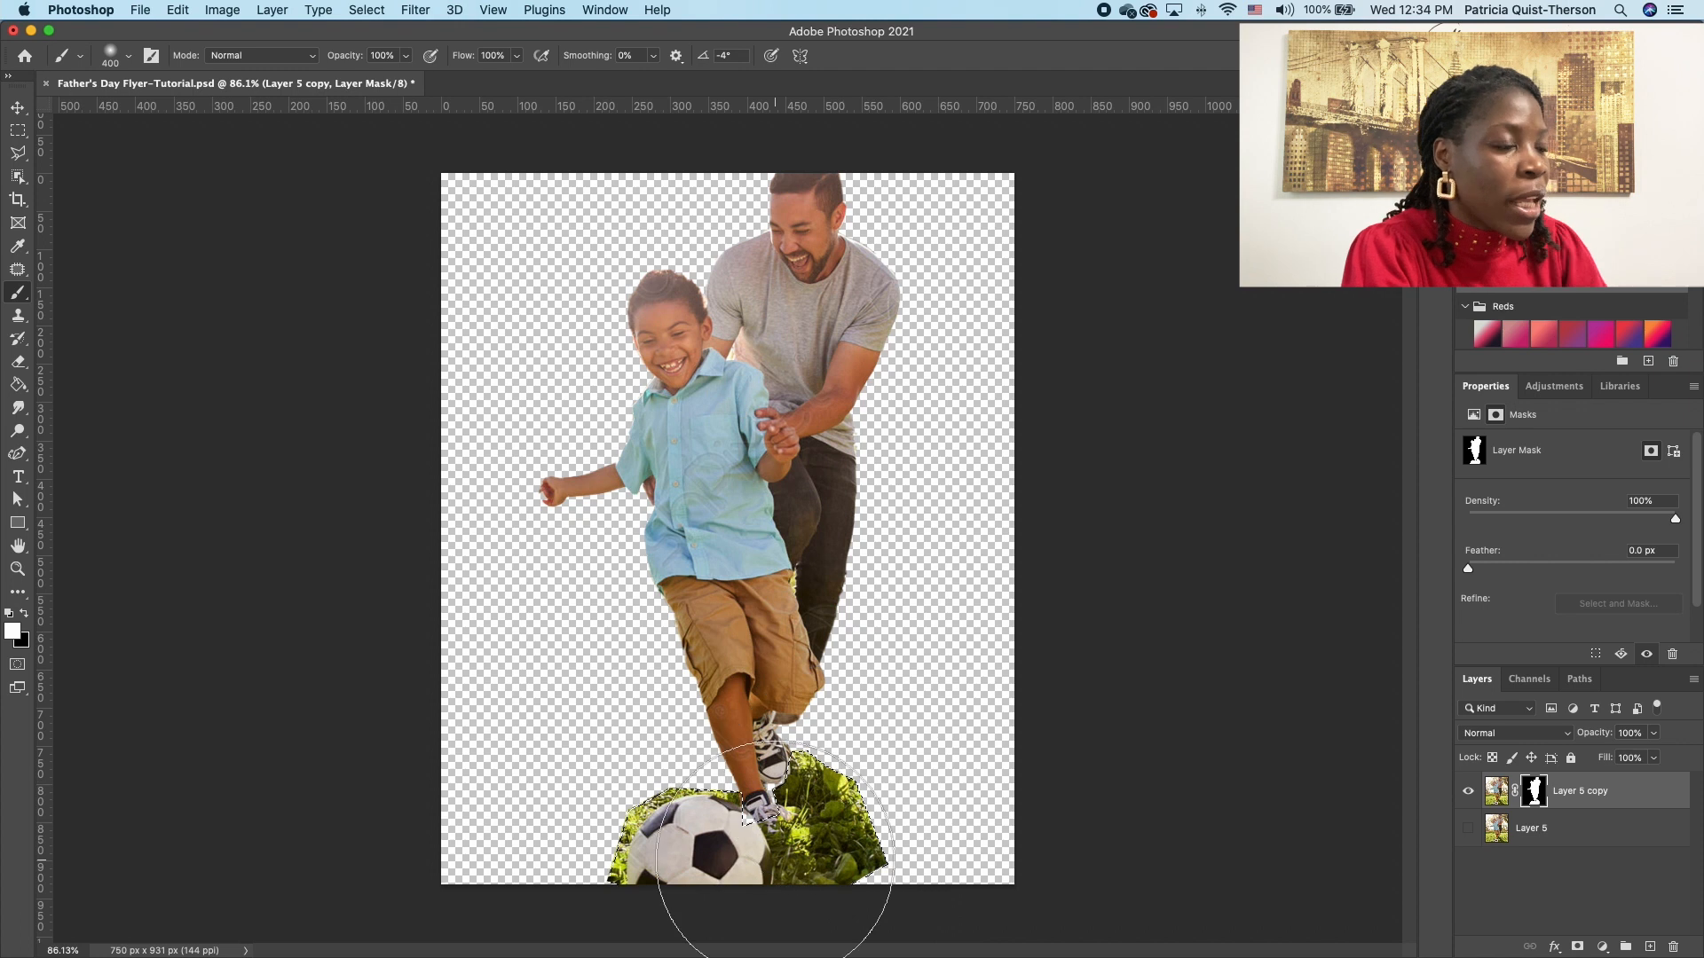
key(super+2)
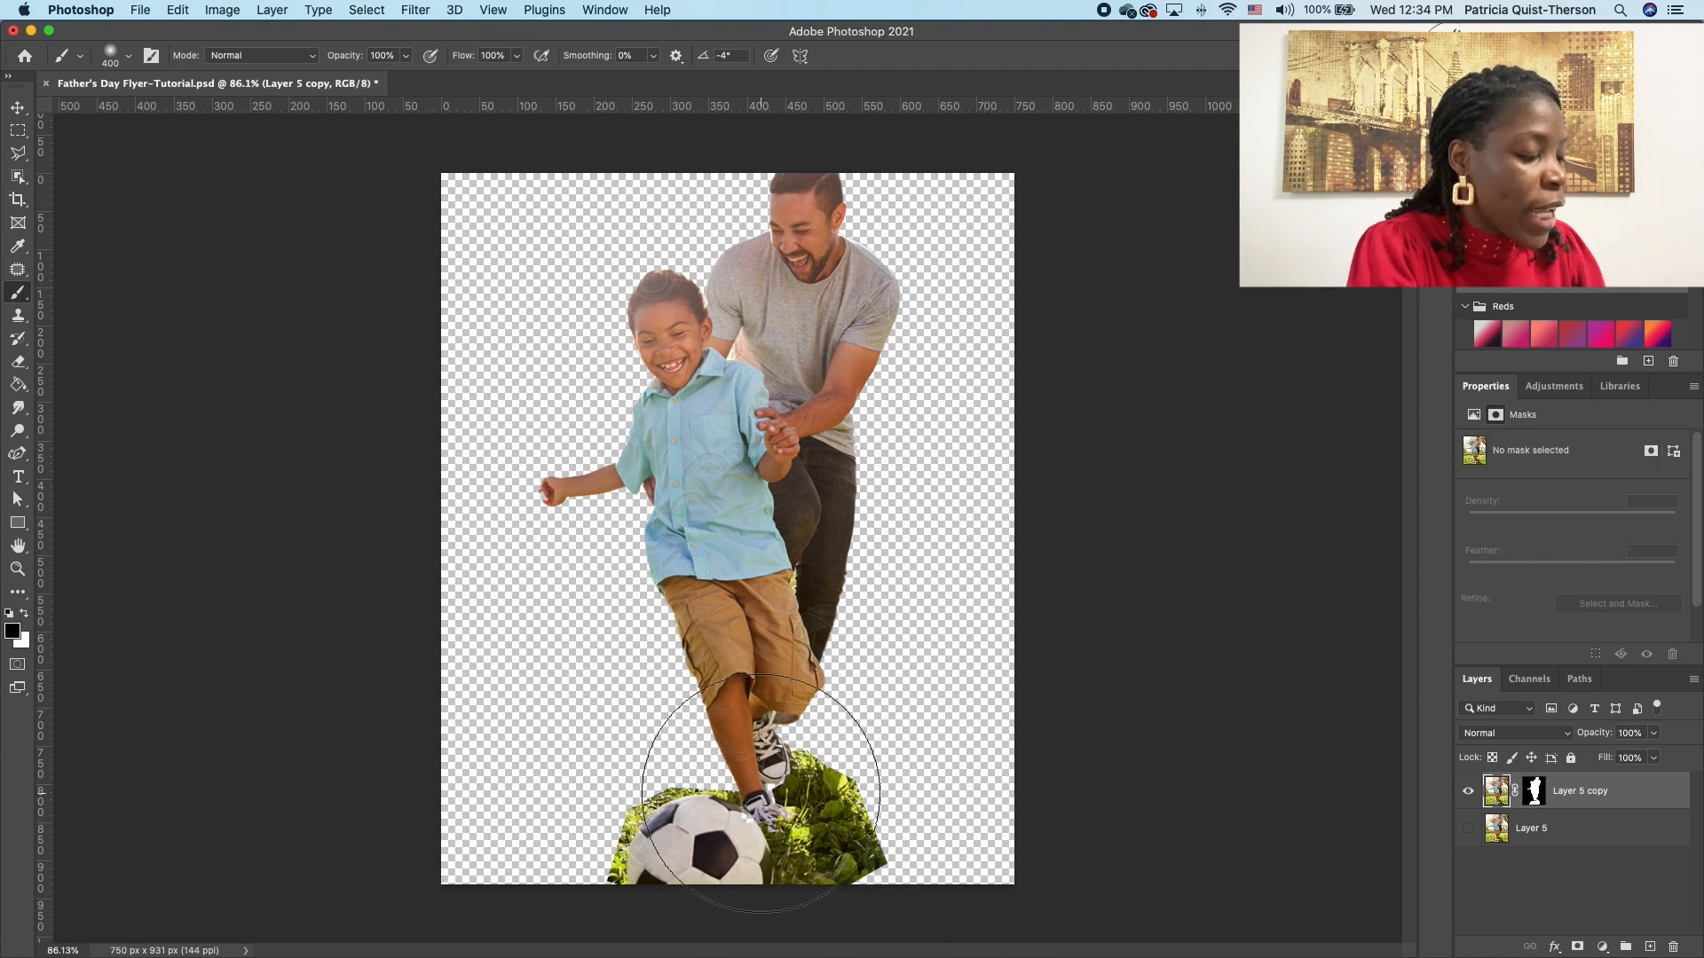
Step: Select the grass around the soccer ball and shoes with the Polygonal Lasso, tracing their edges closely and enclosing the surrounding area
scroll(760, 792, up, 3)
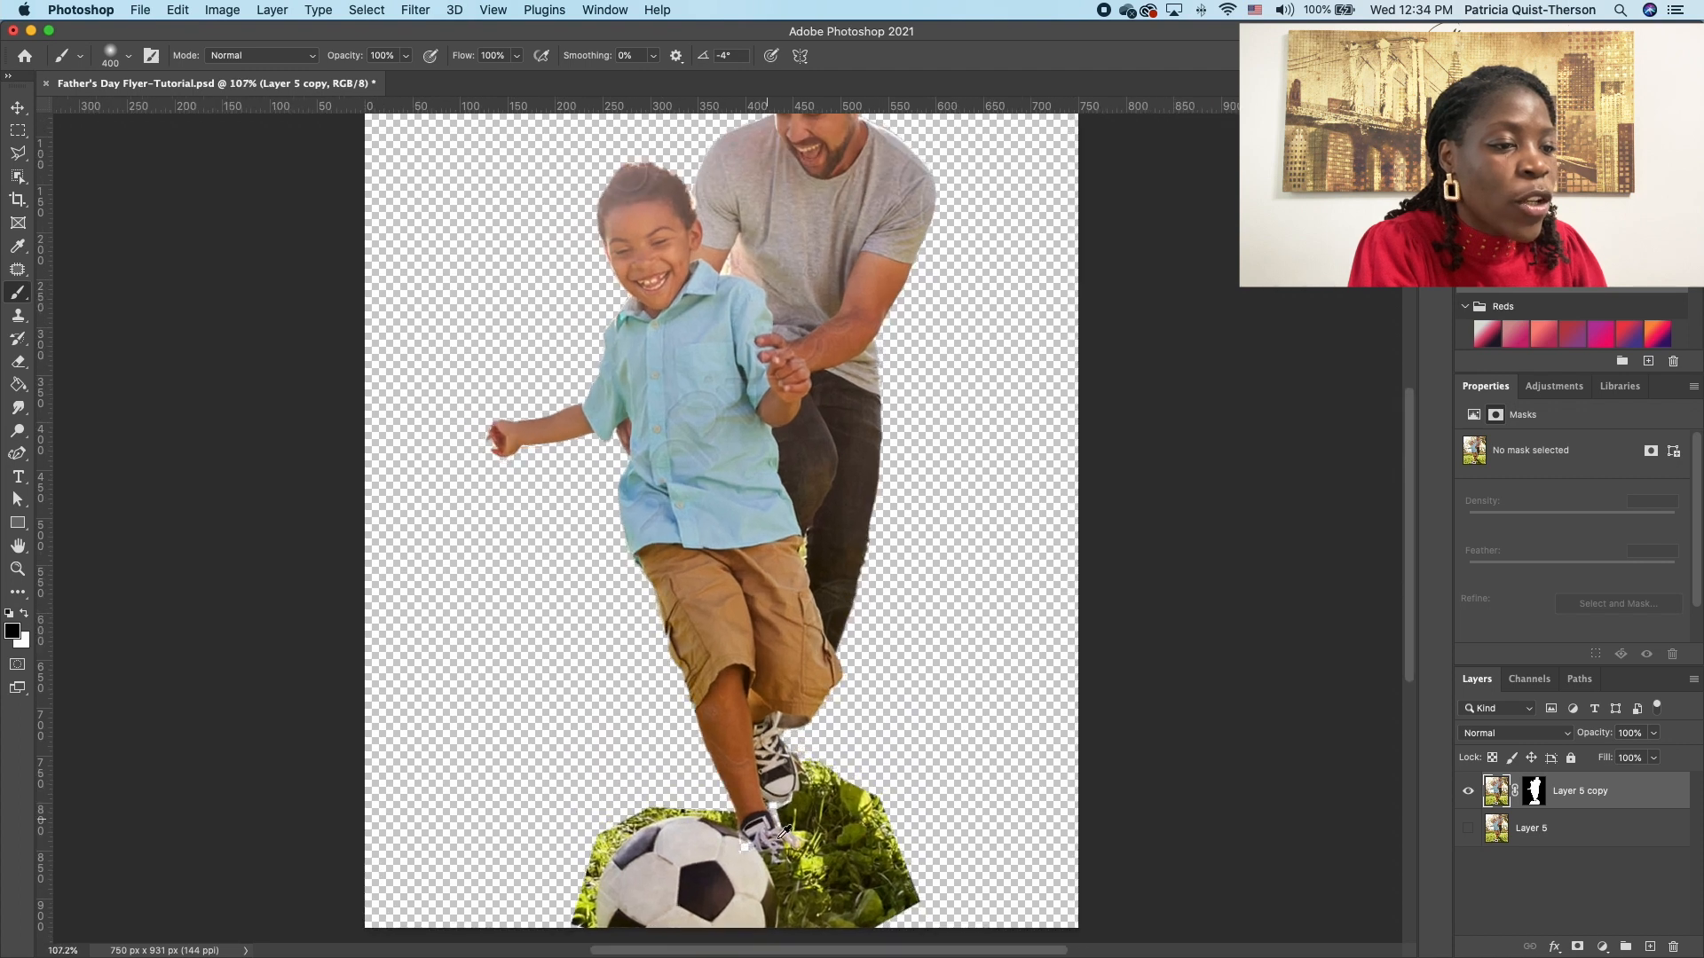
scroll(784, 832, up, 4)
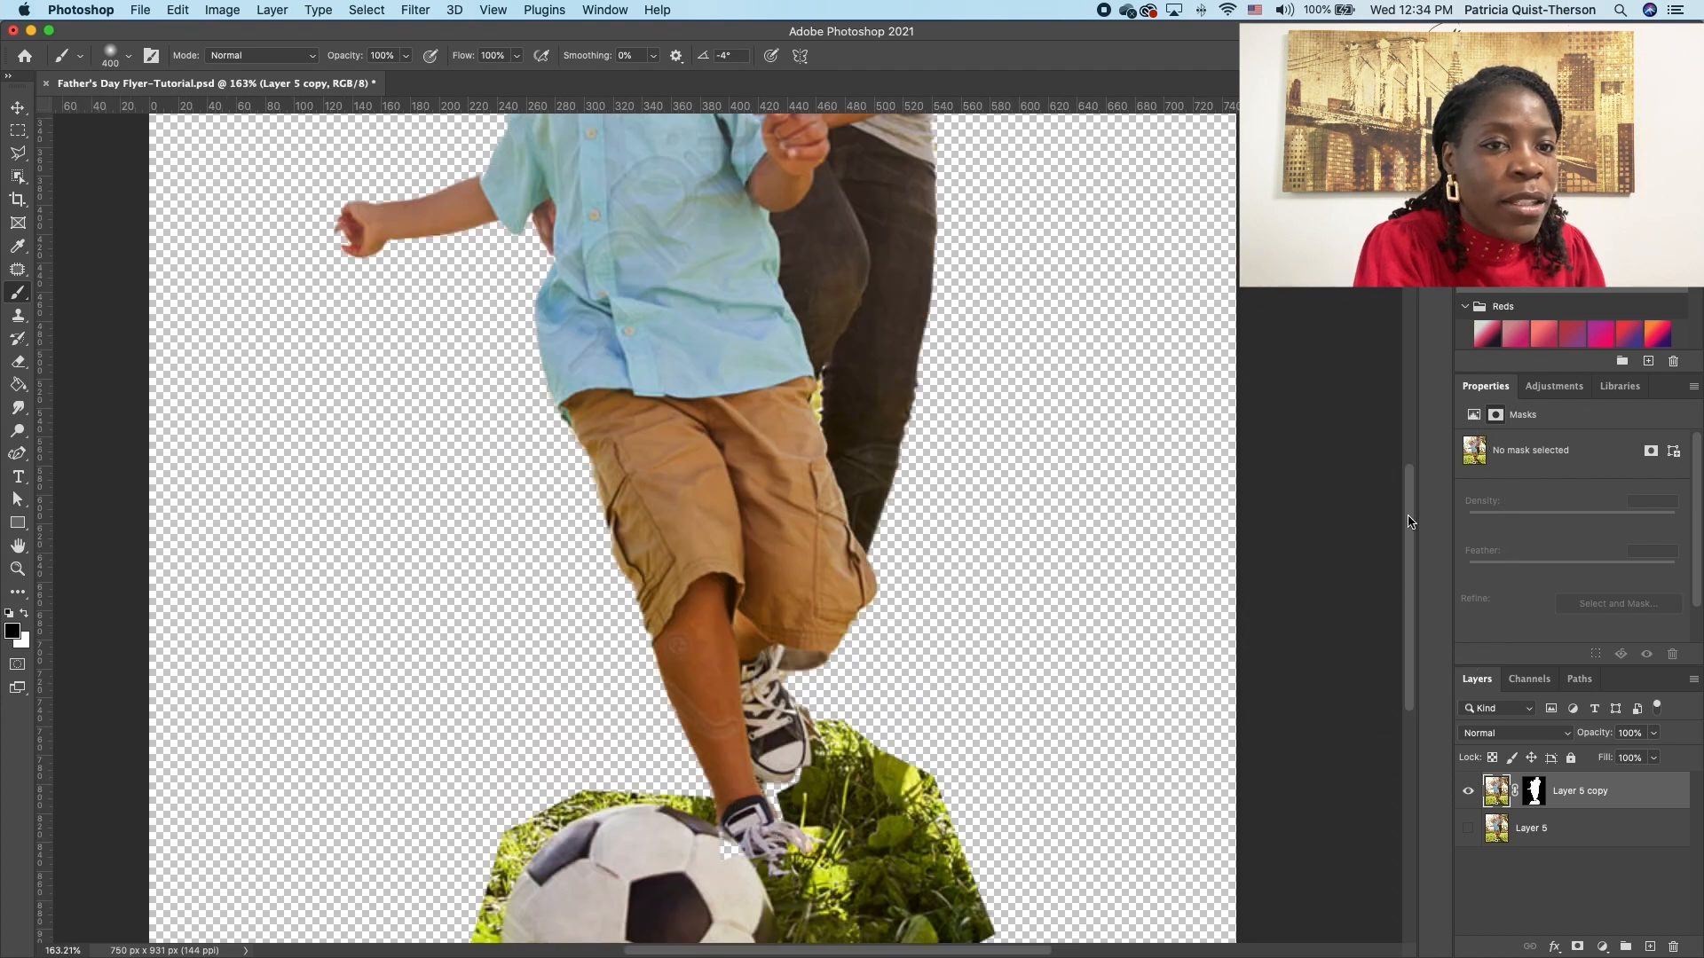
drag(1408, 517, 1410, 565)
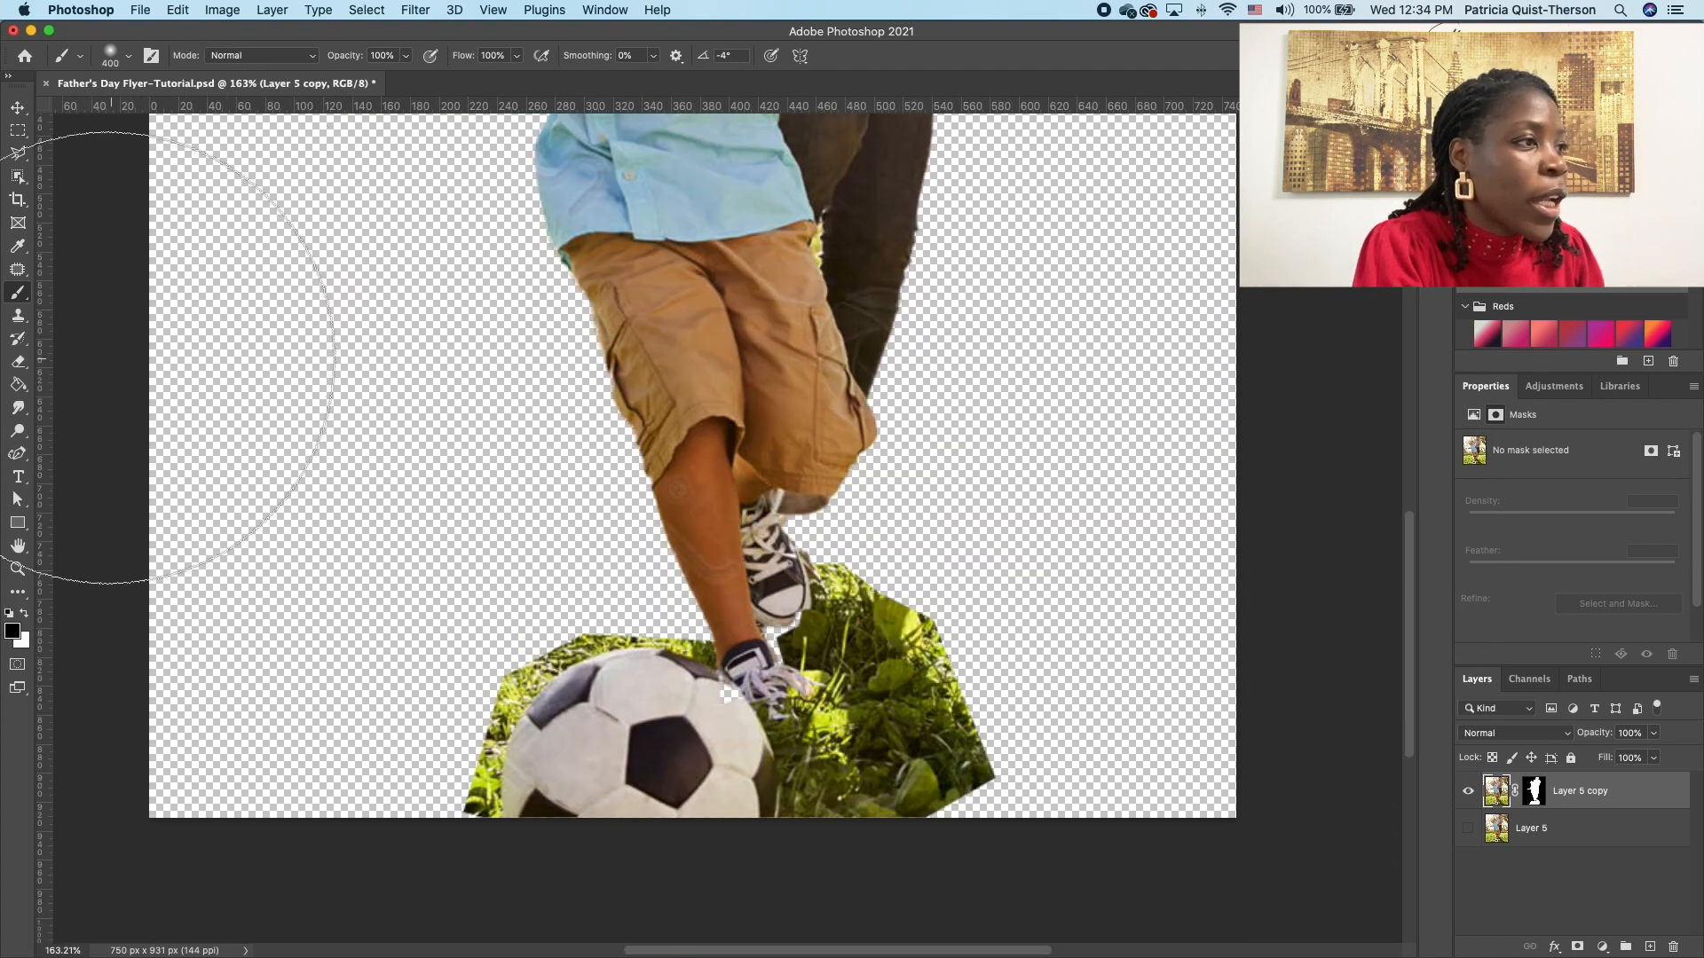
click(17, 153)
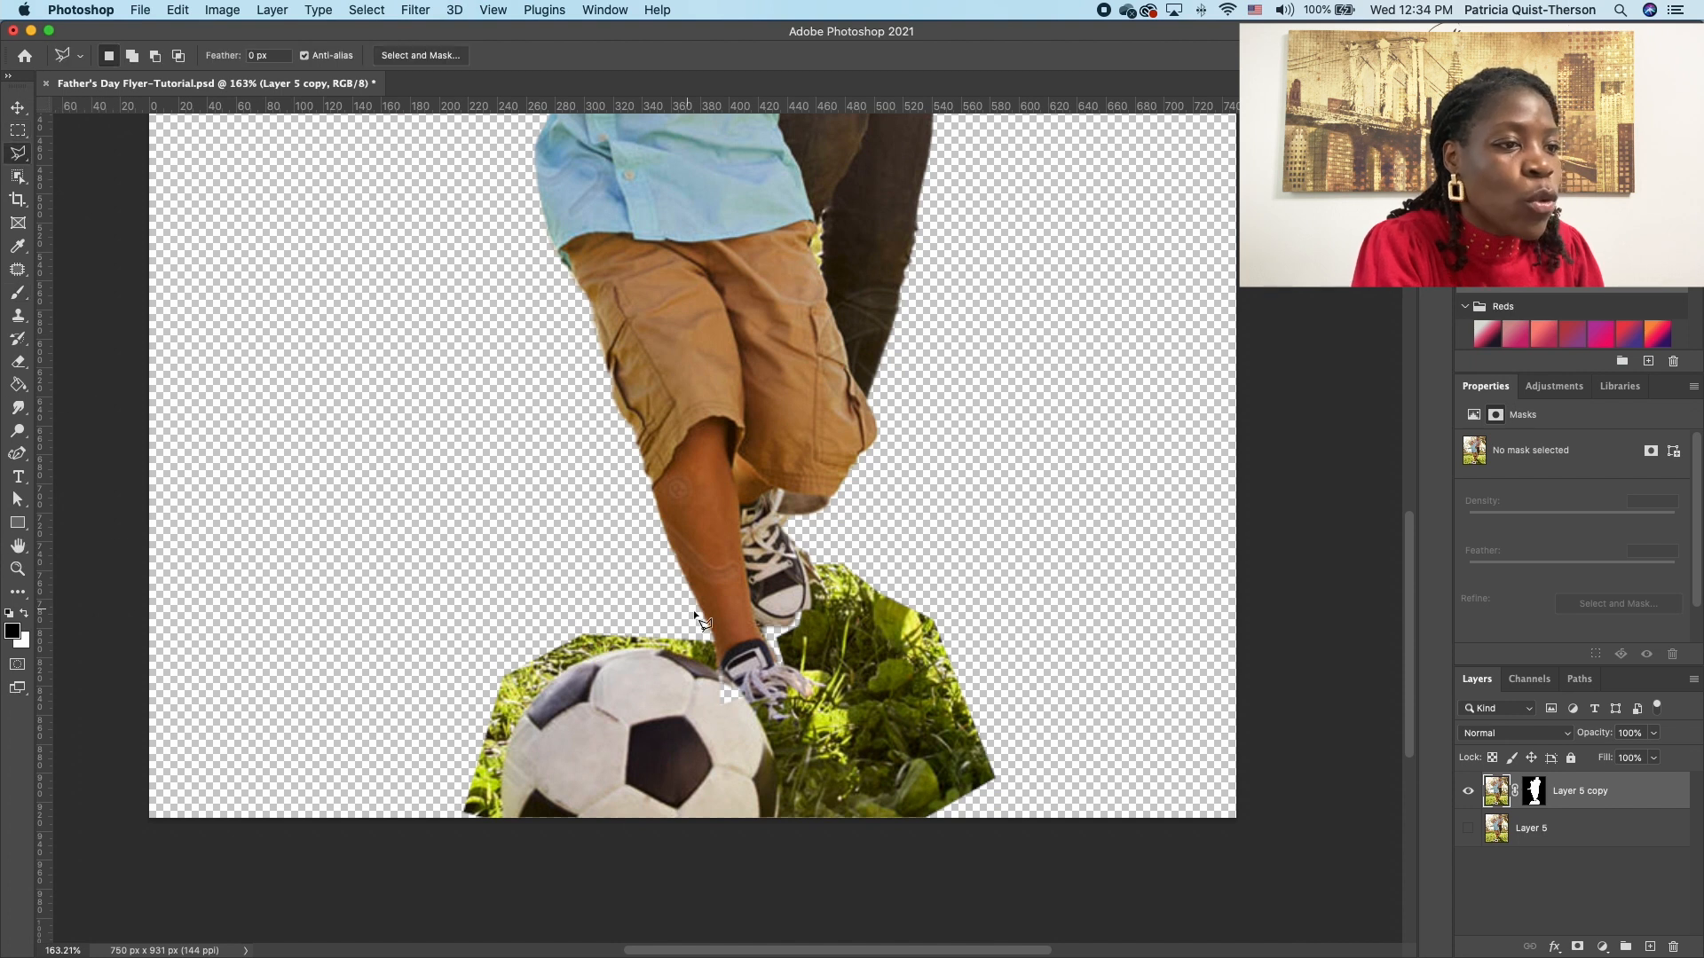
click(714, 665)
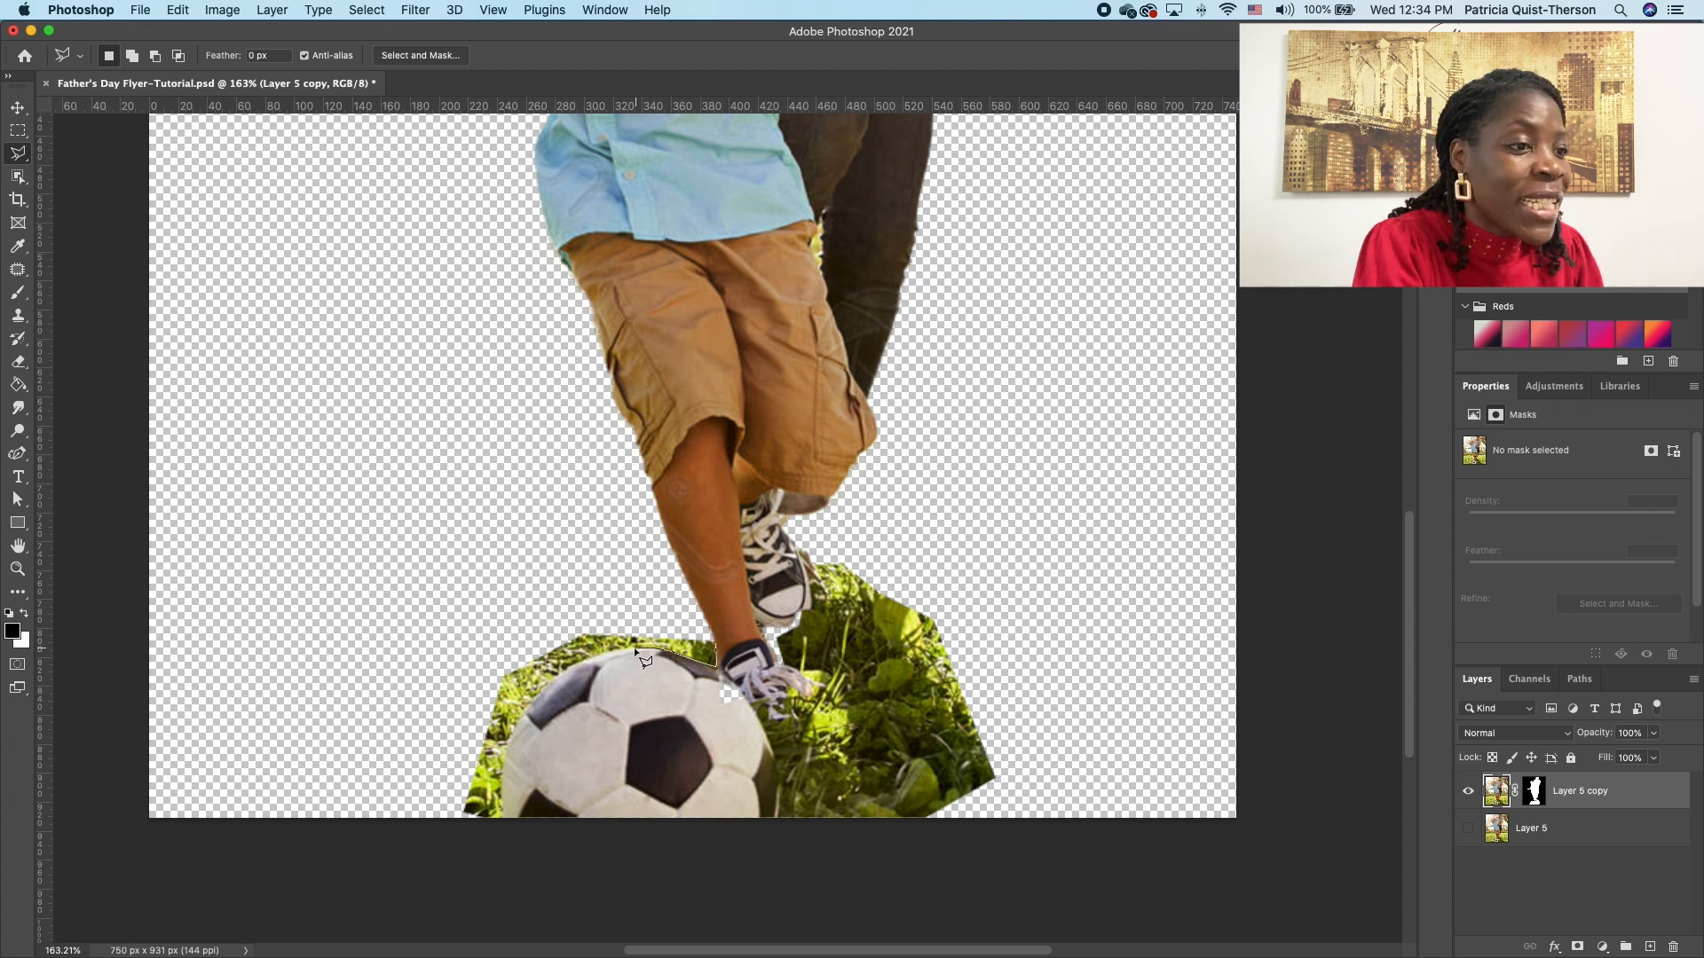
click(579, 661)
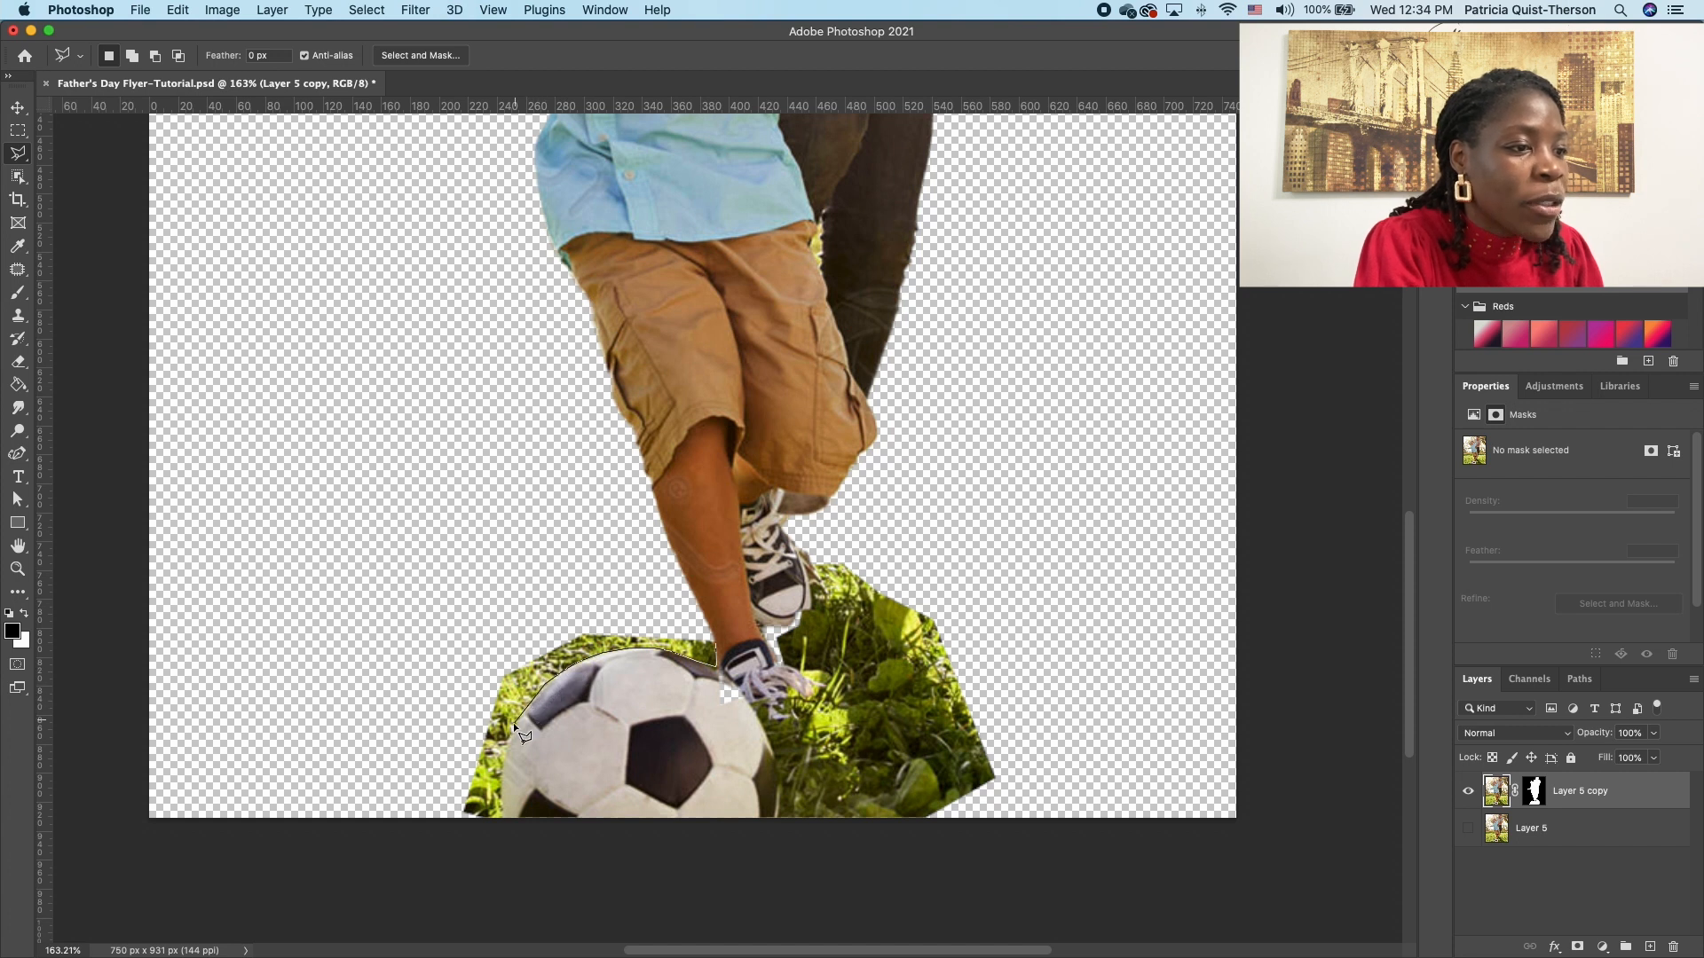
click(505, 818)
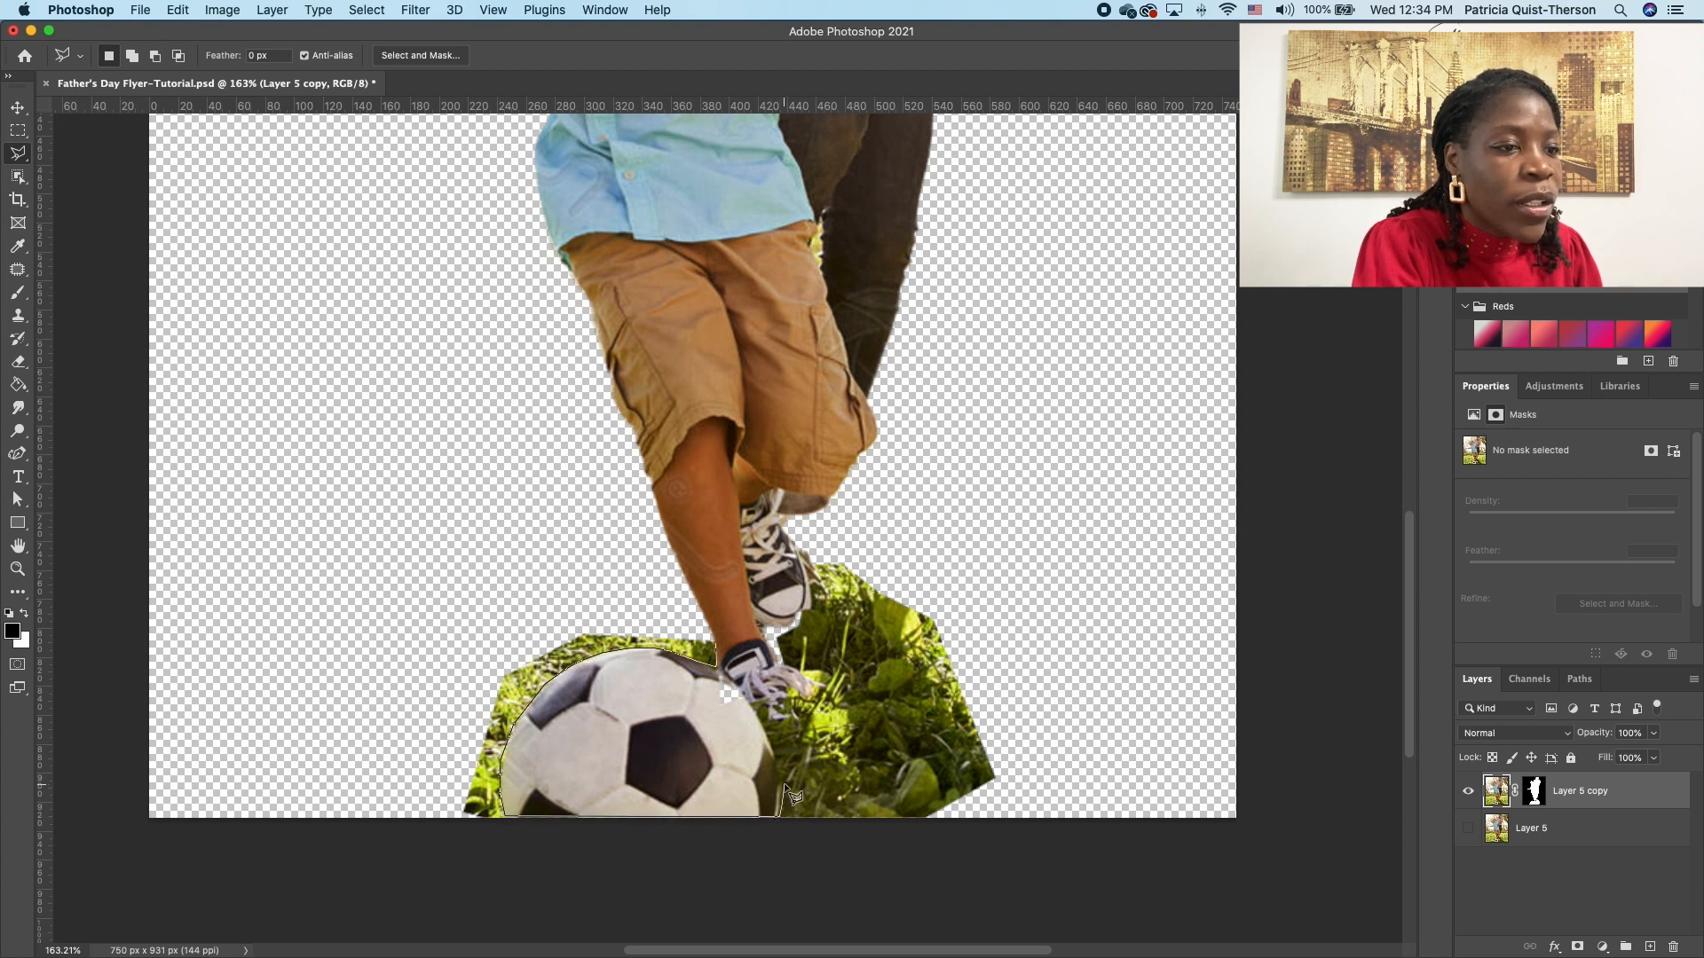
click(775, 748)
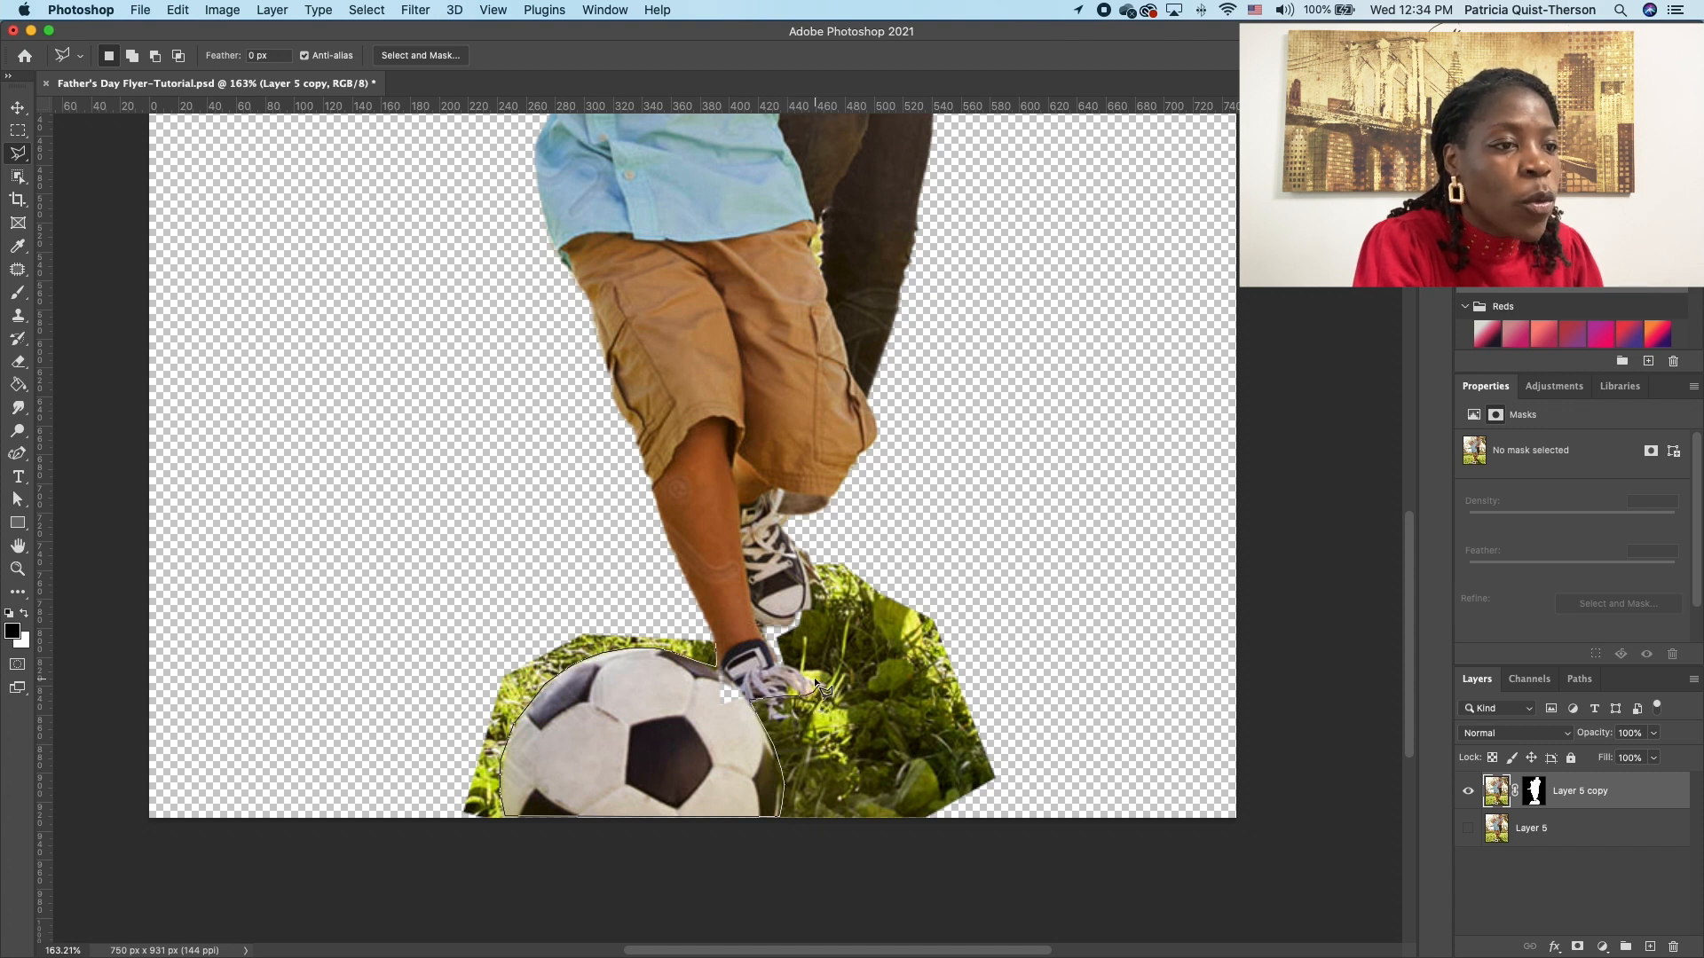
click(777, 662)
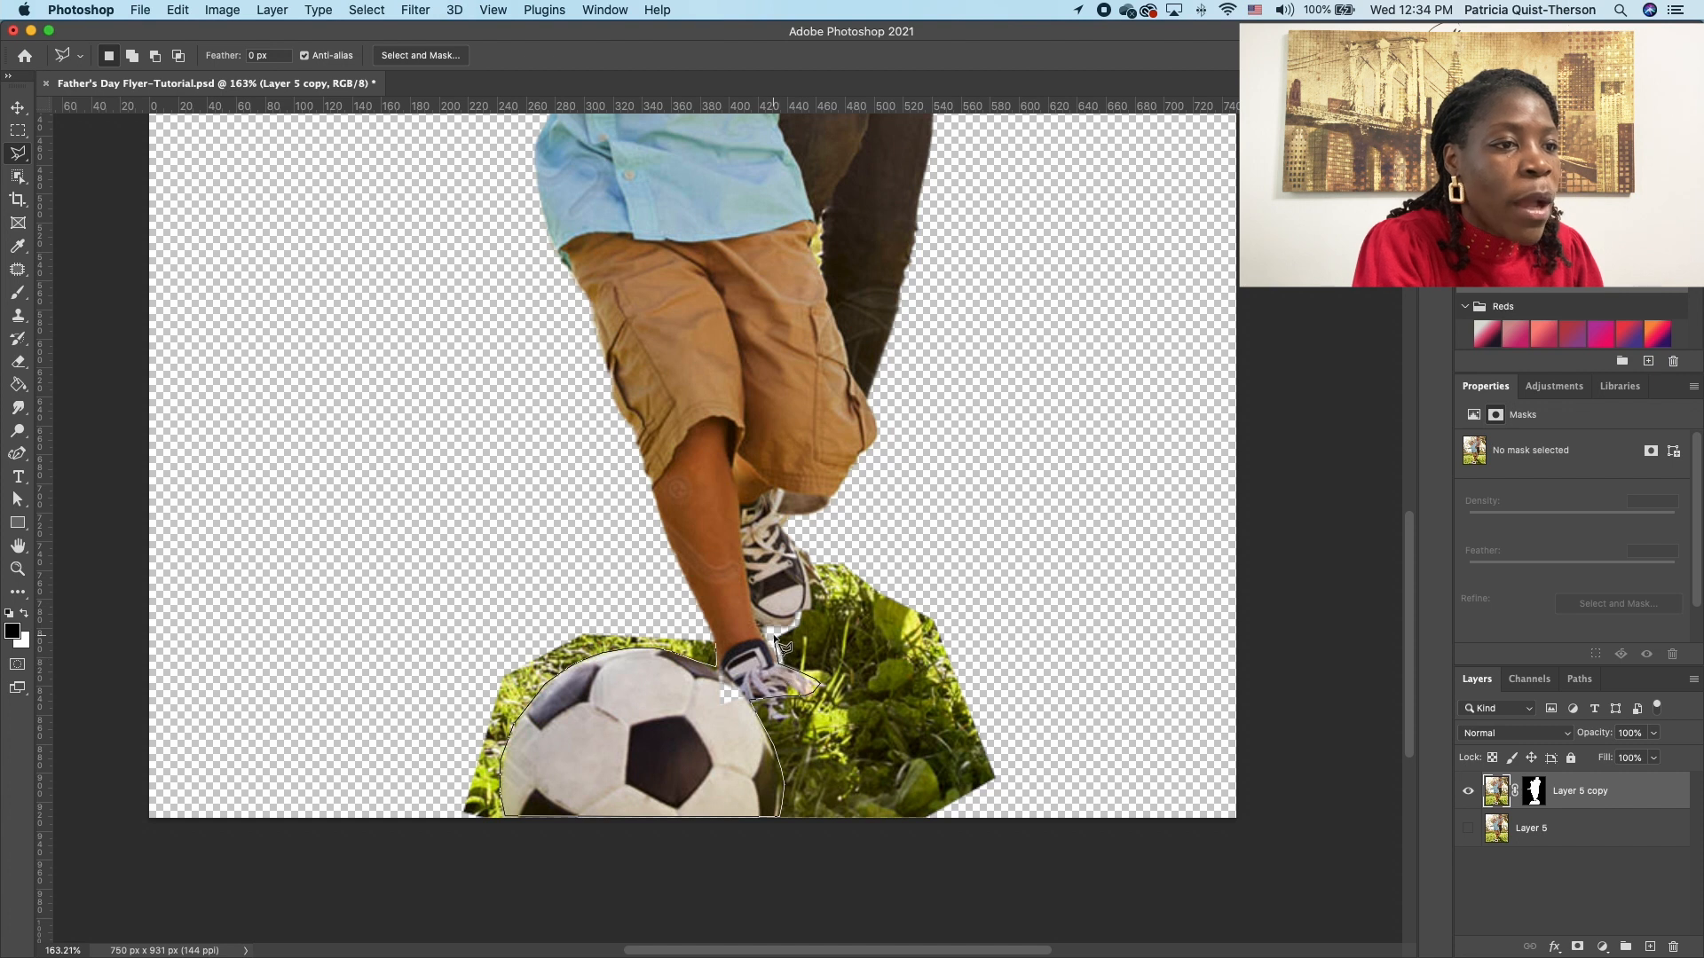
click(798, 625)
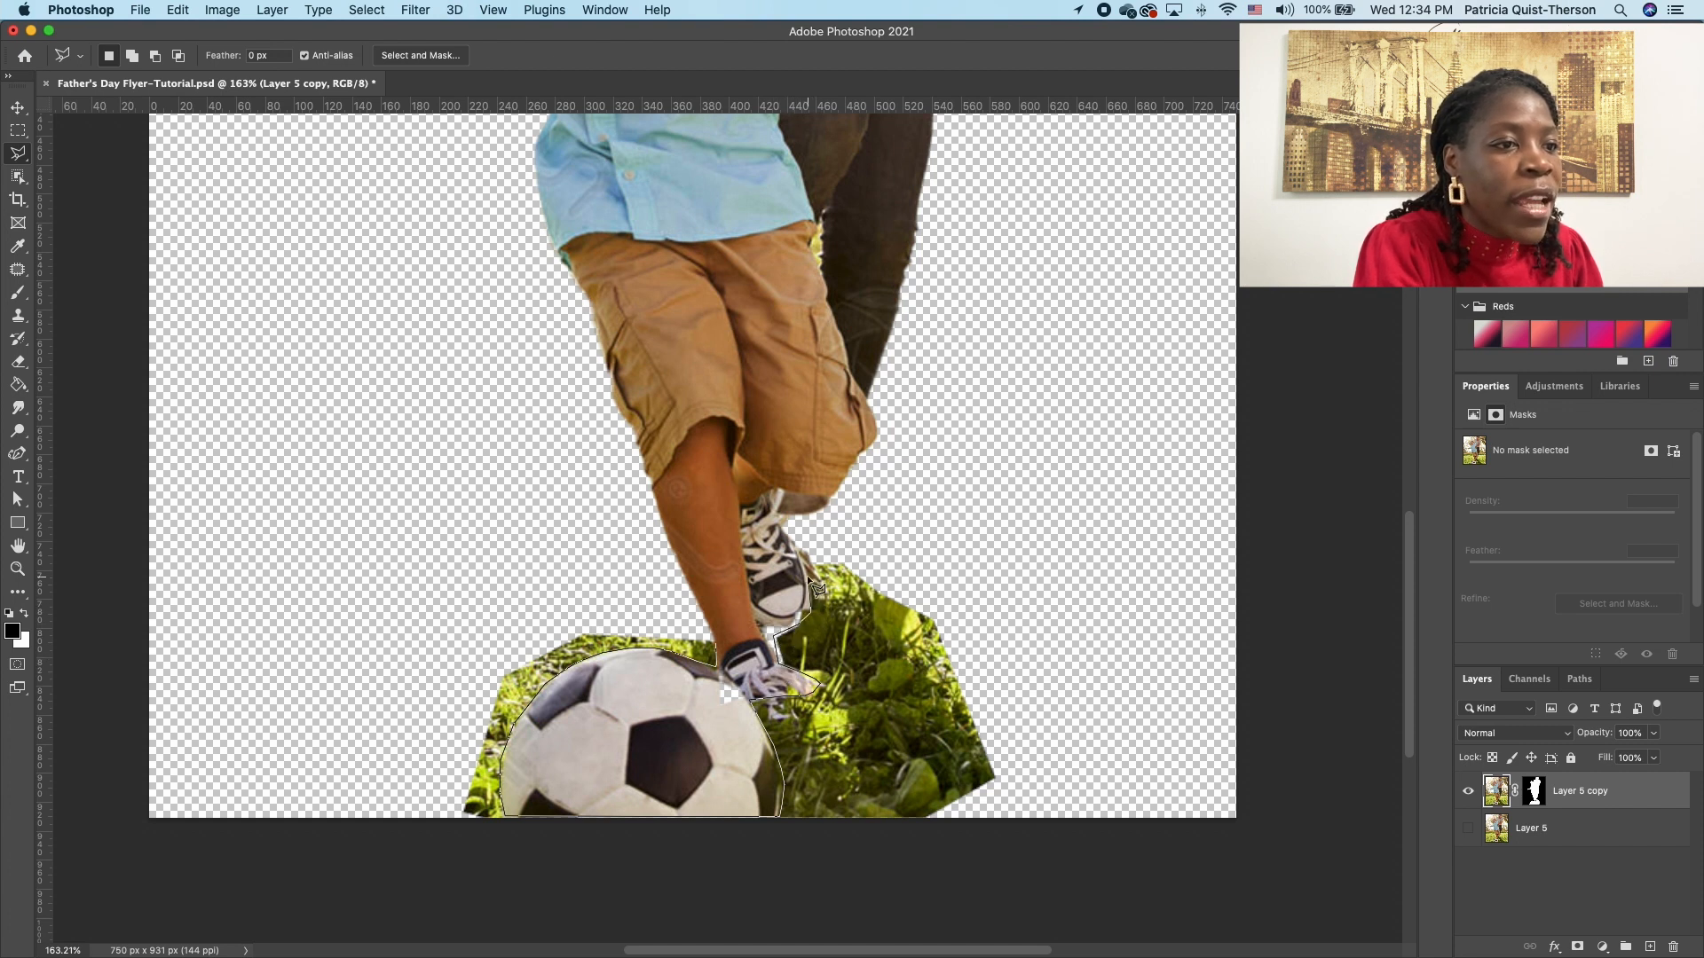
click(803, 543)
click(907, 513)
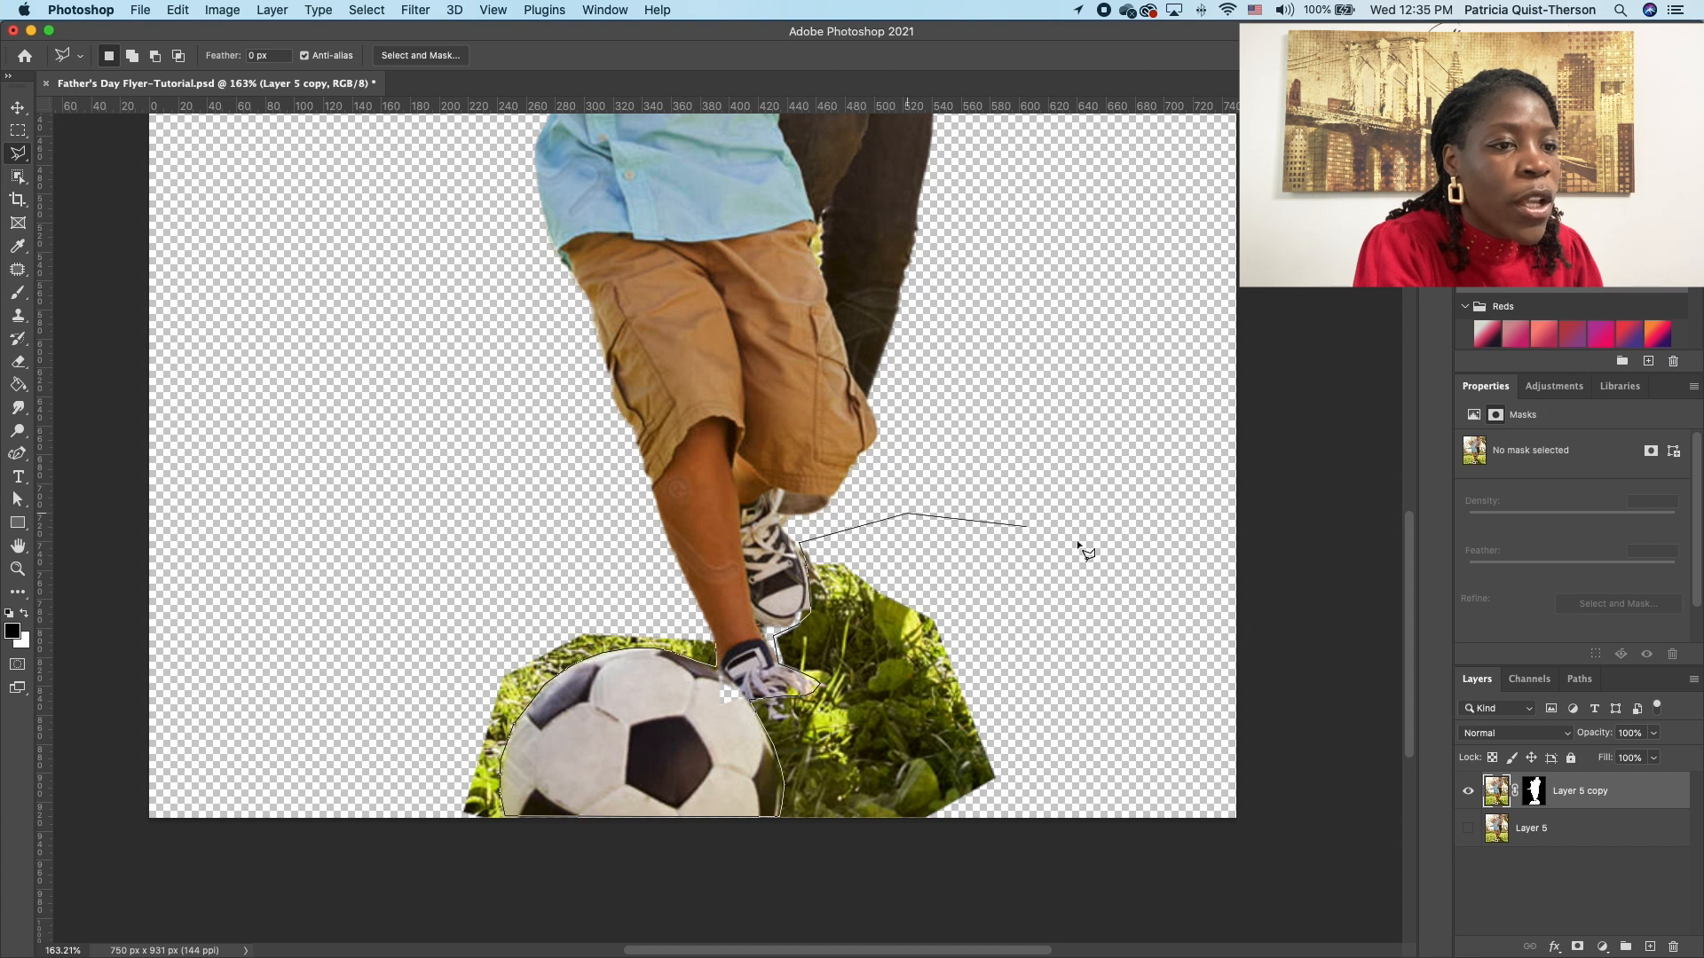
click(1104, 566)
click(1065, 812)
click(898, 873)
click(378, 881)
click(350, 593)
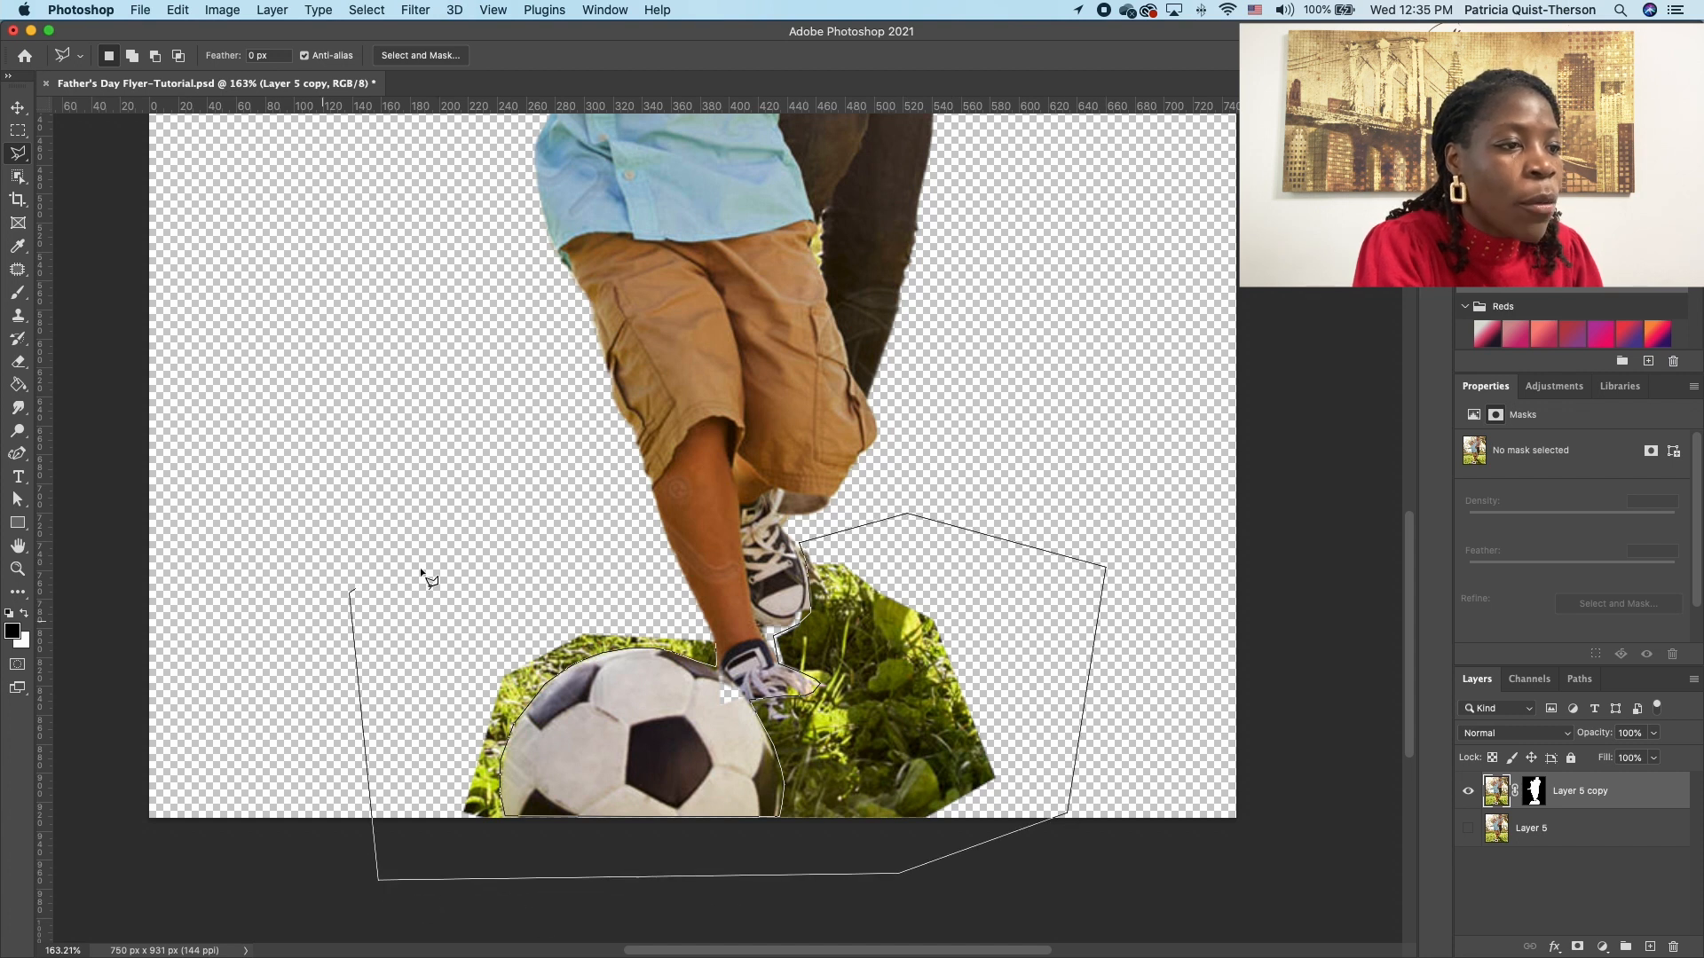
click(518, 568)
click(623, 594)
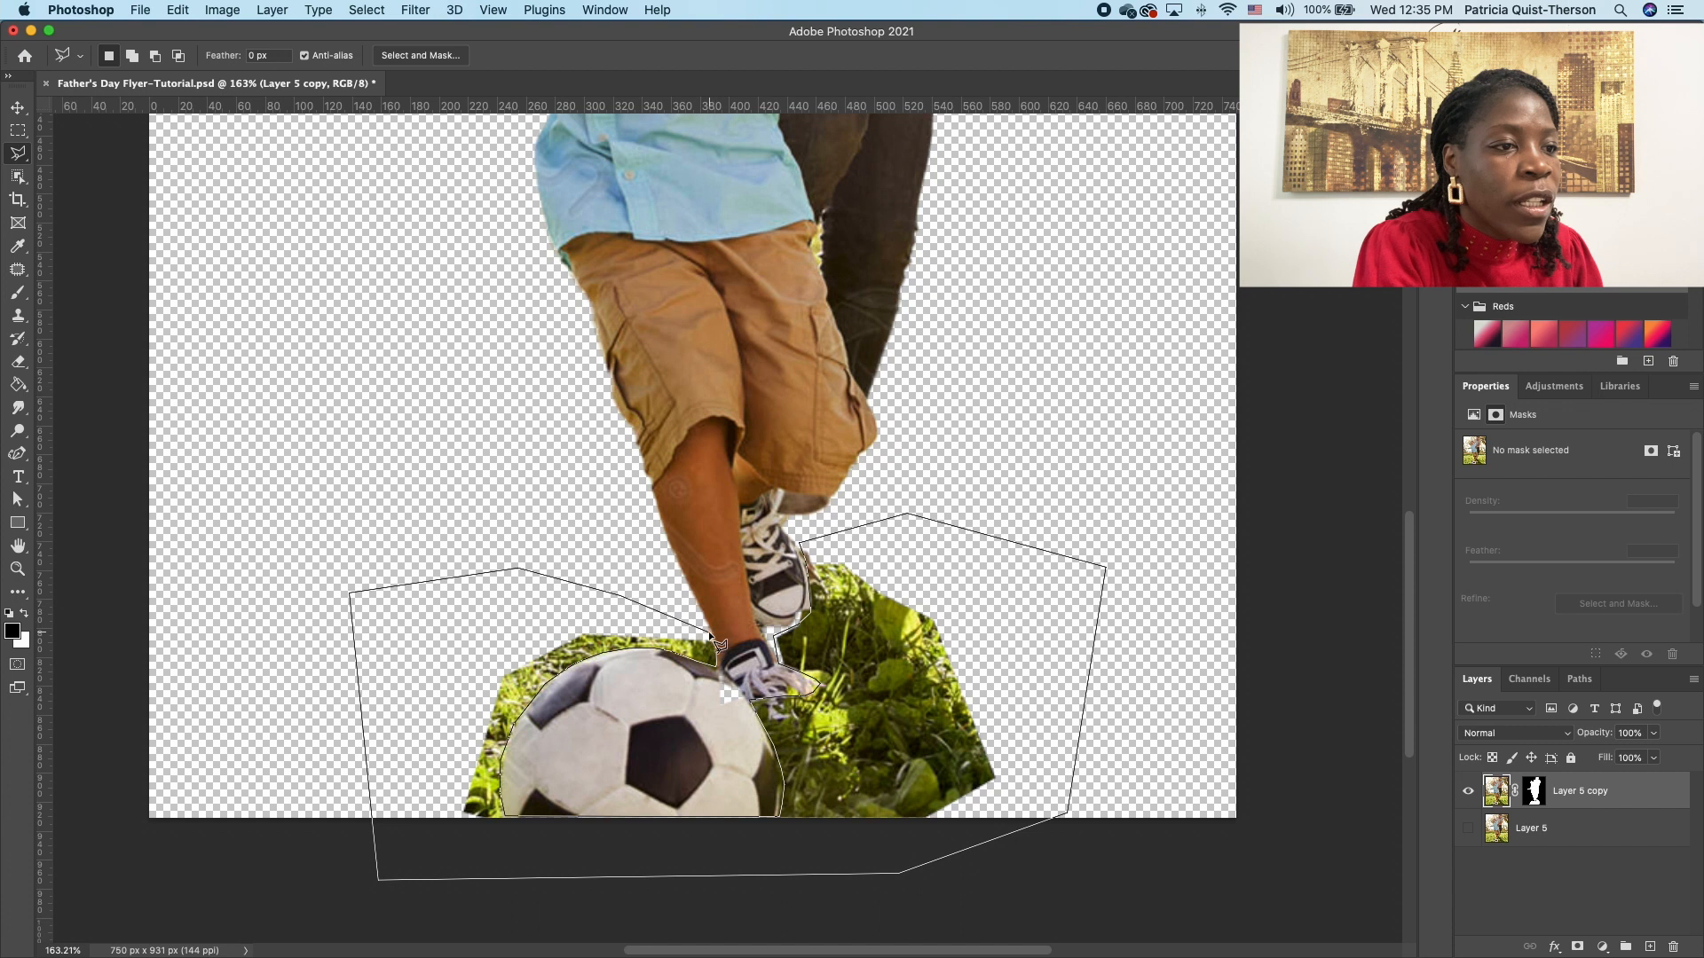
click(715, 643)
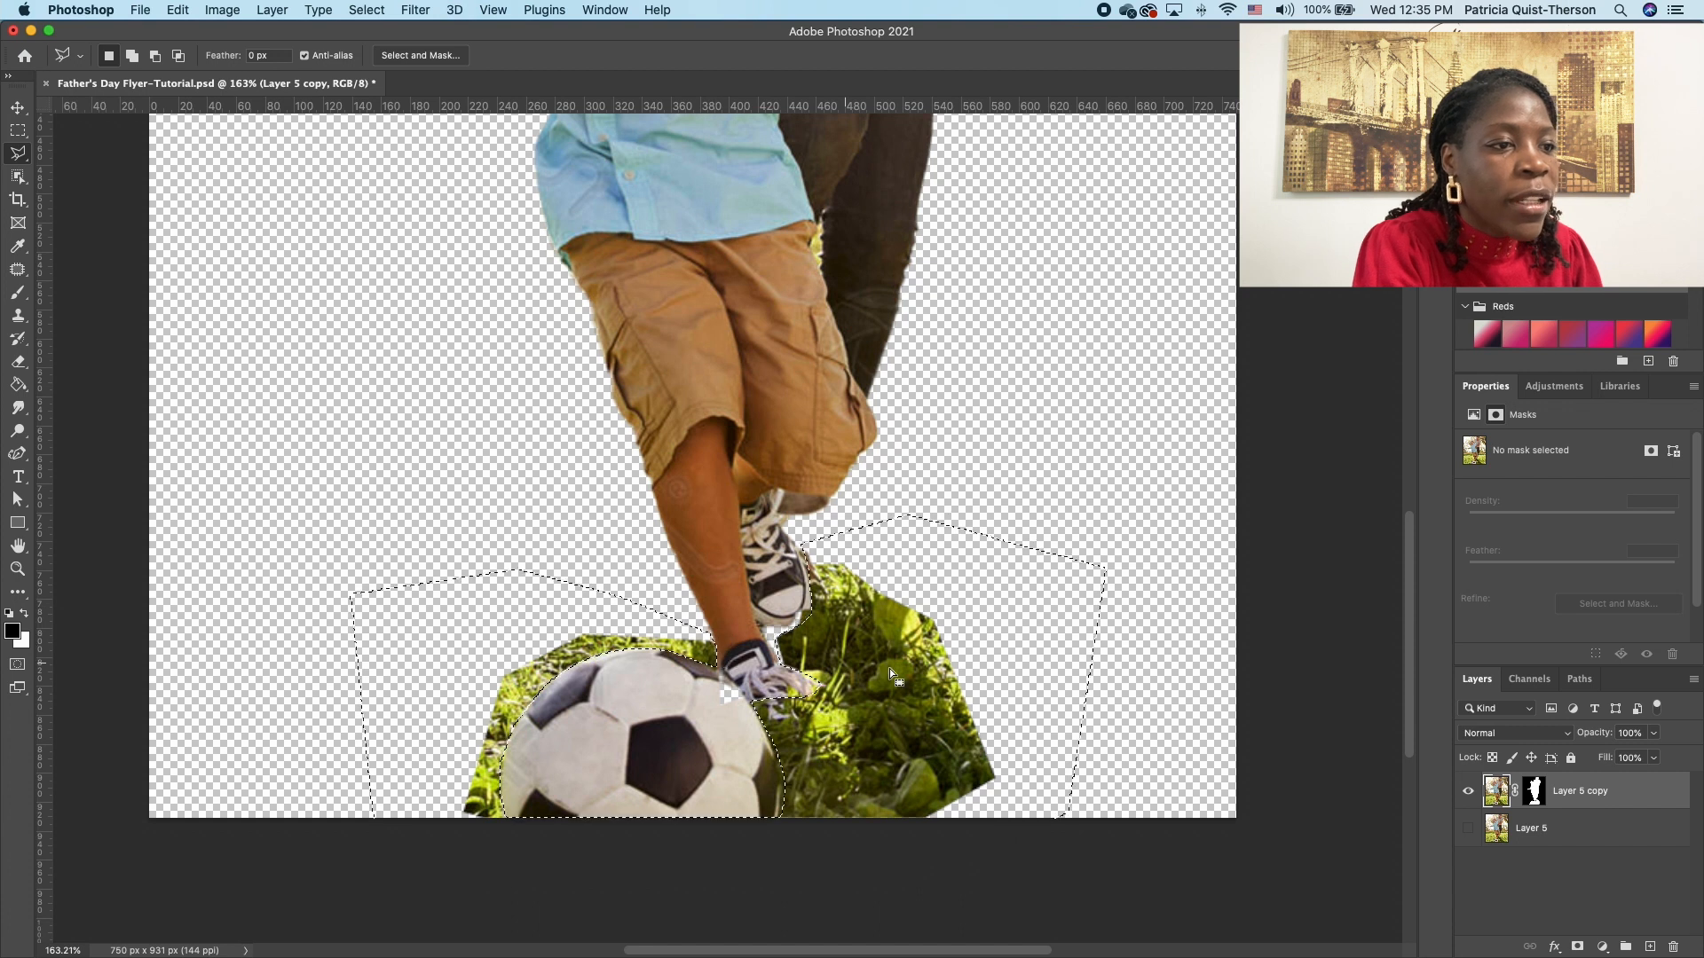
Step: Paint black on the Layer 5 copy mask inside the selection to hide the grass around the ball and shoes, and deselect
click(1534, 790)
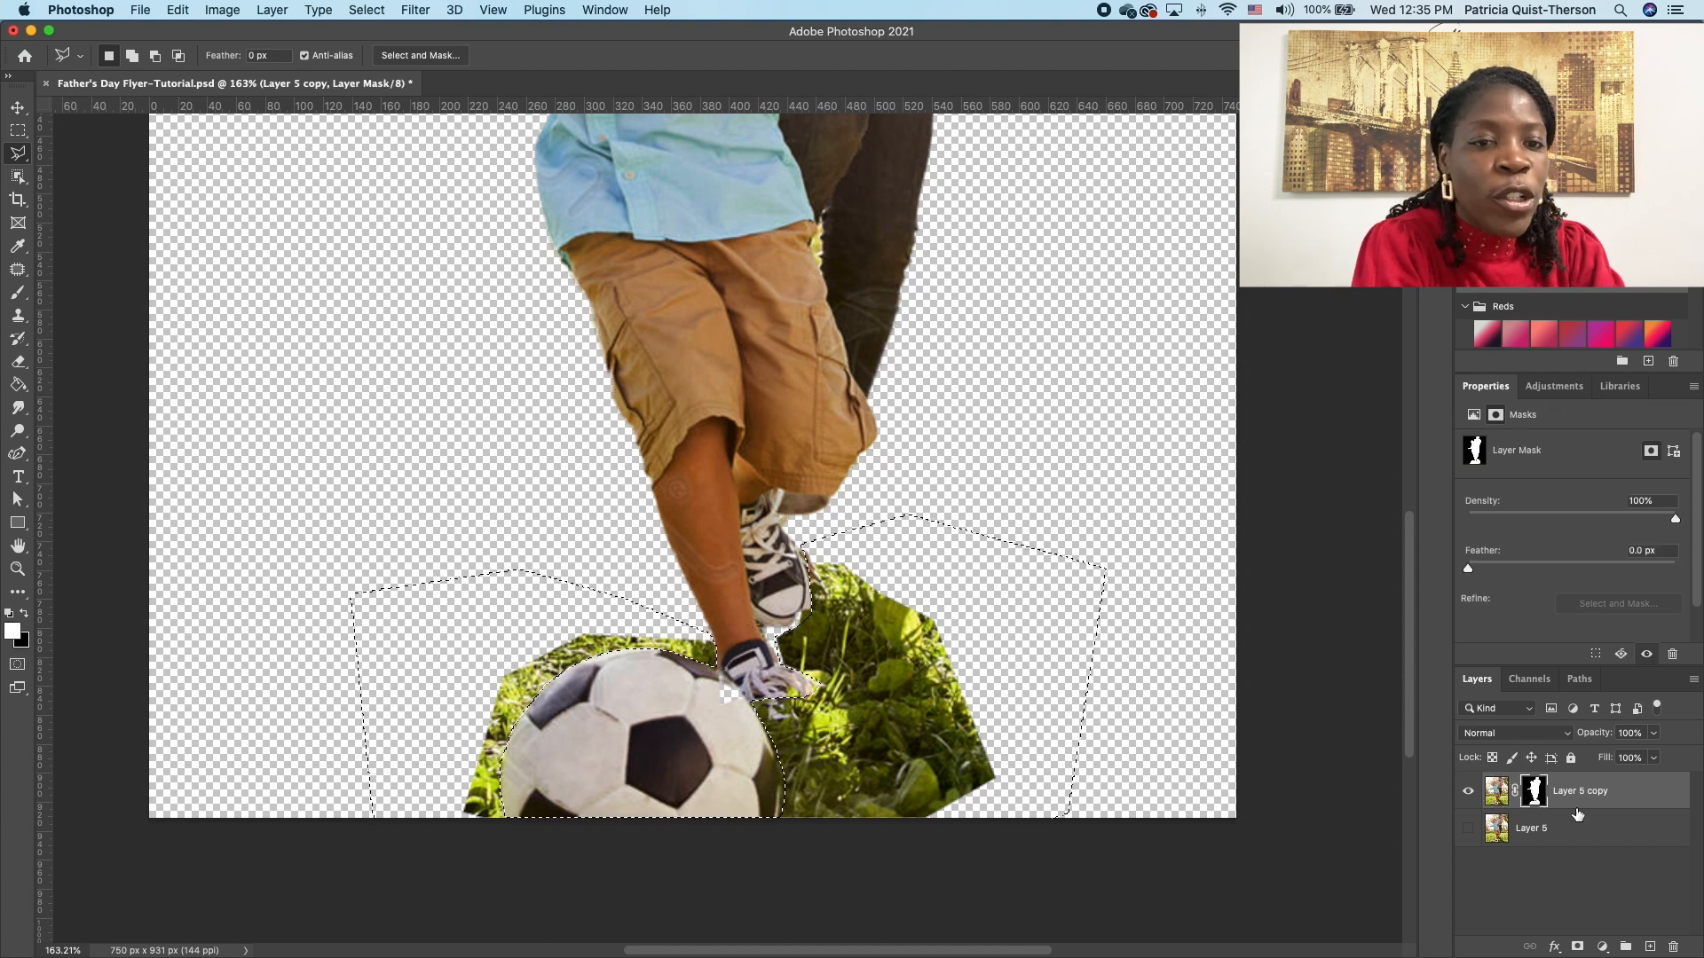
click(24, 613)
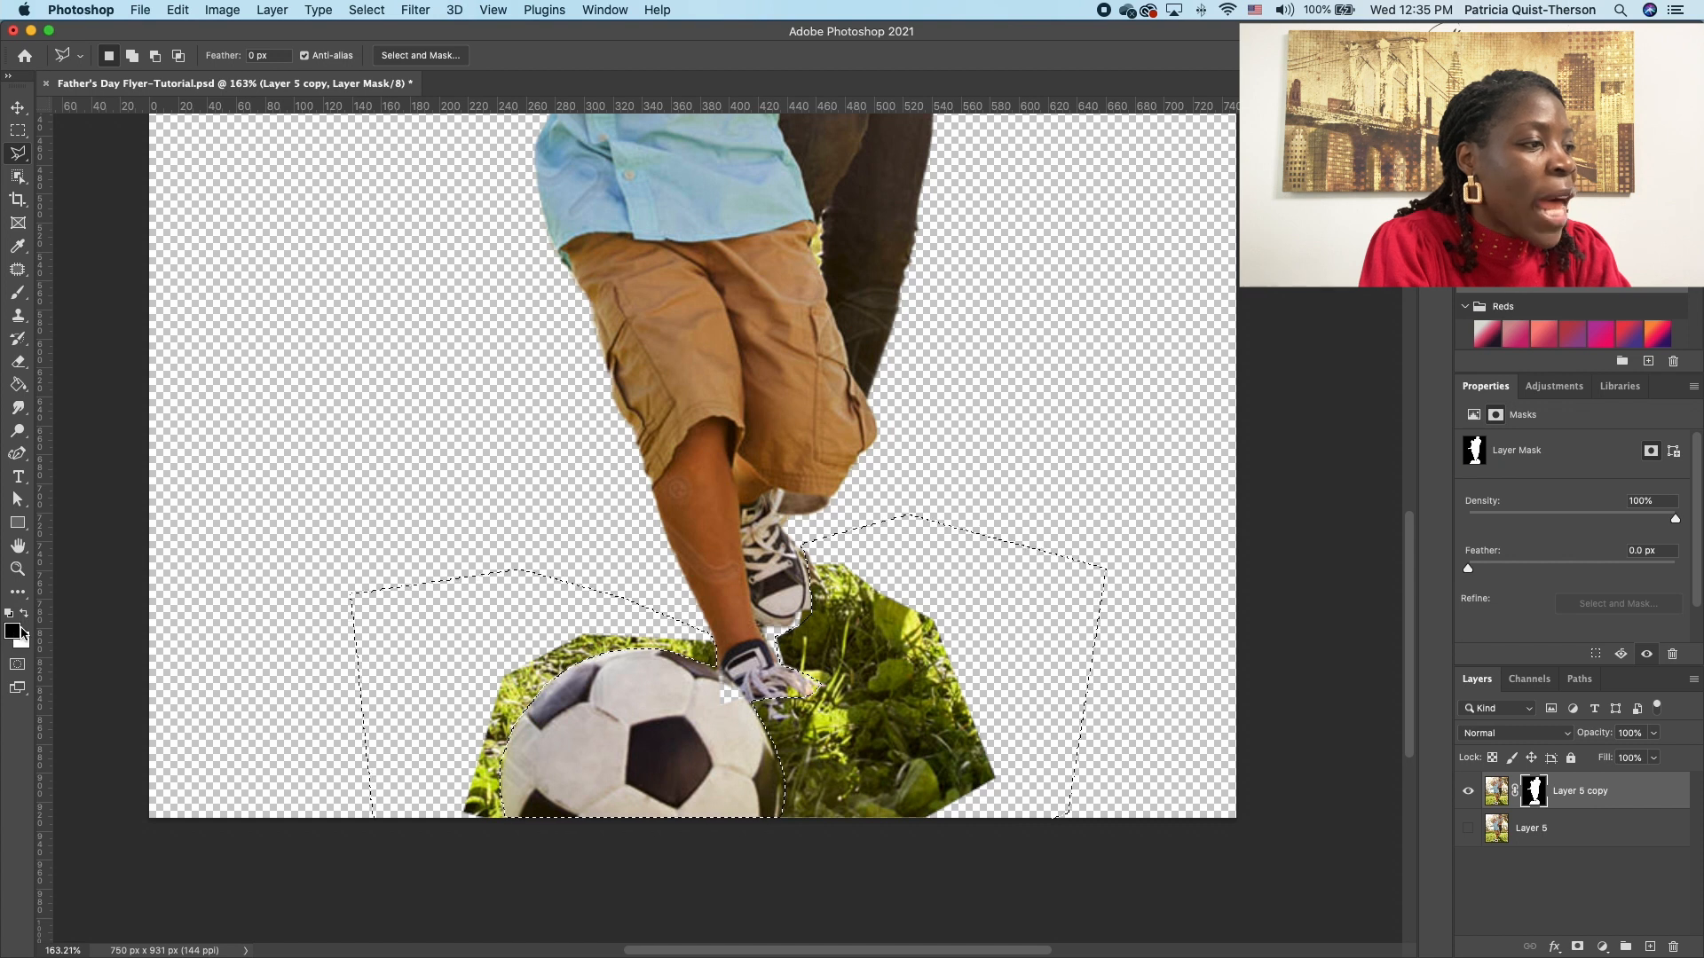
click(18, 292)
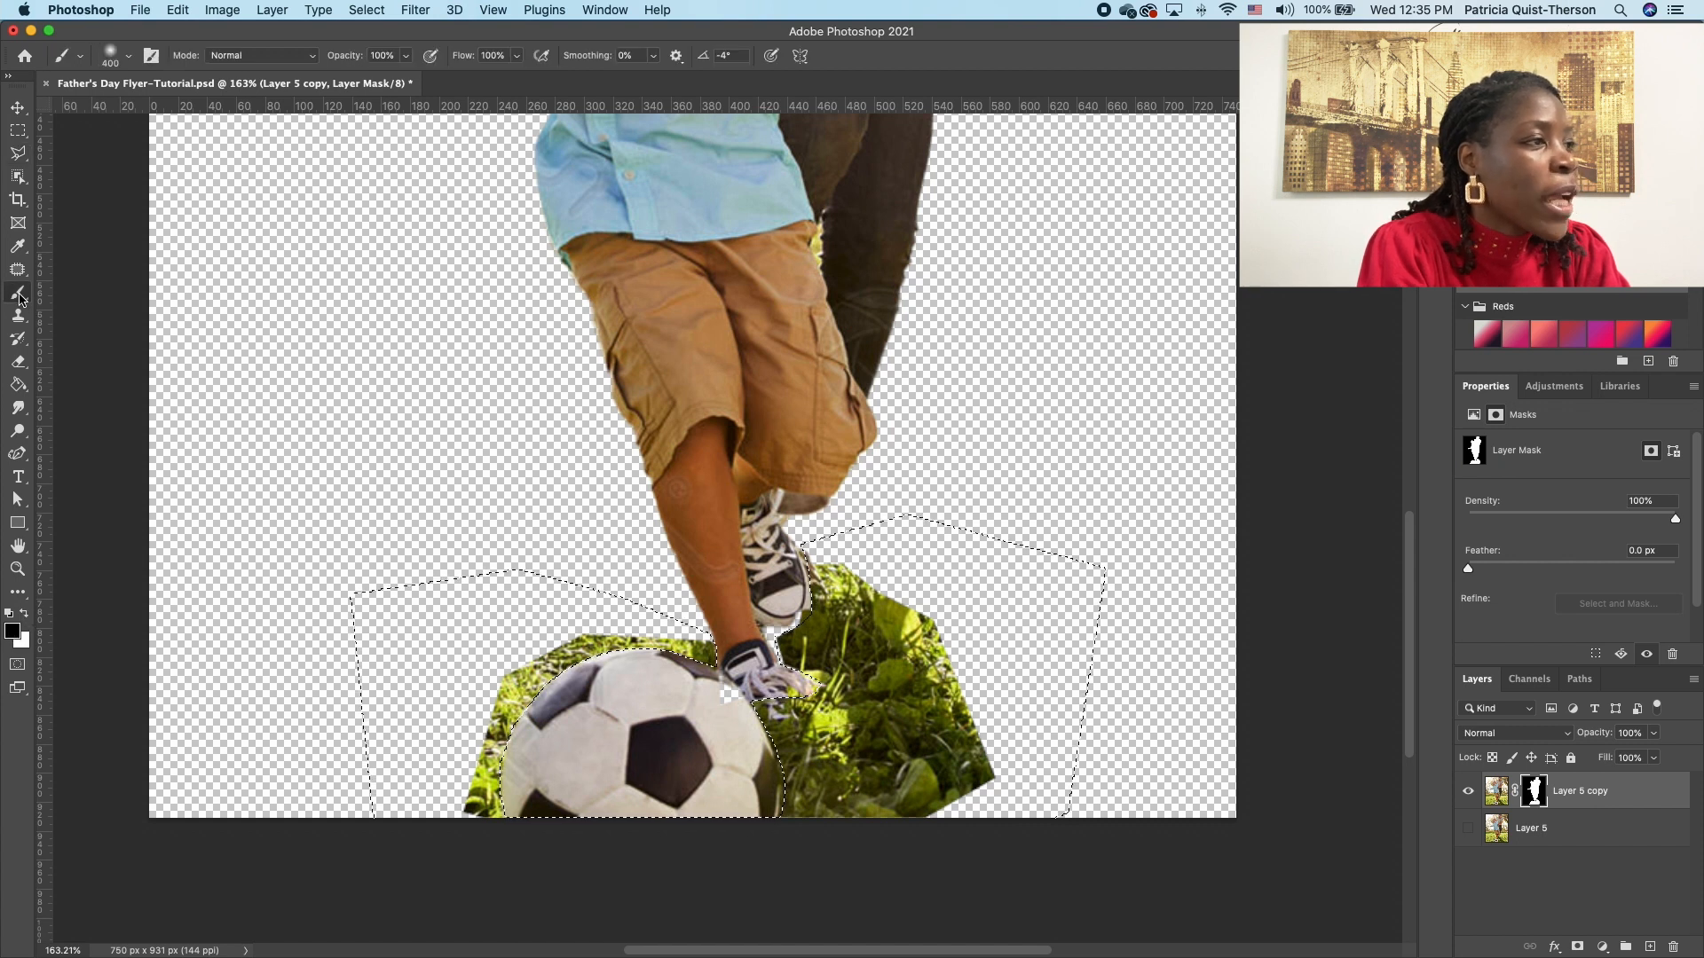
mouse_move(610, 682)
mouse_down()
mouse_move(722, 722)
mouse_move(742, 494)
mouse_move(932, 666)
mouse_move(873, 686)
mouse_up()
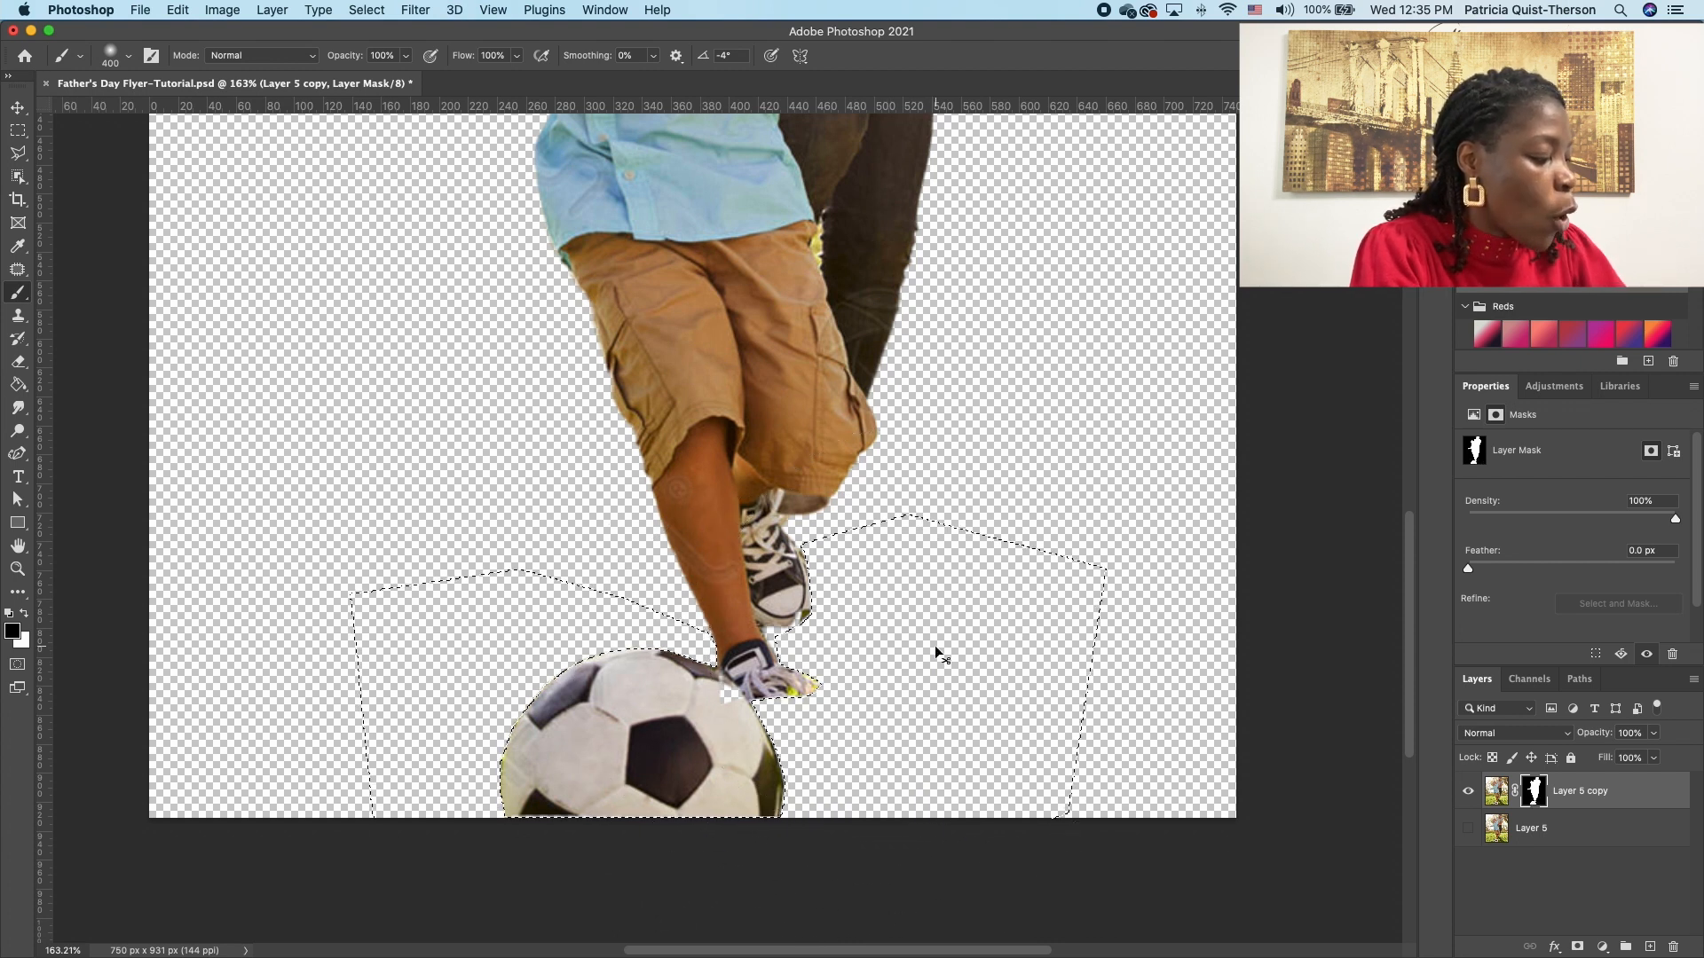
key(super+d)
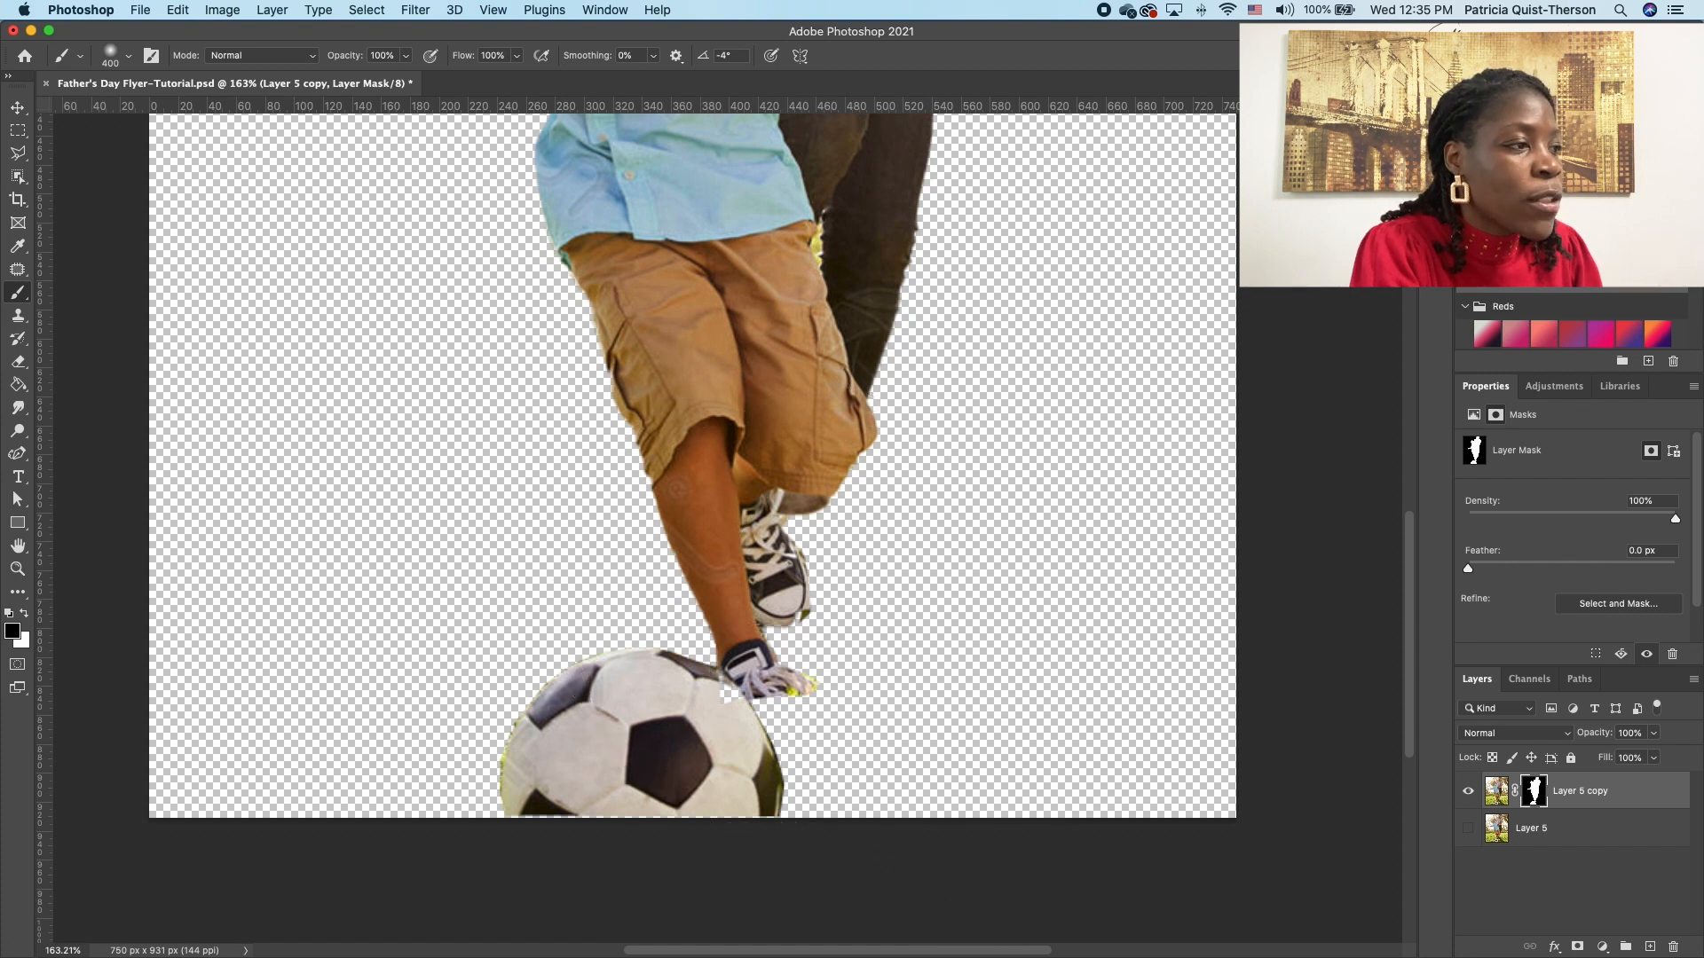
Step: Select the leftover yellow background gap between the boy's shorts and the father's trousers with the Polygonal Lasso
click(17, 569)
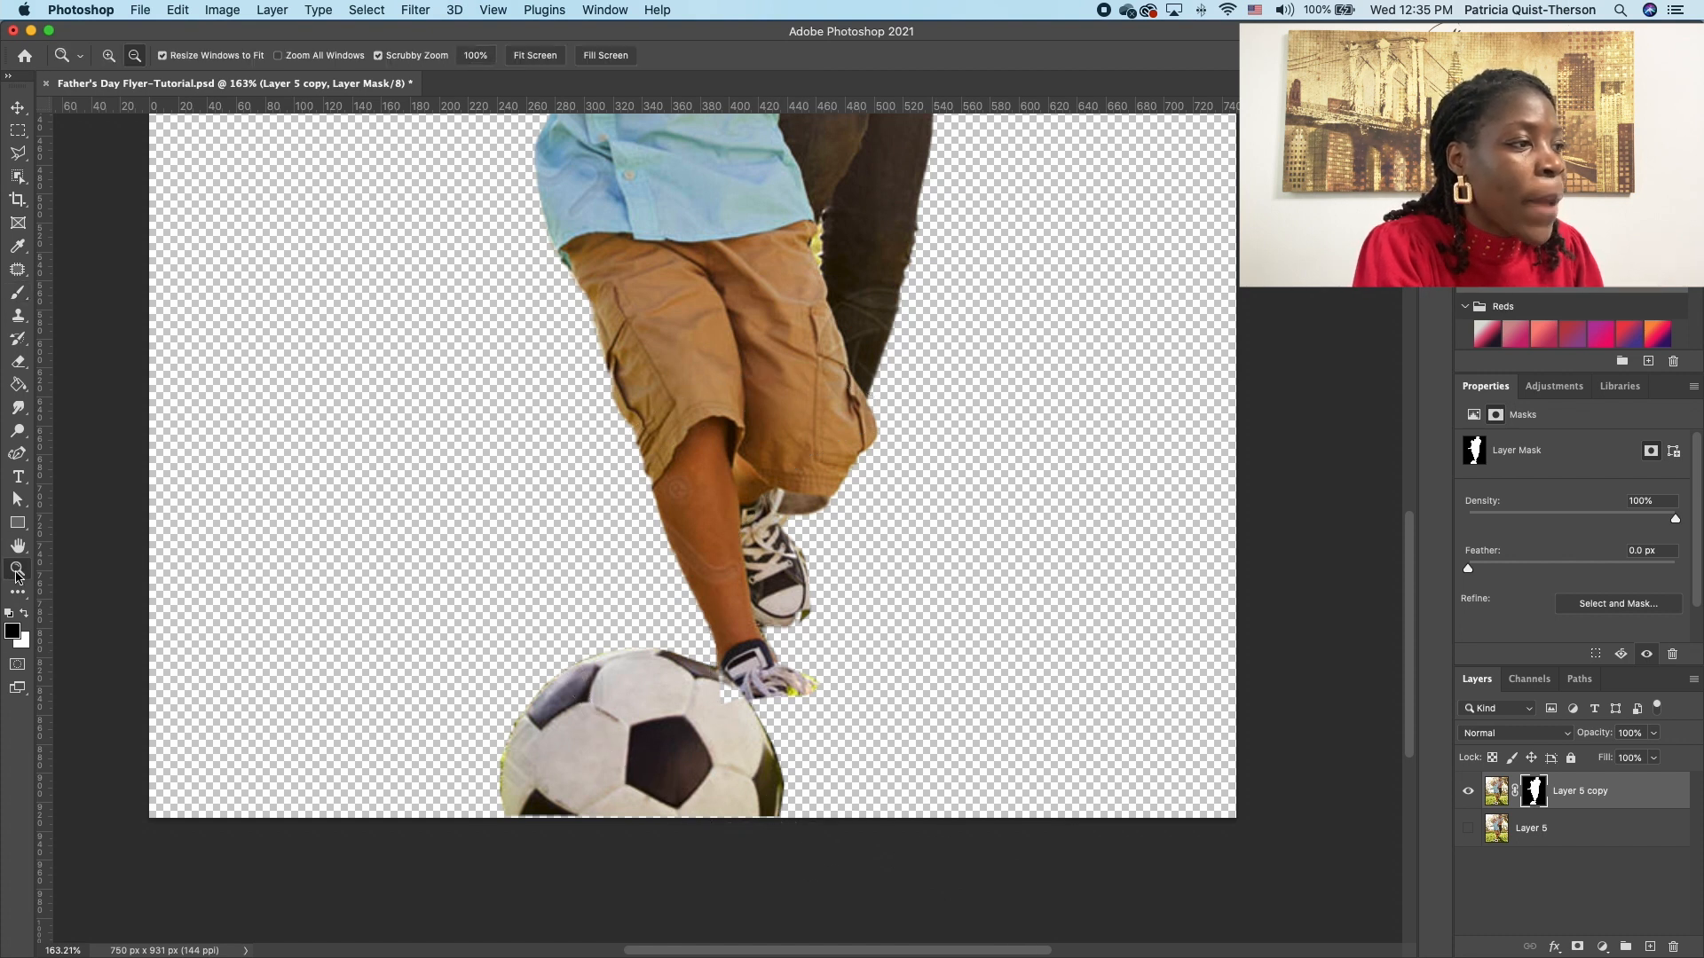
click(537, 57)
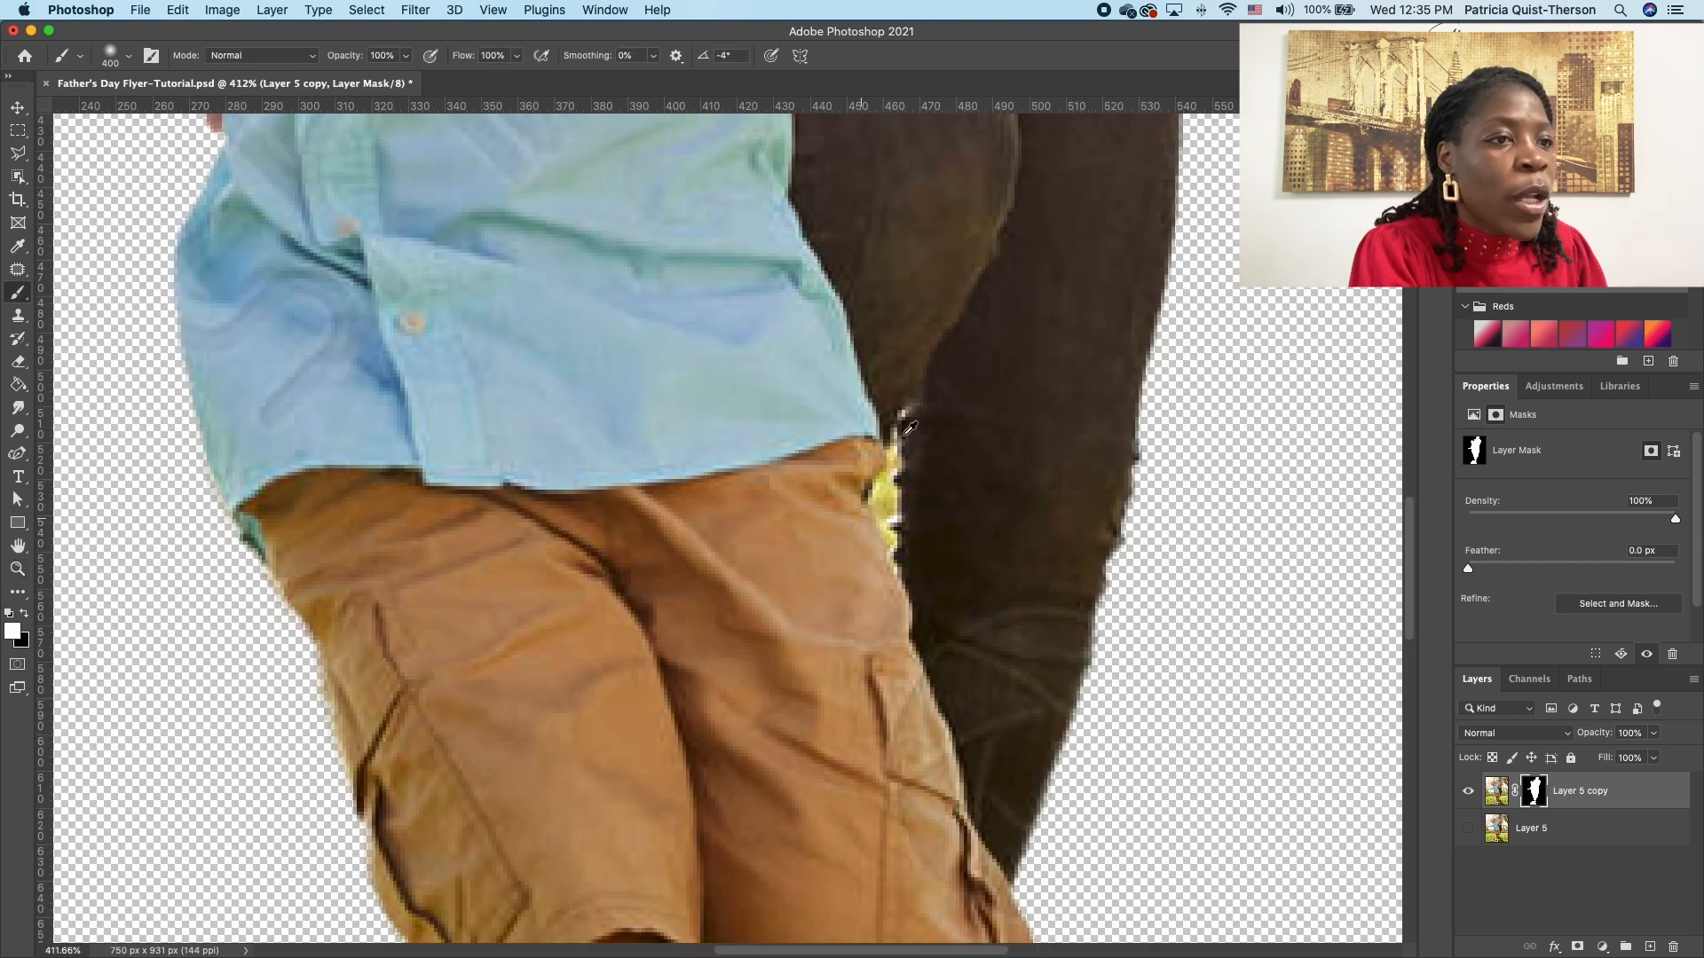
click(18, 155)
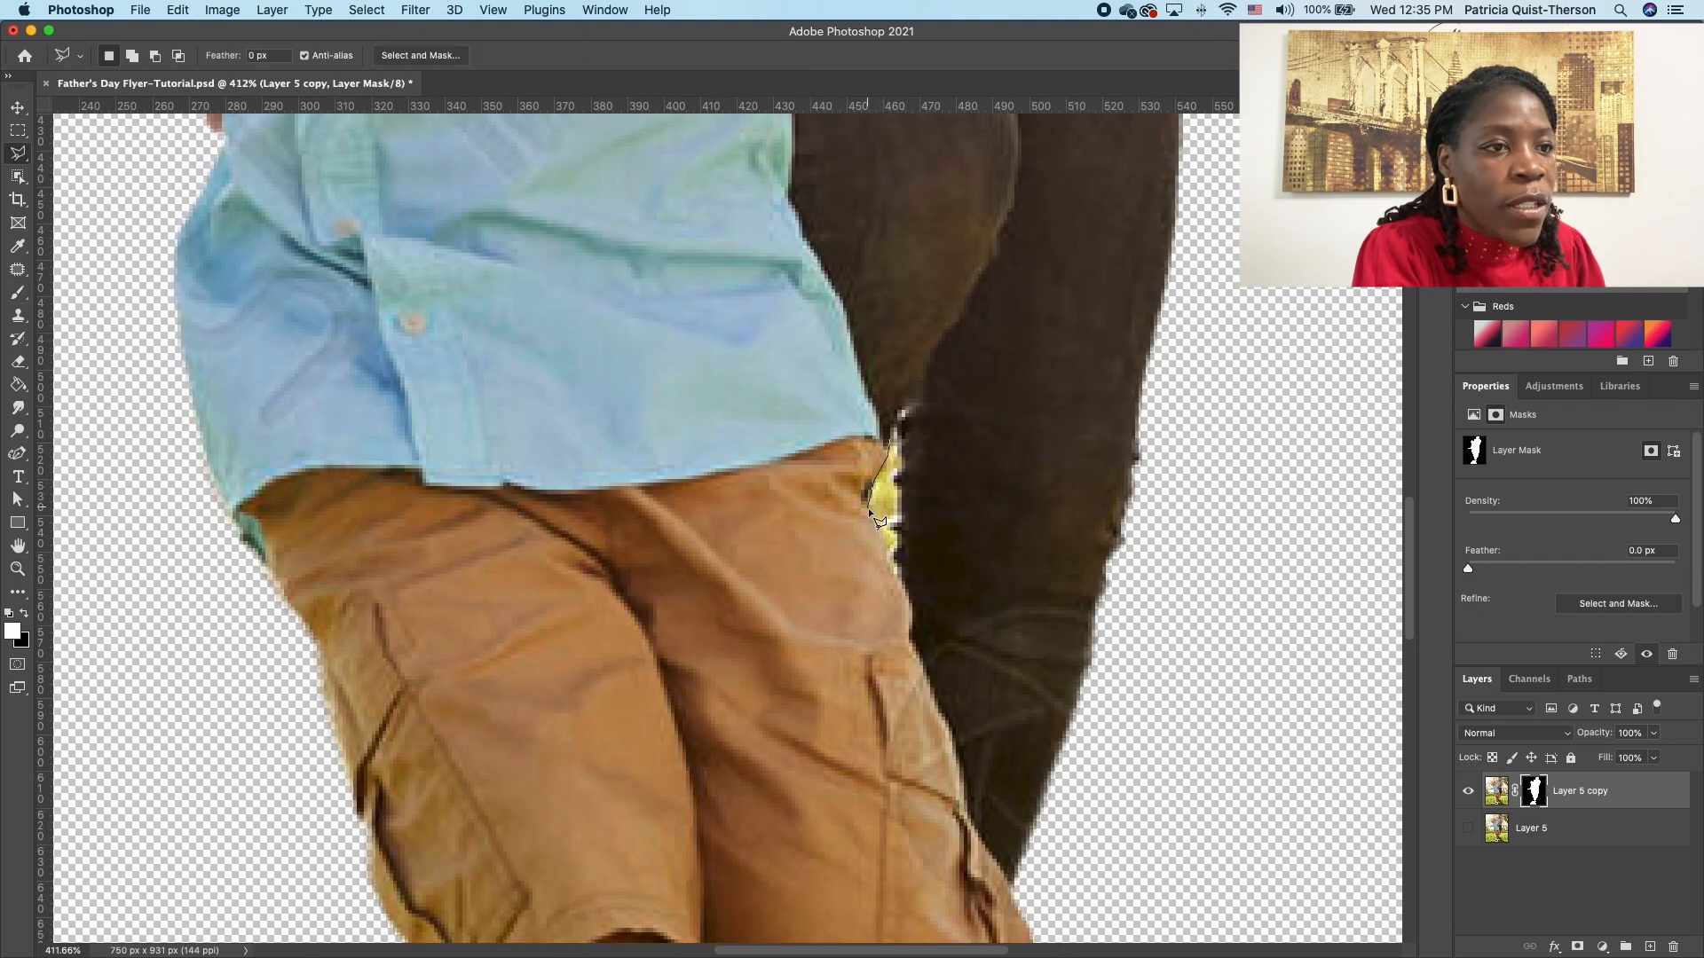
click(893, 556)
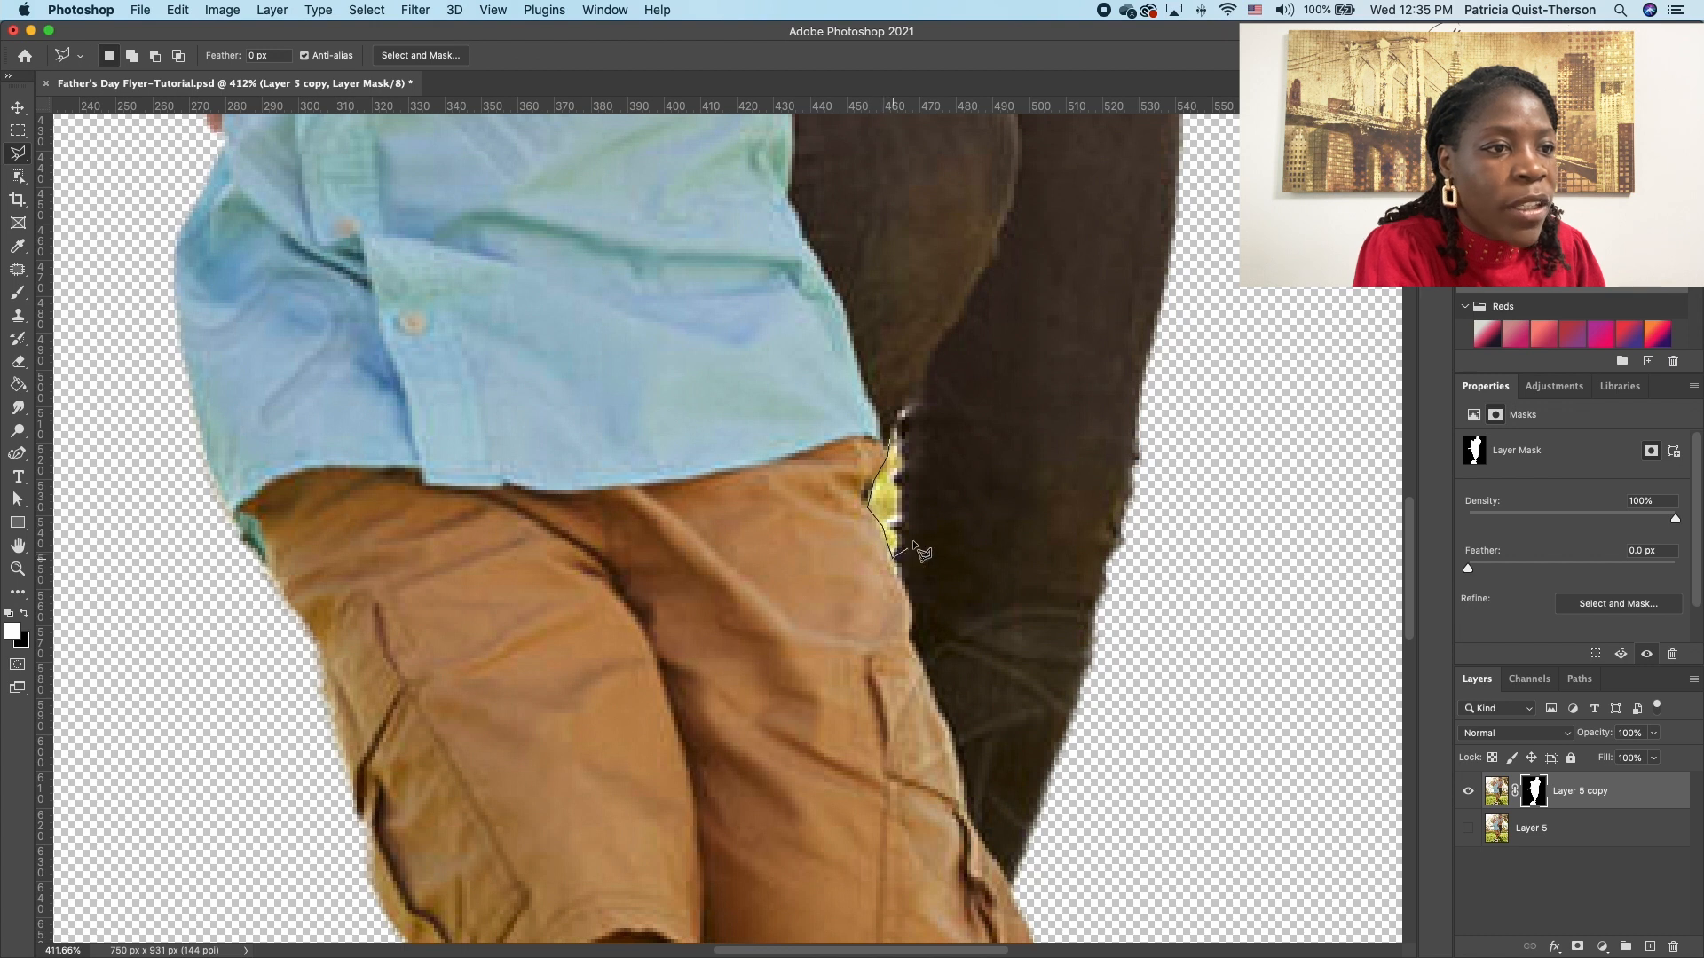
click(903, 540)
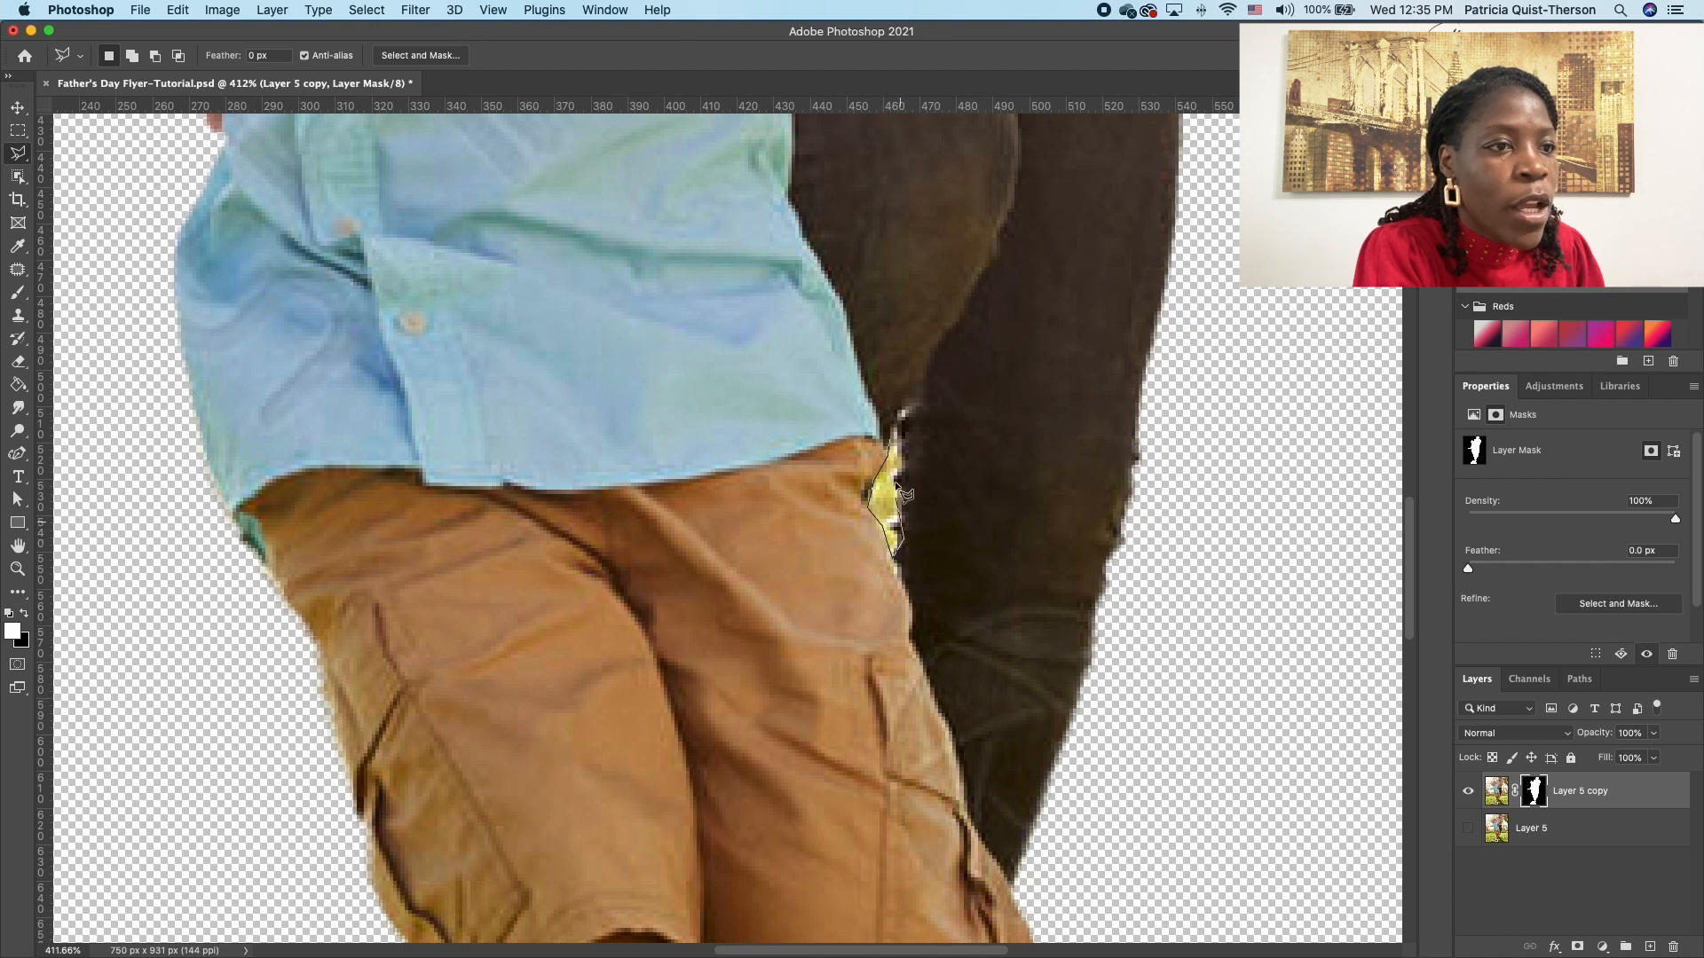
click(894, 433)
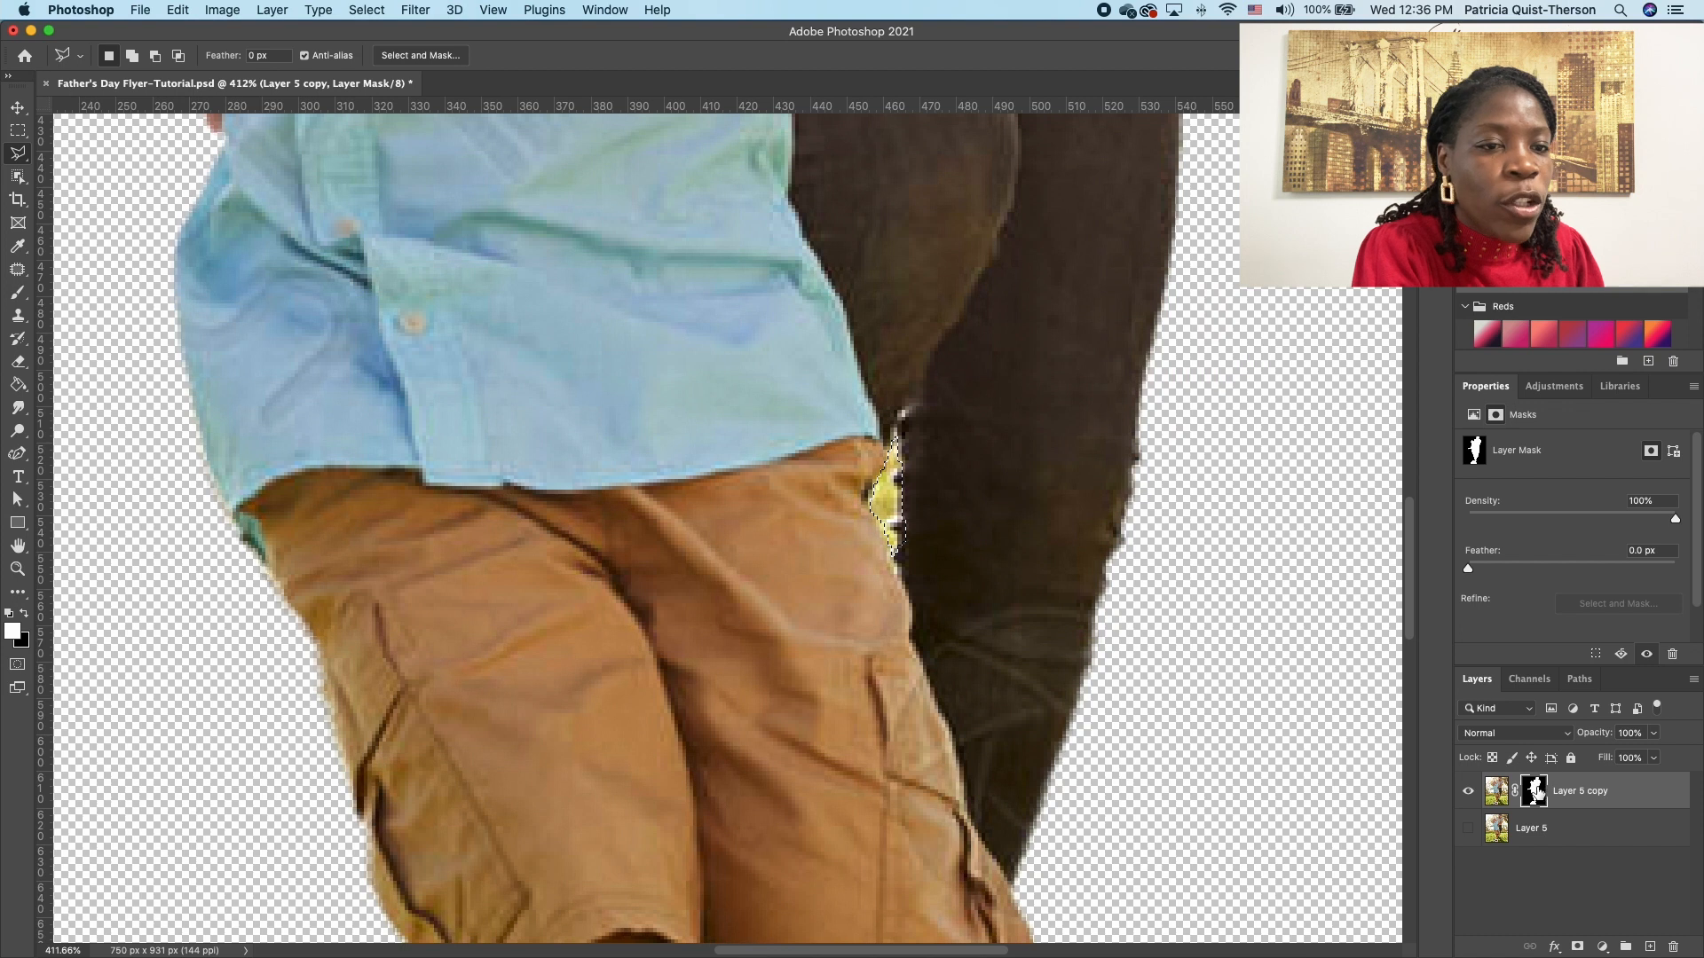
Step: Paint black on the Layer 5 copy mask inside the selection to hide the yellow background patch, and deselect
click(24, 614)
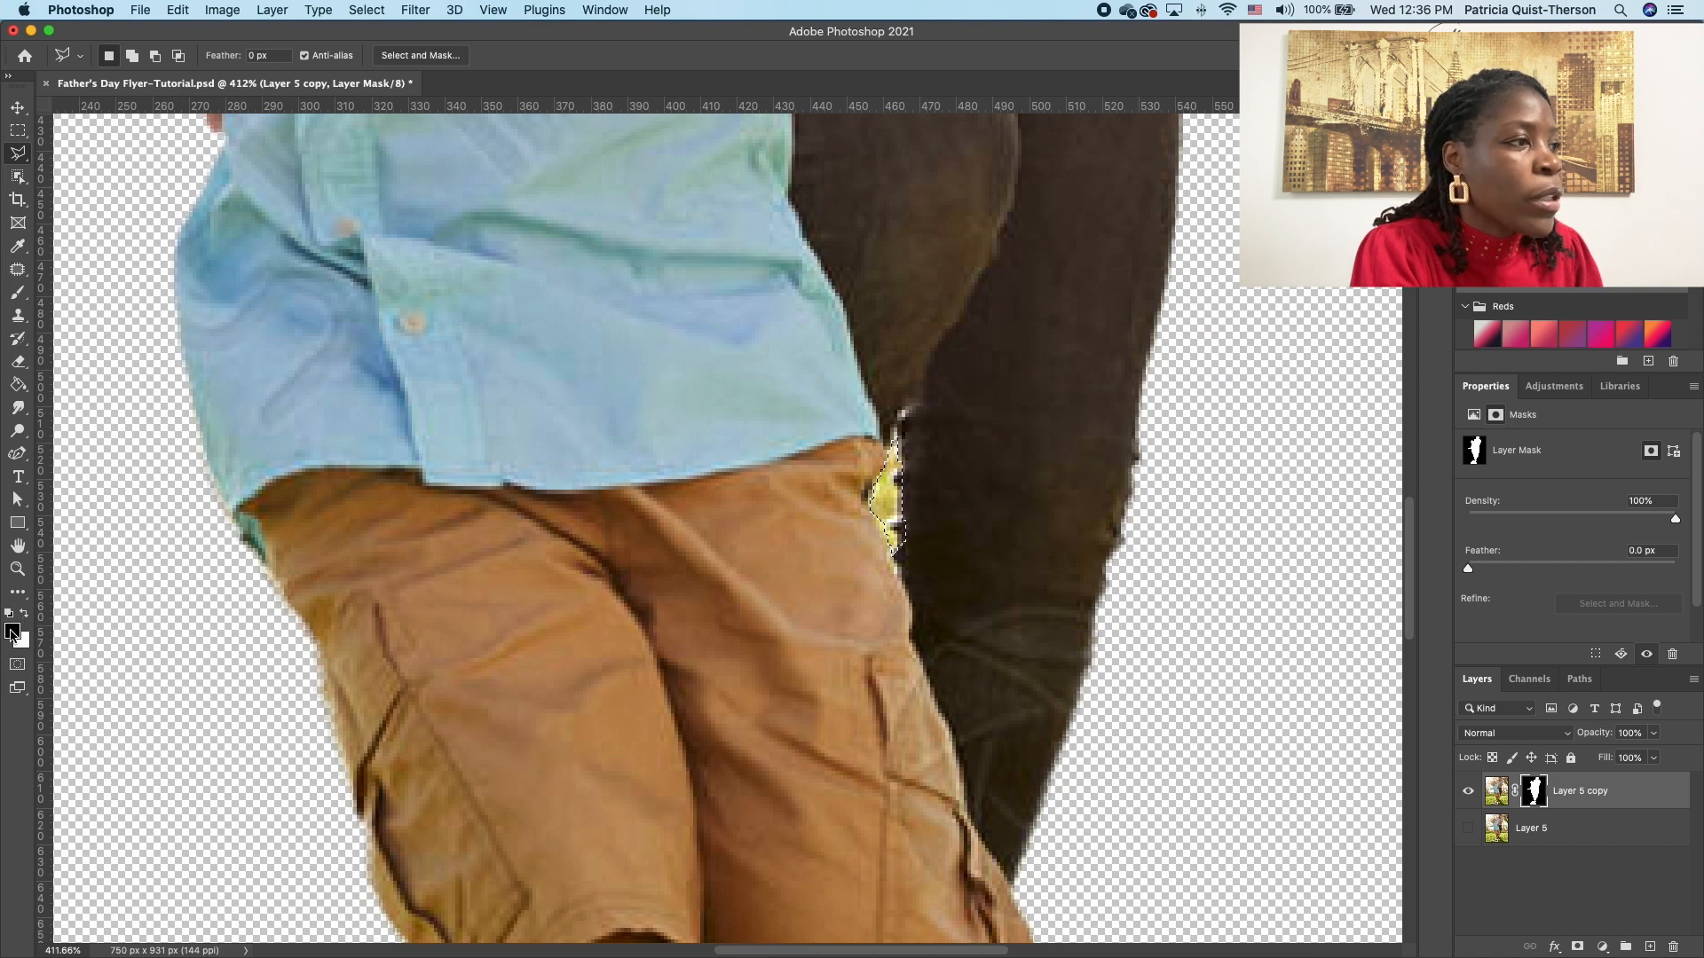
click(20, 296)
click(870, 515)
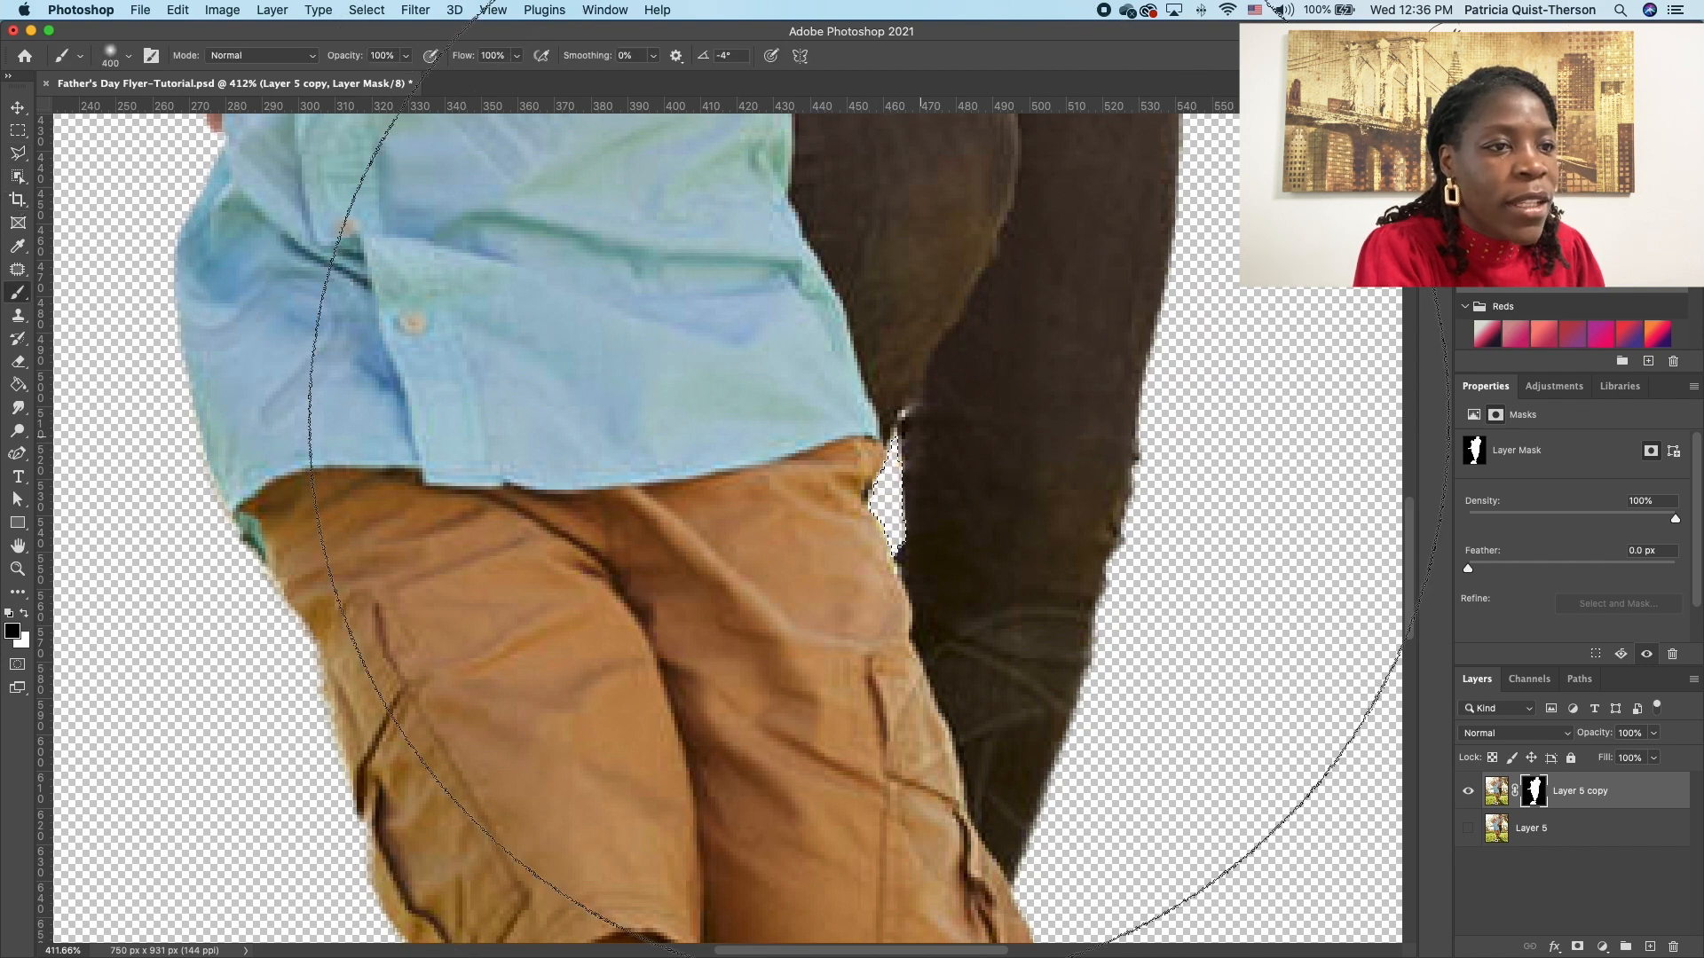
scroll(726, 495, down, 5)
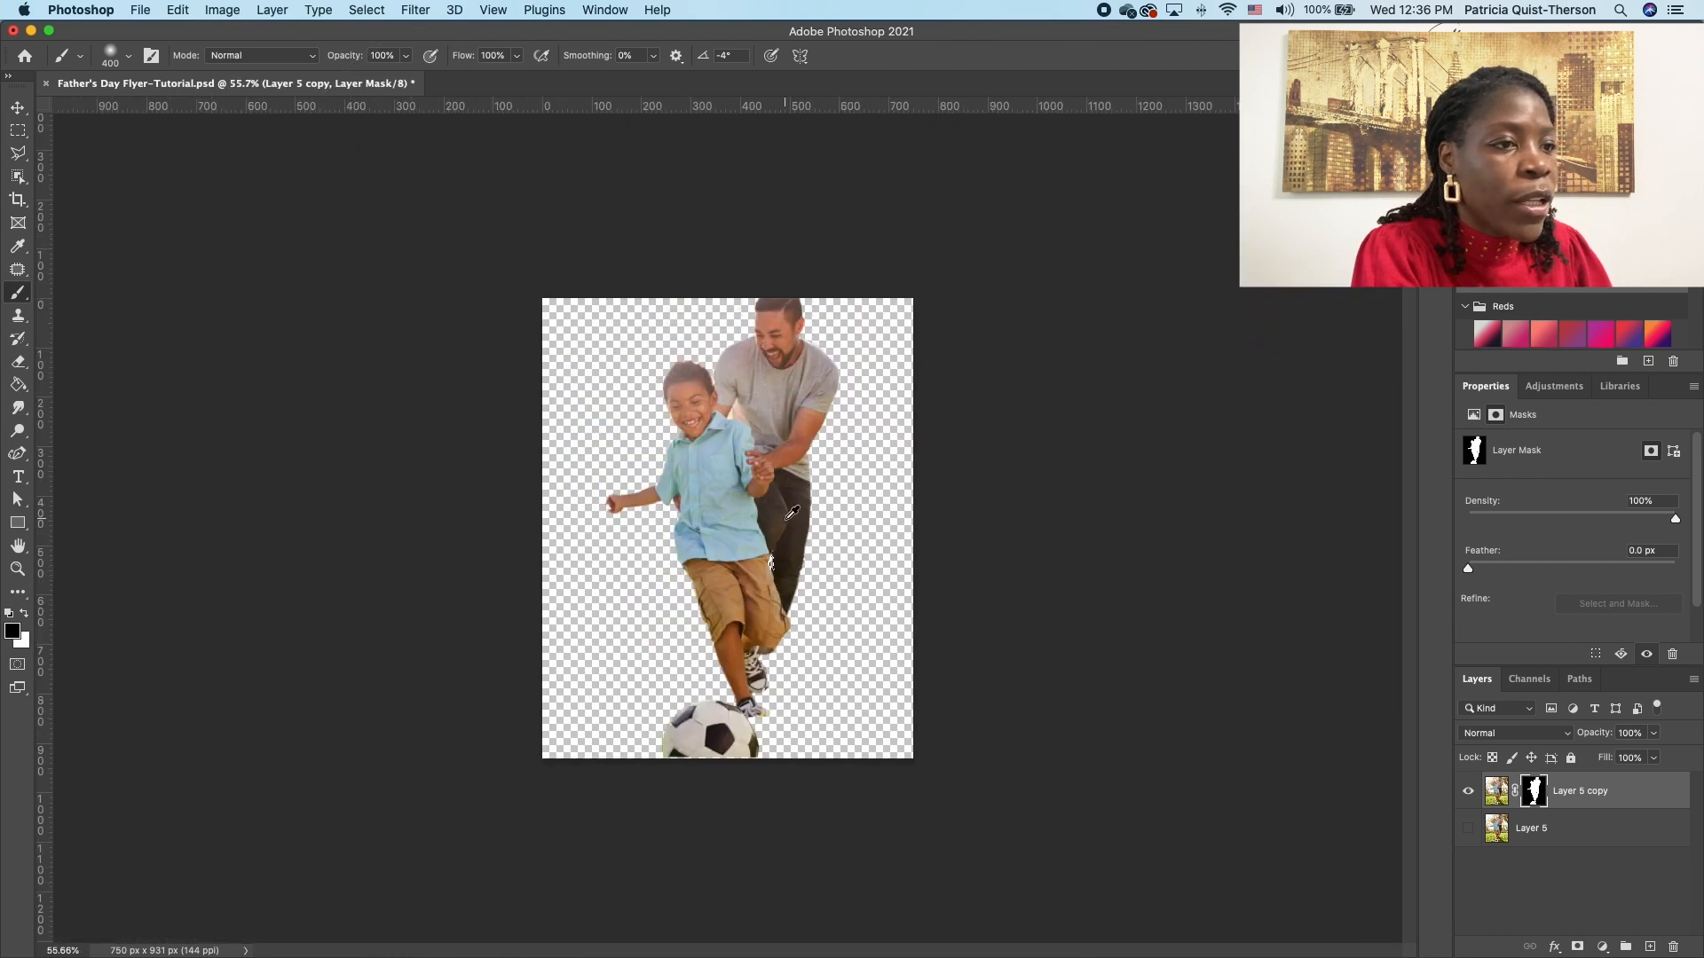
key(super+0)
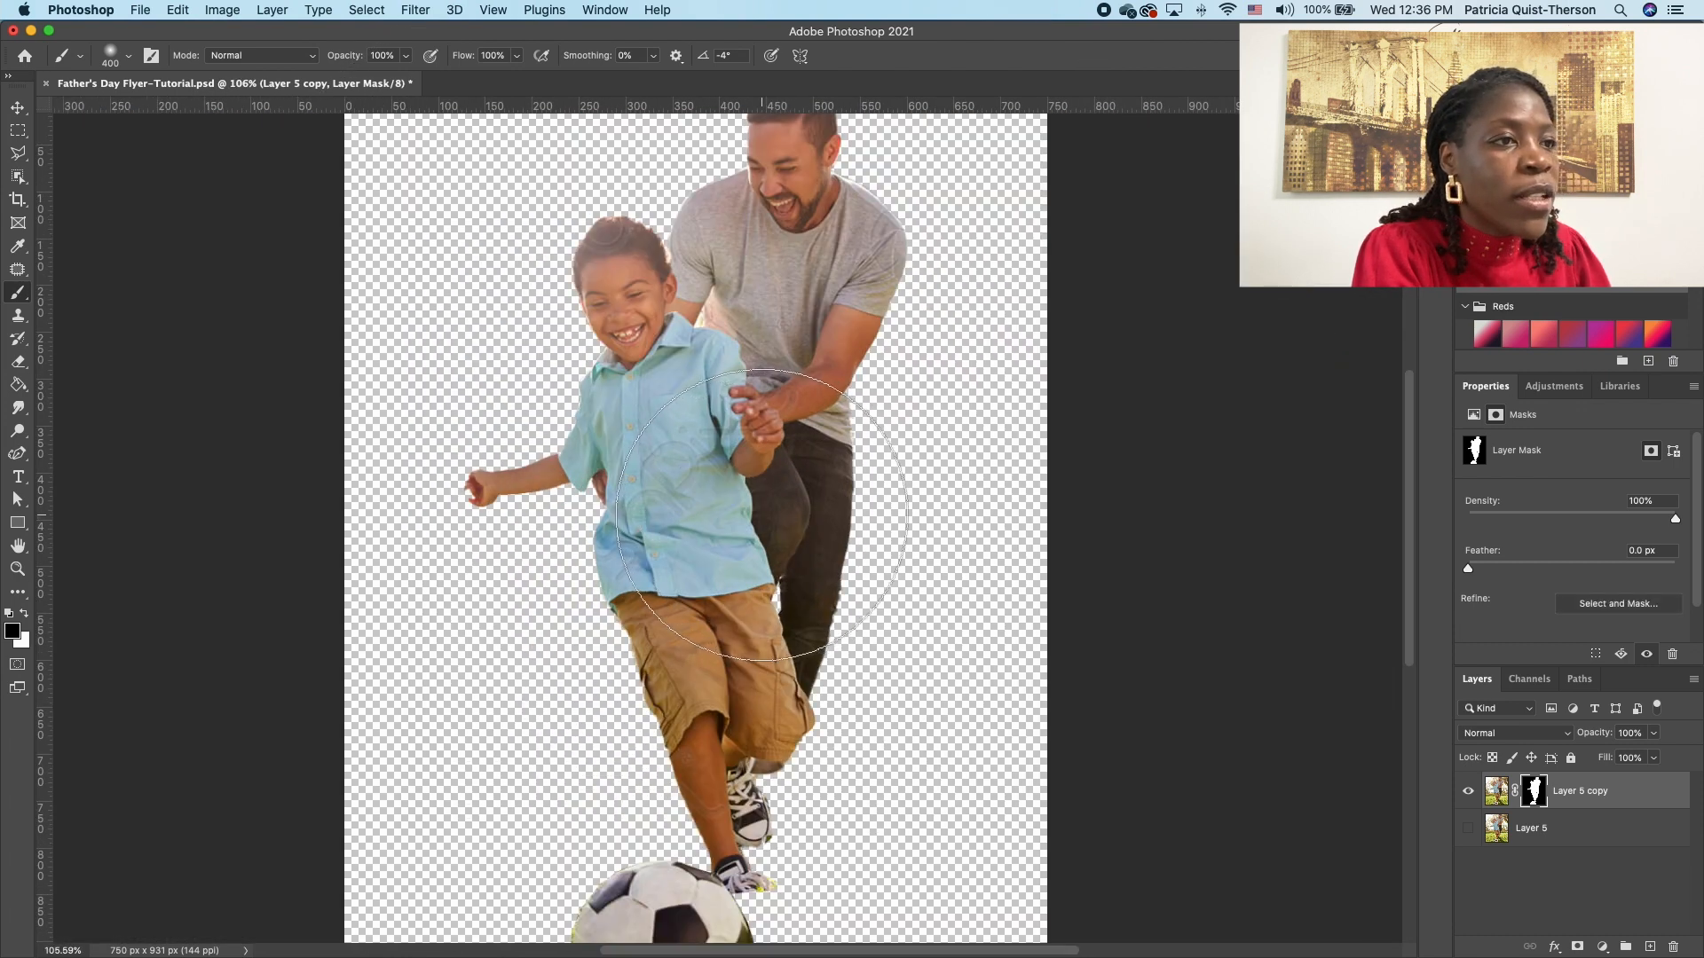
scroll(775, 515, down, 2)
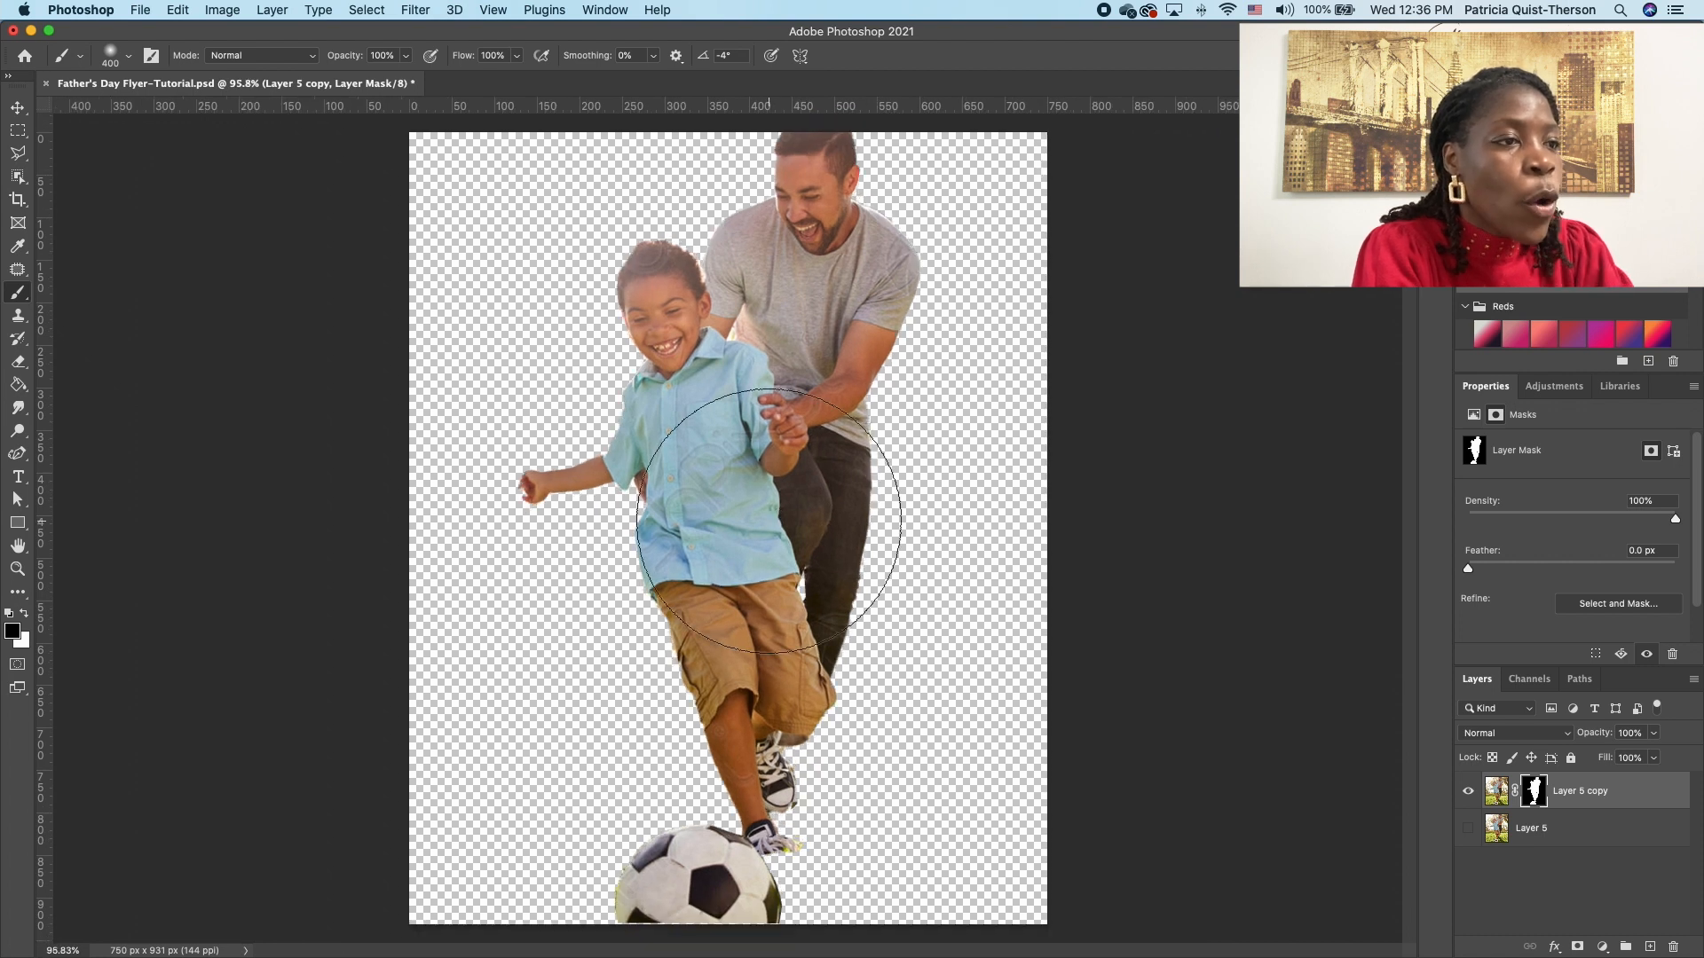
Step: Show the Layer 5 background photo and add the white text DAY in 30 pt Century Gothic Bold on the grass
click(1469, 829)
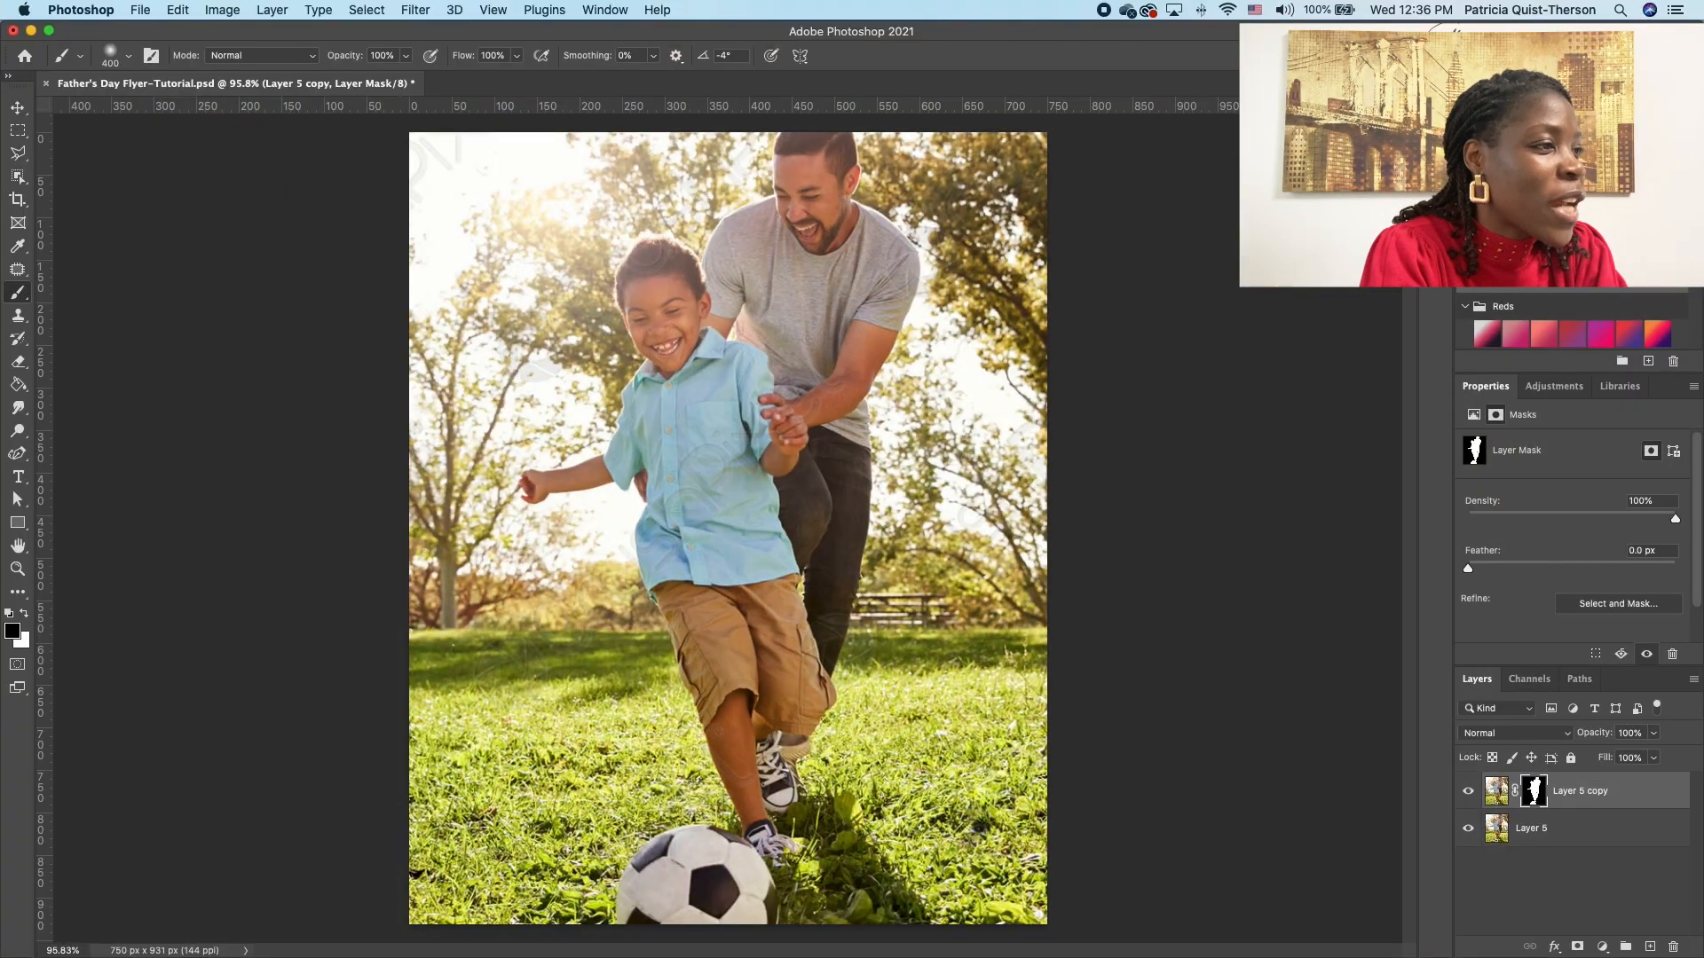
click(18, 476)
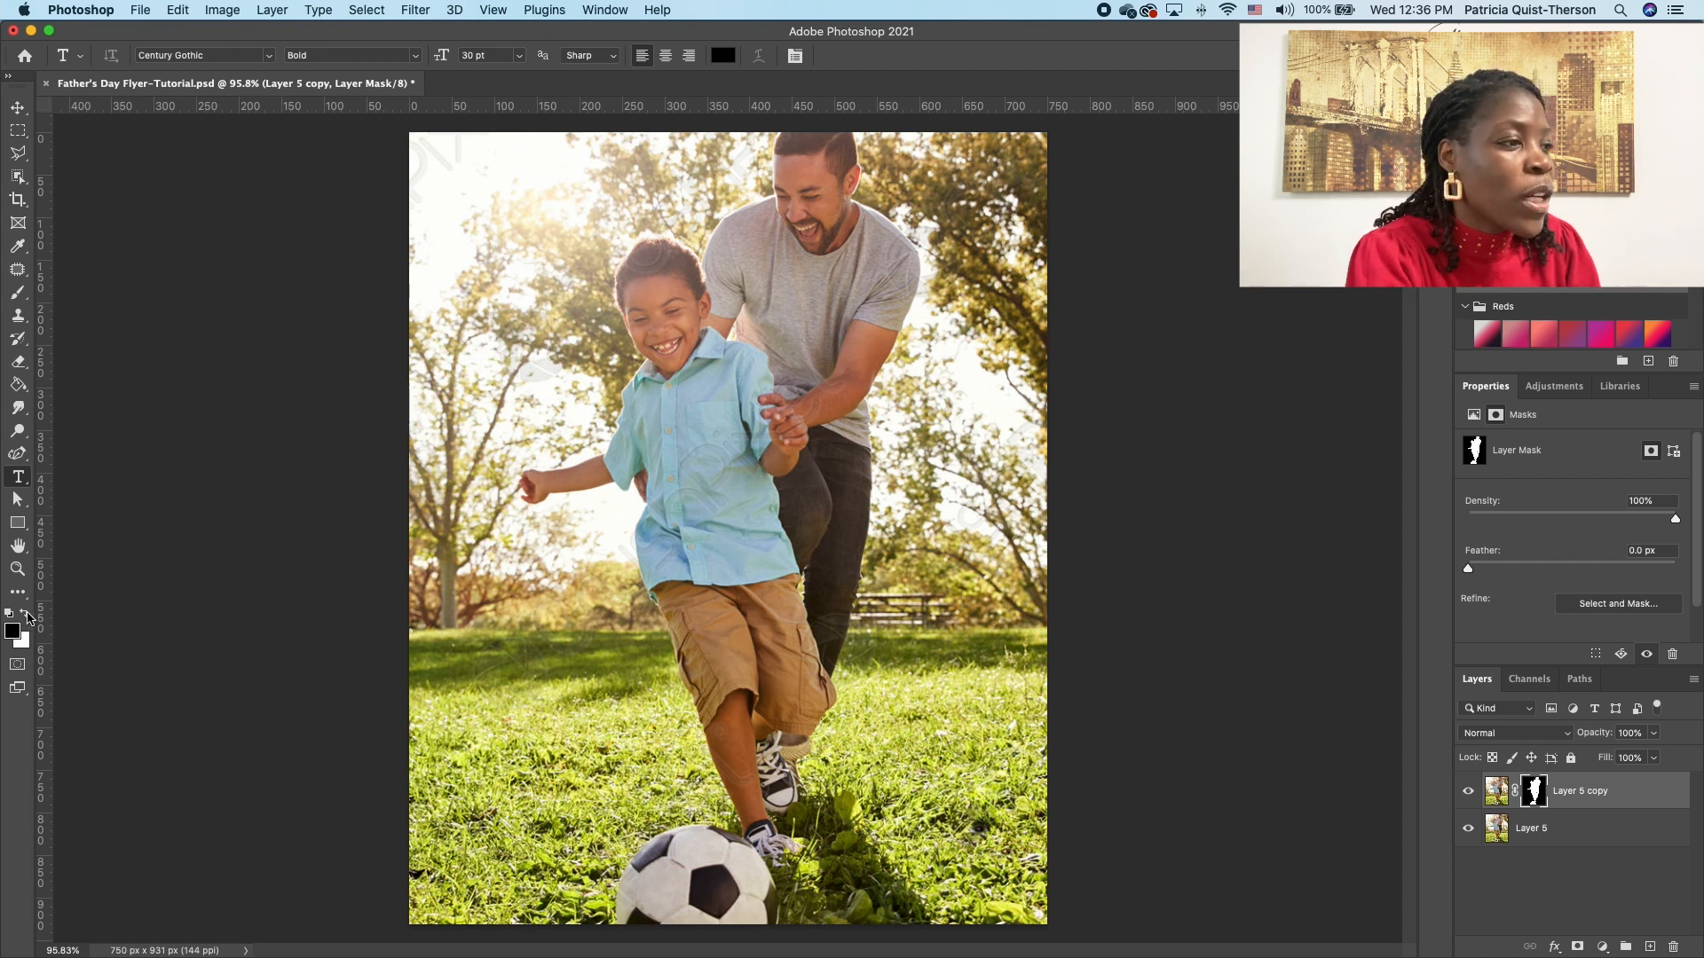
click(26, 614)
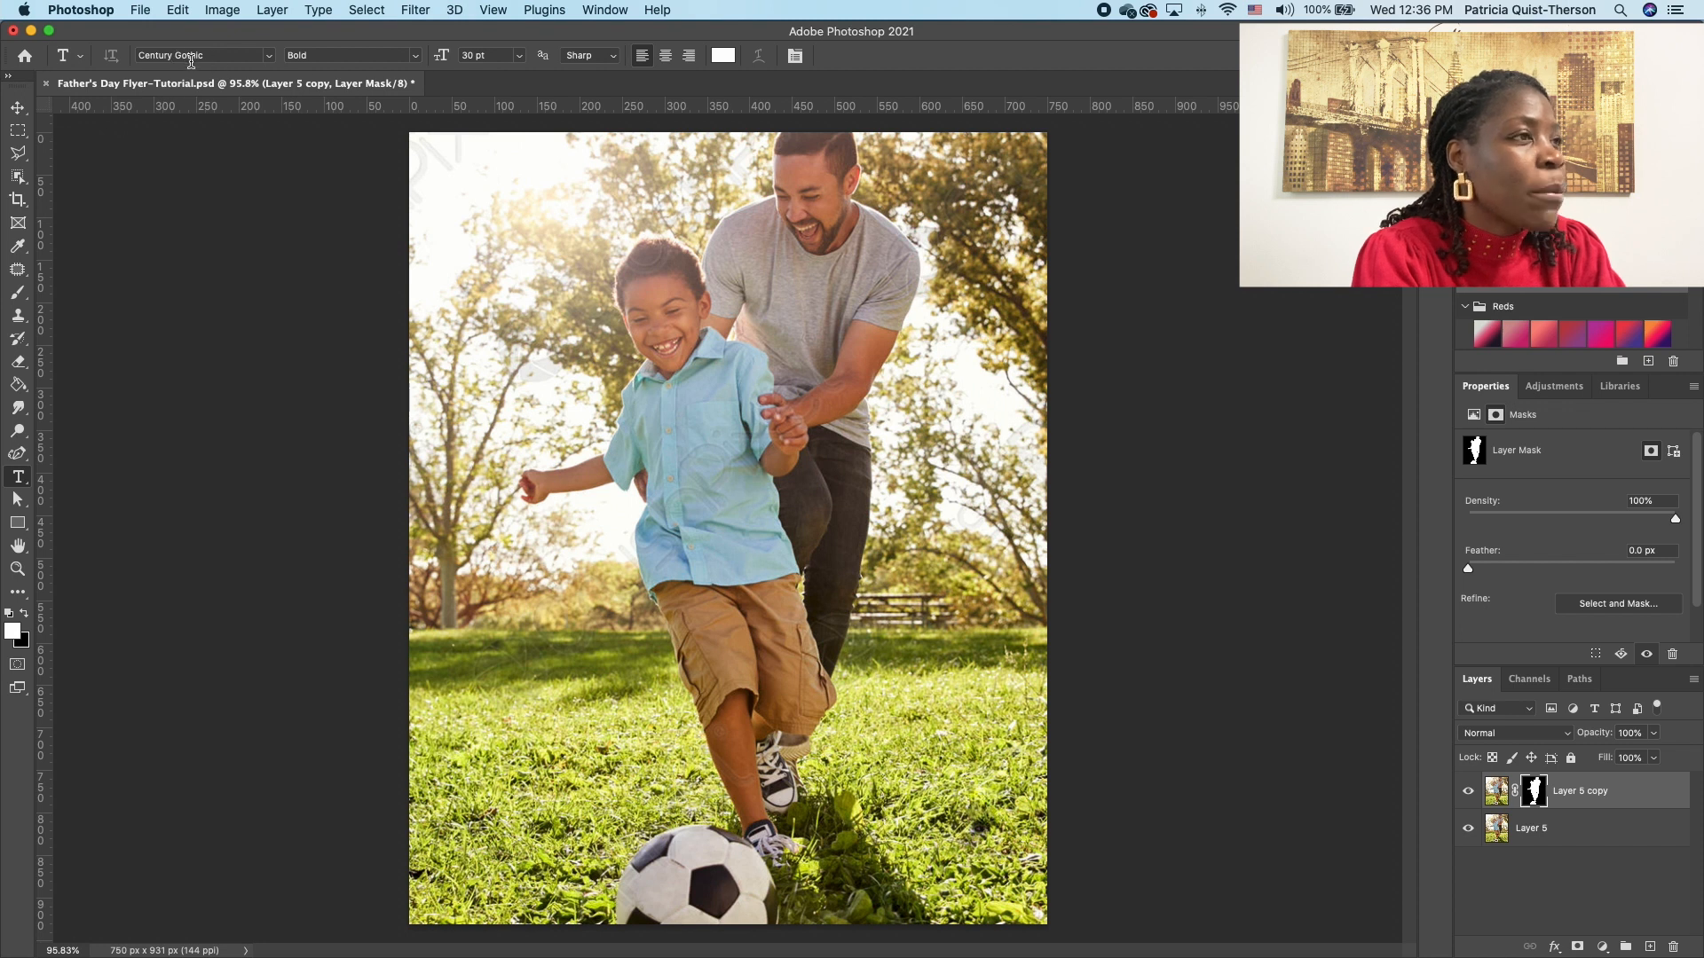
click(545, 698)
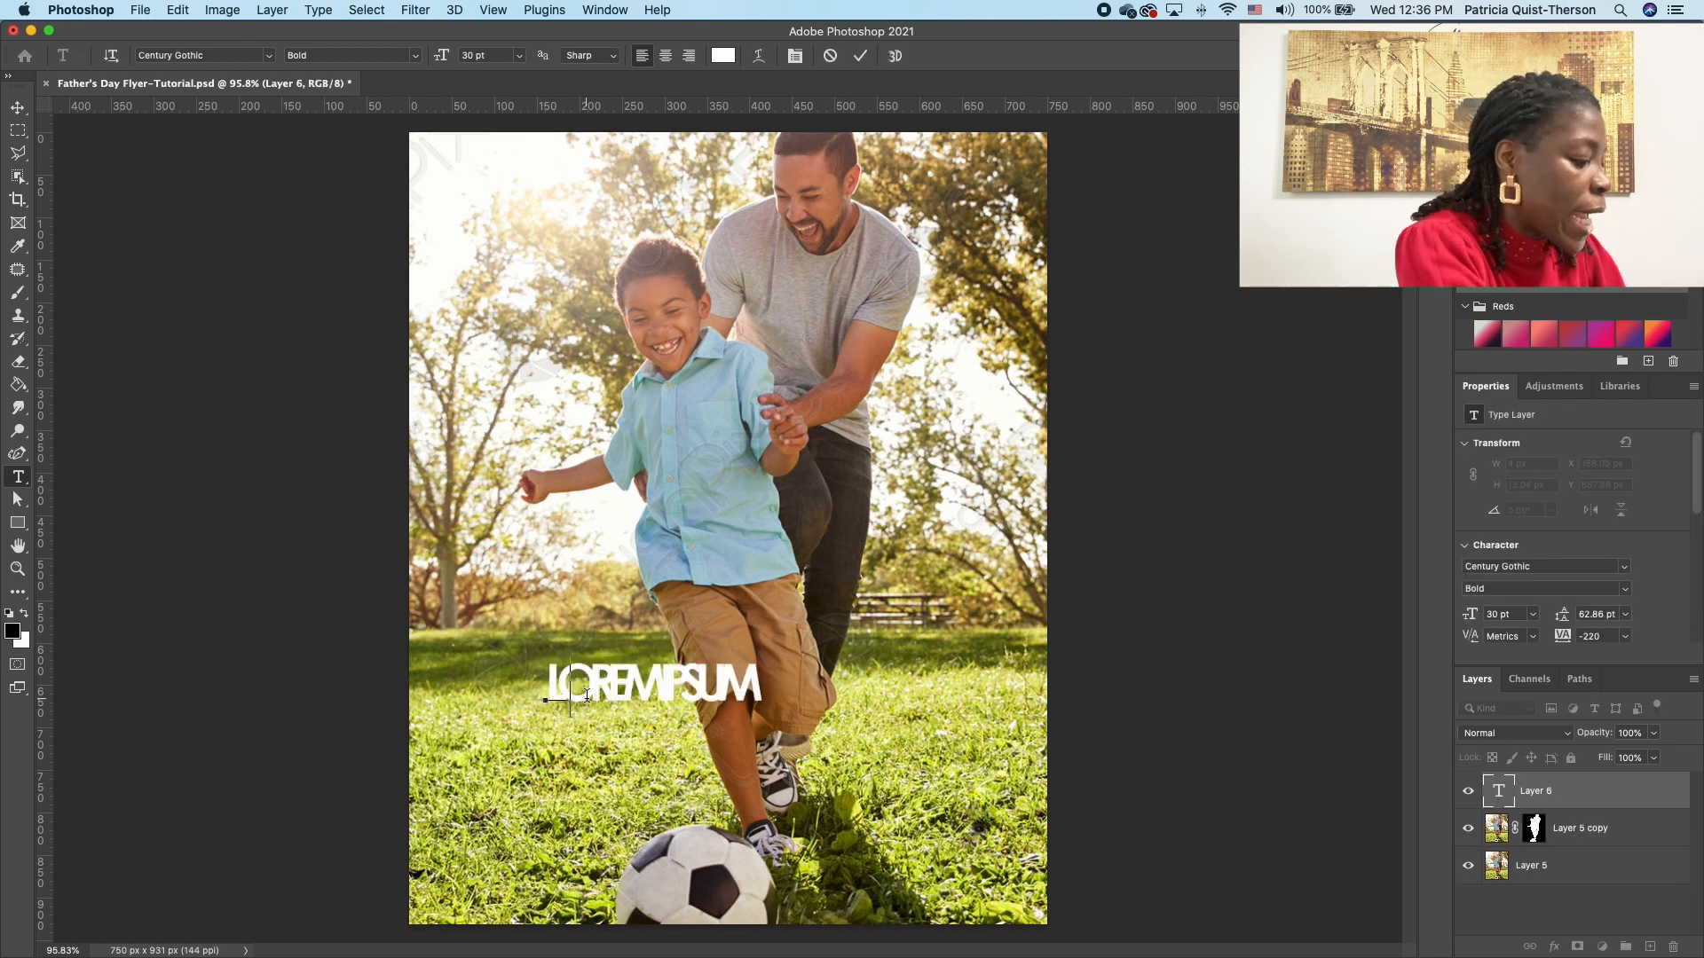
text(DAY)
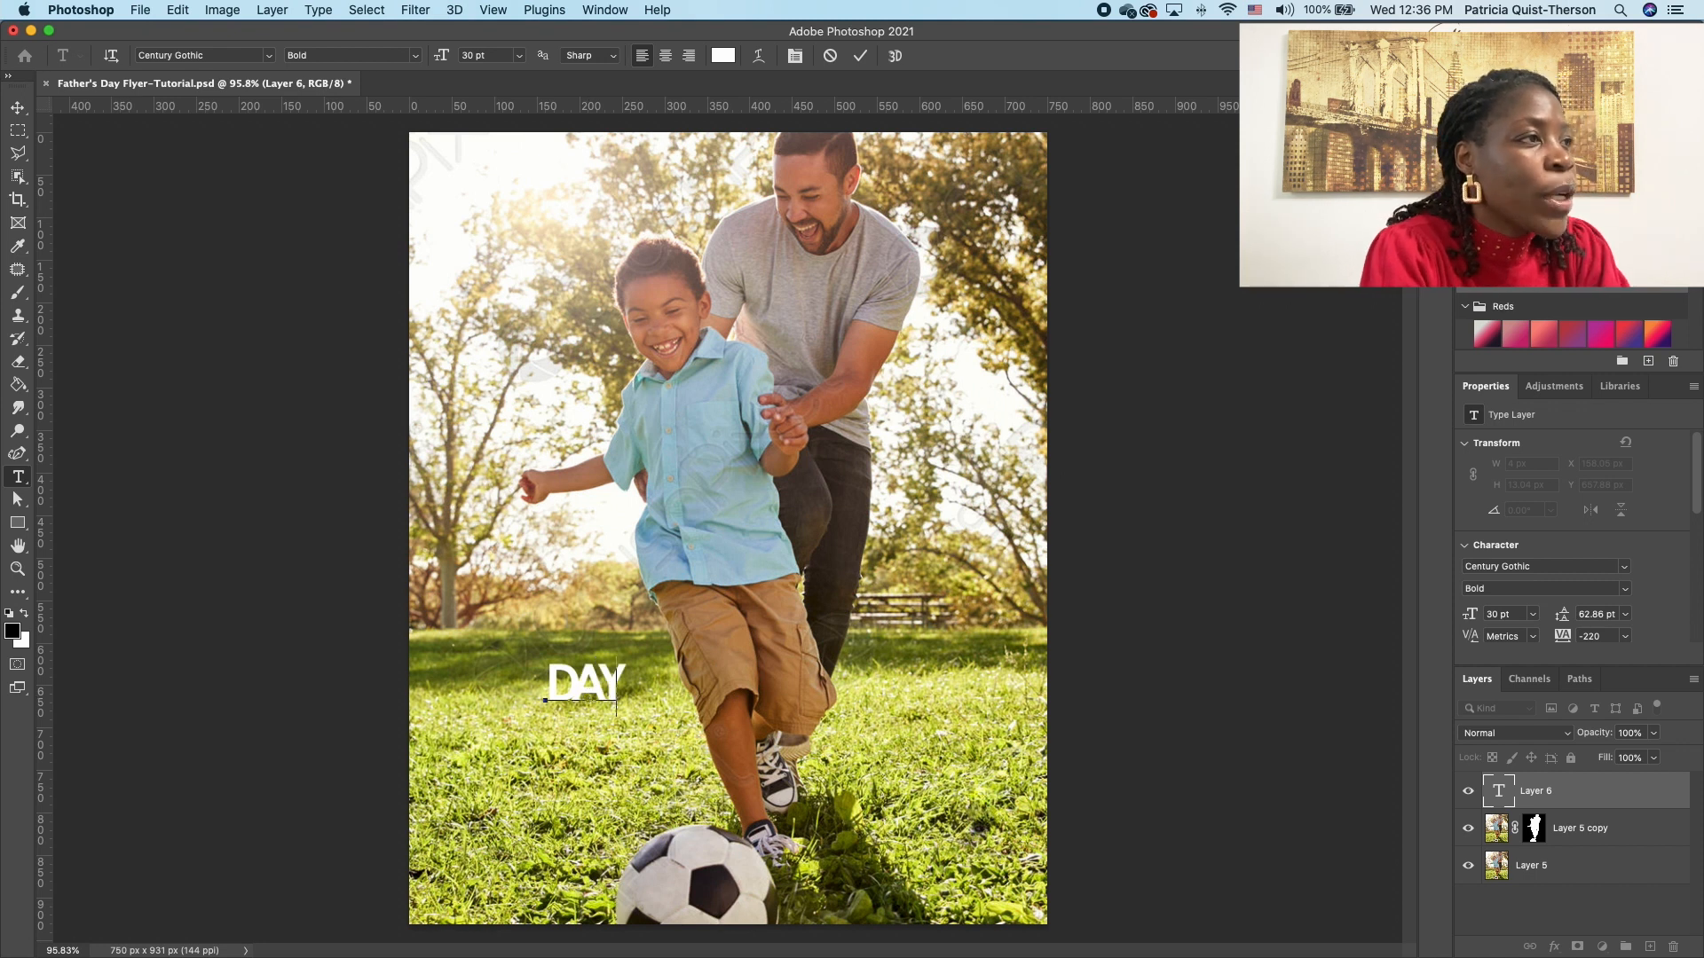
Step: Scale the DAY text to about 740% and centre it horizontally across the father and son
click(18, 107)
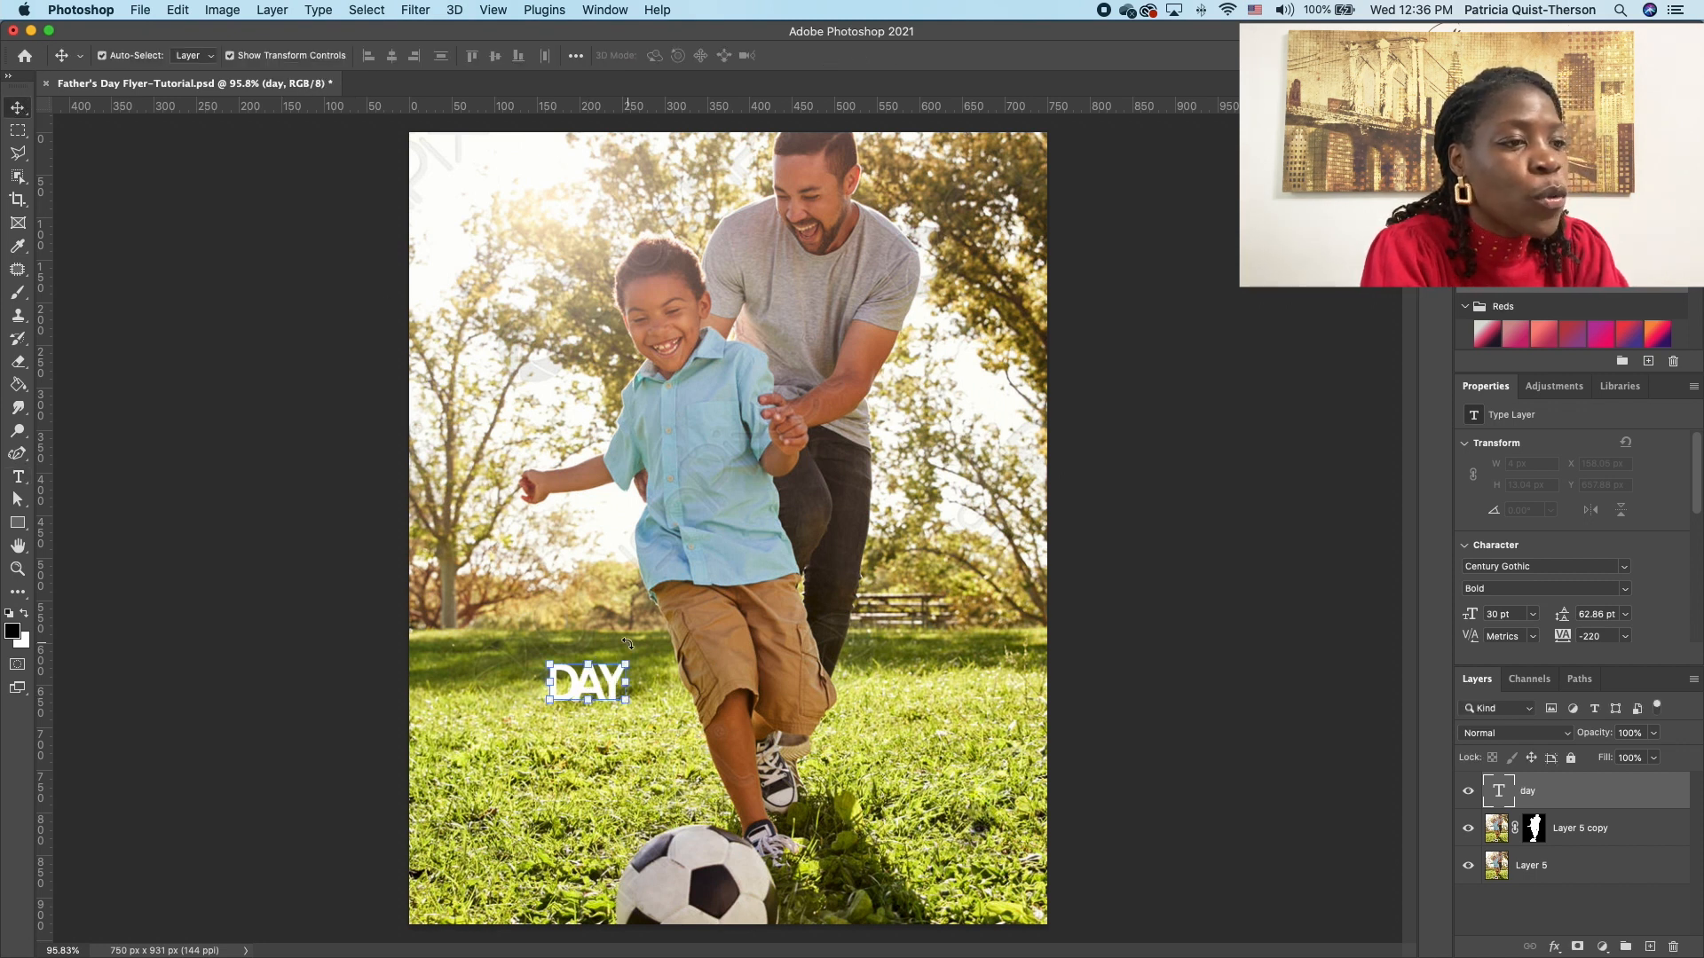
drag(626, 662, 1035, 535)
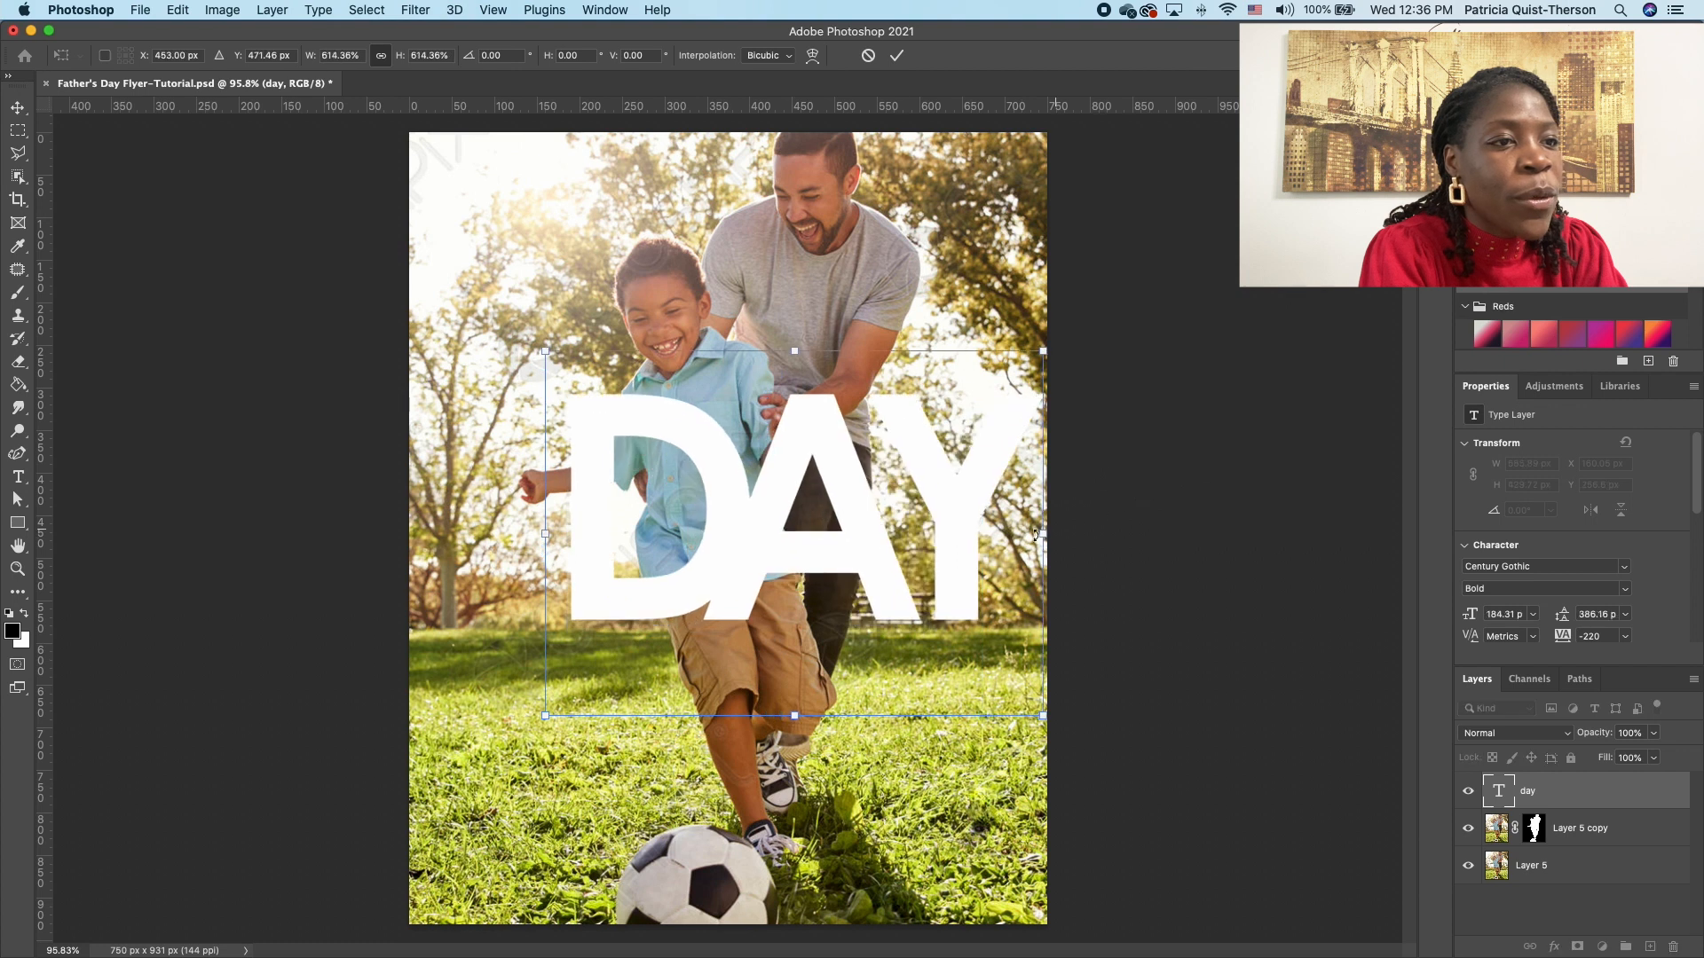
drag(542, 744, 441, 817)
drag(798, 599, 822, 508)
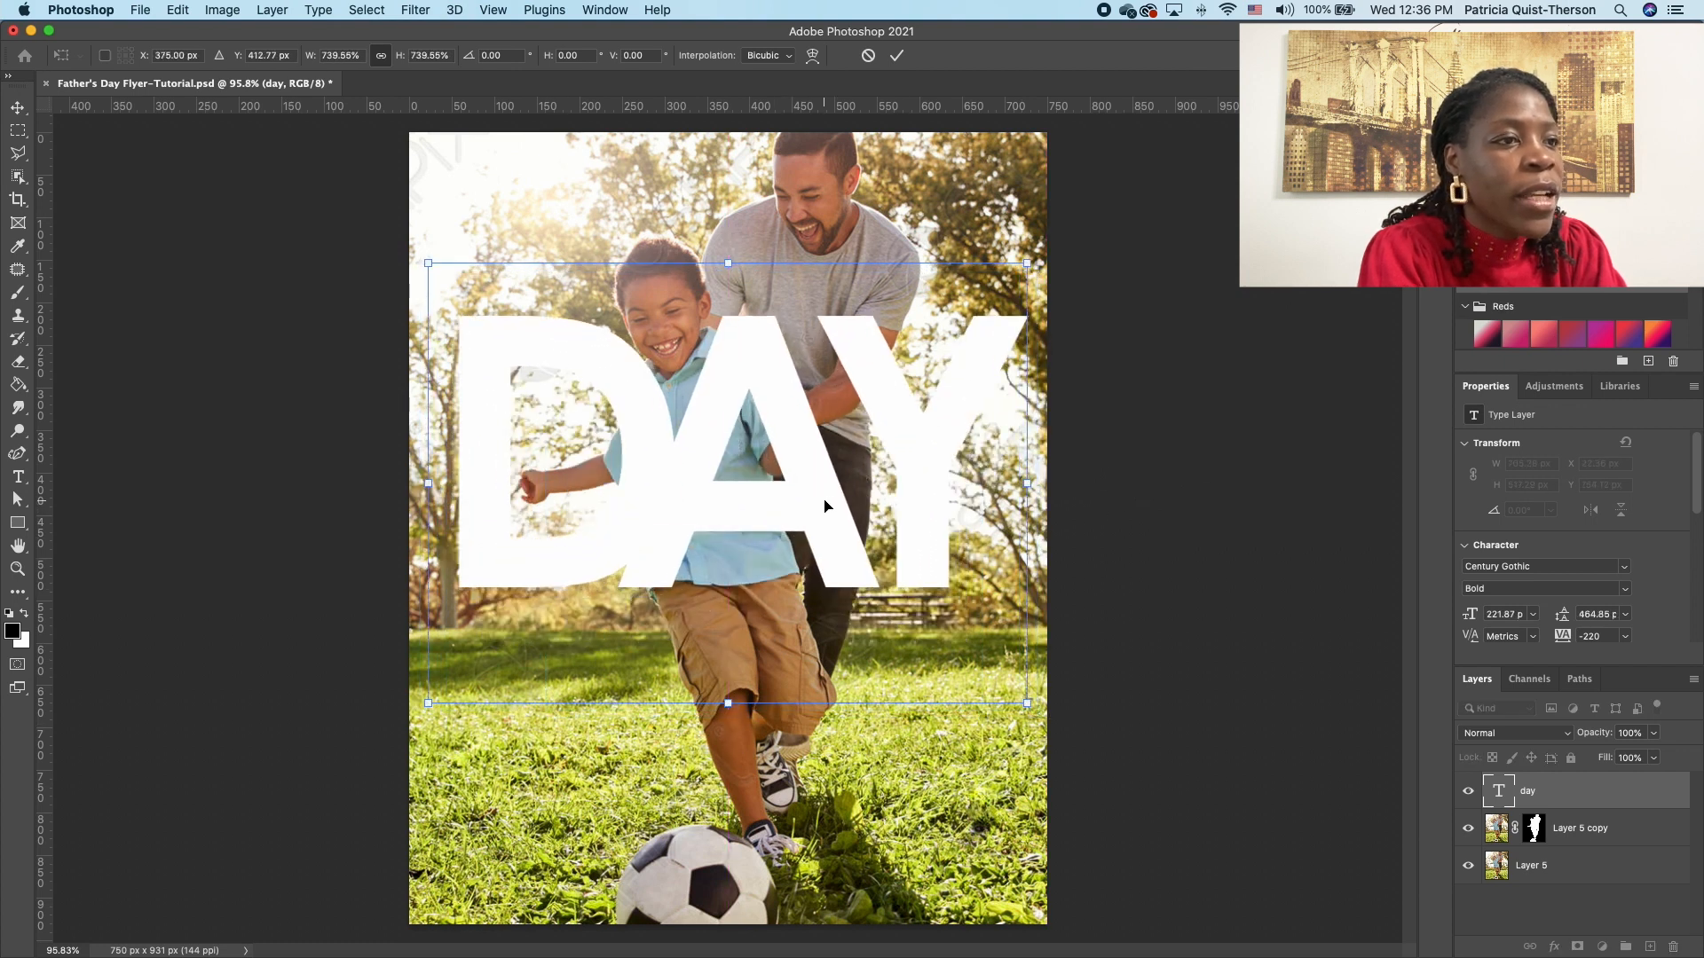
key(Return)
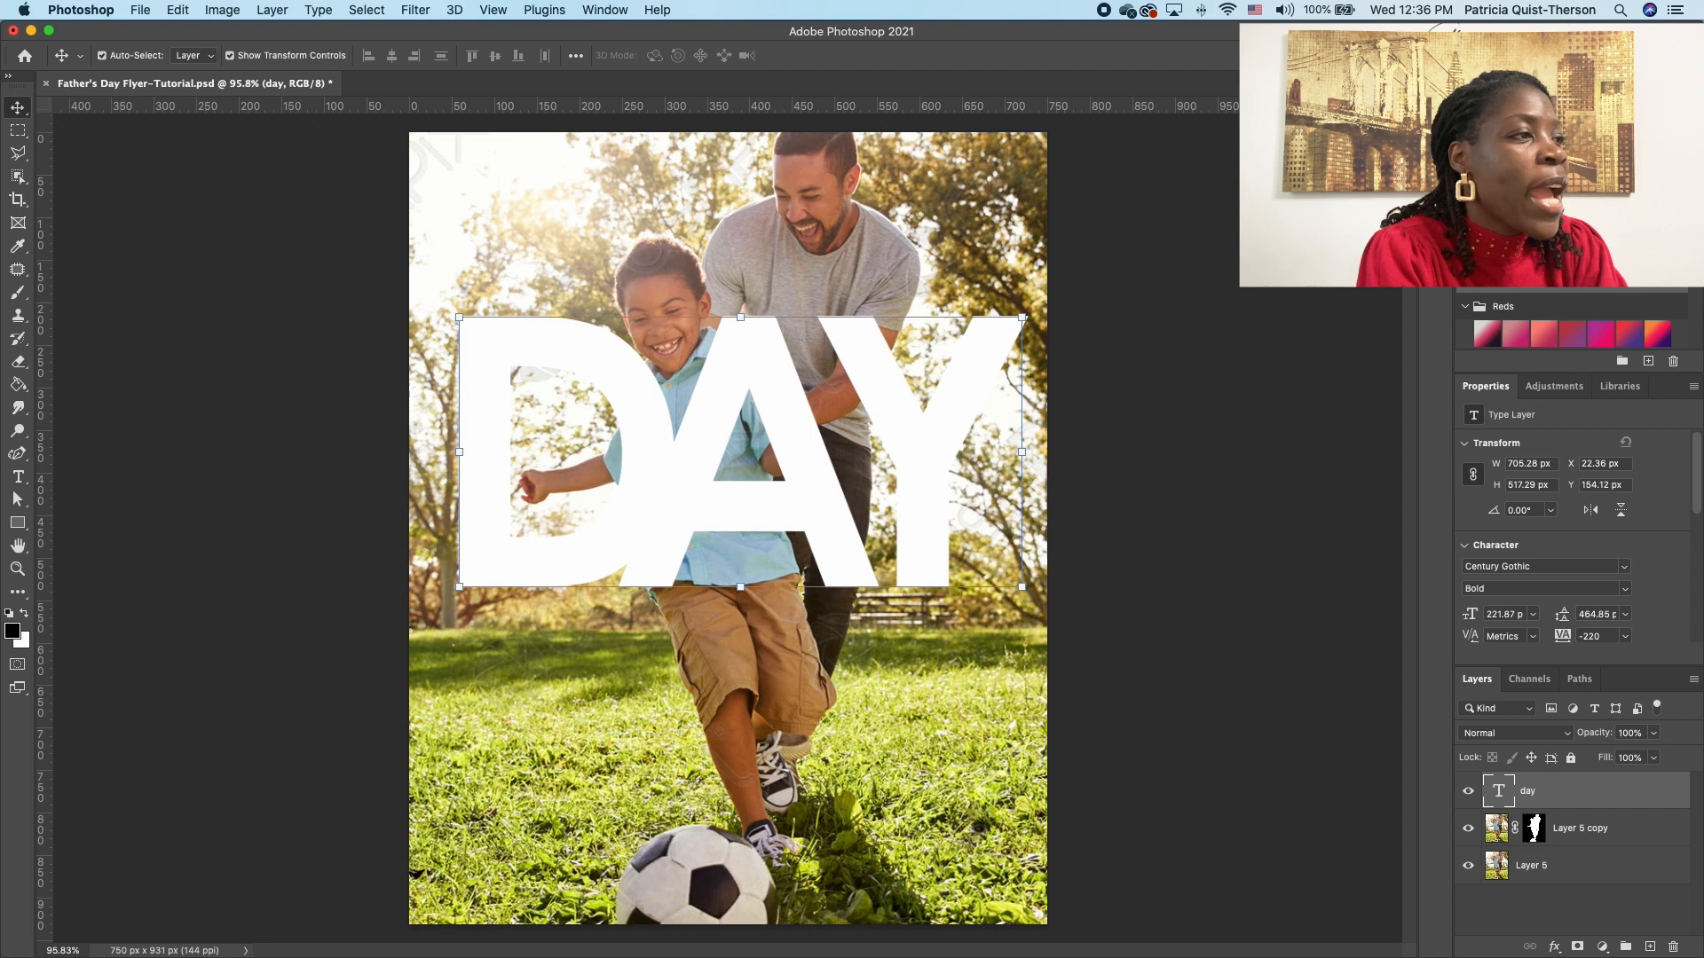
Step: Add a separate text layer reading FATHER'S in 30 pt Century Gothic Bold on the grass beside the soccer ball
click(18, 477)
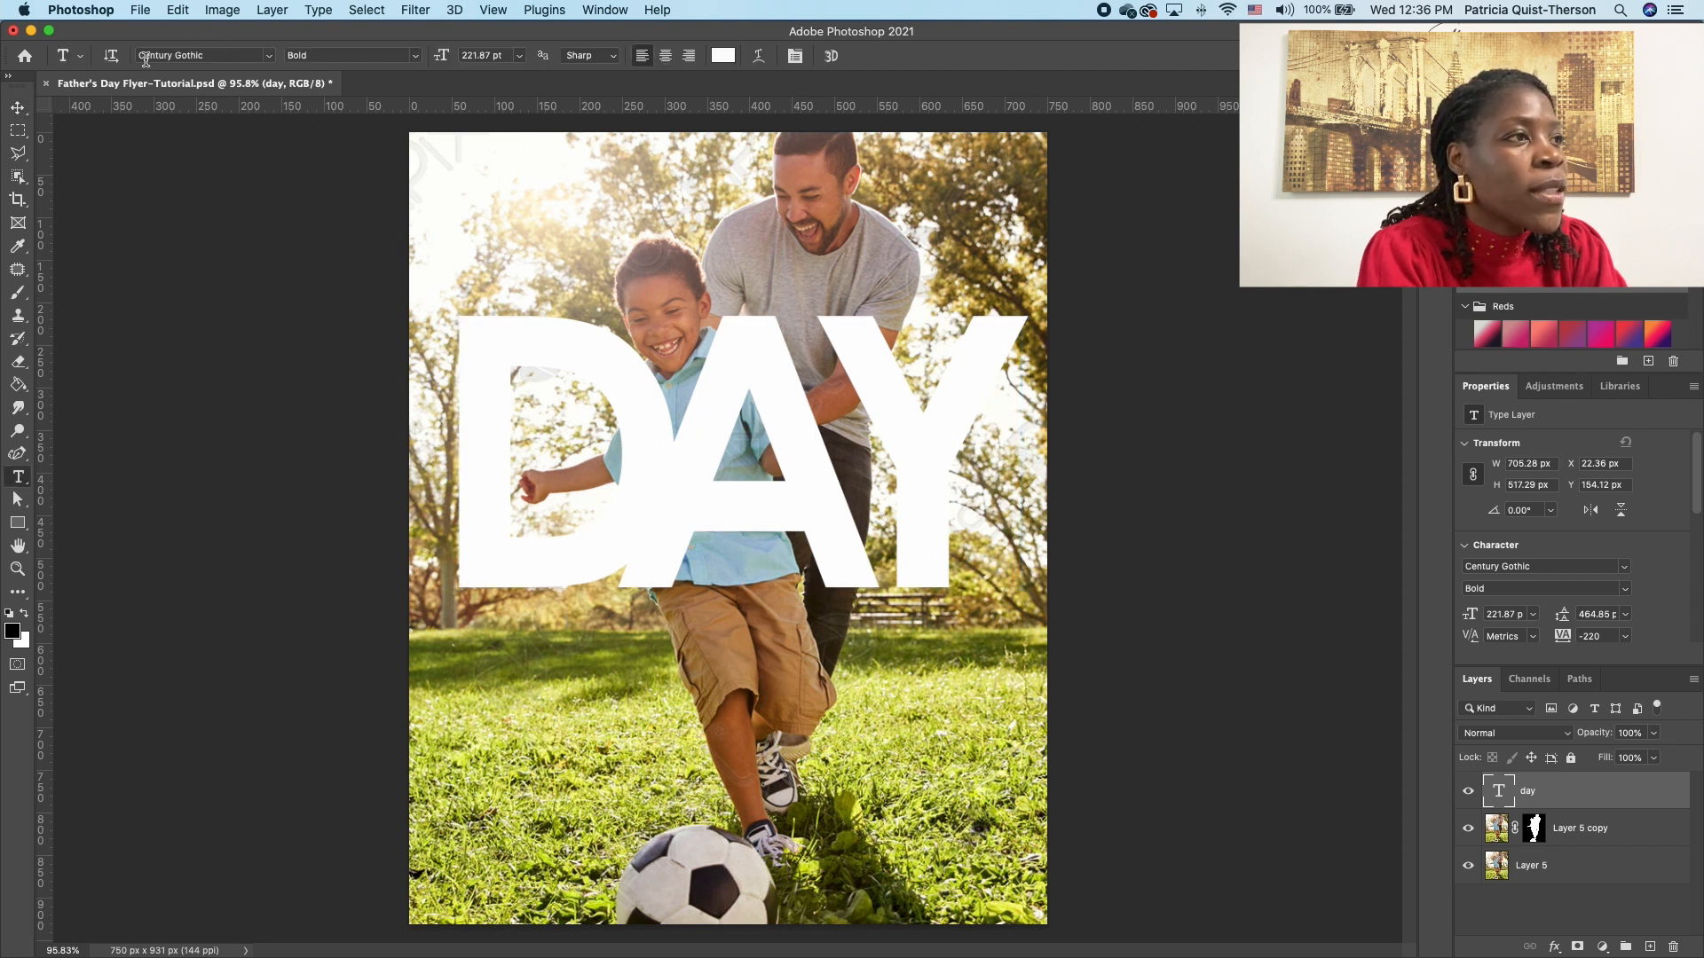
click(479, 810)
text(FA)
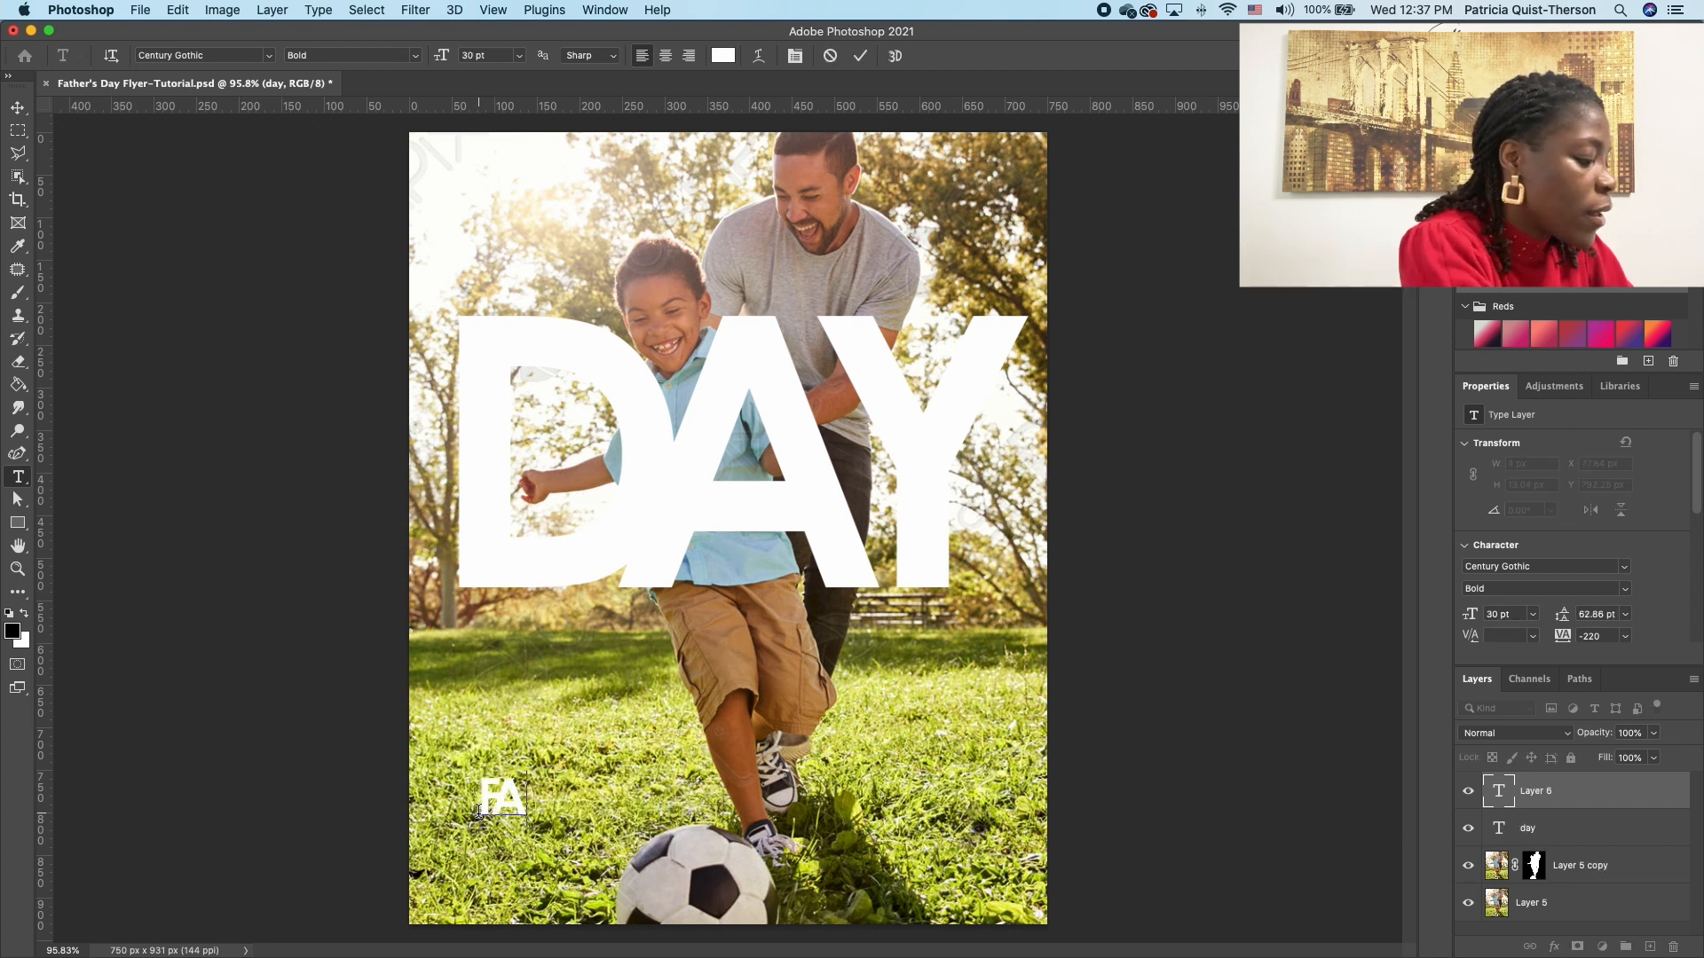
text(THERS)
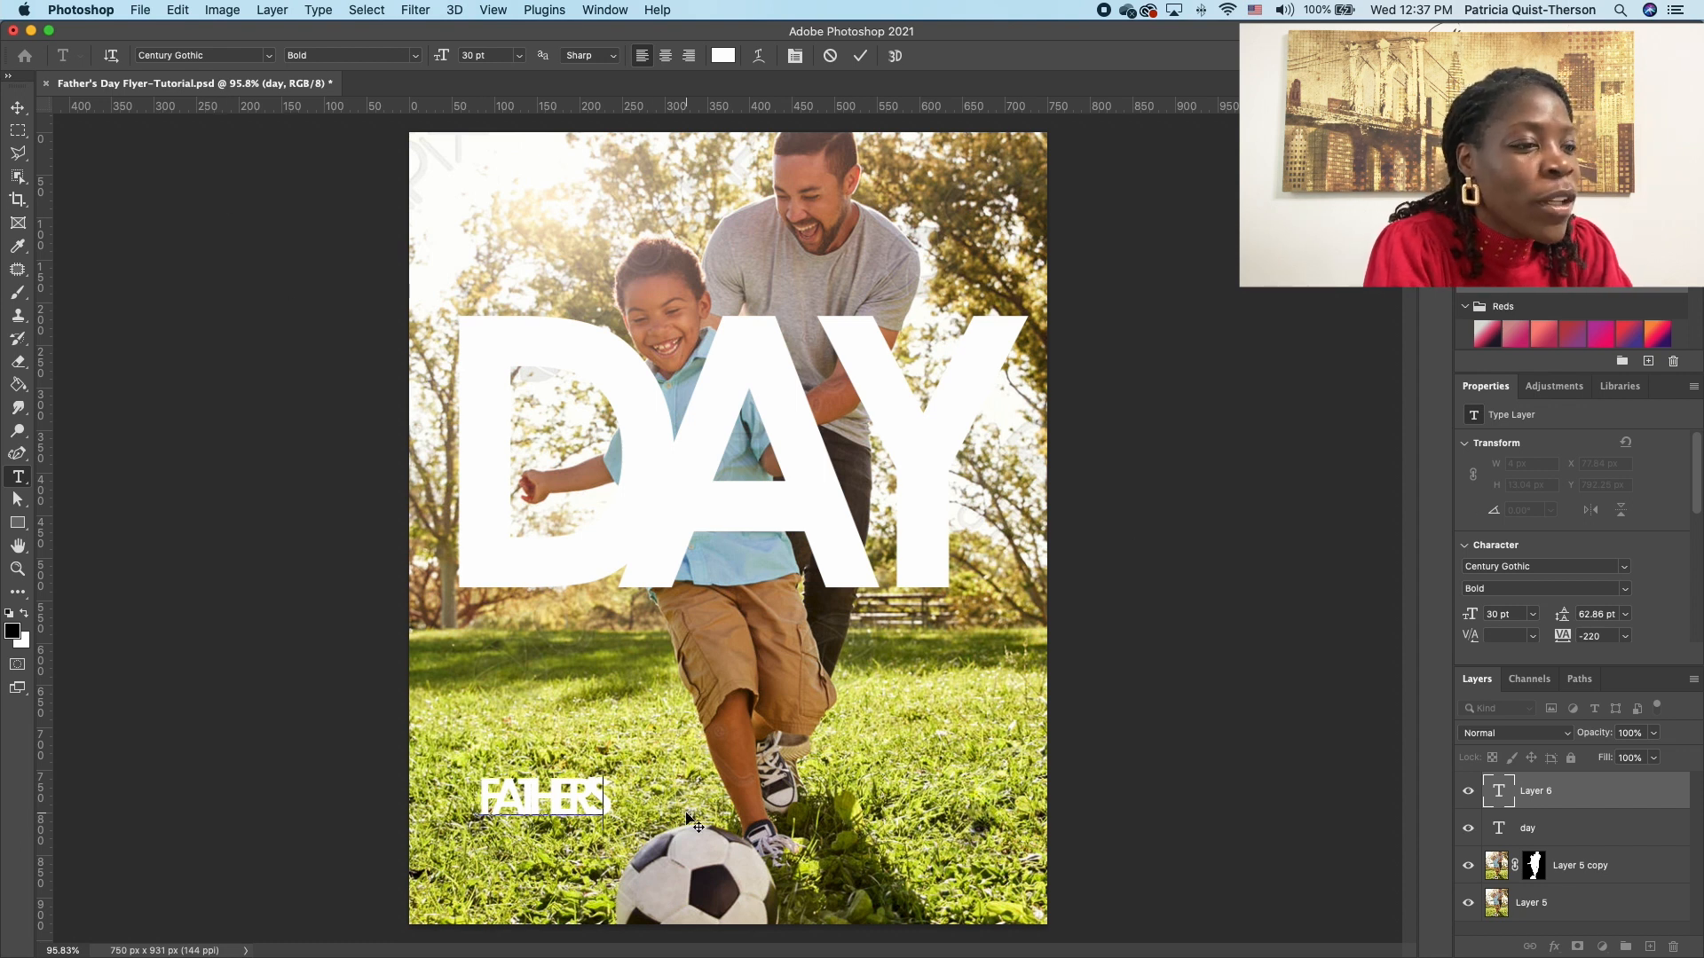
Step: Color the FATHER'S text dark red and set its tracking to -120
drag(614, 802, 476, 804)
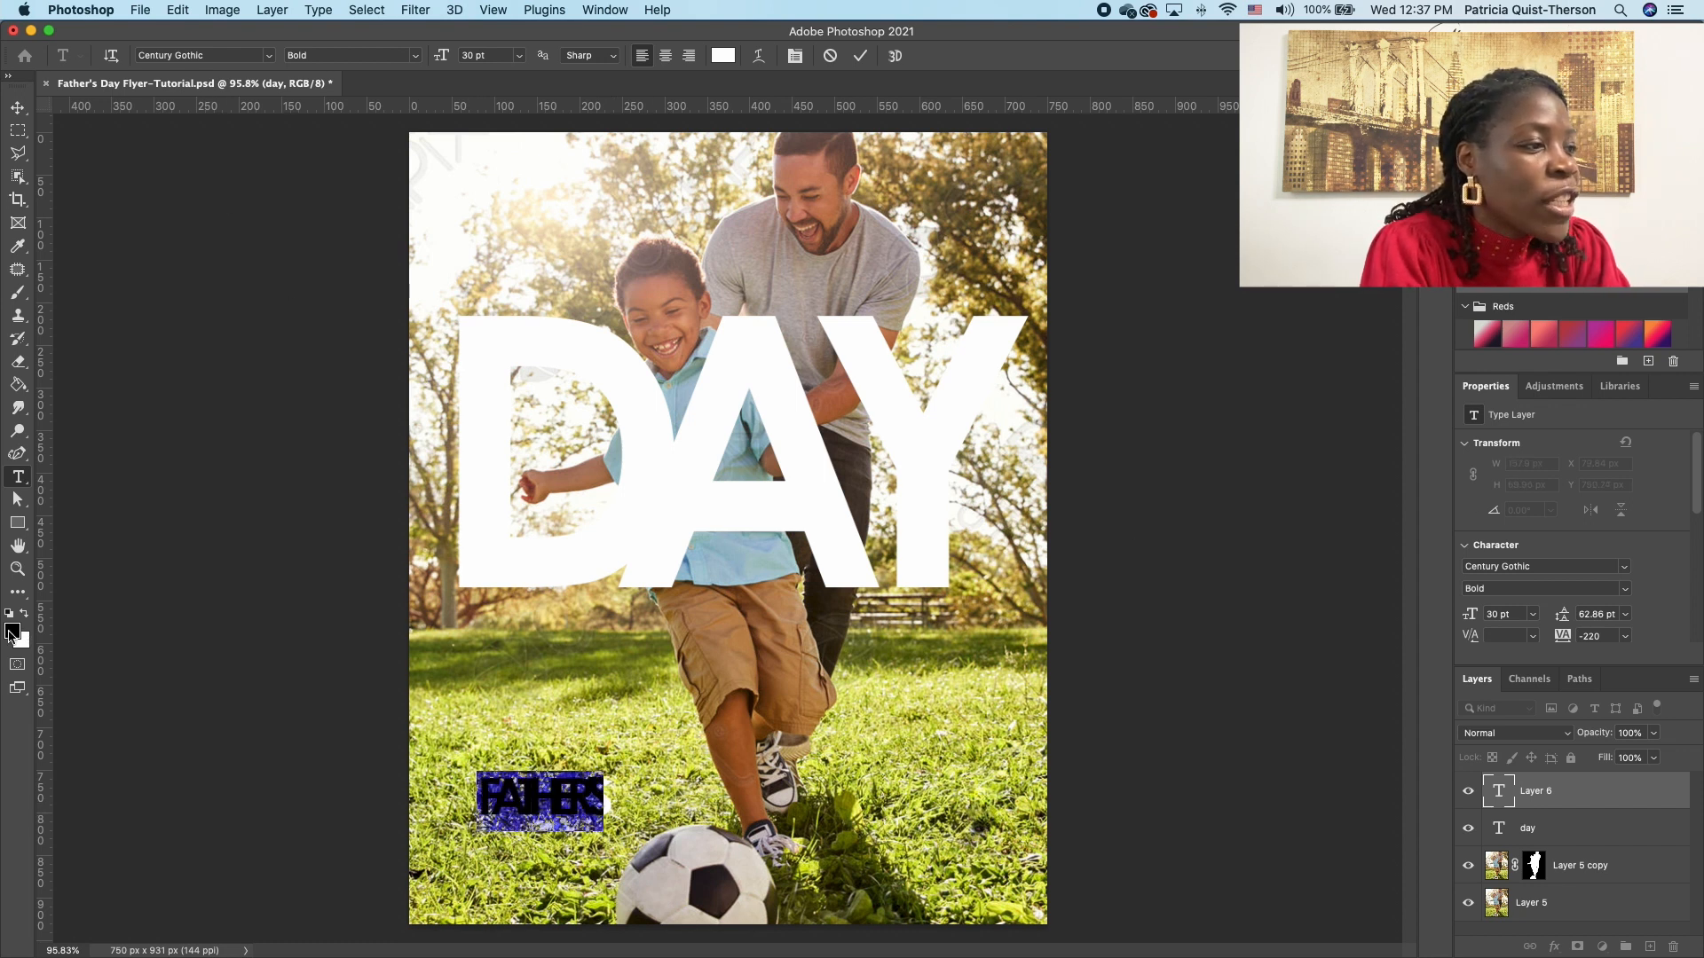
click(12, 631)
click(1250, 394)
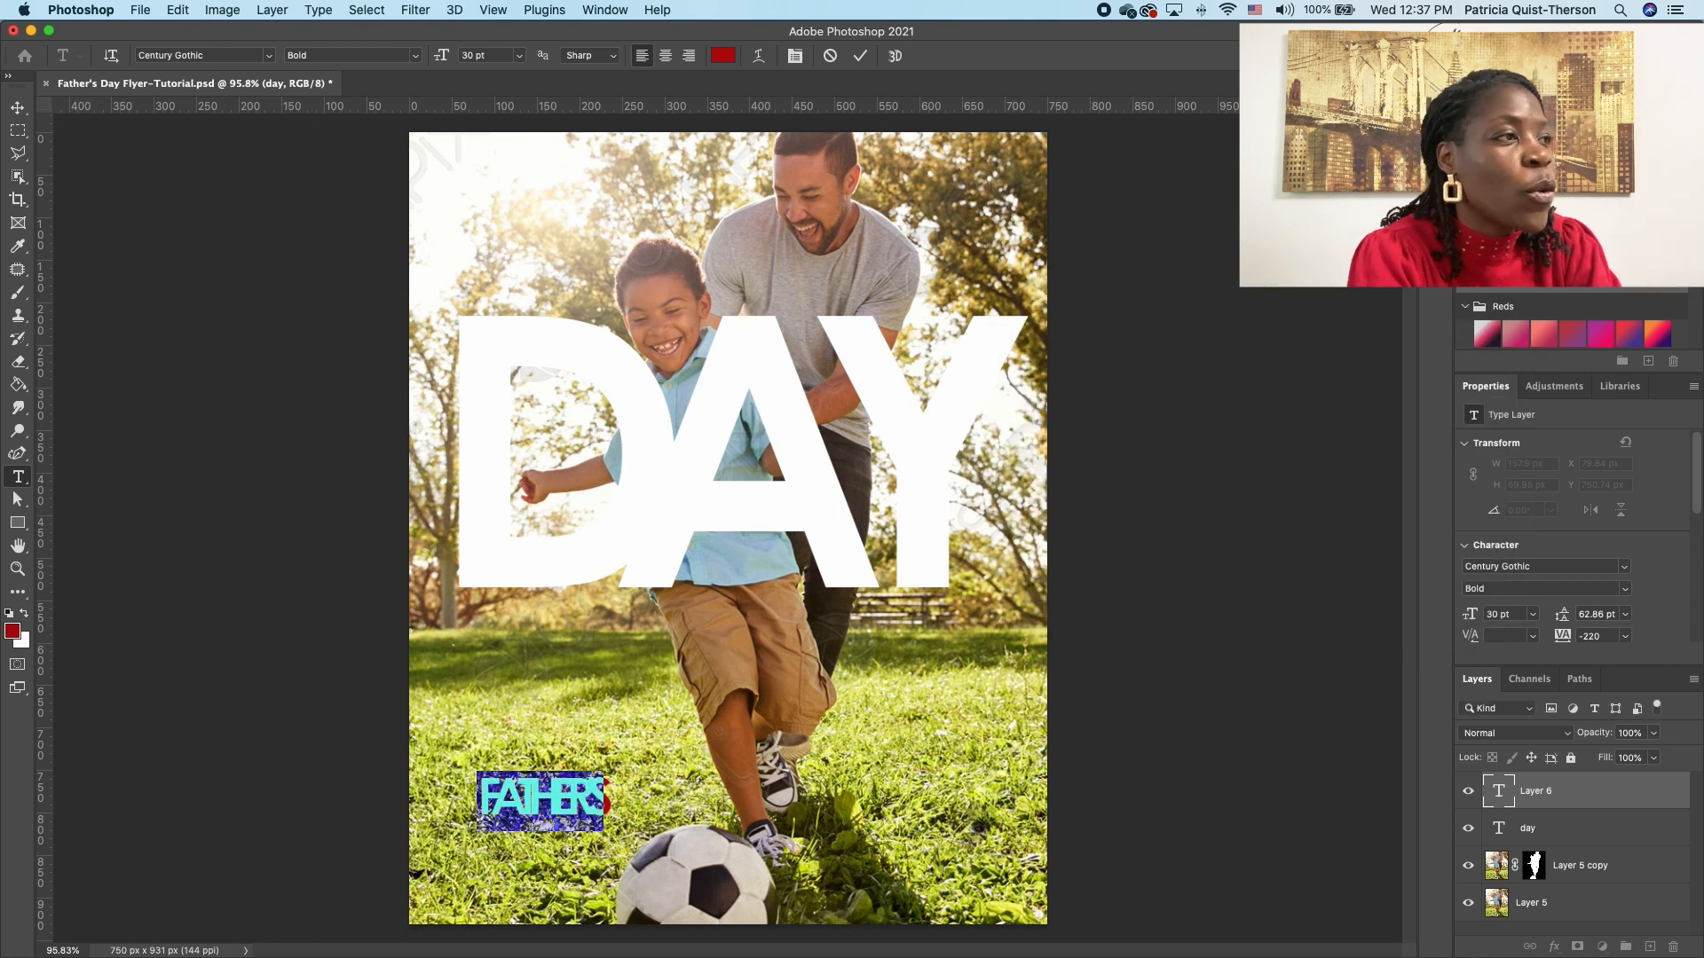
click(17, 108)
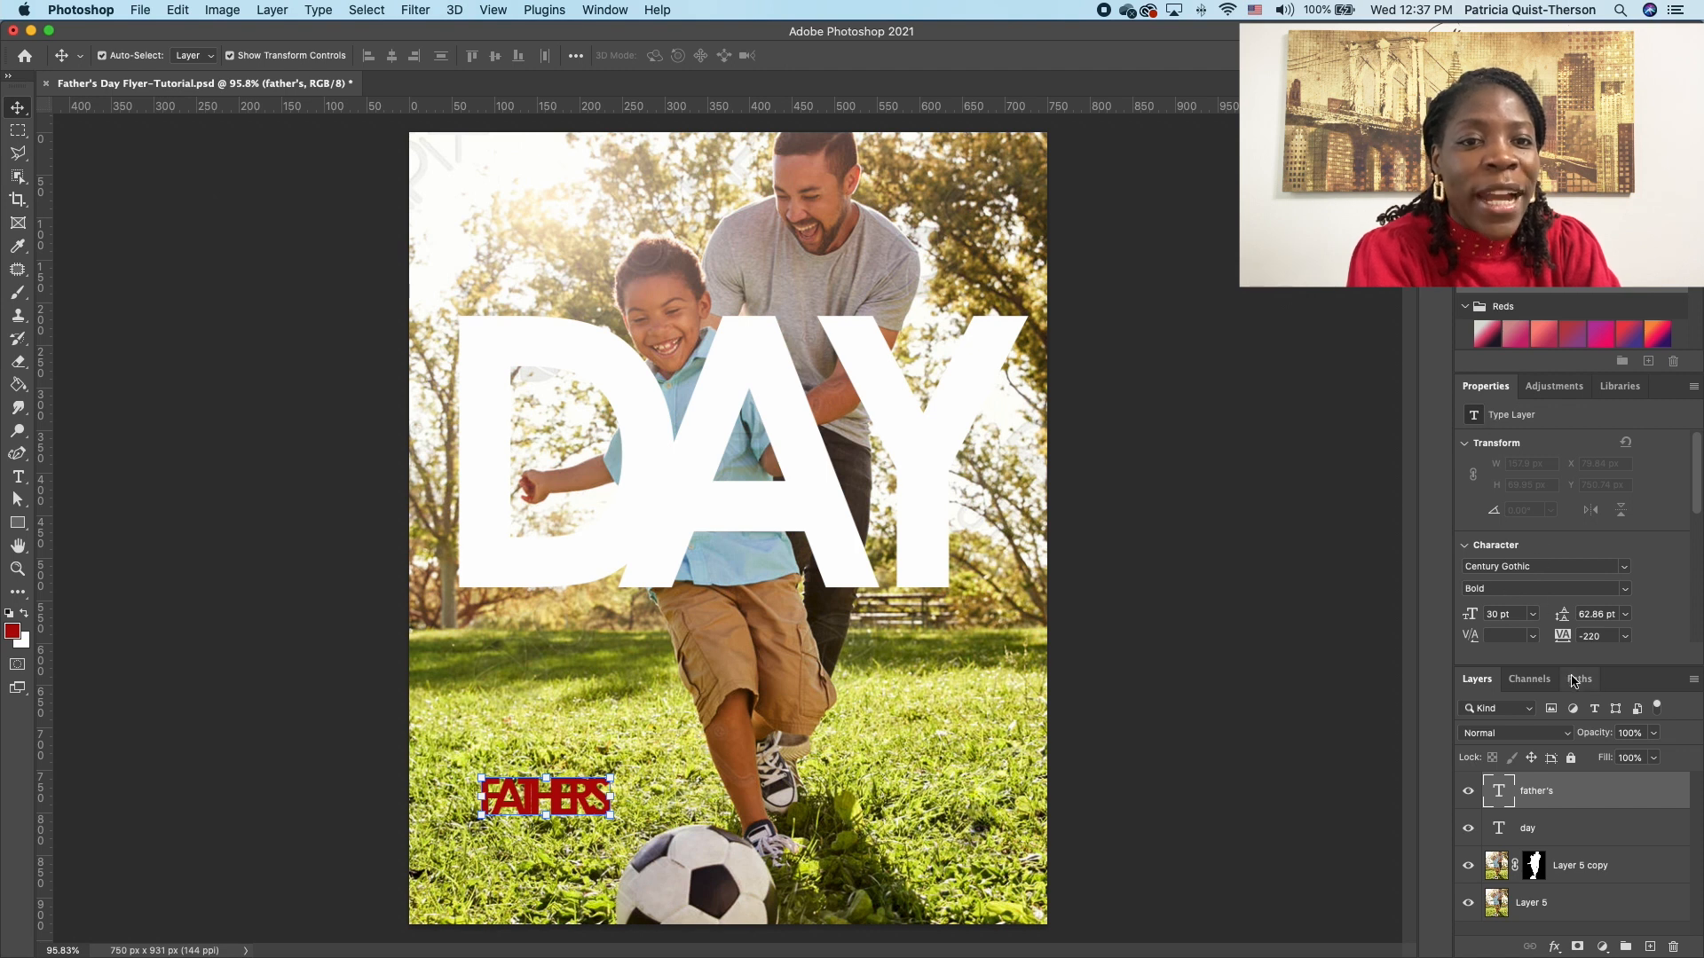
drag(1564, 646, 1567, 645)
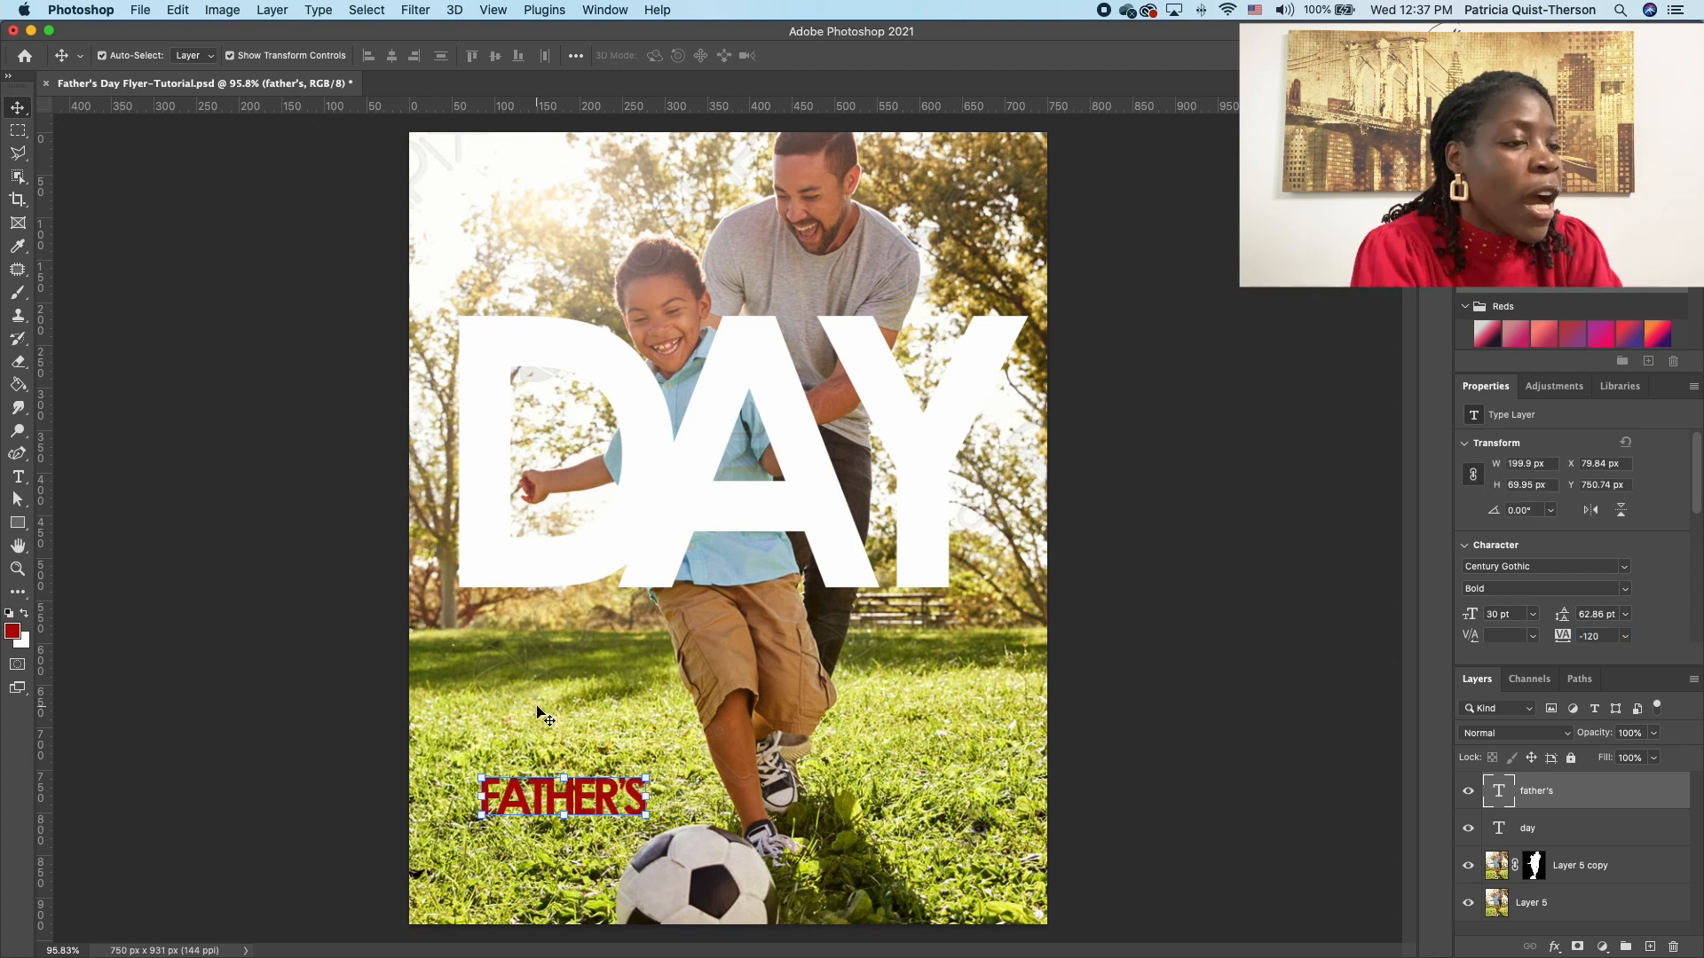
Step: Scale the FATHER'S text to about 333%, place it directly above DAY, and nudge it one pixel right
drag(601, 799, 976, 291)
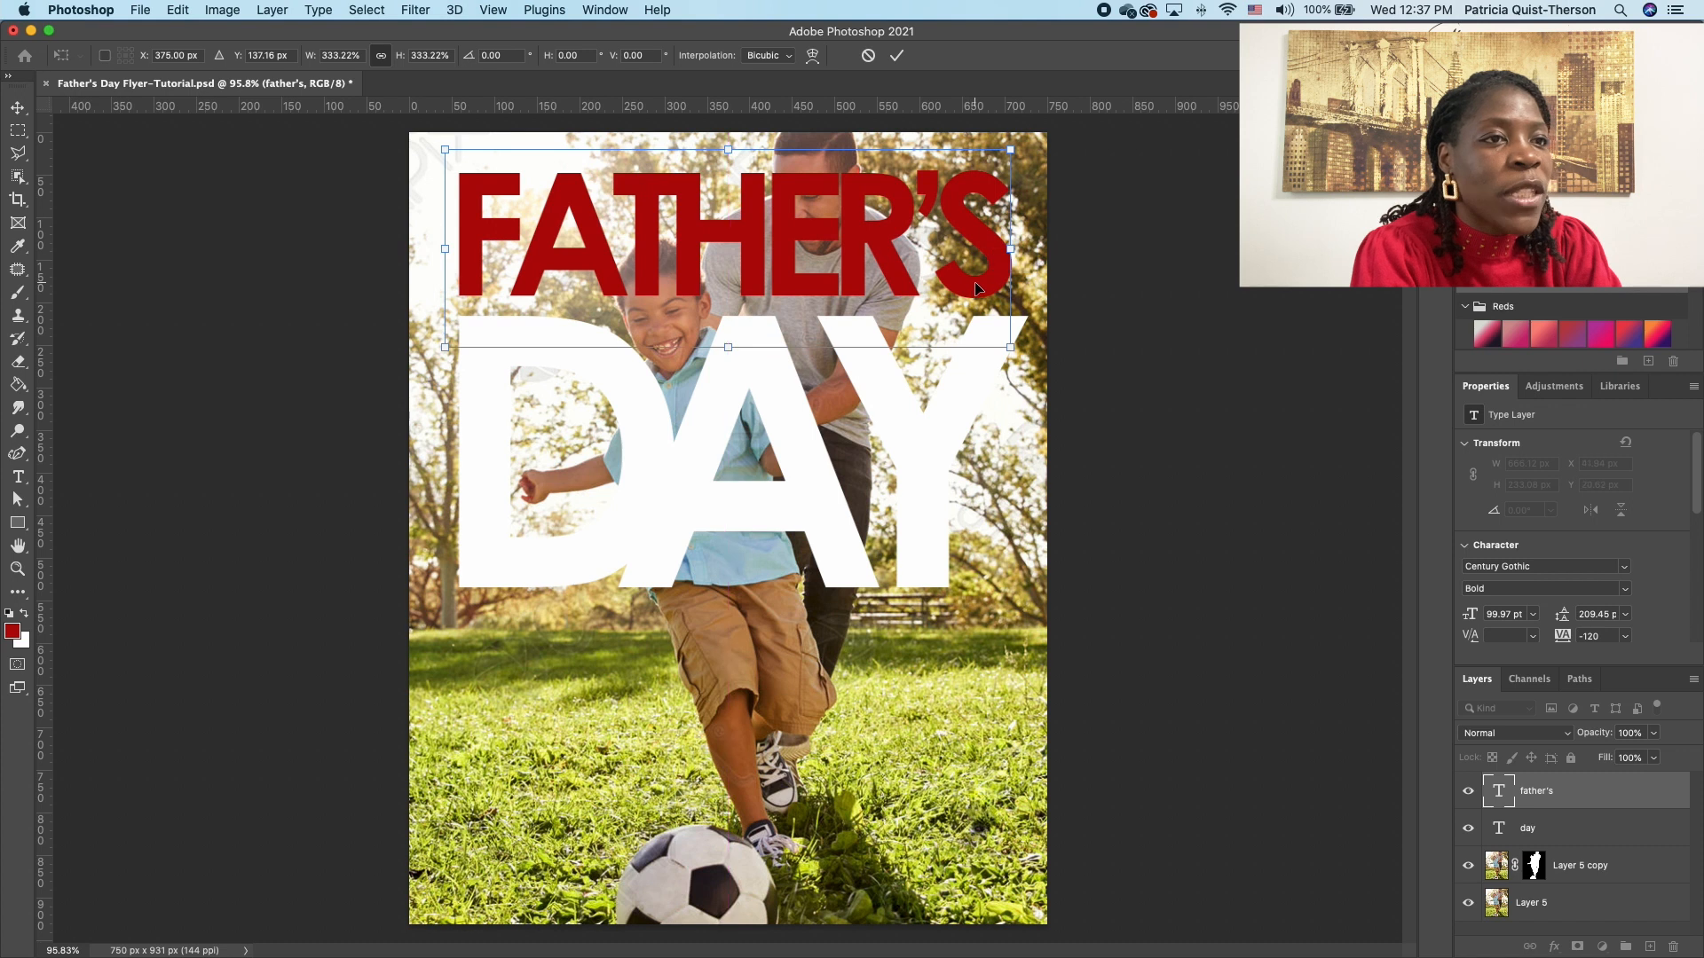
key(Return)
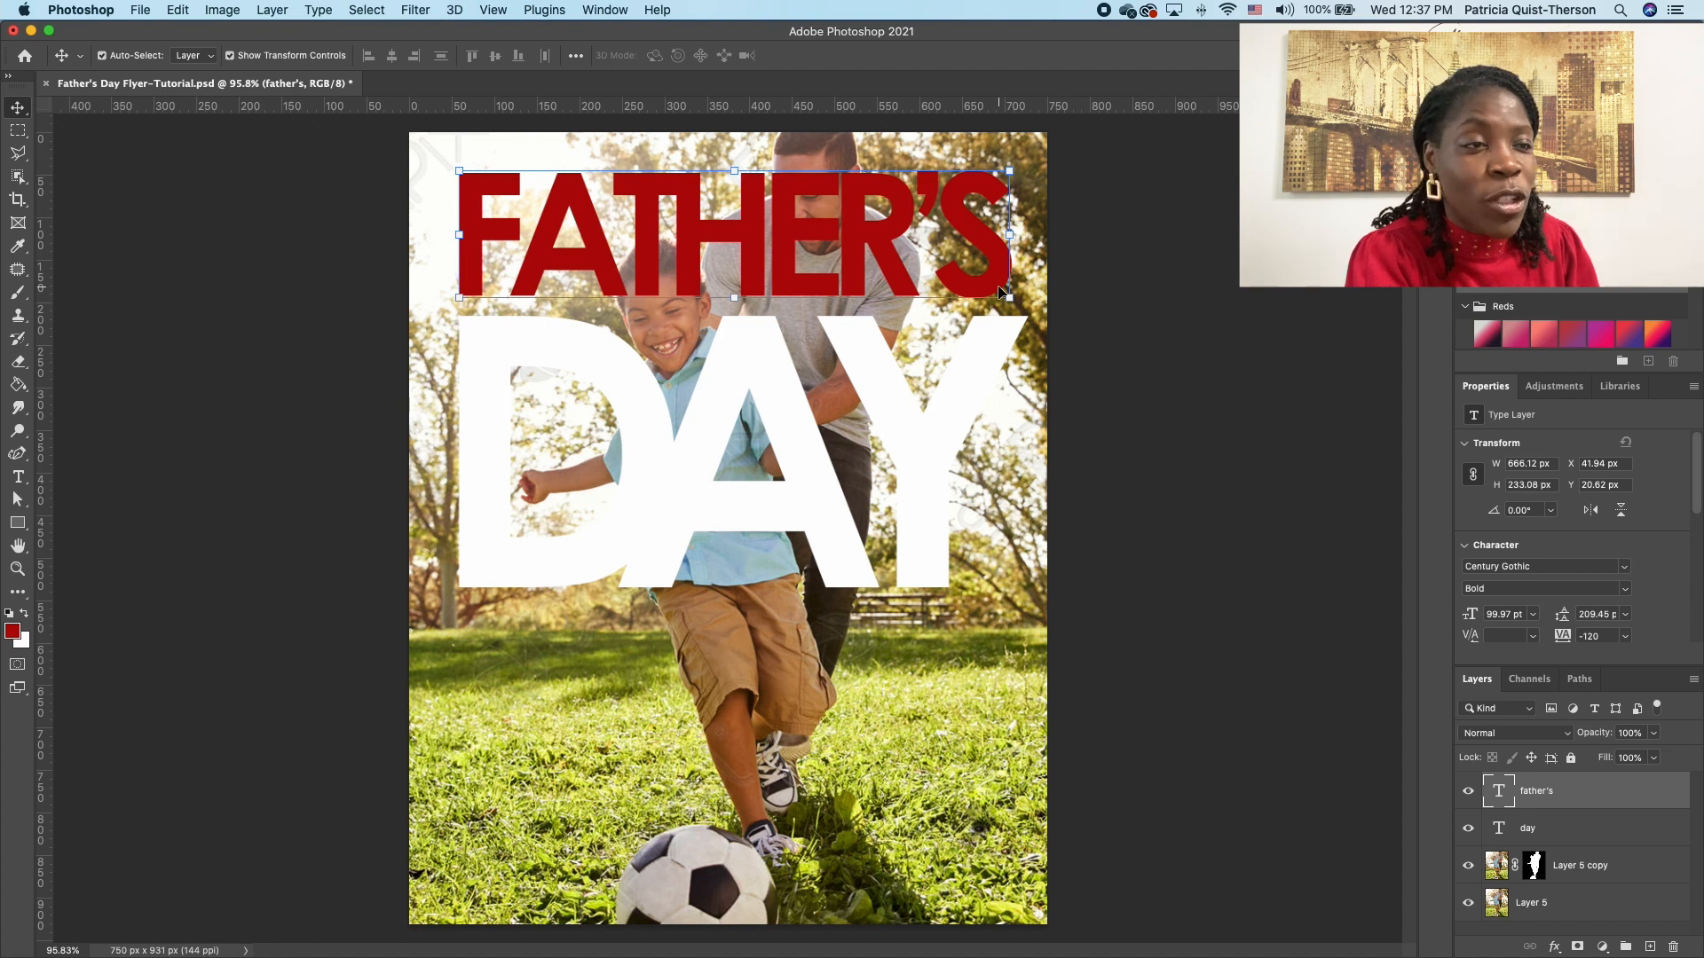
key(Right)
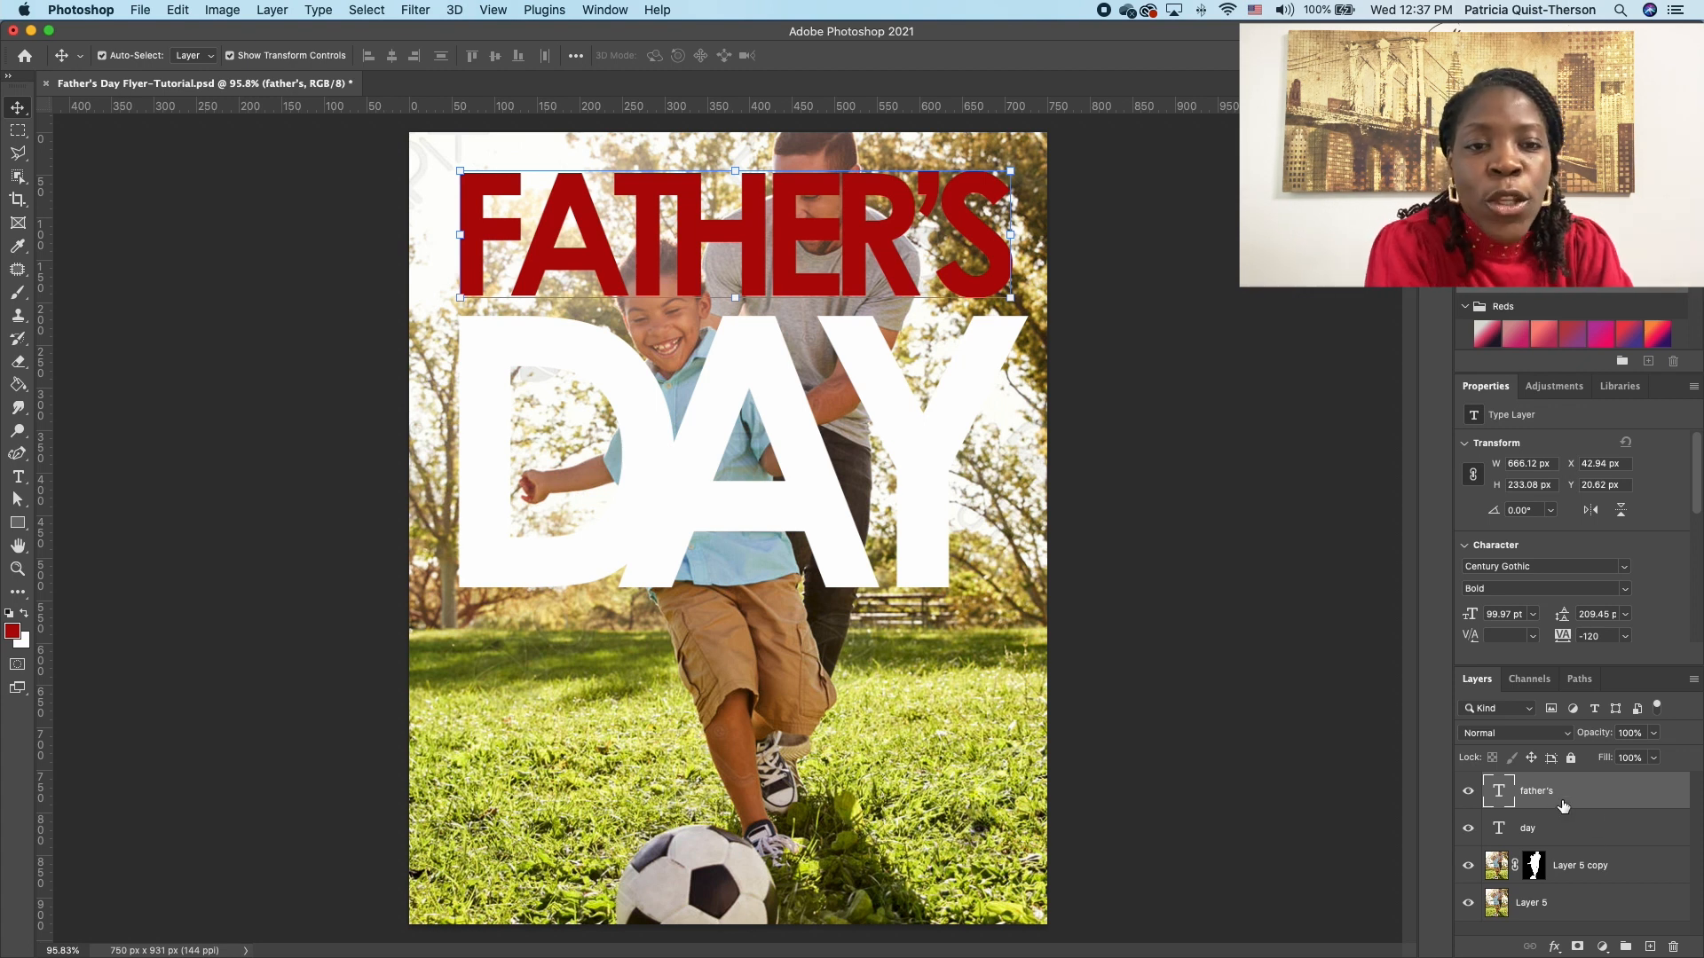
Step: Move the father's text layer between Layer 5 copy and Layer 5, and shift the word slightly up and left
drag(1569, 794, 1557, 879)
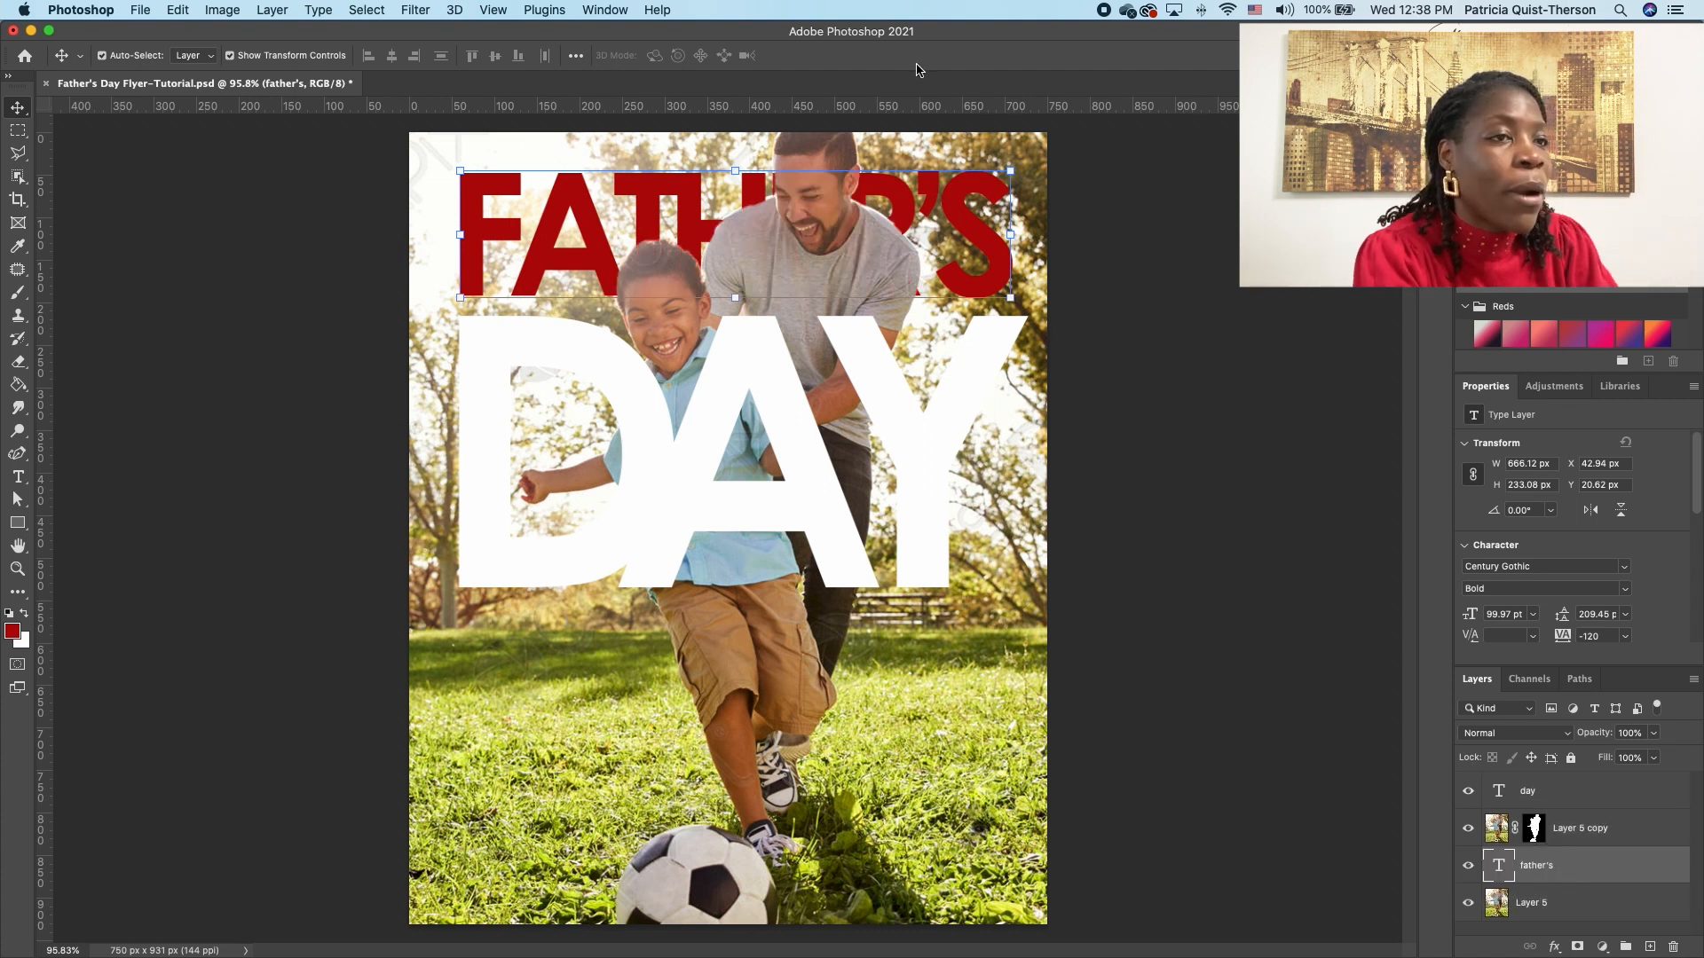
drag(968, 233, 966, 206)
Step: Shift DAY slightly up and left beneath FATHER'S, and enlarge FATHER'S to about 677 px wide to match it
click(914, 444)
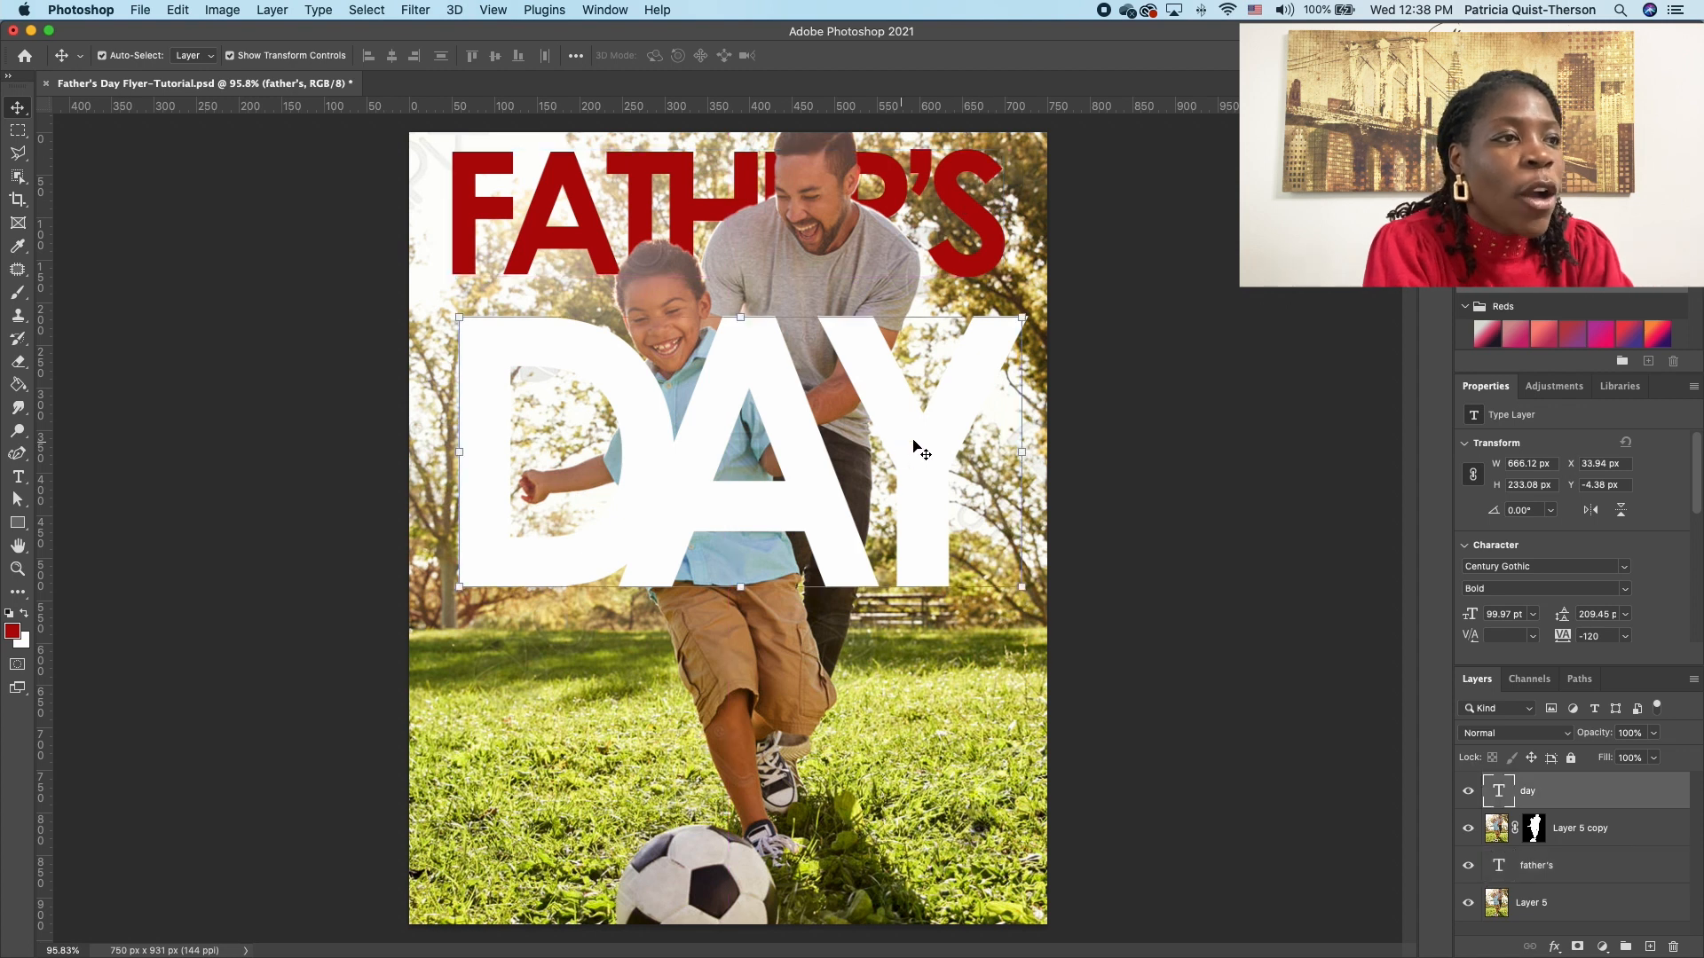
drag(914, 443, 902, 421)
click(990, 214)
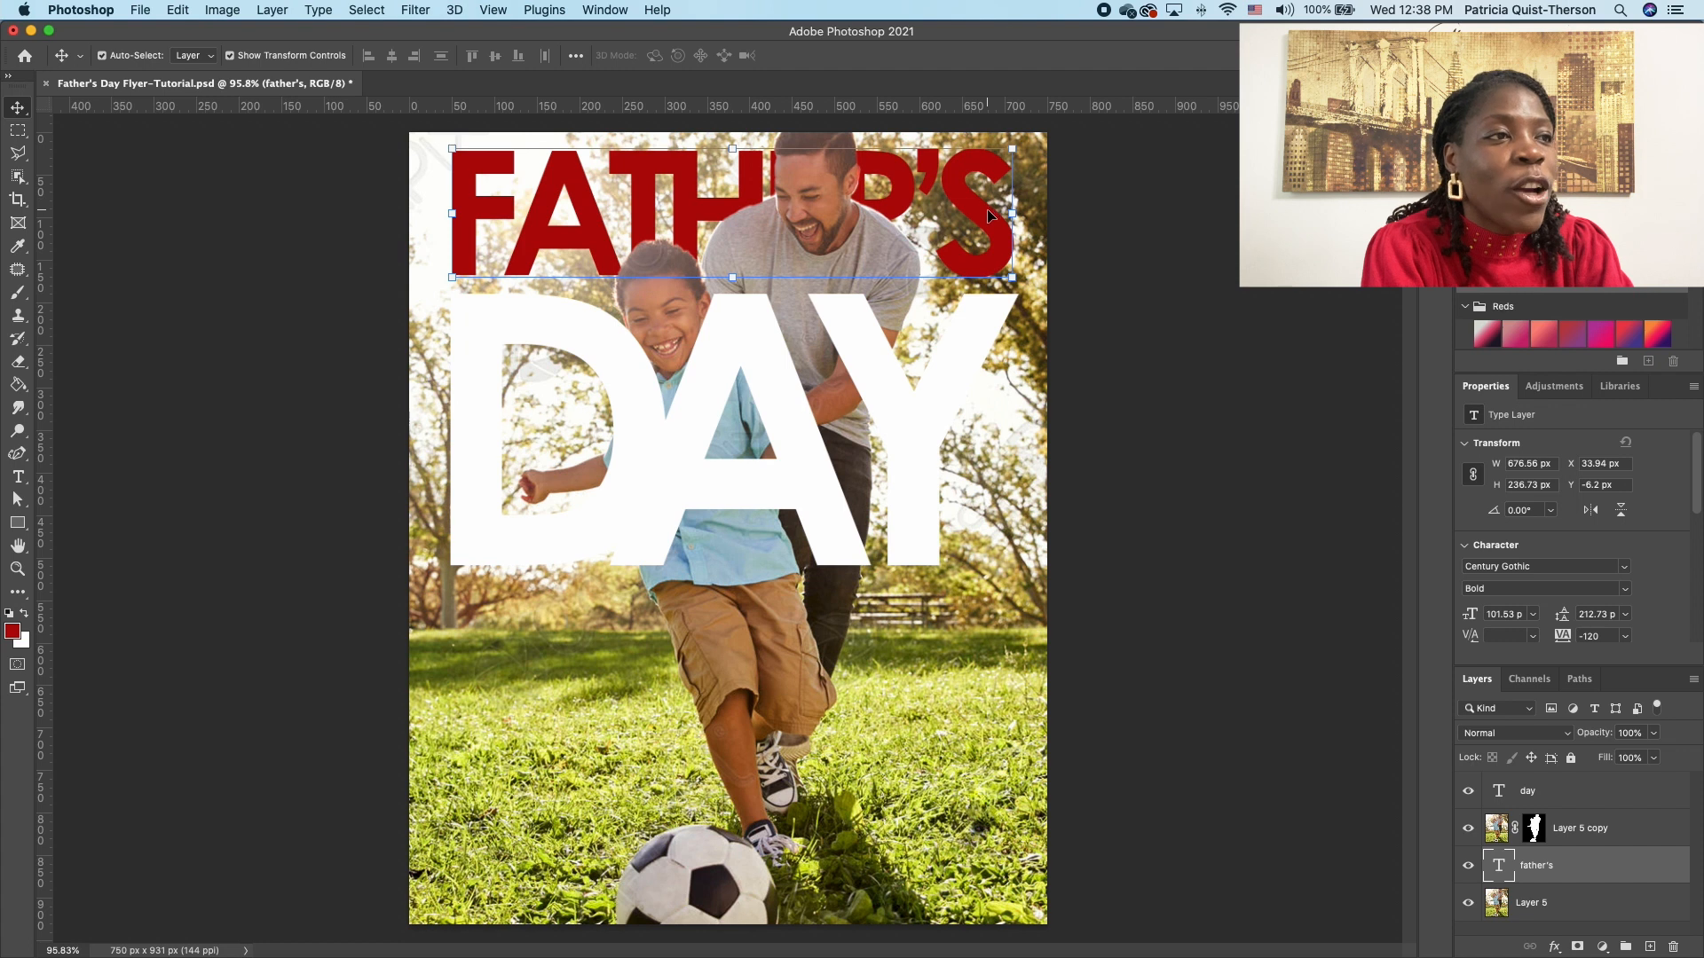
Step: Add a Stroke and a Drop Shadow effect to the FATHER'S text layer
double_click(1674, 876)
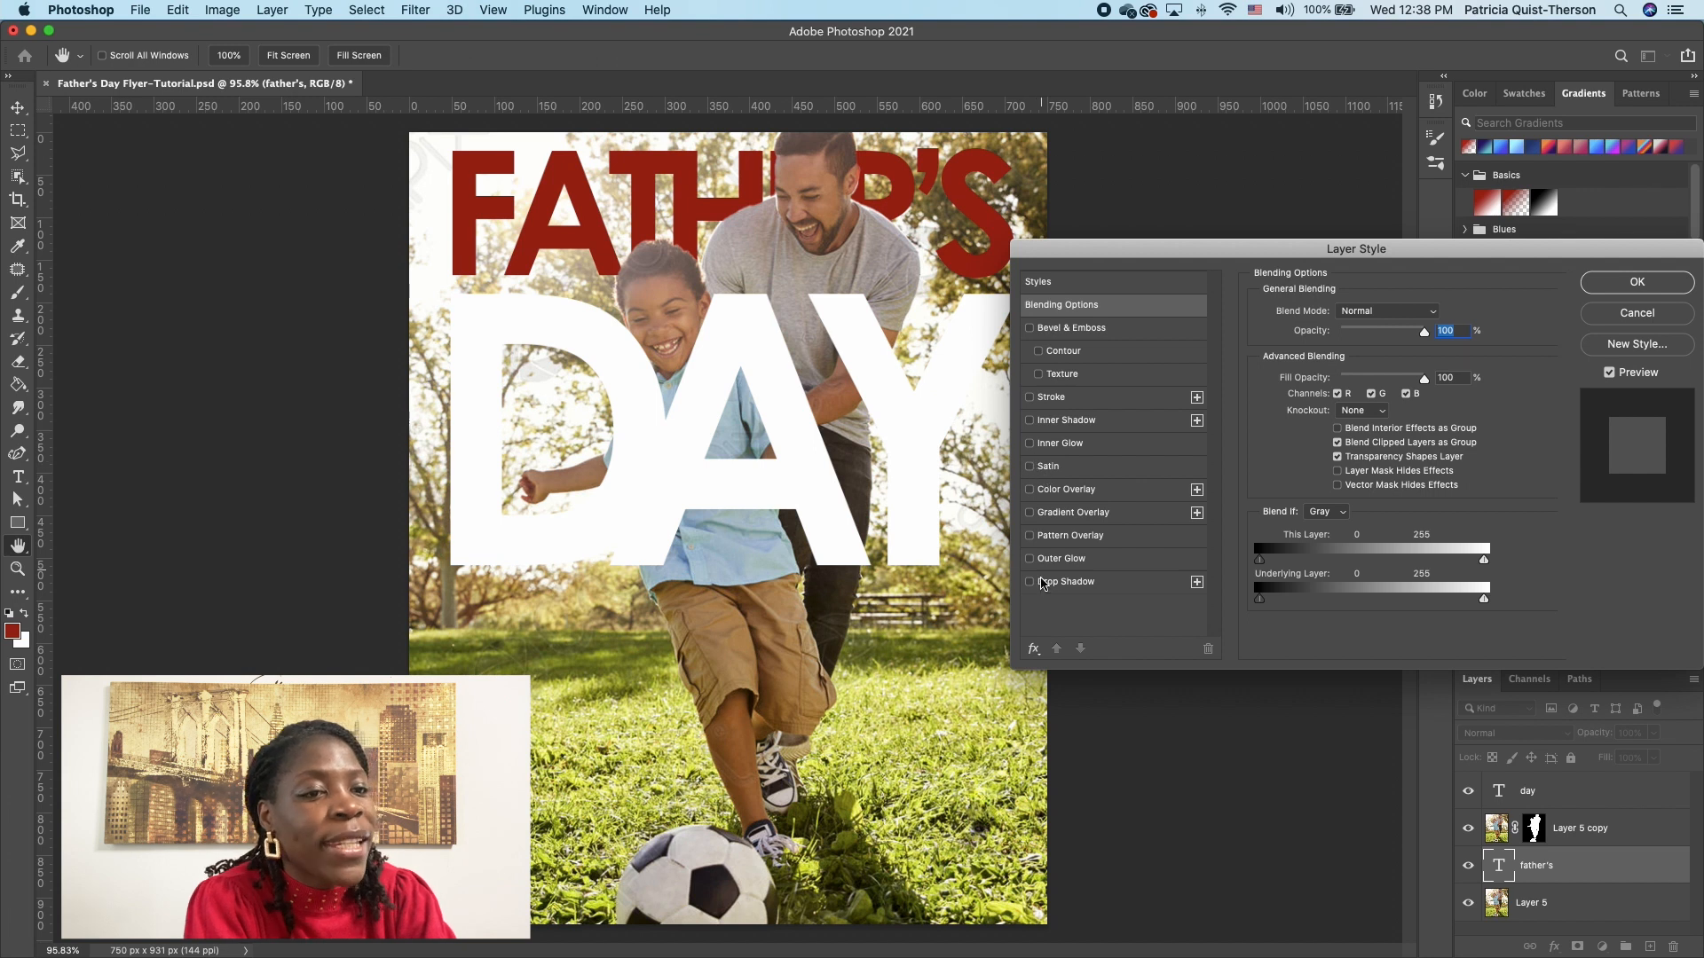
click(1029, 398)
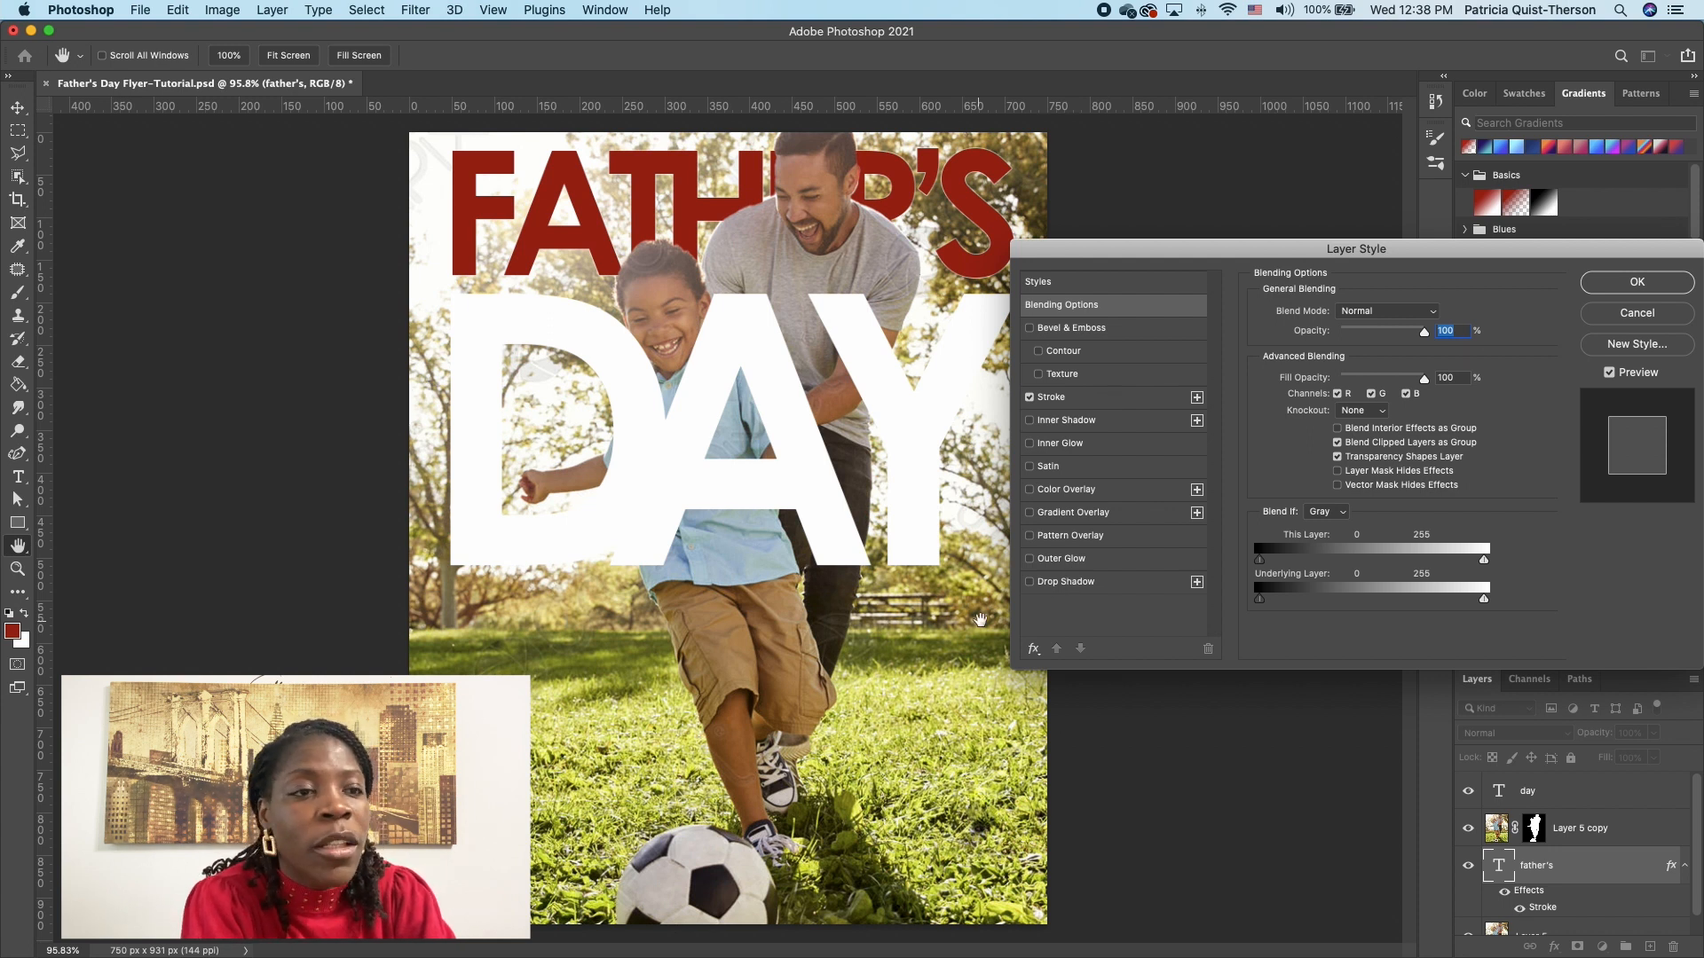
click(1030, 583)
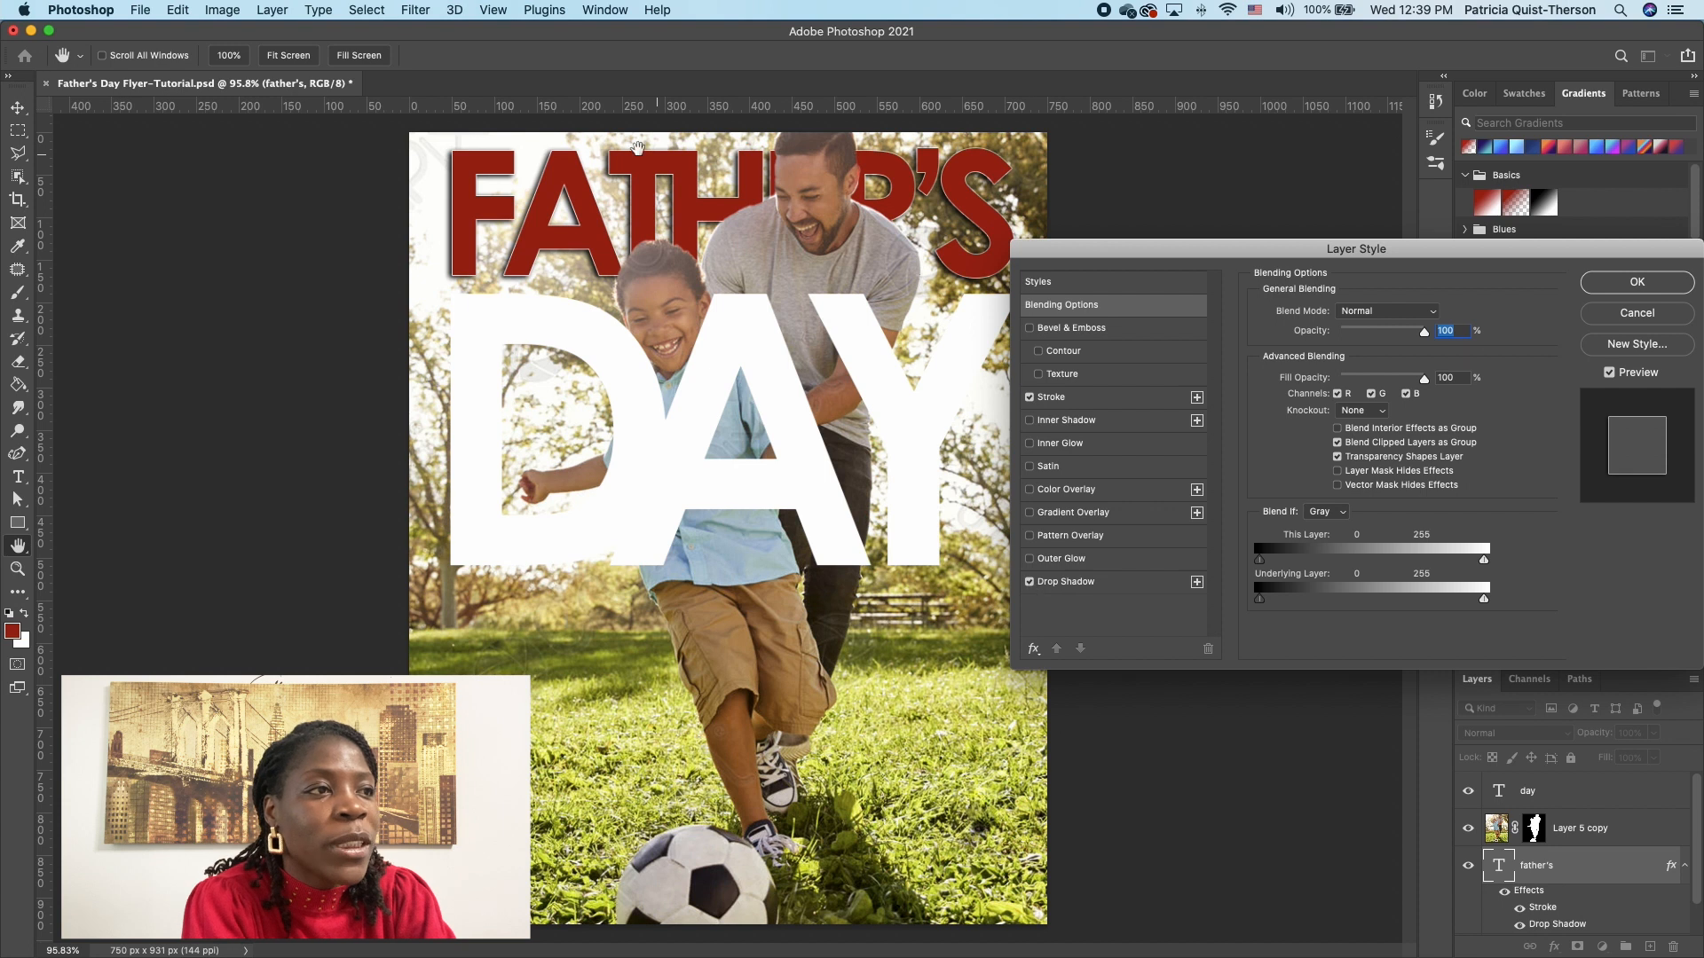
click(1144, 590)
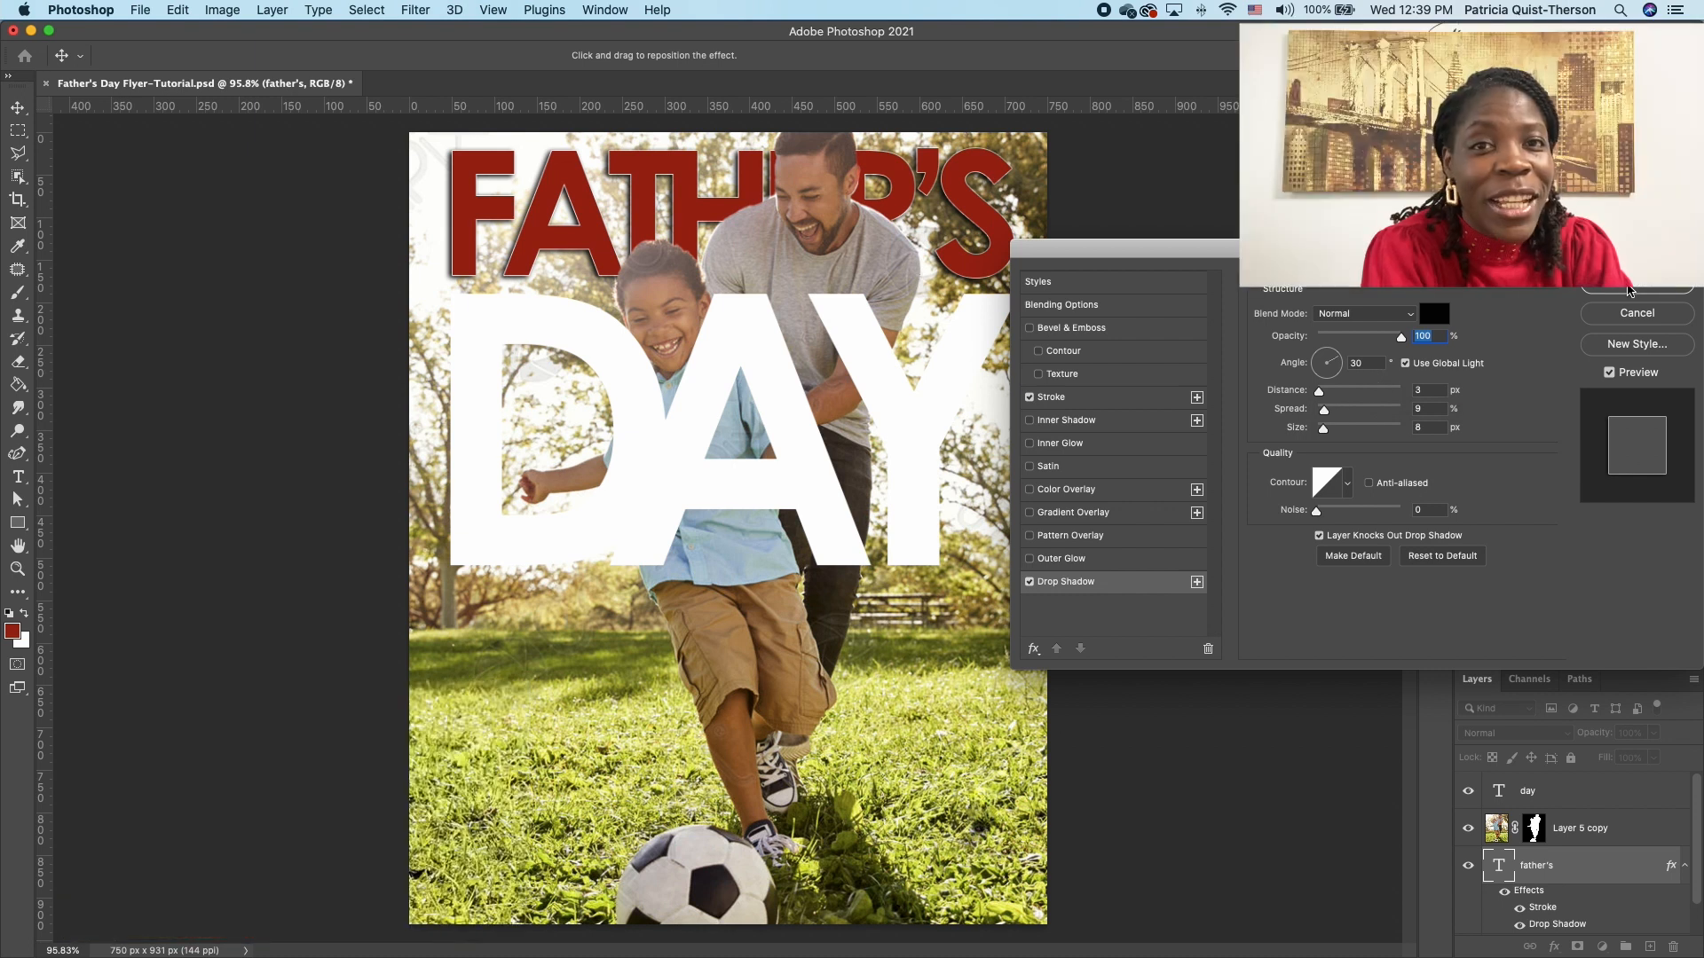
click(1638, 282)
Step: Scale the DAY text down to about 97.3% of its size
super+click(901, 345)
key(super+t)
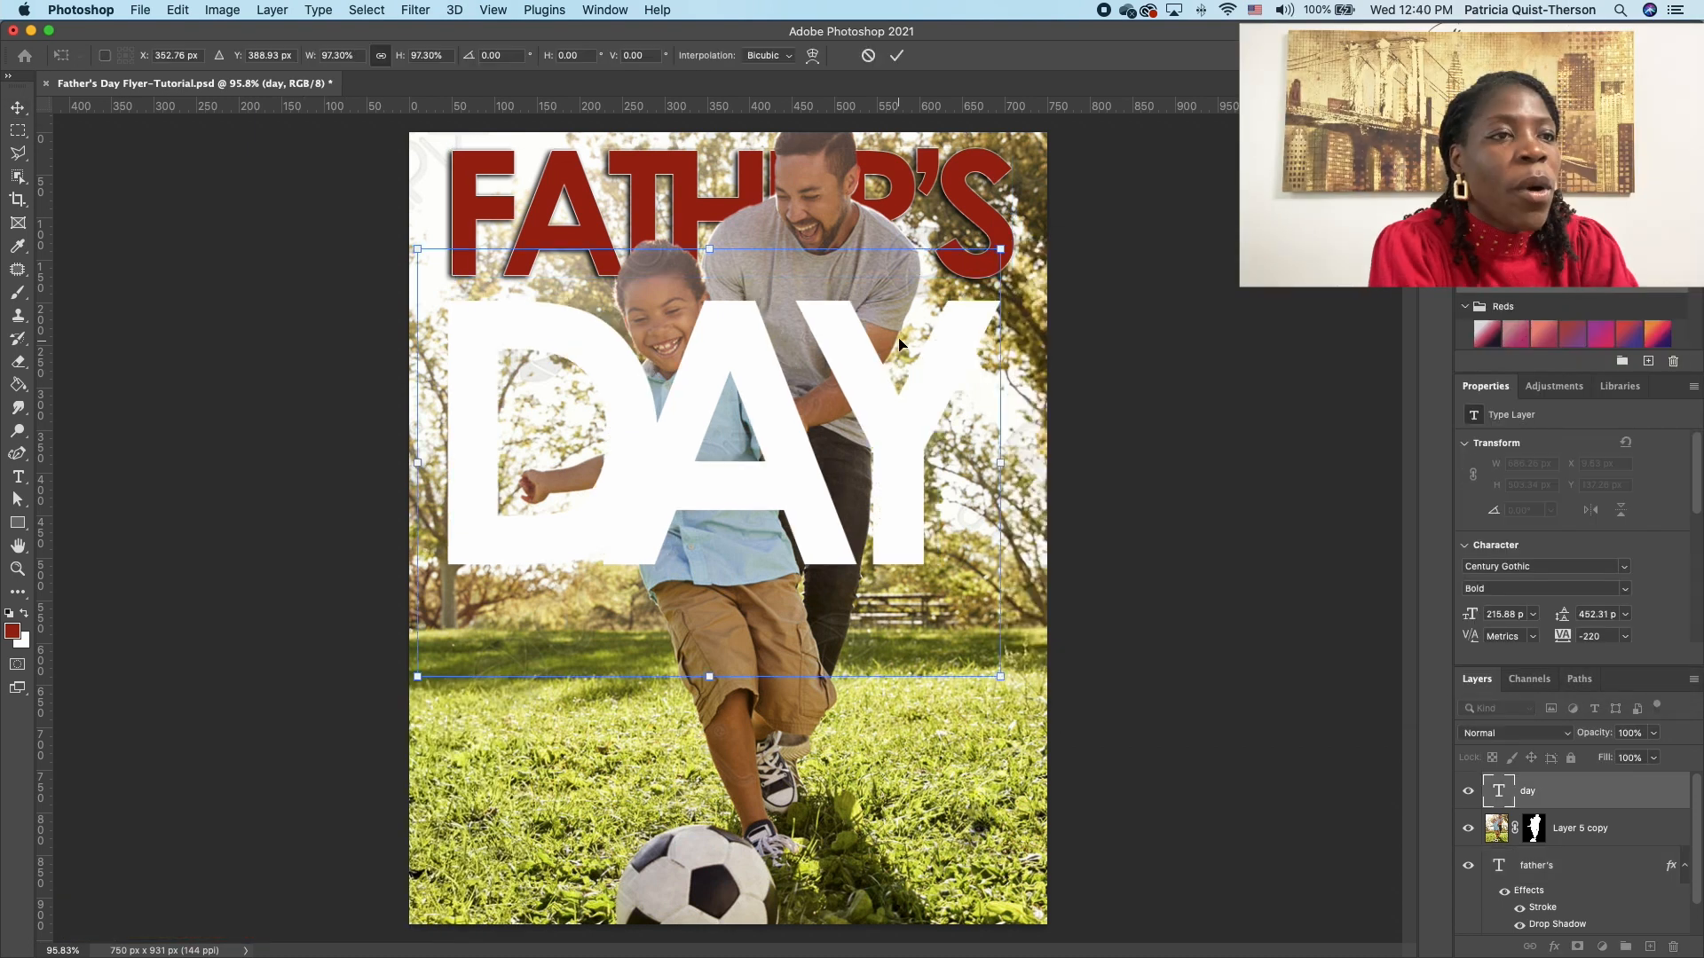
key(Return)
Step: Apply the layer mask on Layer 5 copy permanently to the cut-out
click(845, 201)
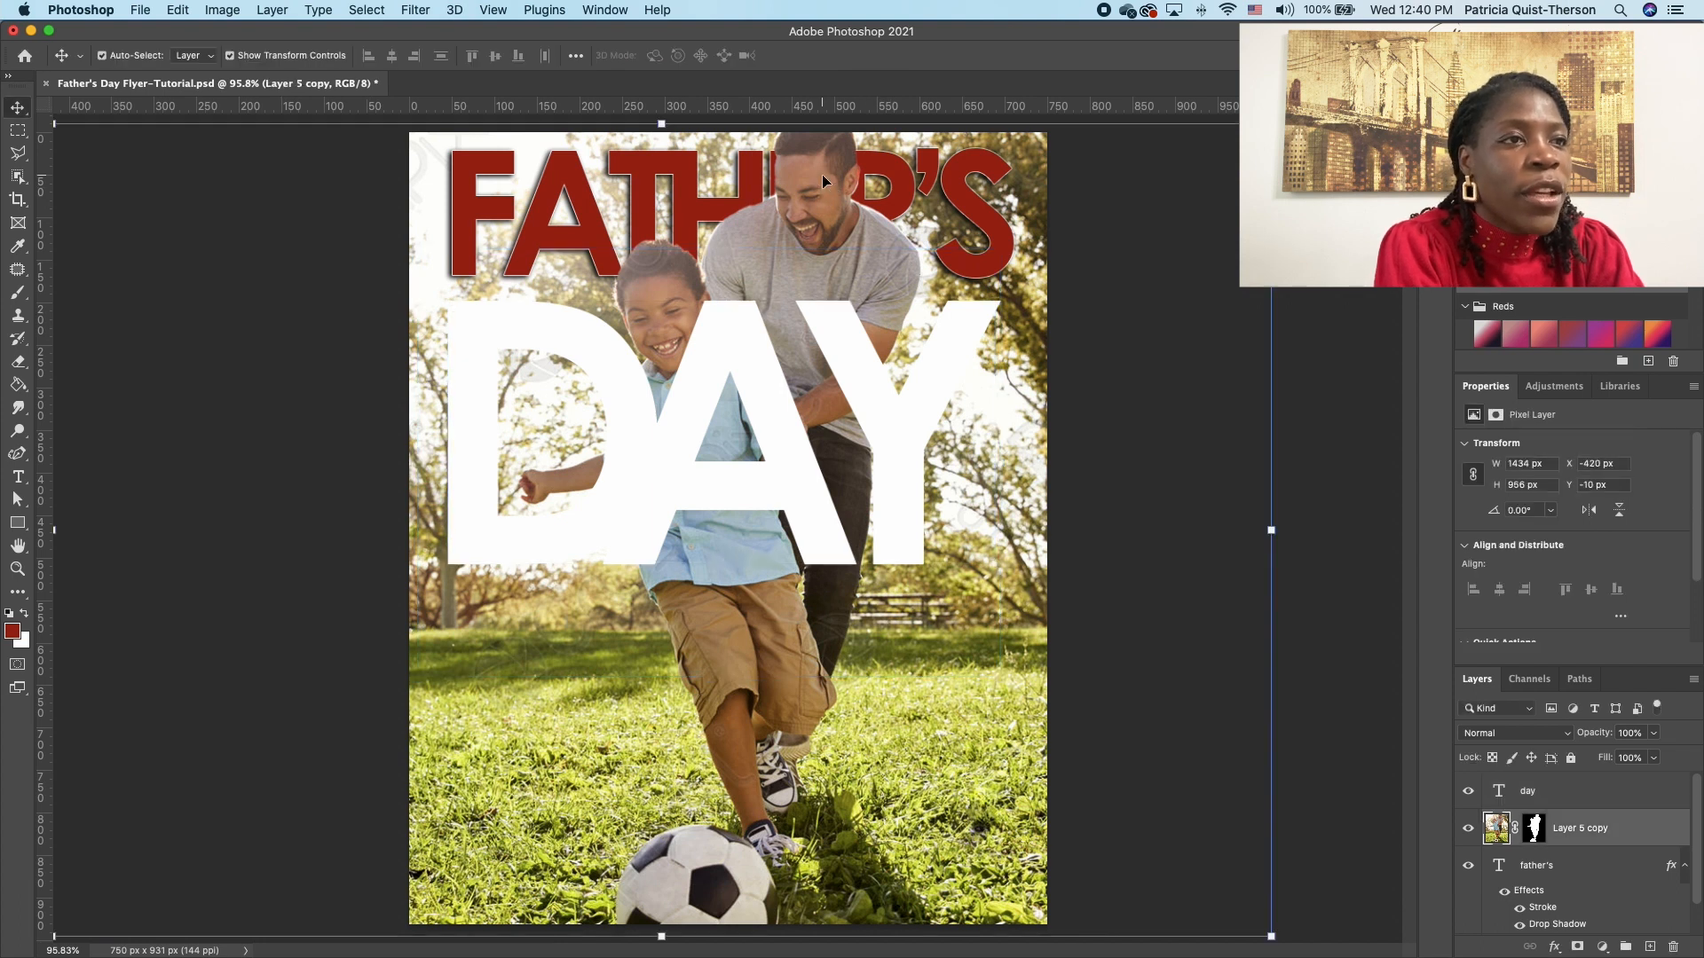
right_click(1535, 832)
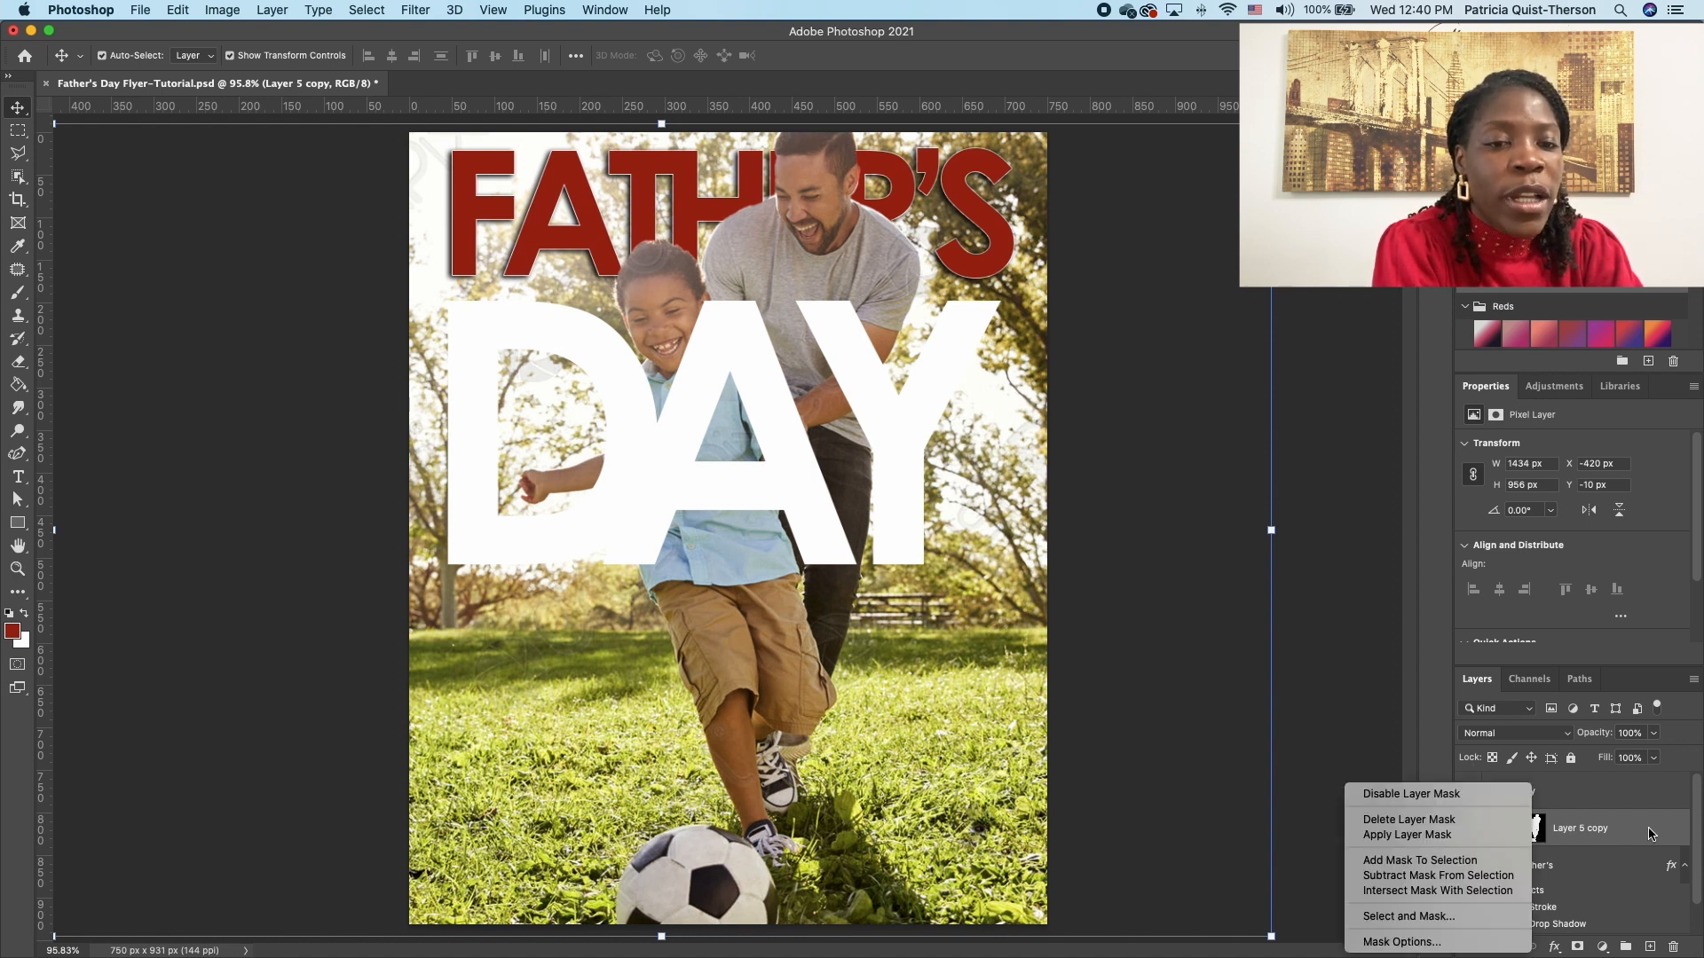
click(1424, 836)
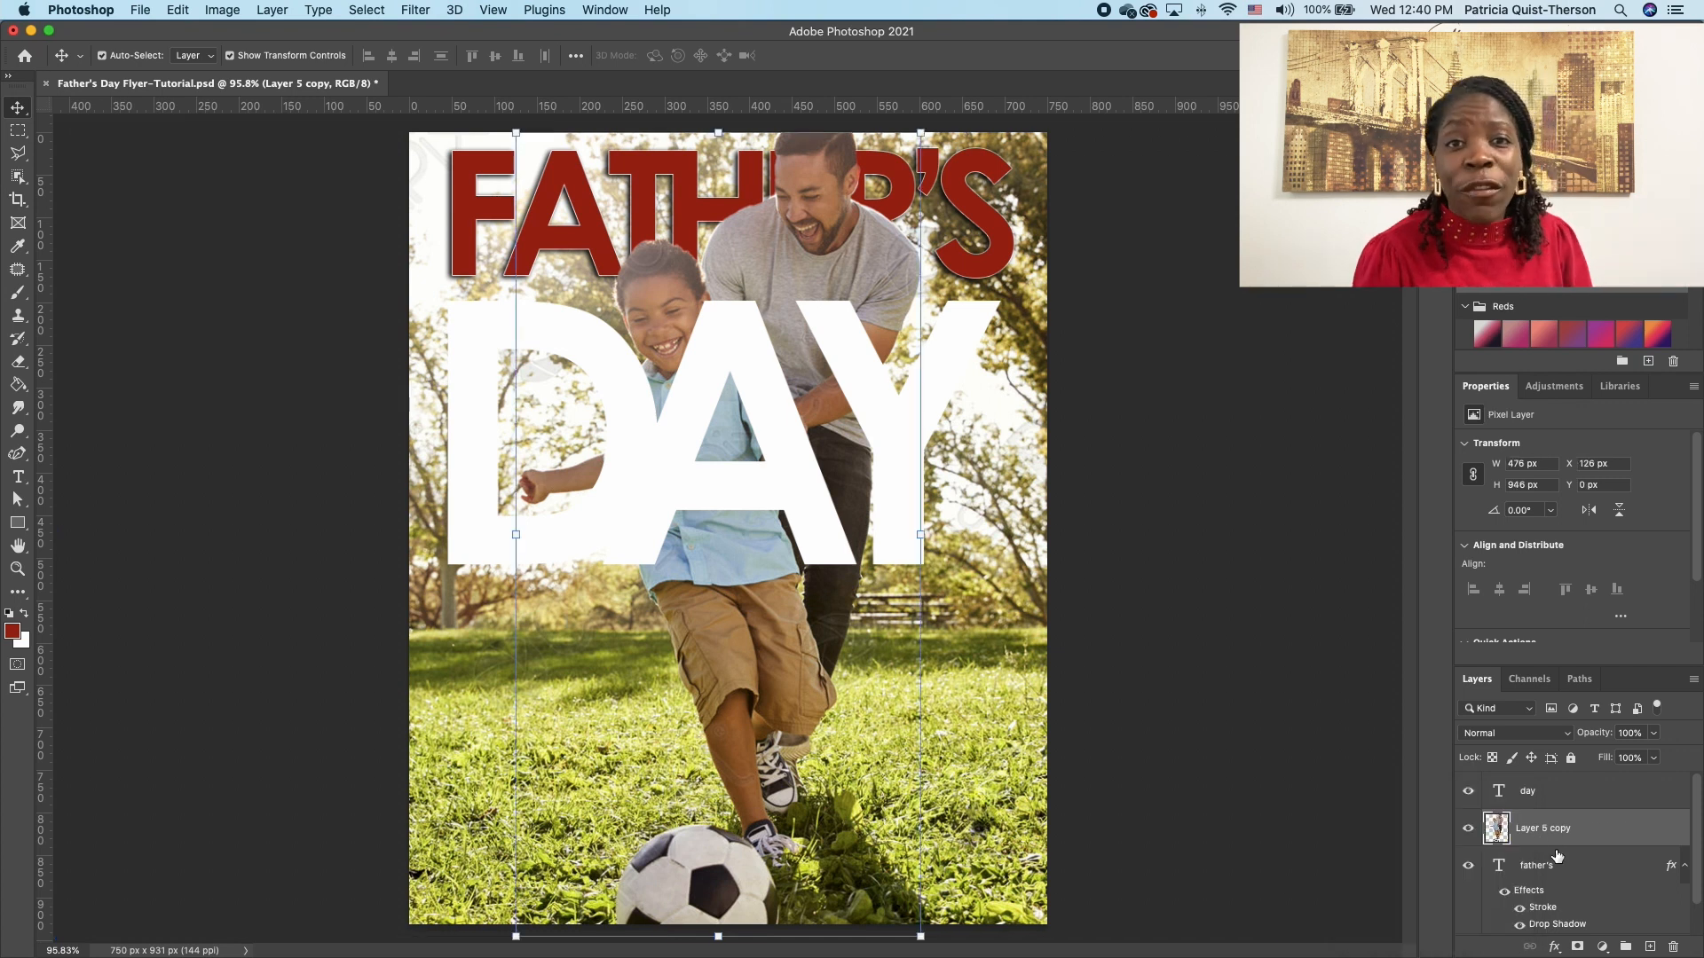
Step: Select the father's forearm and hand on Layer 5 copy with the Object Selection tool, and invert the selection
click(23, 181)
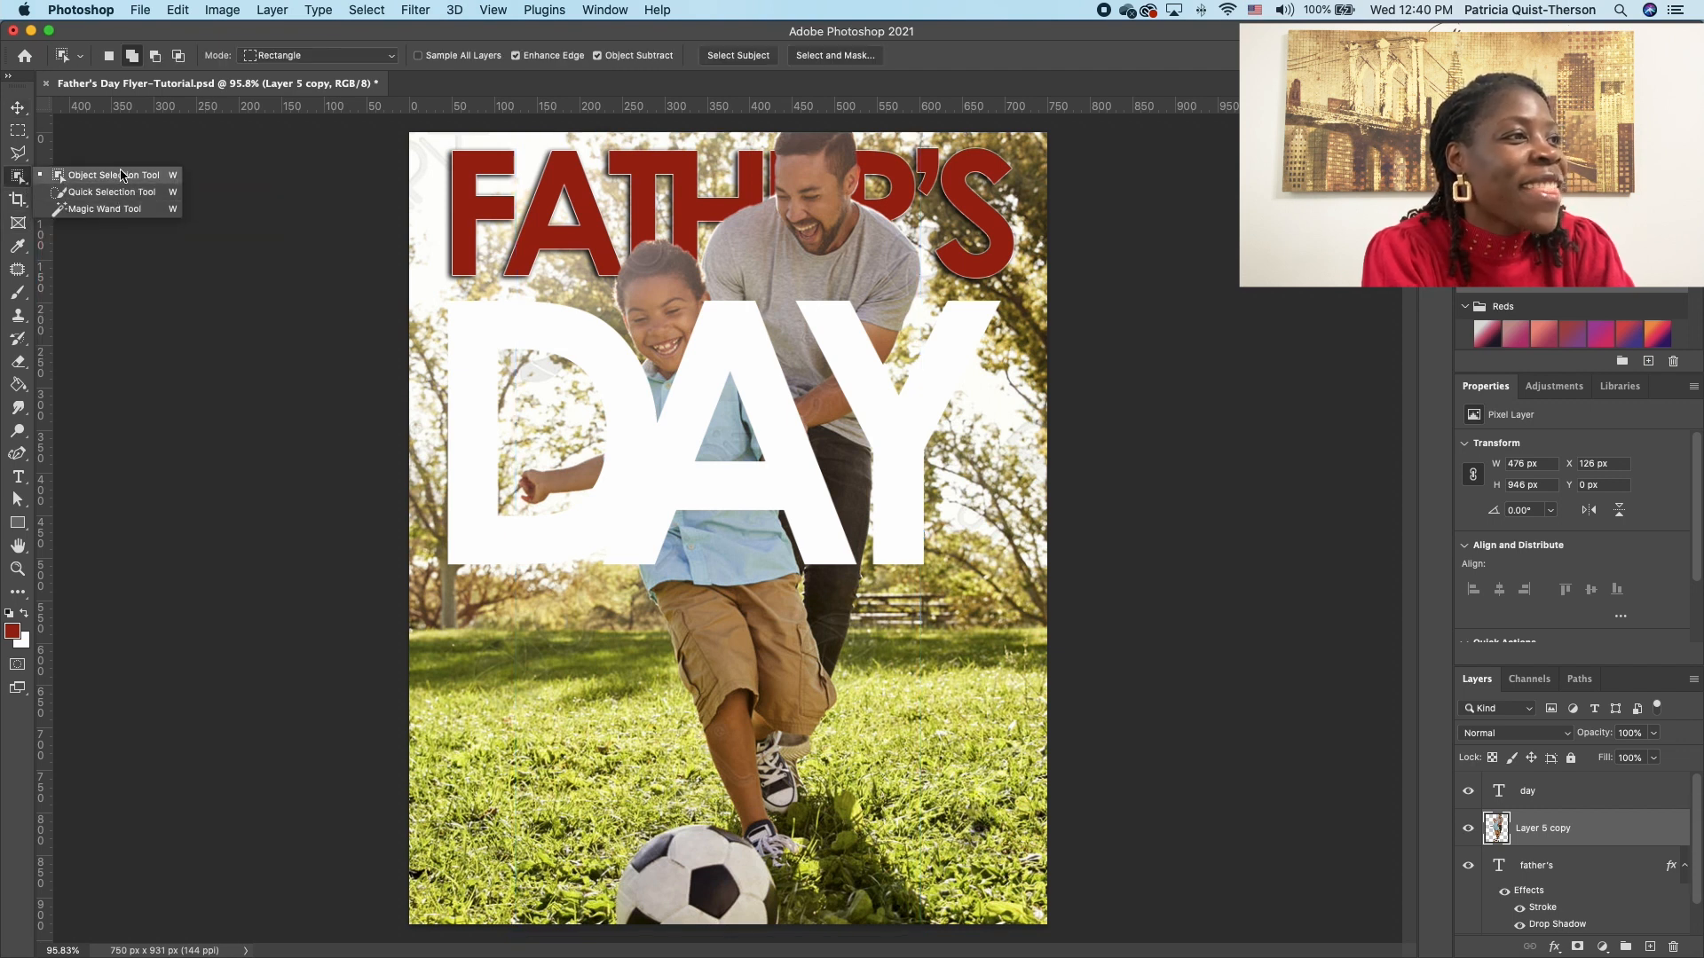
click(120, 183)
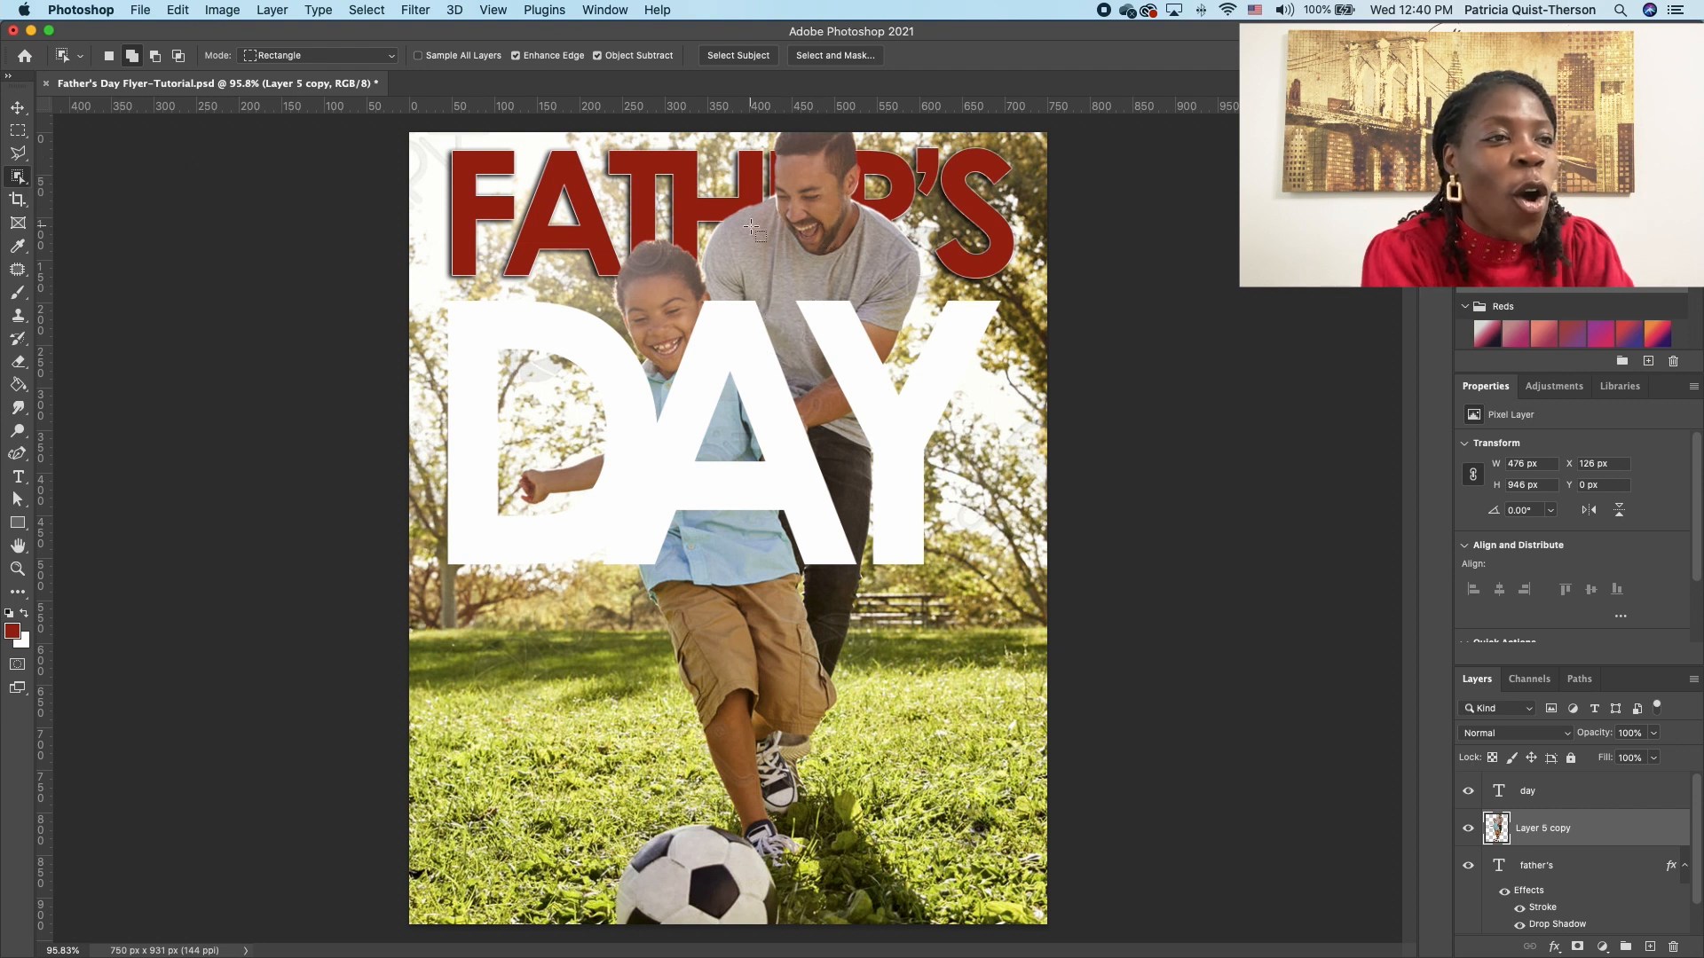
drag(744, 240, 923, 444)
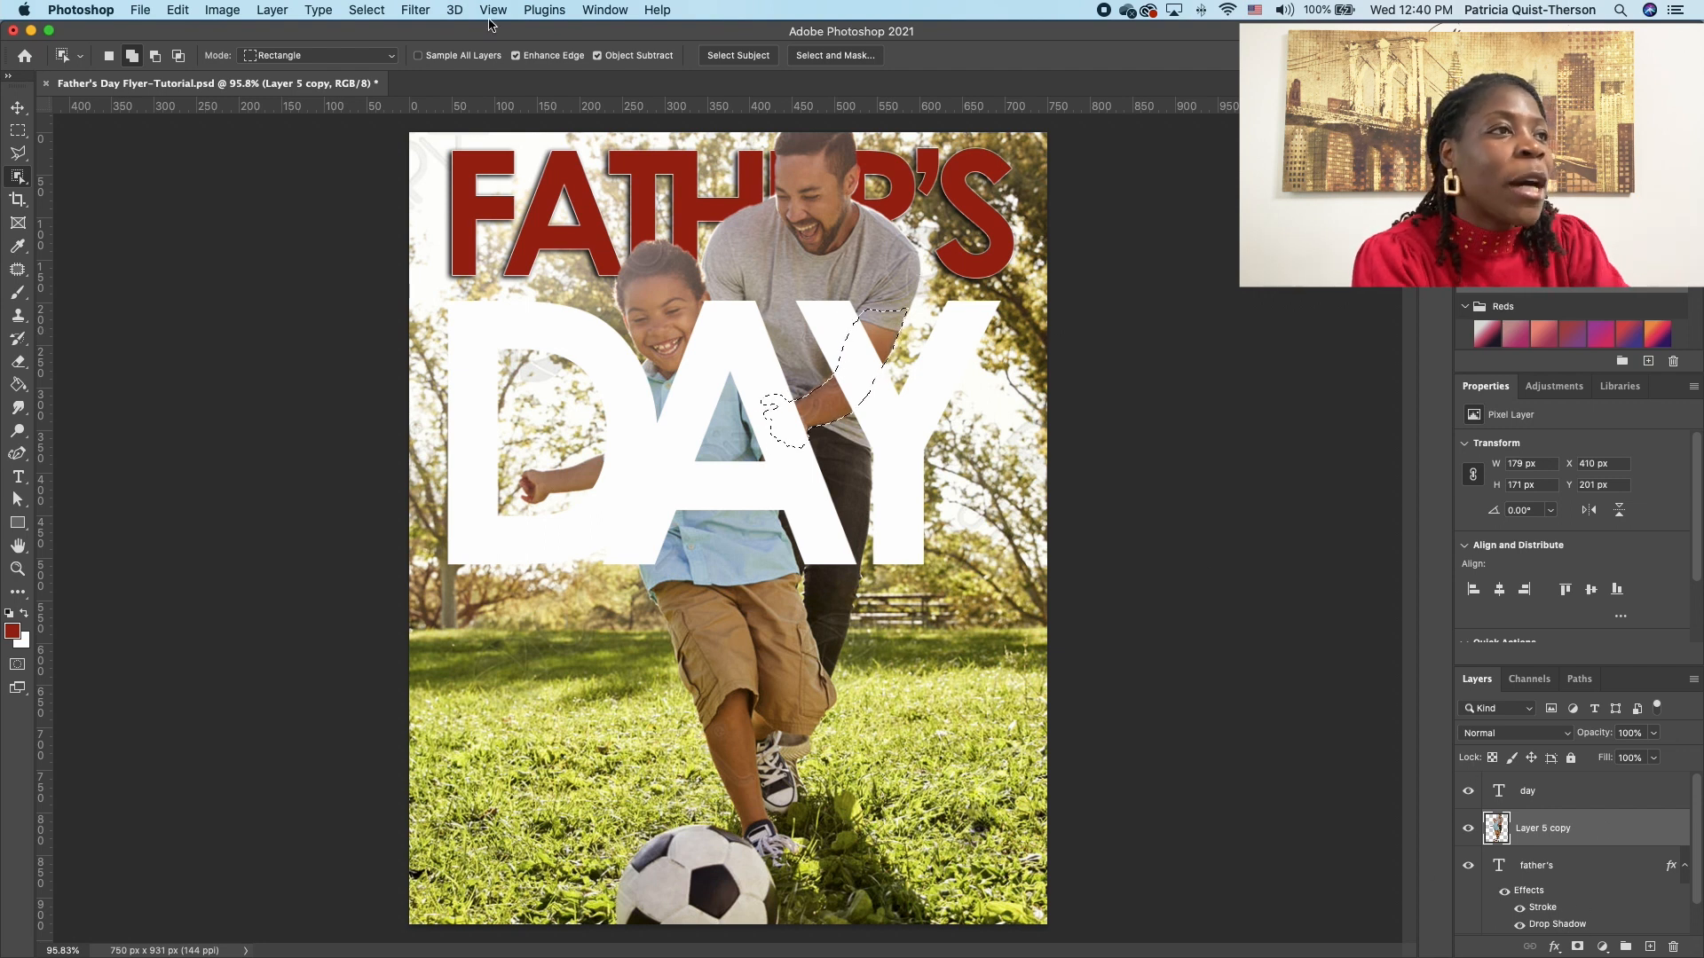
click(373, 18)
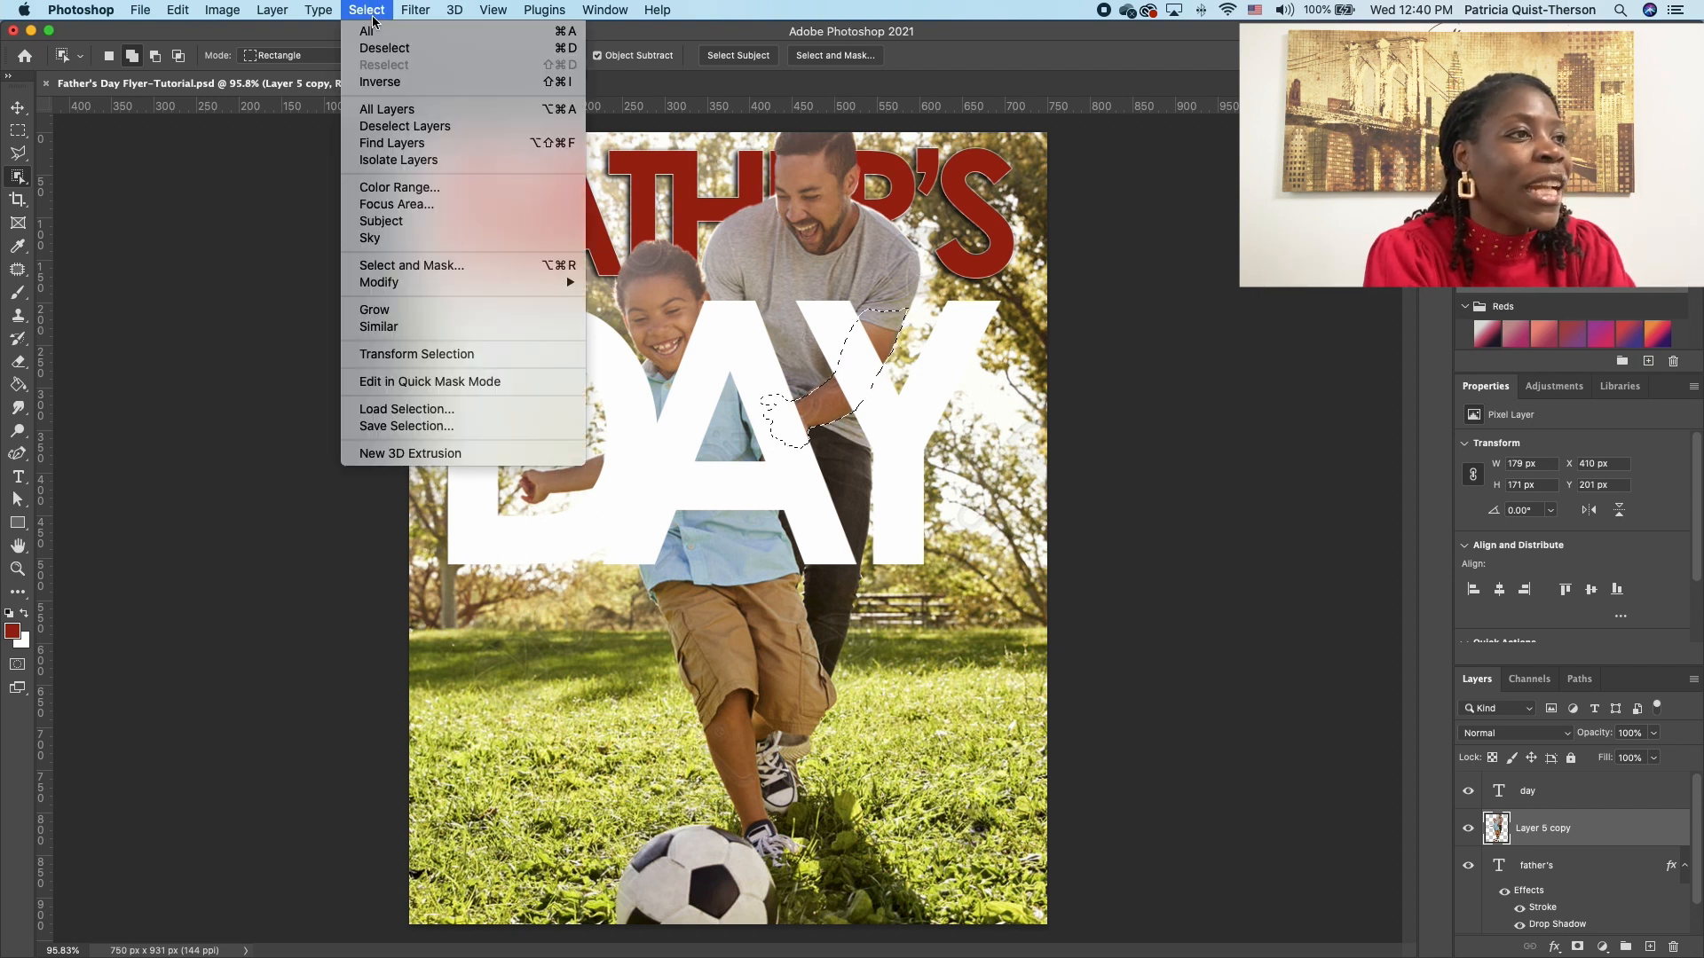
click(380, 82)
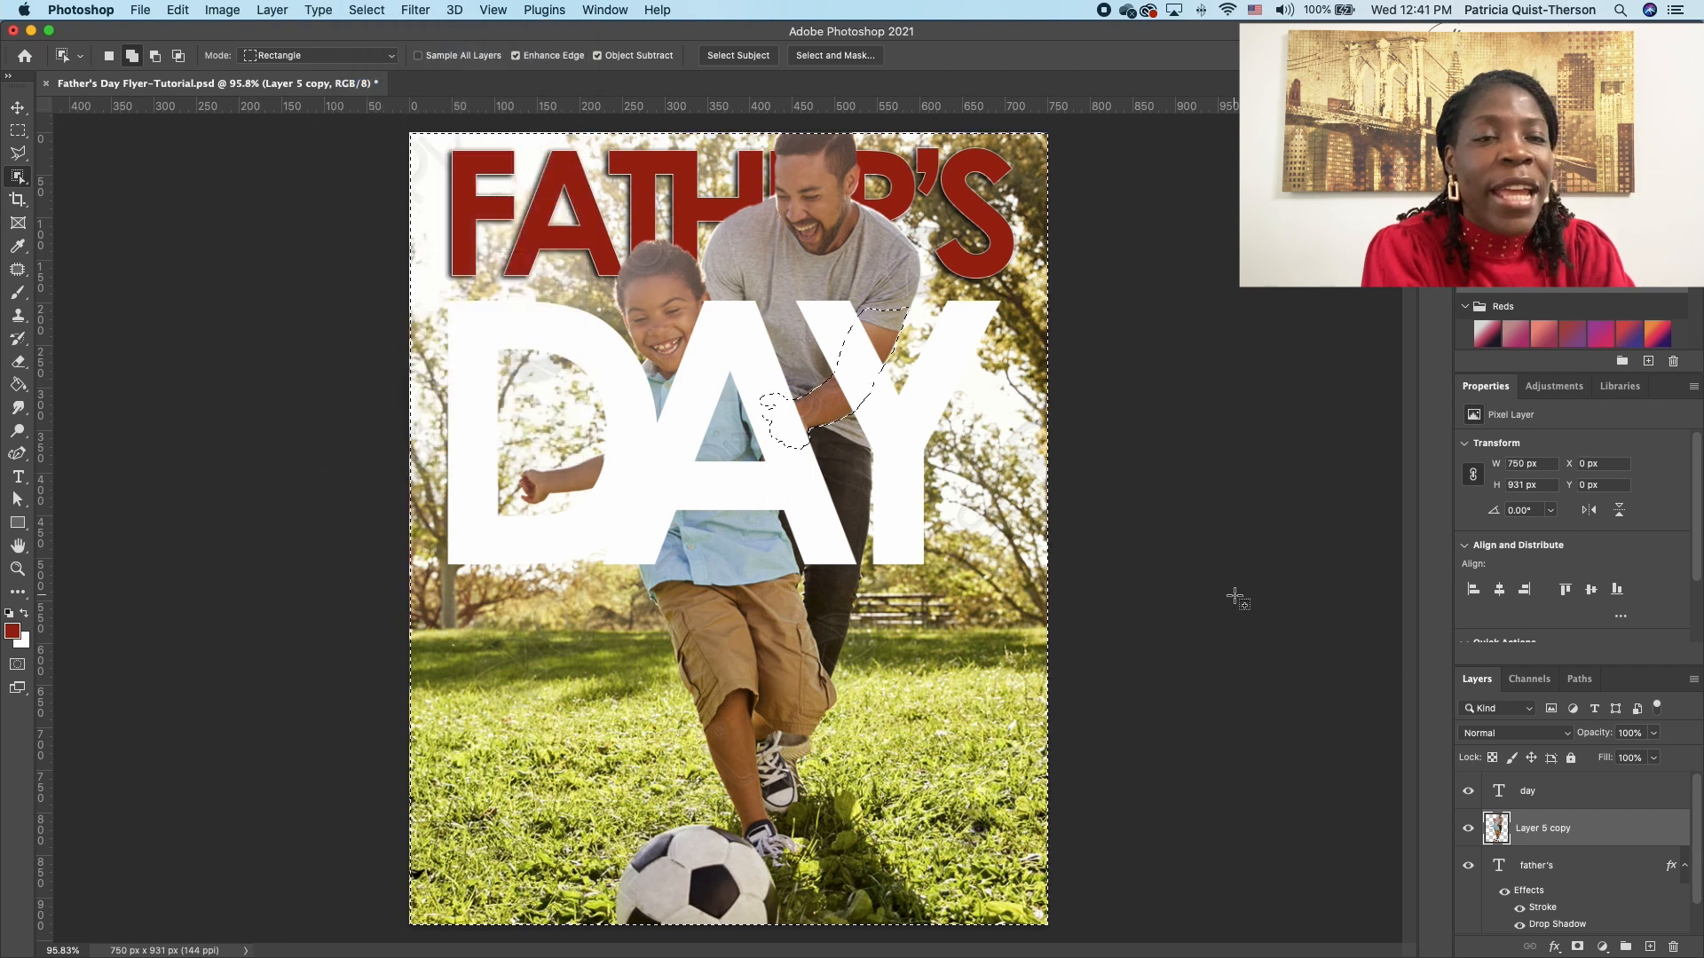
Step: Add a layer mask from the inverted selection to the day text layer so the forearm overlaps the letters
scroll(1558, 802, down, 1)
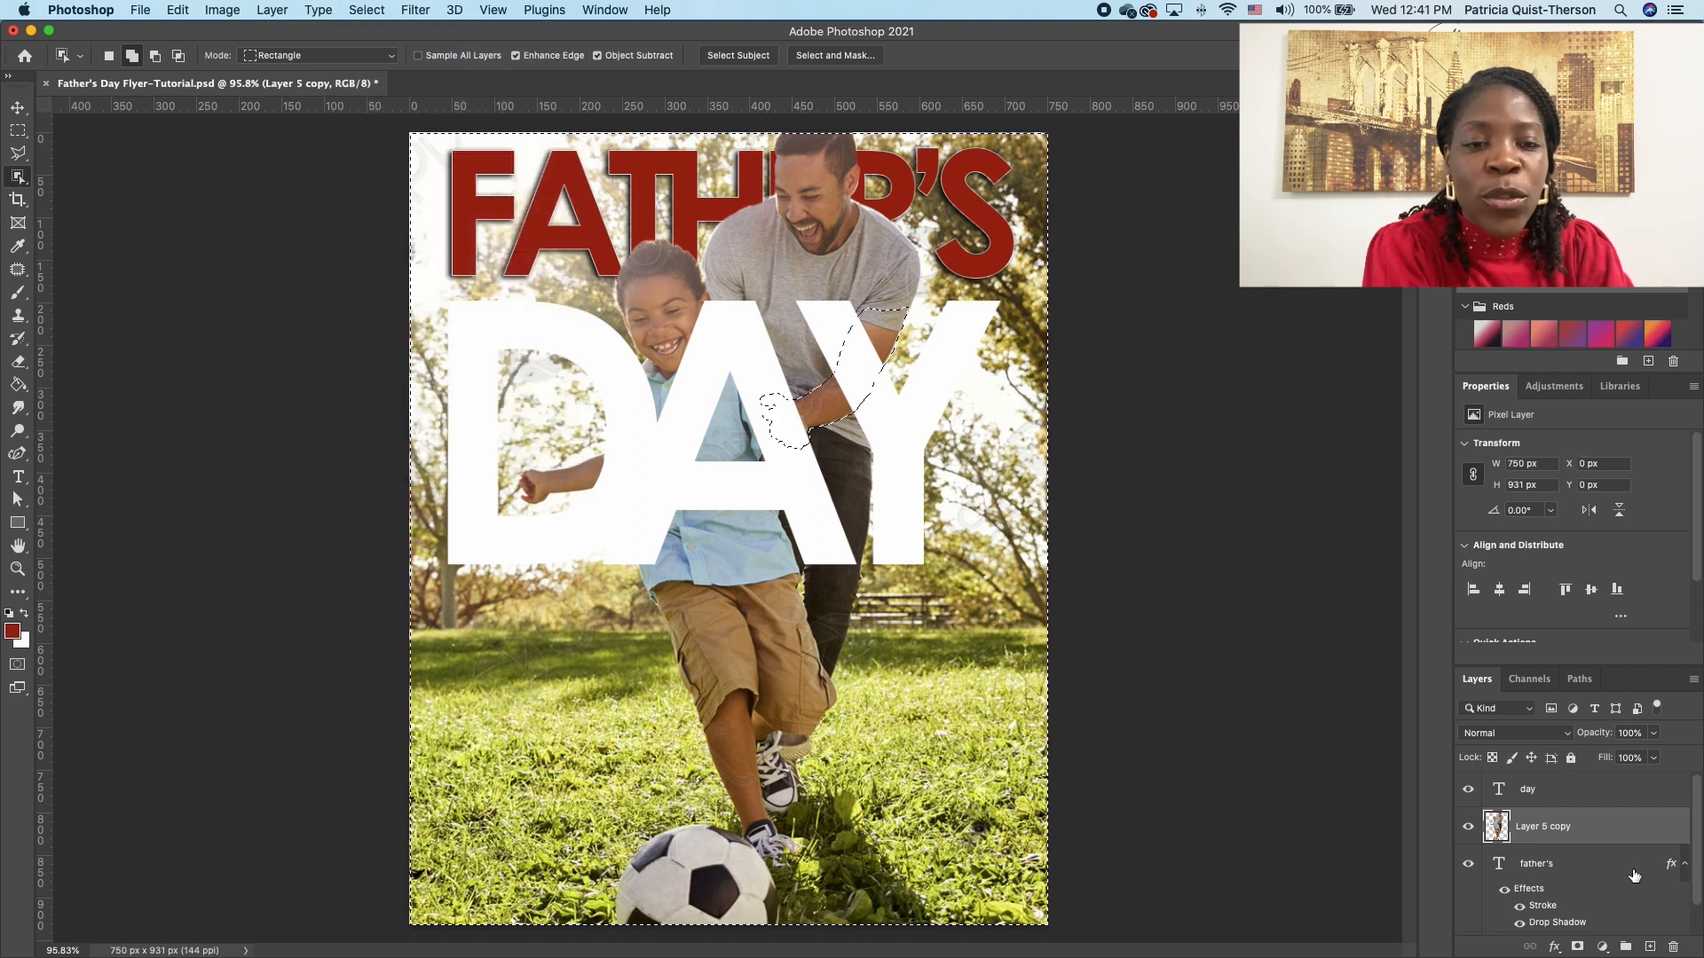
click(1558, 795)
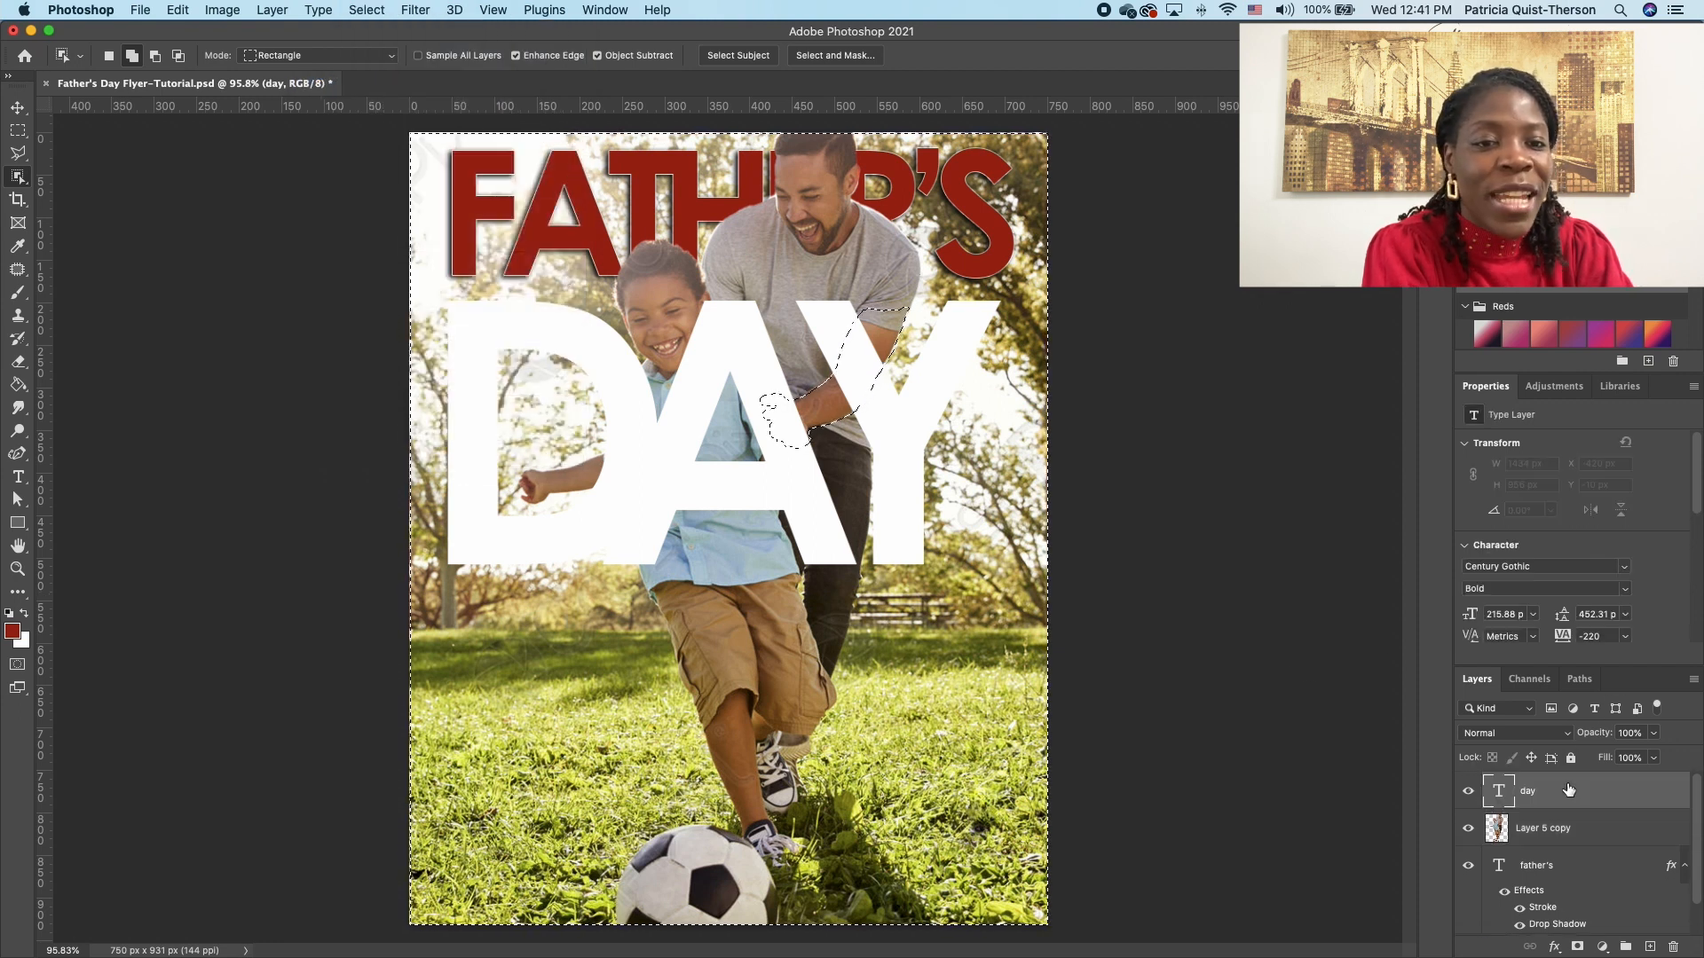
click(1578, 948)
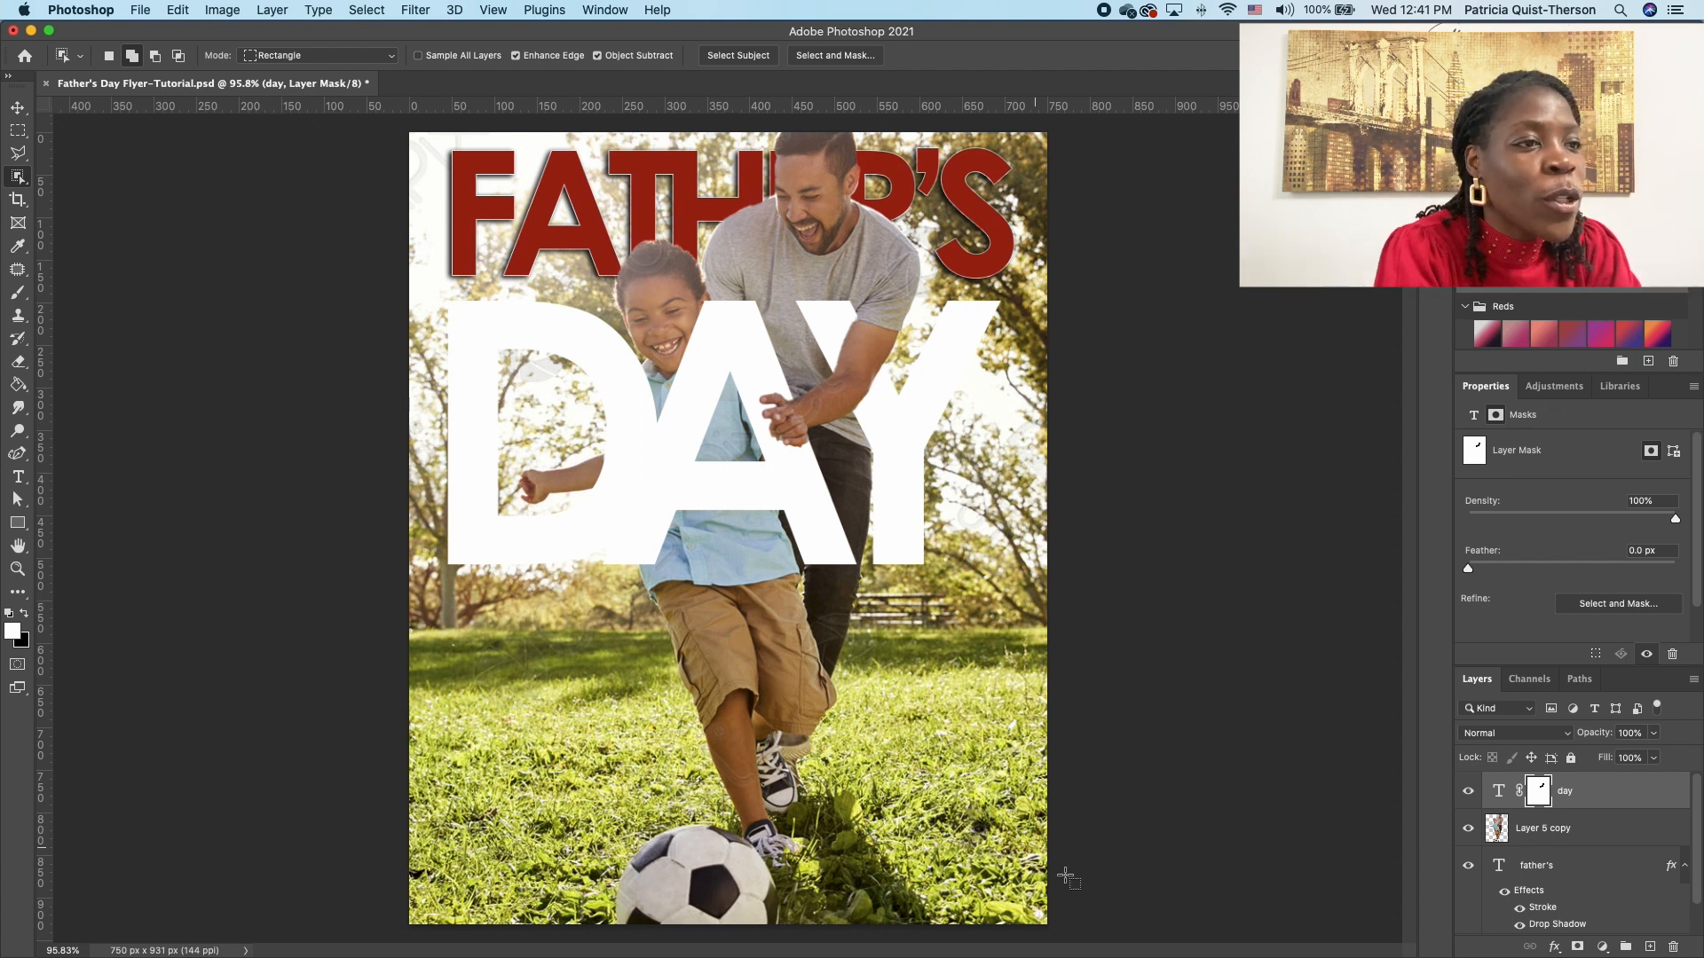
Step: Load the Layer 5 copy cut-out as a selection and ready a black Soft Round brush on the day layer's mask
super+click(1498, 830)
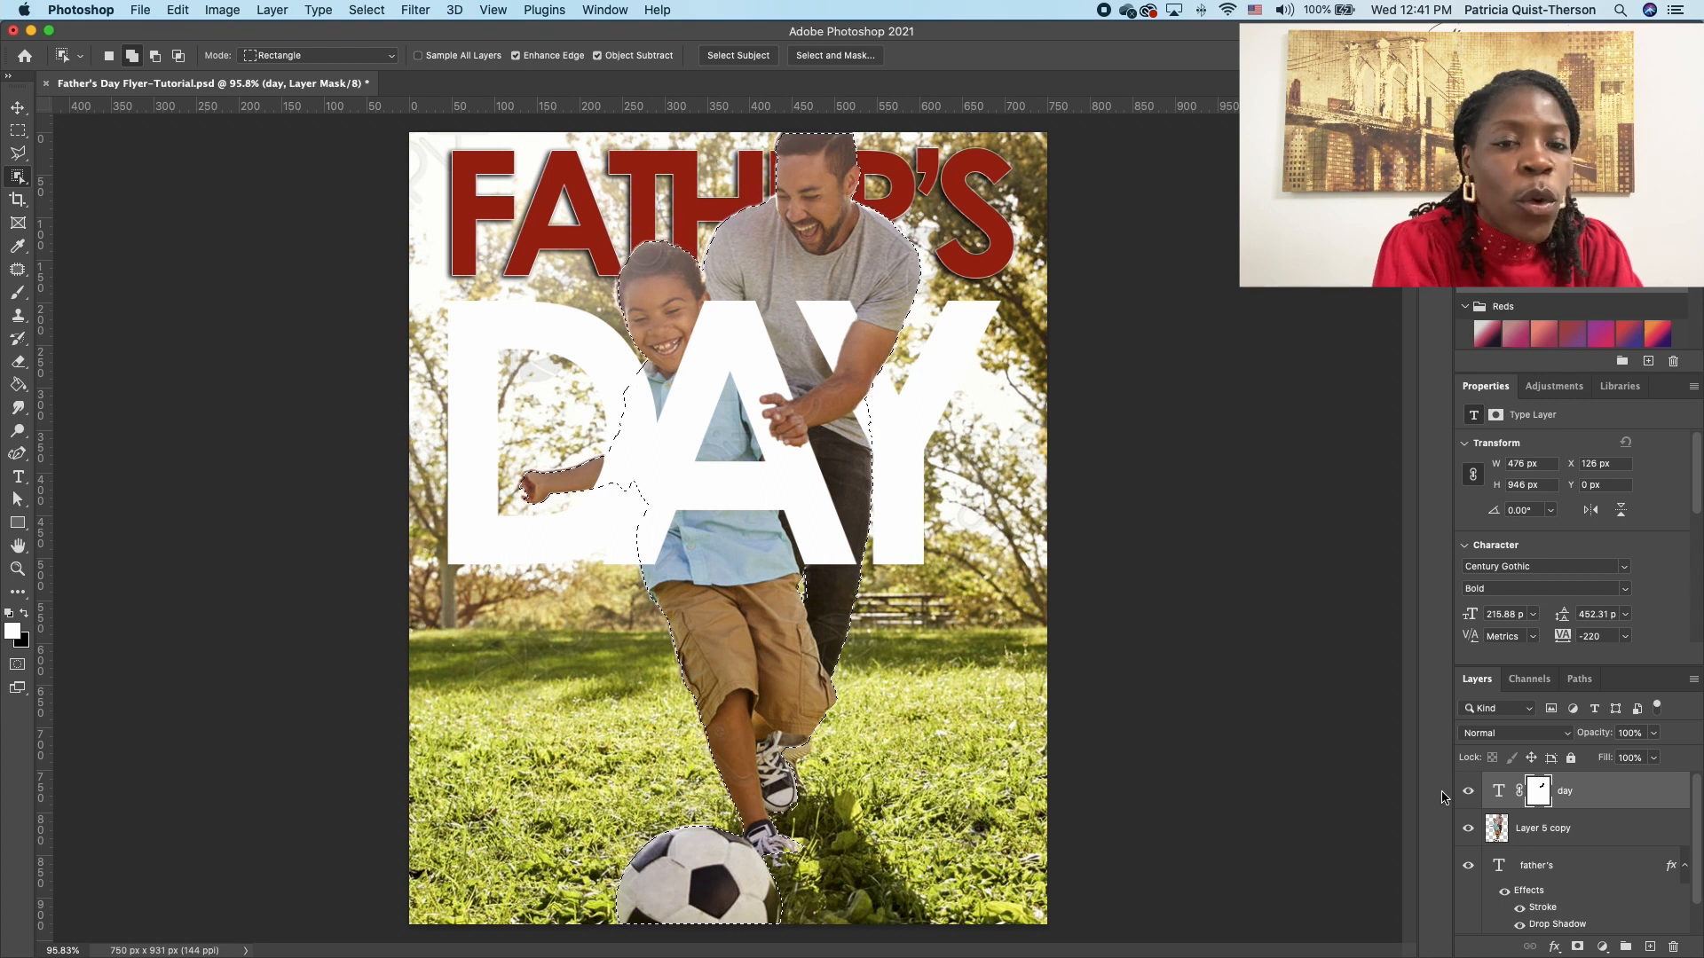
click(1540, 793)
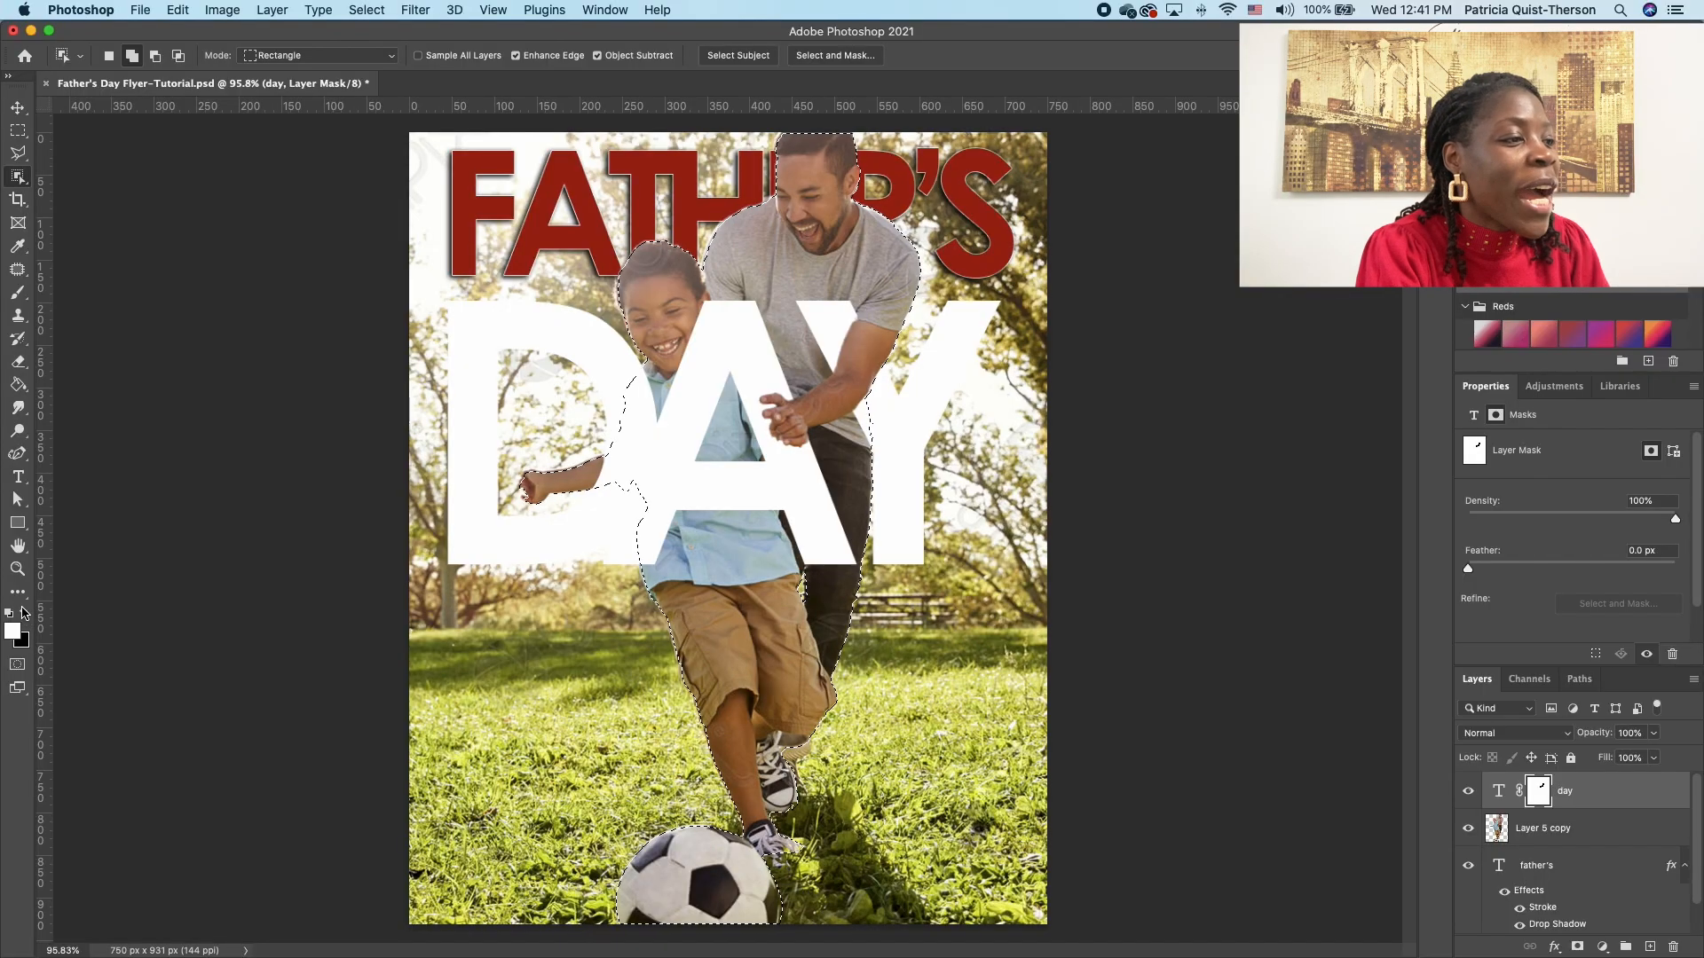
click(25, 612)
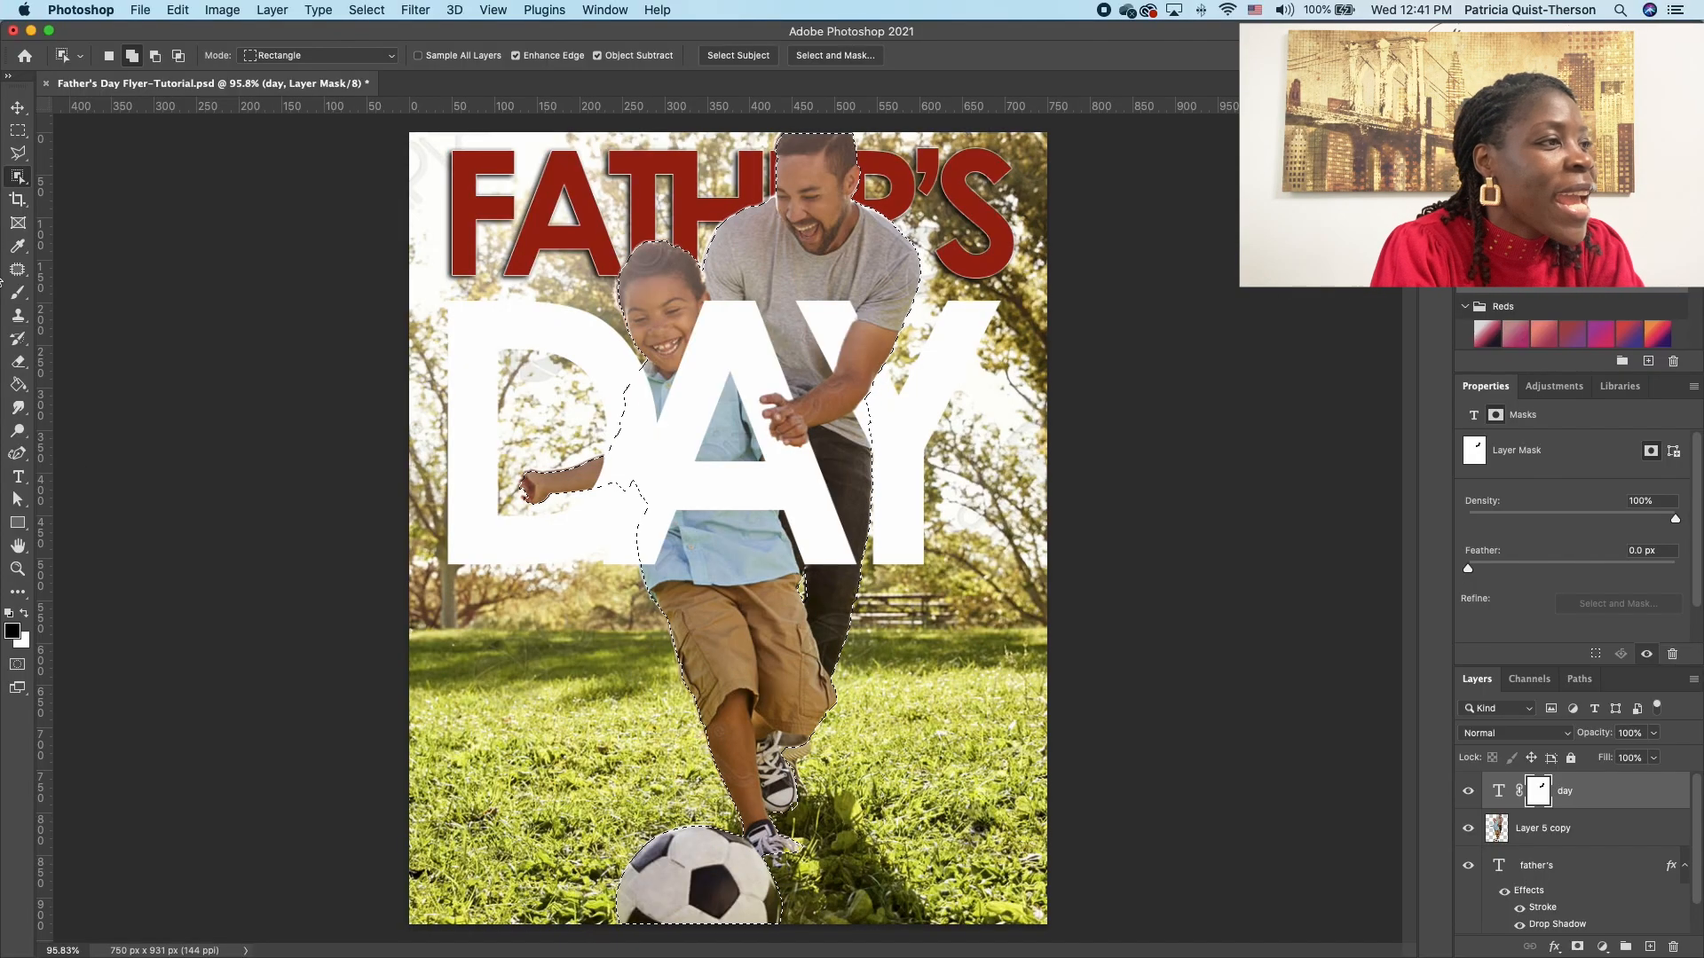
click(22, 297)
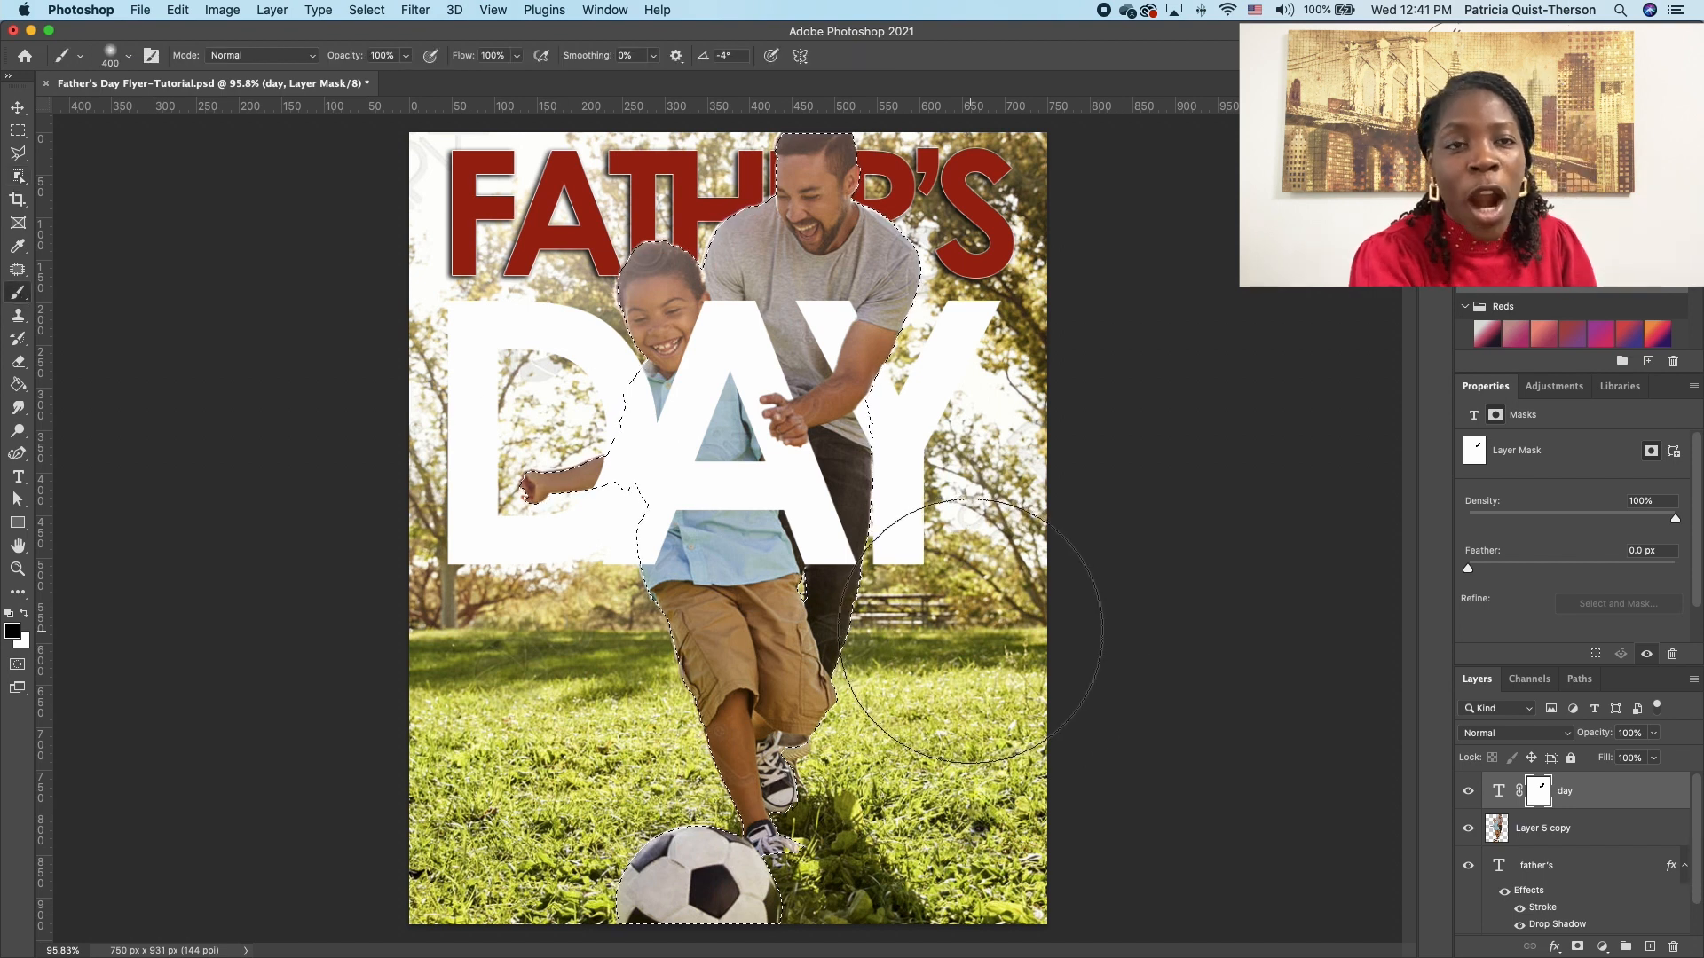
right_click(971, 631)
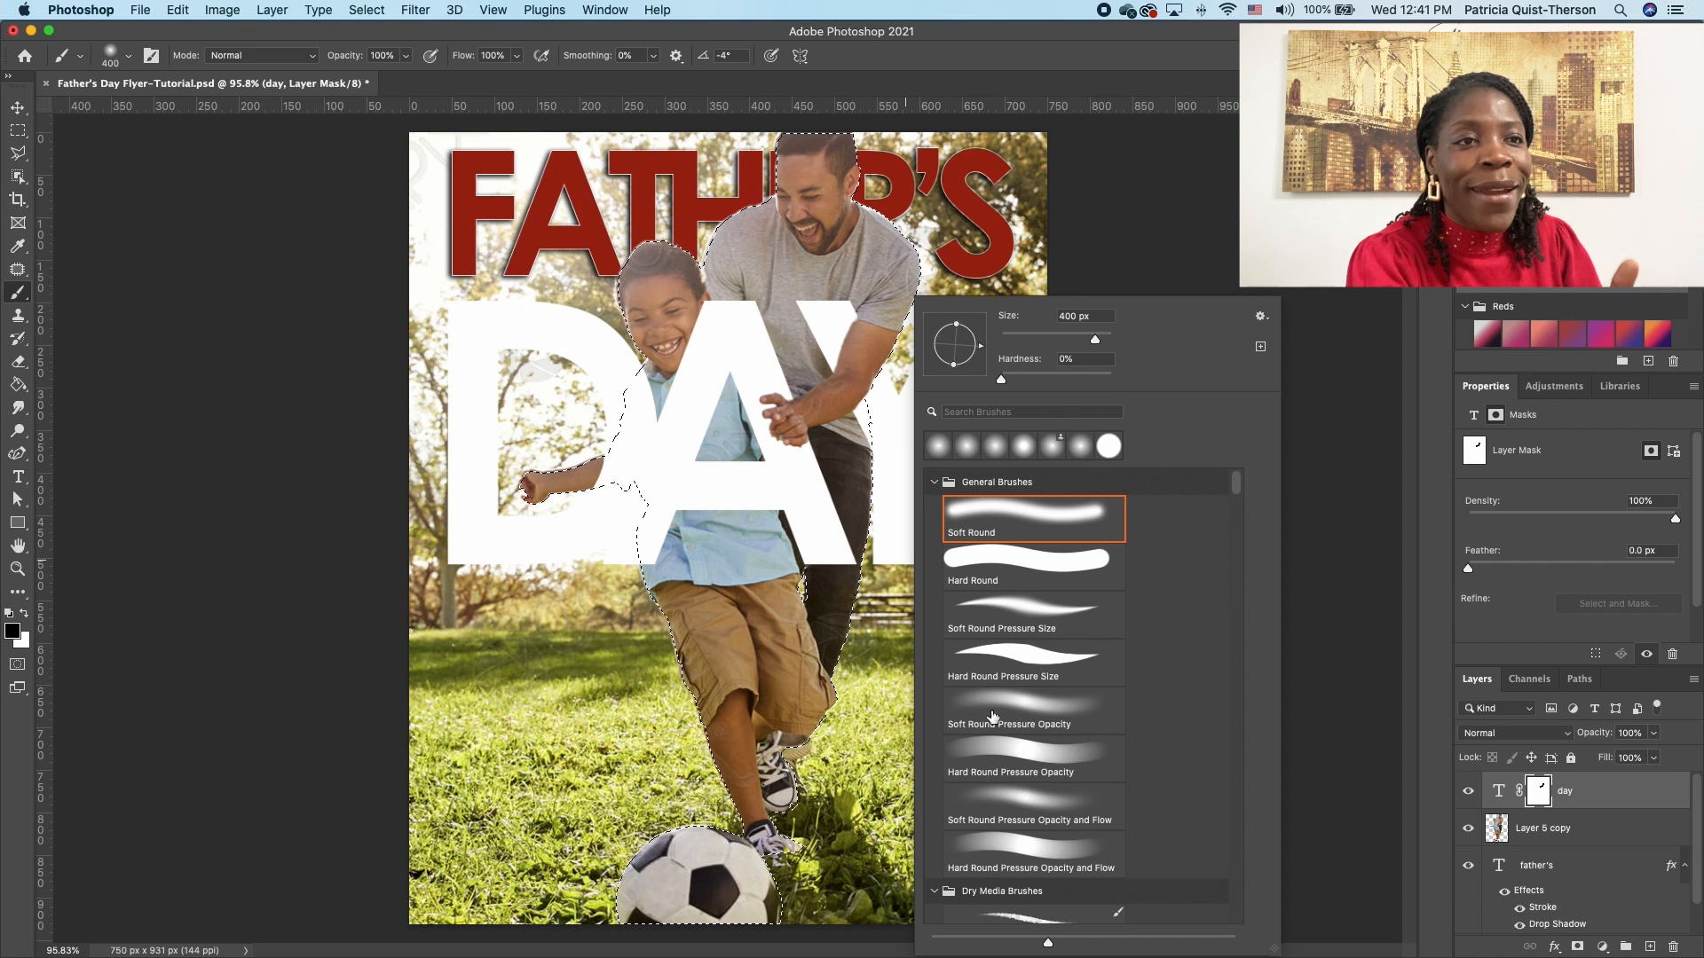
click(1043, 521)
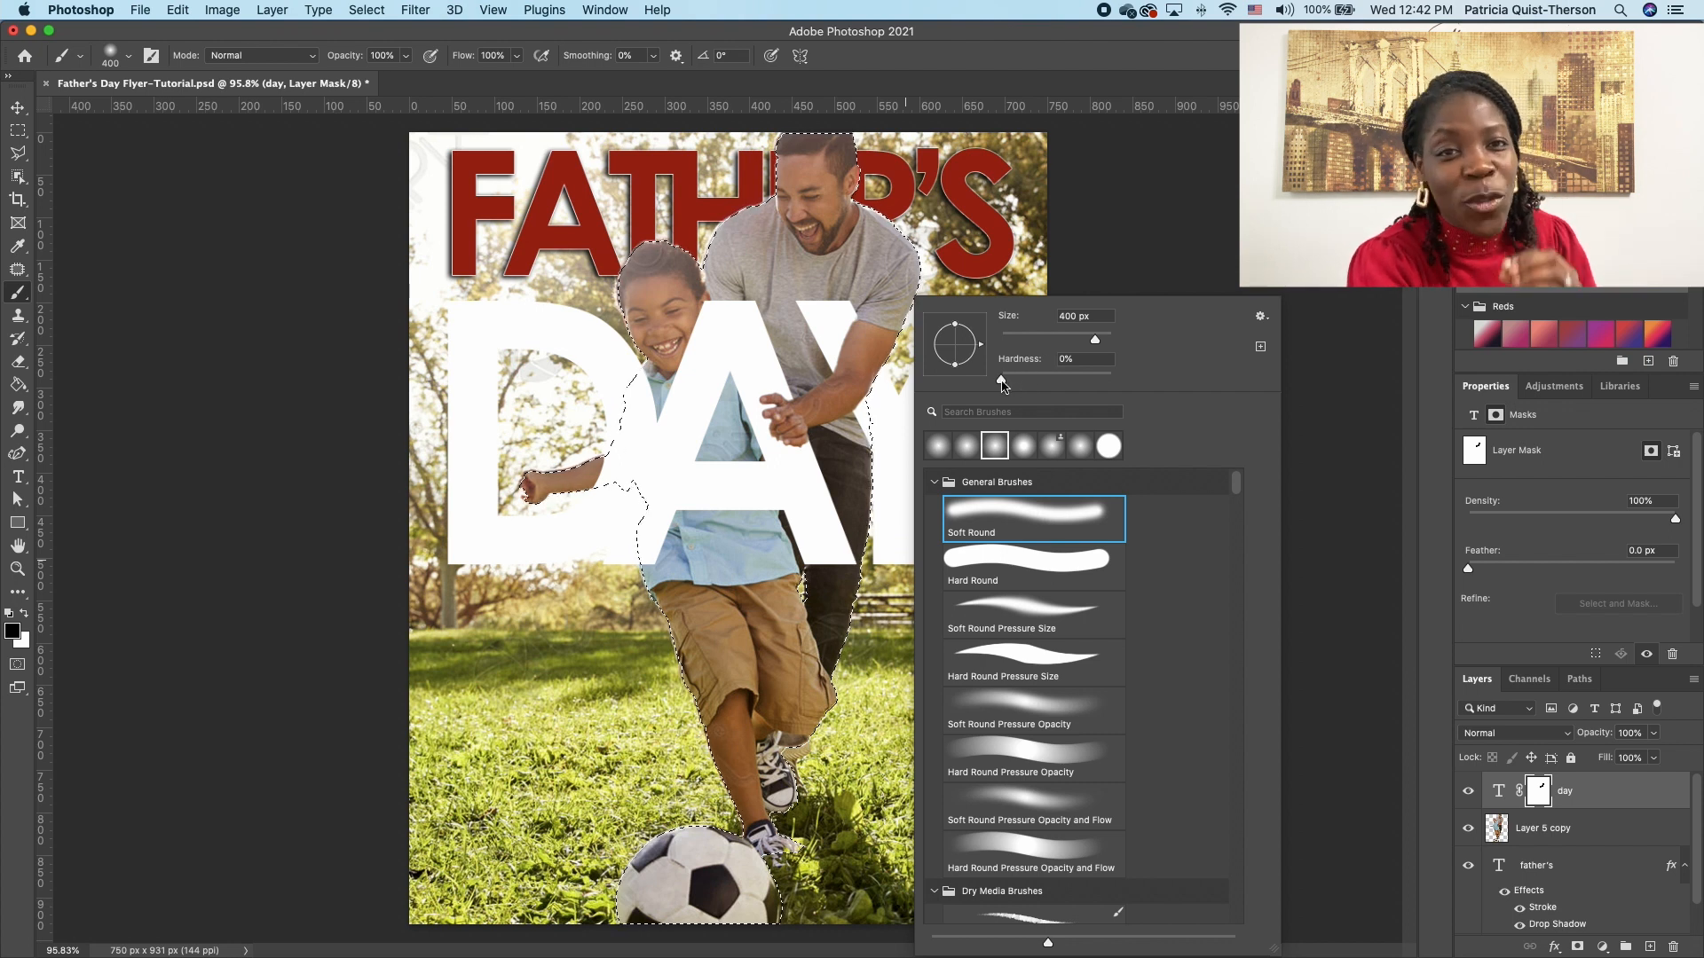
click(286, 446)
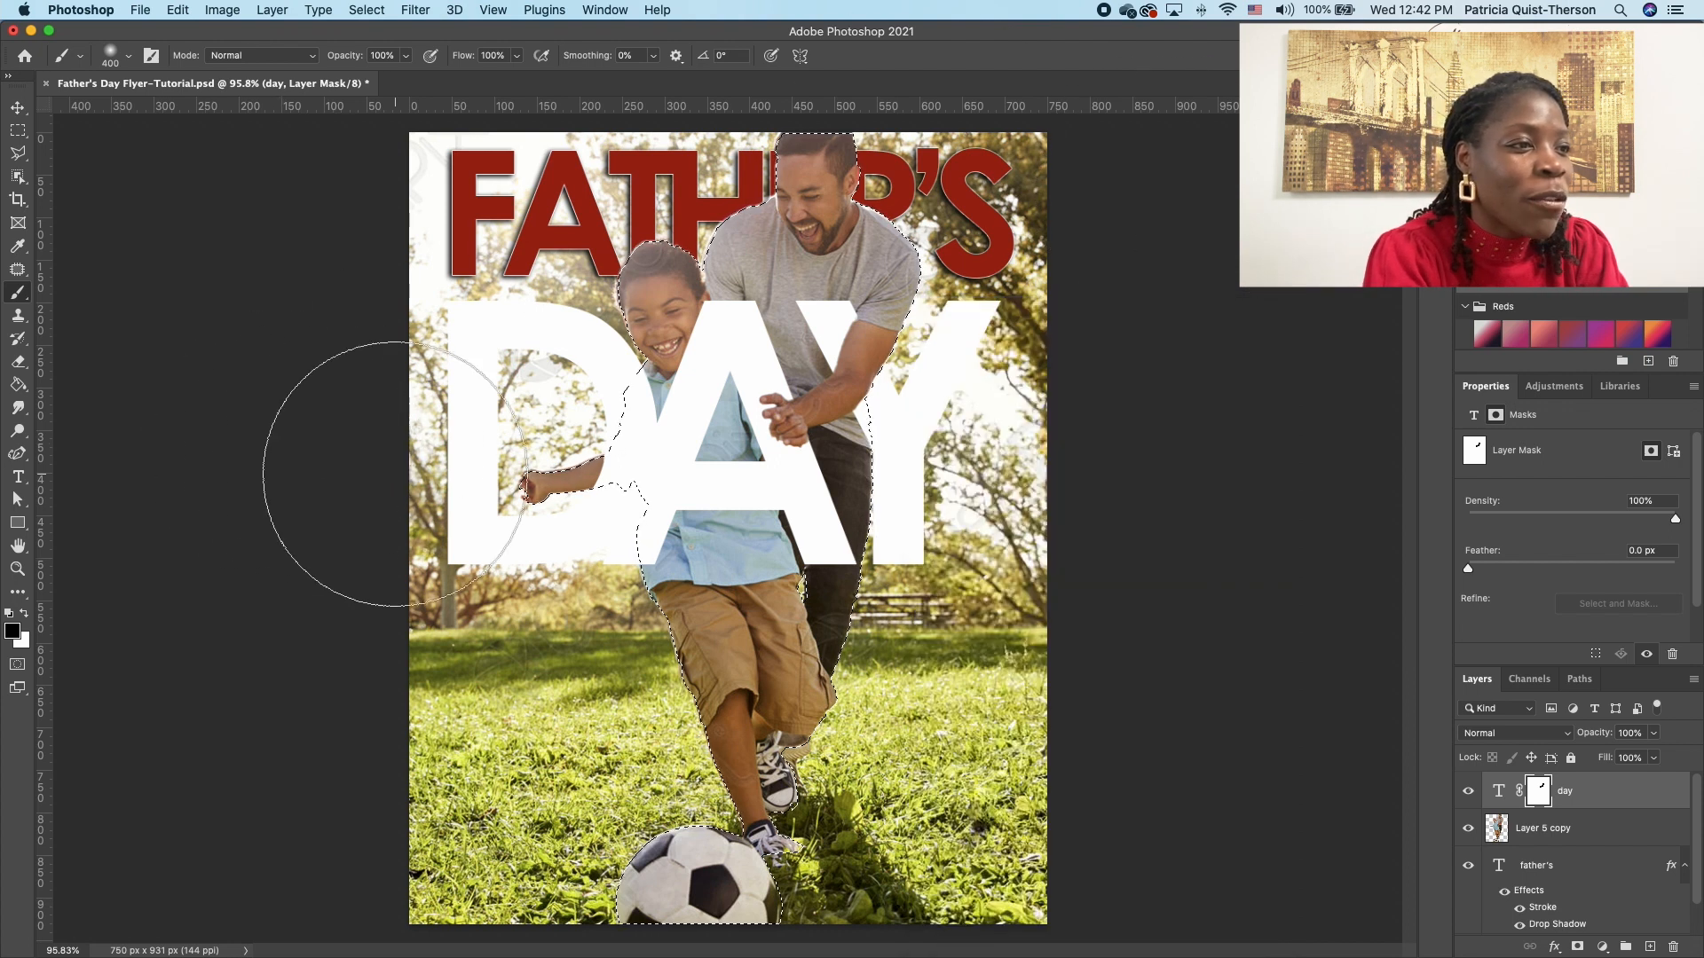
Step: Reduce the brush to 90 px, paint out the letters over the boy's torso on the day mask, and deselect
key(bracketleft)
key(bracketleft)
key(bracketleft)
key(bracketleft)
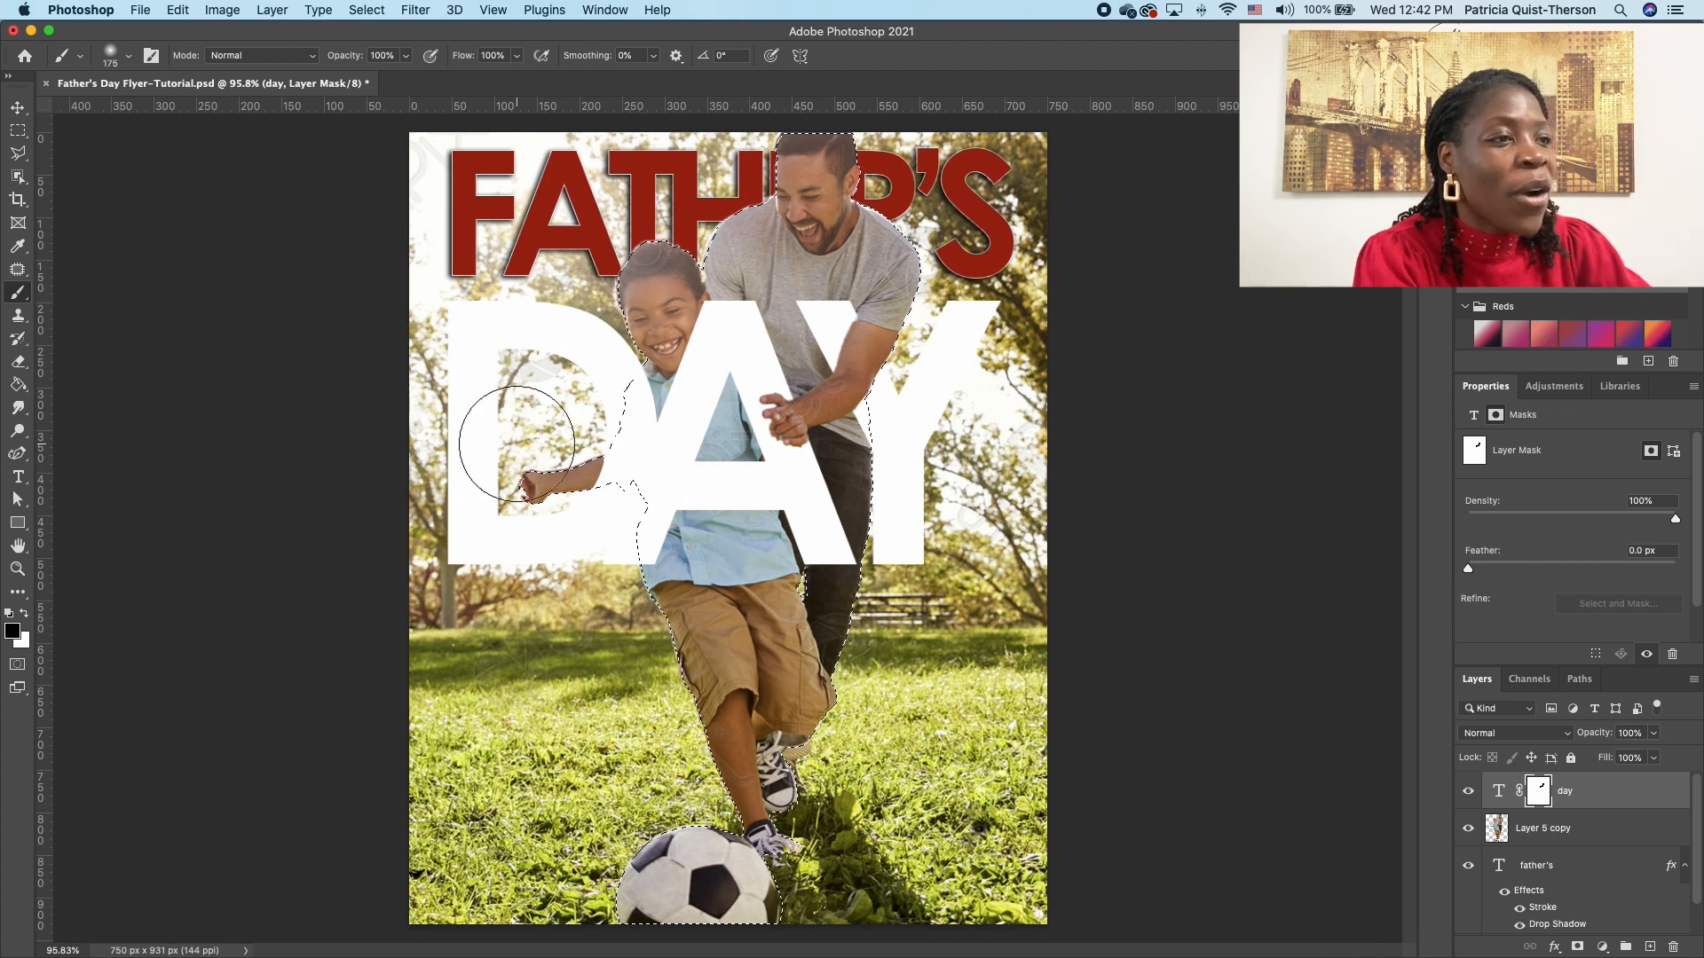
key(bracketleft)
key(bracketleft)
key(bracketleft)
key(bracketleft)
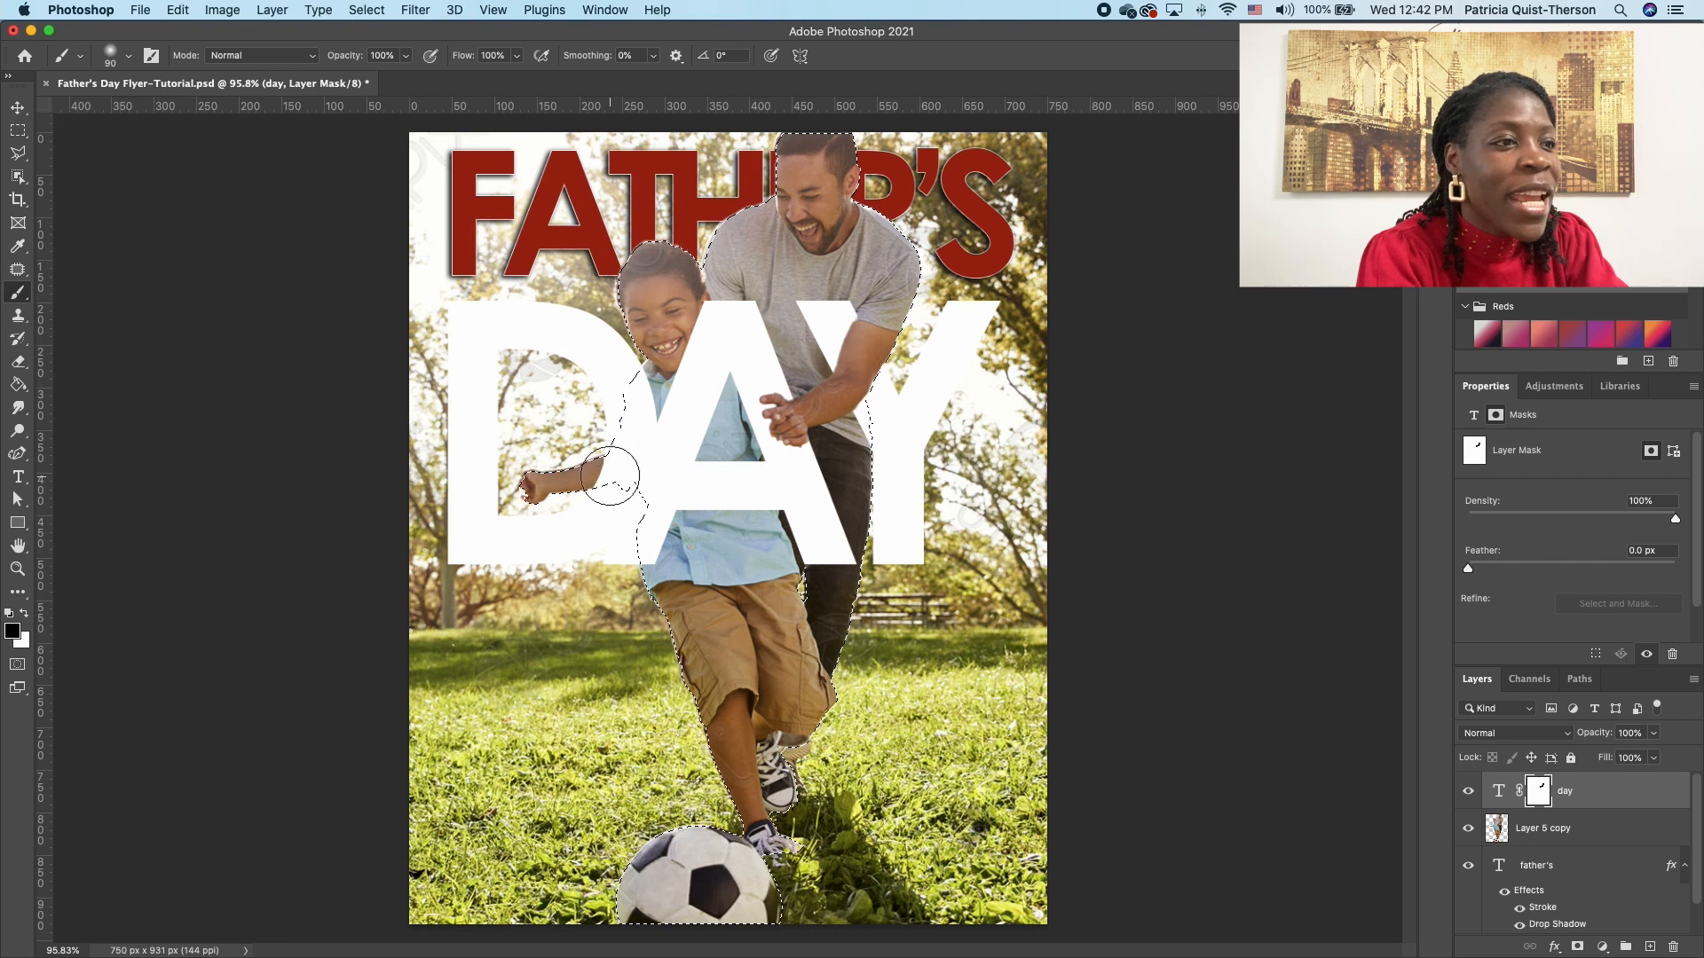
mouse_move(633, 377)
mouse_down()
mouse_move(628, 647)
mouse_move(660, 311)
mouse_move(685, 502)
mouse_move(716, 564)
mouse_move(670, 456)
mouse_move(701, 461)
mouse_move(739, 528)
mouse_move(713, 535)
mouse_move(731, 529)
mouse_move(735, 553)
mouse_move(681, 441)
mouse_move(716, 524)
mouse_move(699, 418)
mouse_move(632, 363)
mouse_move(707, 429)
mouse_move(643, 381)
mouse_move(740, 385)
mouse_move(723, 269)
mouse_move(795, 334)
mouse_move(832, 546)
mouse_up()
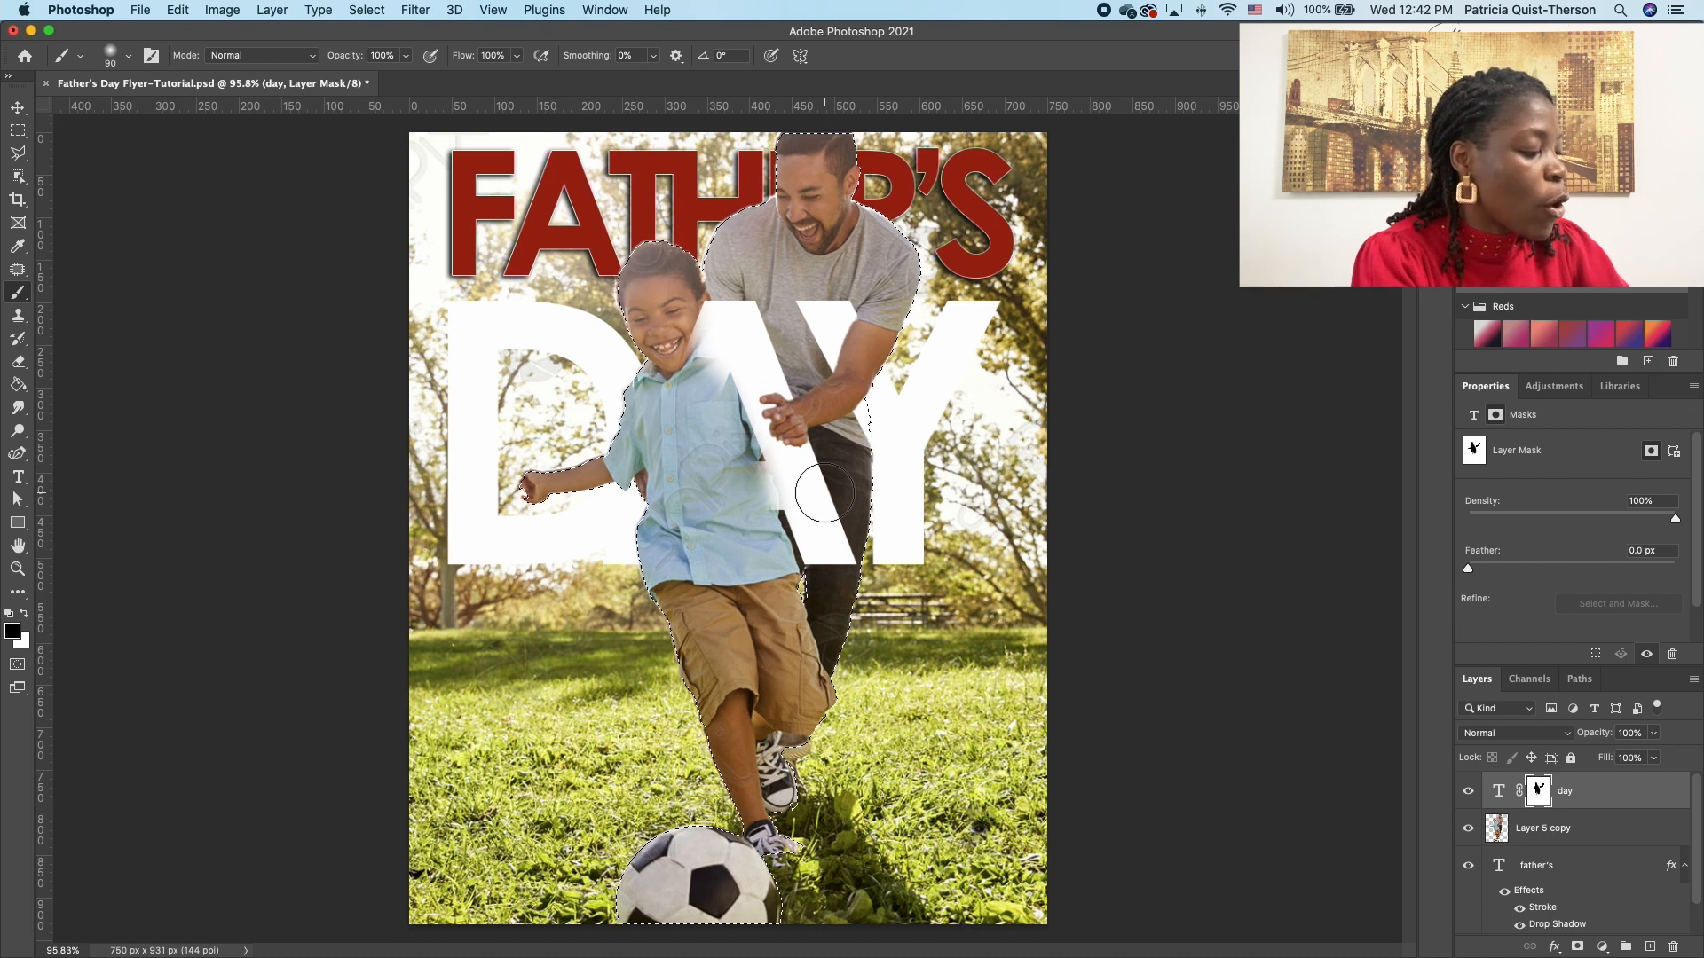
key(super+d)
Step: Select the boy's head, arms and shirt on Layer 5 copy with the Object Selection tool
click(15, 177)
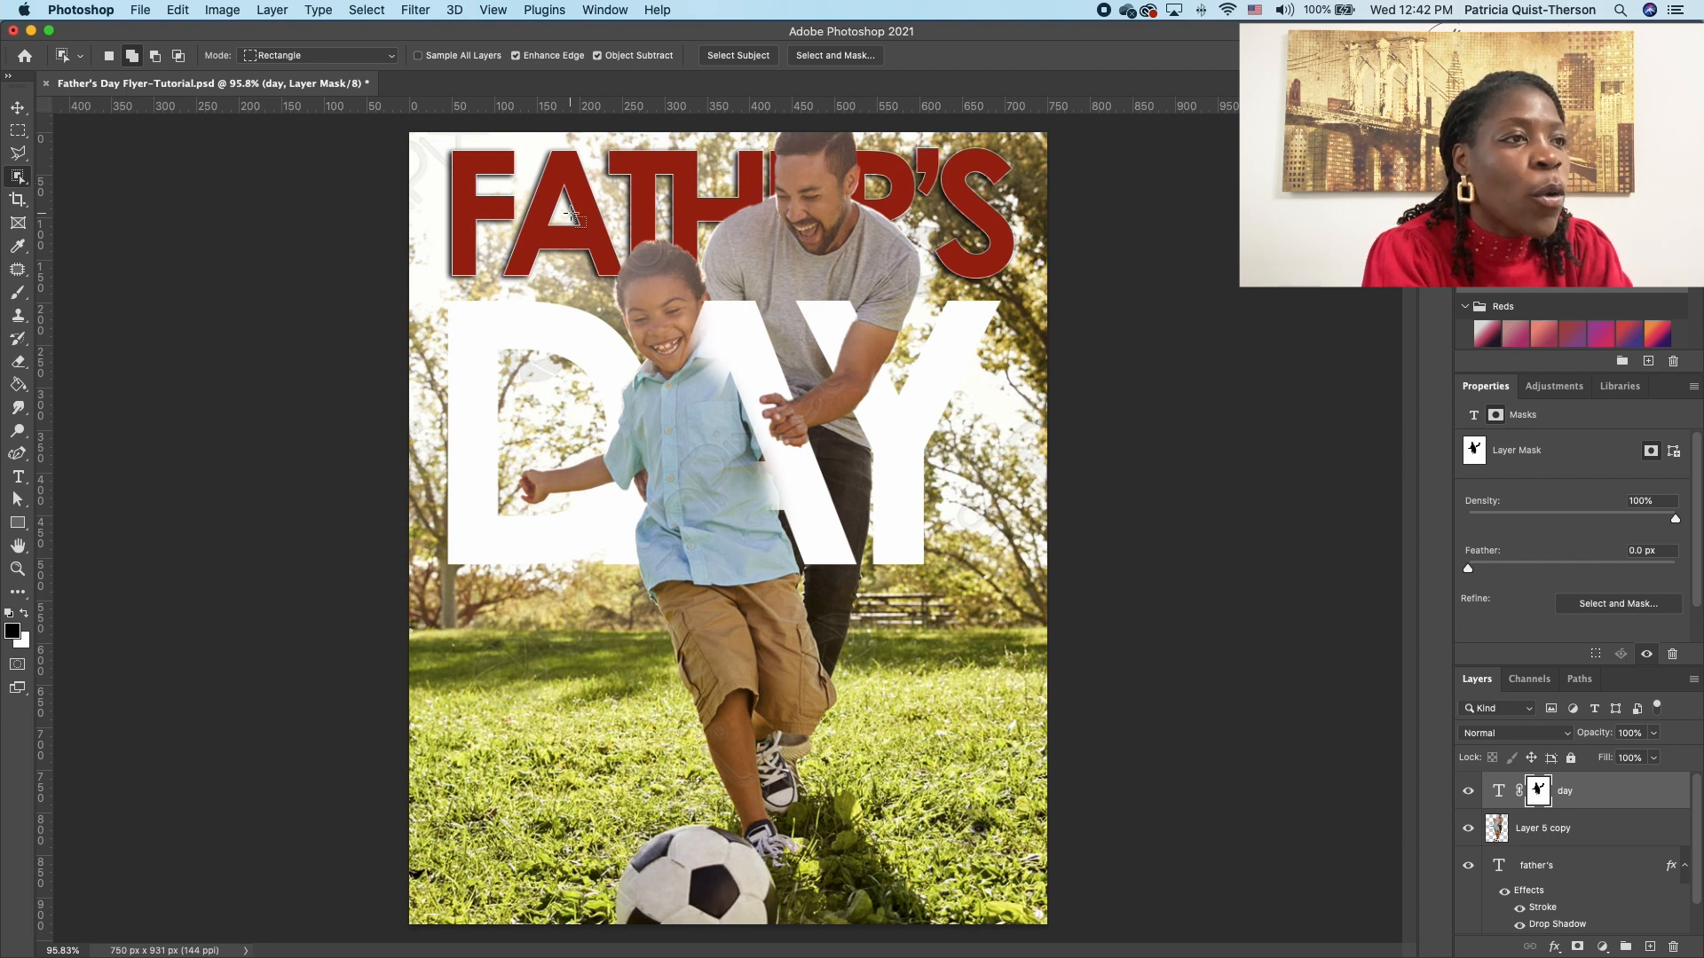
drag(552, 211, 870, 585)
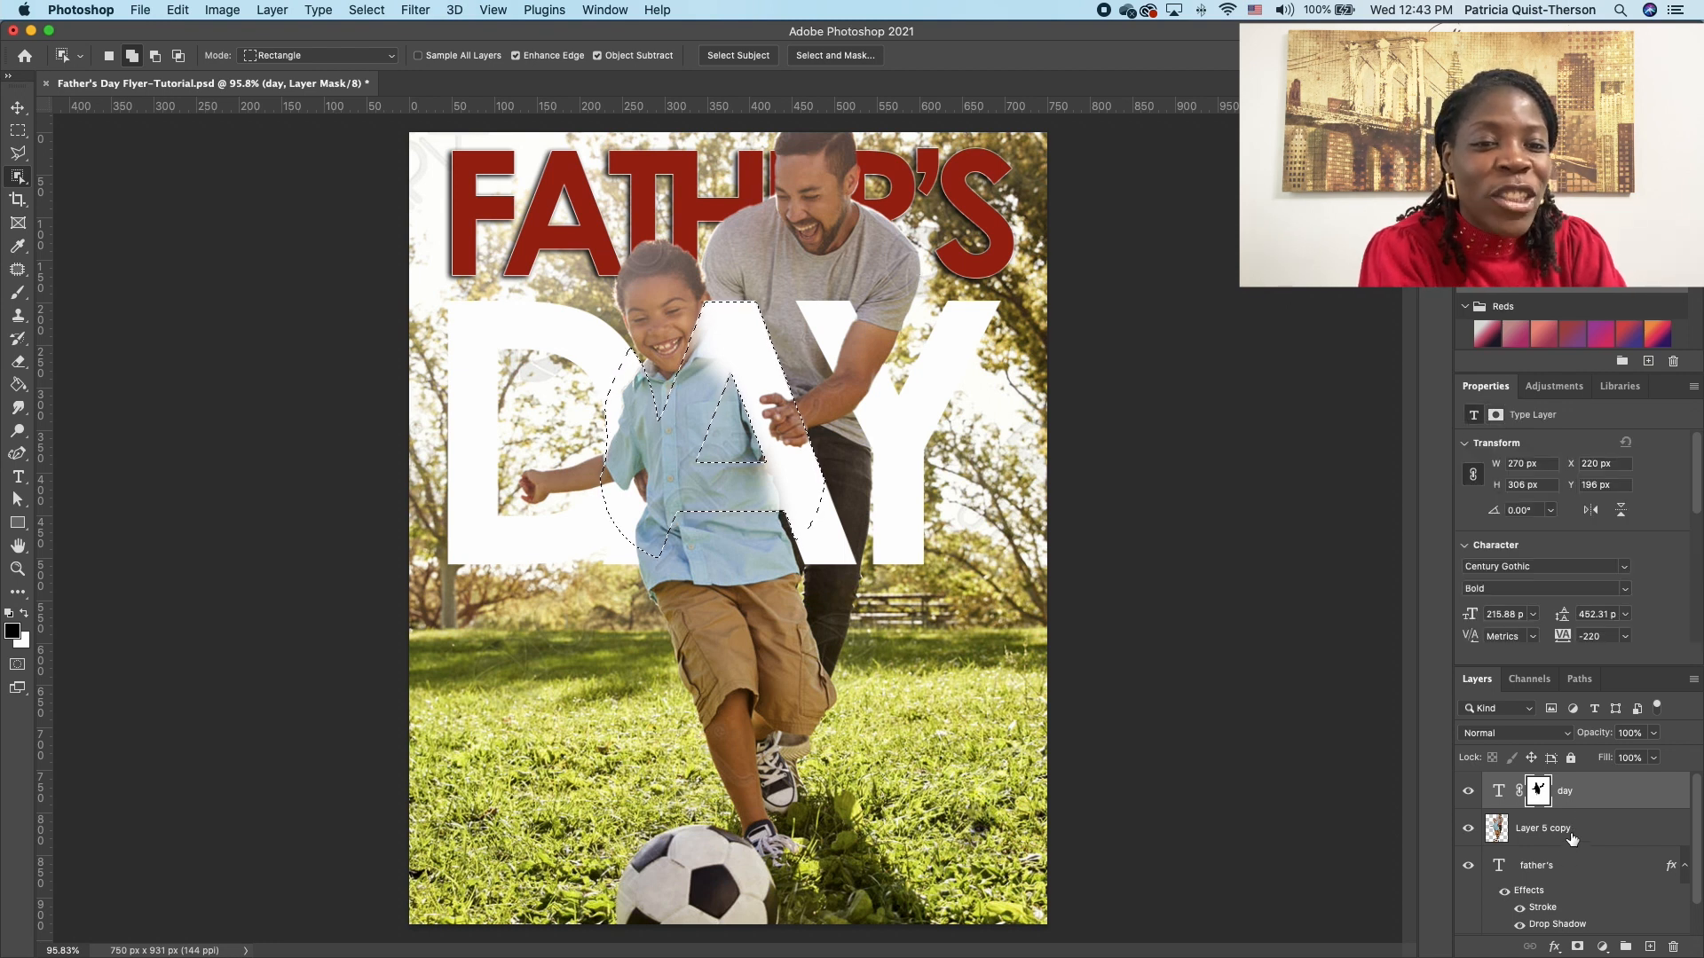
click(1571, 837)
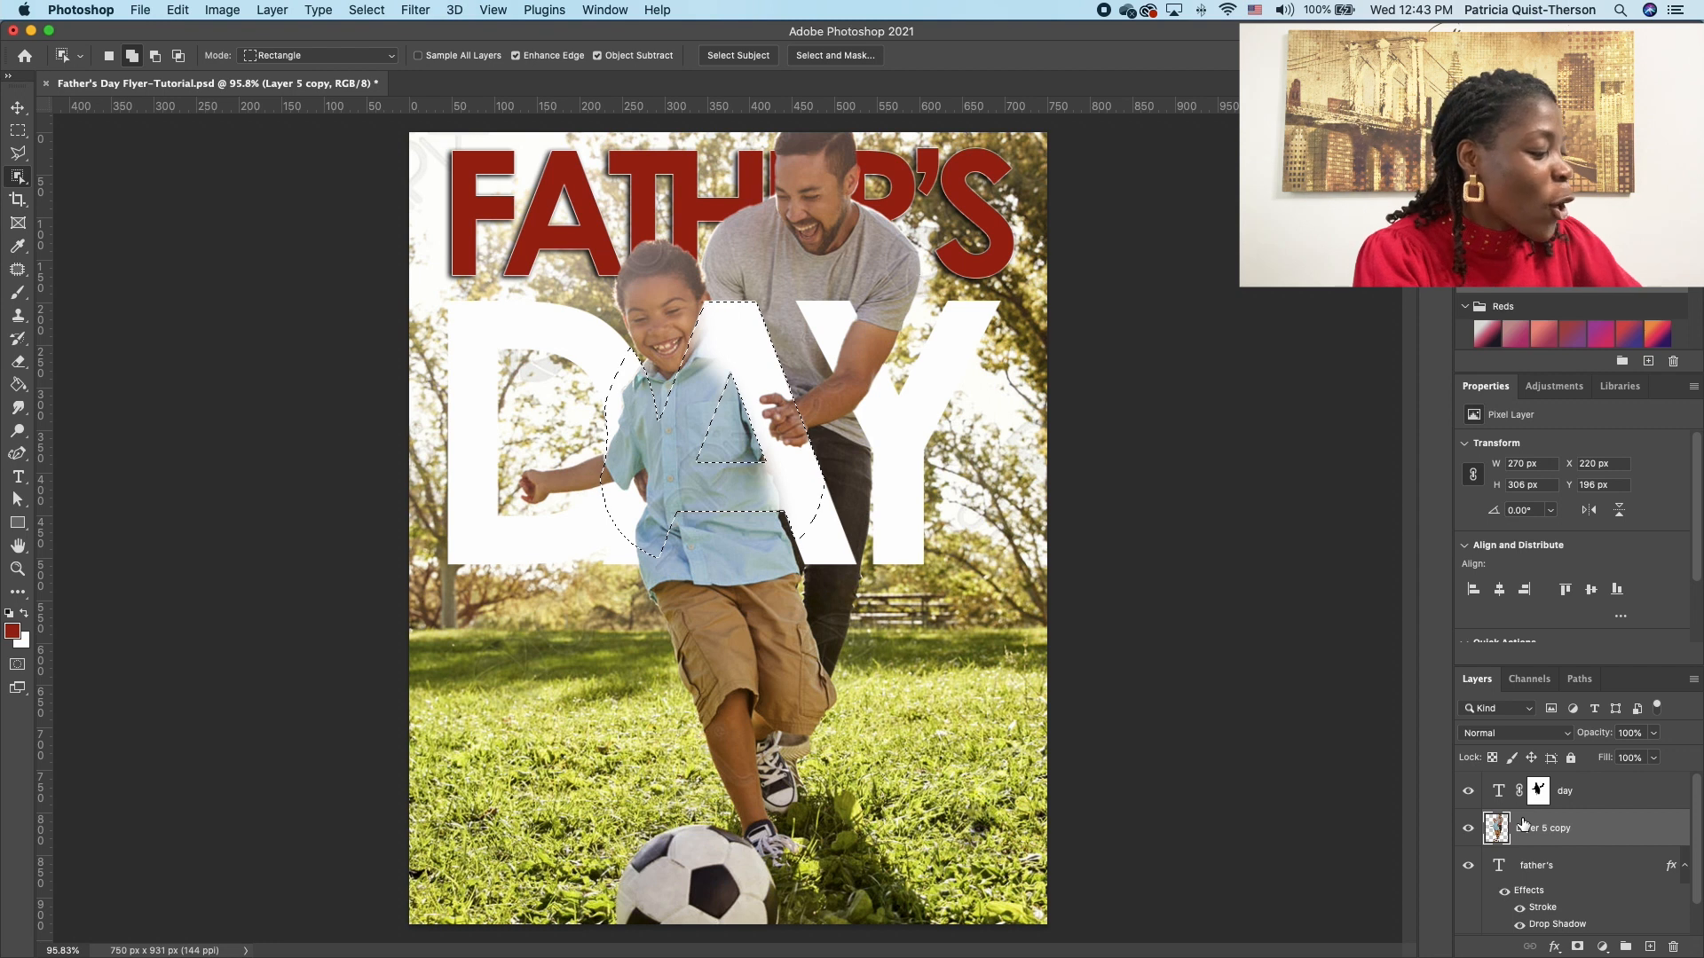
key(super+d)
key(super+shift+d)
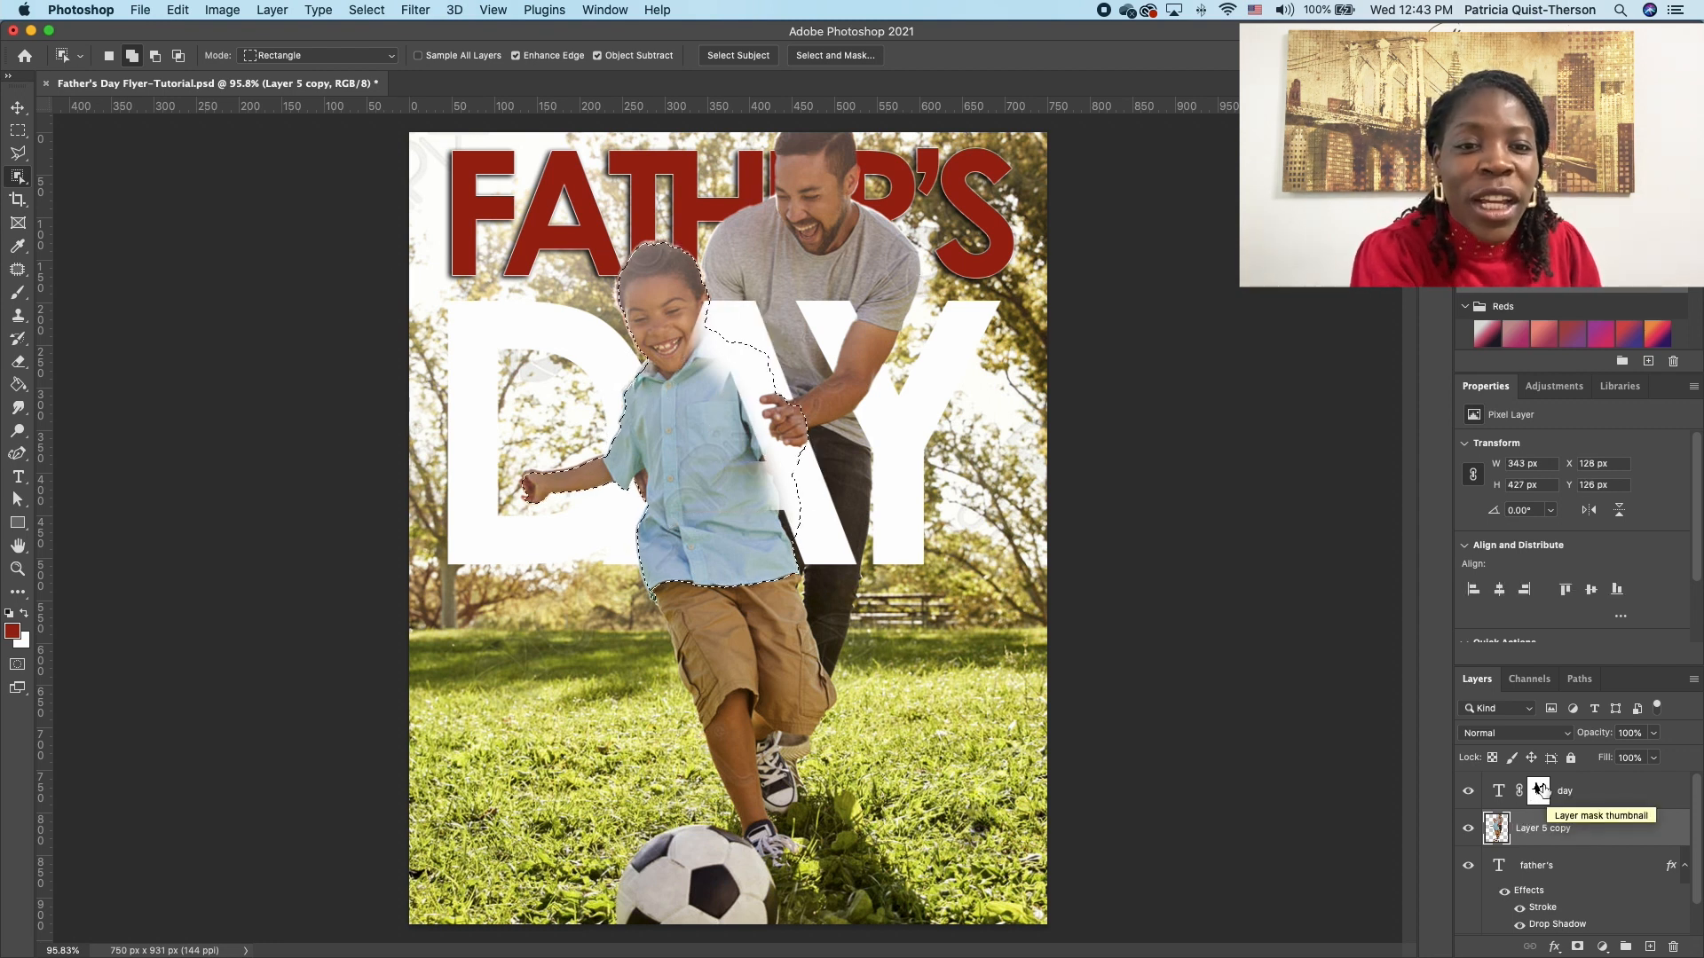
Step: Paint black on the day layer's mask inside the selection to clear the remaining letter parts over the boy's shirt and hand
click(1543, 799)
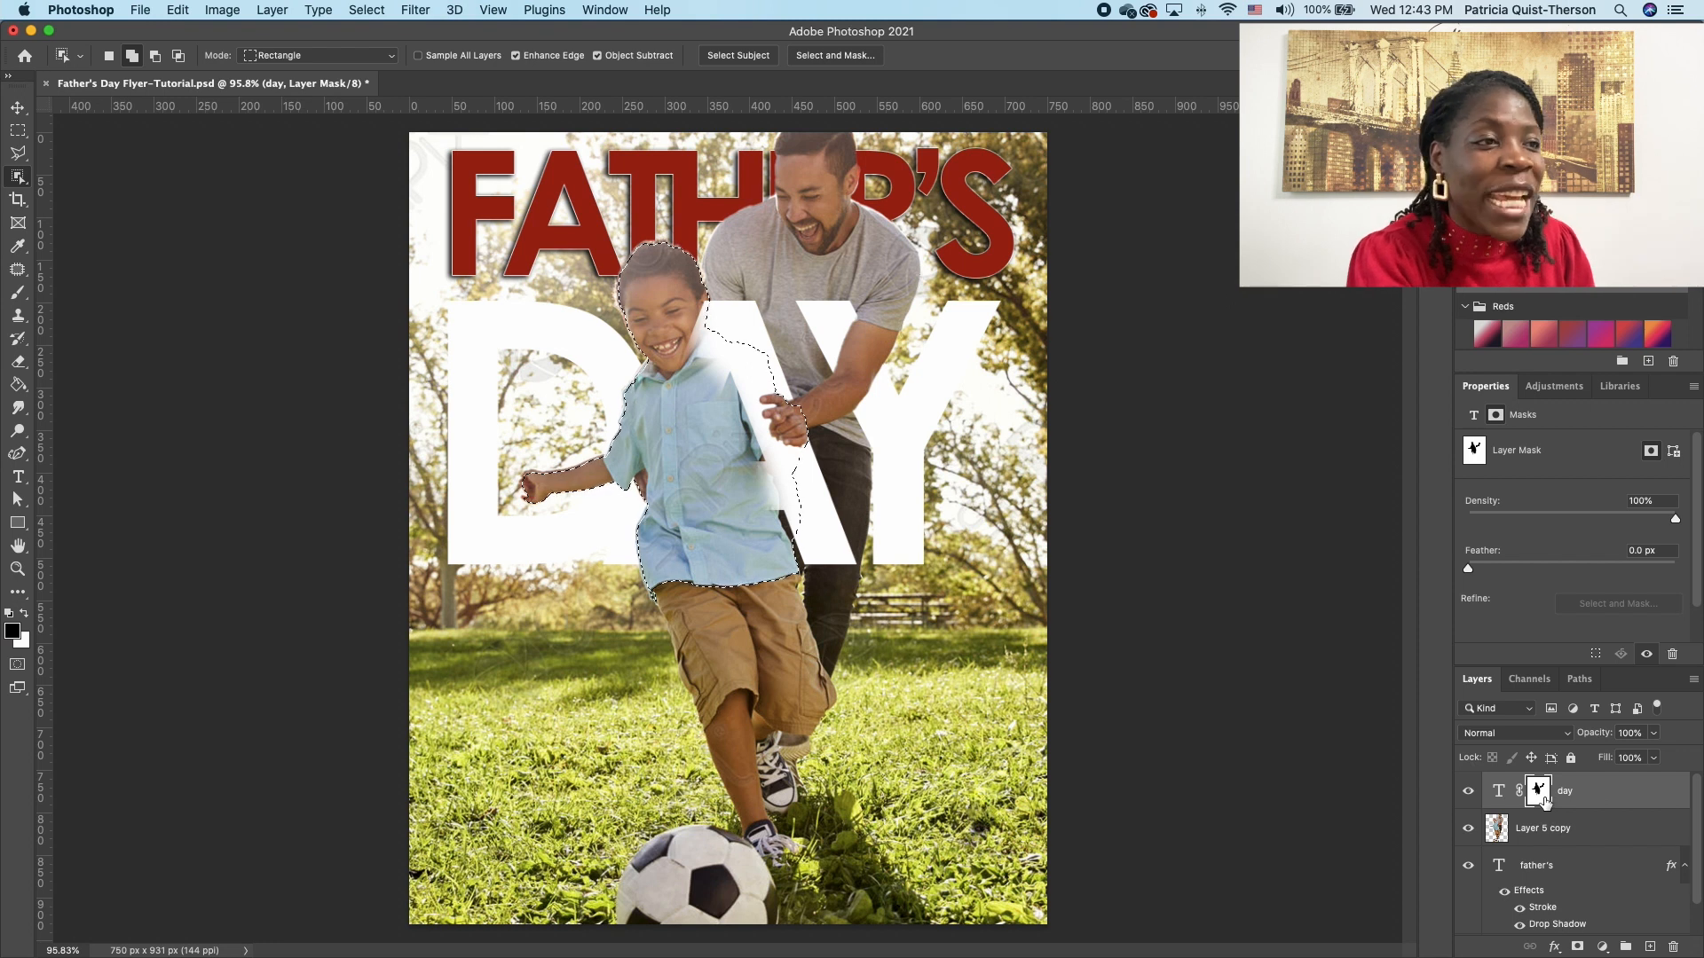
click(24, 298)
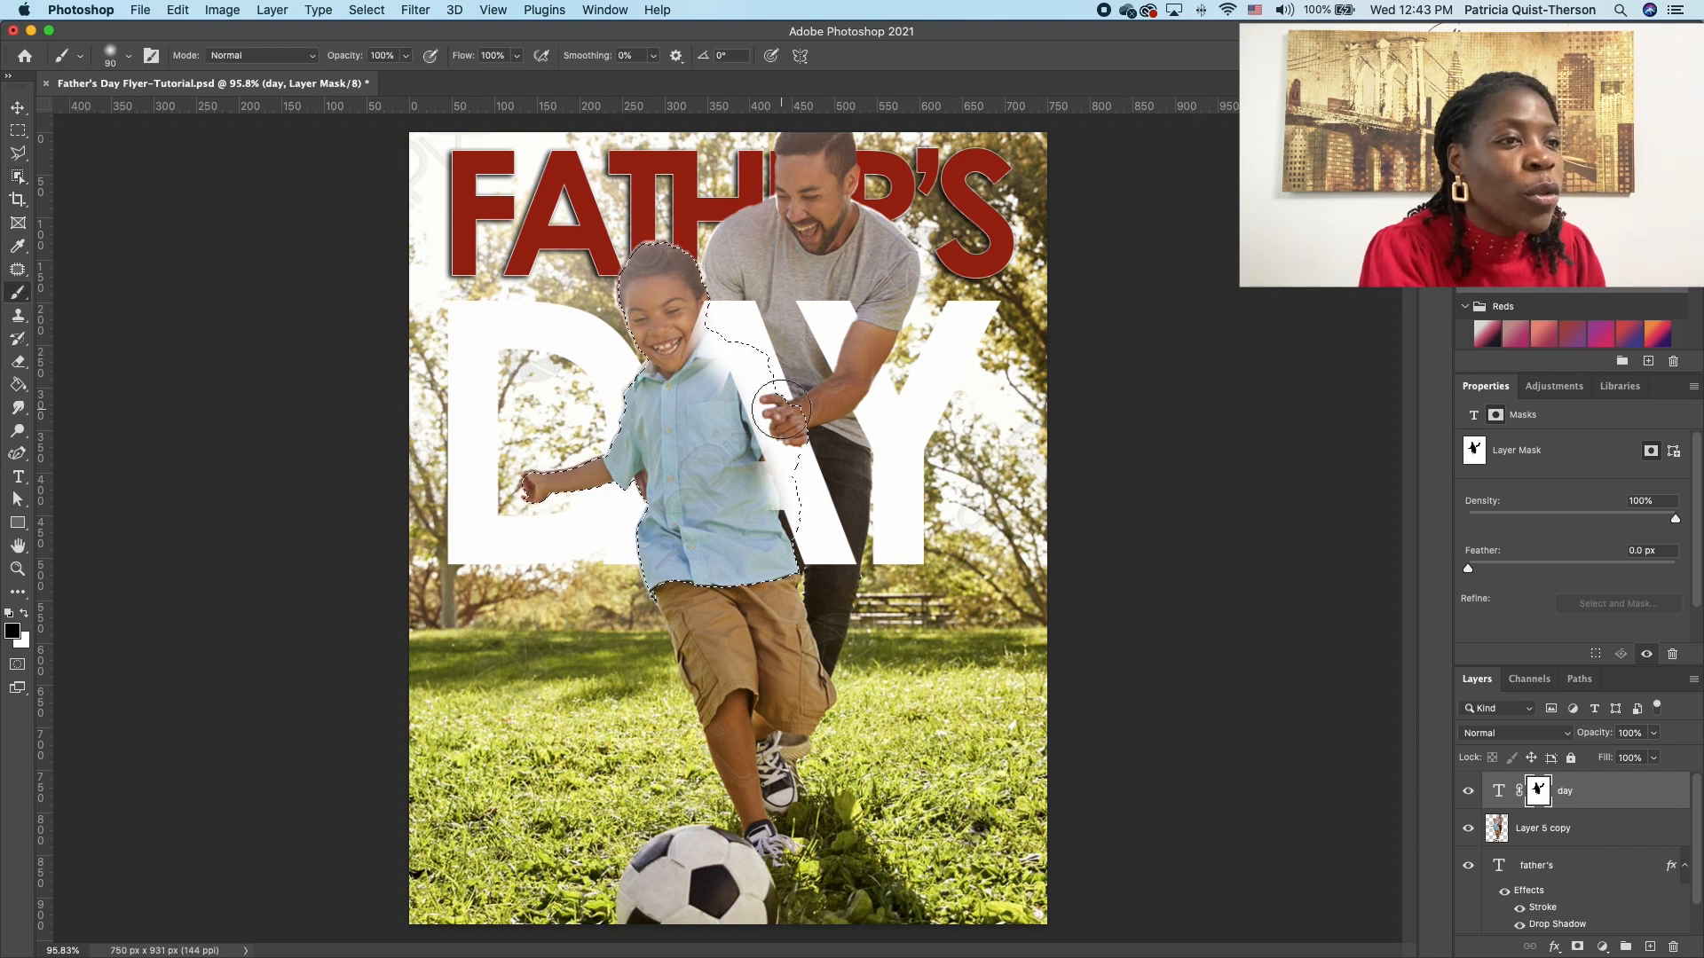
mouse_move(620, 228)
mouse_down()
mouse_move(800, 546)
mouse_move(788, 509)
mouse_move(788, 591)
mouse_up()
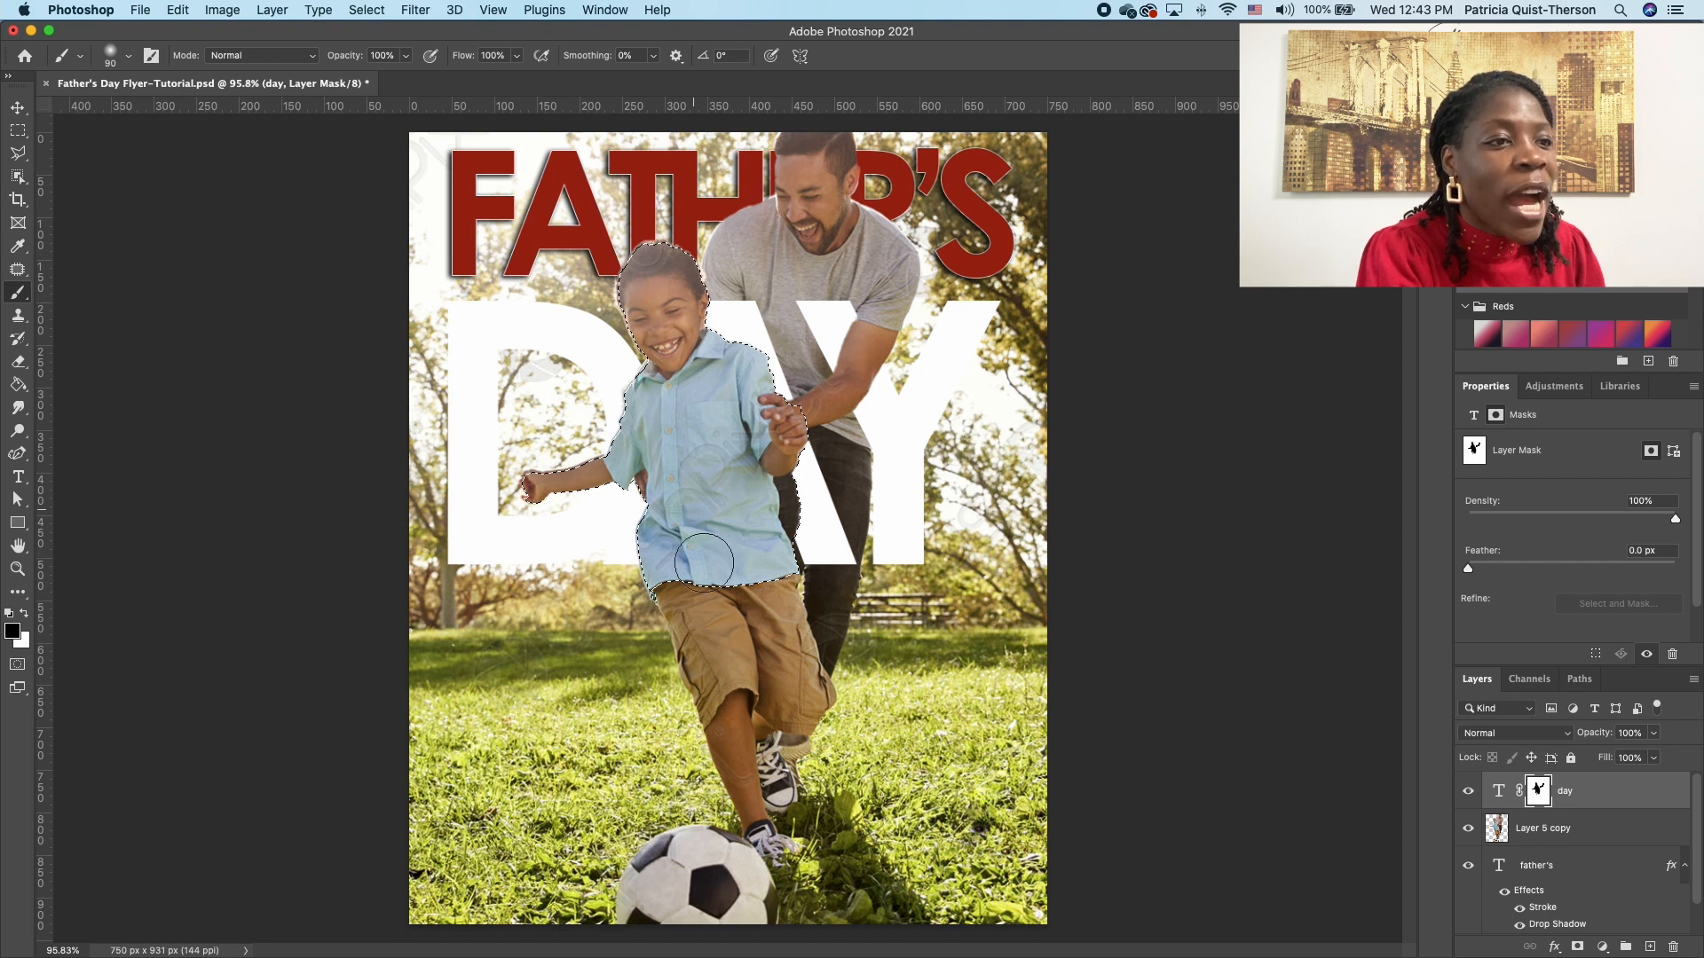
scroll(816, 515, up, 5)
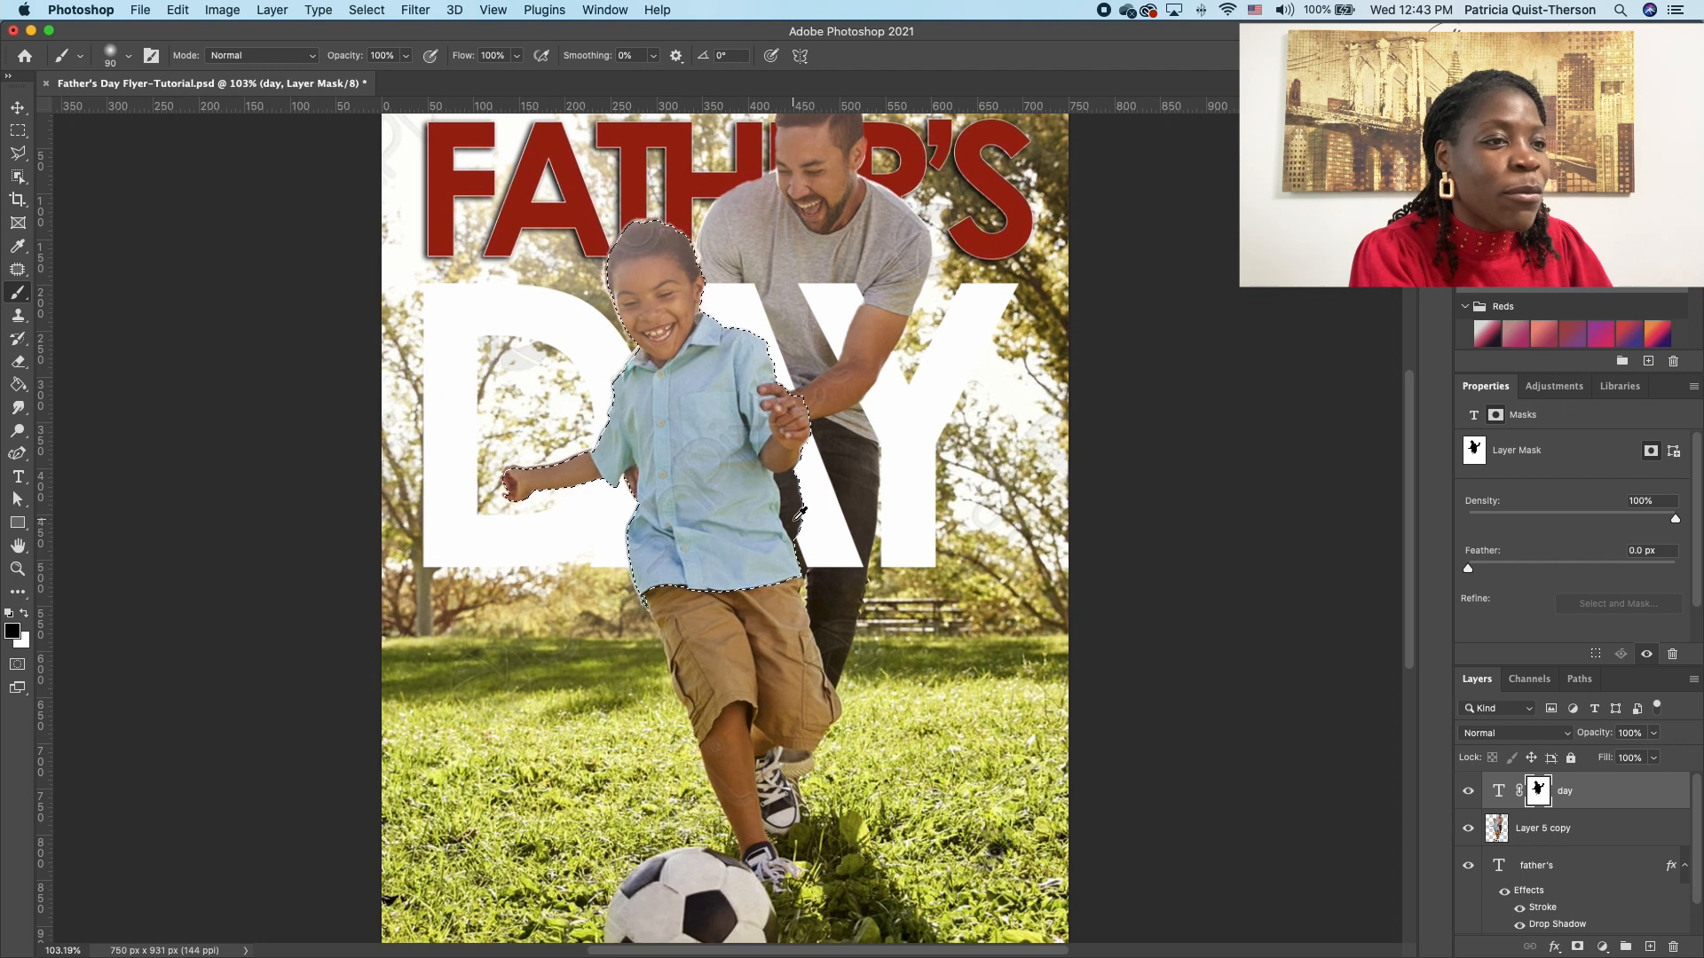
scroll(799, 502, up, 1)
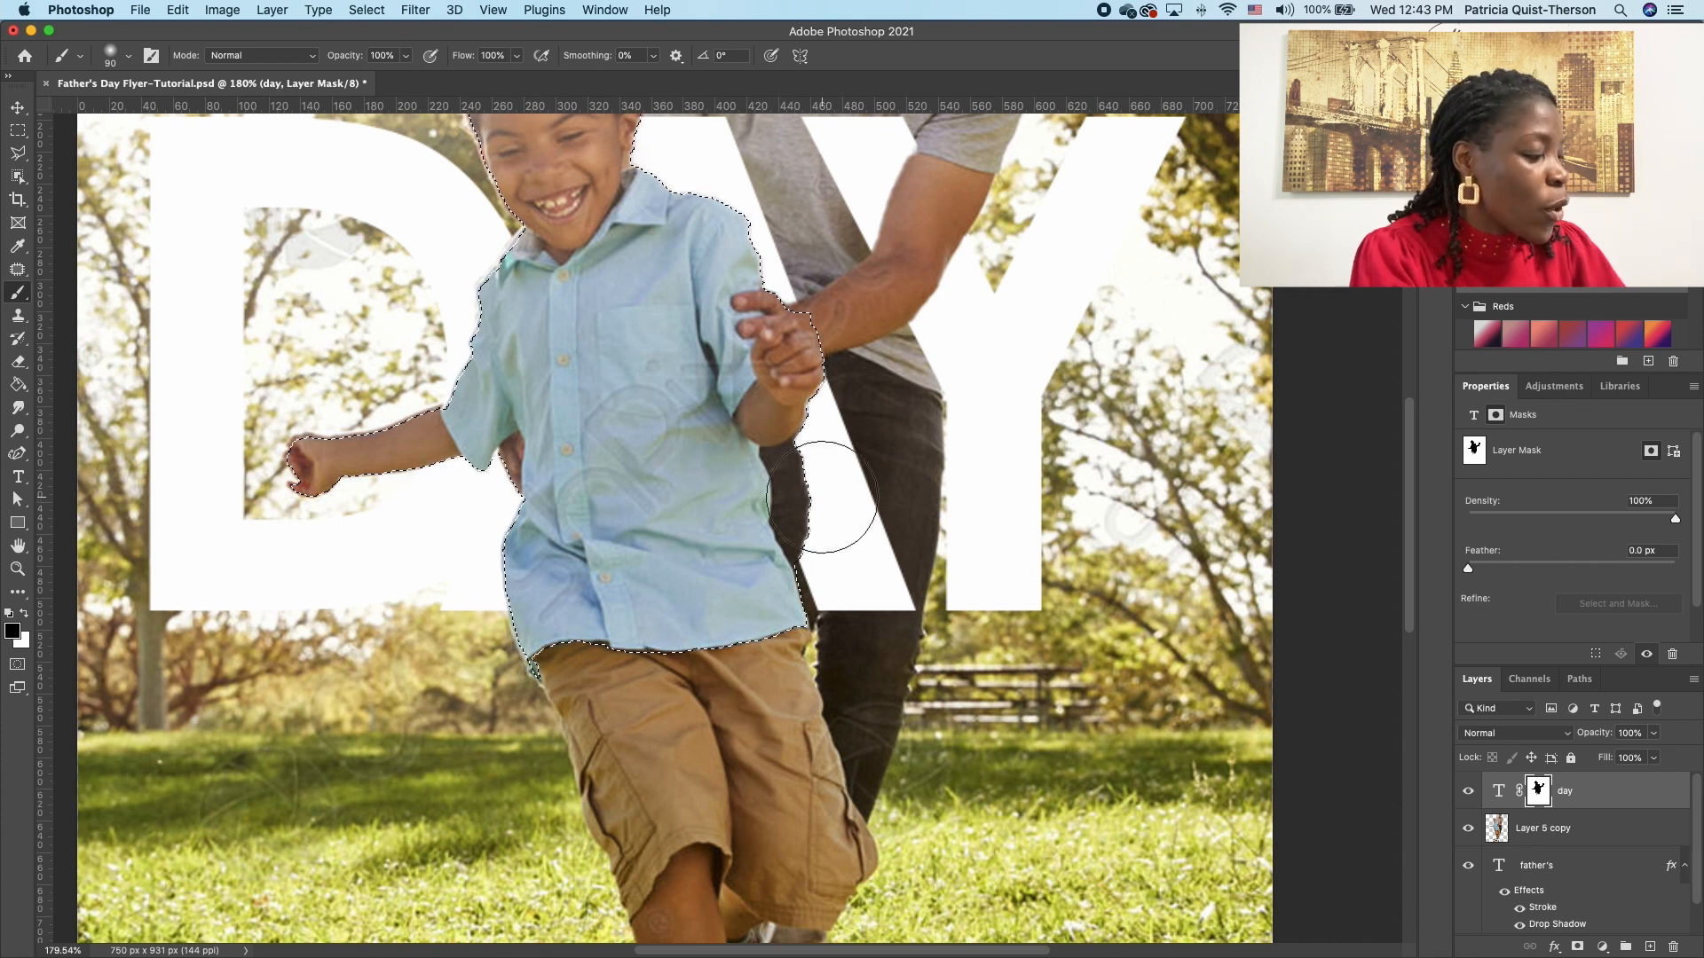
Step: Drop the current selection and outline the missing part of the A's leg beside the boy's shirt with the Polygonal Lasso
key(super+d)
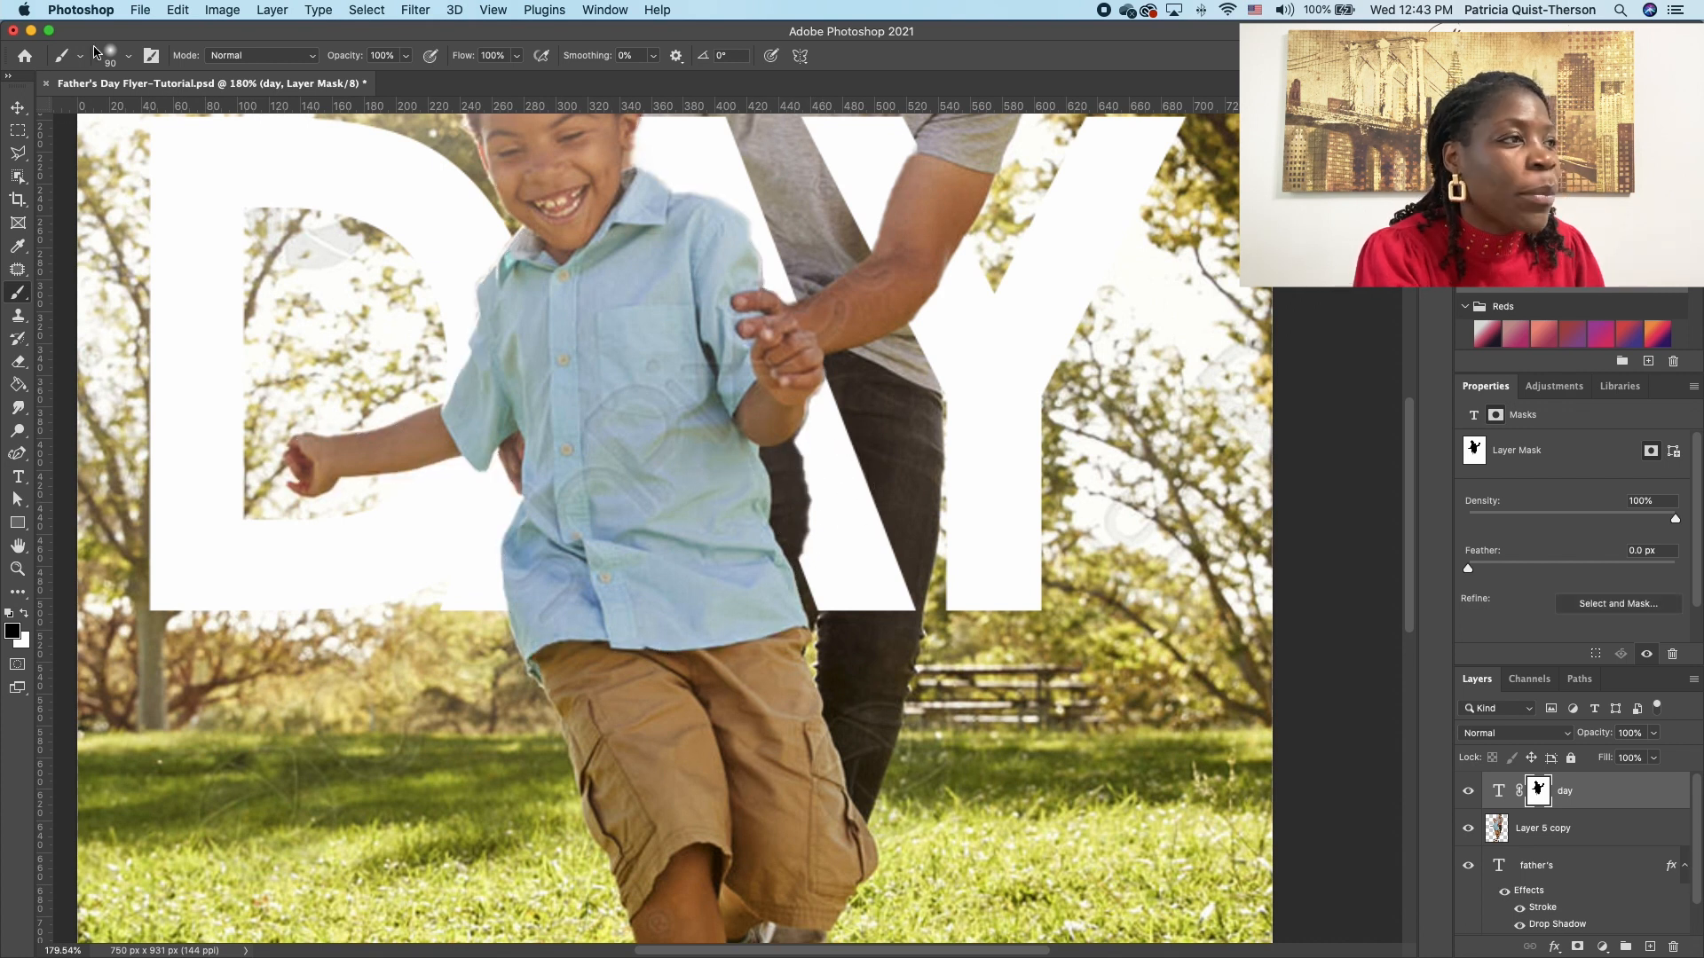
click(18, 155)
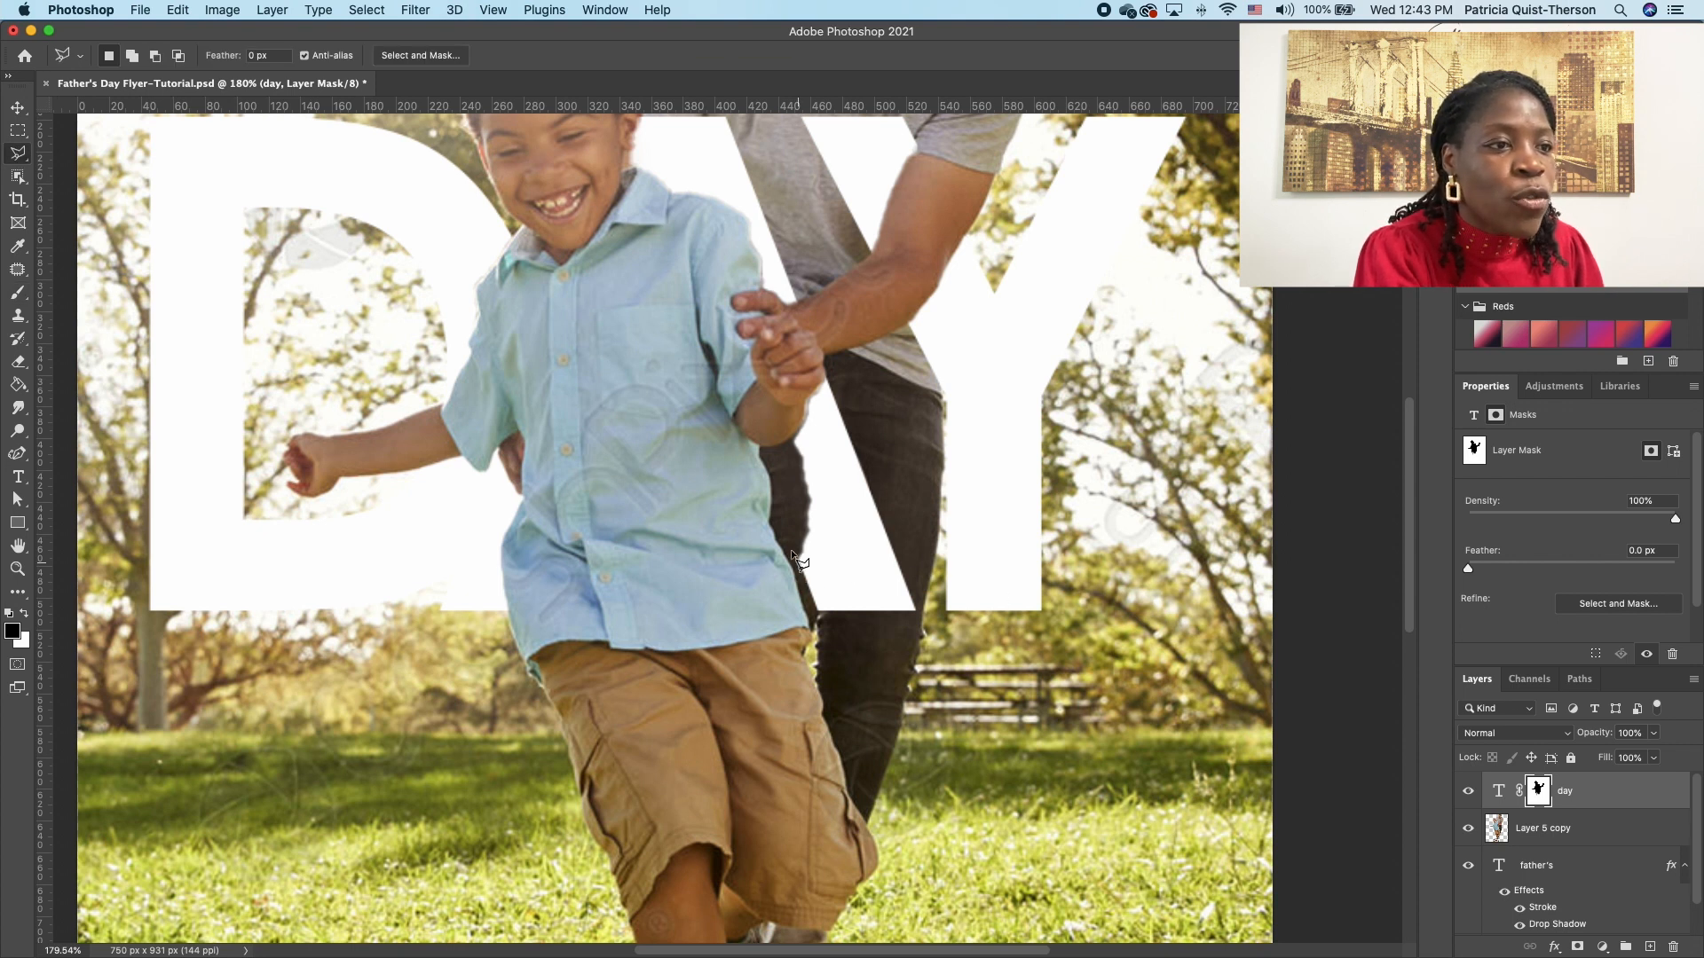
click(794, 436)
click(830, 515)
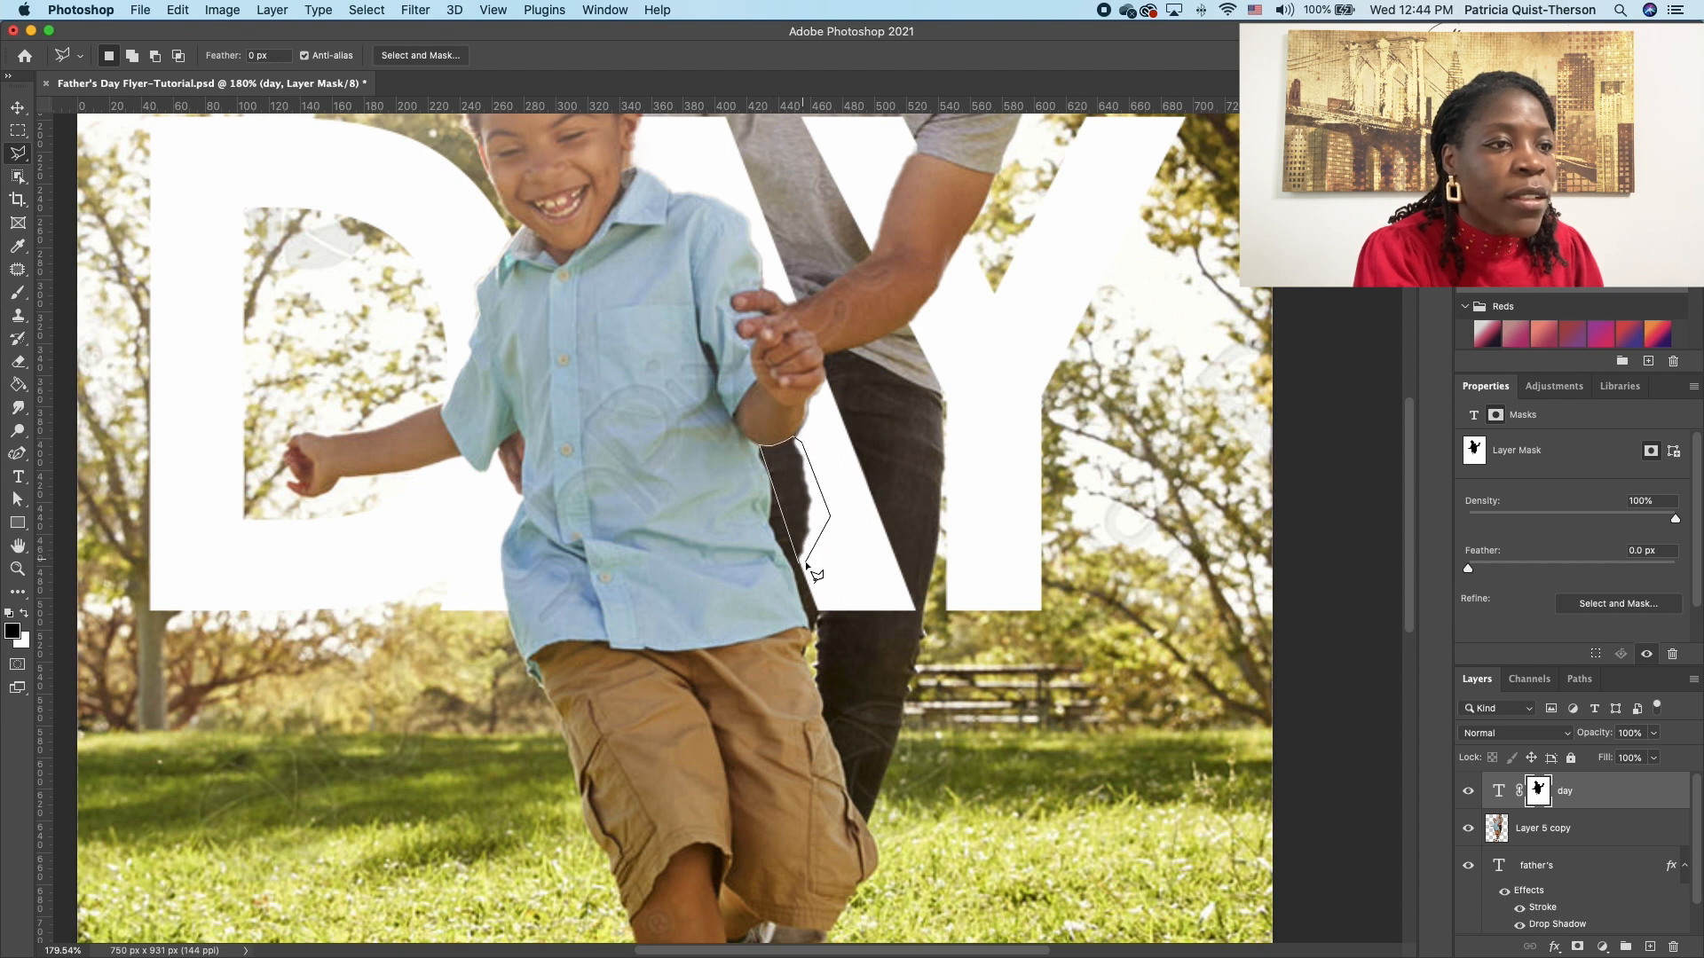
click(801, 562)
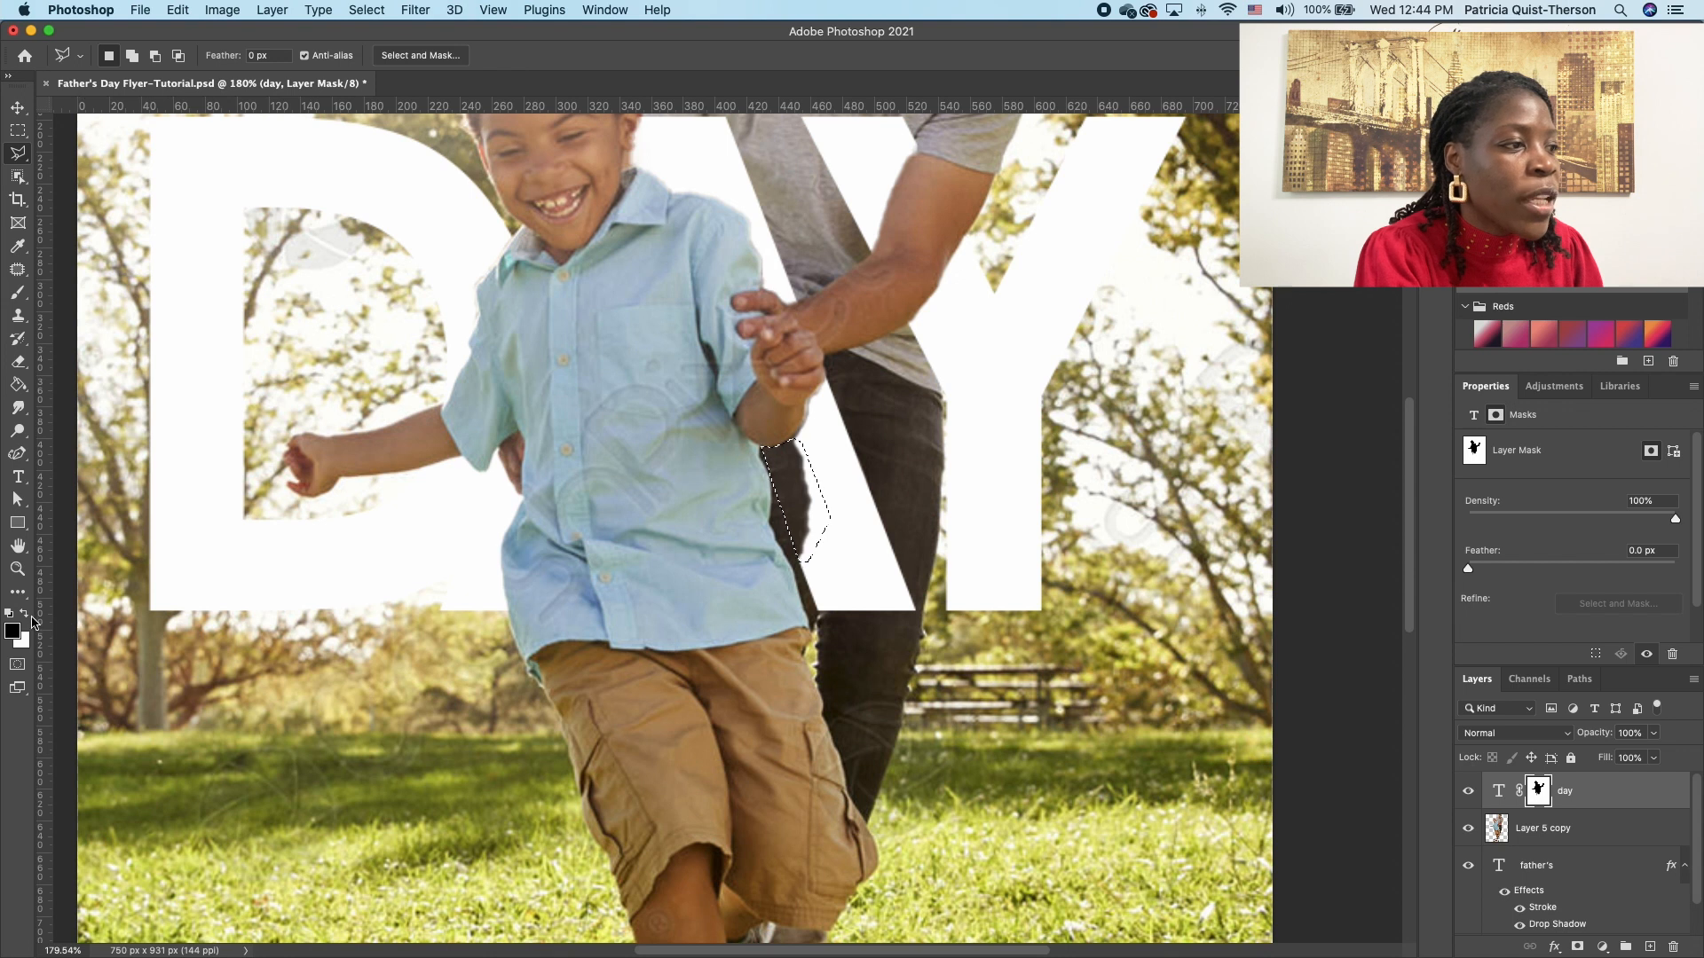
Step: Paint white on the day layer's mask inside the selection to restore the A's leg, and deselect
click(24, 612)
click(18, 292)
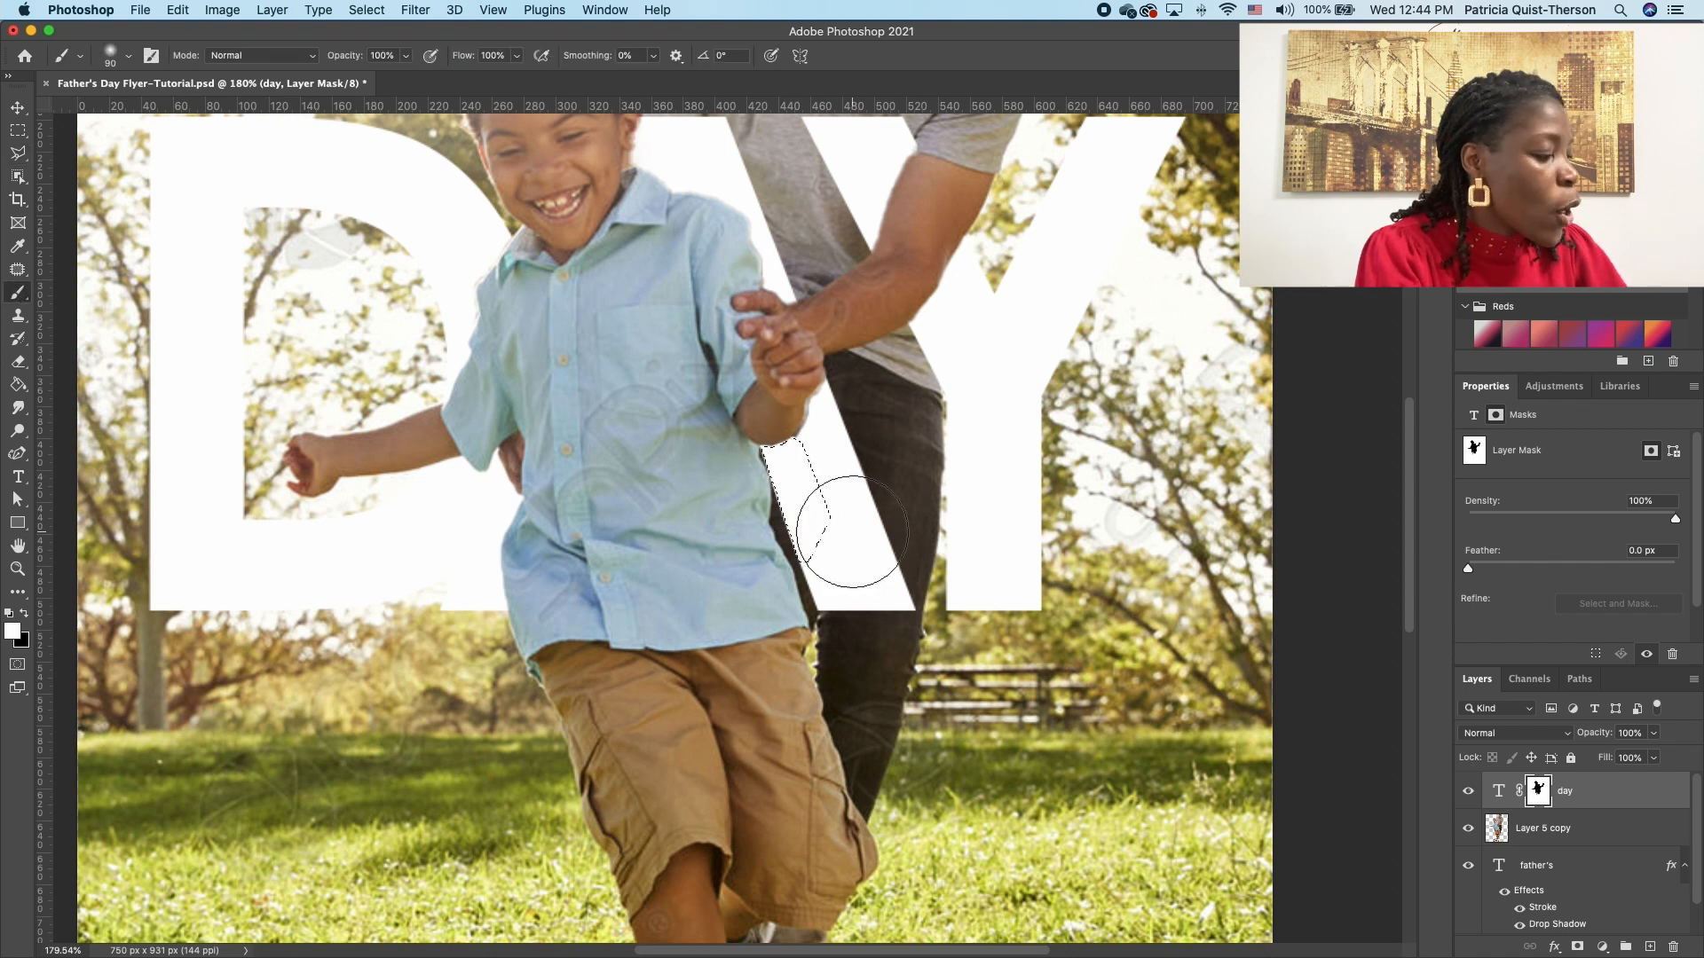
drag(837, 533, 867, 551)
key(ctrl+d)
scroll(884, 558, down, 8)
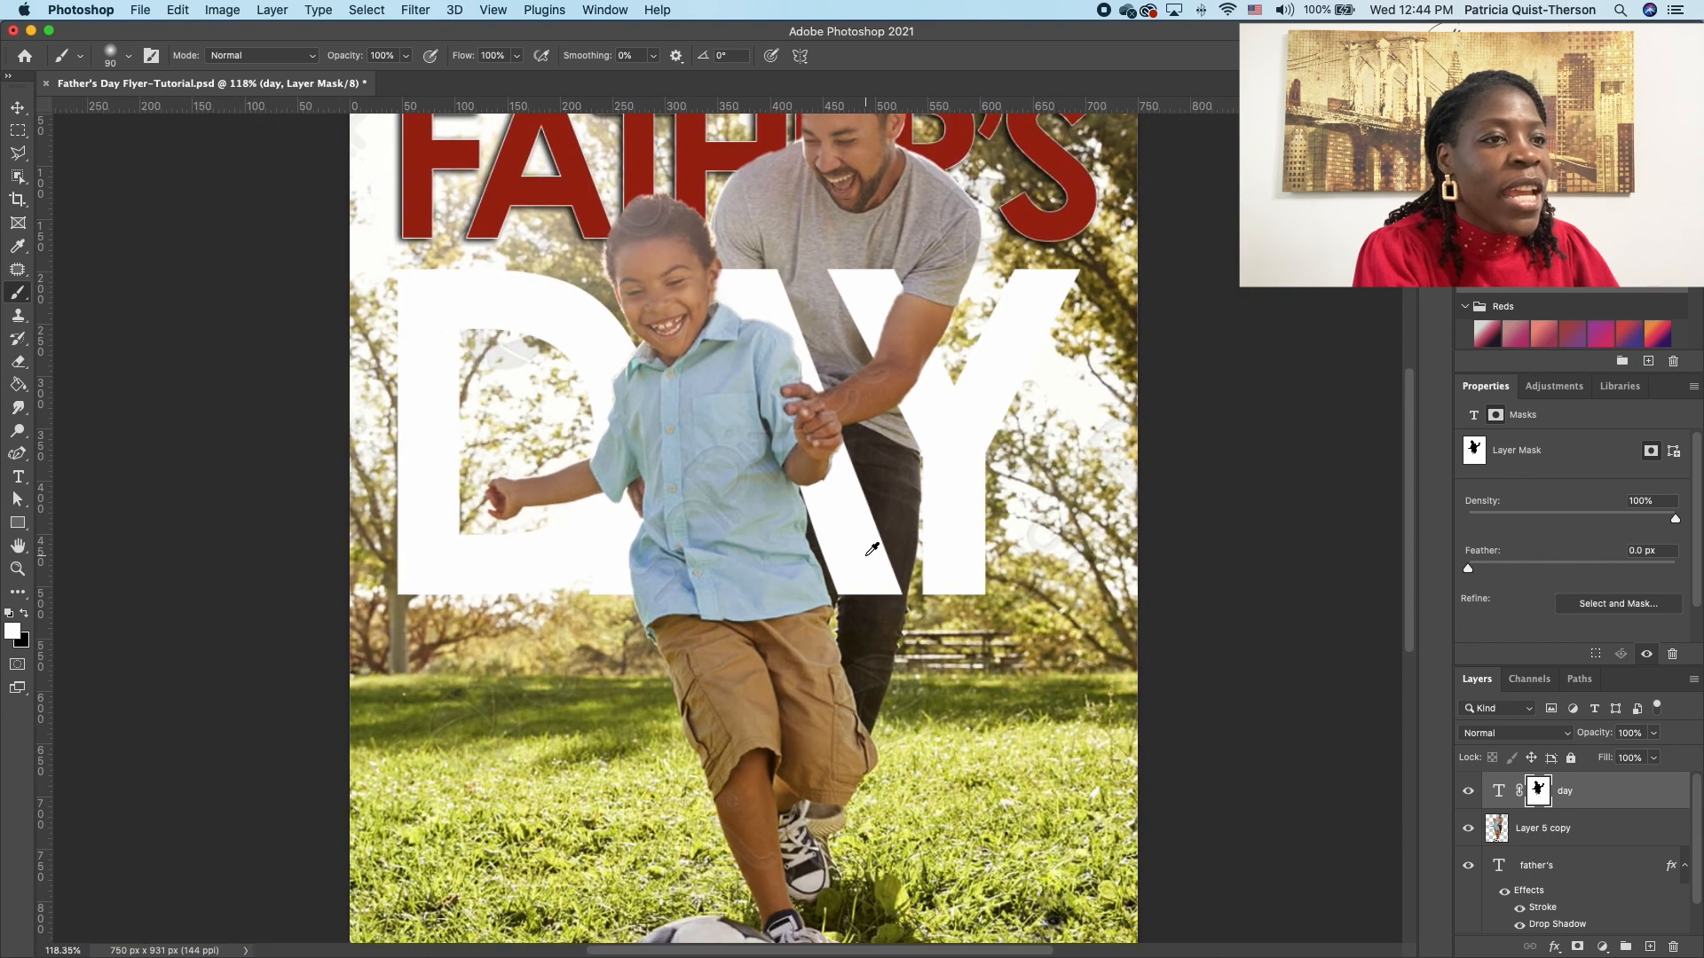
scroll(868, 553, down, 1)
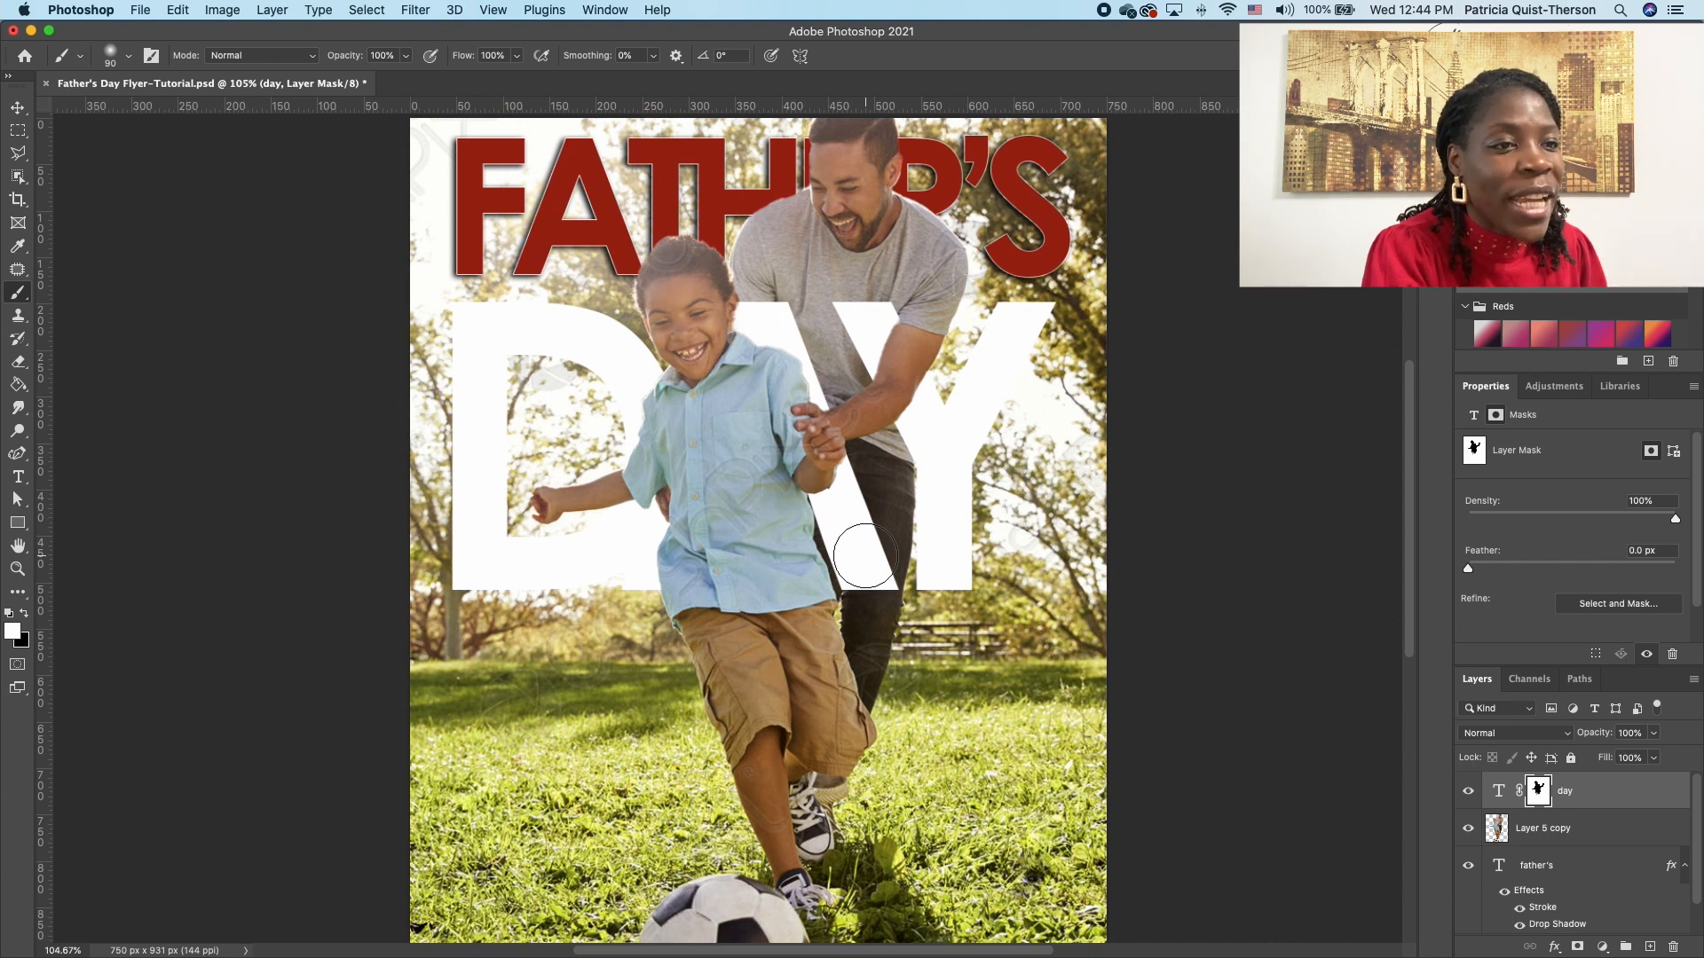
Step: Duplicate the masked day text layer and delete the layer mask from the original day layer
click(18, 107)
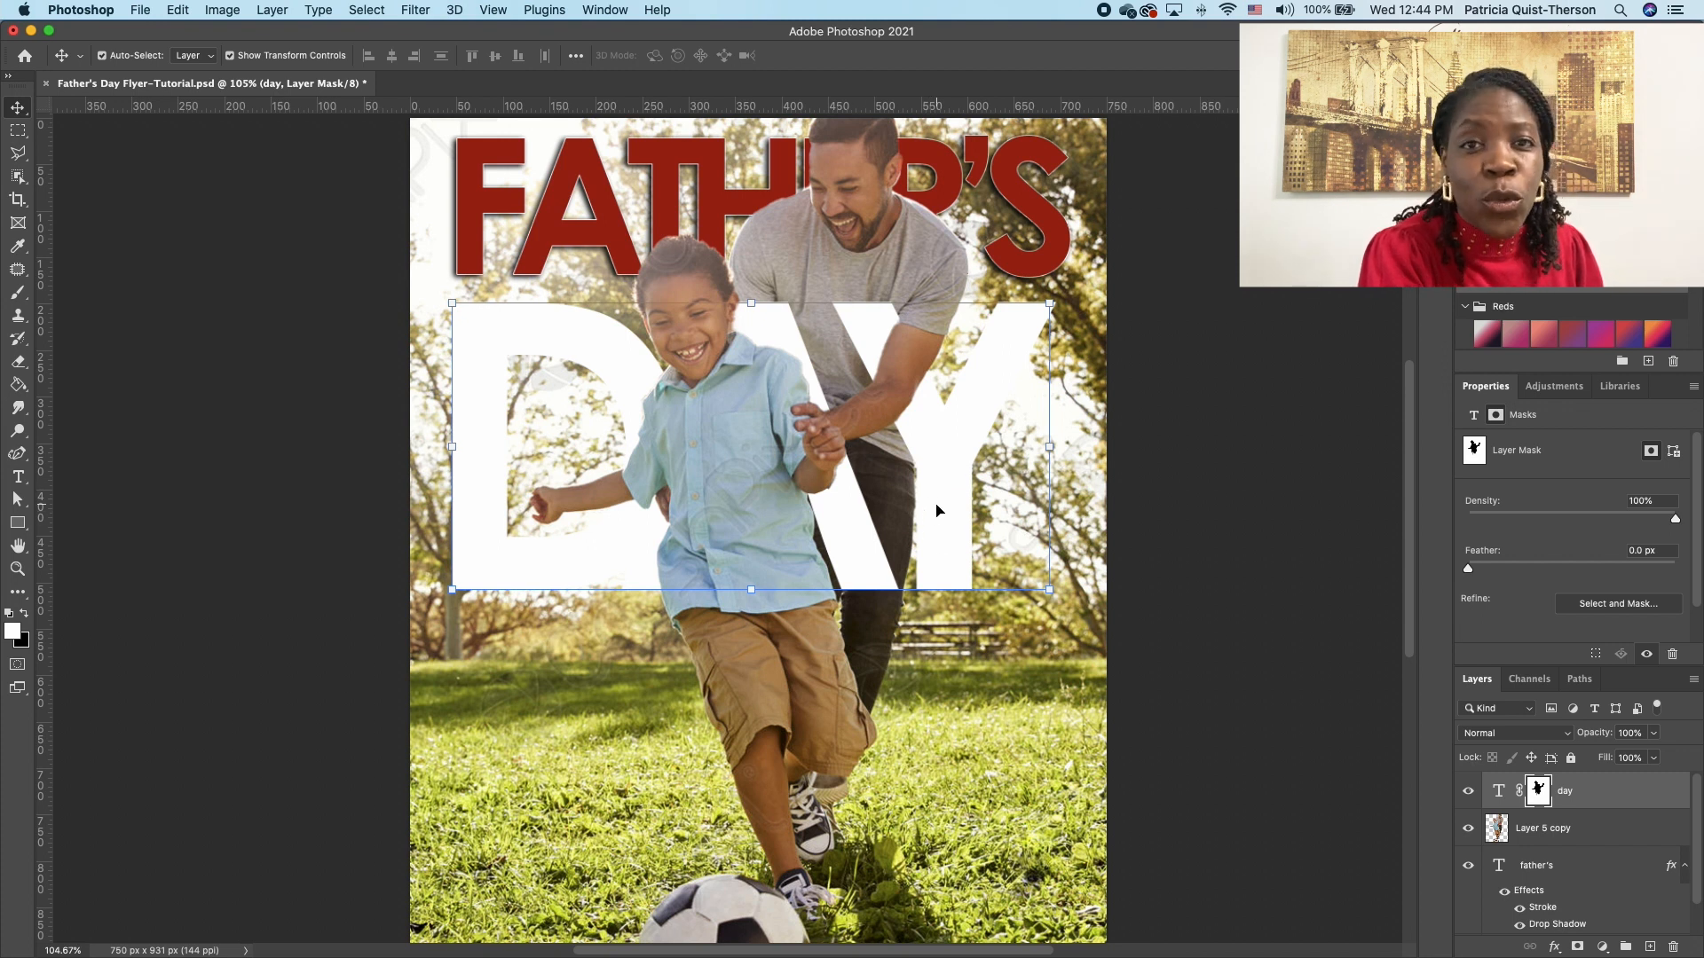
click(1598, 790)
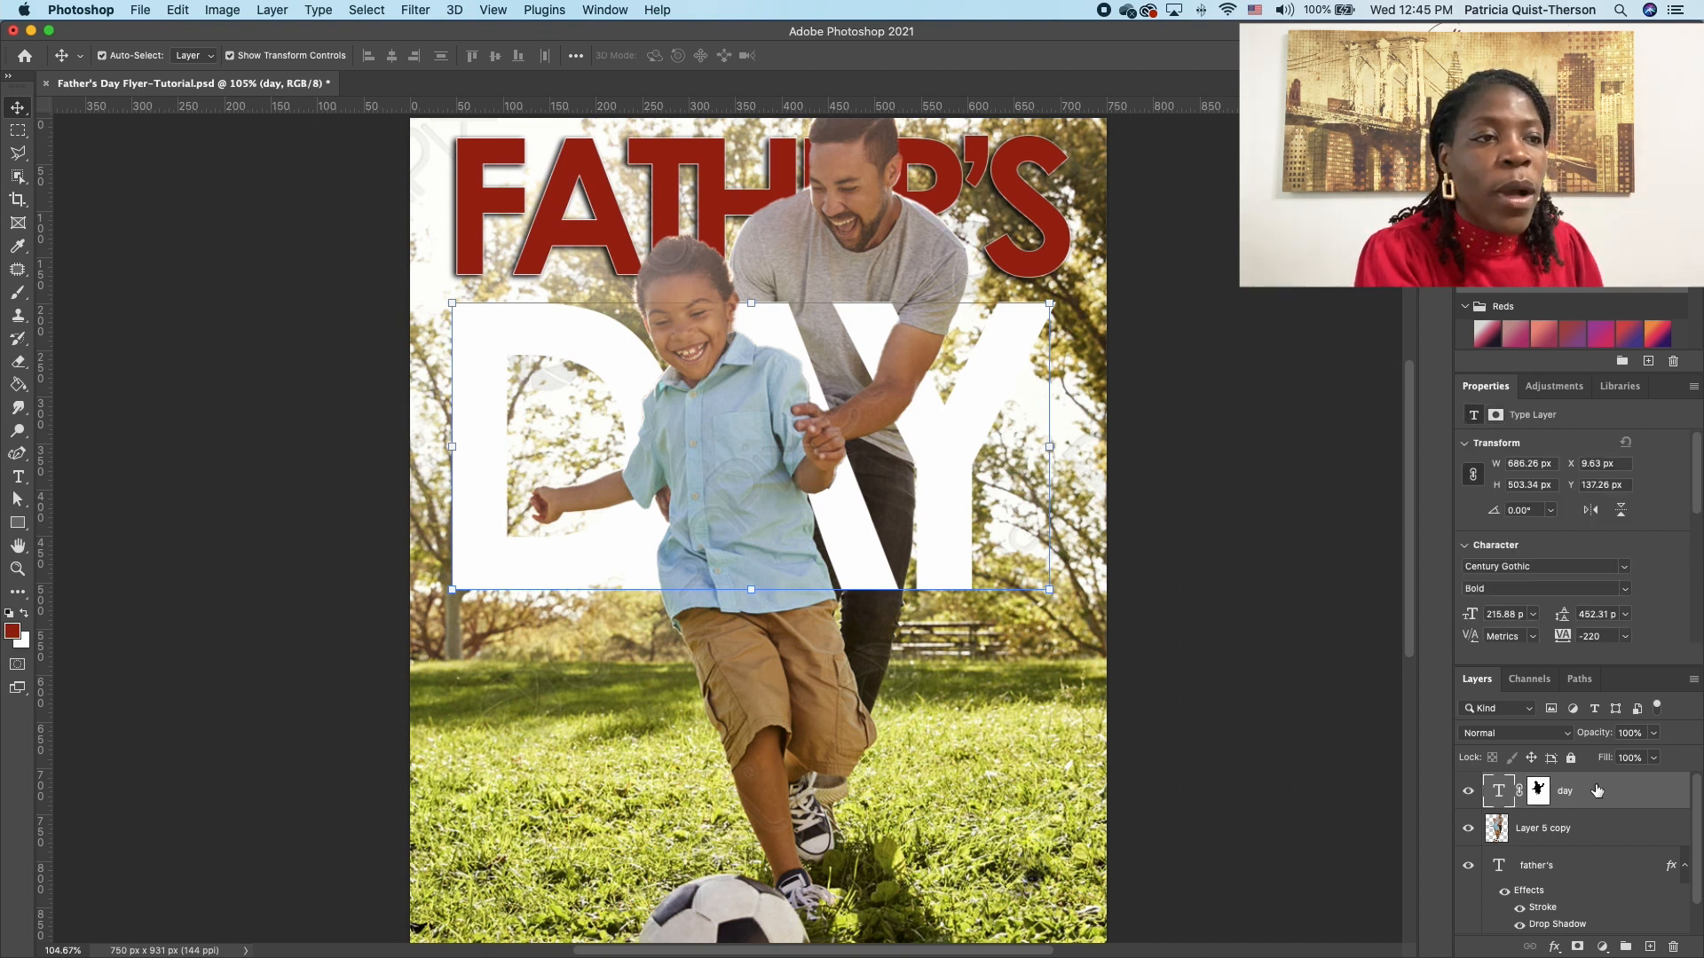
key(super+j)
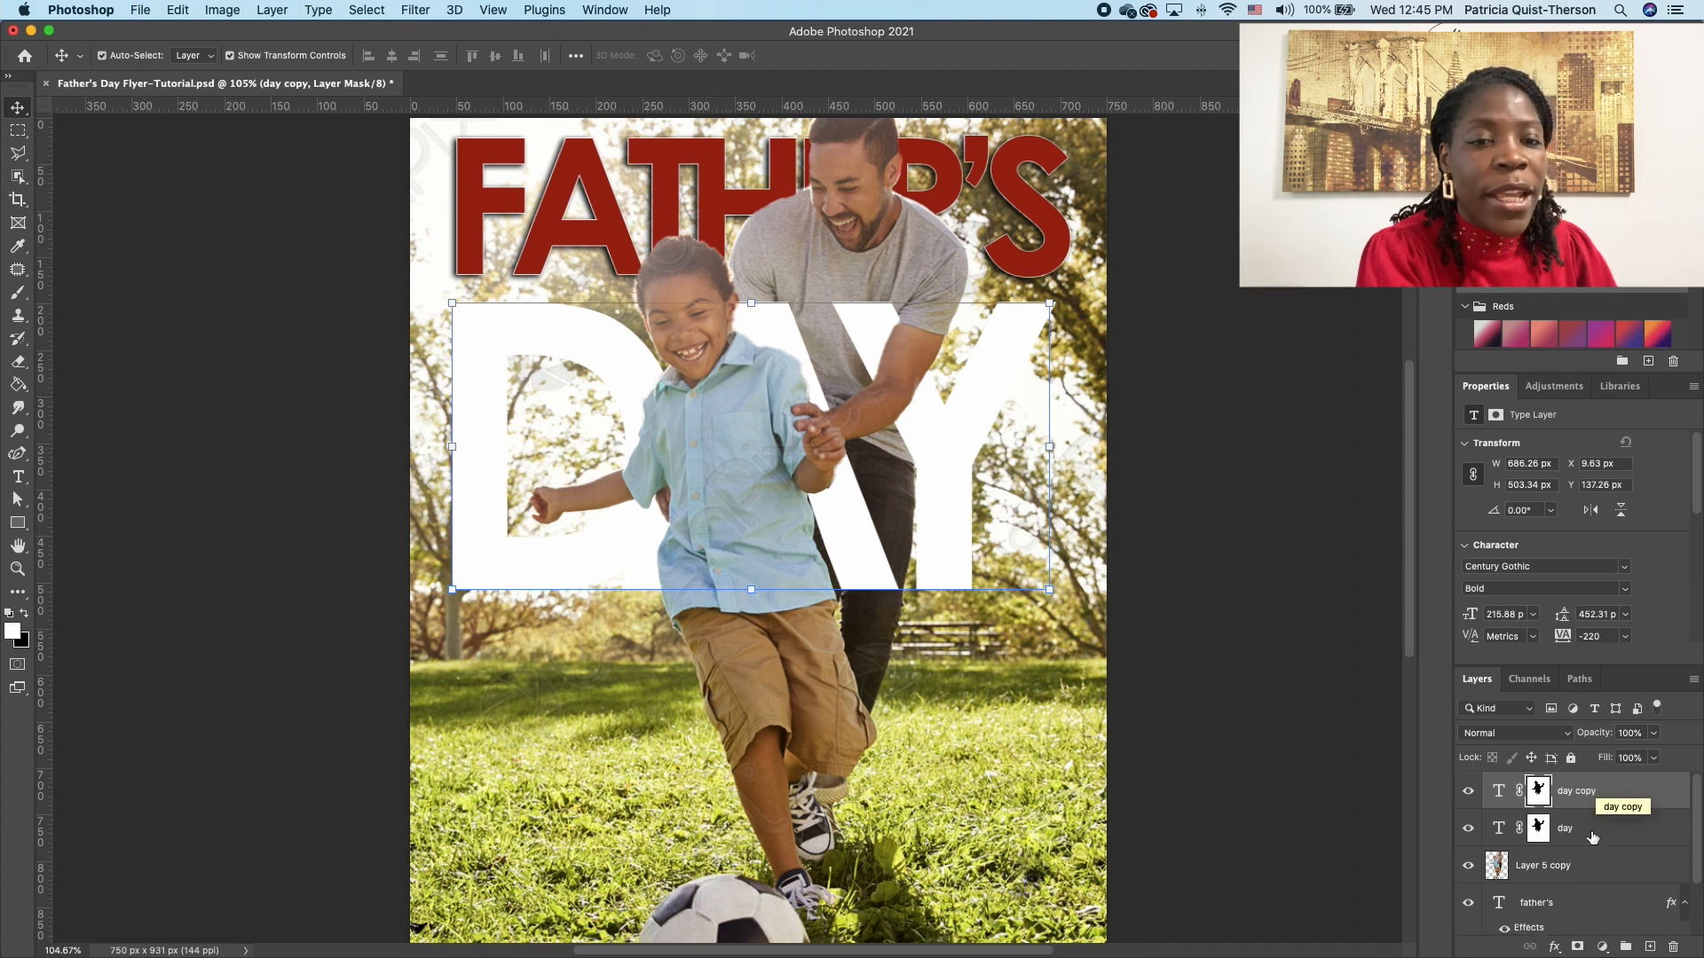
right_click(1541, 829)
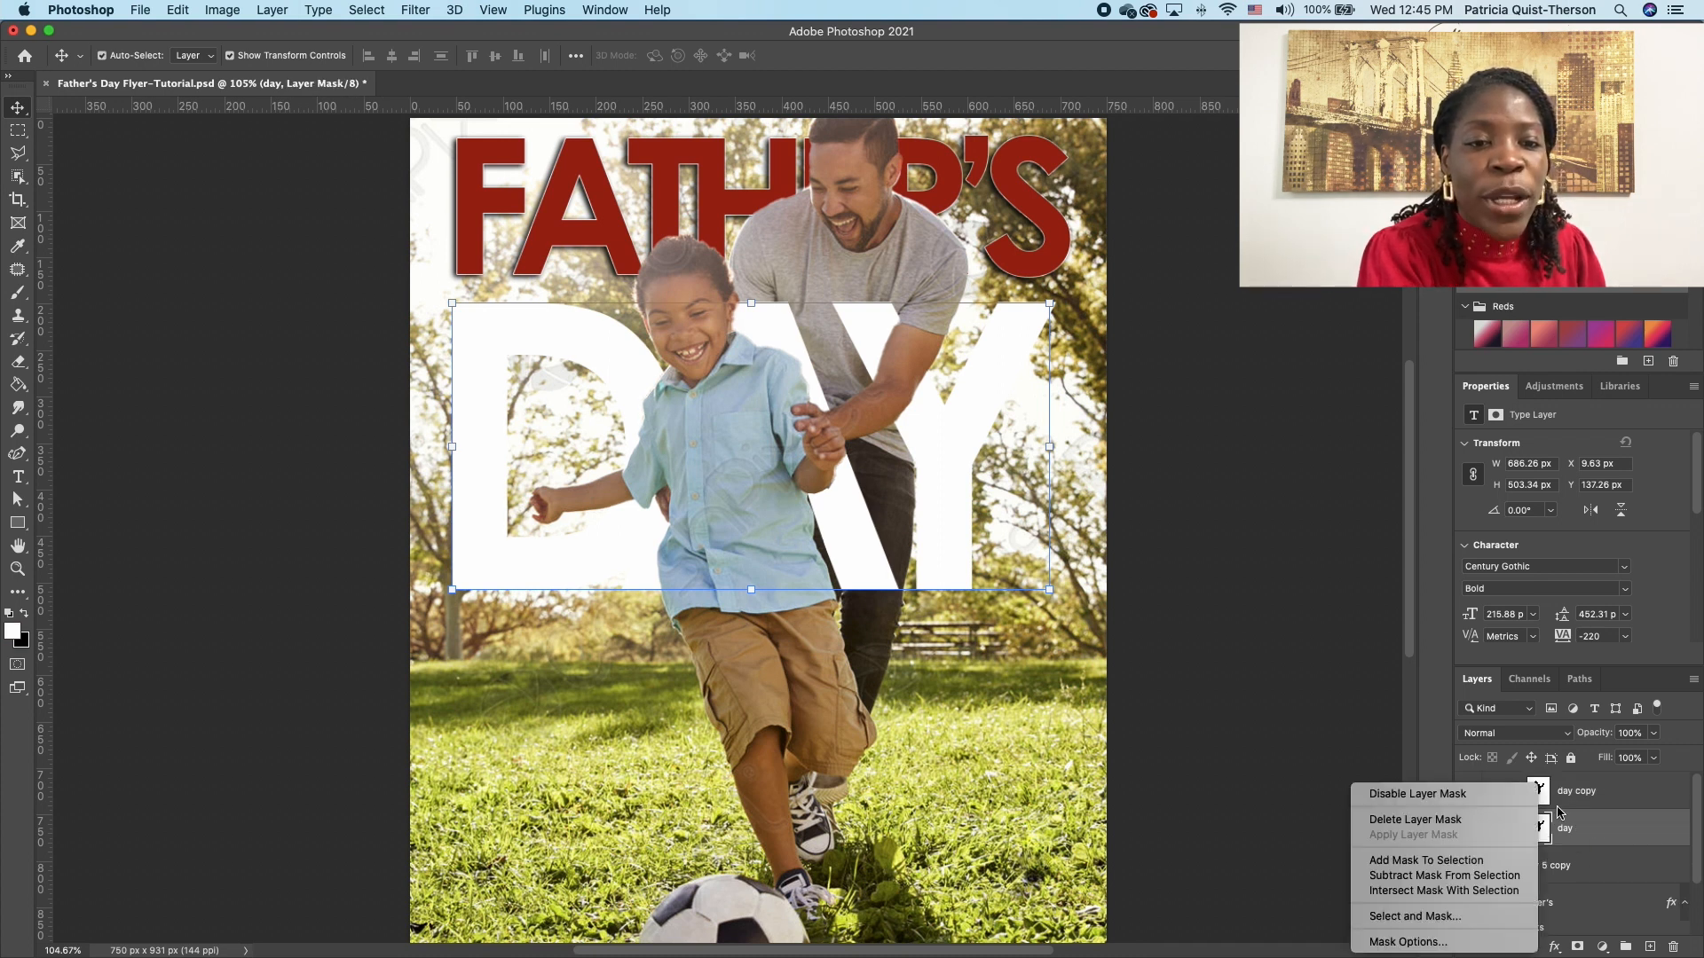
click(1435, 821)
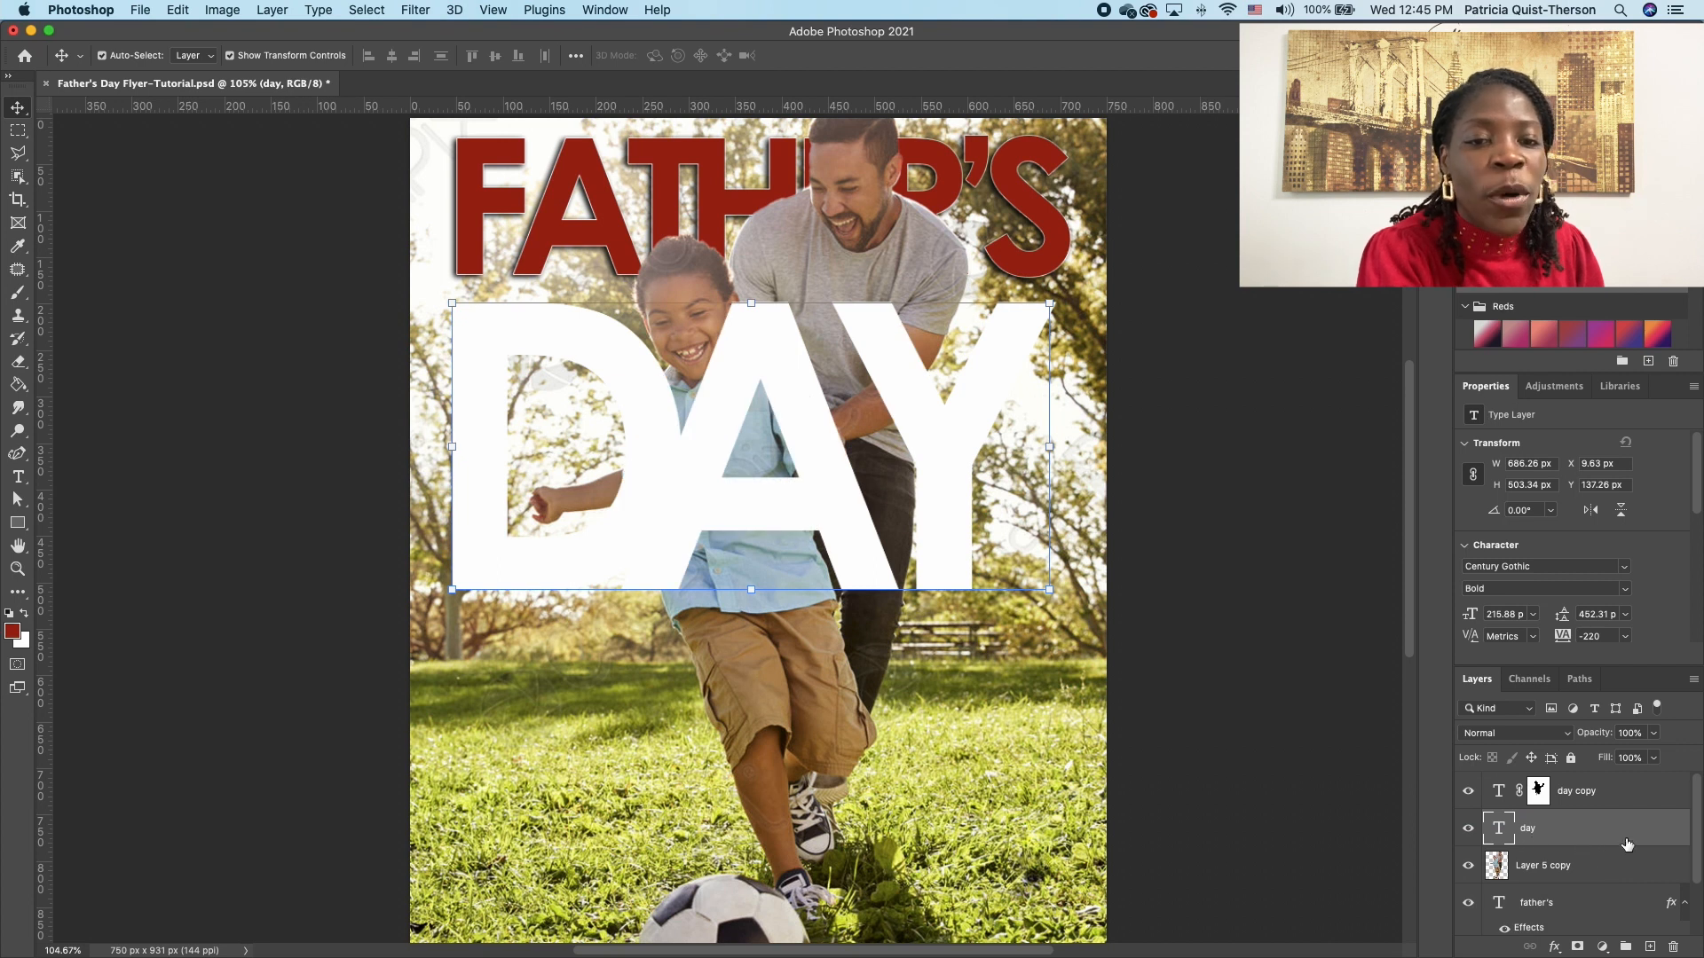
Step: Add a Drop Shadow to the unmasked day layer and convert it to a smart object
double_click(1675, 827)
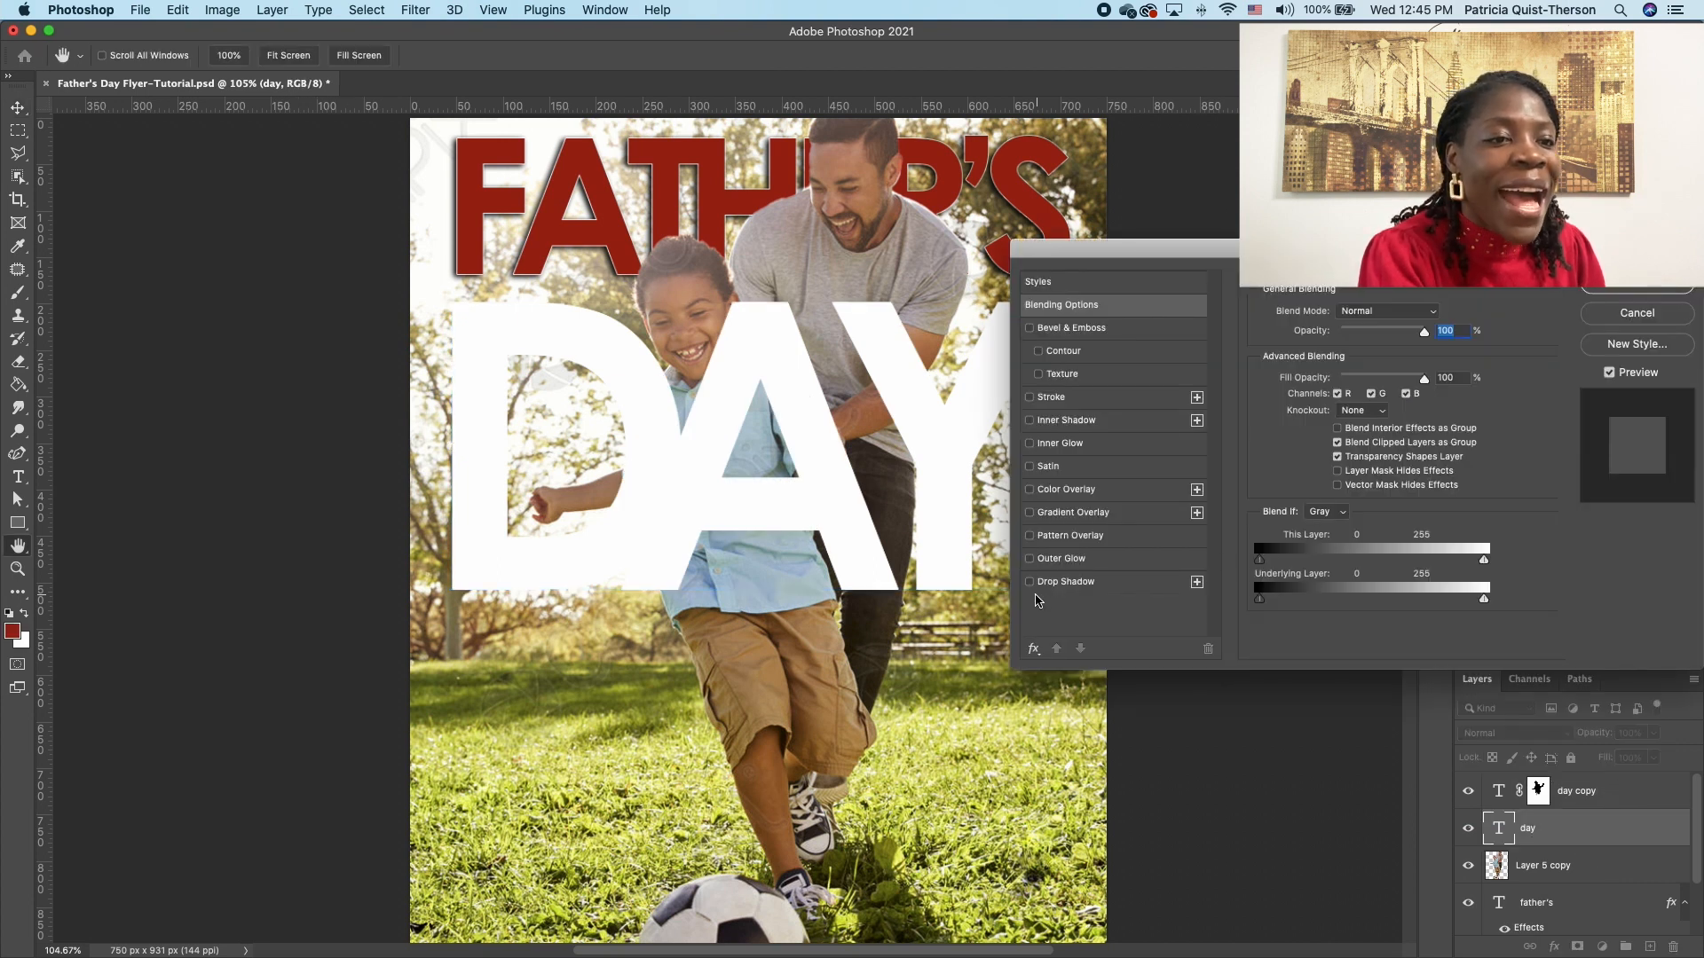
click(1031, 583)
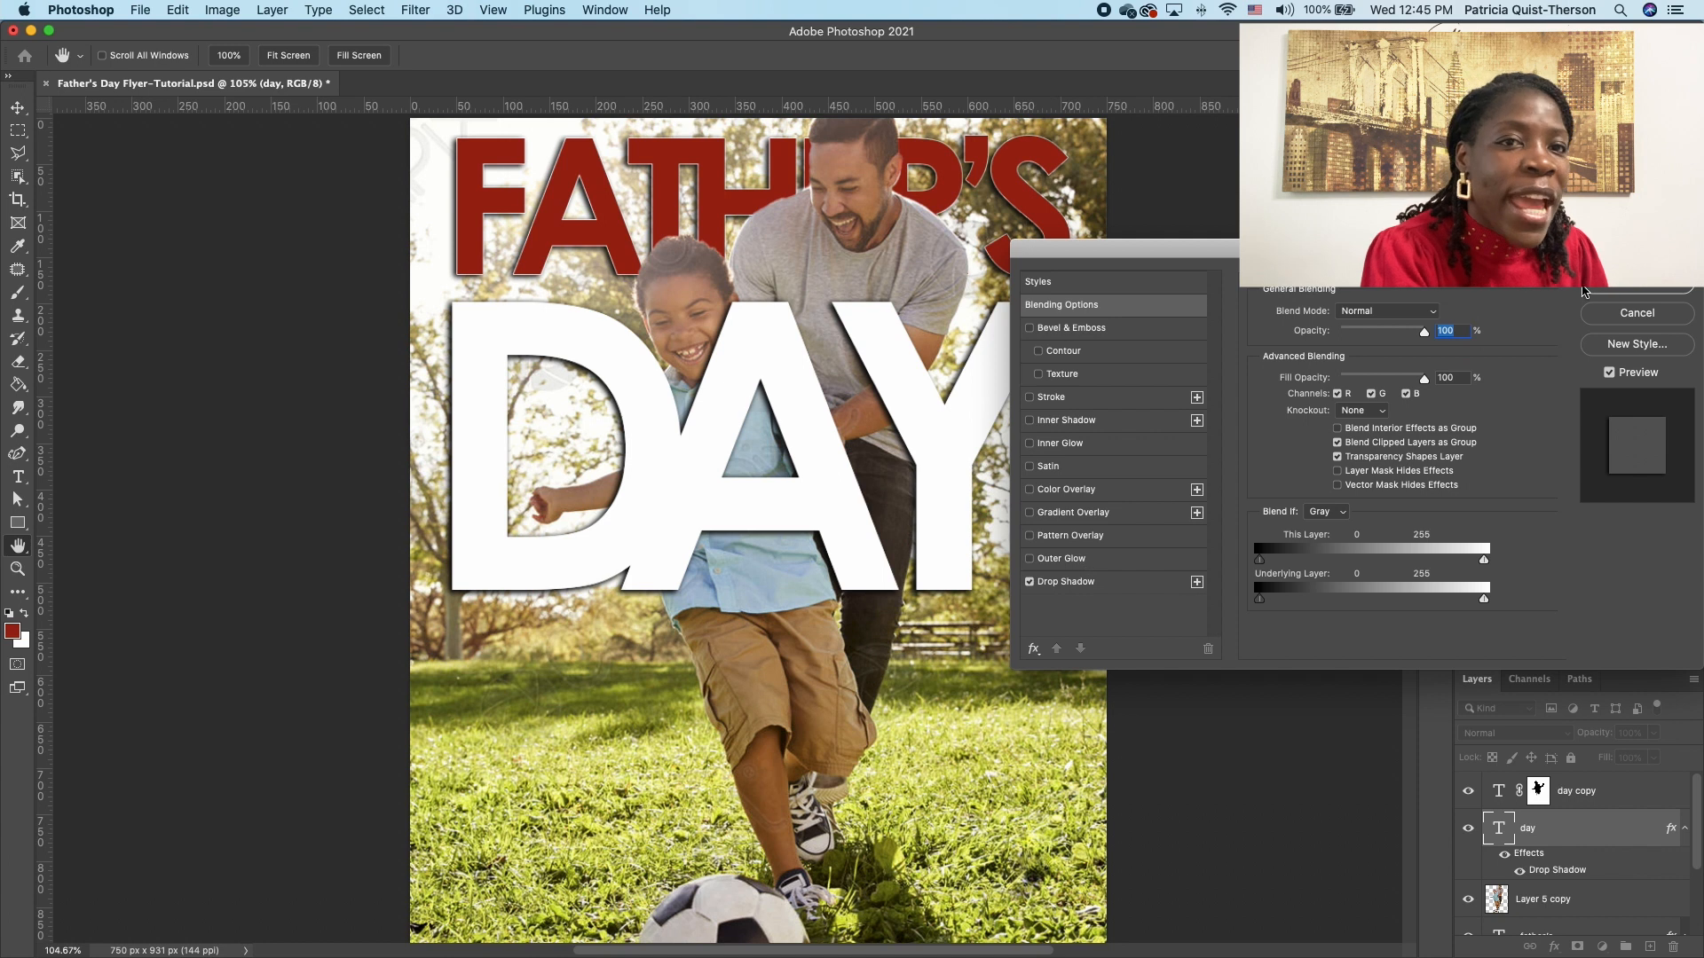
click(1589, 290)
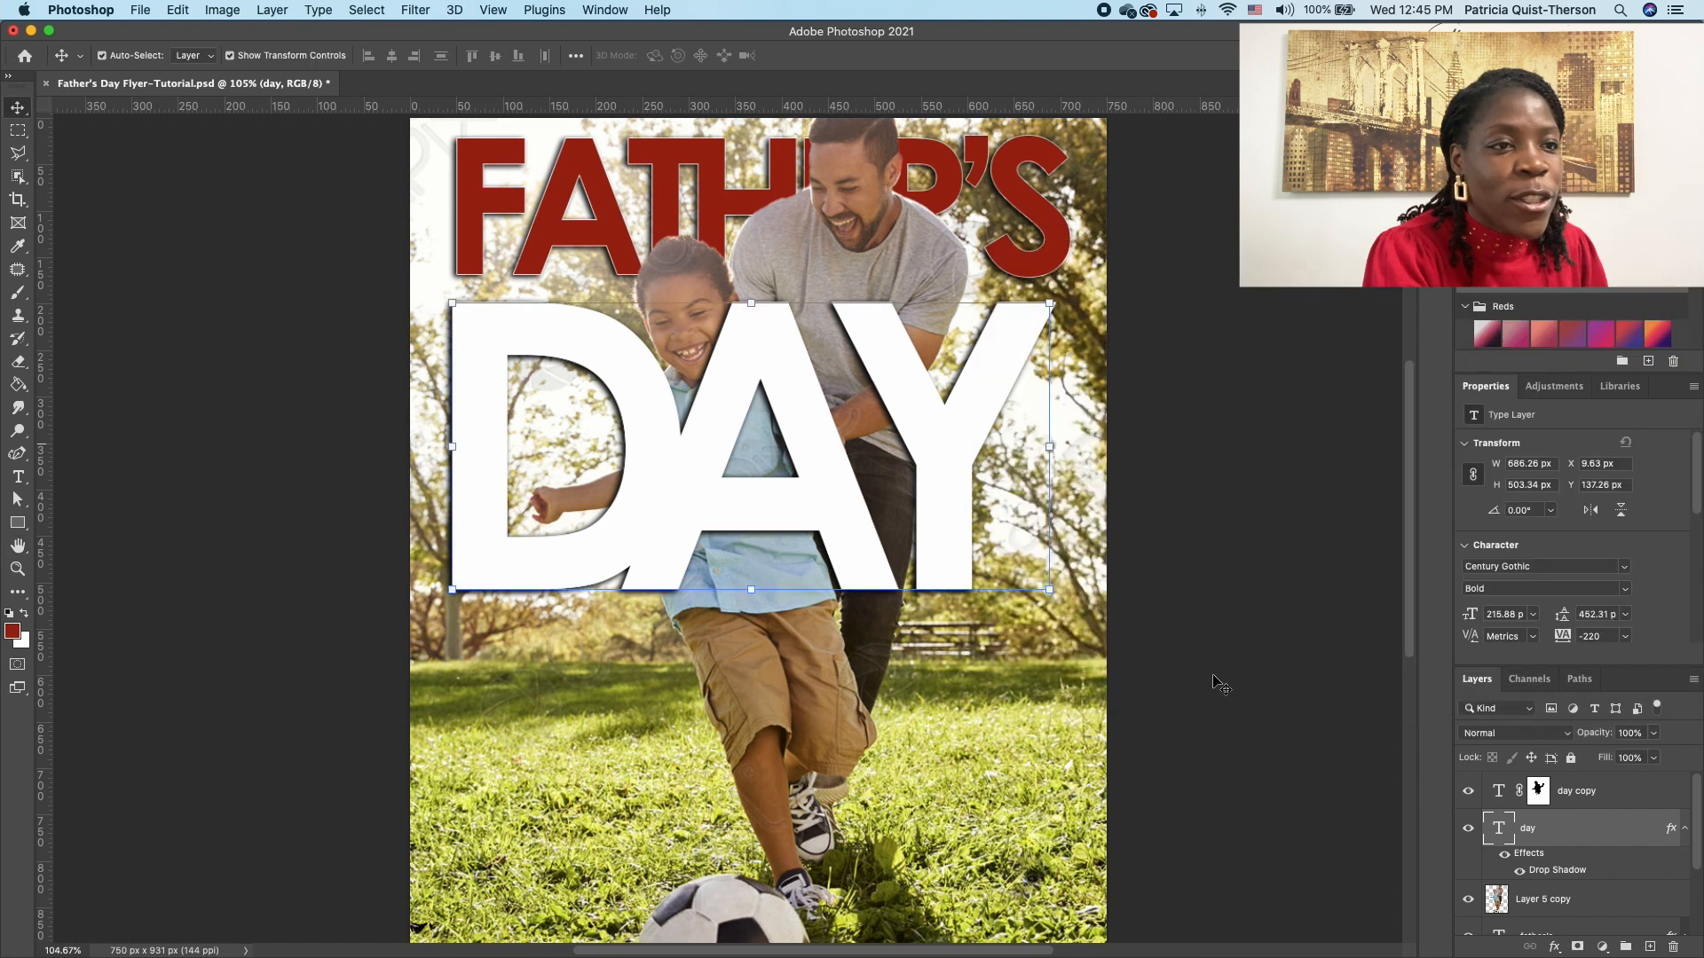
right_click(1630, 834)
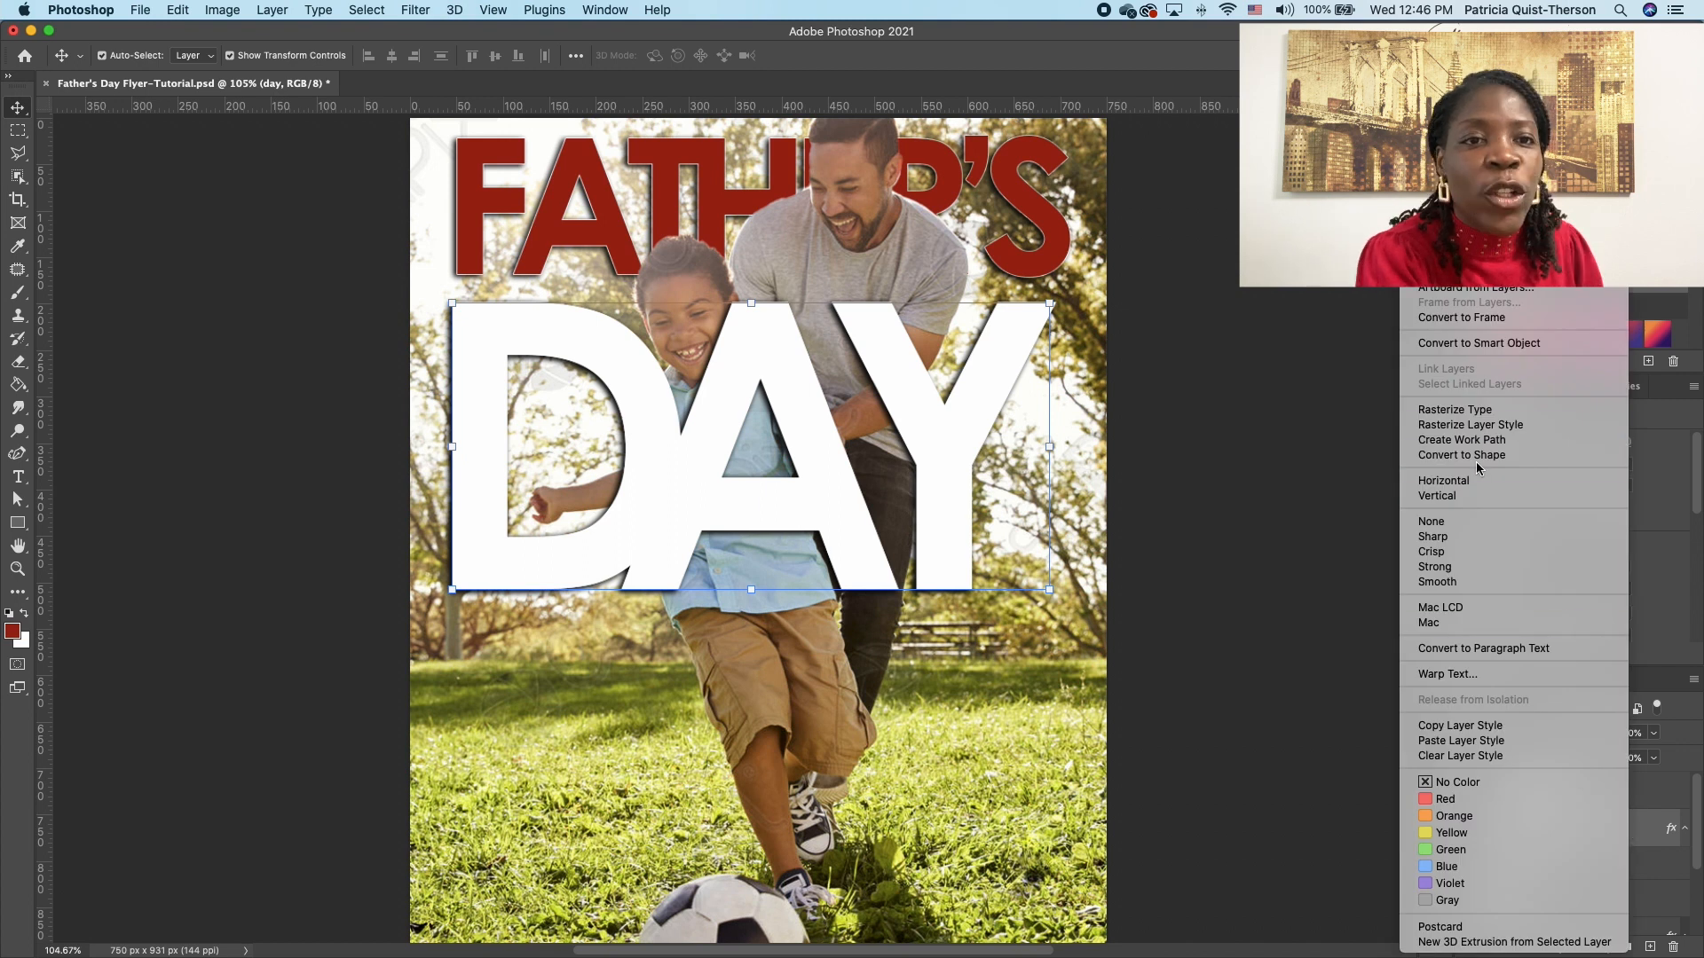
click(1502, 342)
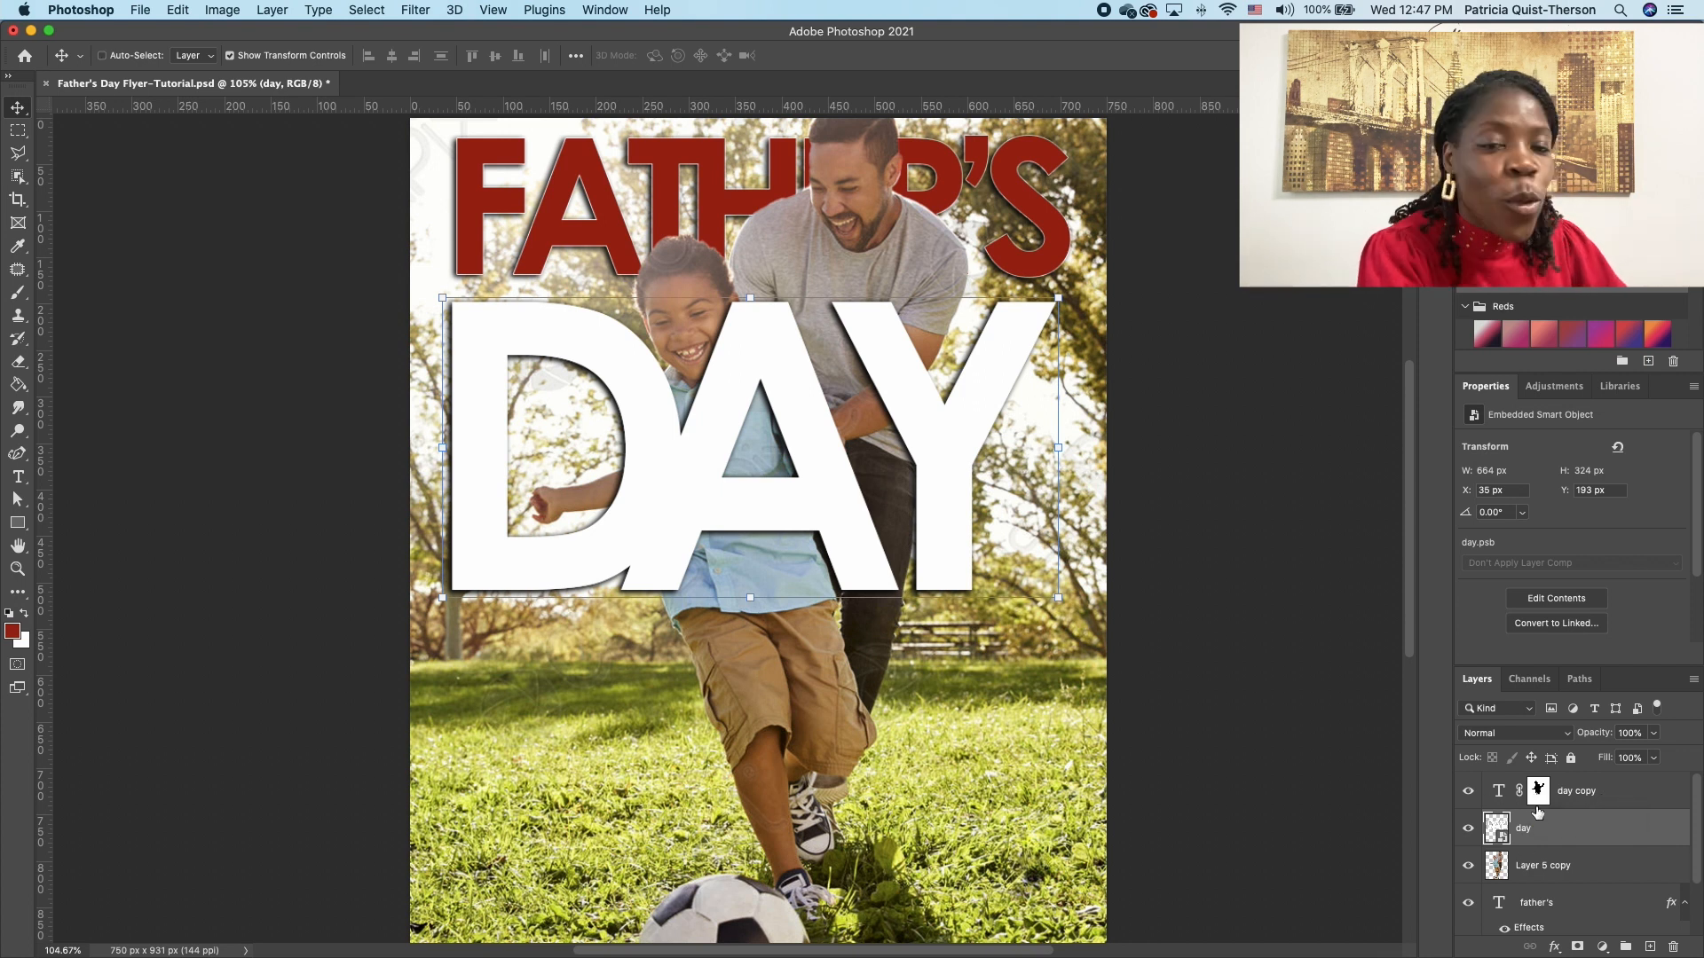
Step: Load the day copy mask as a selection, hide day copy, and mask the day smart object so the boy shows in front
super+click(1540, 803)
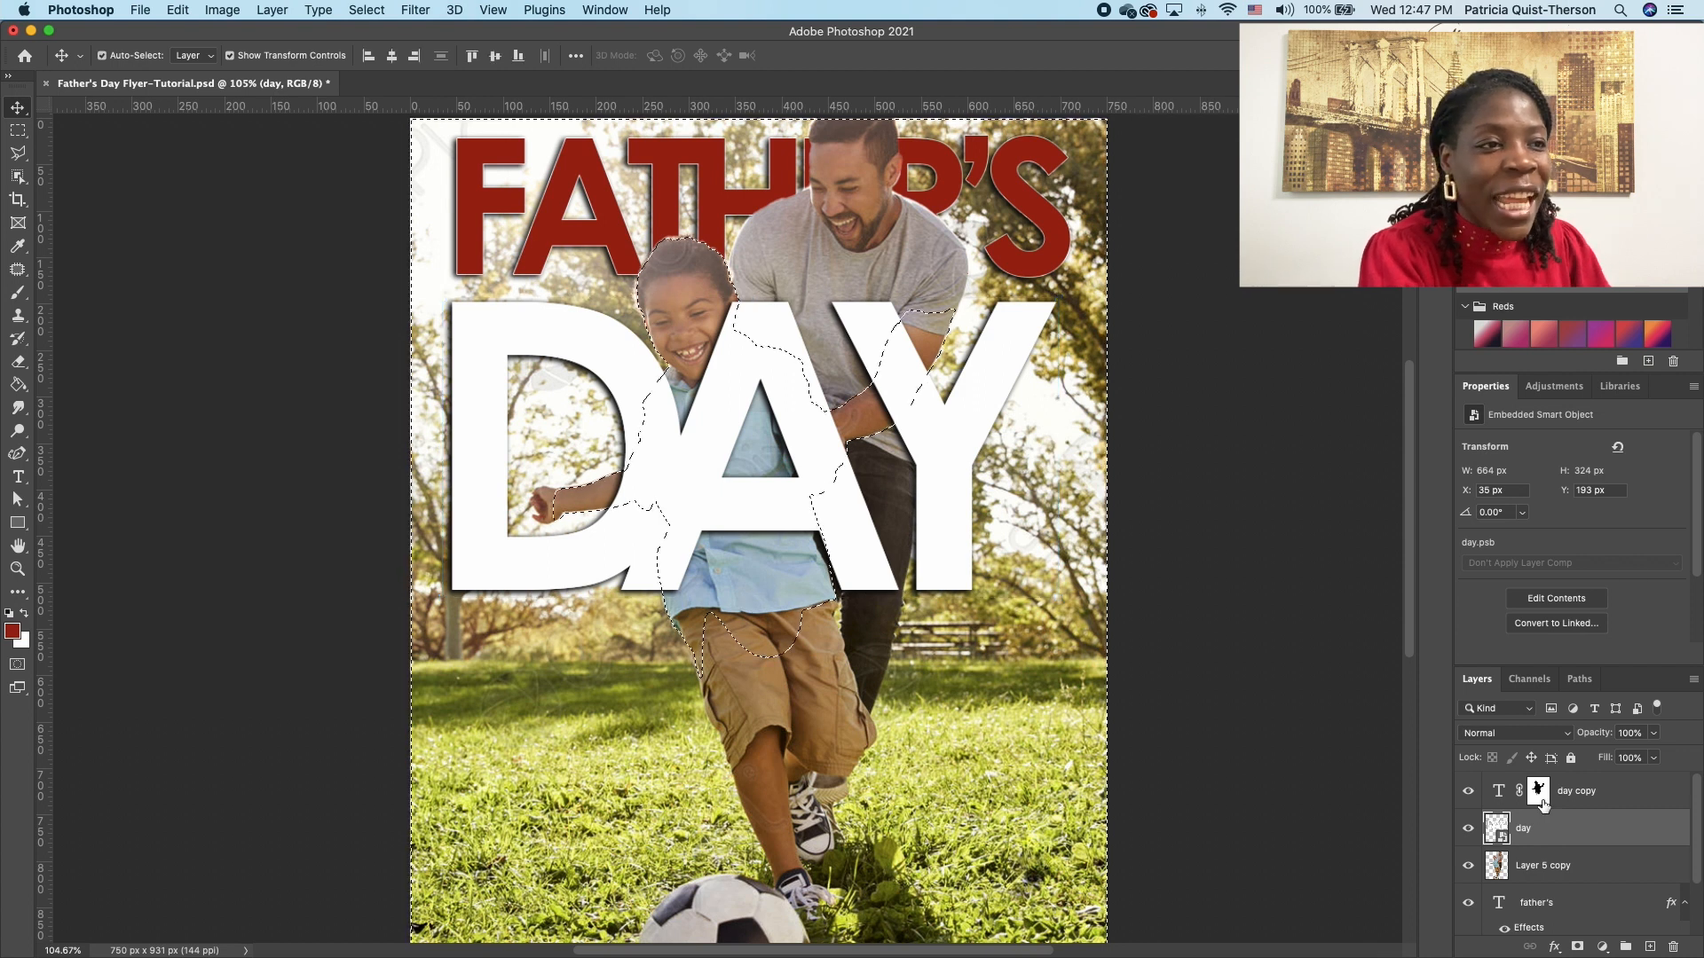
click(1470, 792)
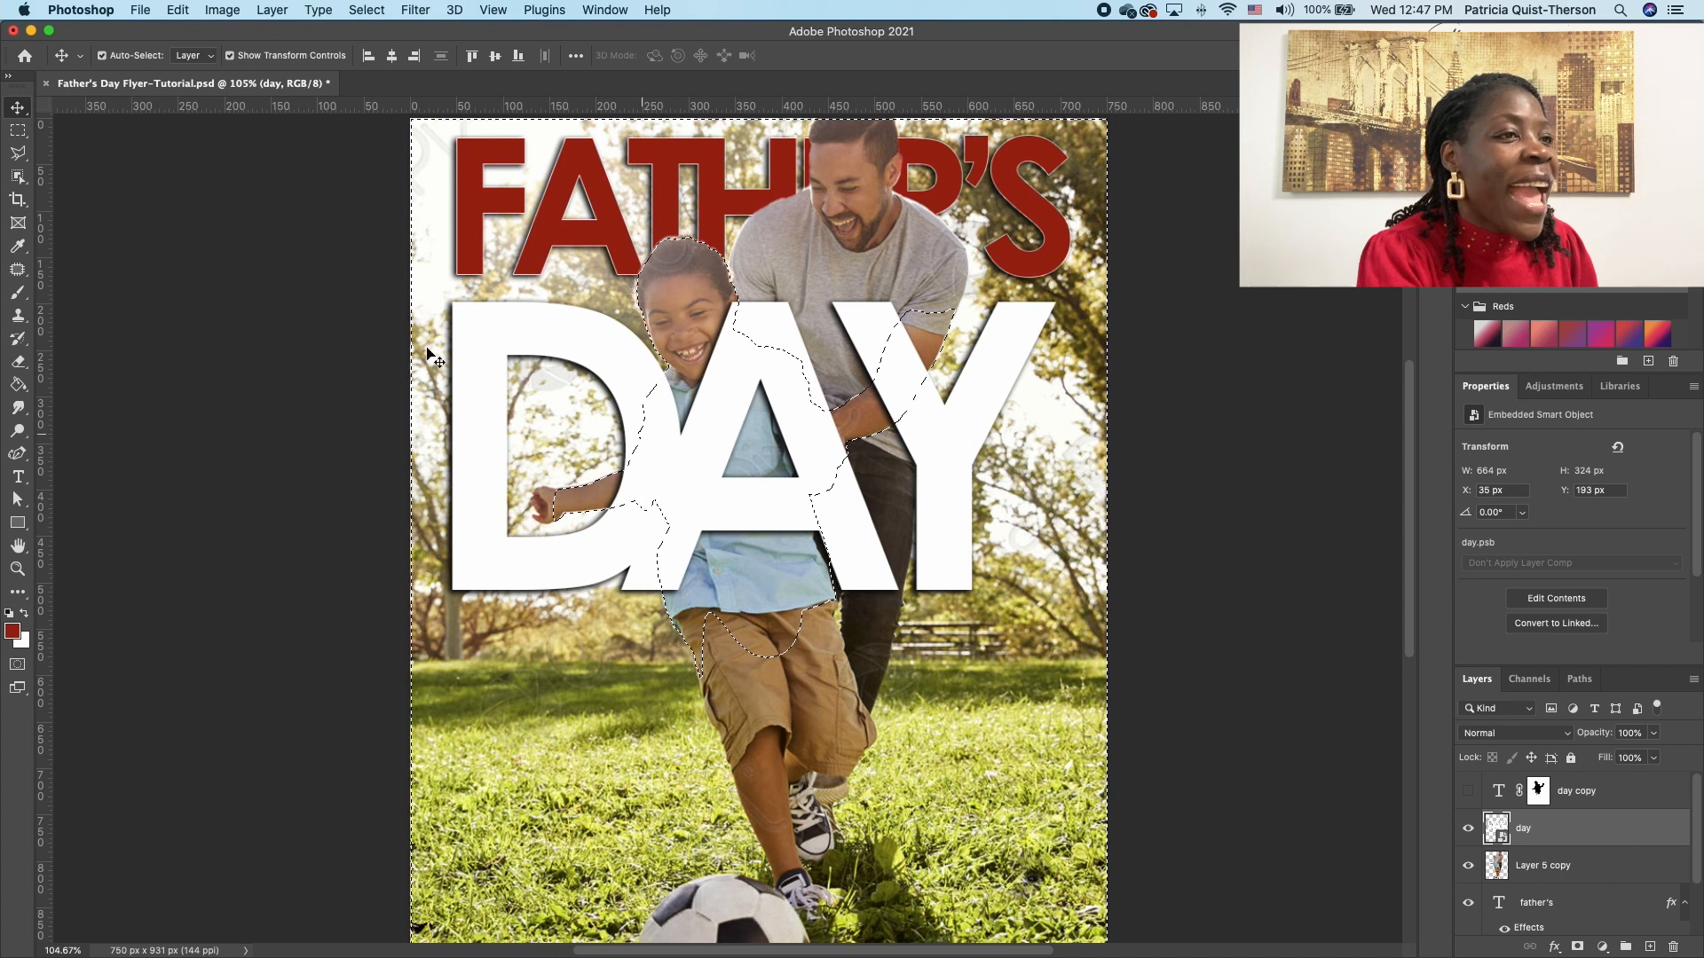
click(371, 12)
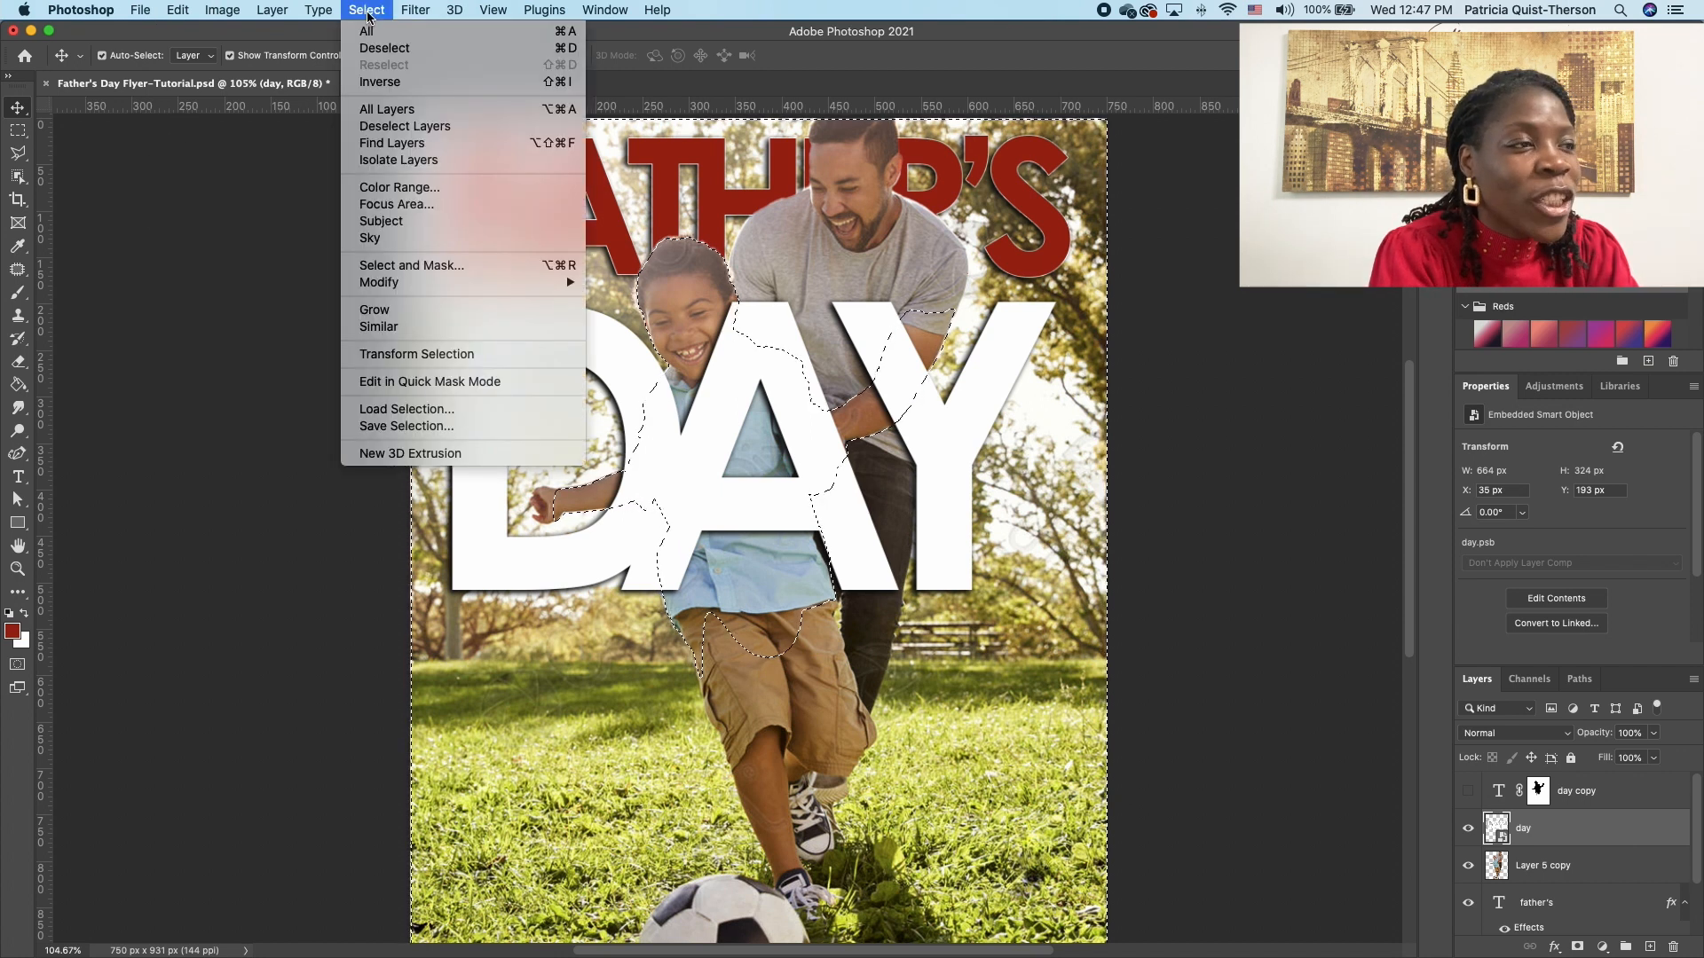
click(380, 81)
click(1578, 947)
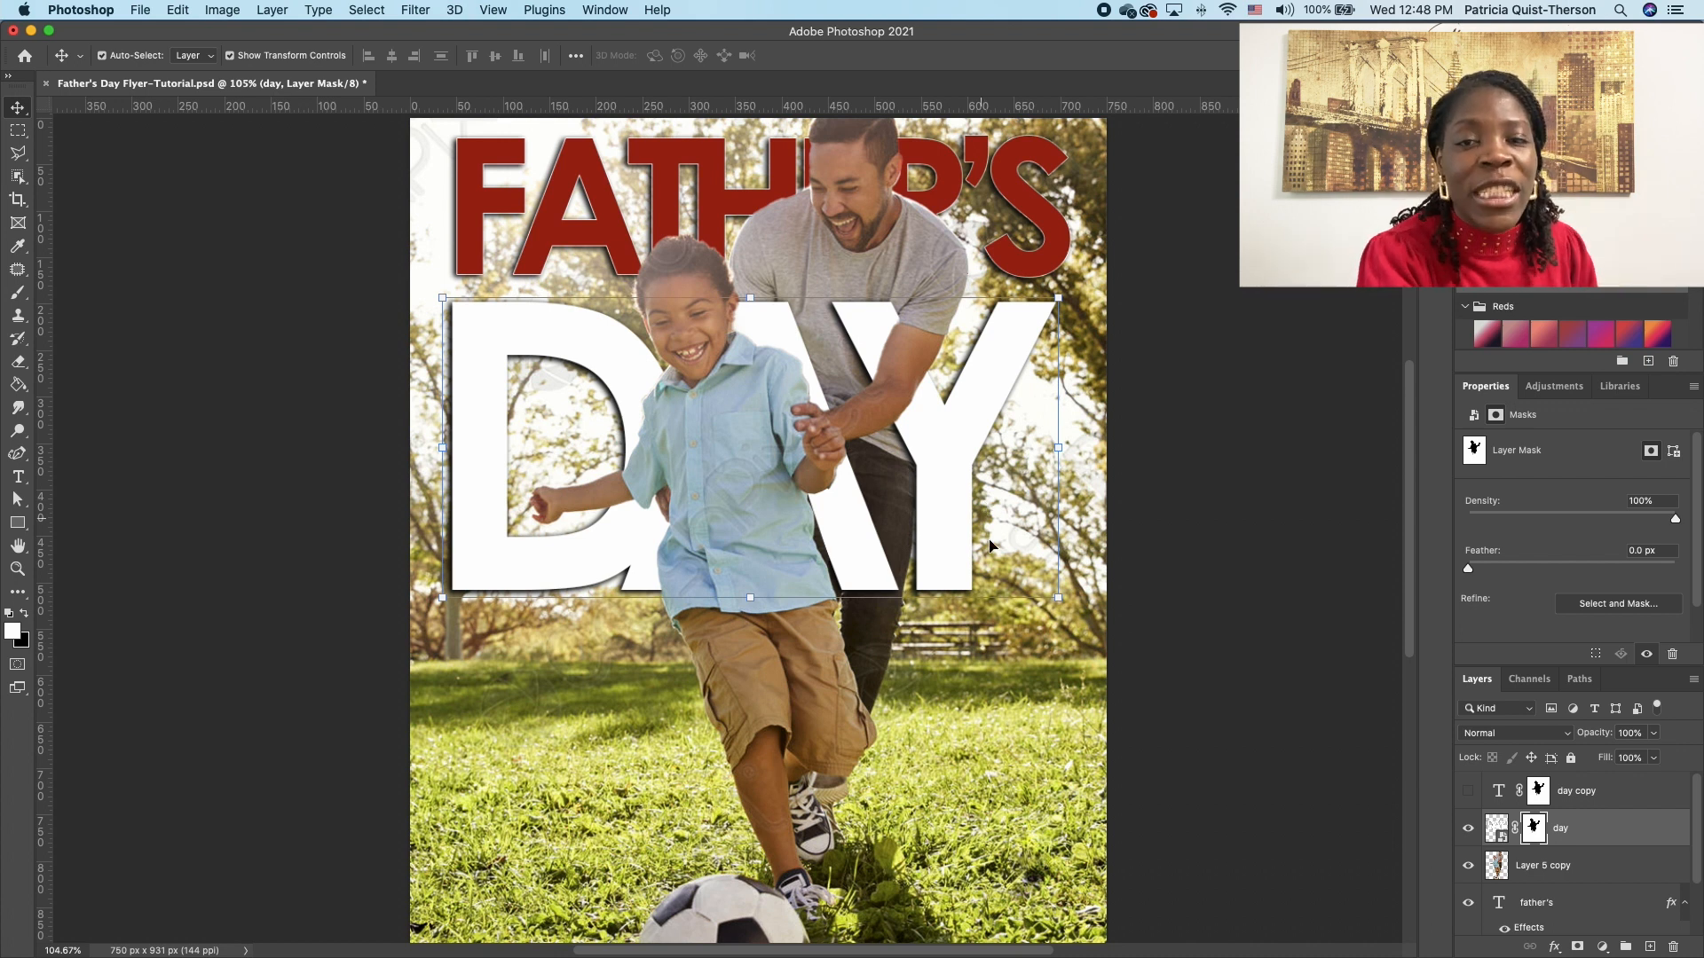
Step: Add a Black & White adjustment layer directly above the Layer 5 background photo
scroll(1698, 870, down, 2)
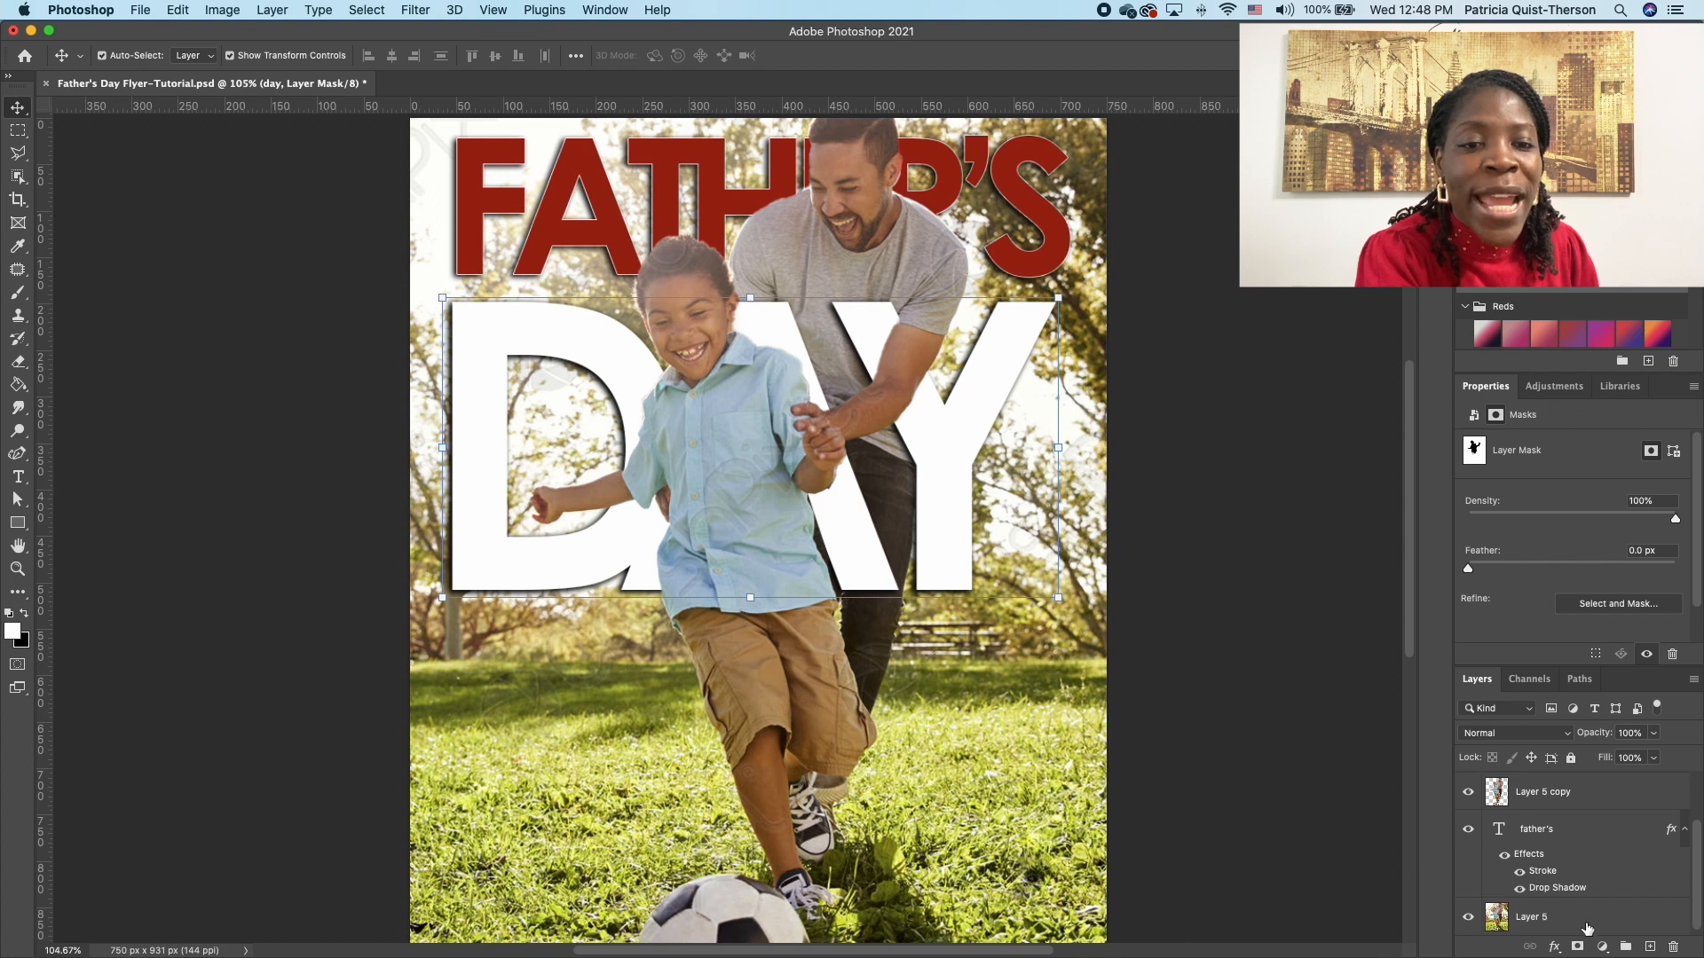
click(1555, 919)
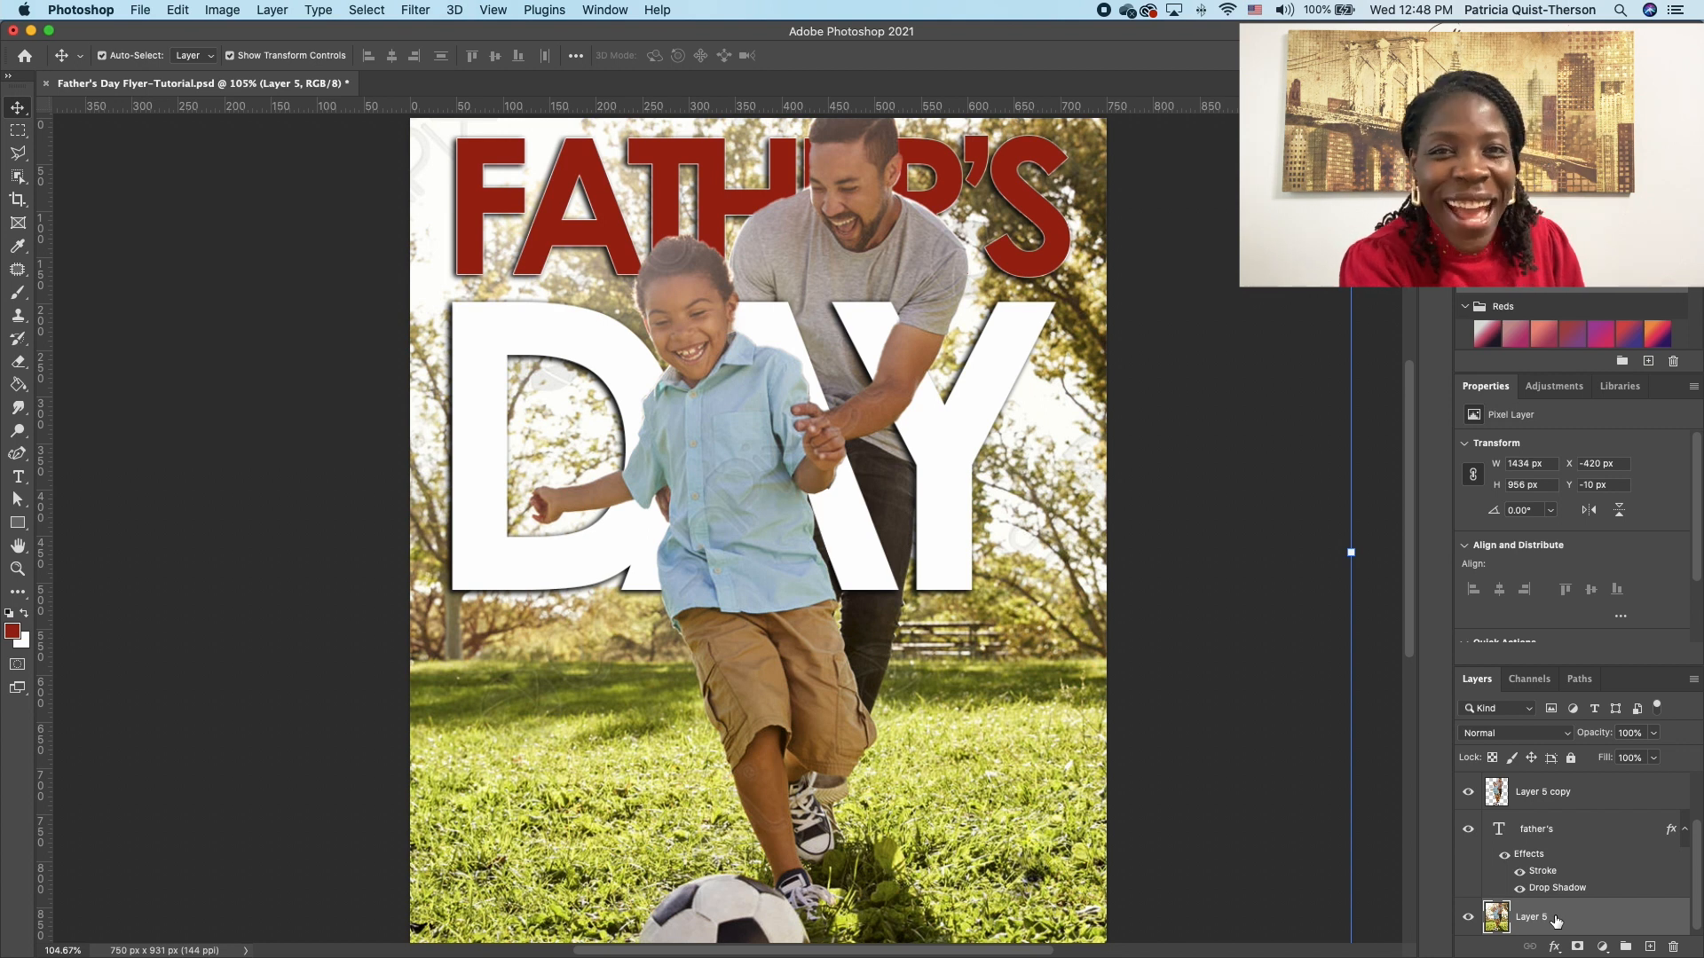
click(1603, 947)
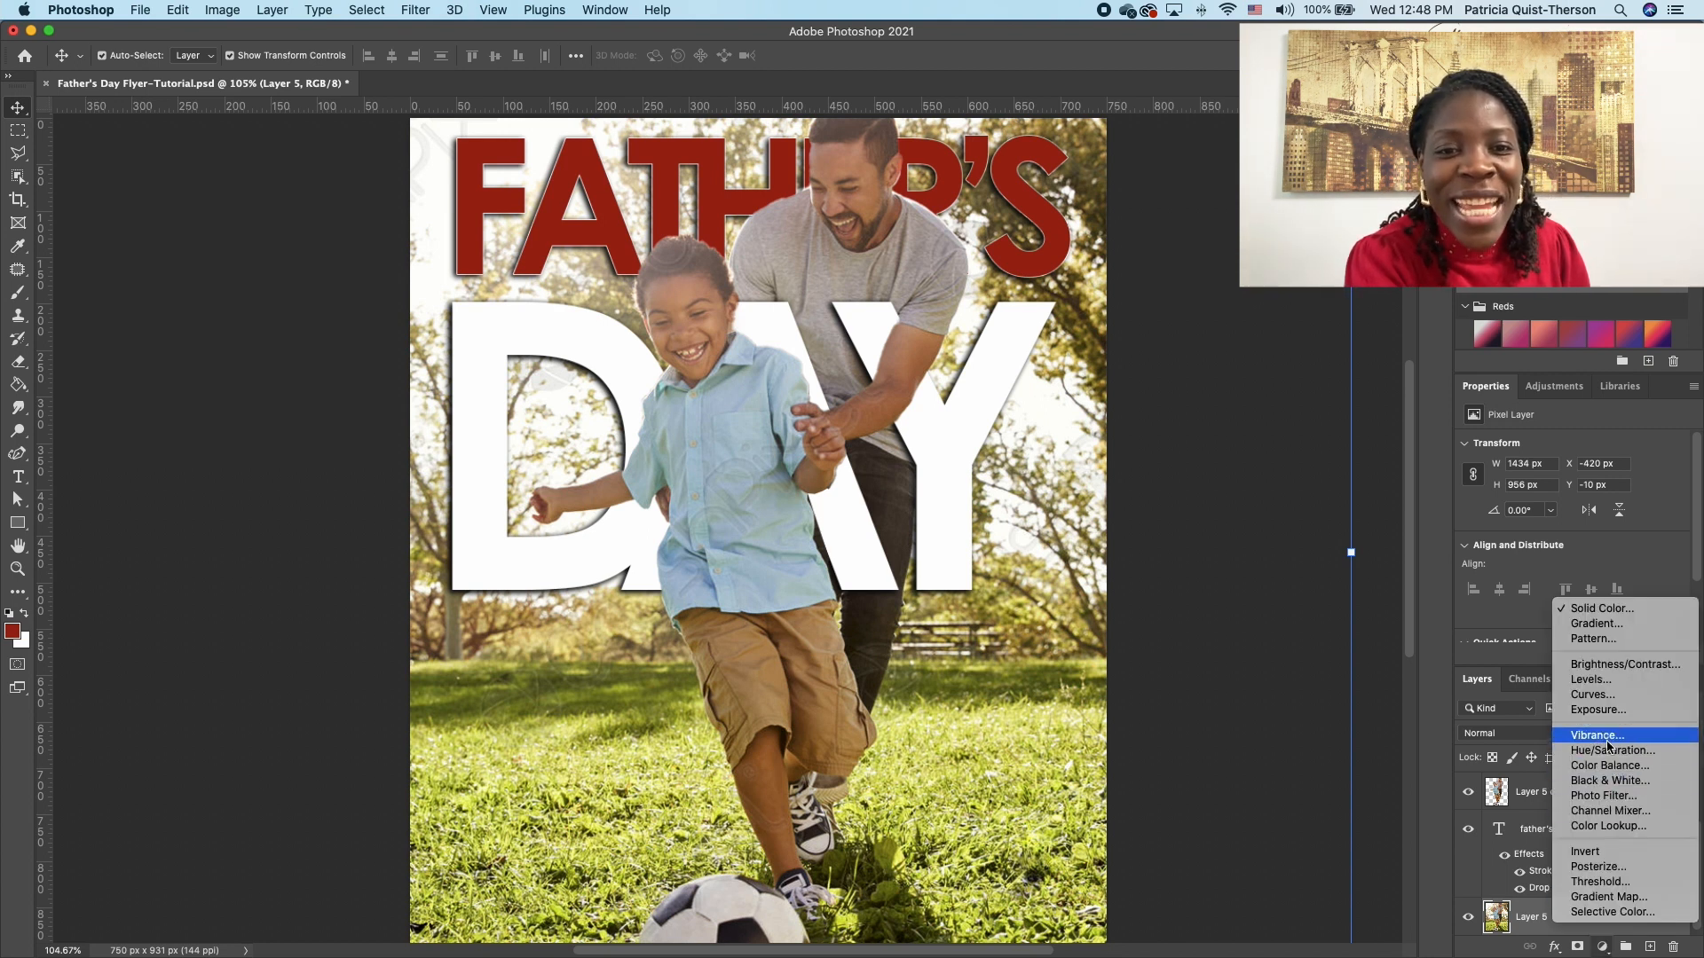
click(1610, 781)
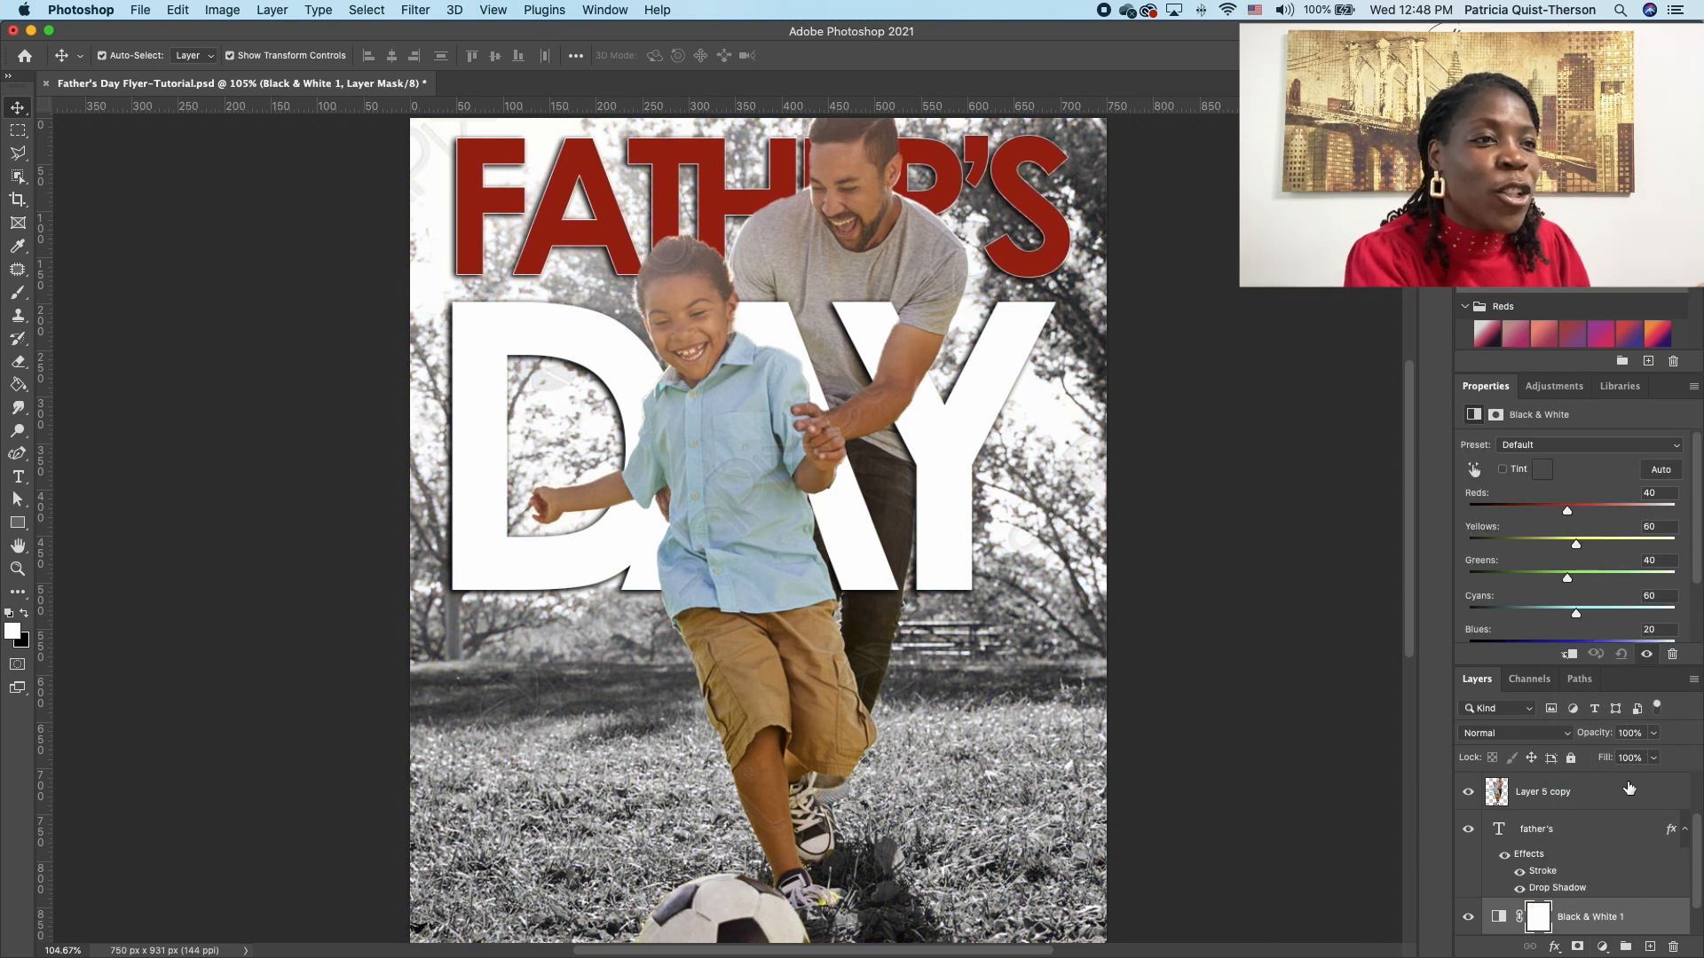
Step: Switch to Finder and place the stadium image USATSI_15145709.jpeg from untitled folder 2 into the flyer above the Black & White adjustment
scroll(846, 712, down, 1)
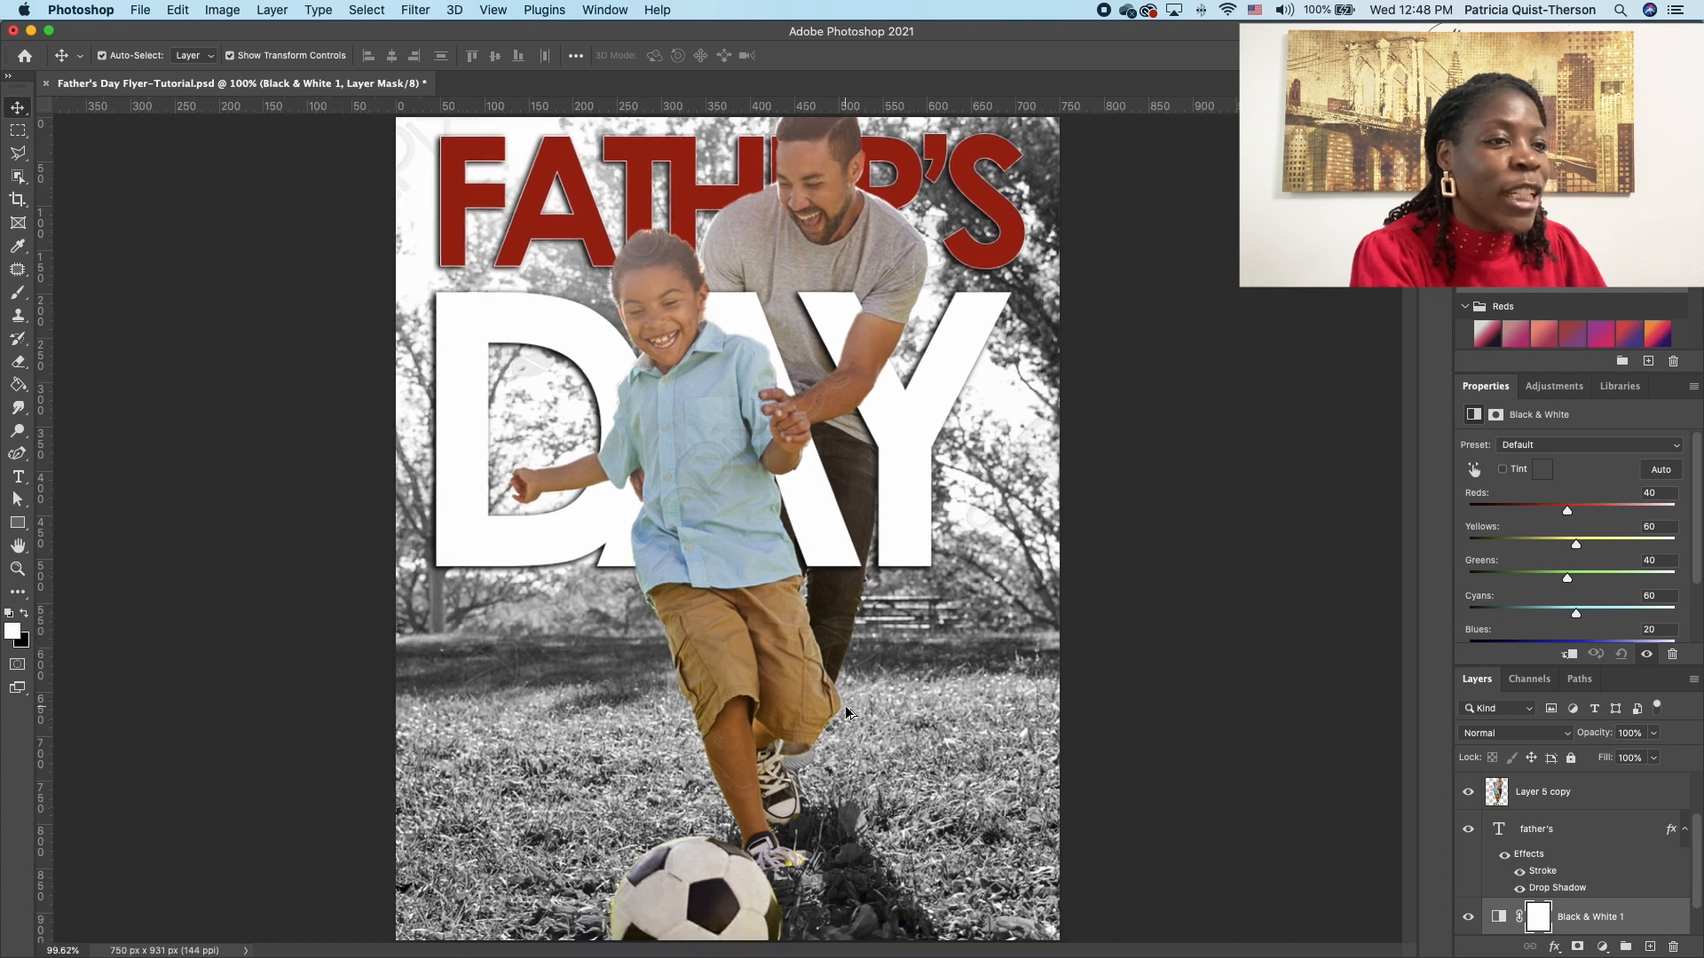
scroll(845, 713, down, 2)
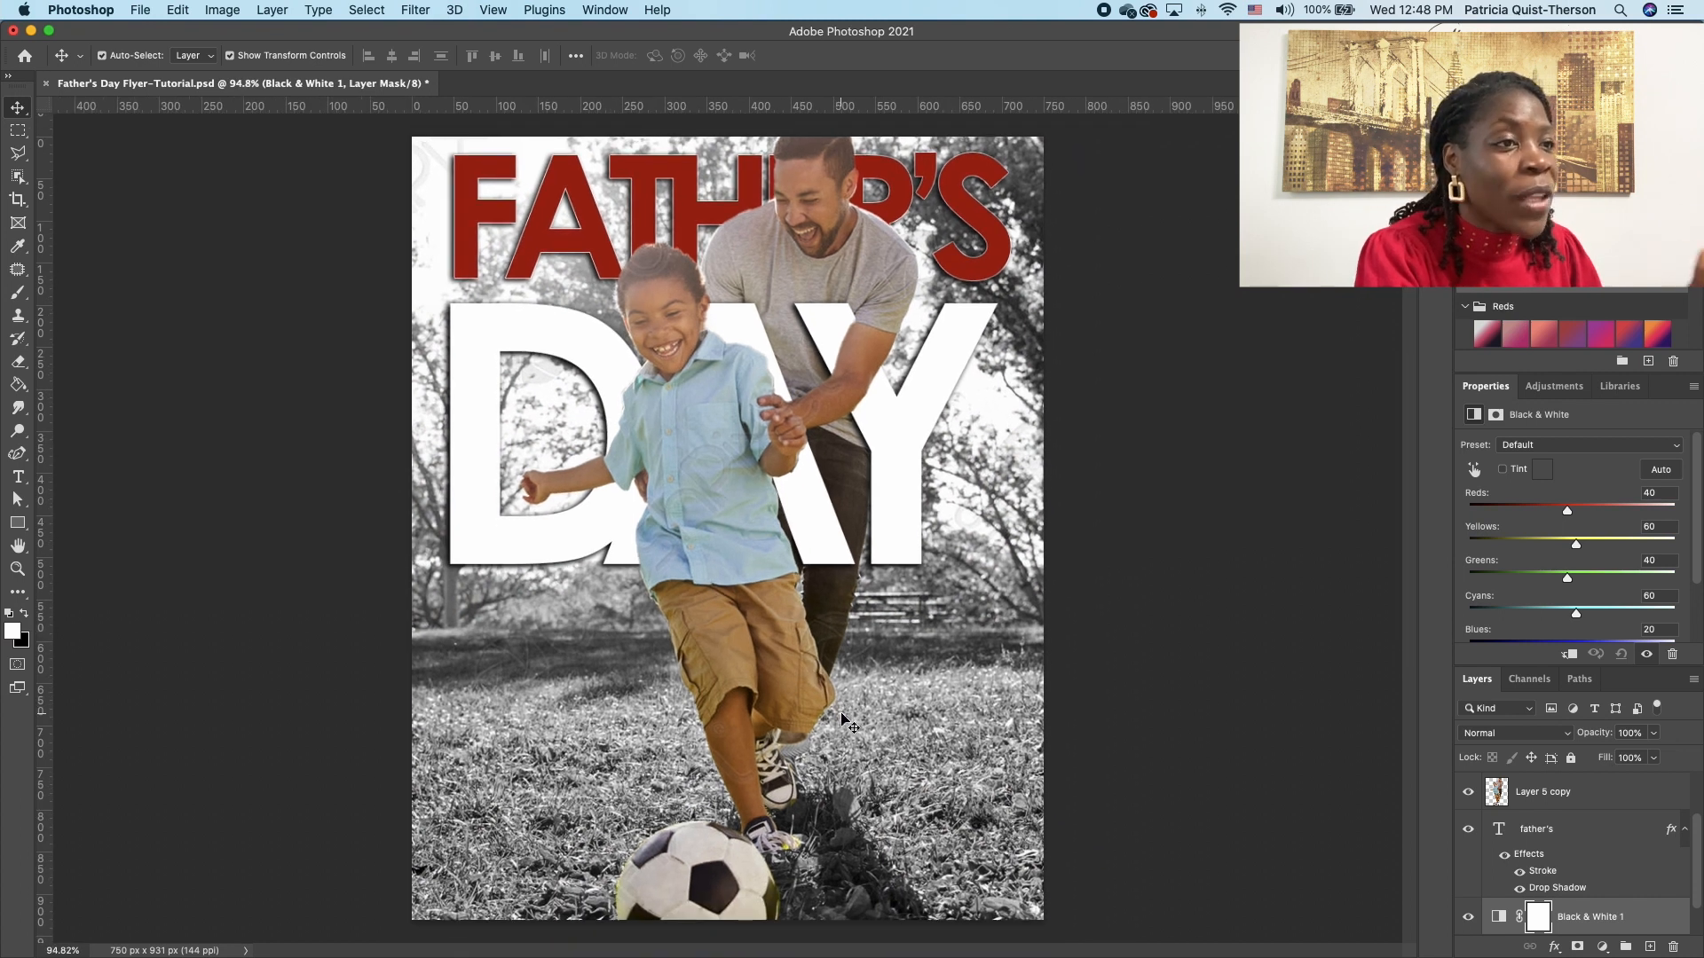
key(super+Tab)
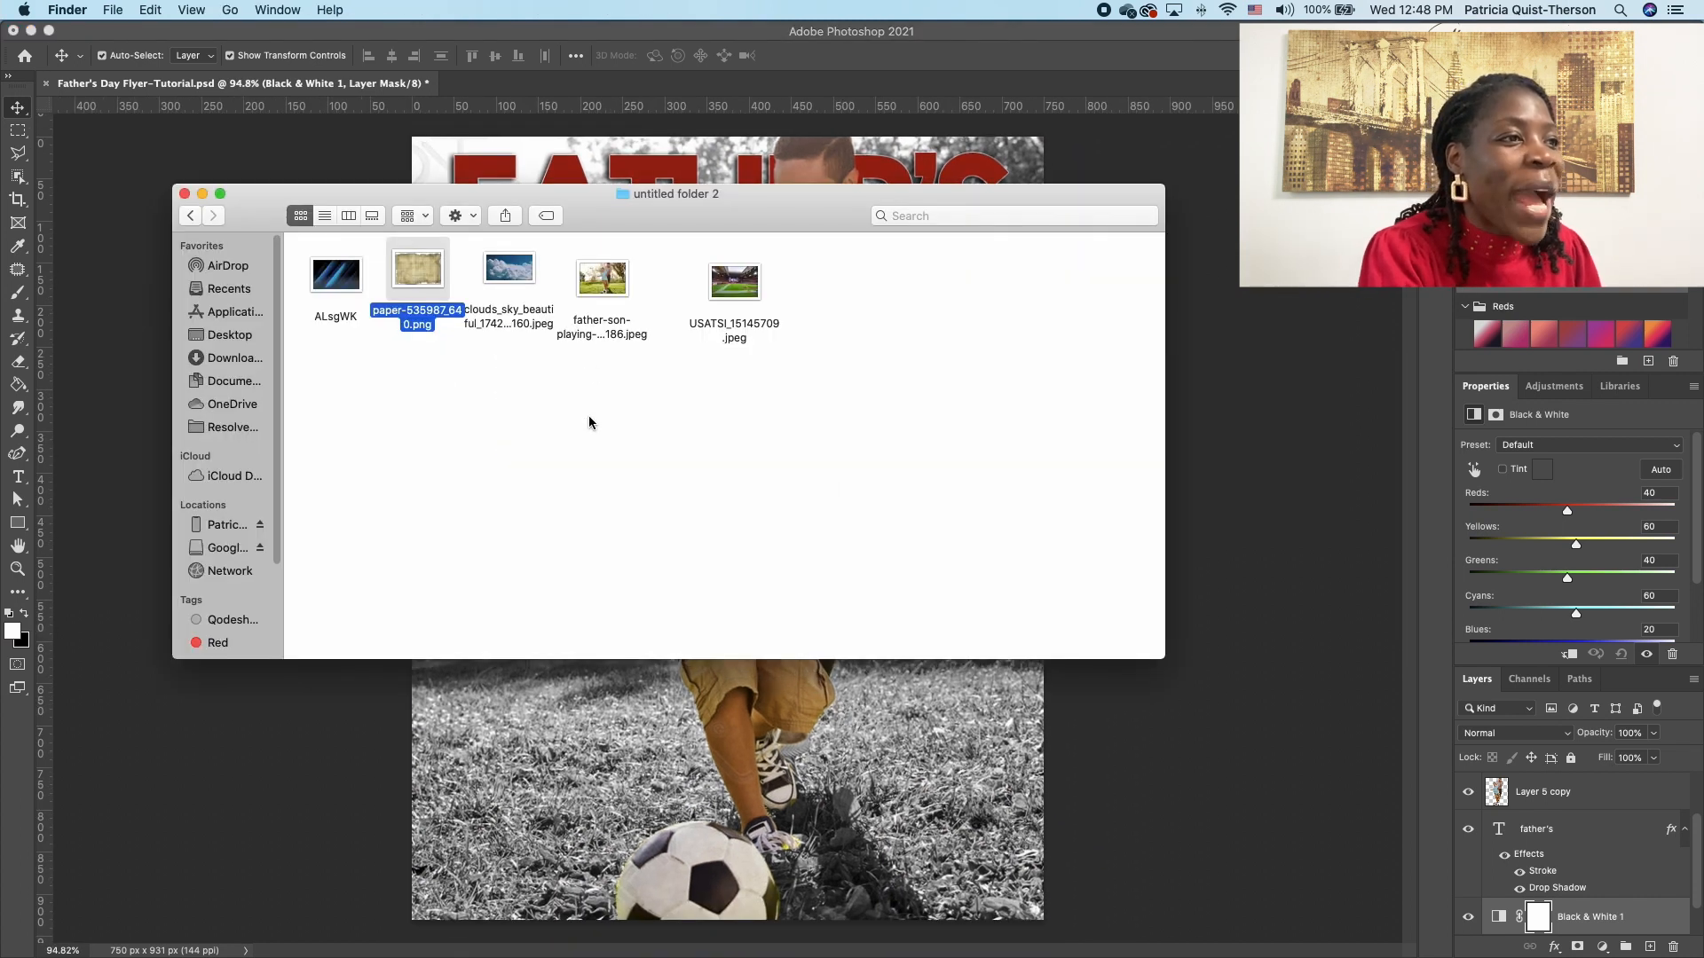
drag(744, 292, 889, 791)
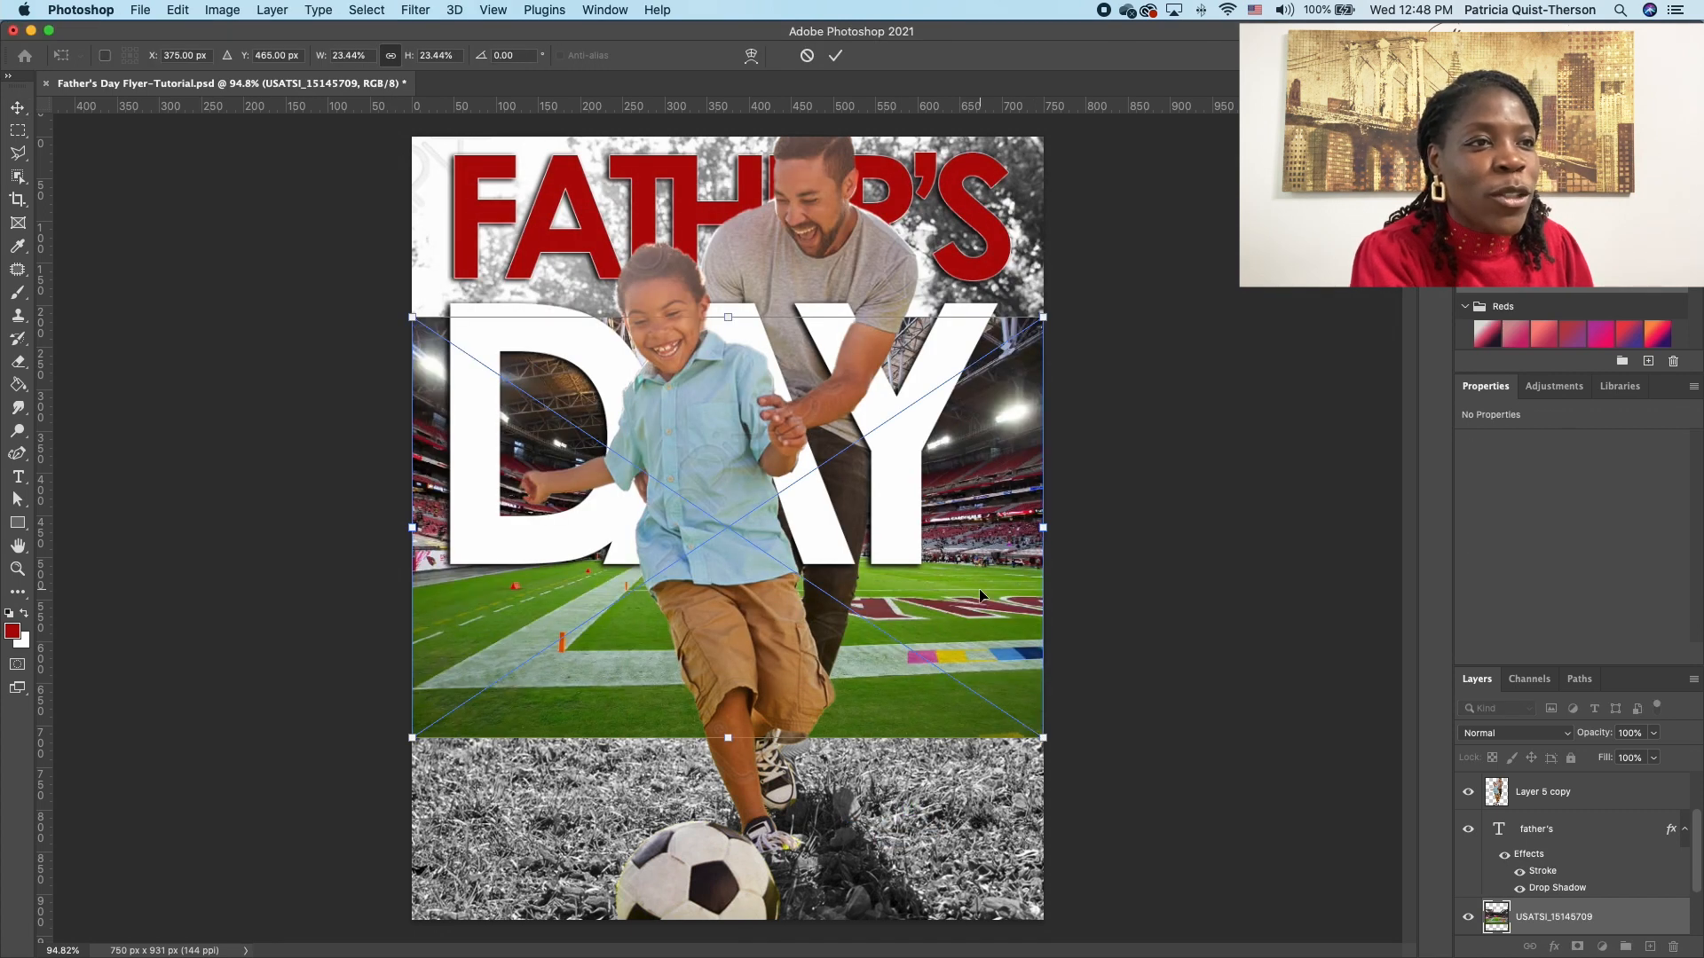
Step: Move the stadium image down to the flyer's lower edge, scale it to about 45.36% so it covers the canvas, and commit
drag(981, 595, 985, 778)
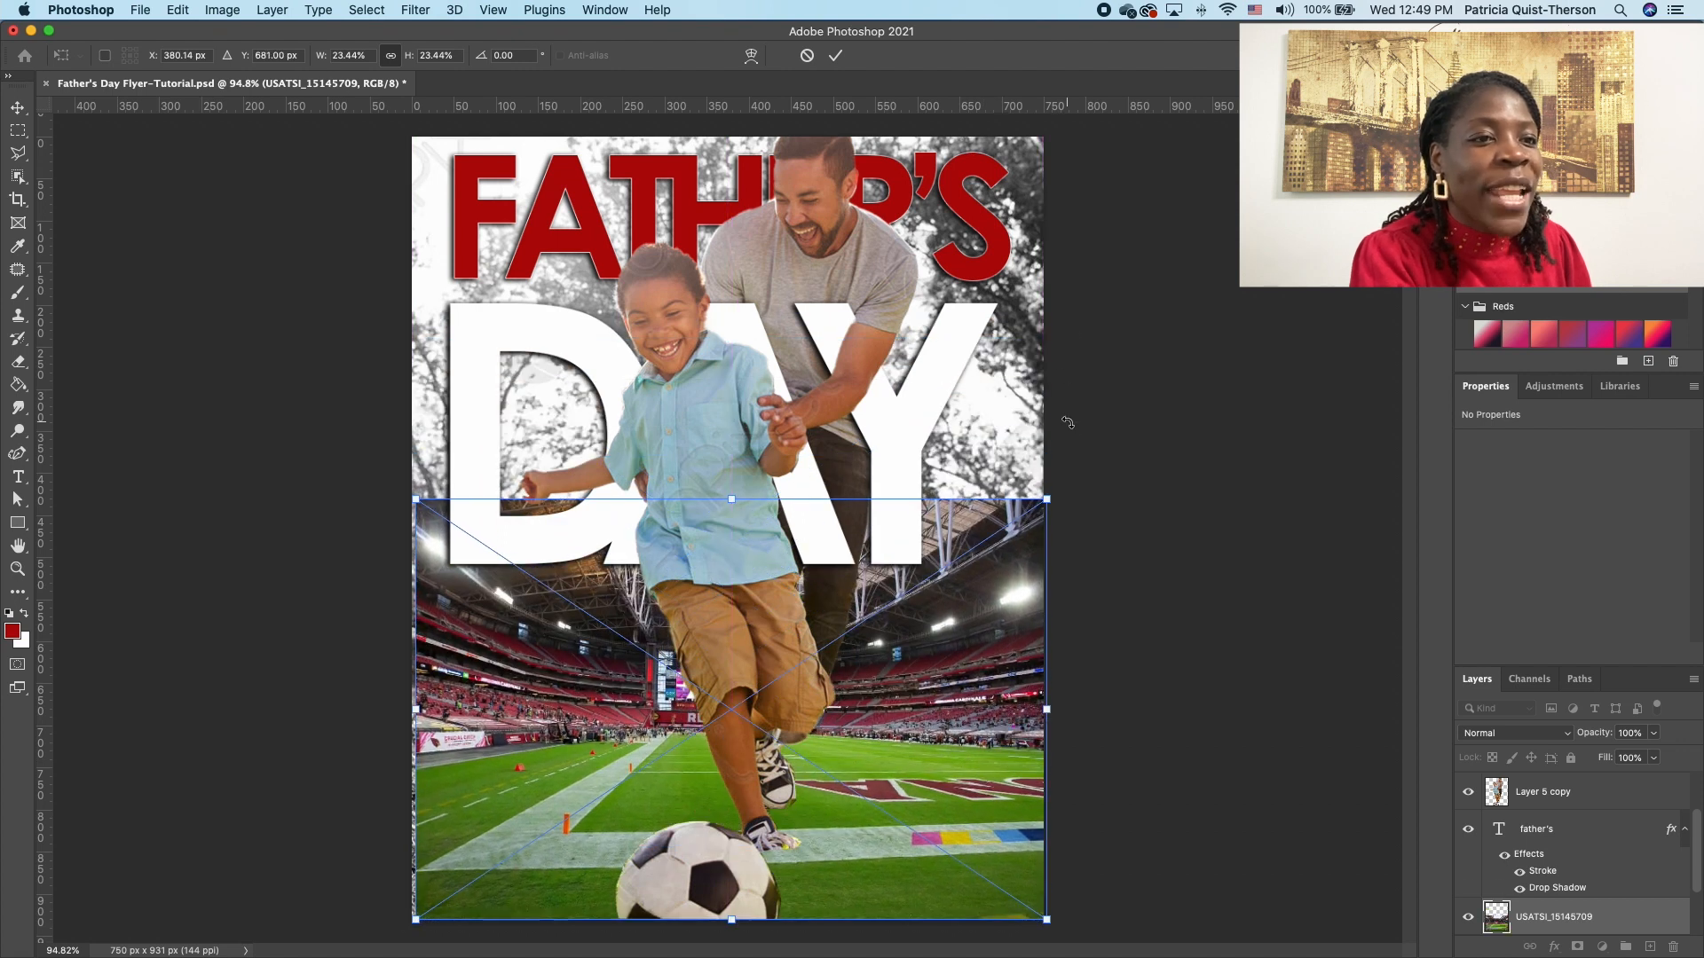
drag(1049, 500, 1402, 151)
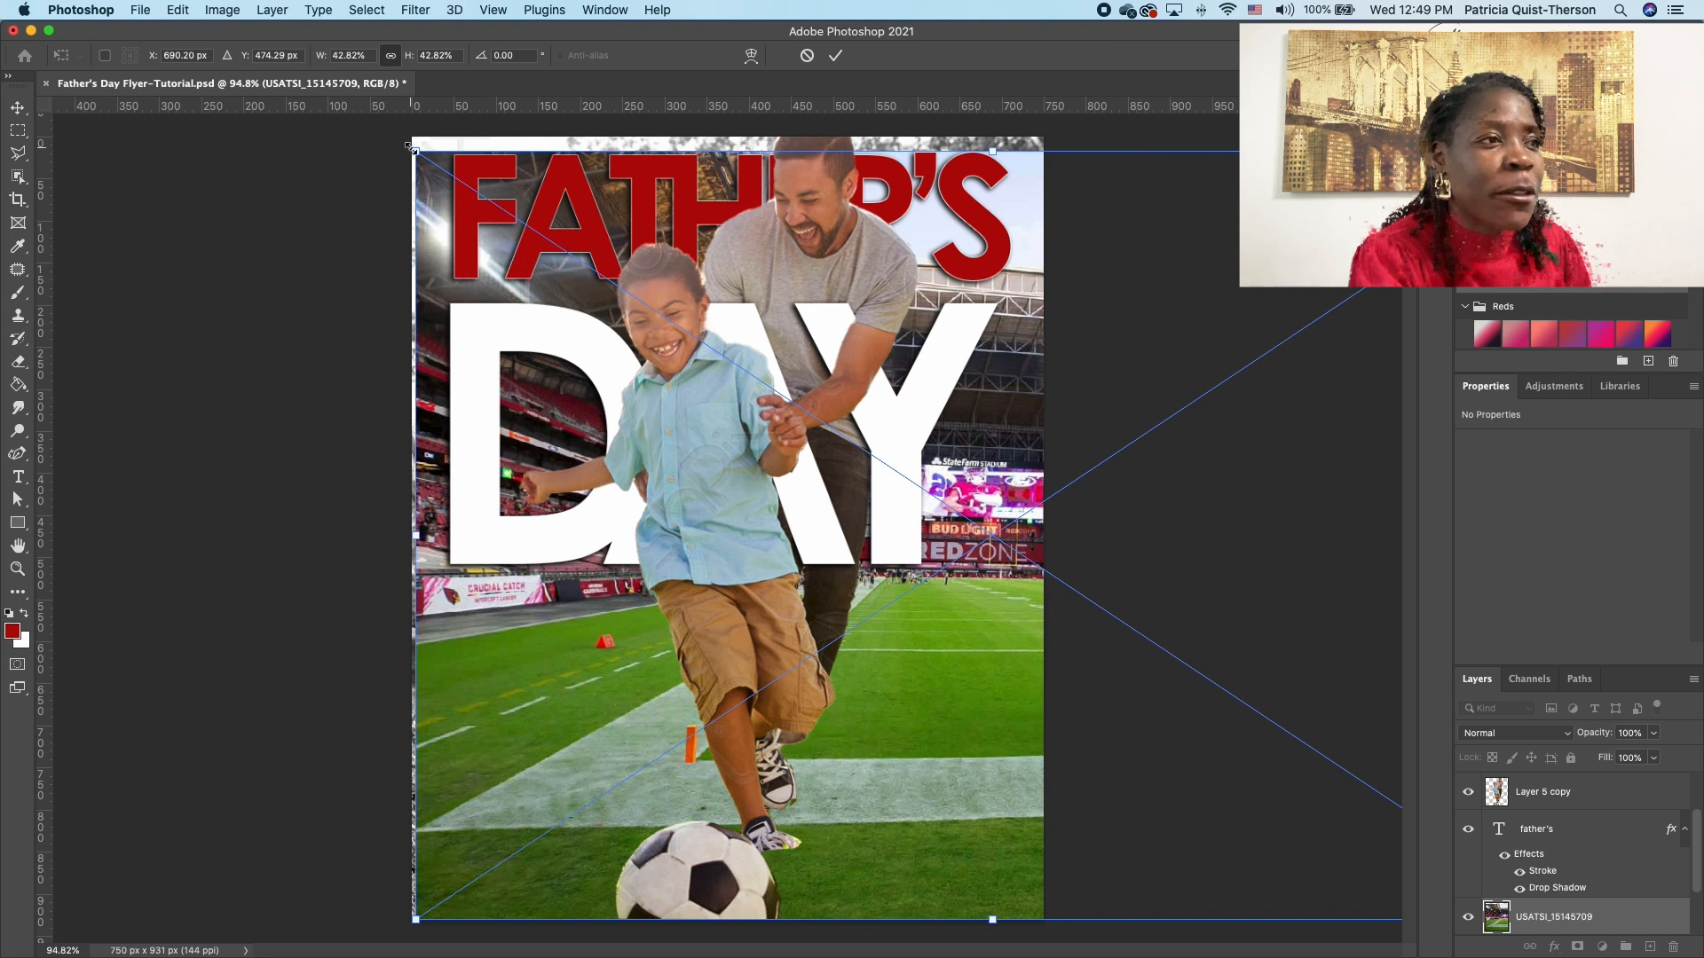
drag(416, 150, 344, 98)
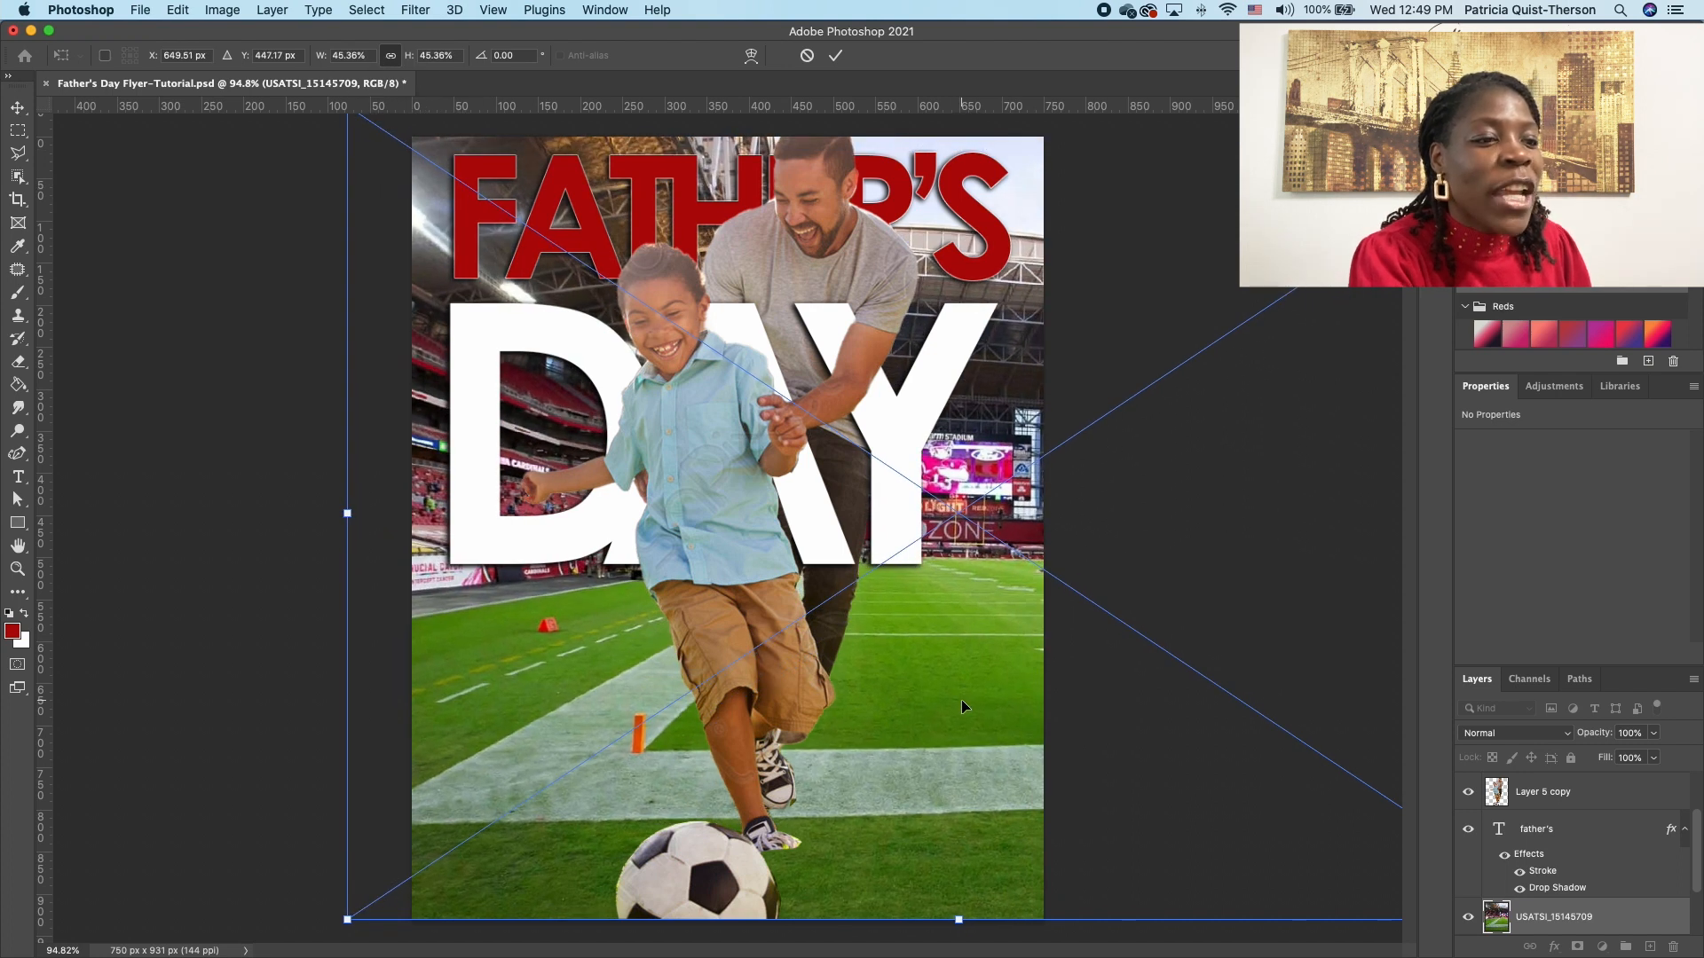
key(Return)
Step: Nudge the stadium image slightly and lower its layer opacity to 65%
drag(952, 722, 949, 726)
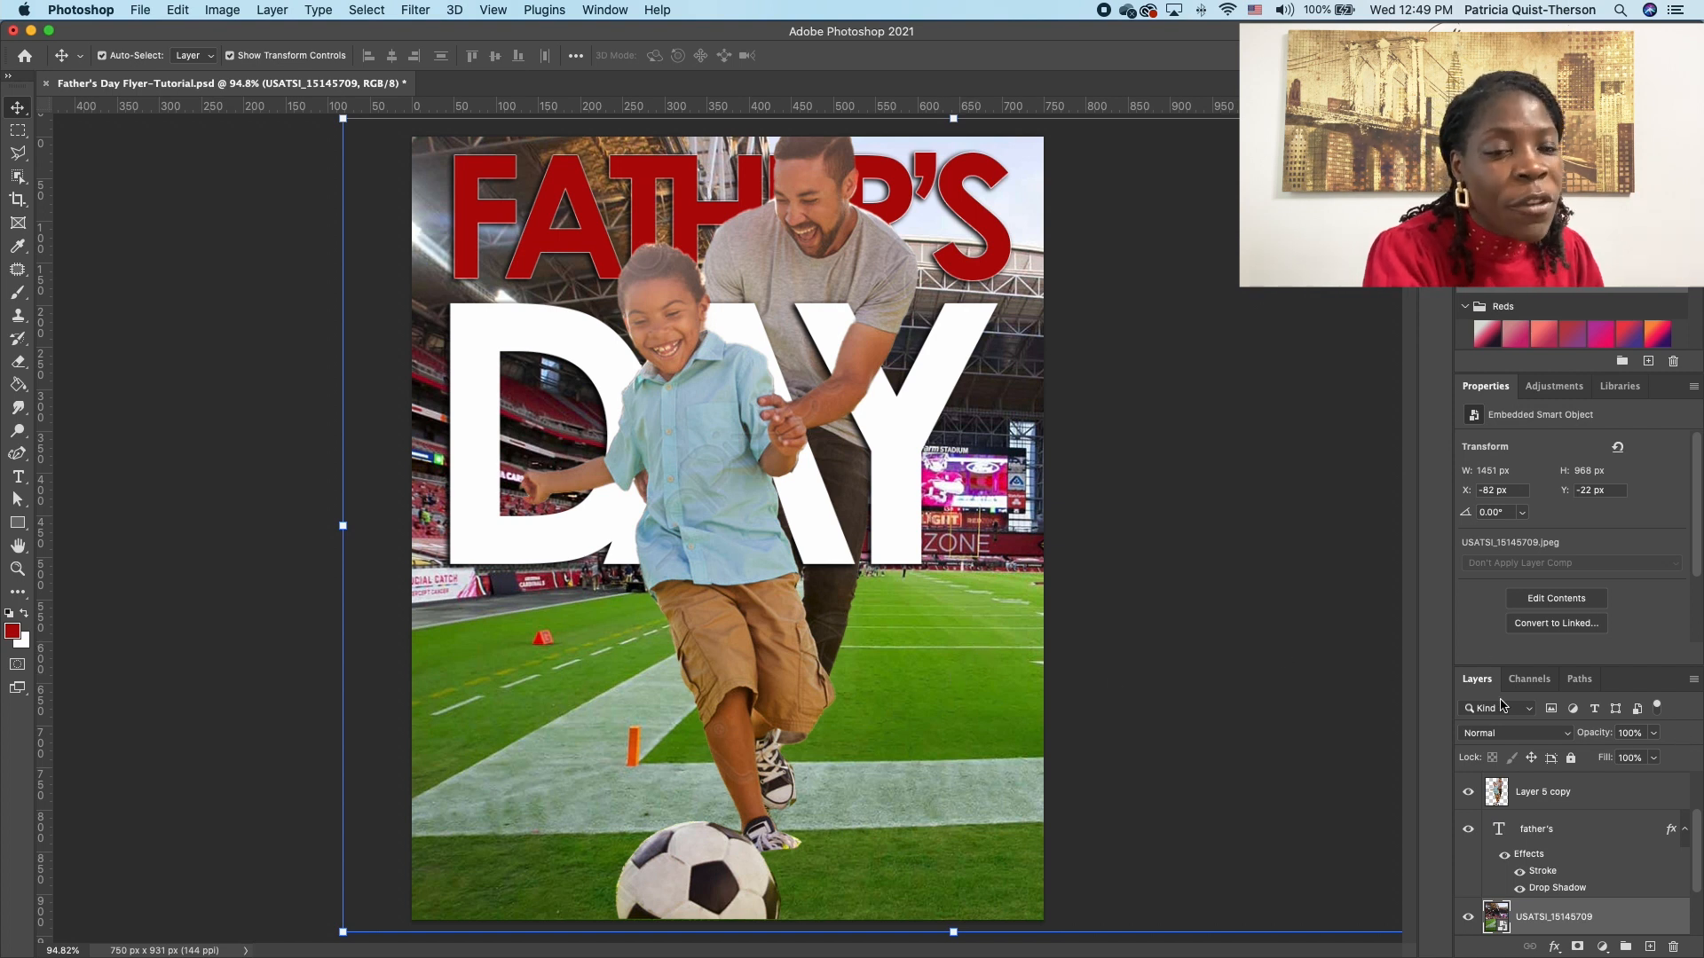
click(1654, 734)
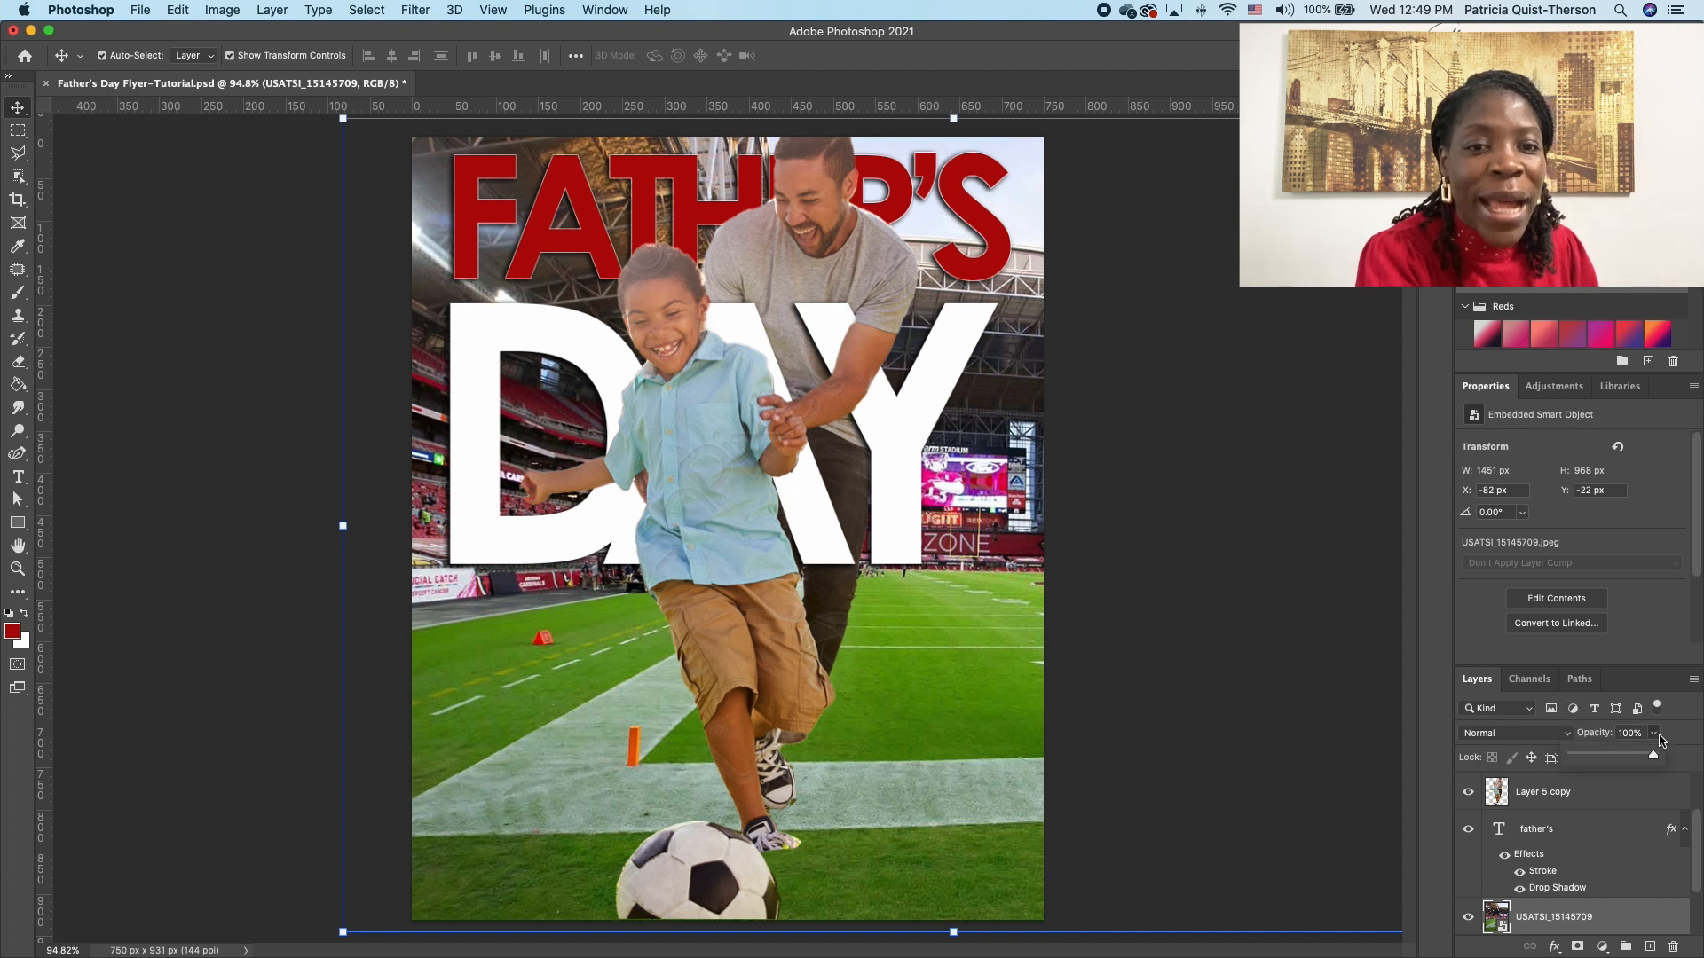
drag(1654, 755, 1627, 760)
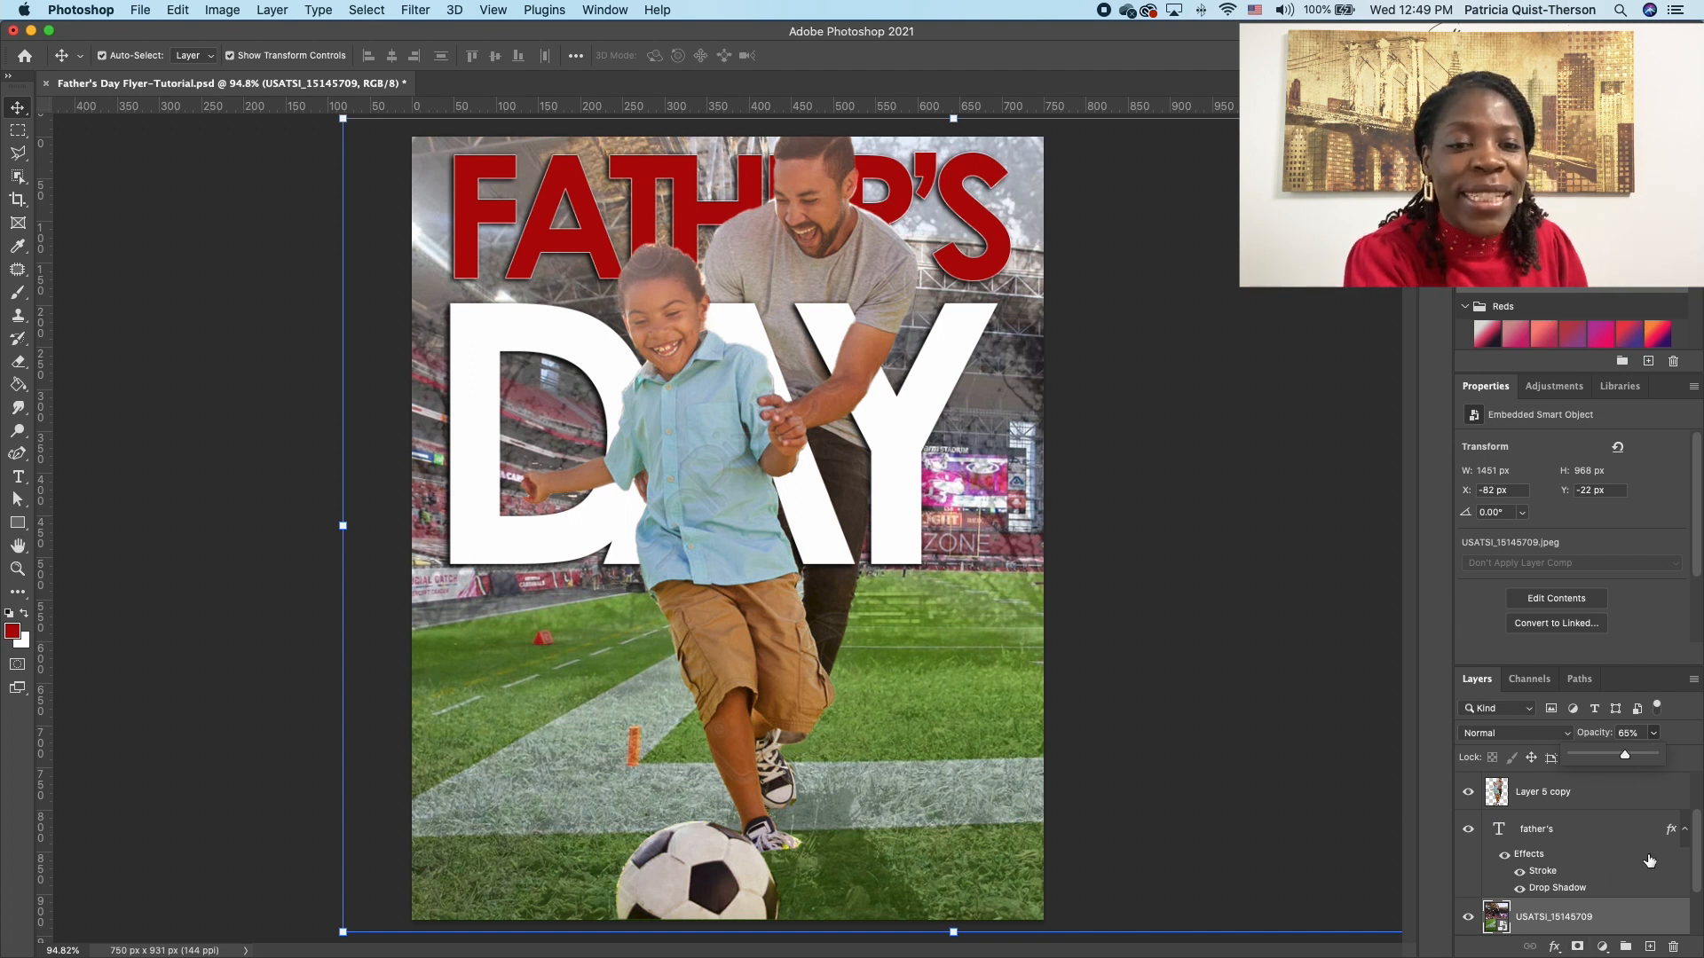
Step: Move the stadium layer directly below Black & White 1, then switch to Finder and place paper-535987_640.png above it
scroll(1649, 861, down, 2)
drag(1598, 843, 1609, 892)
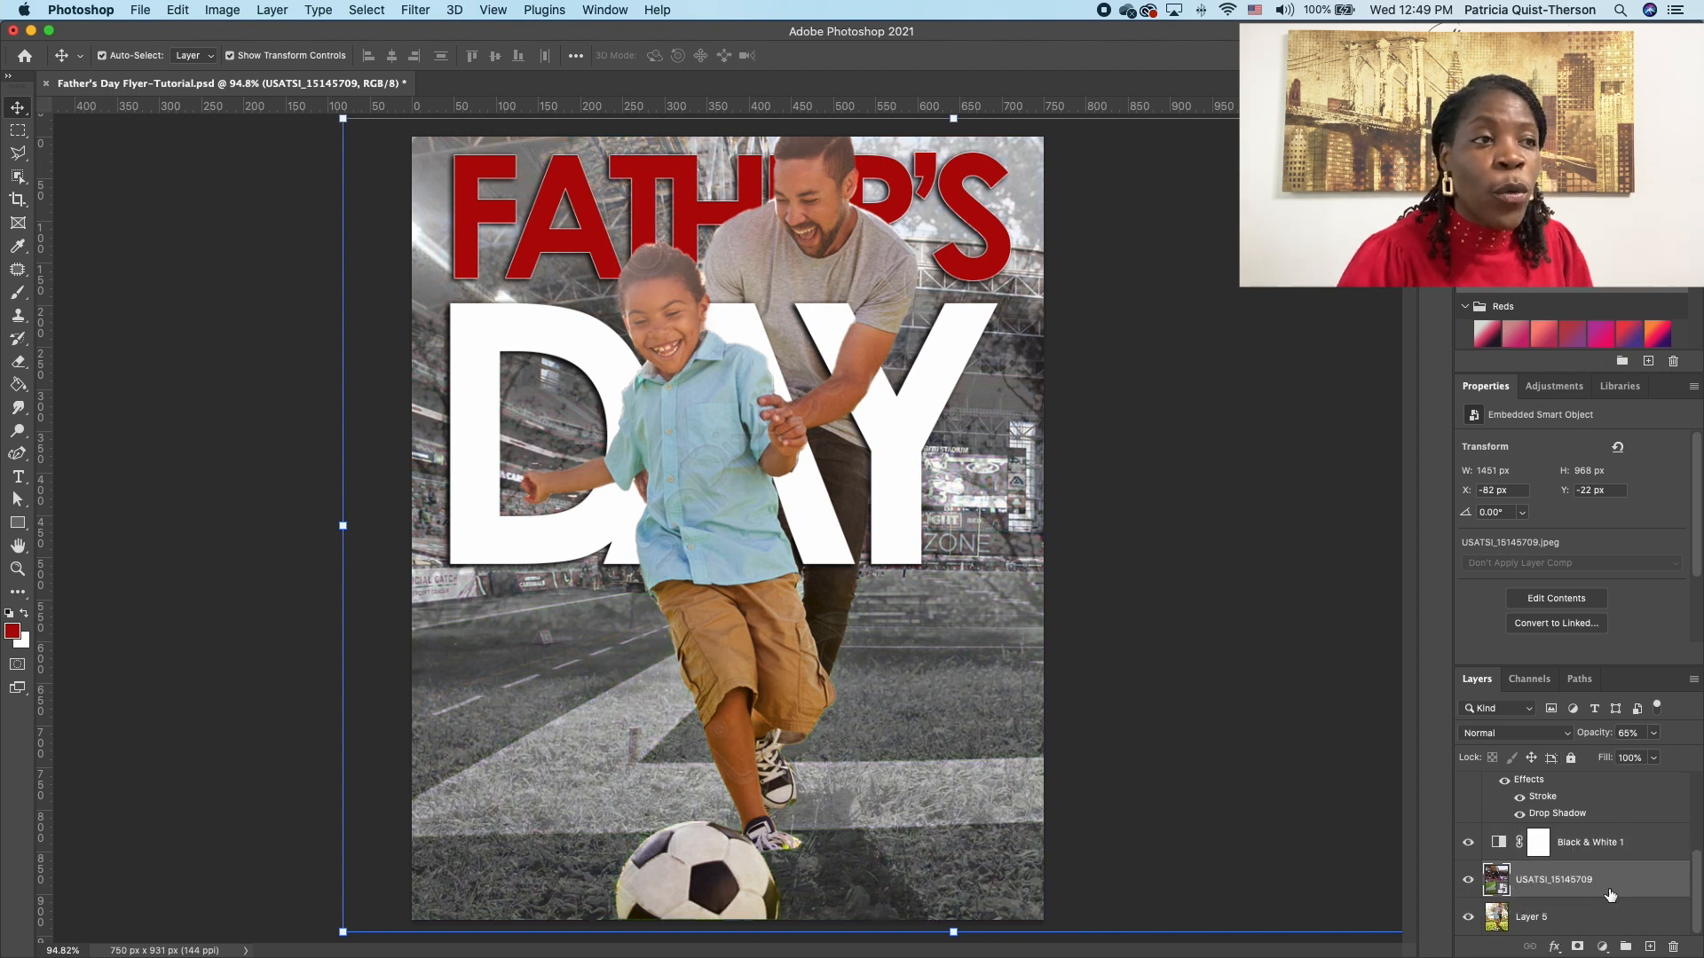
key(super+Tab)
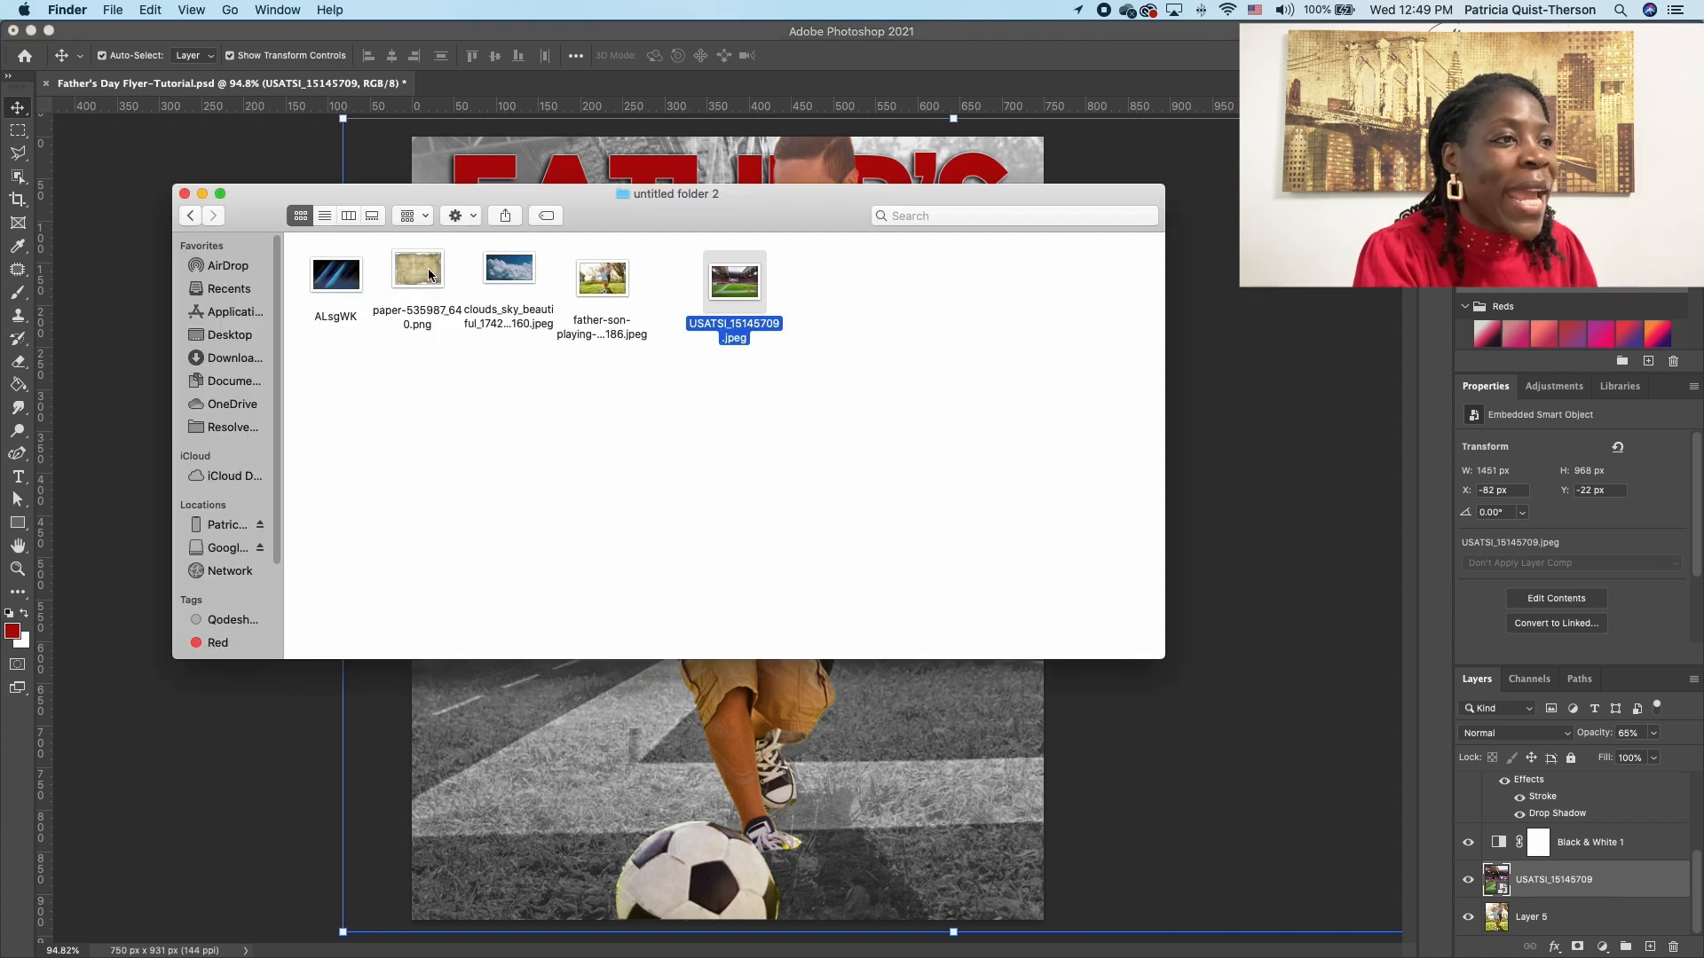
drag(434, 283, 849, 763)
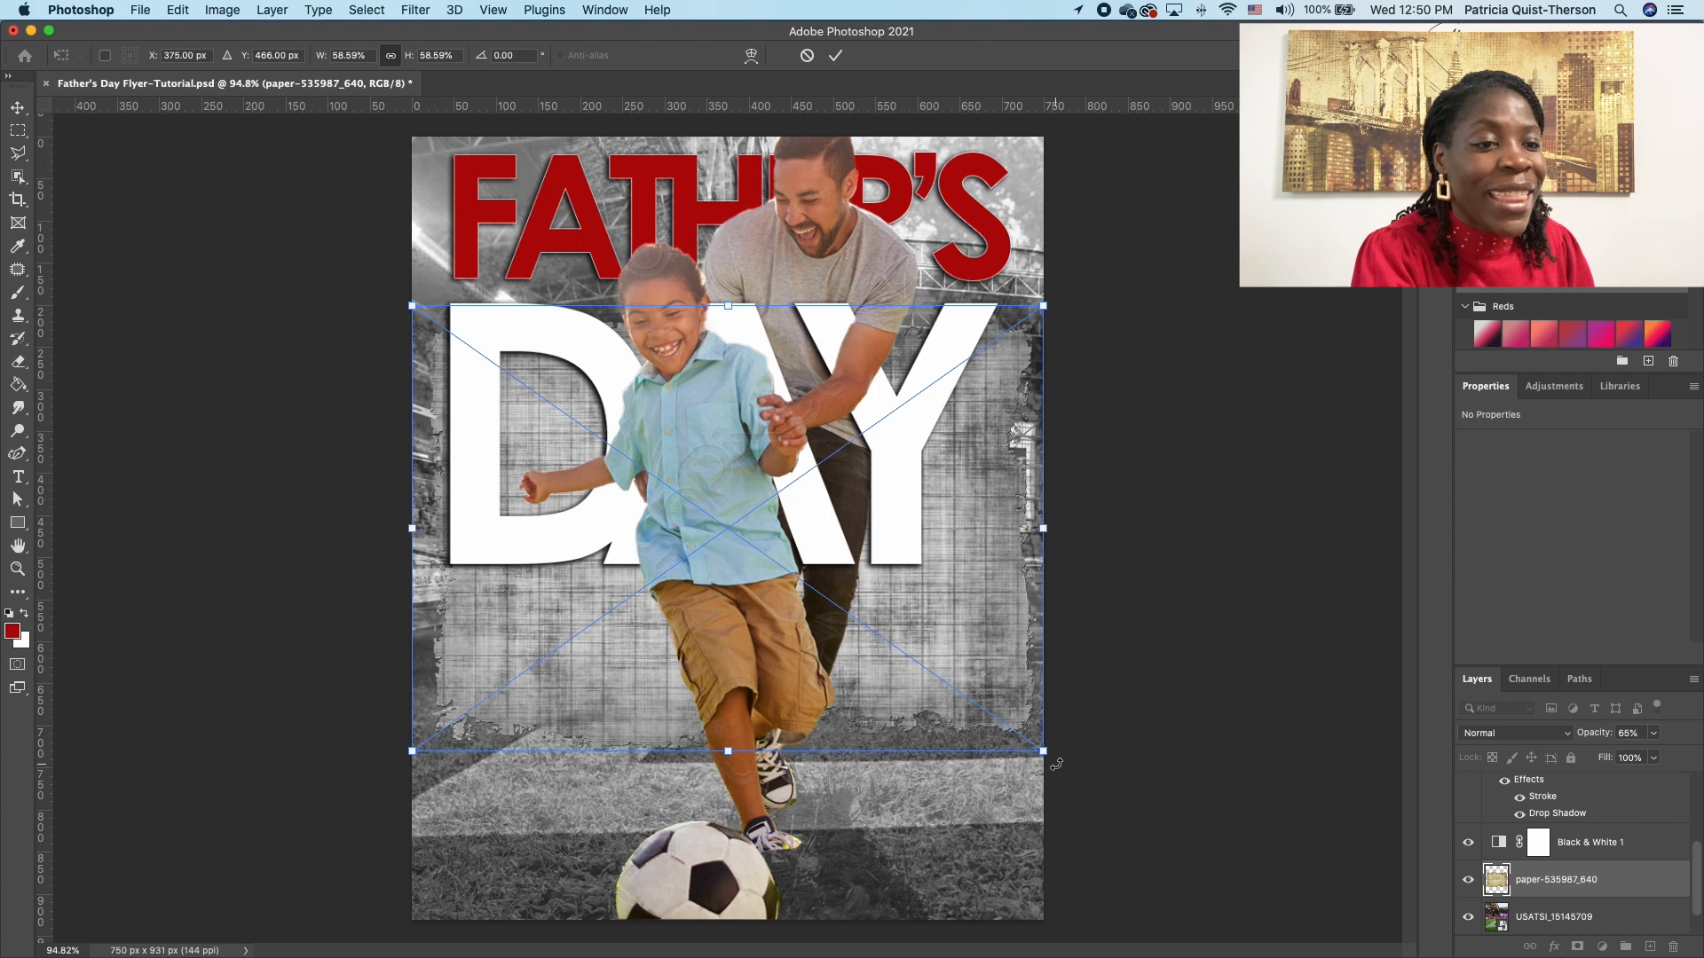
Step: Rotate the paper texture about 90° to portrait, enlarge it to about 723 × 1014 px over the flyer, and commit
drag(1056, 765, 546, 782)
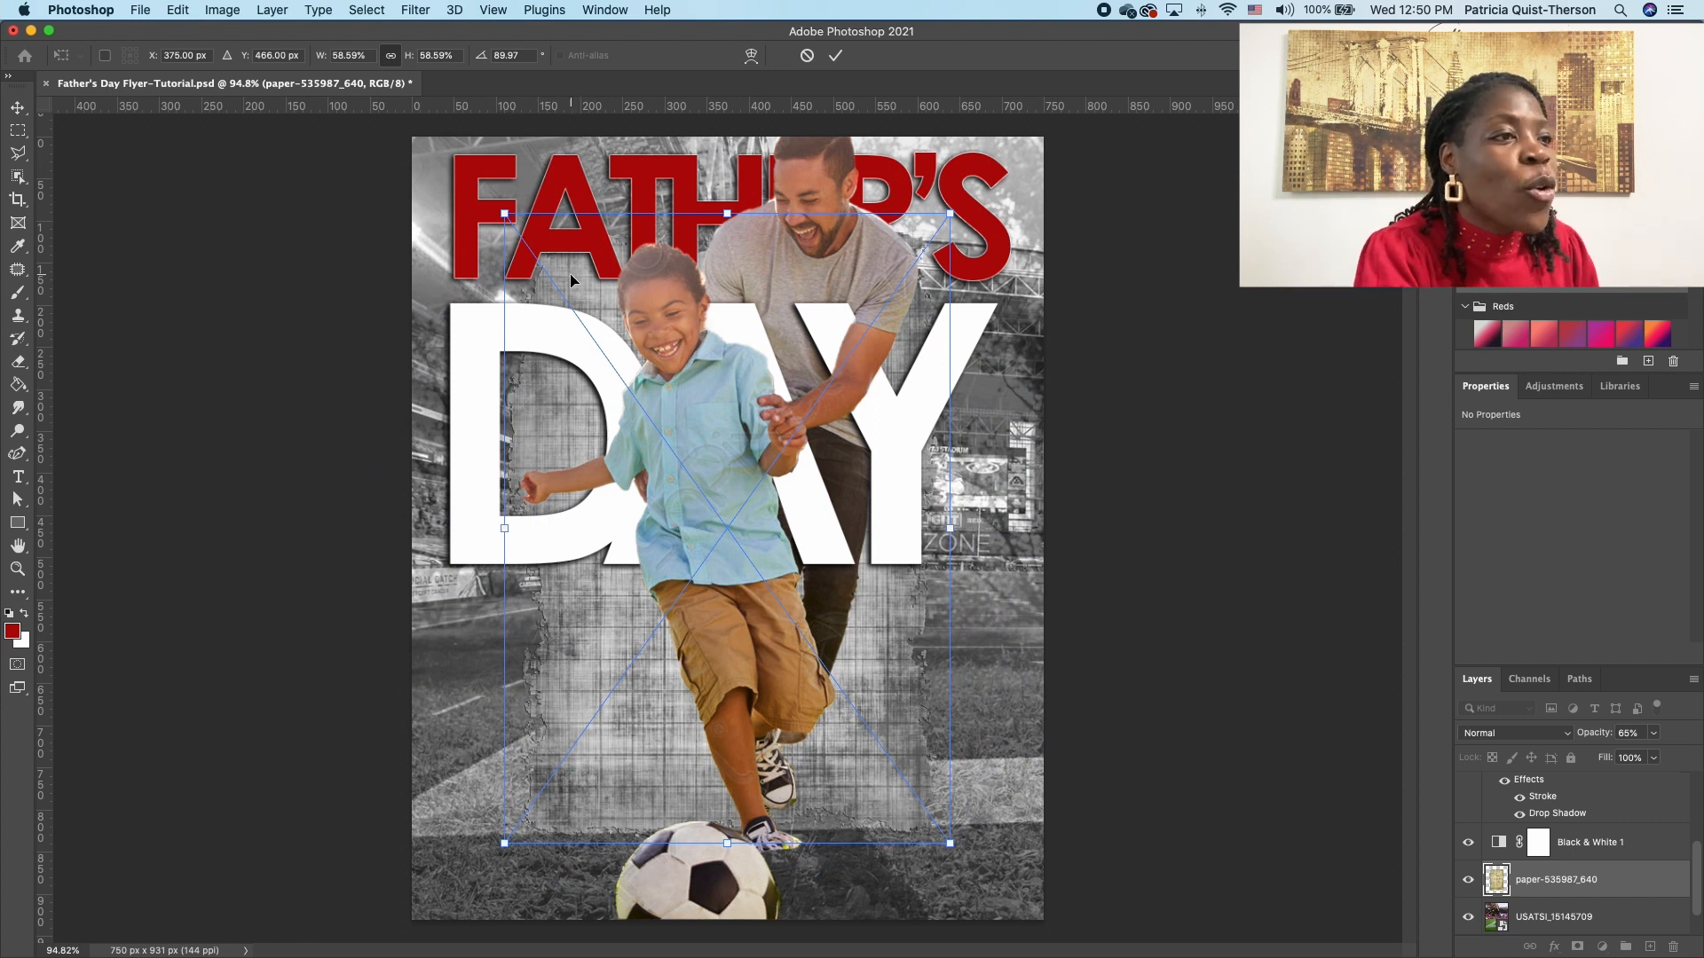
drag(571, 281, 487, 195)
drag(868, 760, 1021, 830)
drag(967, 551, 924, 586)
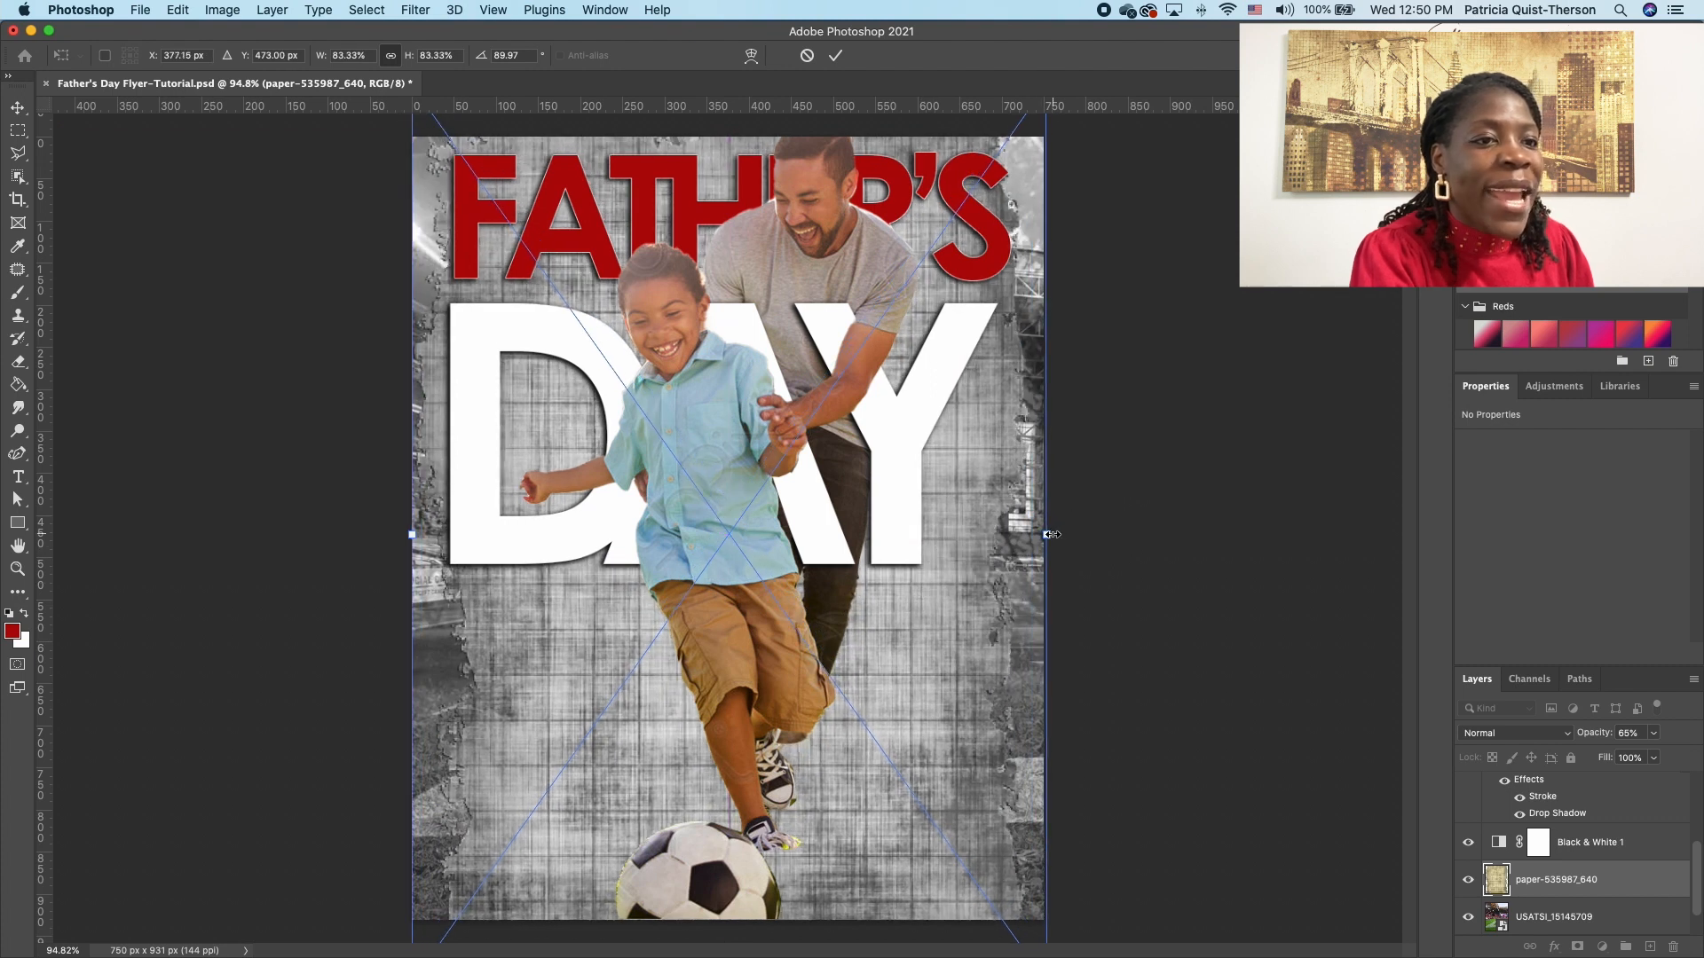
drag(1047, 535, 966, 566)
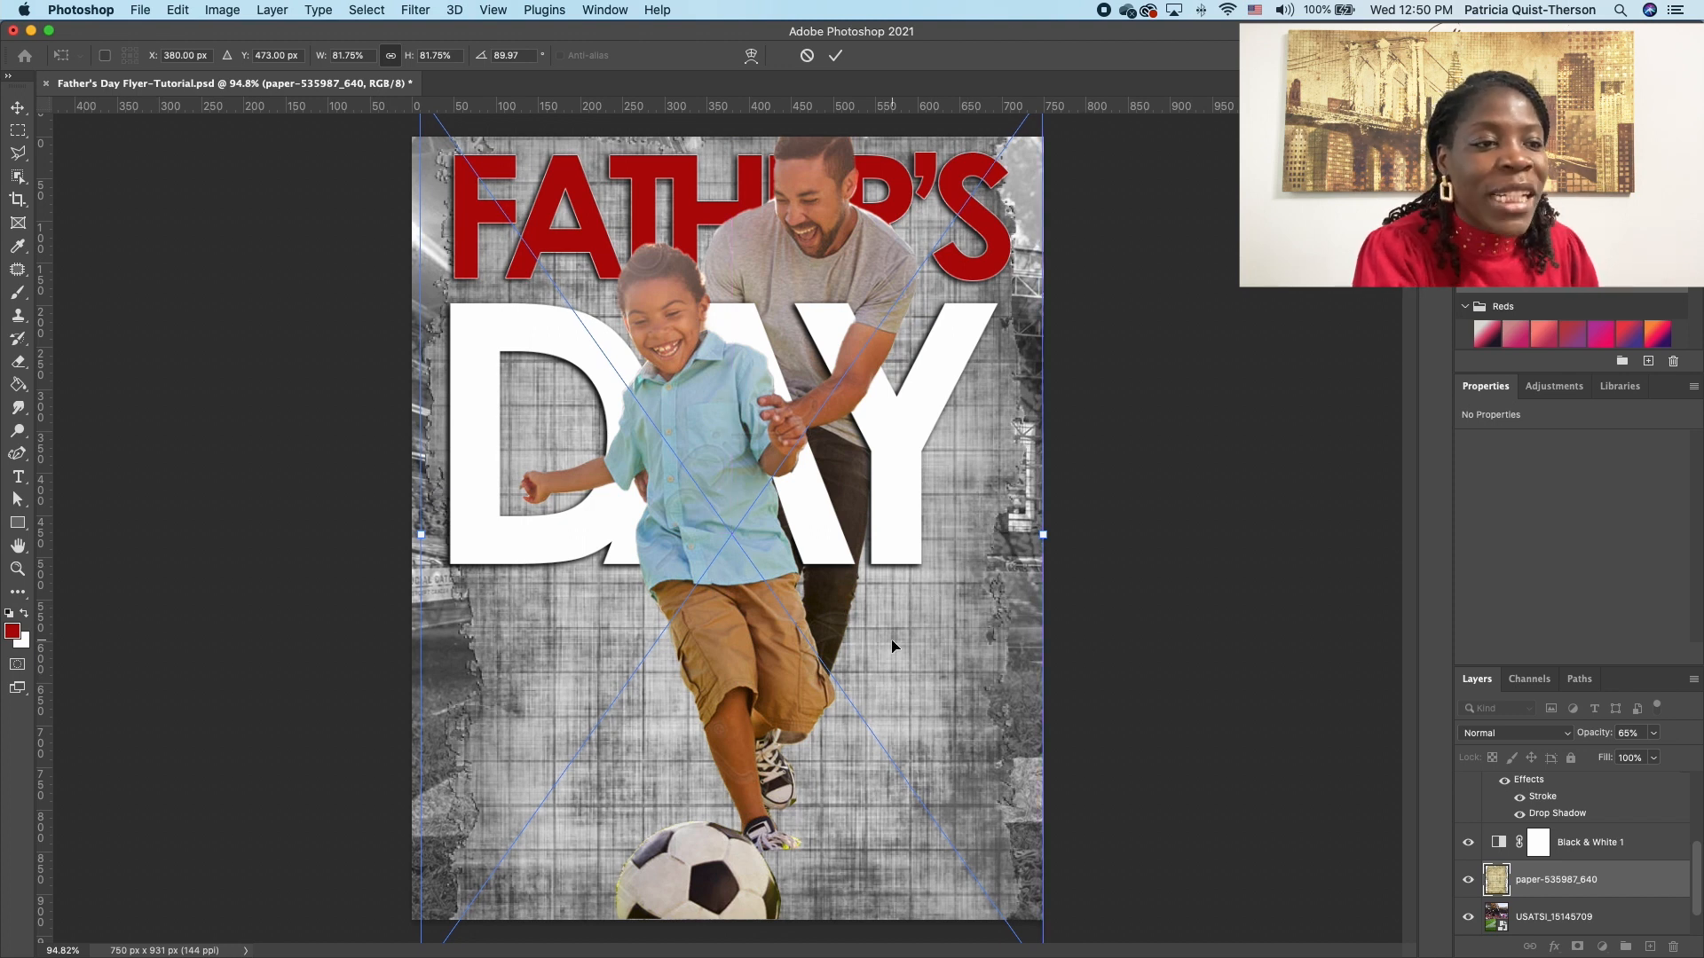
key(Return)
Step: Set the paper texture layer's blend mode to Multiply and its opacity to 71%
click(1653, 734)
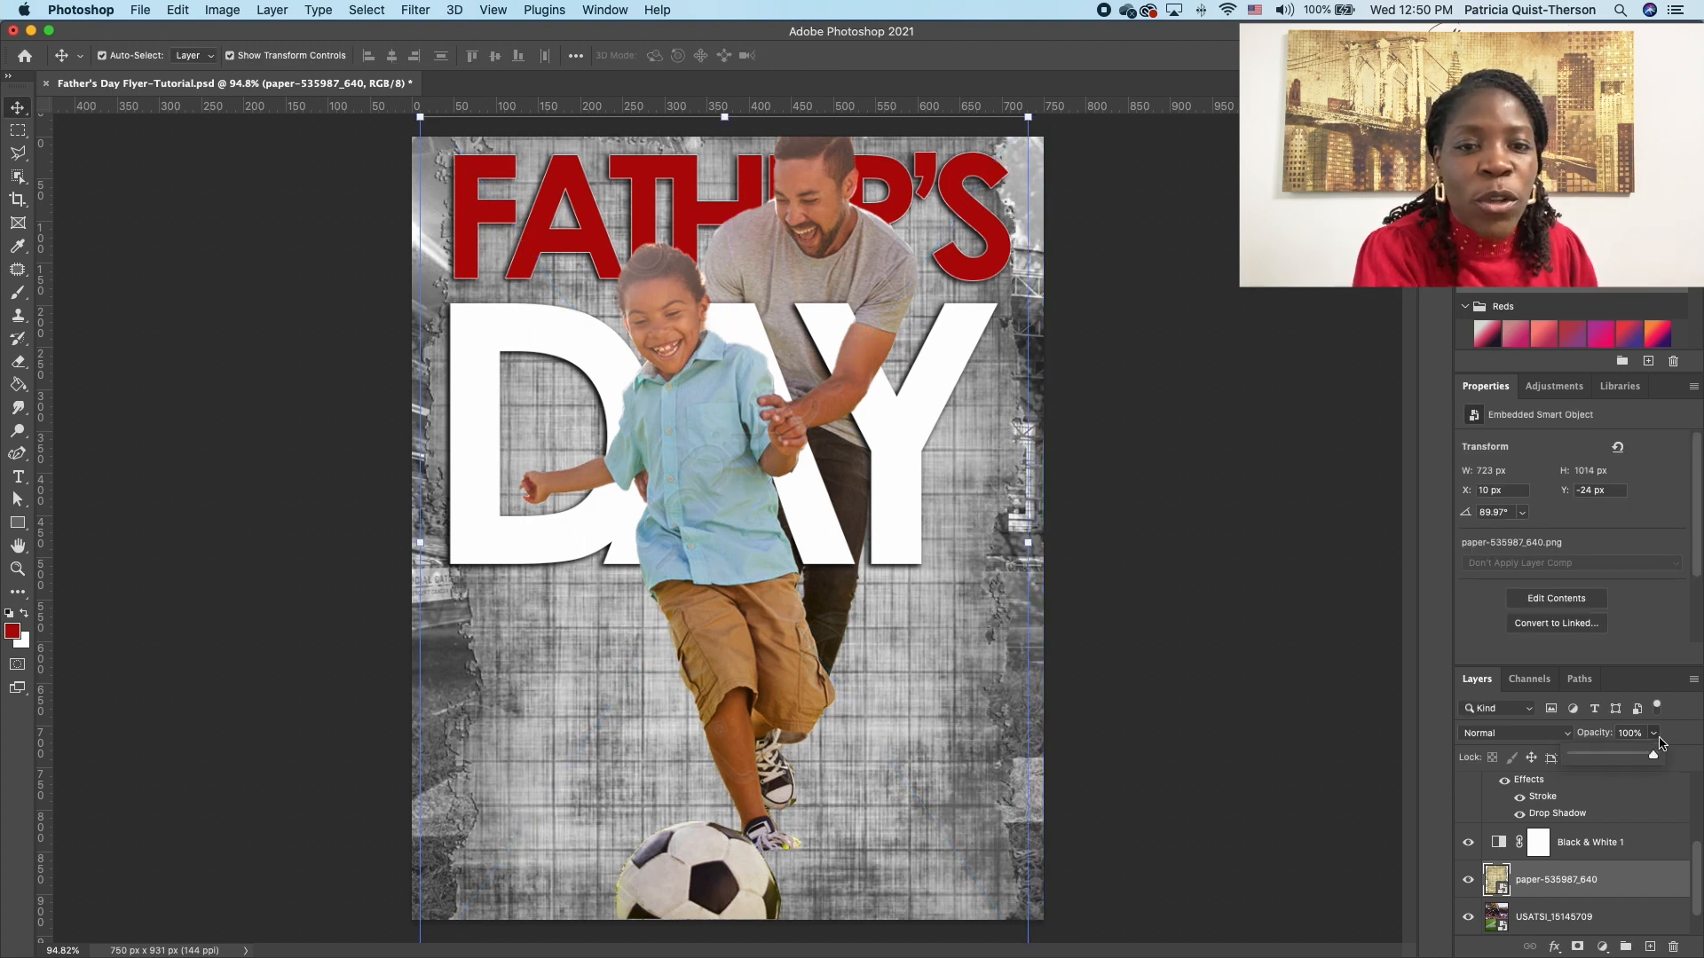
drag(1656, 755, 1613, 762)
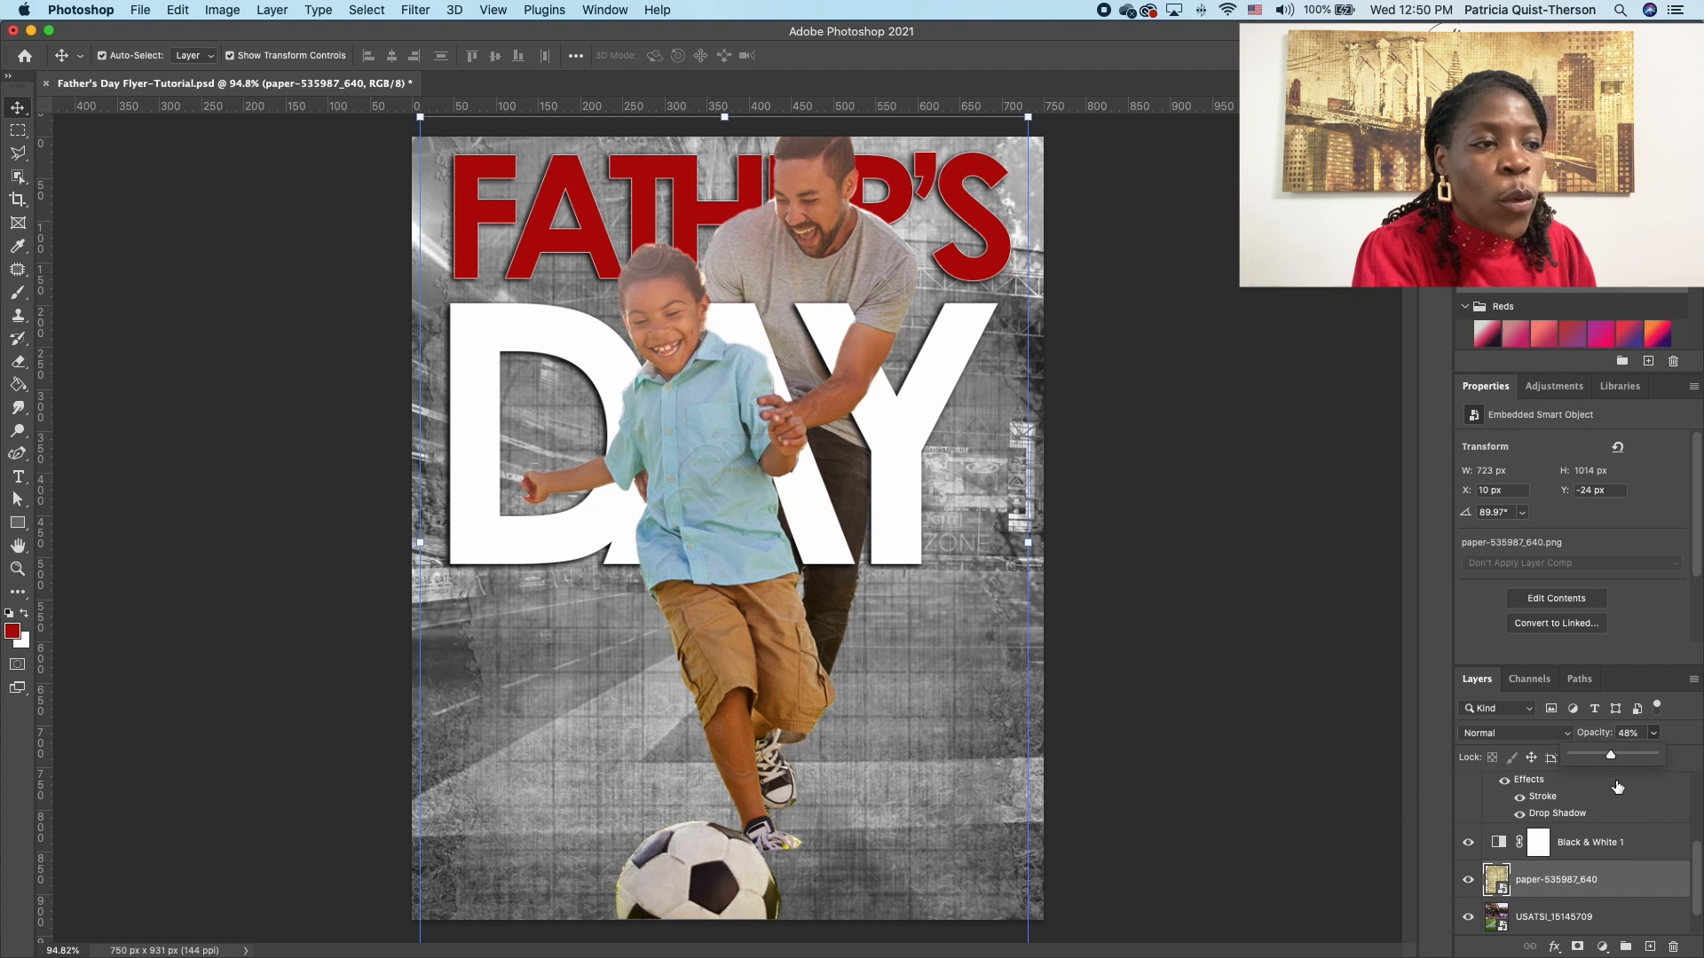
click(1551, 740)
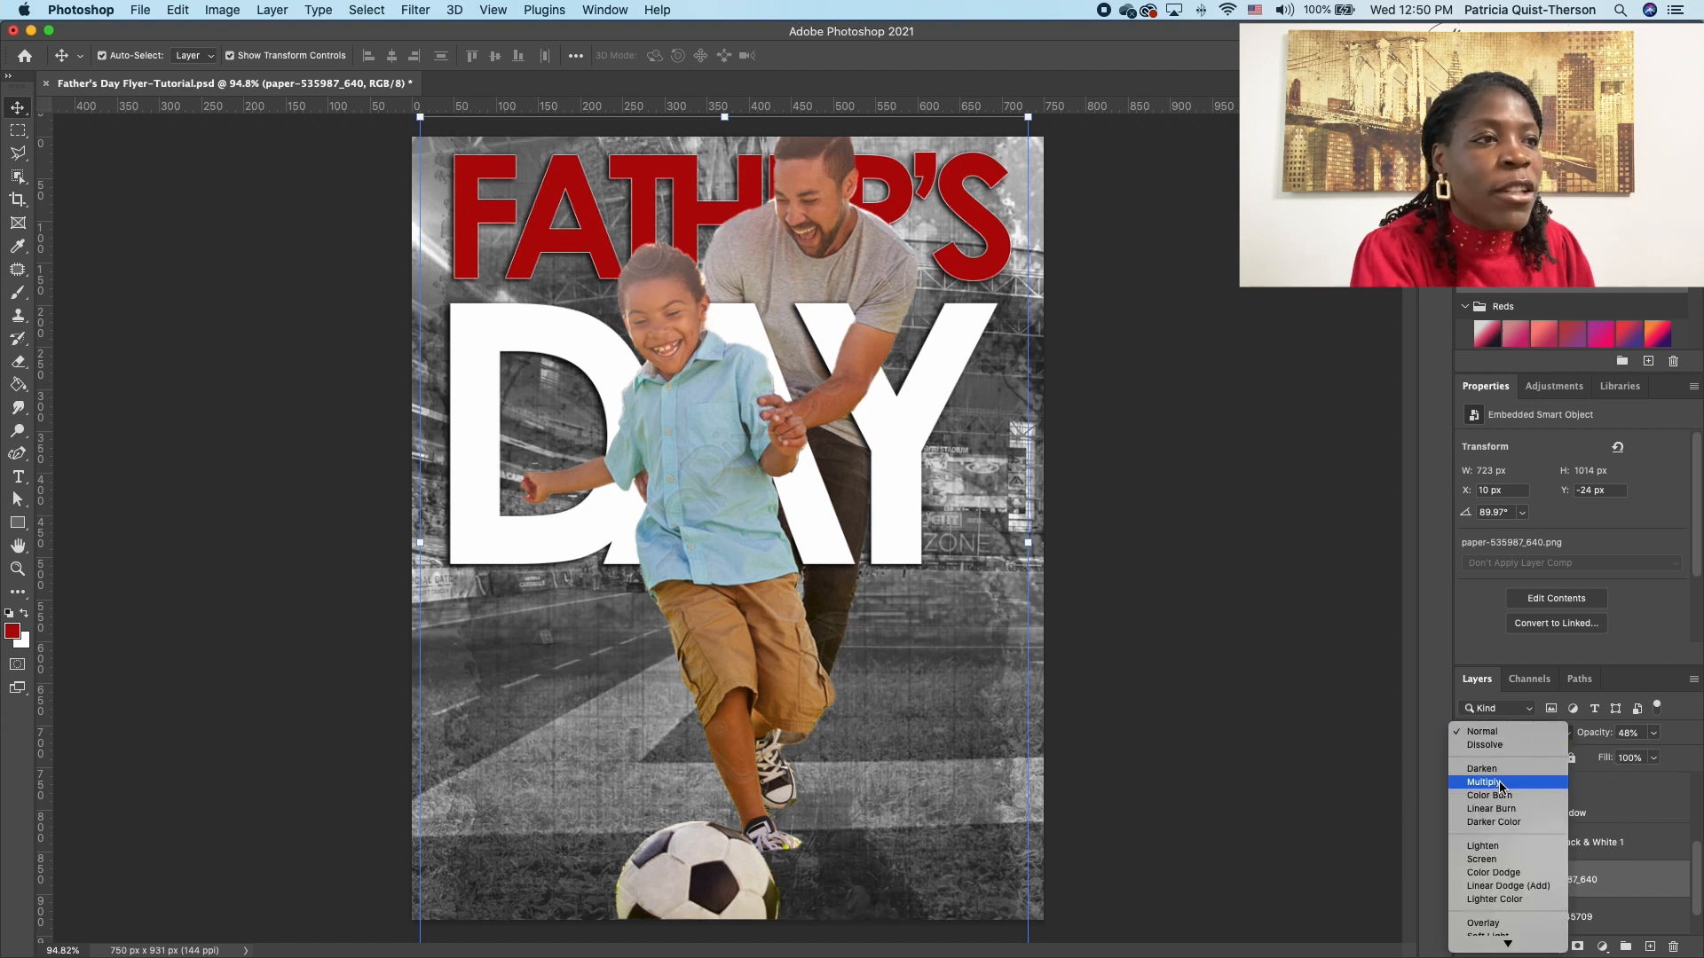
click(1501, 785)
click(1655, 736)
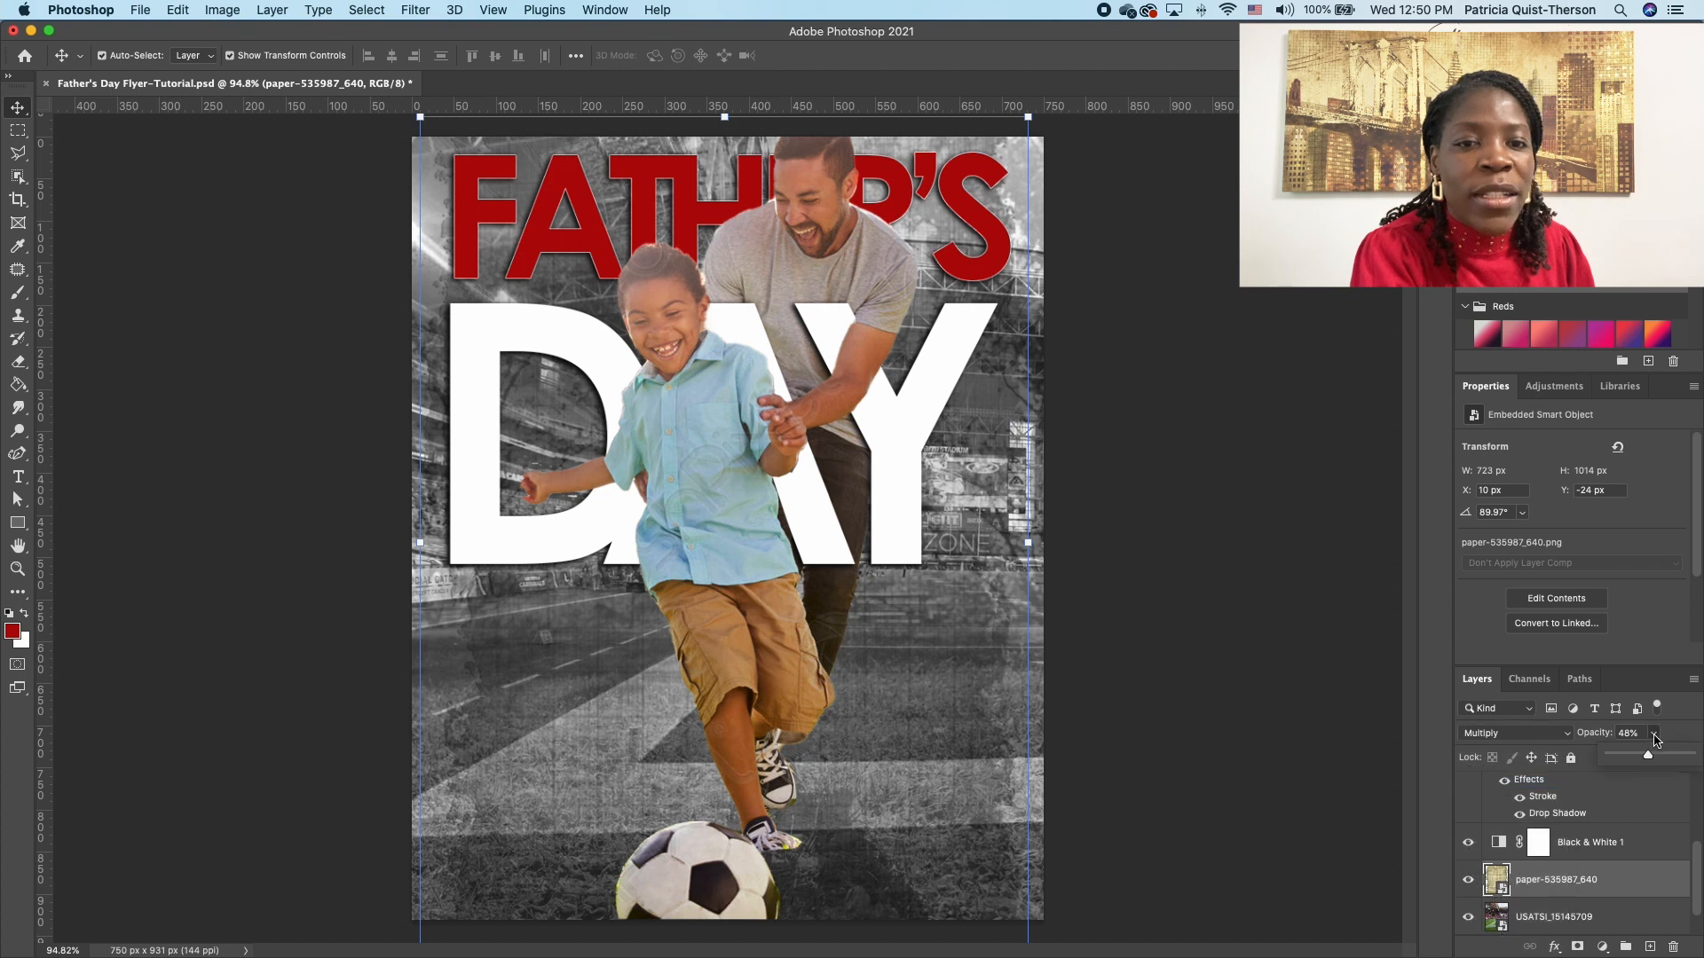
drag(1647, 762, 1667, 757)
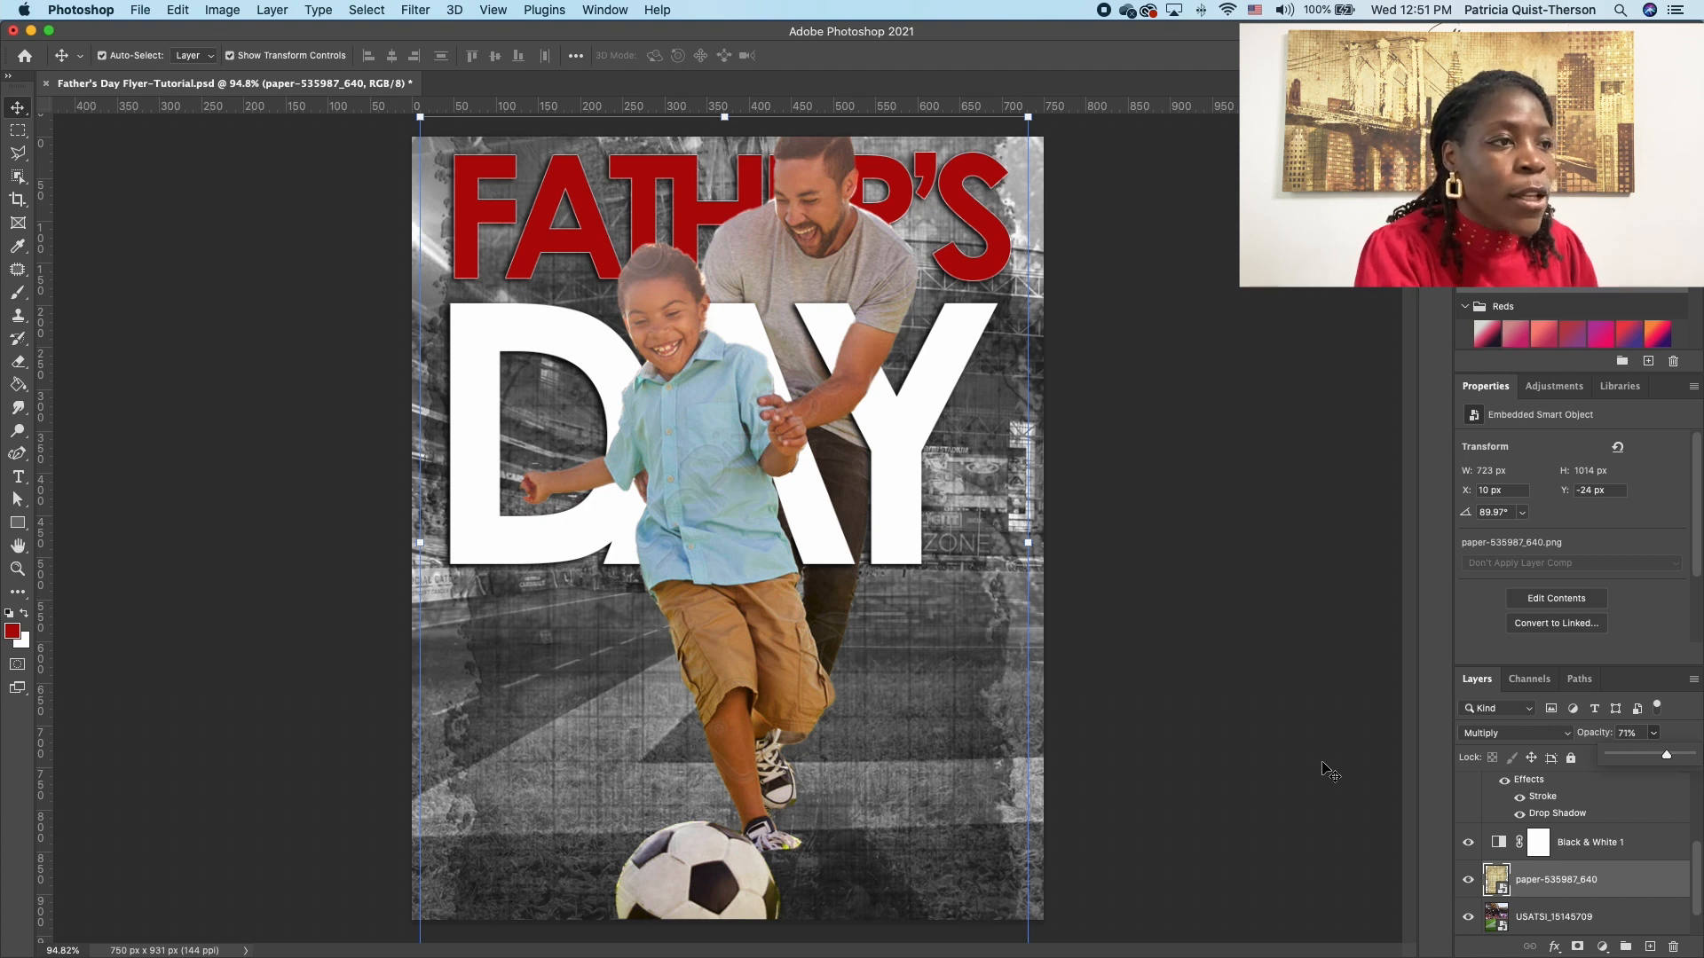
Step: With the stadium layer active, load the paper texture's outline as a selection and invert it
click(1023, 710)
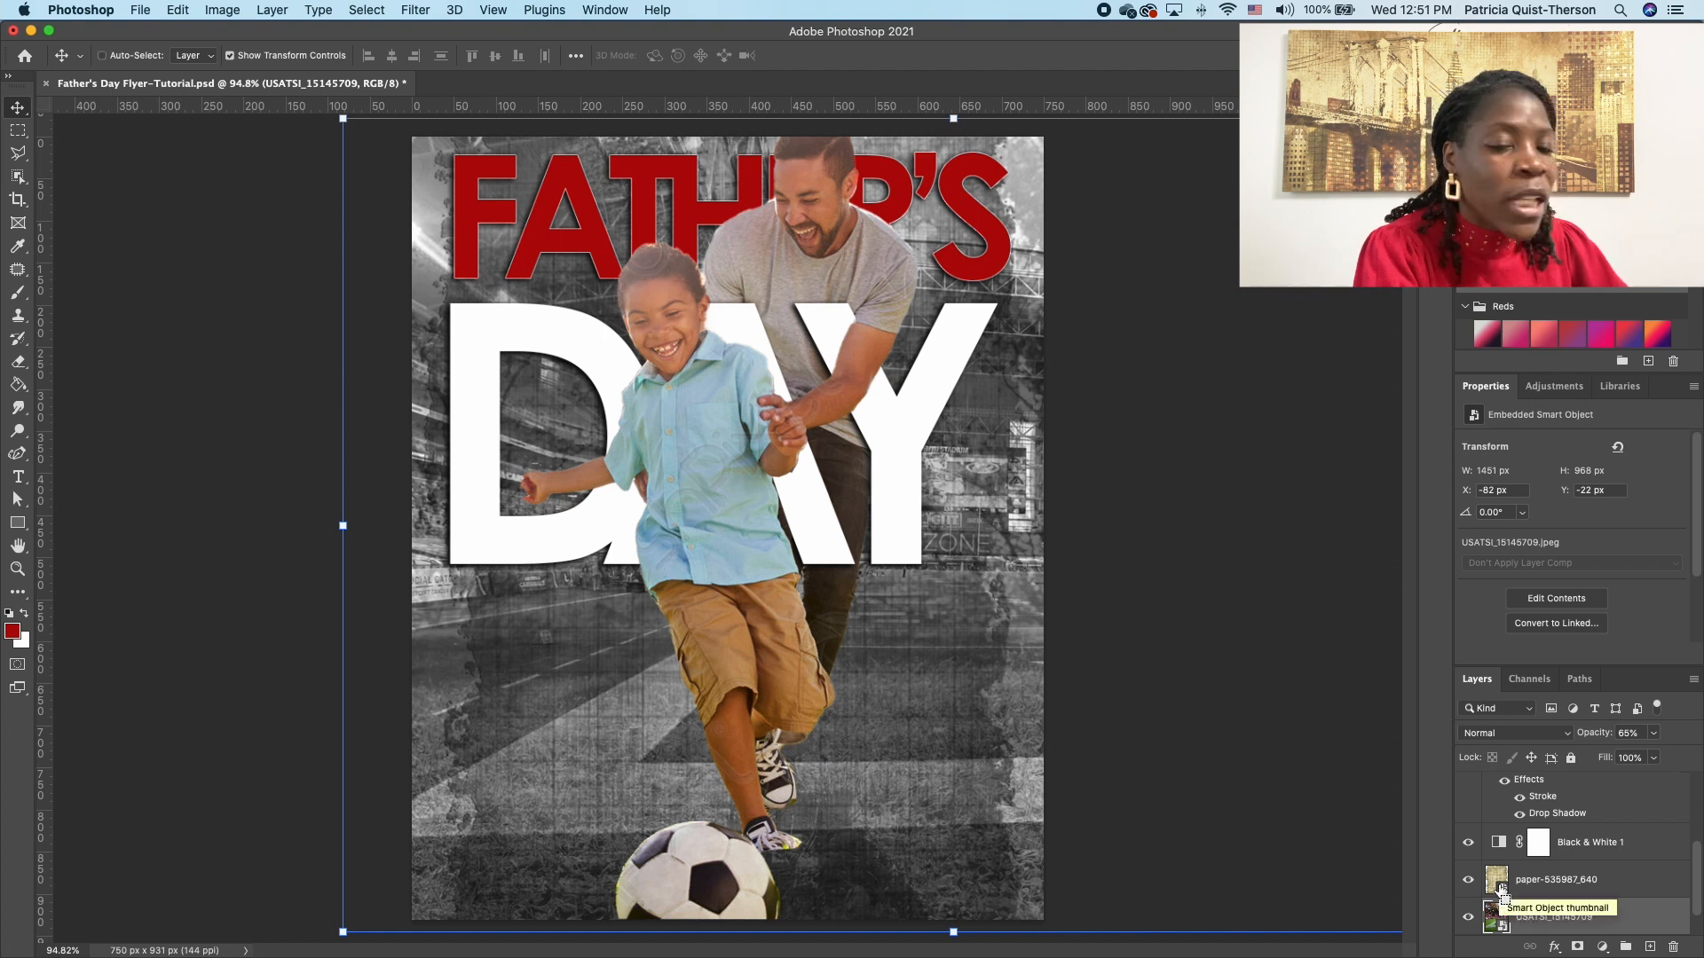
super+click(1499, 888)
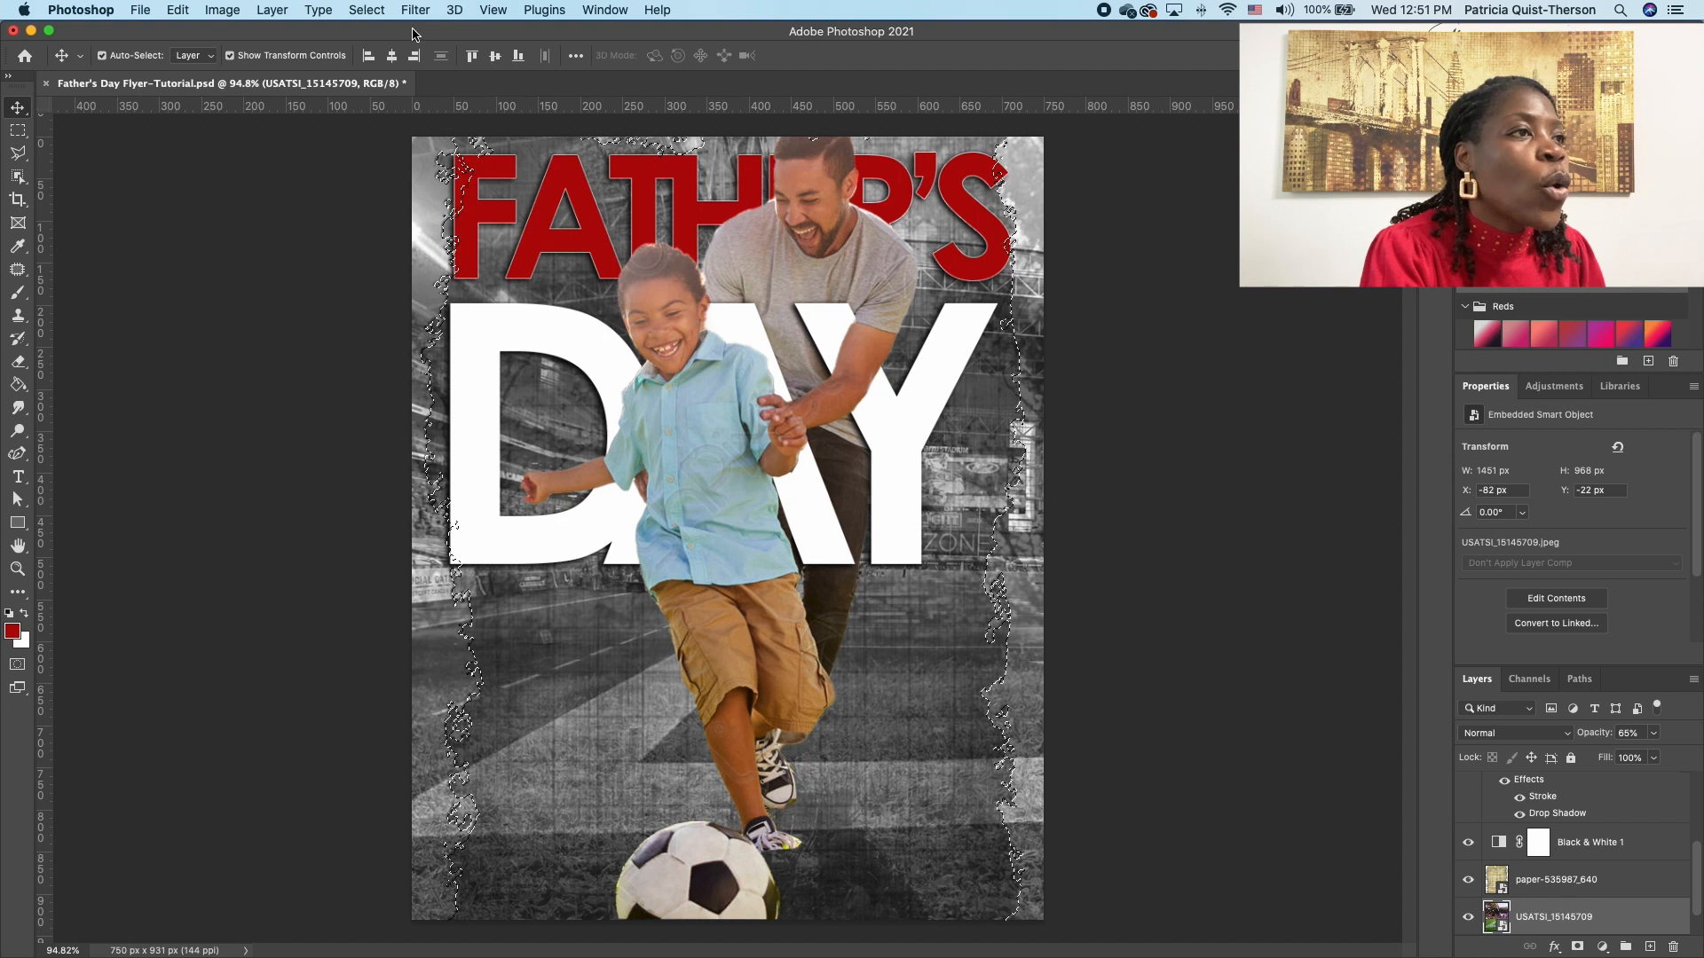
click(367, 10)
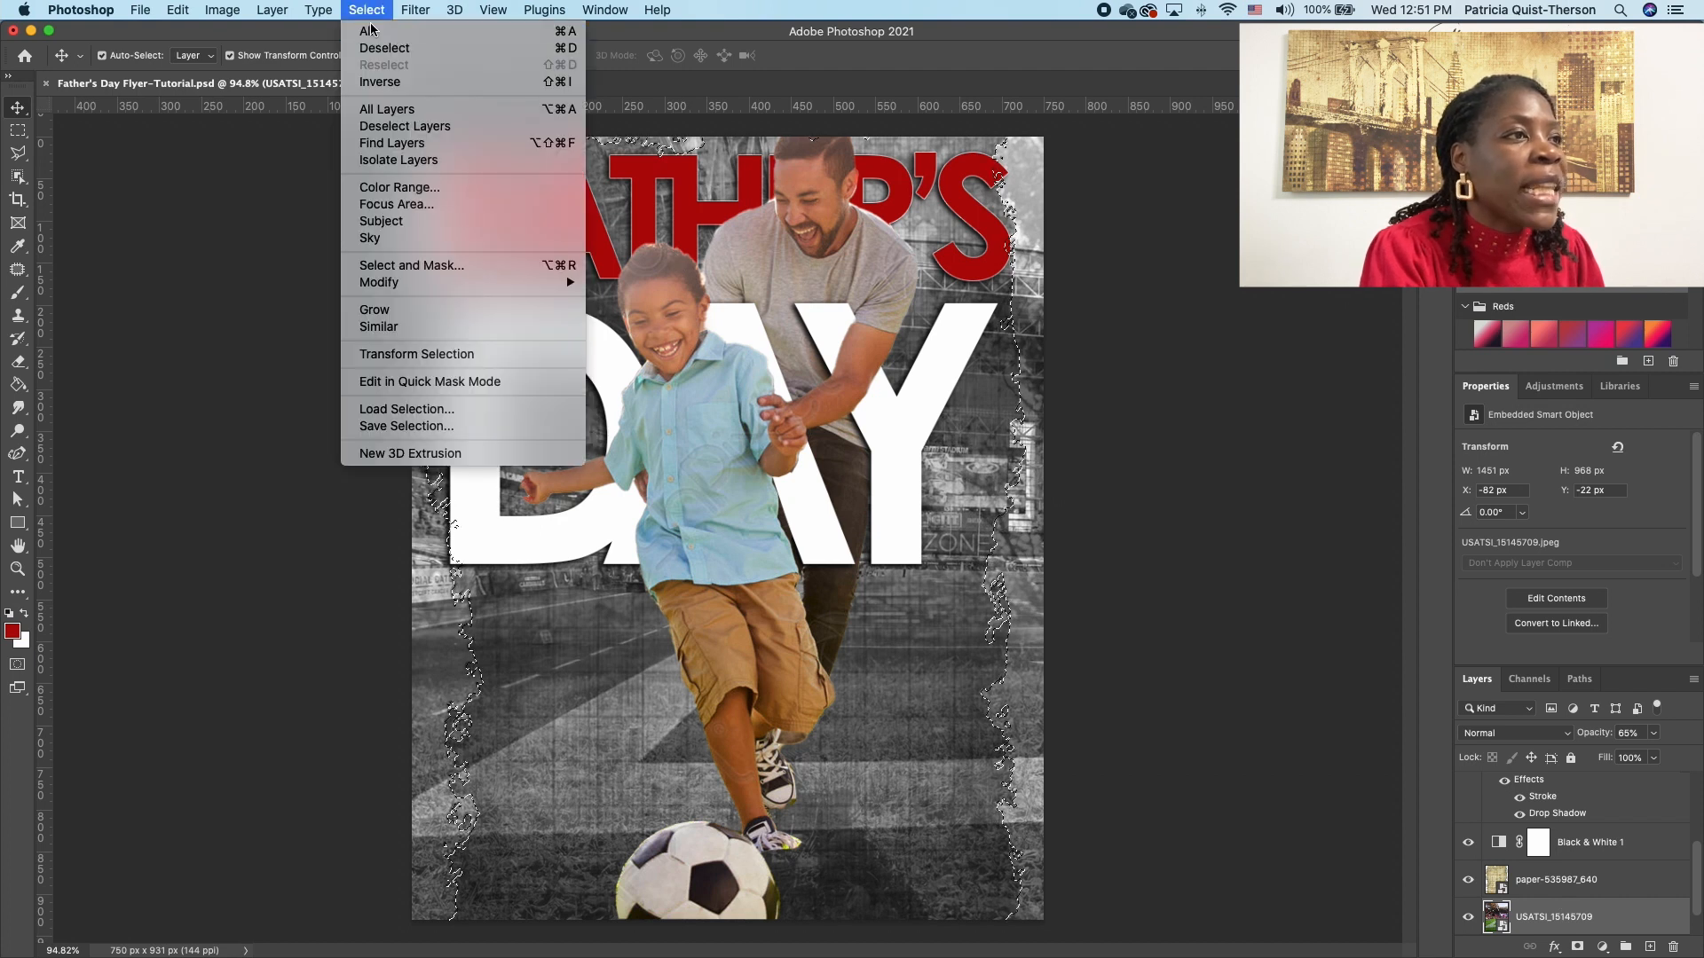
click(382, 81)
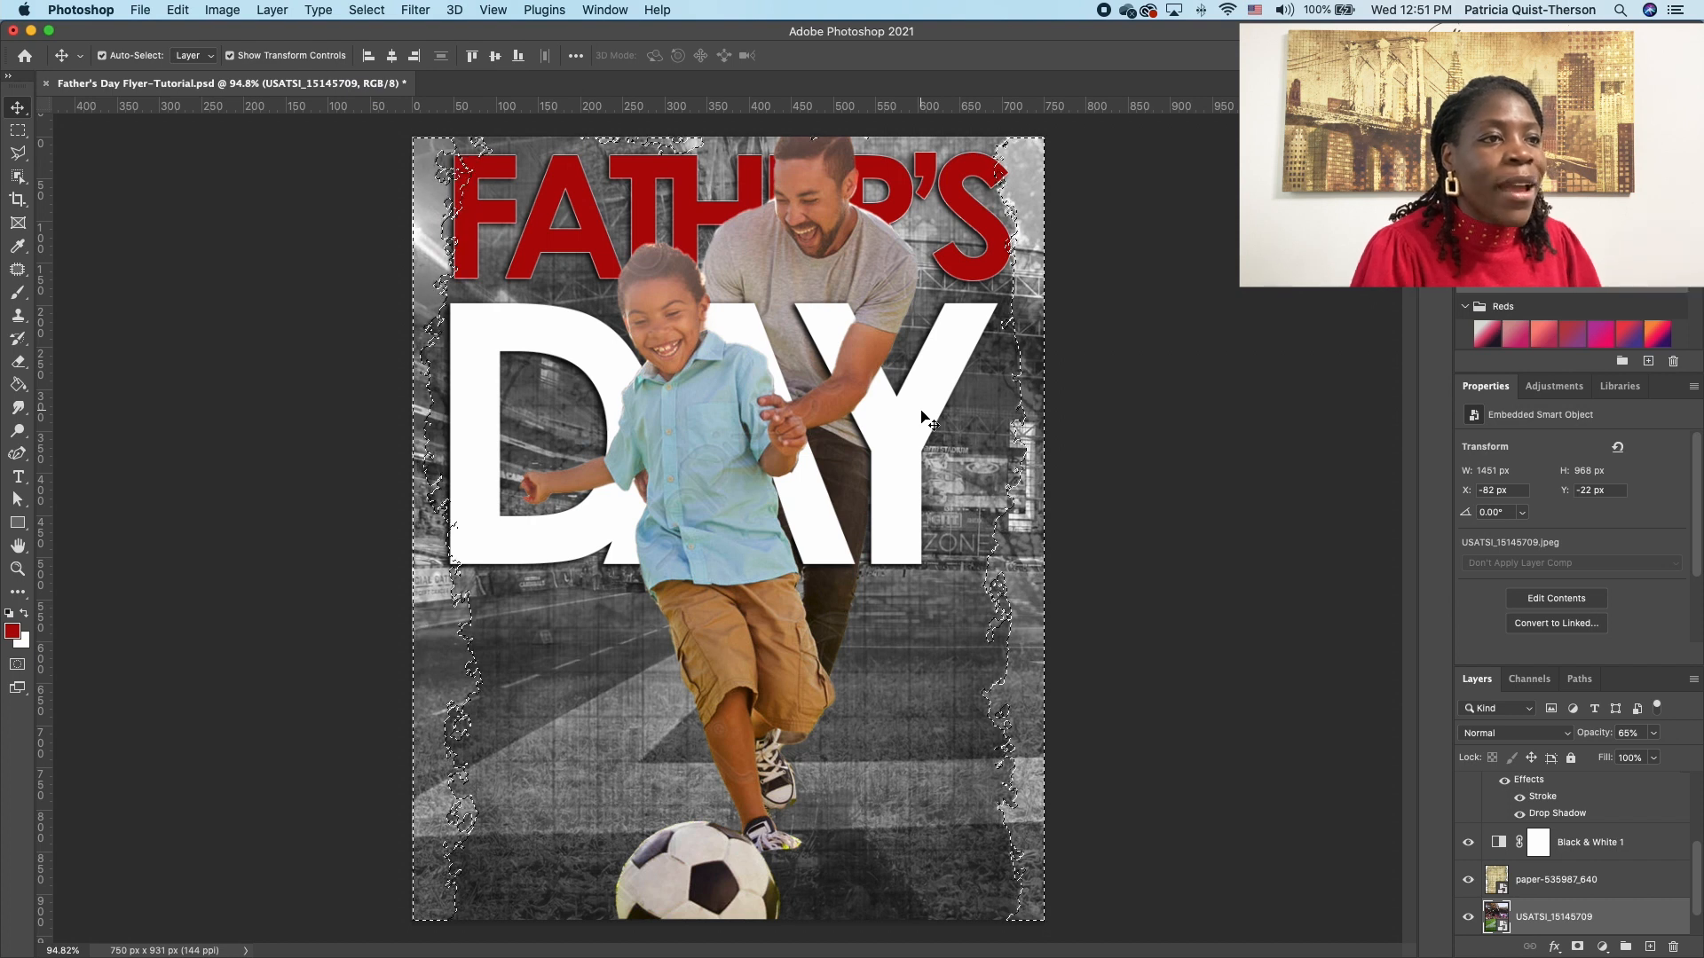
Step: Fill the selected torn edges with a light grey c4bbbb Solid Color layer and lower its opacity to 24%
click(1603, 947)
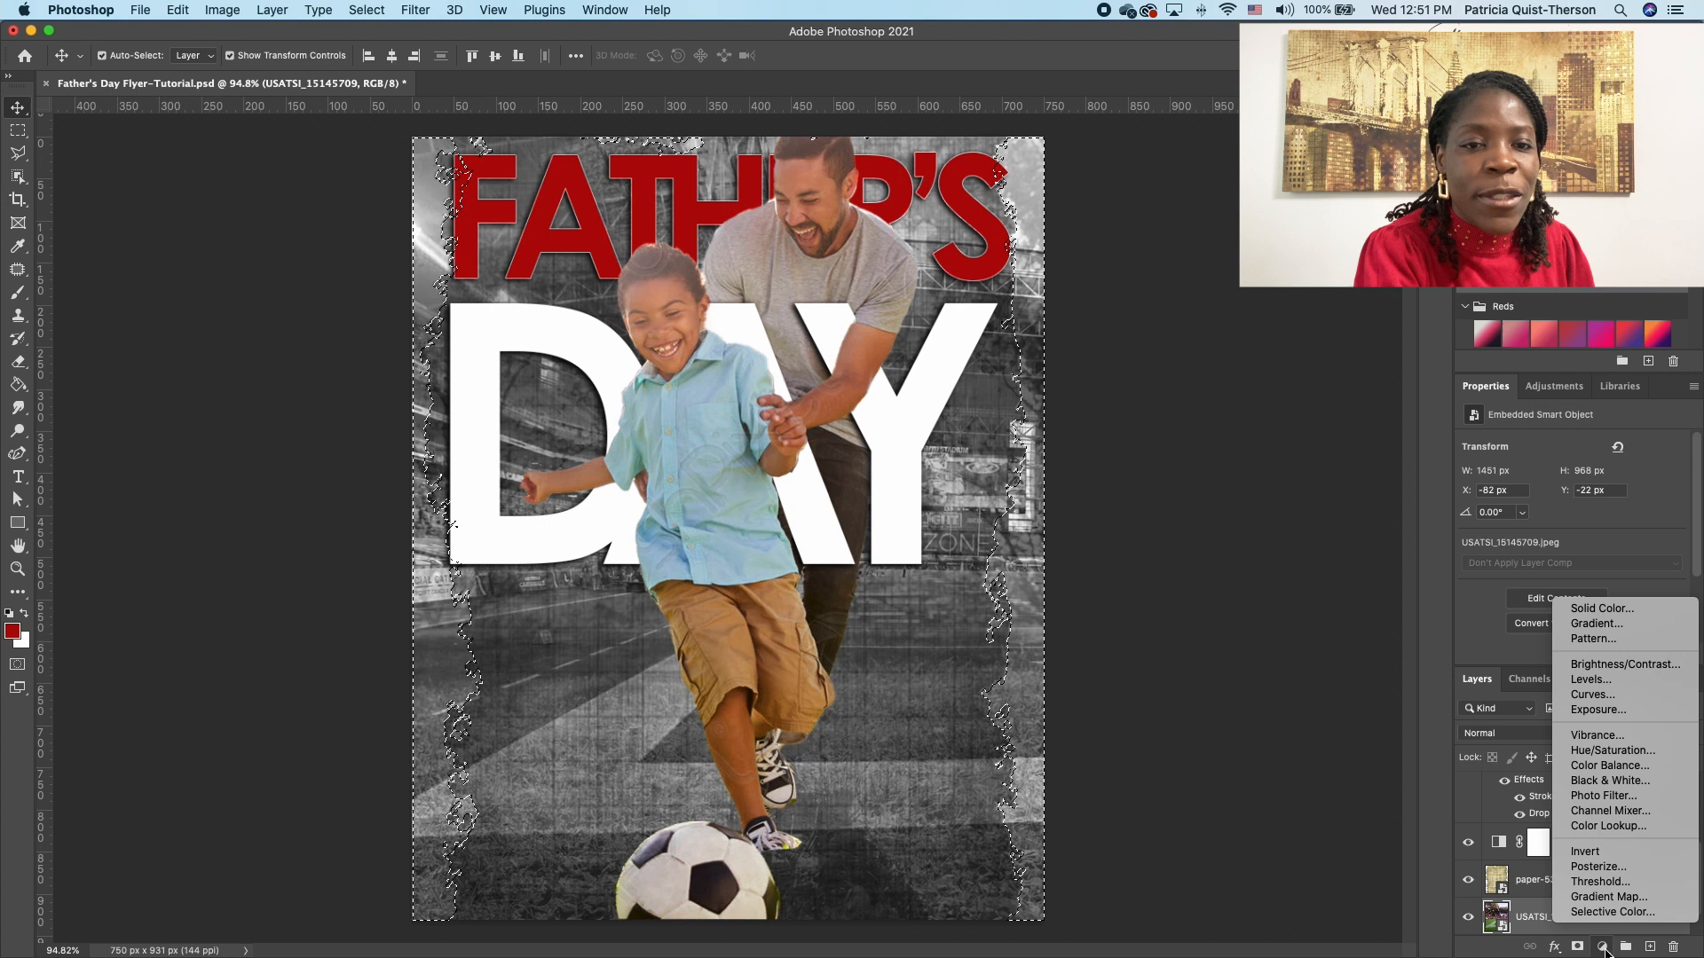
click(1600, 609)
click(1044, 377)
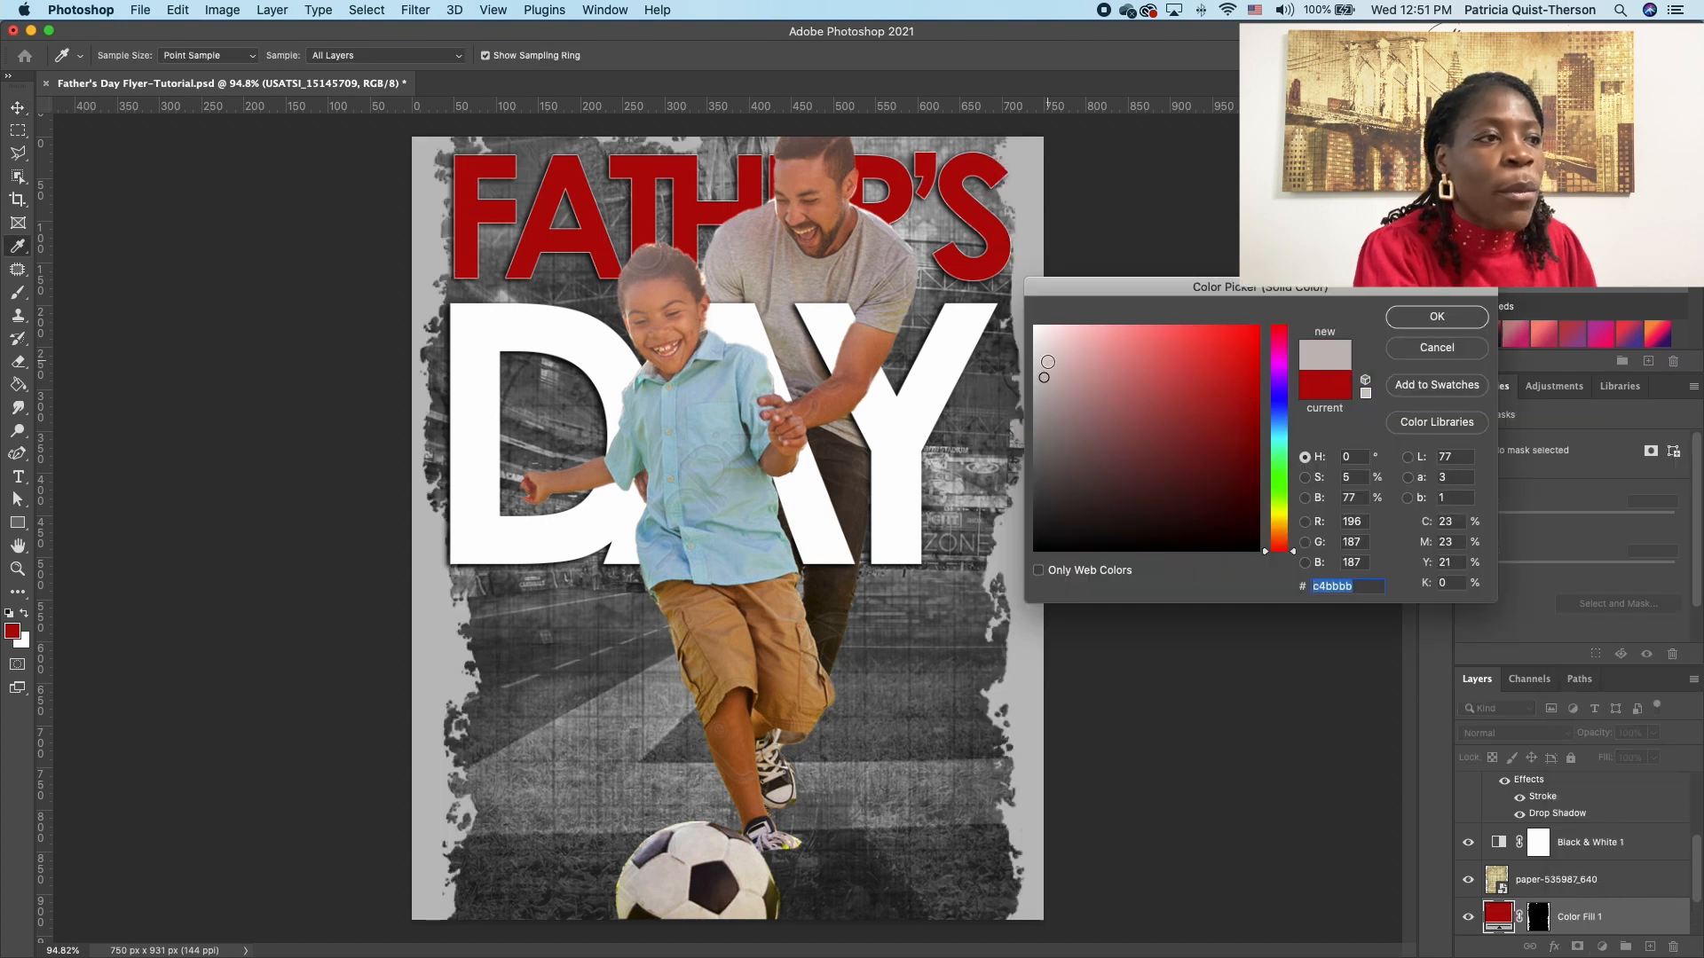
click(1437, 318)
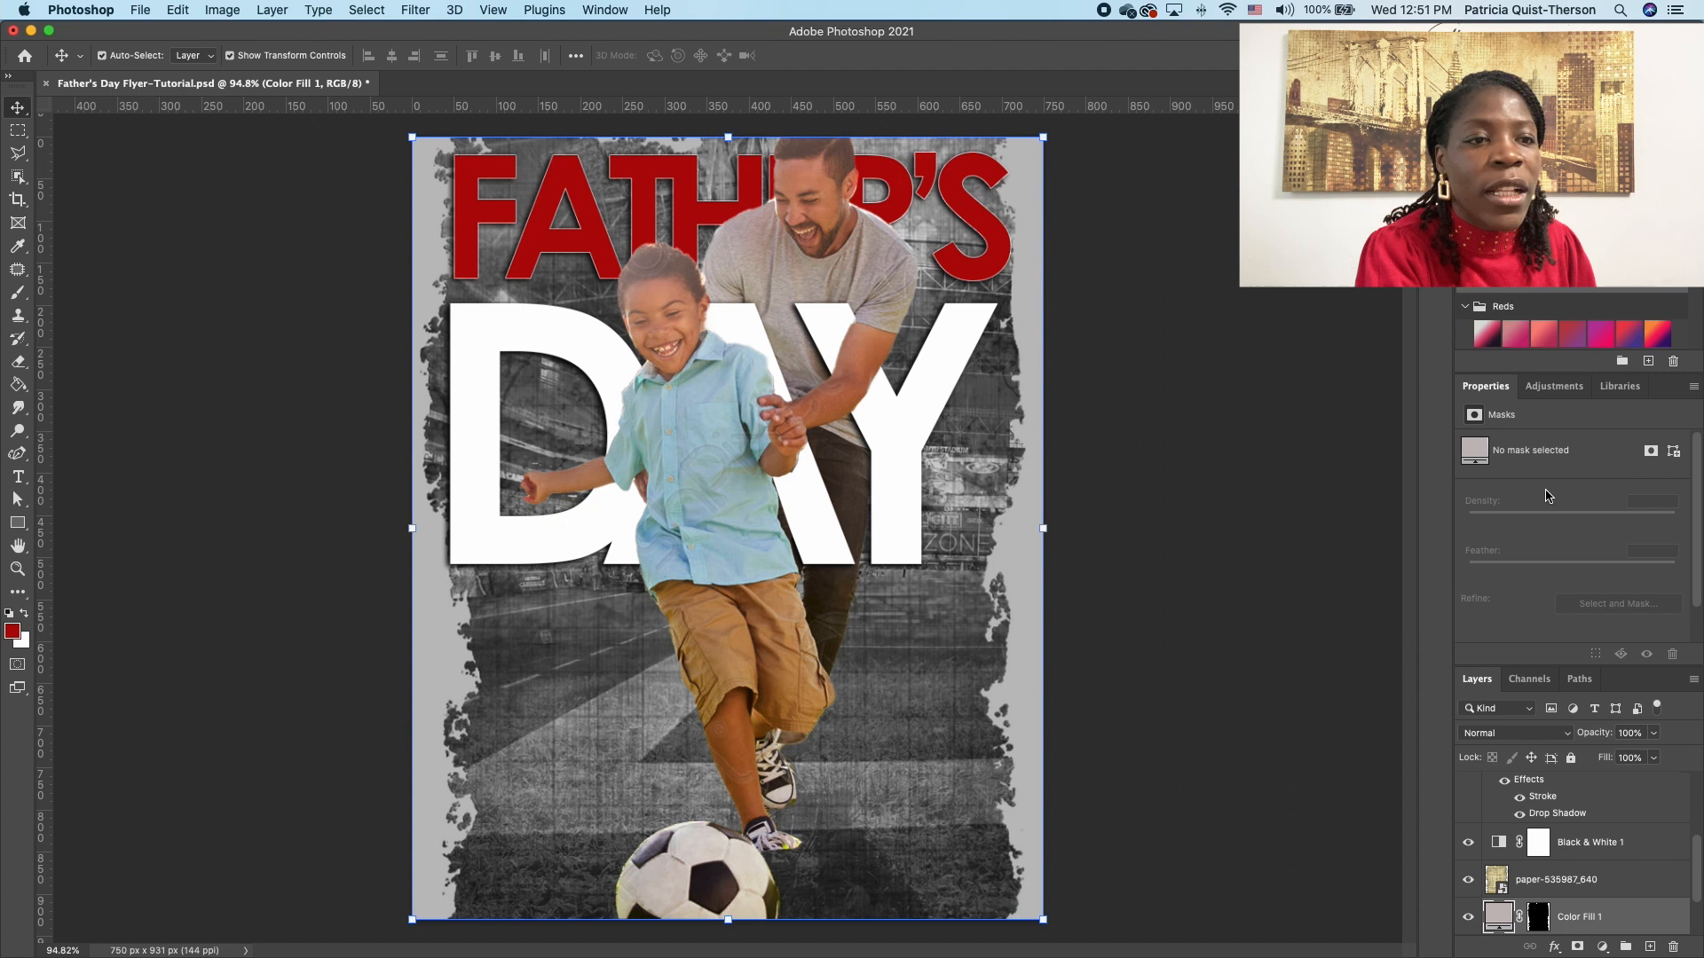
click(1654, 733)
drag(1657, 754, 1594, 763)
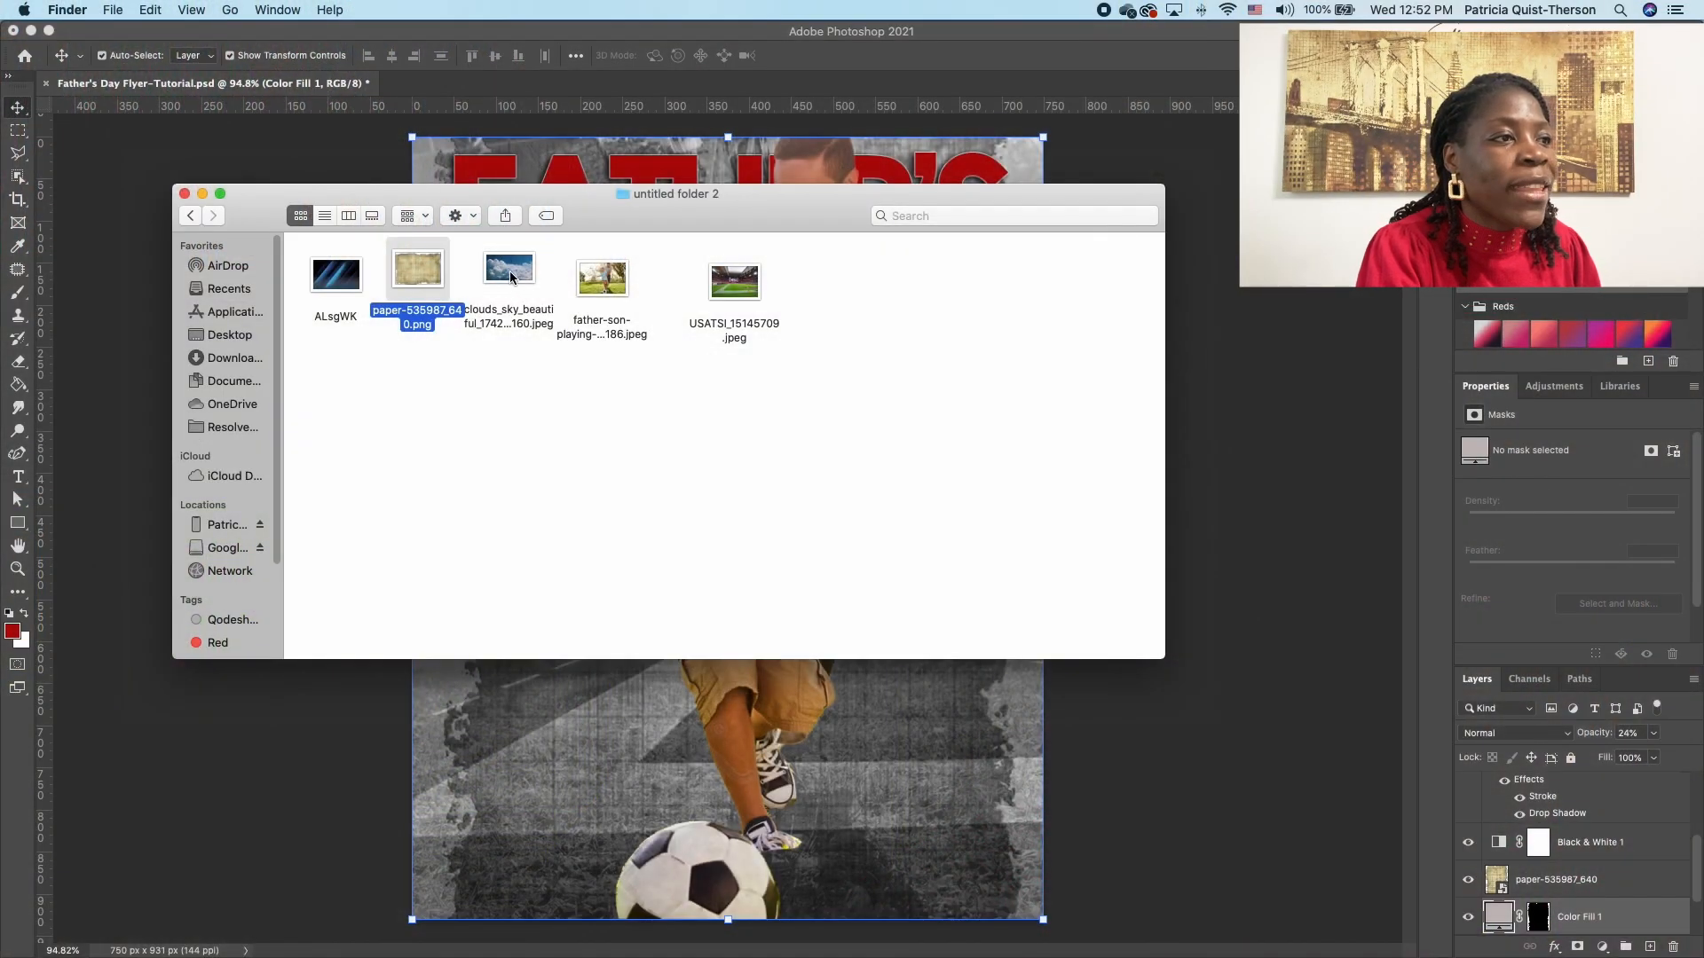
Step: Place the clouds_sky_beautiful image from the Finder folder and move its layer directly above the day layer
drag(510, 270, 772, 719)
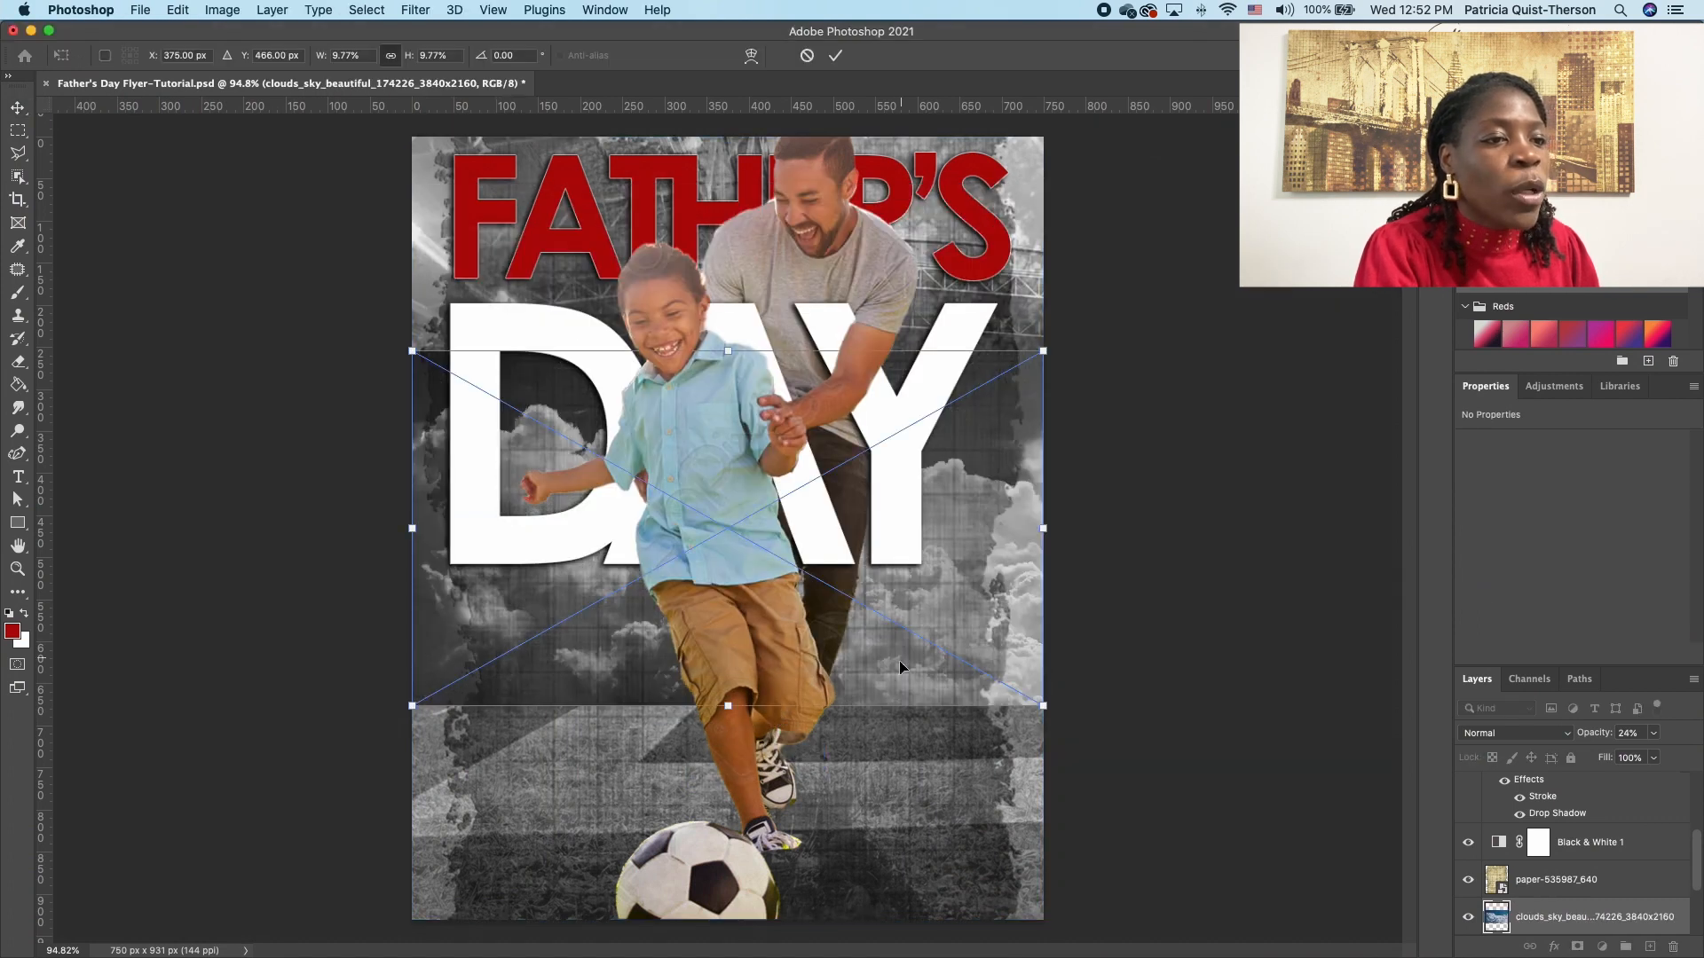
drag(1588, 917, 1590, 729)
scroll(1580, 834, down, 3)
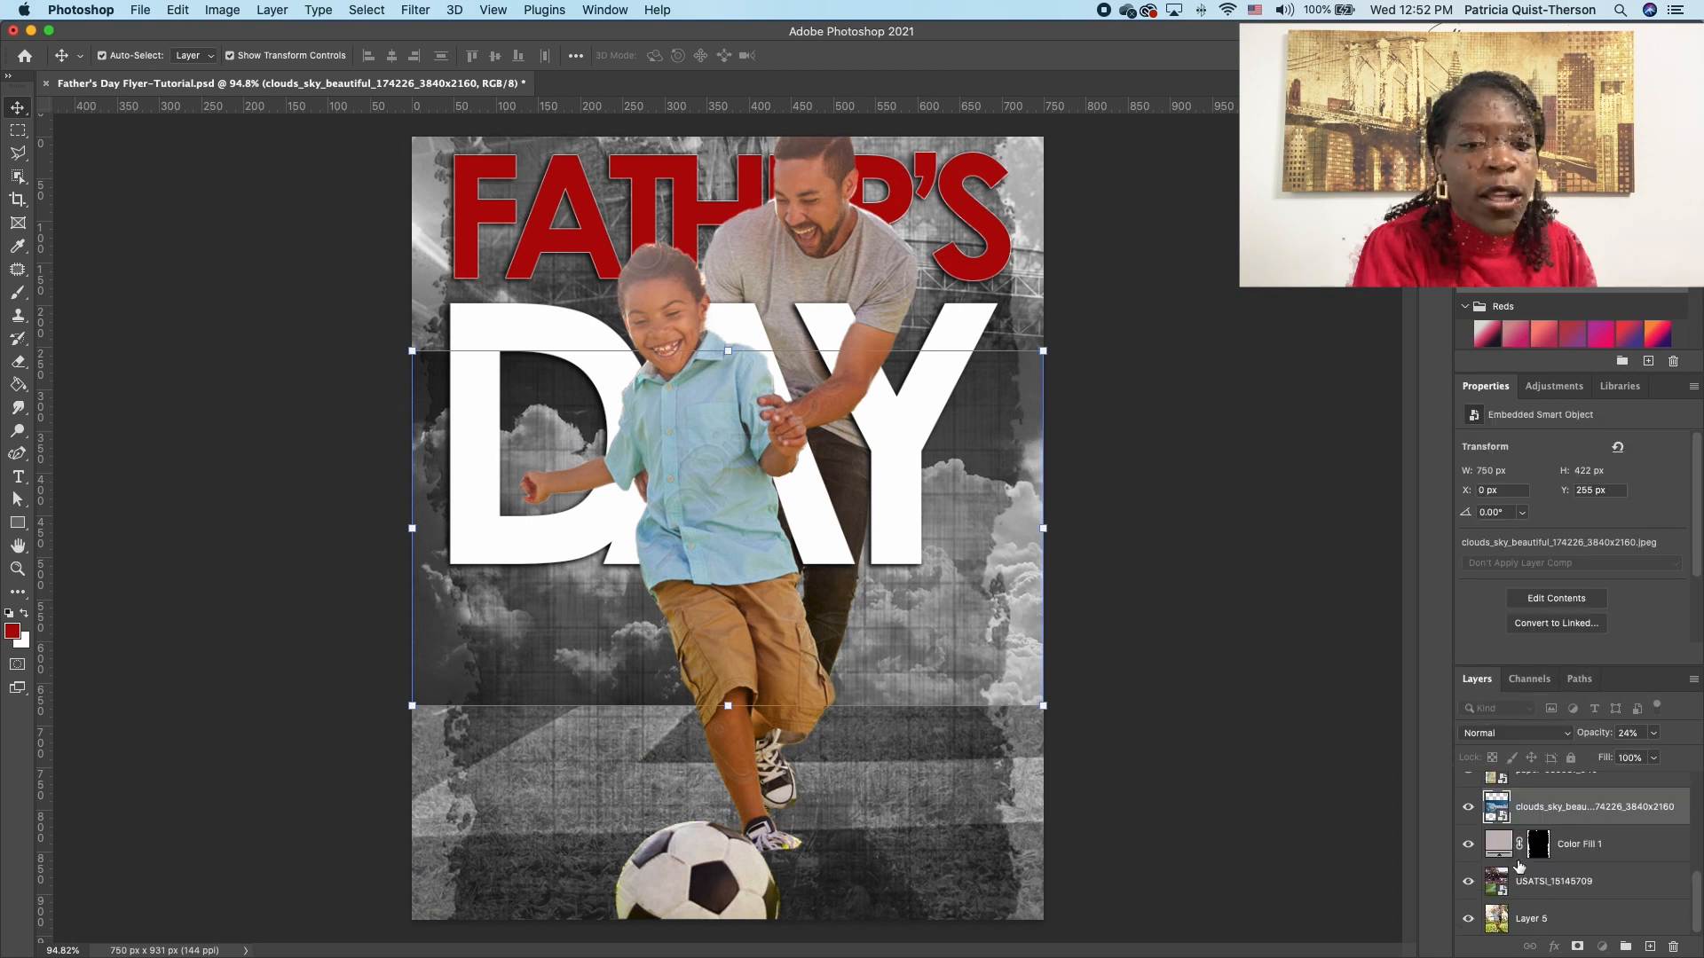
mouse_move(1567, 812)
mouse_down()
mouse_move(1553, 701)
mouse_move(1544, 905)
mouse_move(1543, 815)
mouse_up()
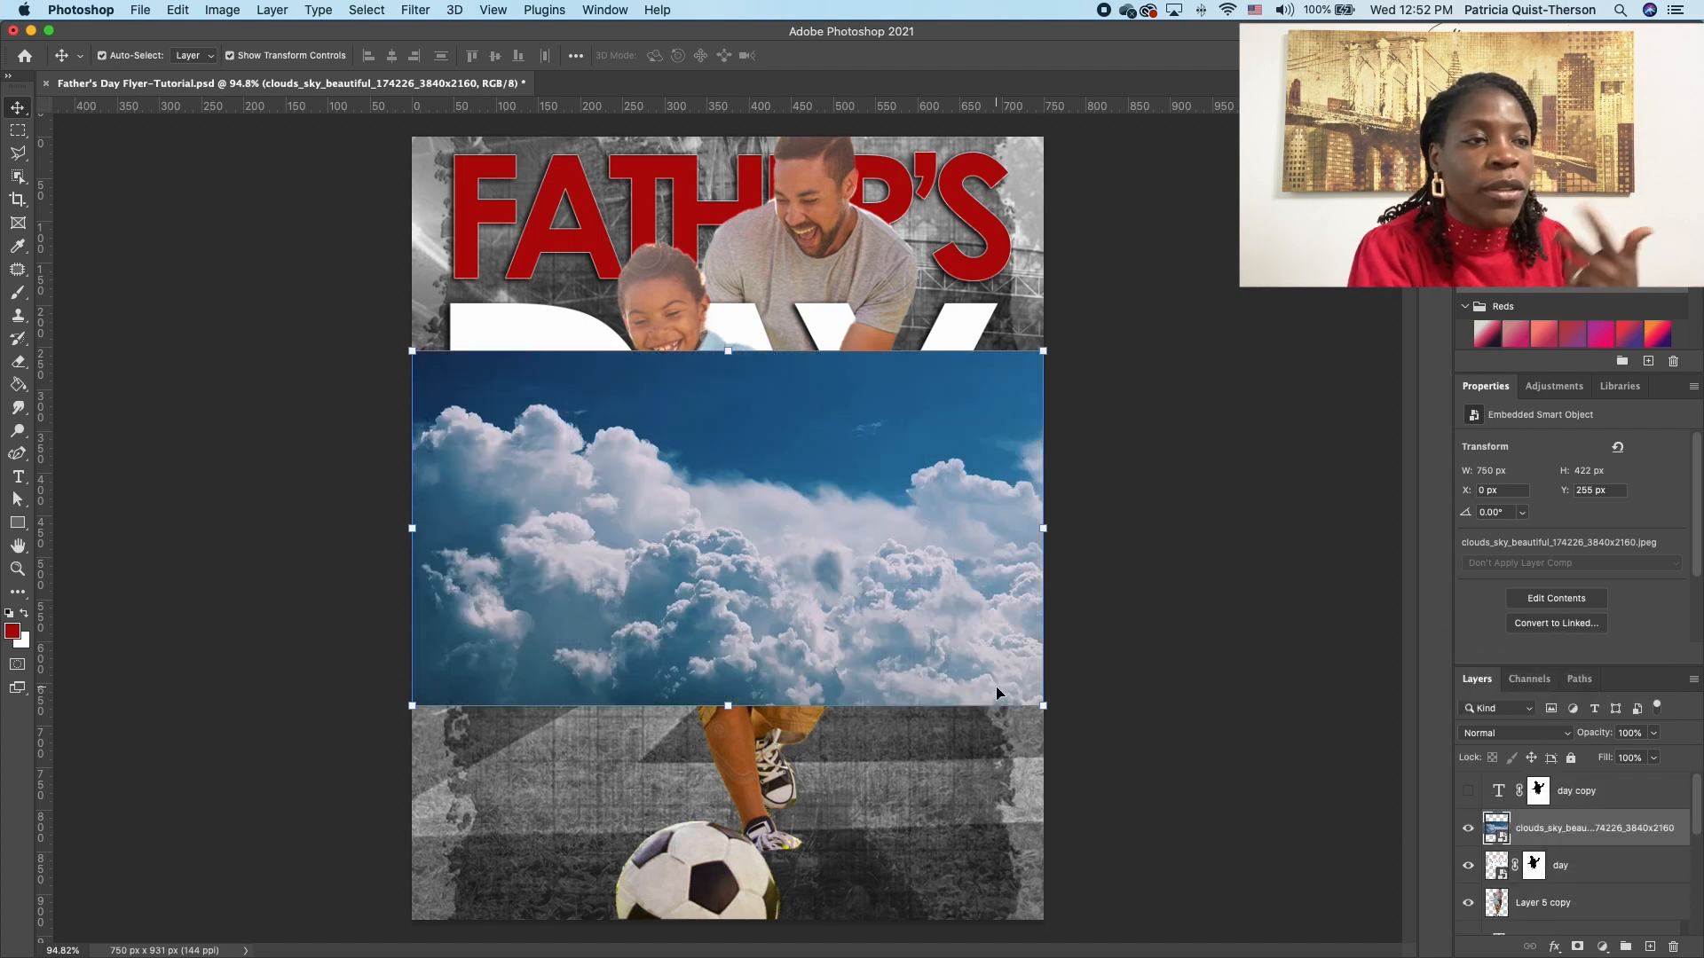
Step: Move the clouds image up, scale it to about 13.31% so it covers the FATHER'S DAY lettering, and commit
drag(916, 679, 914, 572)
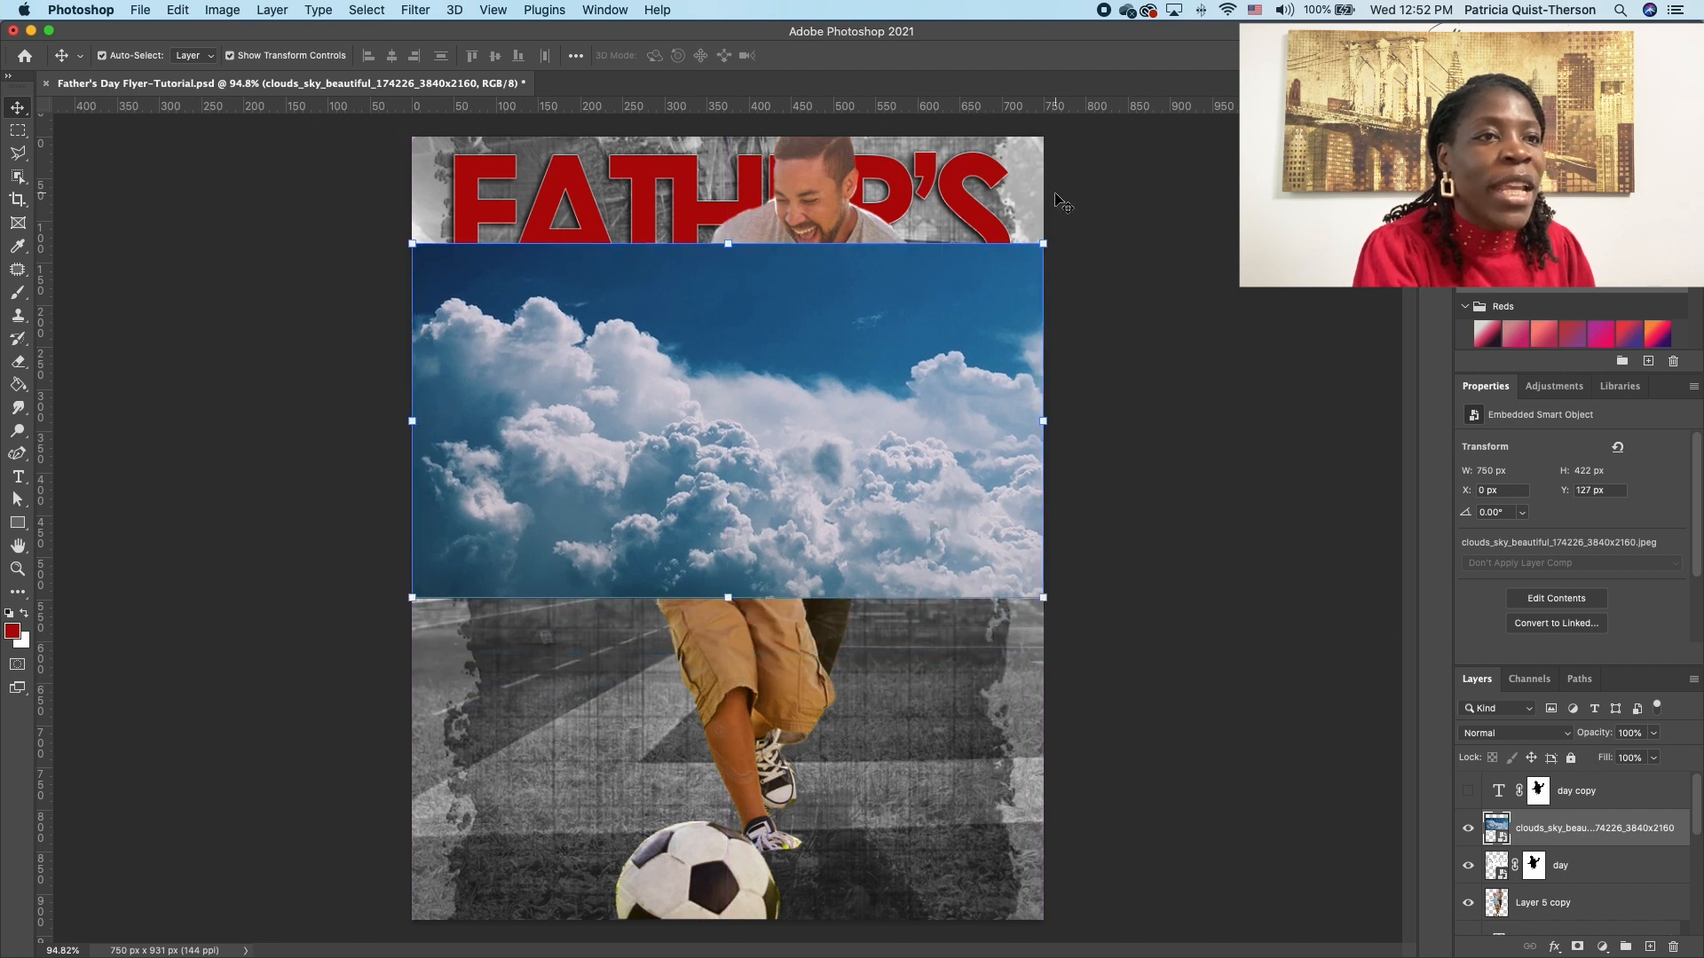
drag(1046, 234, 1272, 116)
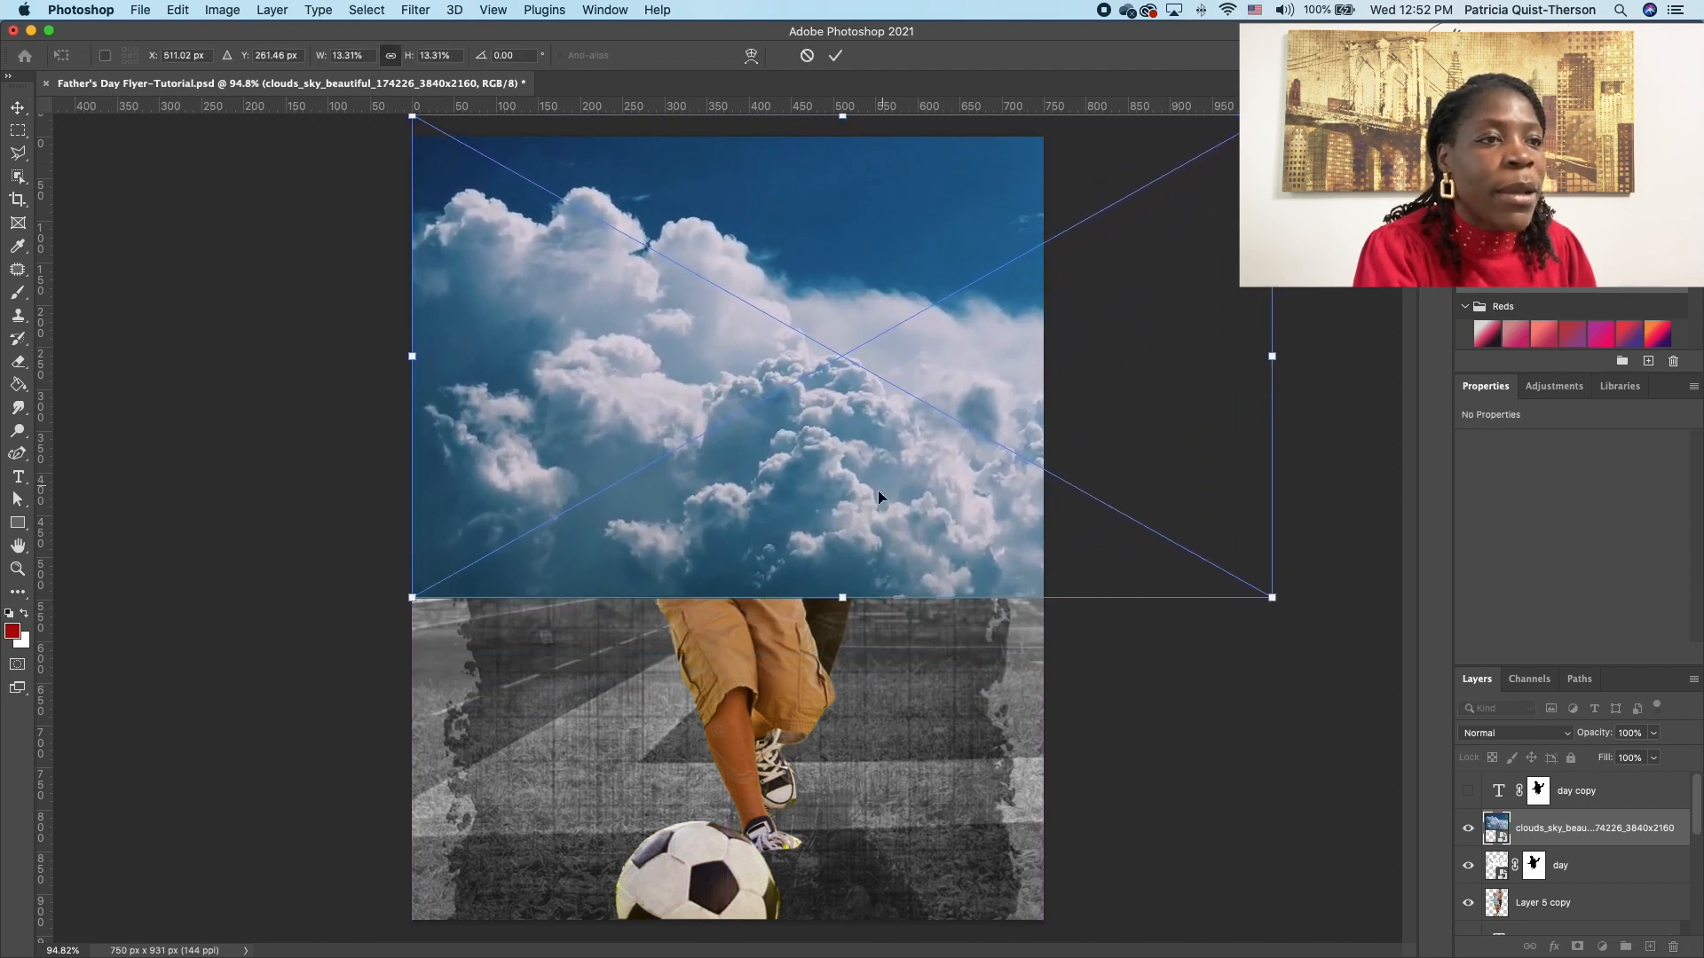
mouse_move(877, 501)
mouse_down()
mouse_move(839, 543)
mouse_move(850, 495)
mouse_up()
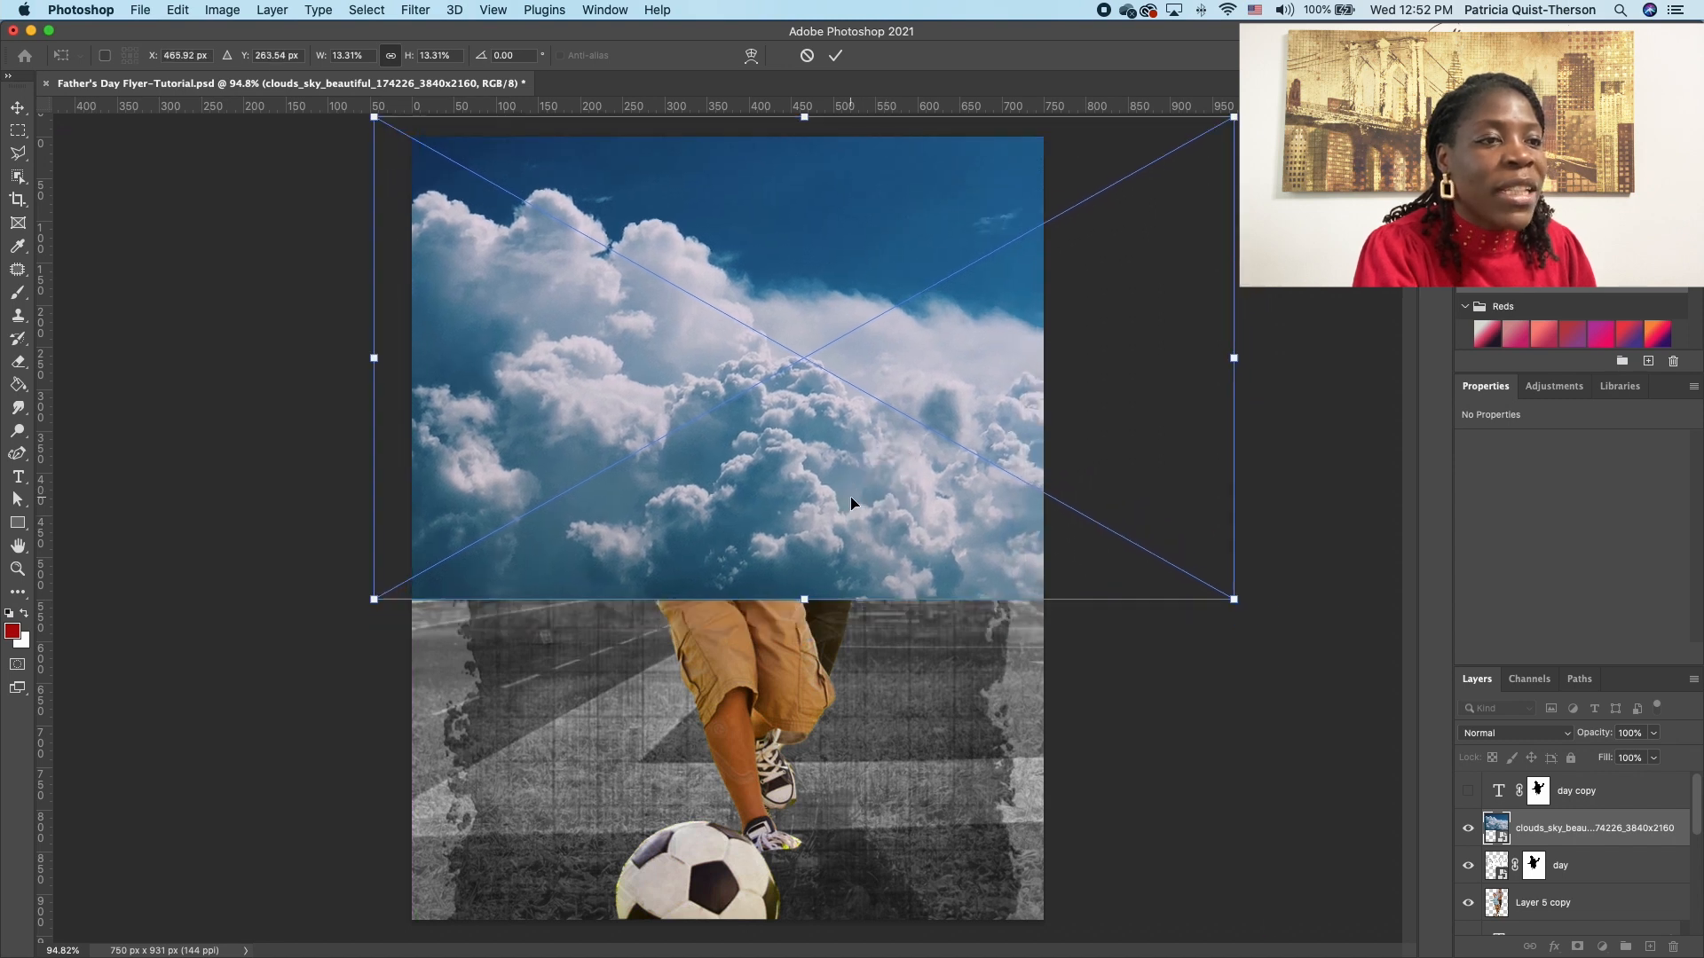
key(Return)
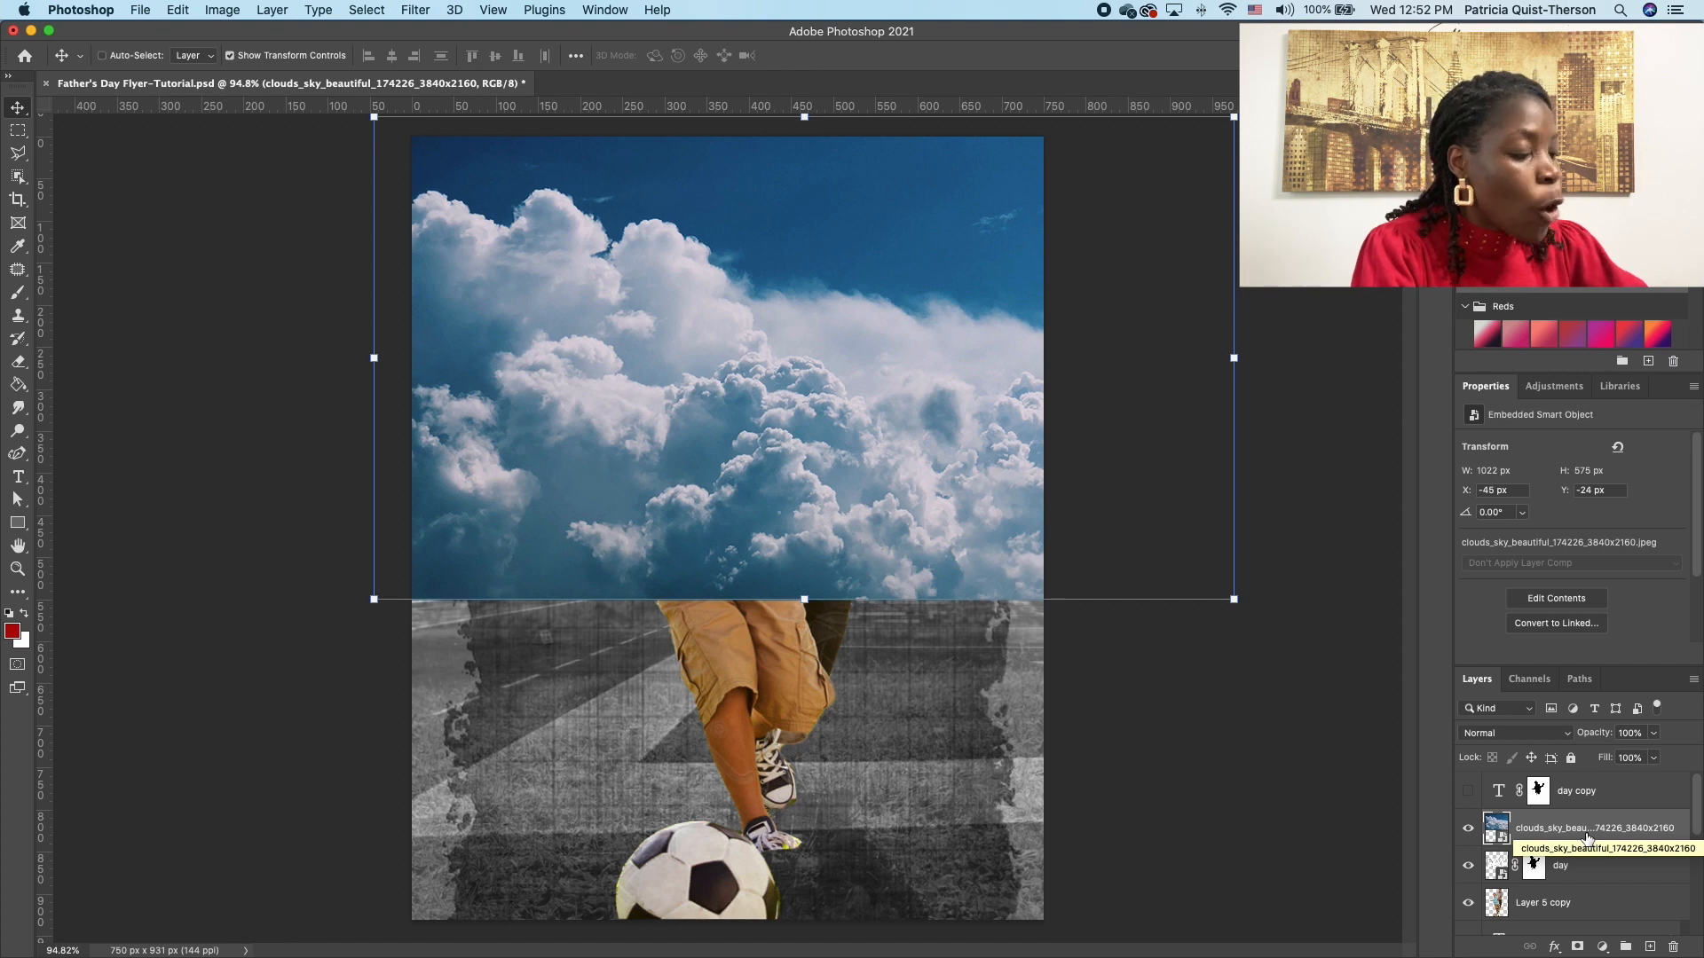
Step: Duplicate the clouds layer, move the original directly above the father's text layer, and clip it to that text
key(super+j)
drag(1568, 821, 1575, 915)
click(1579, 891)
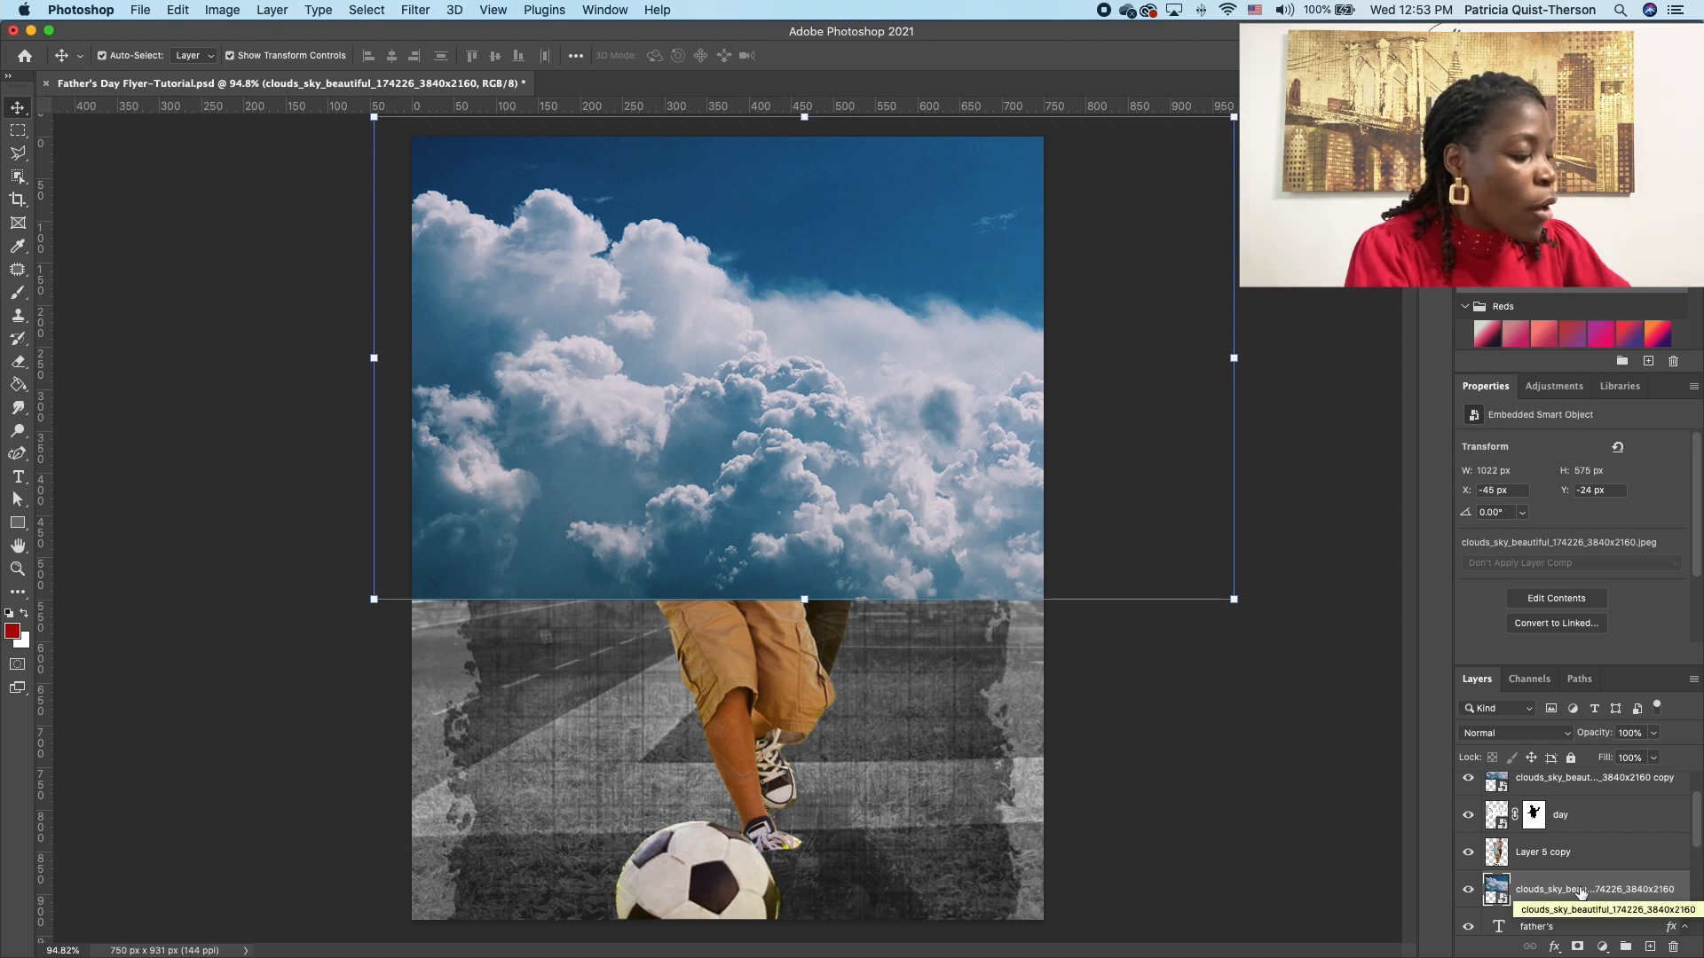
alt+click(1506, 905)
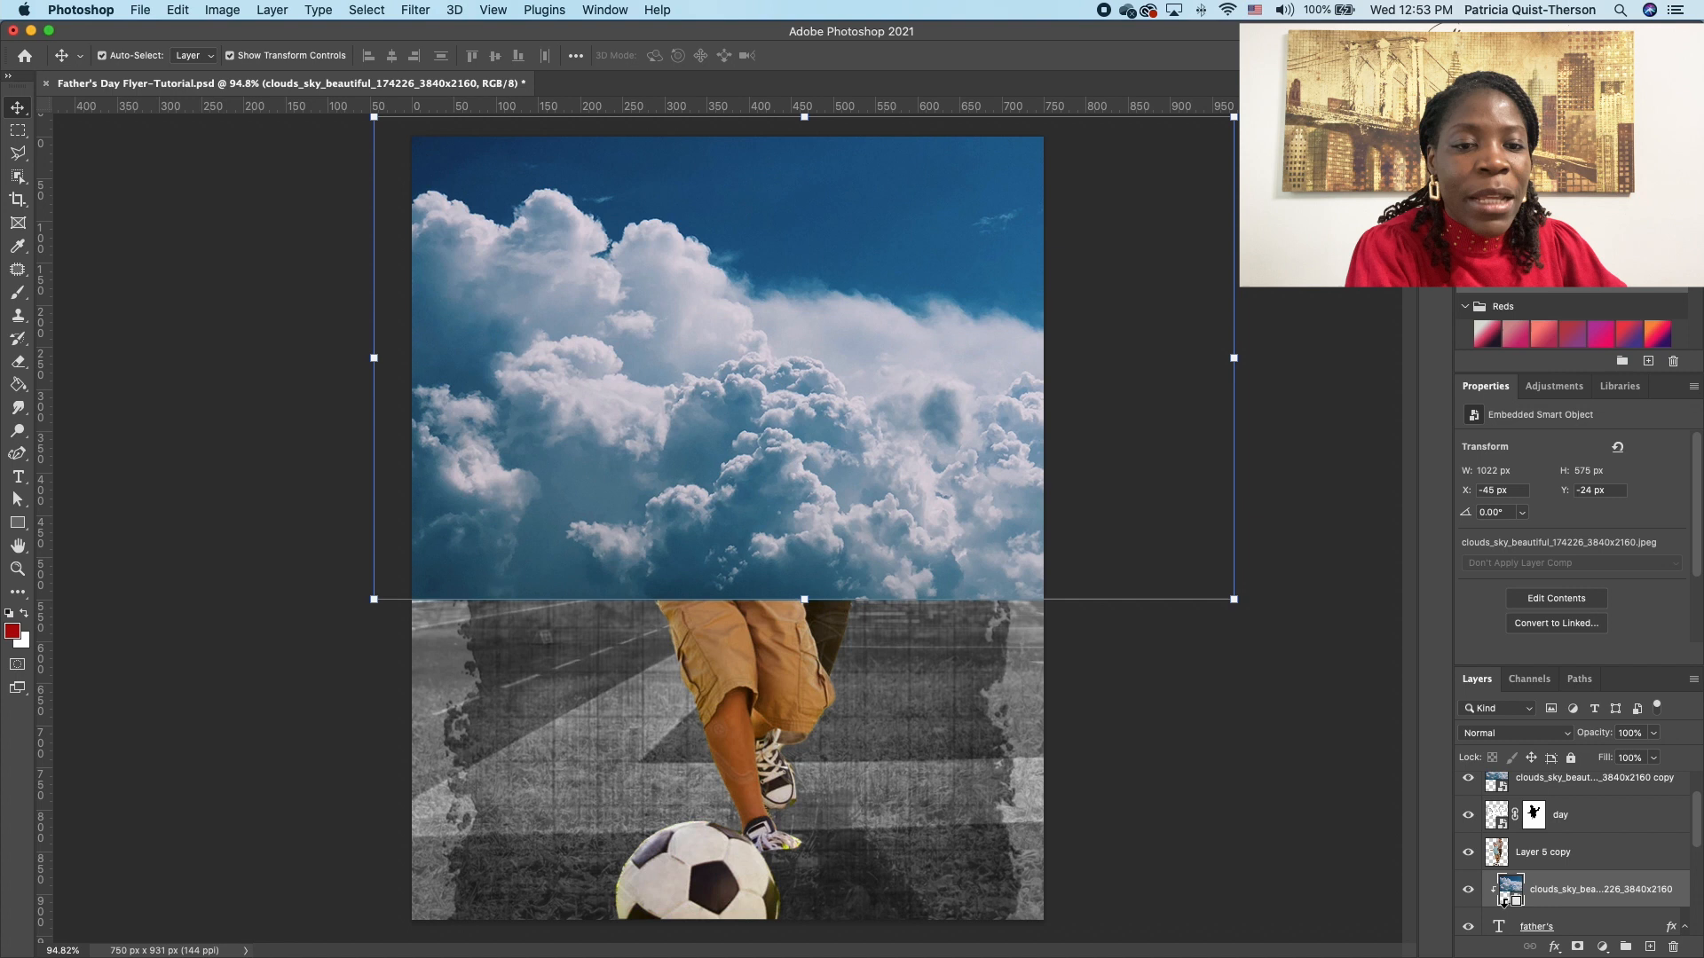
Step: Hide the duplicate clouds layer and set the clipped clouds layer's blend mode to Color Dodge
click(1469, 780)
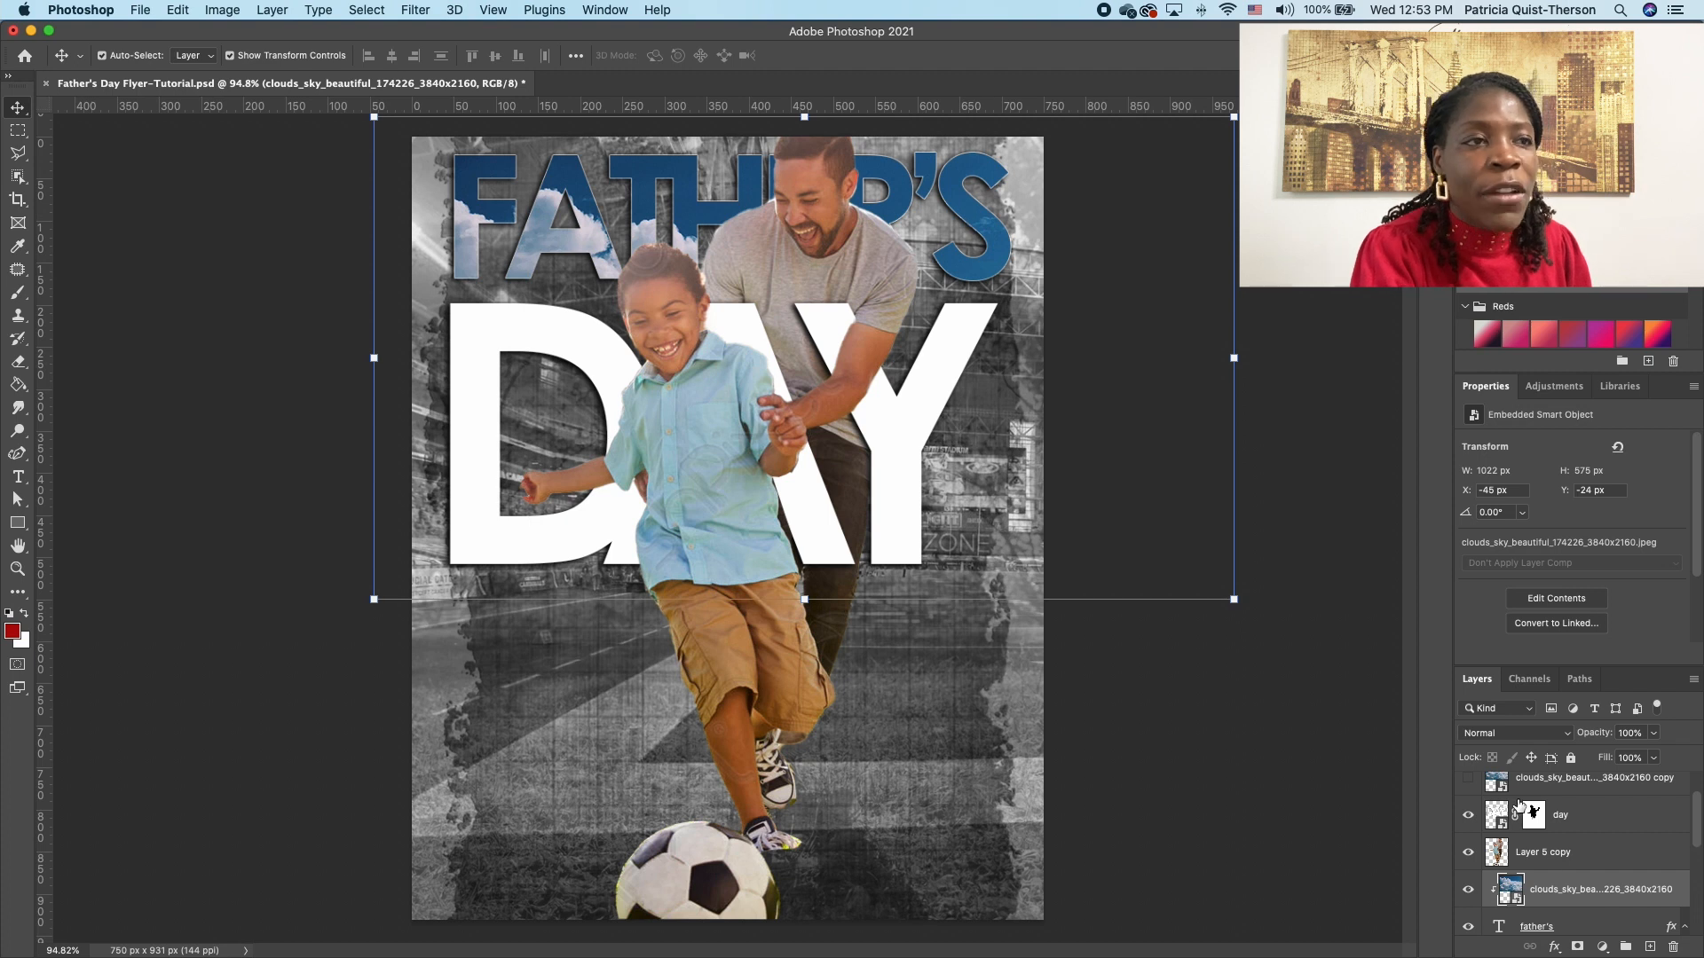
click(1548, 741)
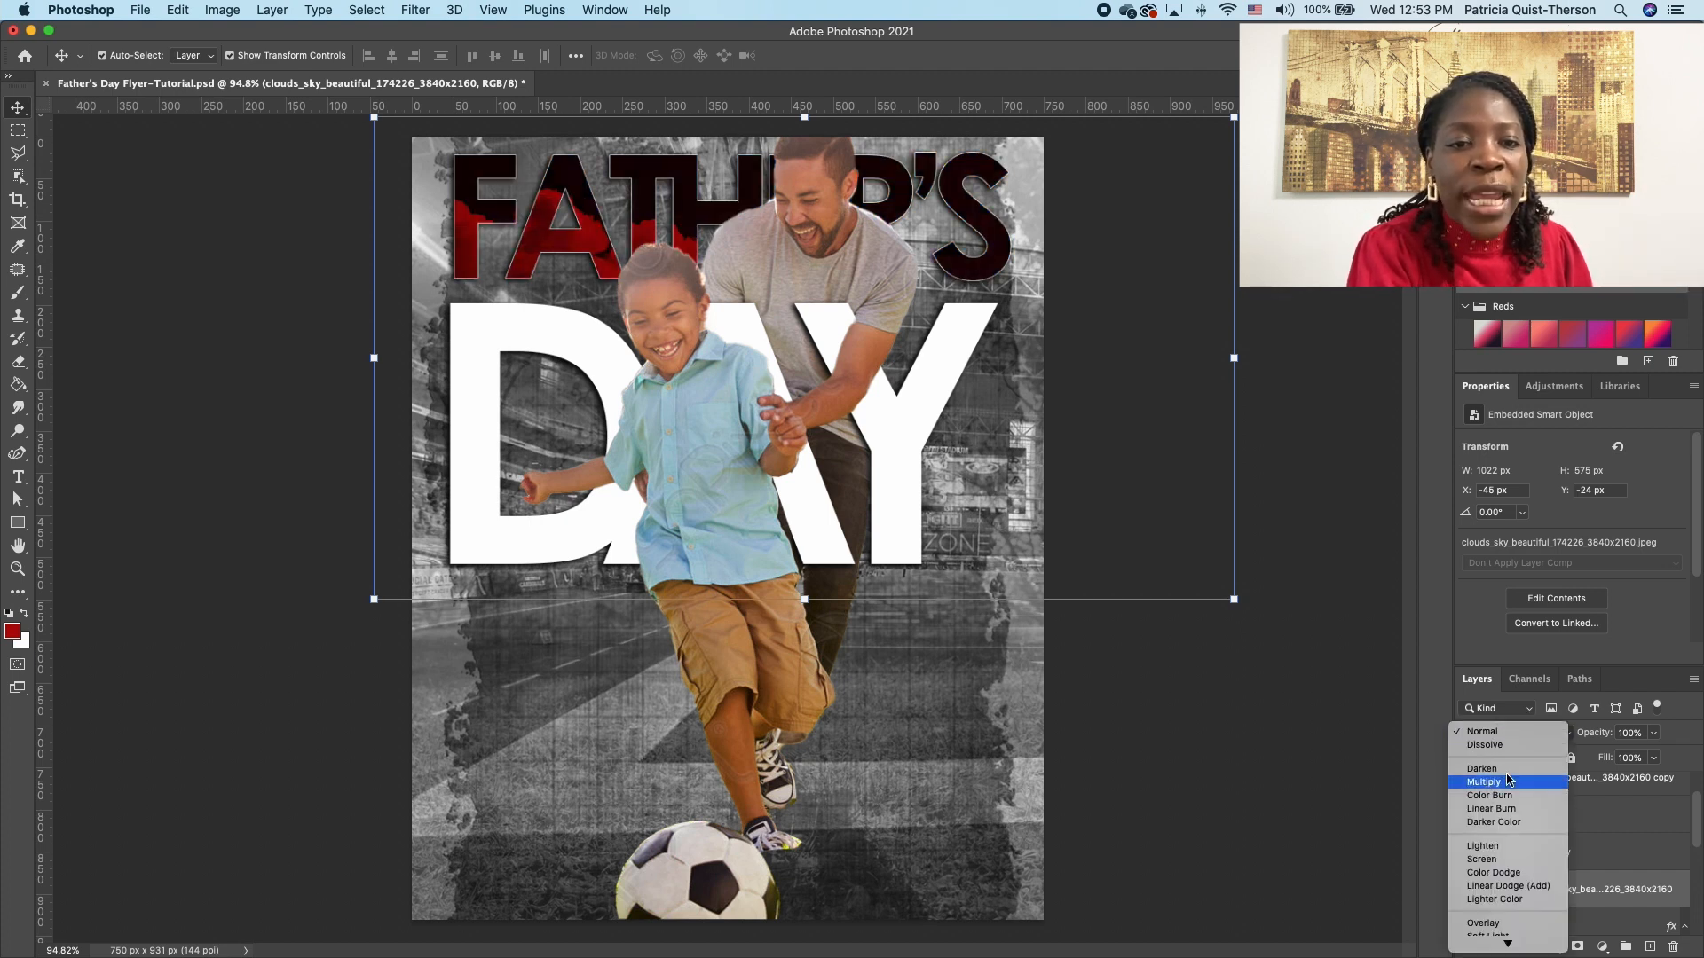
click(1493, 874)
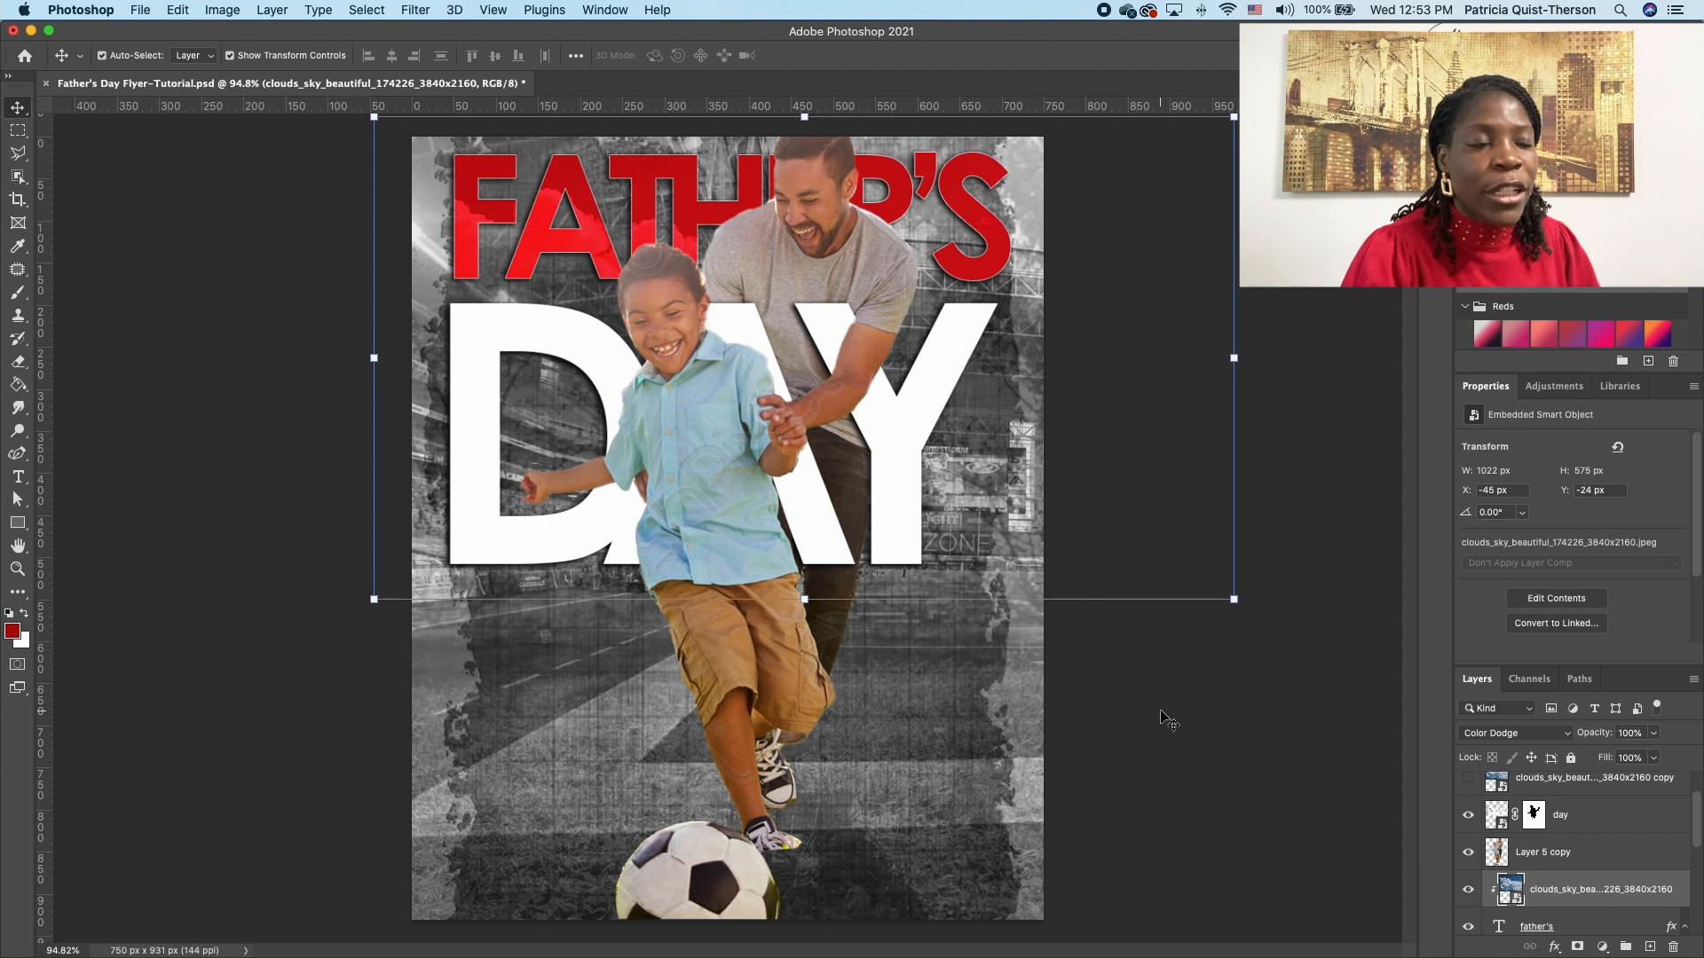
Step: Delete the hidden clouds copy layer and the layer mask on the hidden day copy text layer
click(1589, 779)
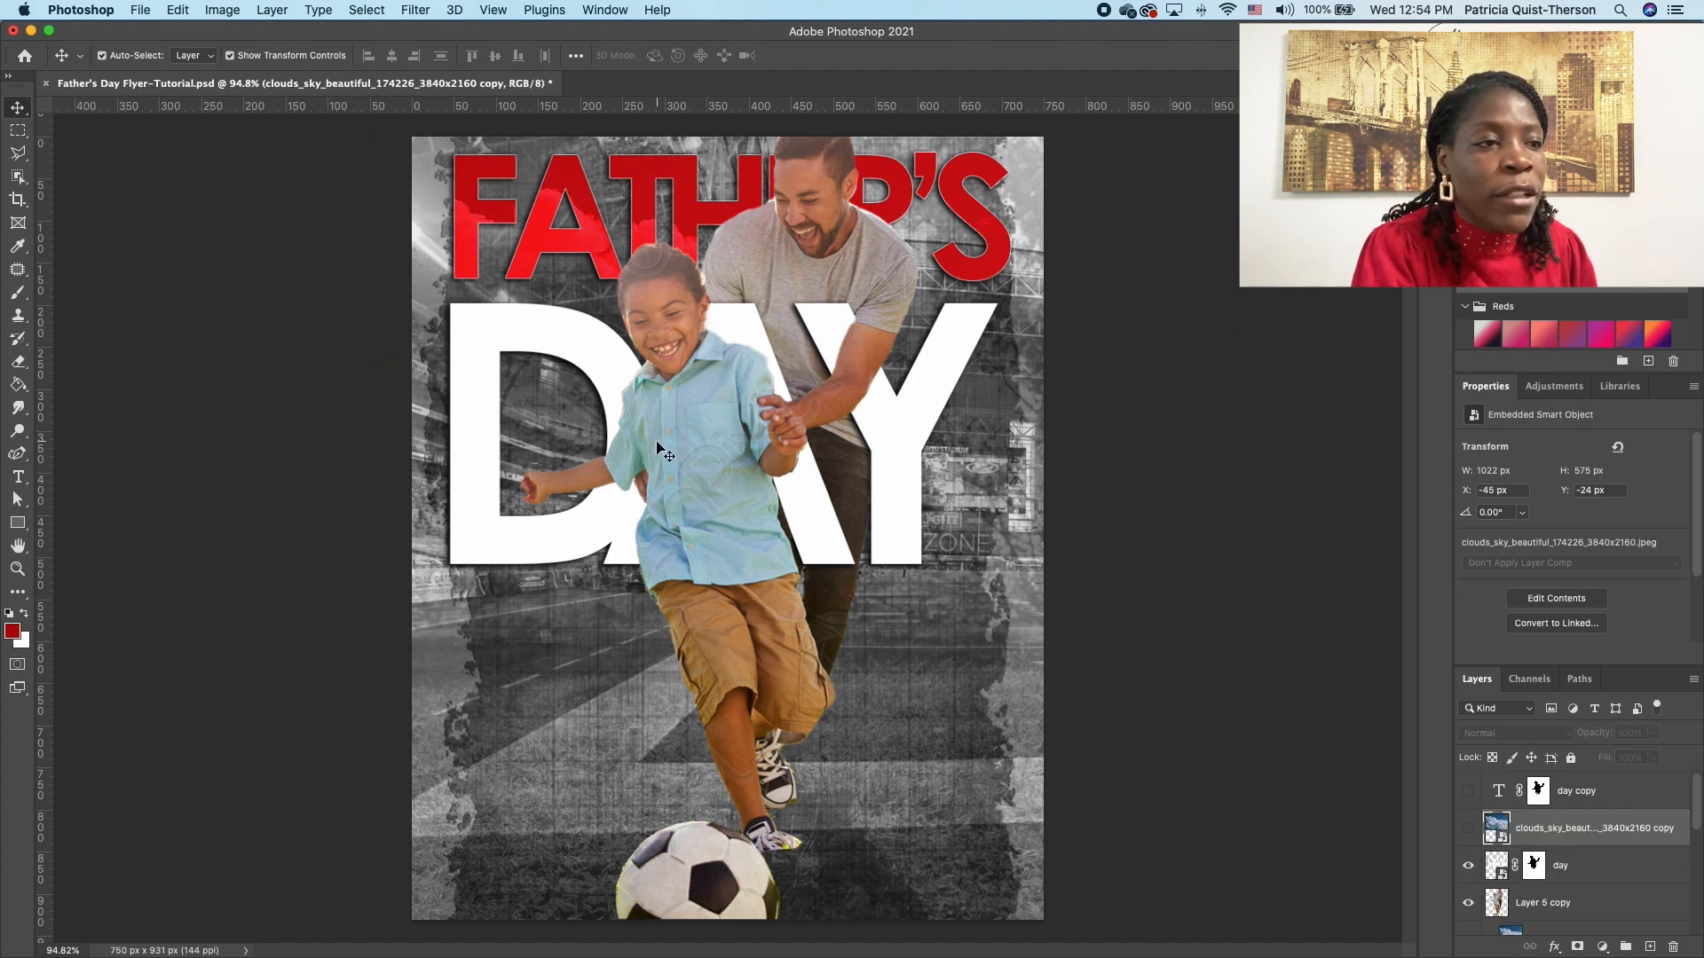
key(Delete)
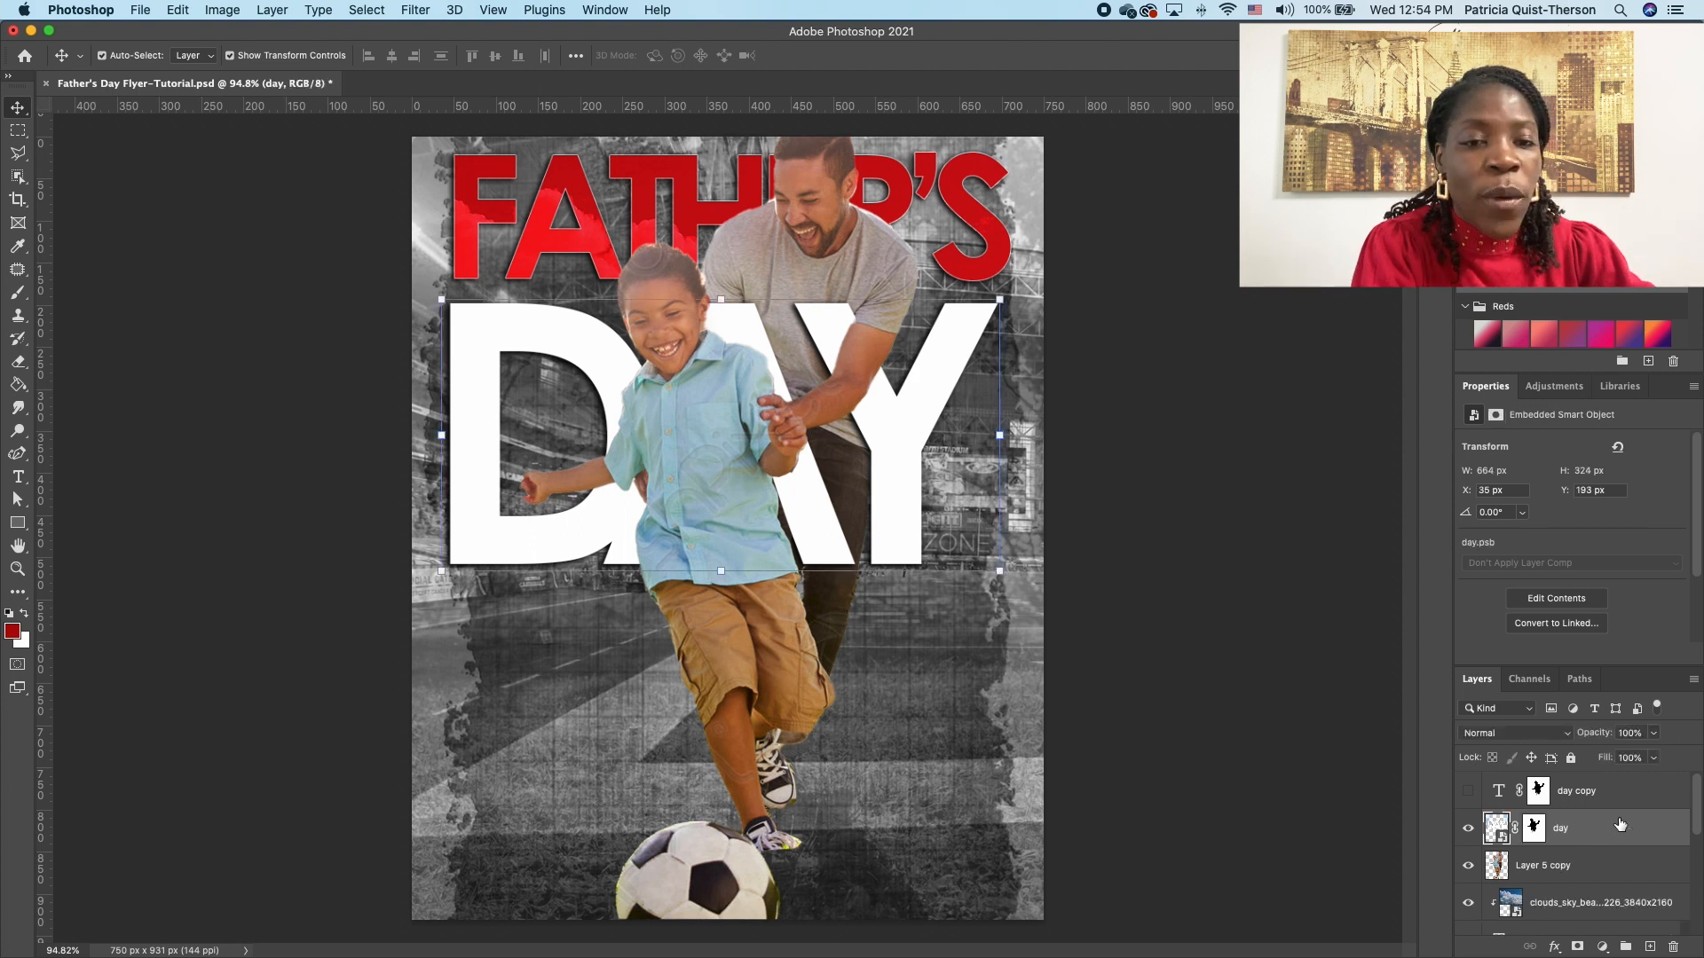
click(1624, 794)
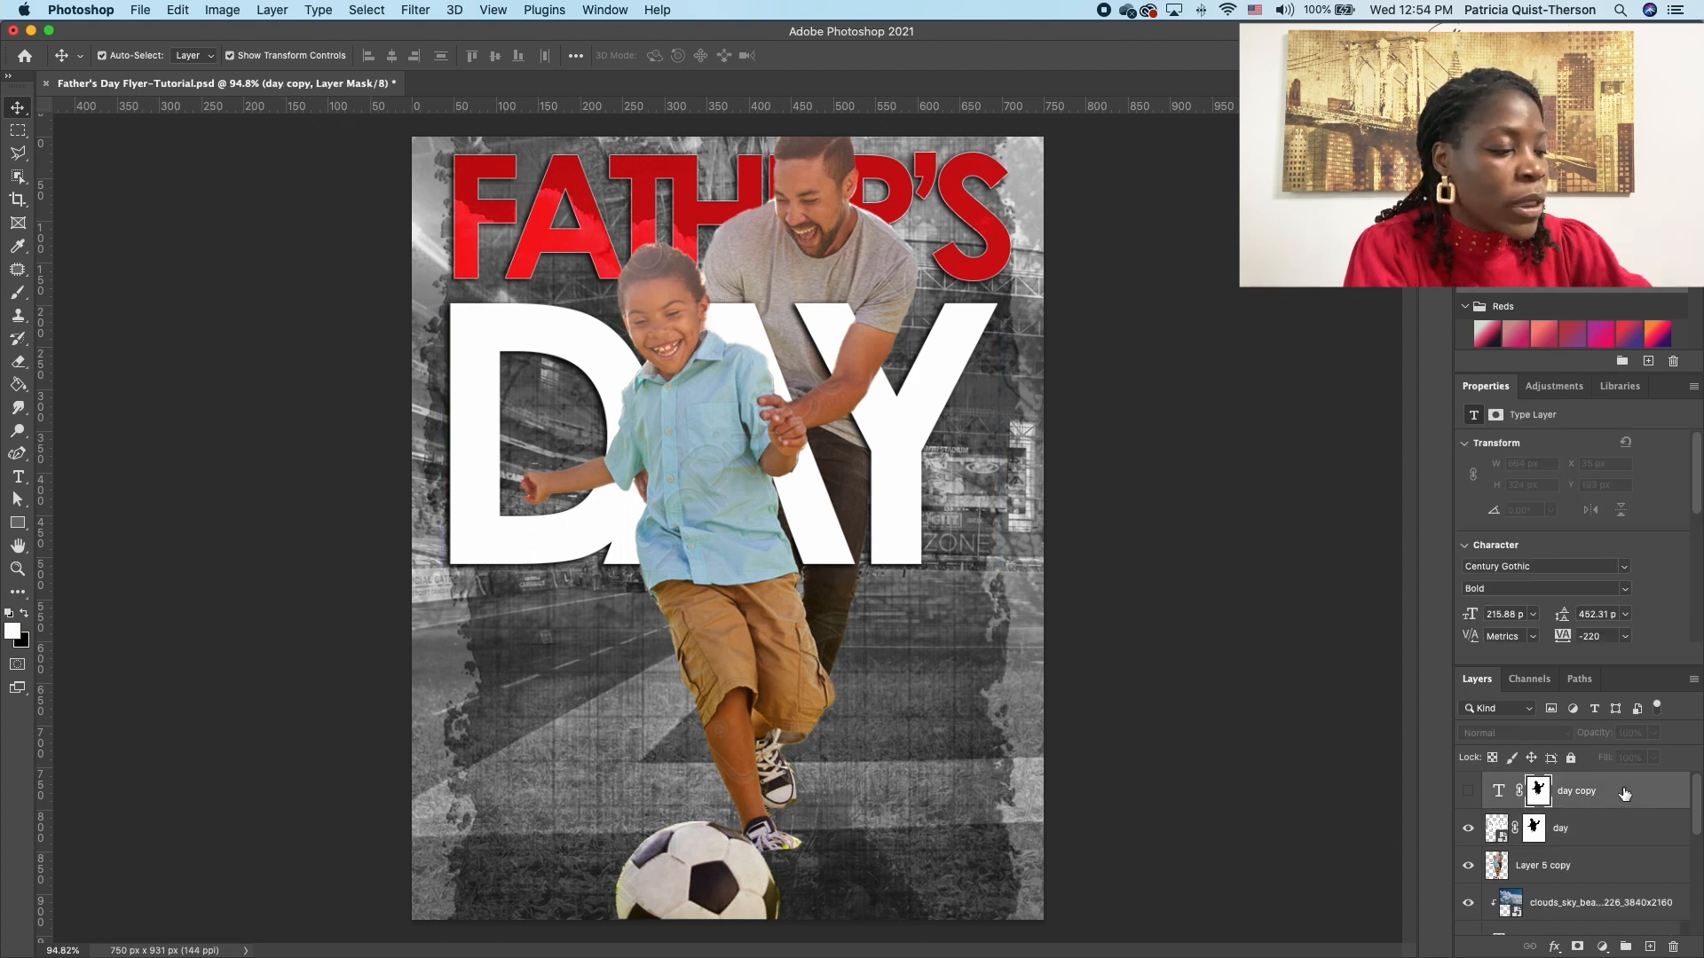
key(Delete)
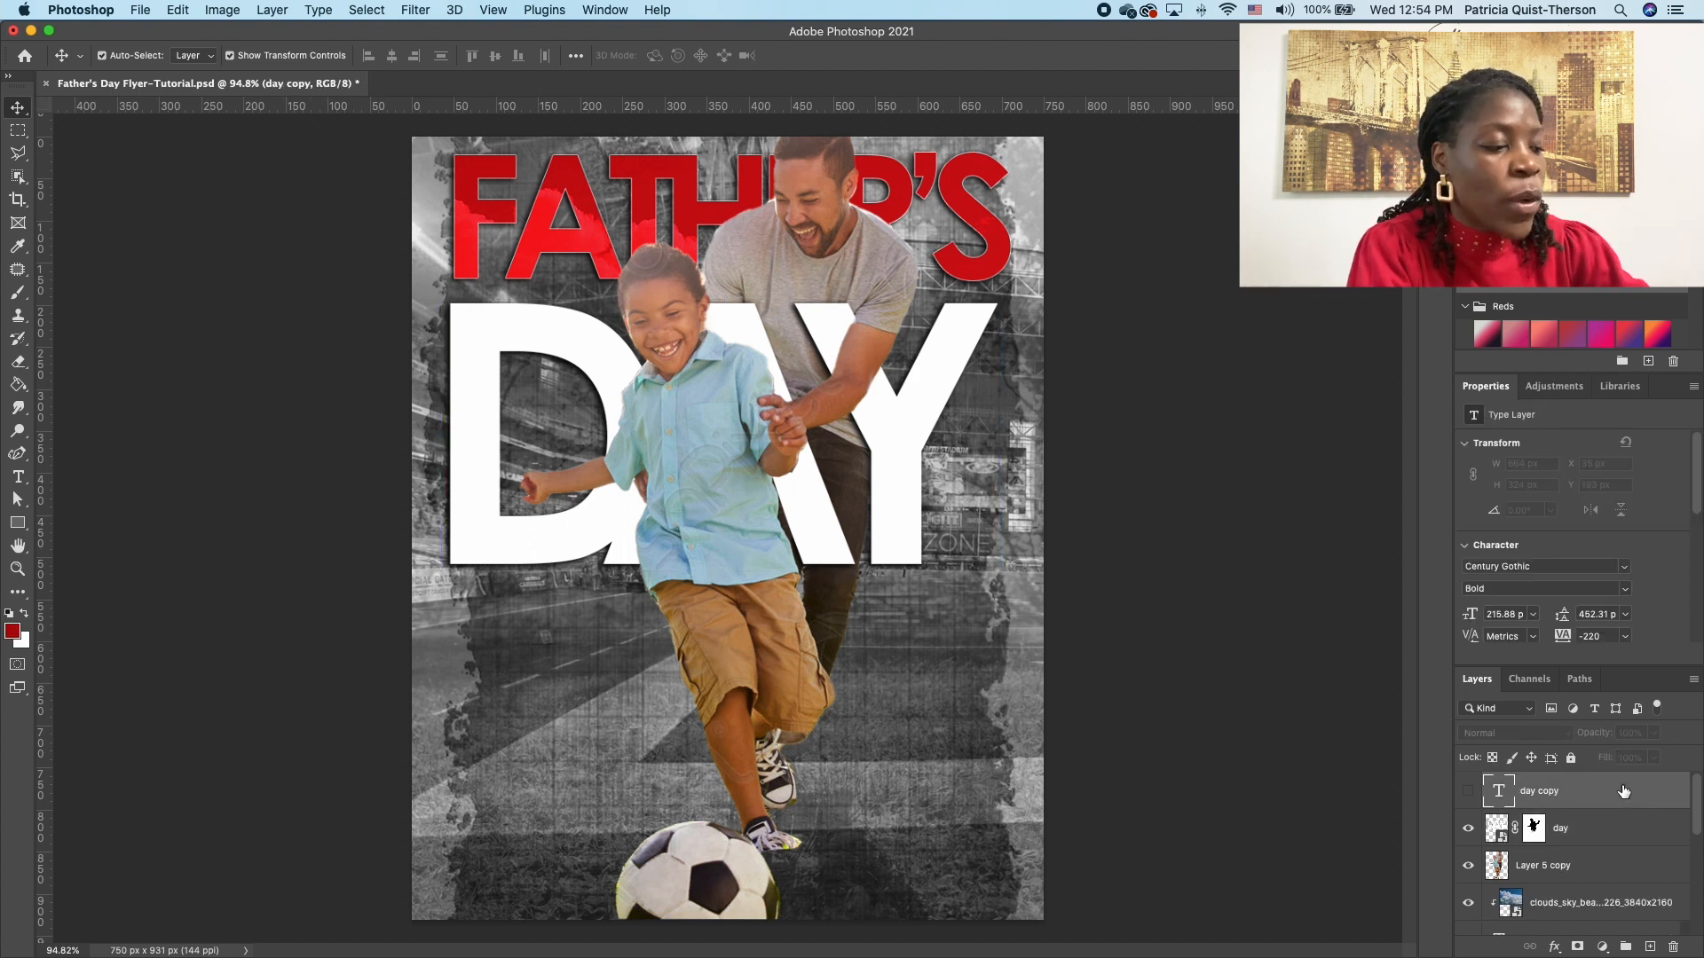
Step: Delete the hidden day copy text layer, then place the ALsgWK image above the paper layer, scaled to about 19.74% and rotated -88.92°
key(Delete)
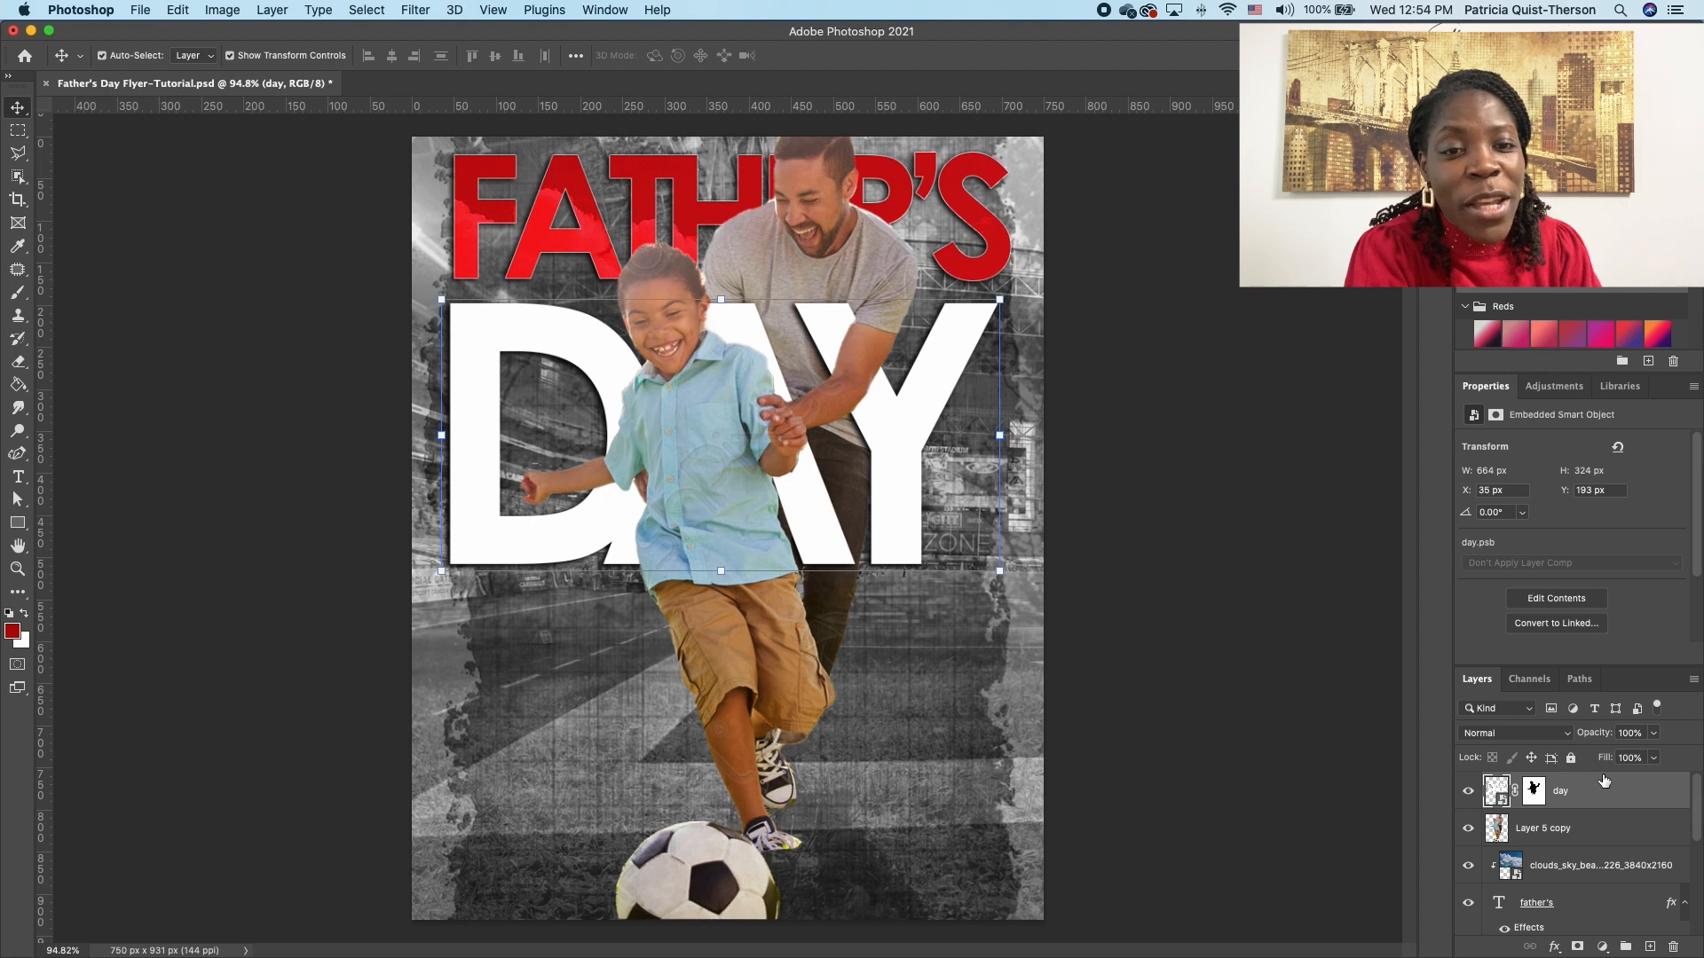
drag(1605, 781, 1665, 915)
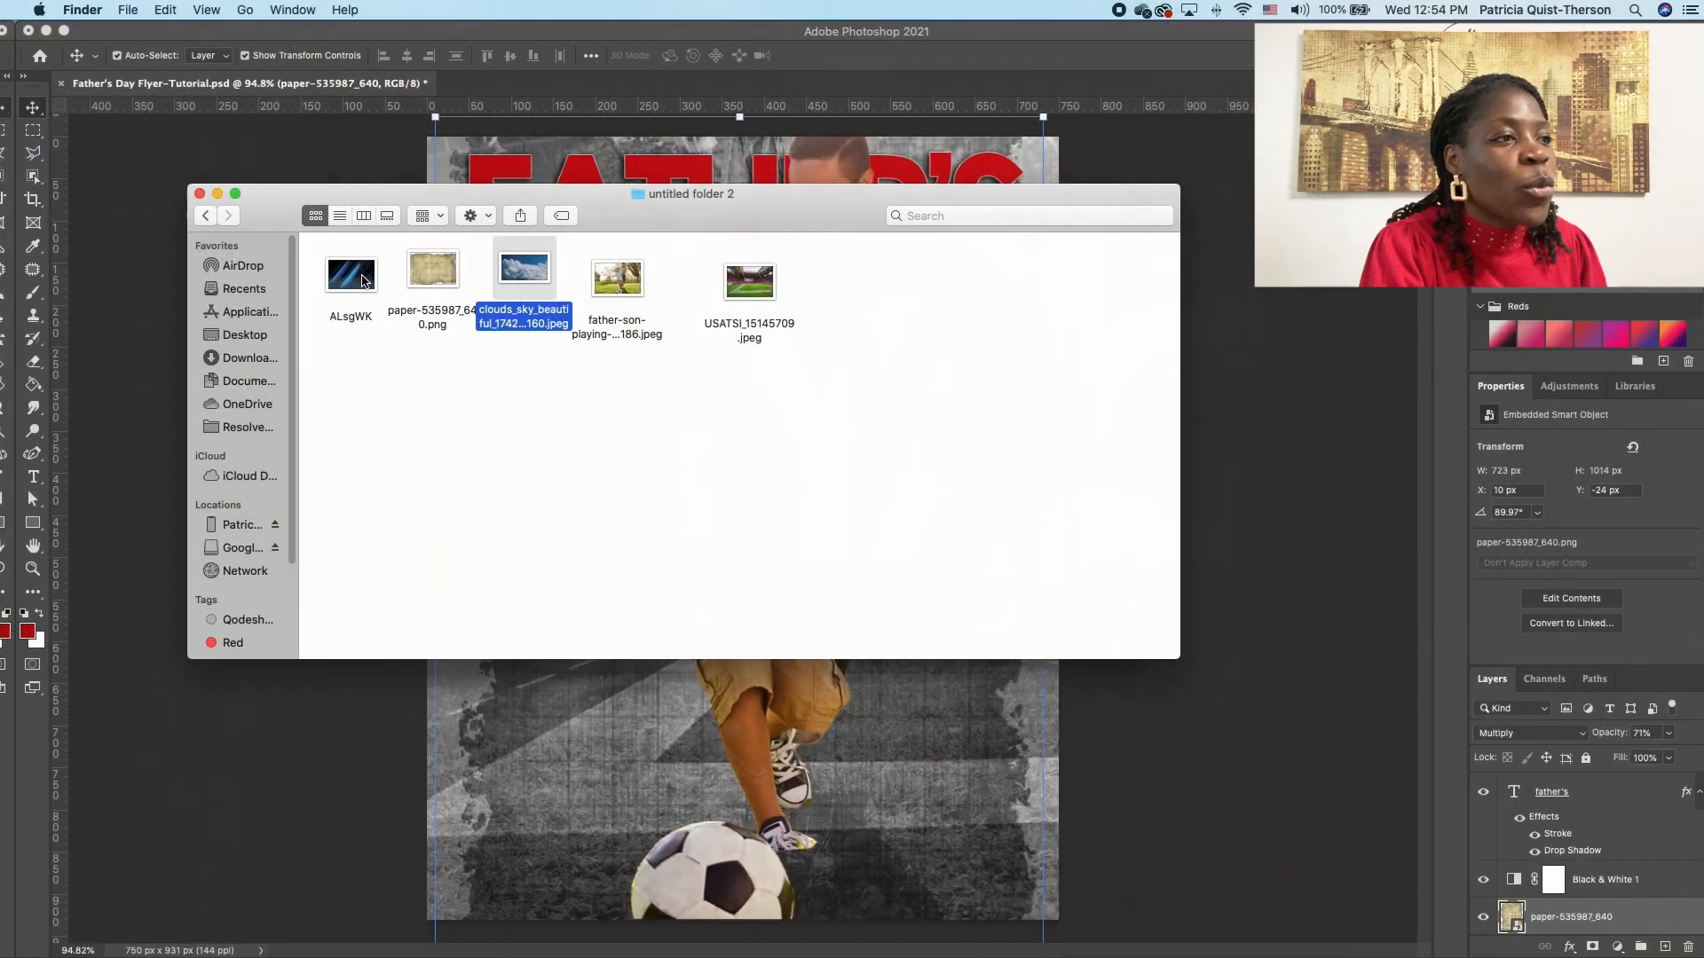
drag(336, 275, 838, 694)
drag(1058, 743, 913, 359)
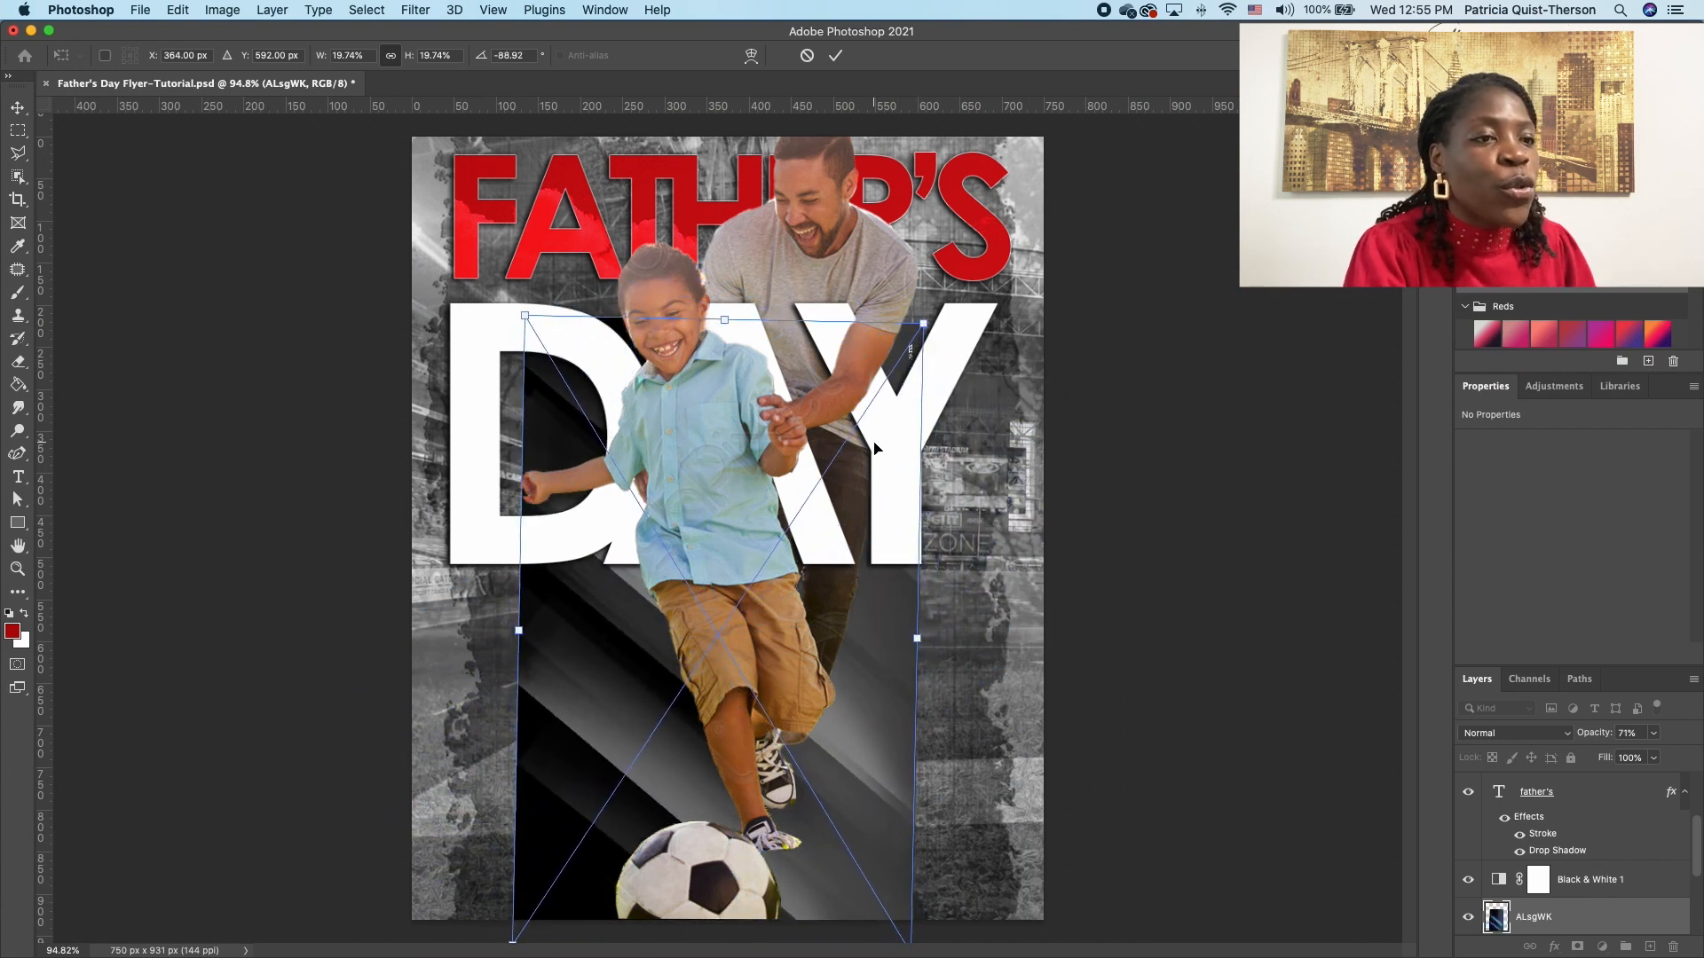
key(Return)
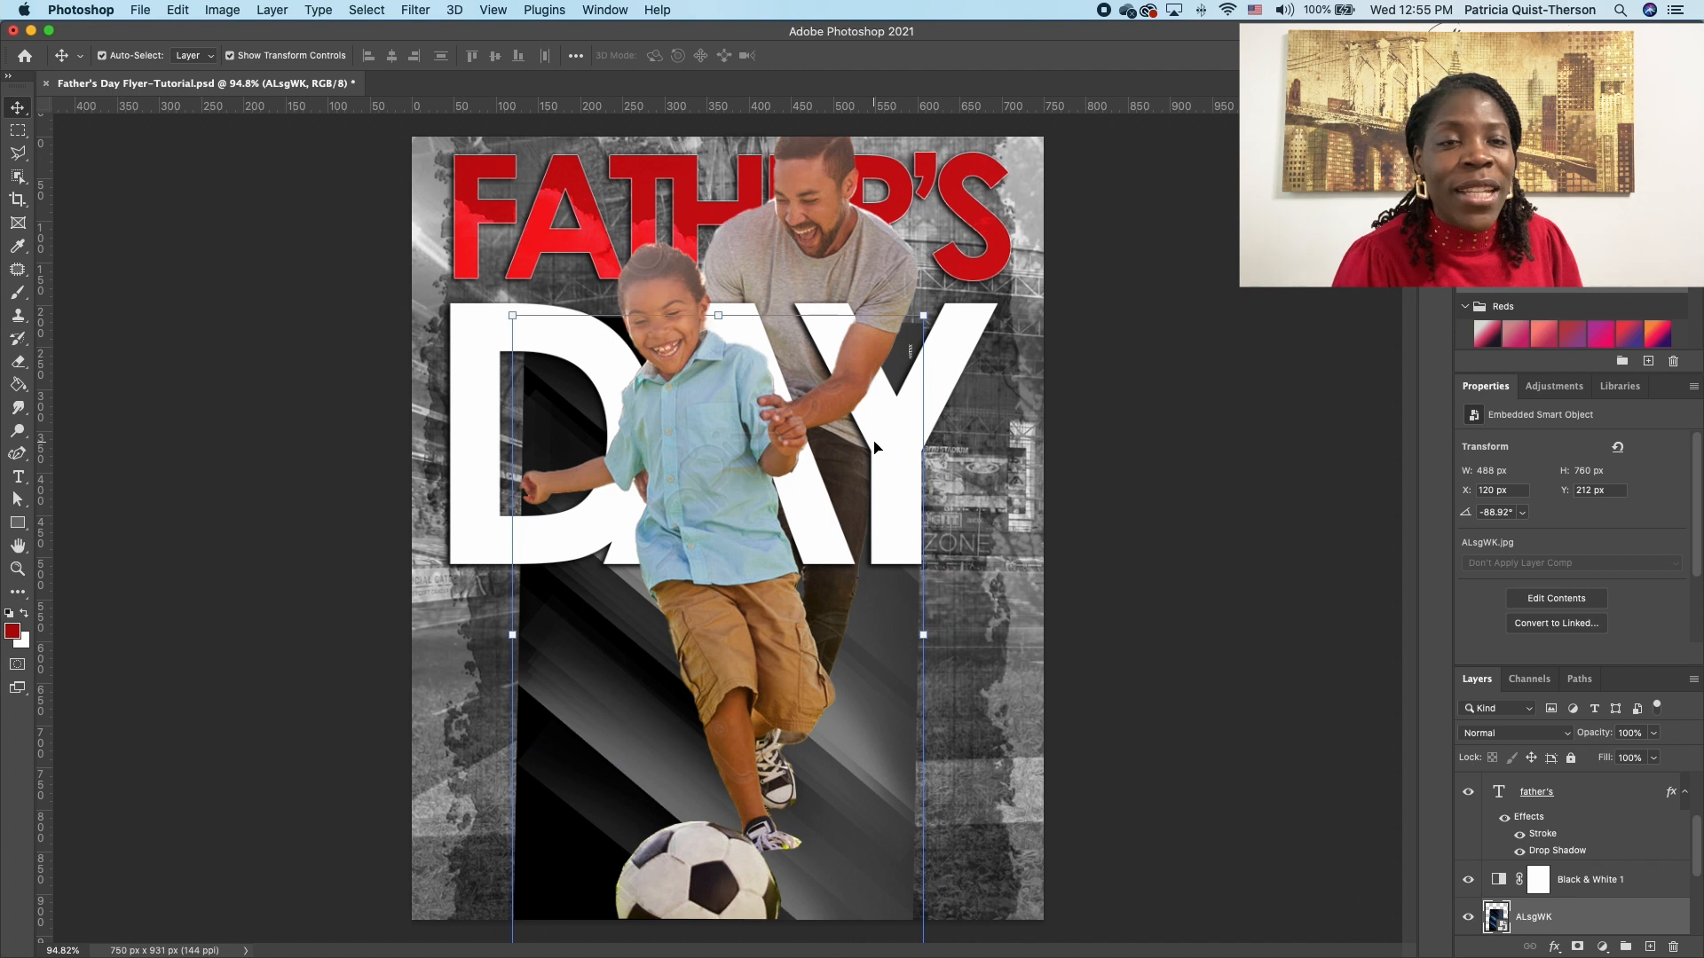
Step: Move the ALsgWK image and scale it to about 33.14% so it covers the whole canvas, and commit
drag(861, 671, 741, 490)
key(ctrl+t)
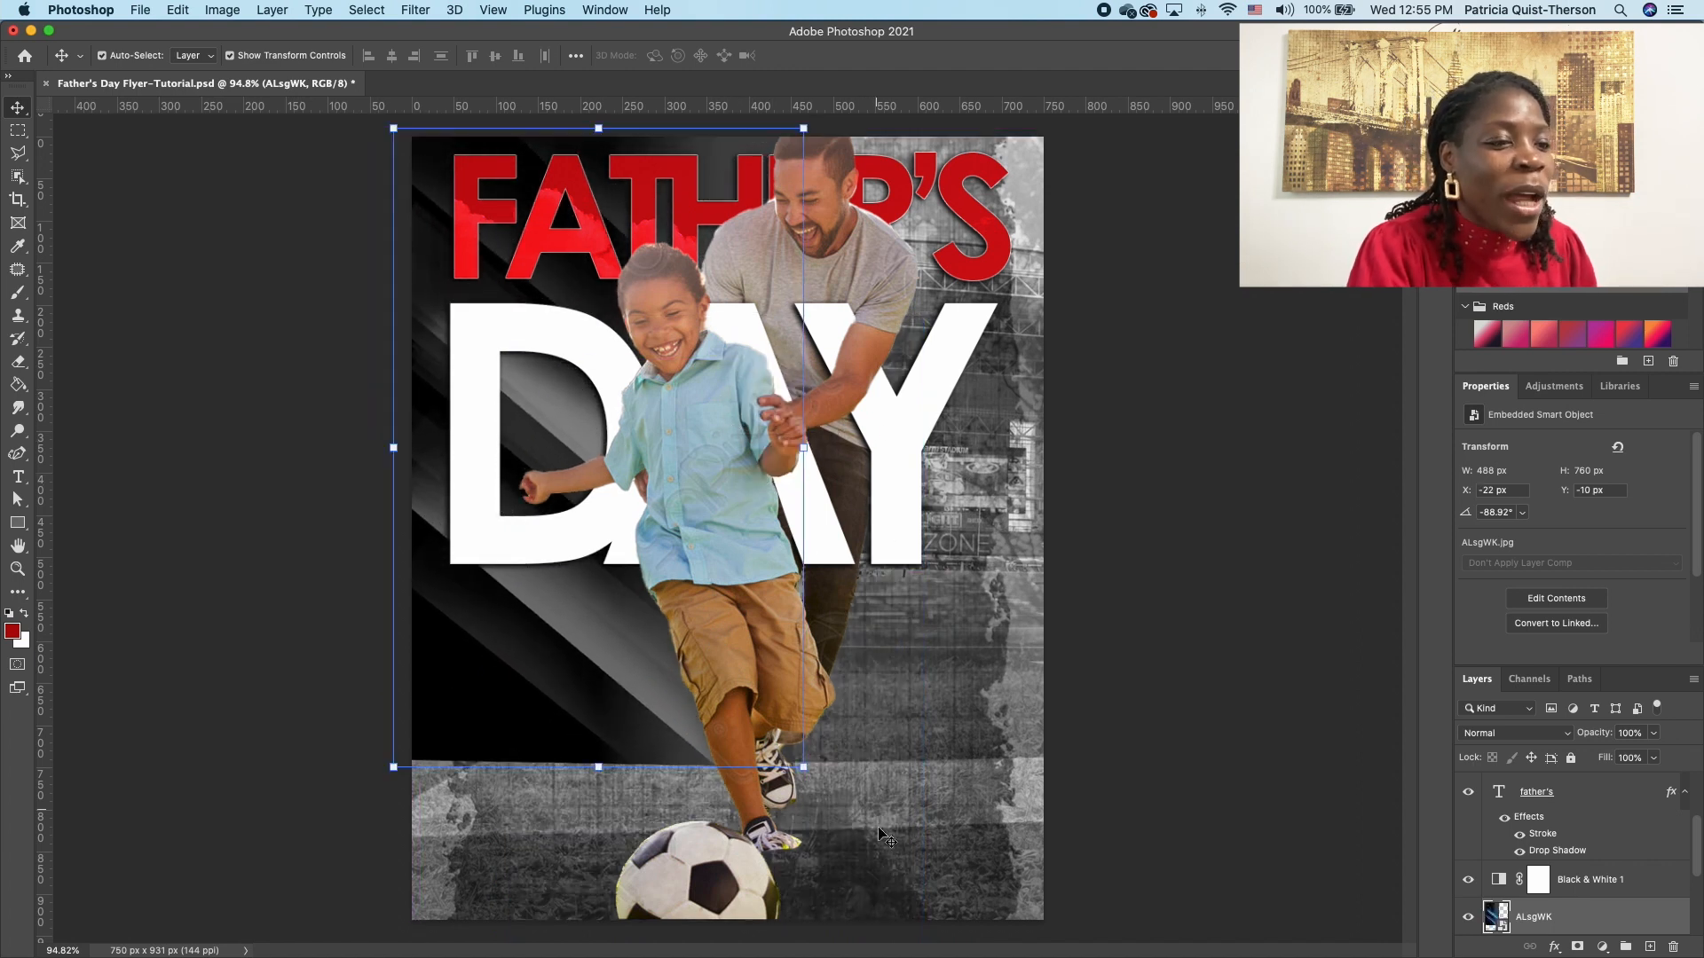
drag(805, 769, 1229, 844)
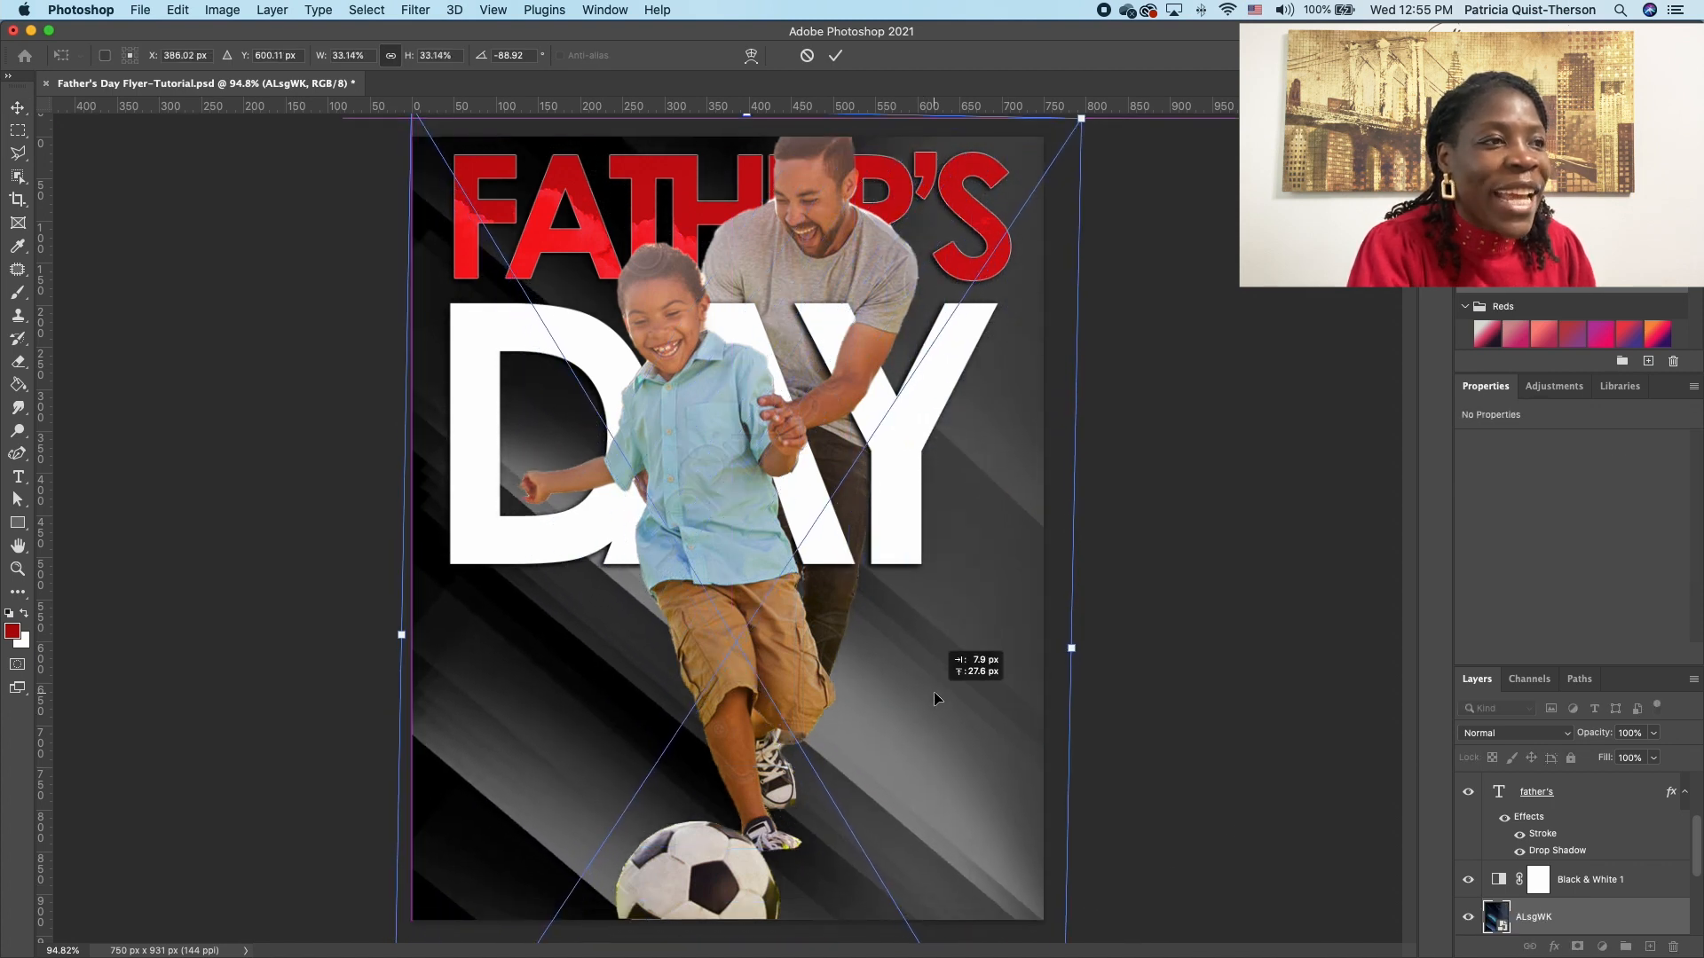
key(Return)
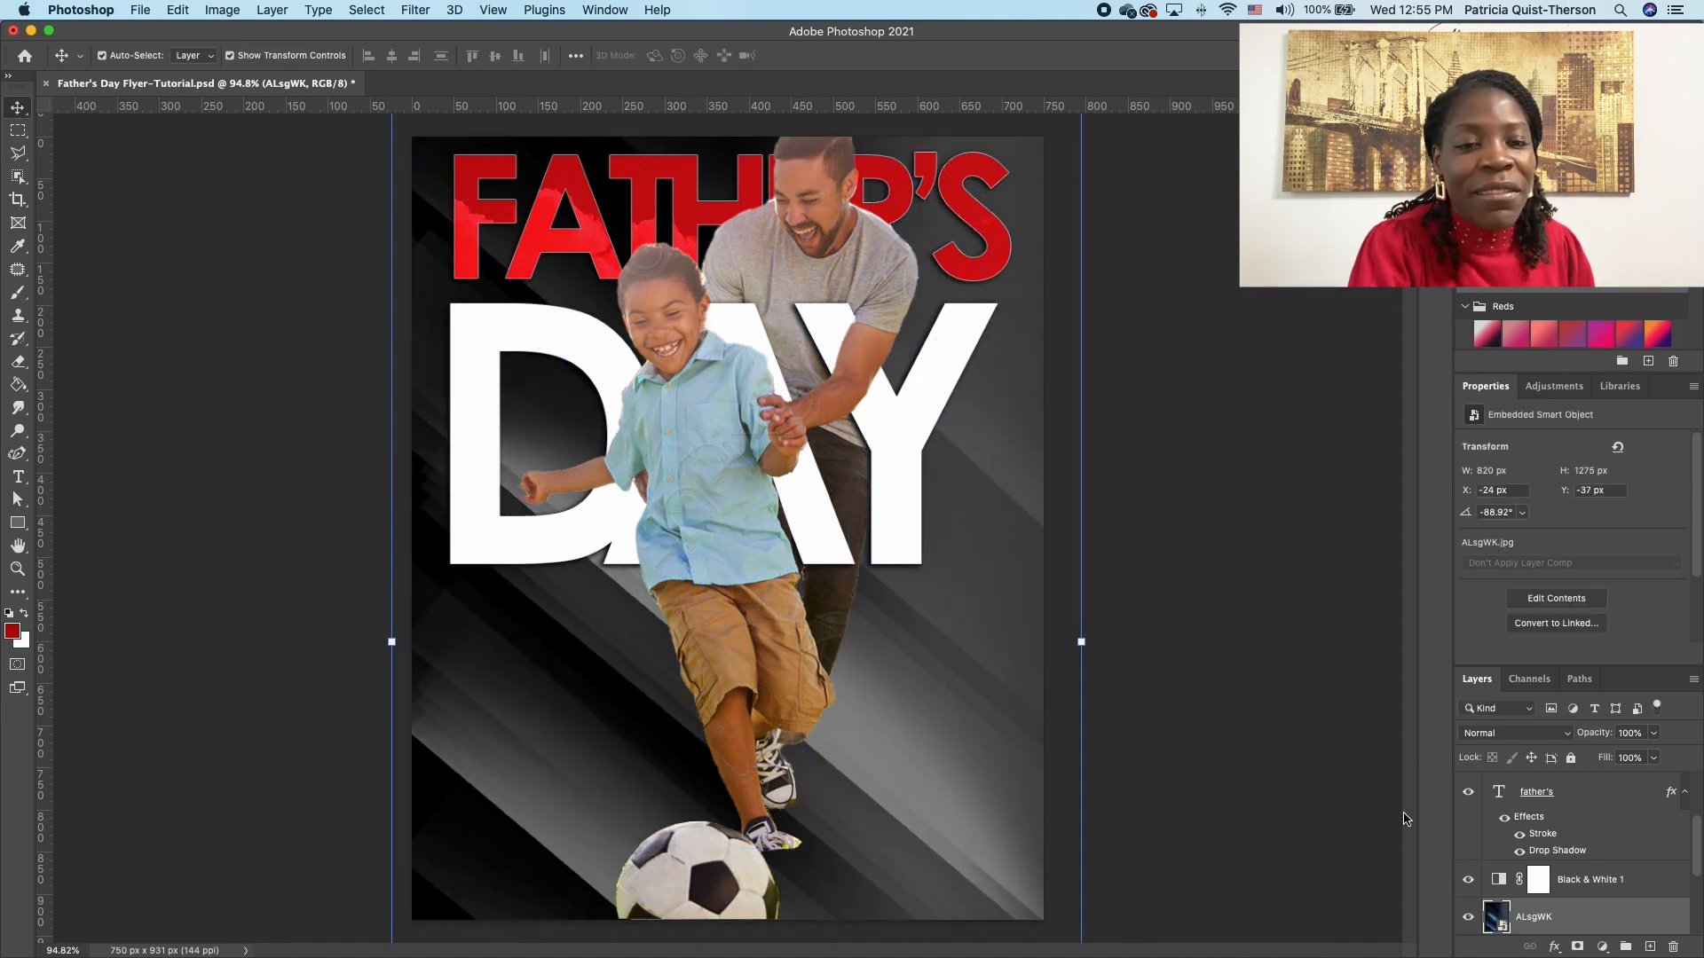
Step: Move the ALsgWK layer directly above Layer 5 copy and set its blend mode to Screen
mouse_move(1606, 918)
mouse_down()
mouse_move(1570, 804)
mouse_move(1583, 721)
mouse_move(1562, 781)
mouse_up()
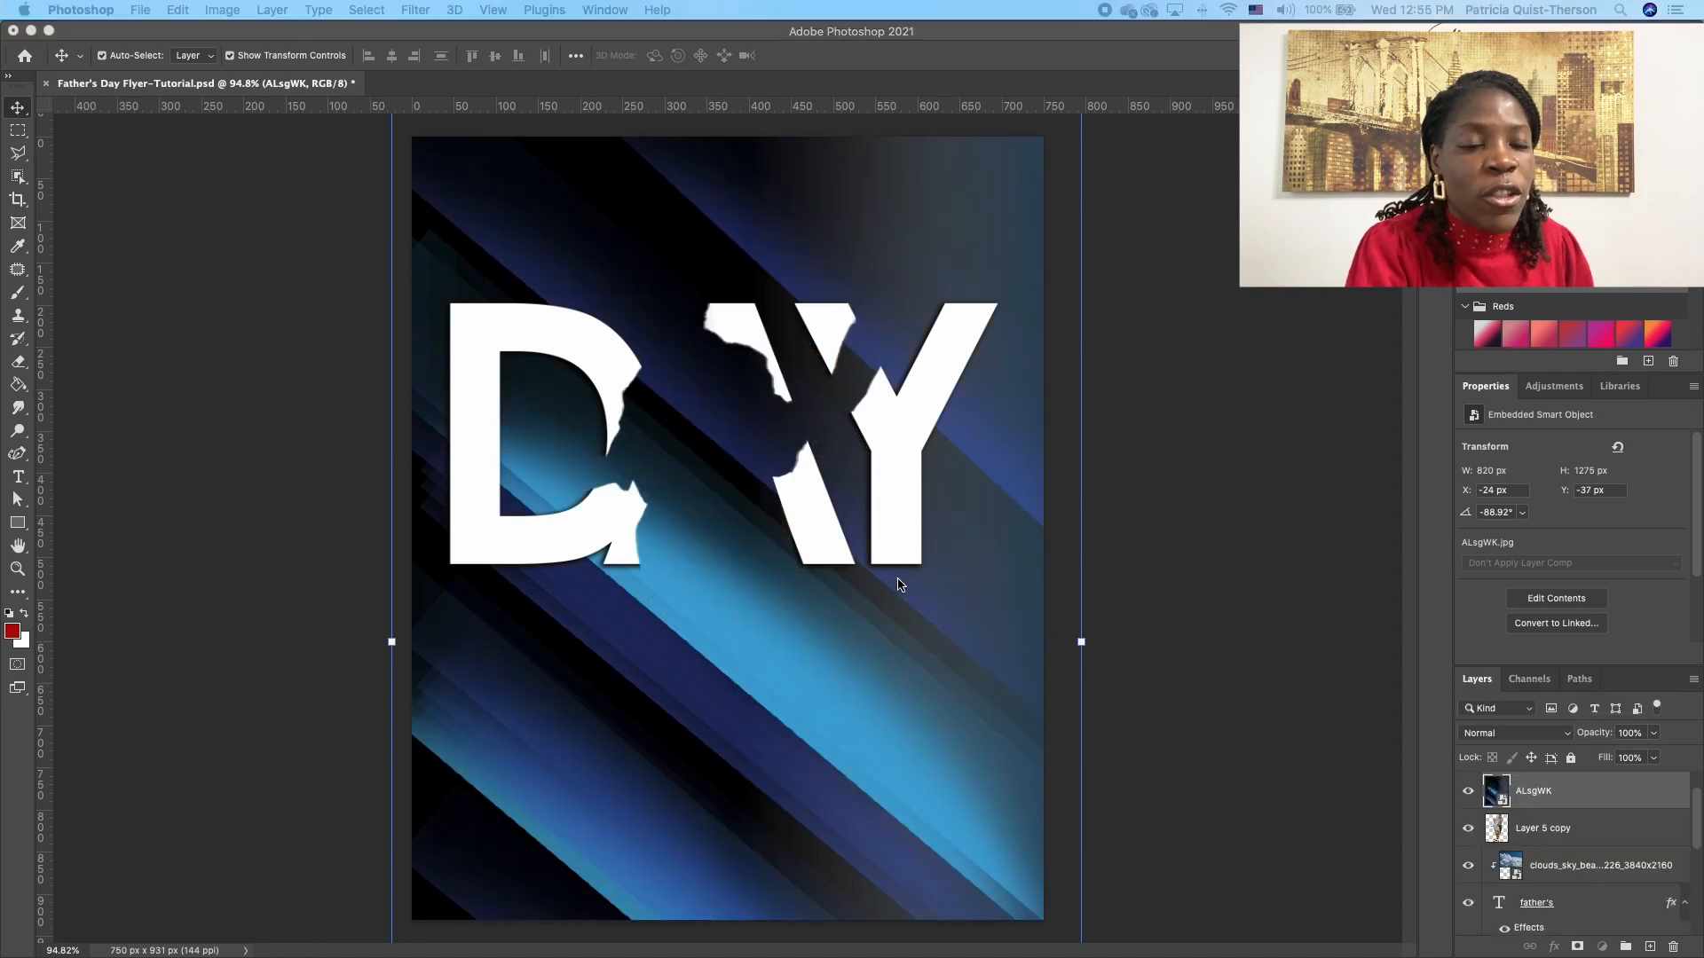
click(1562, 739)
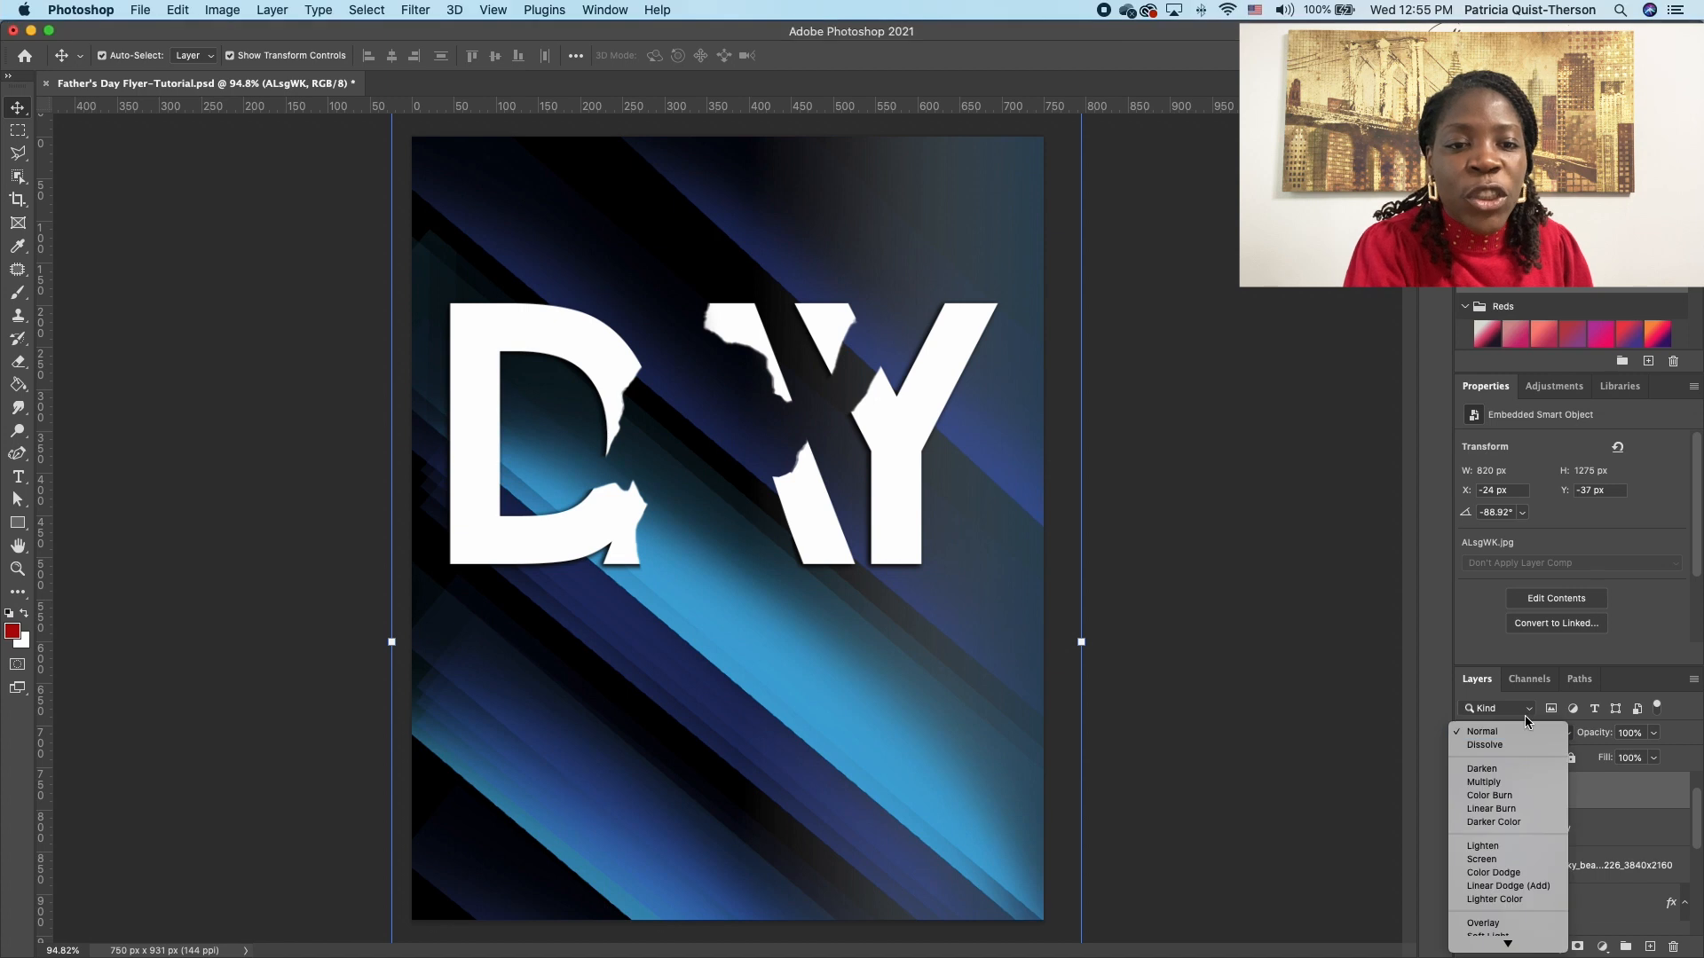
click(1496, 860)
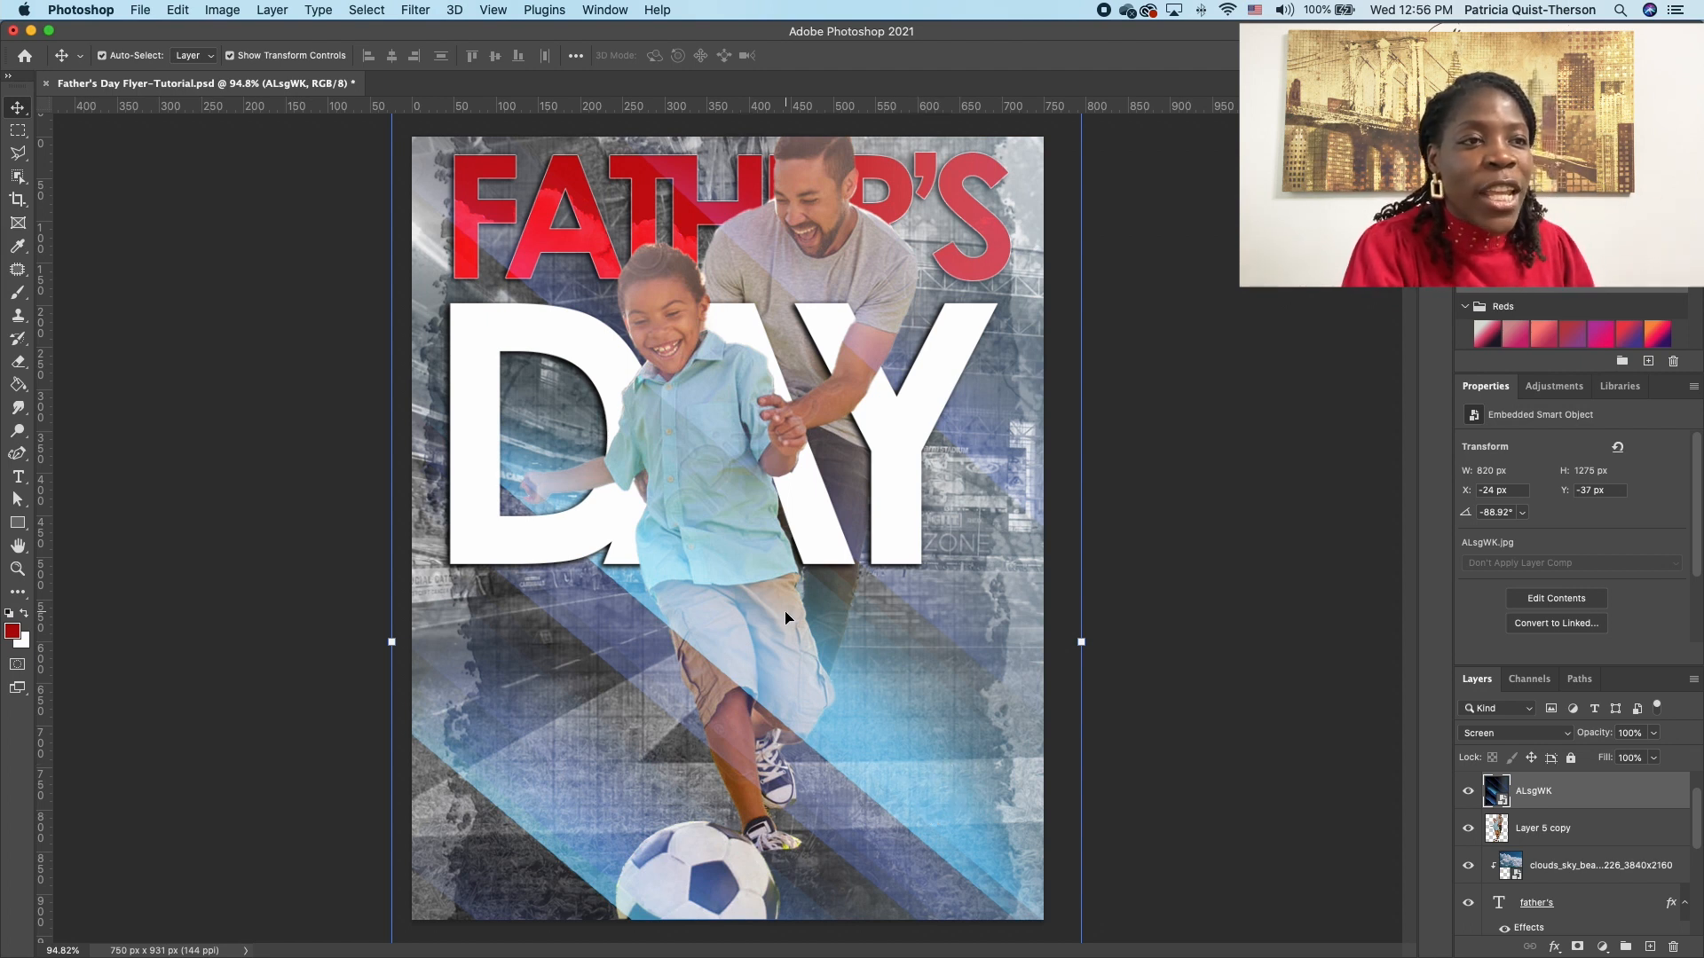
Step: Add a Black & White adjustment layer above ALsgWK with the Default preset and clip it to that image
click(1603, 948)
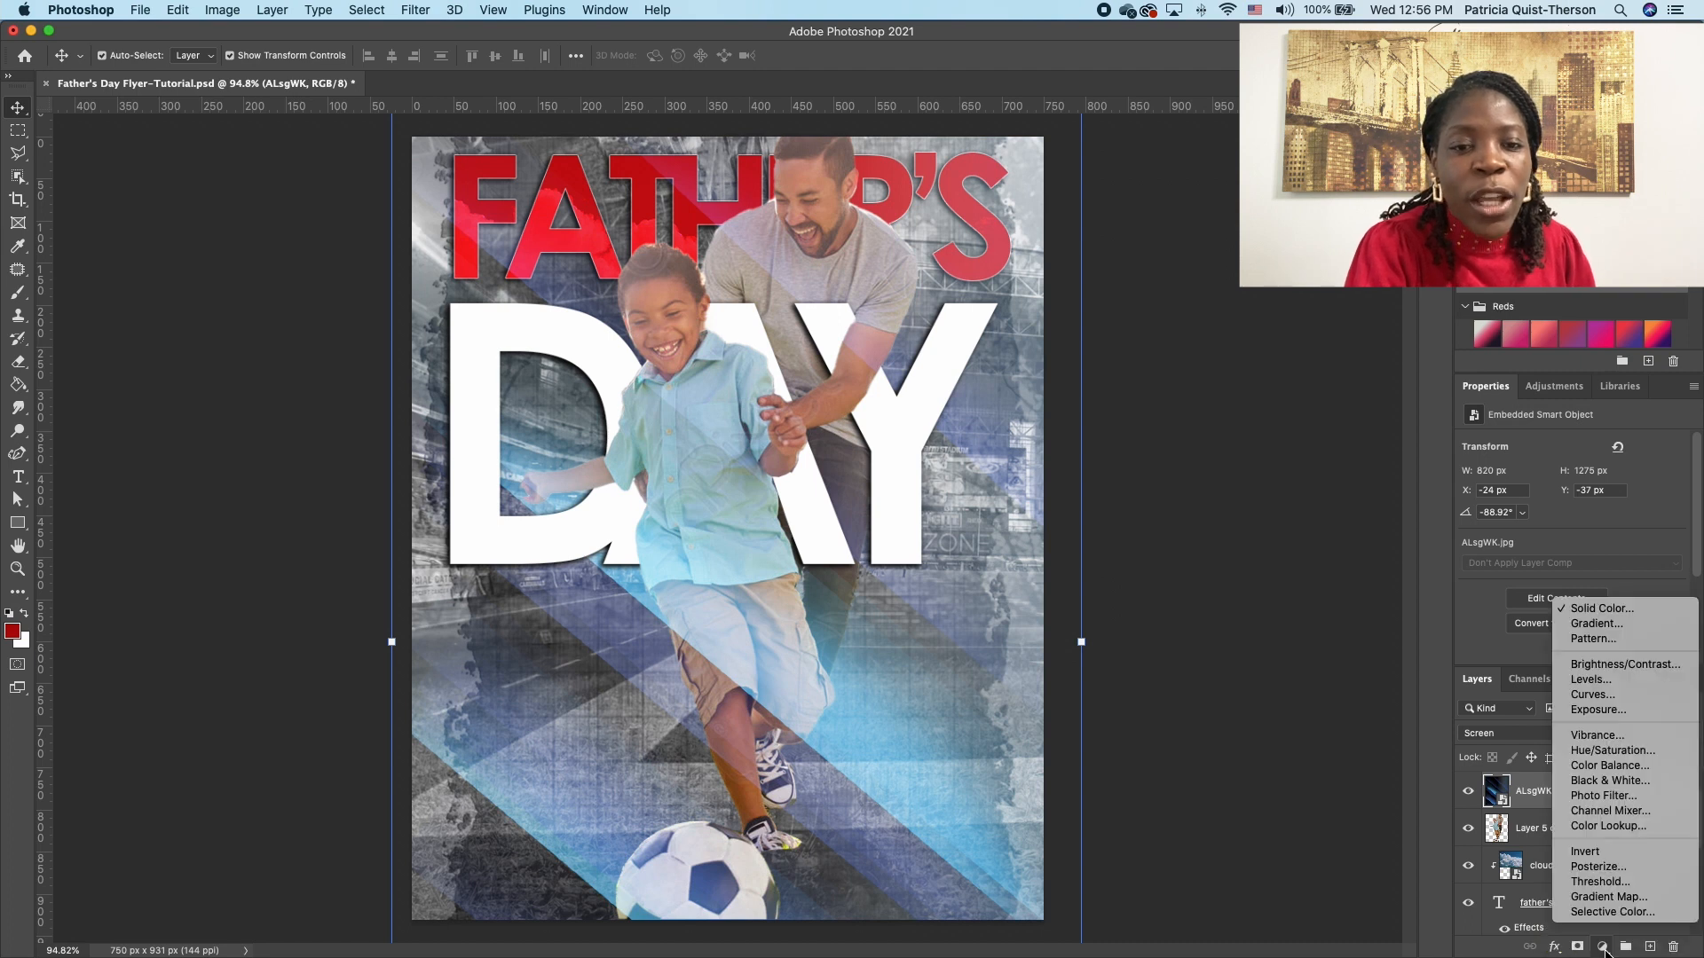
click(1633, 786)
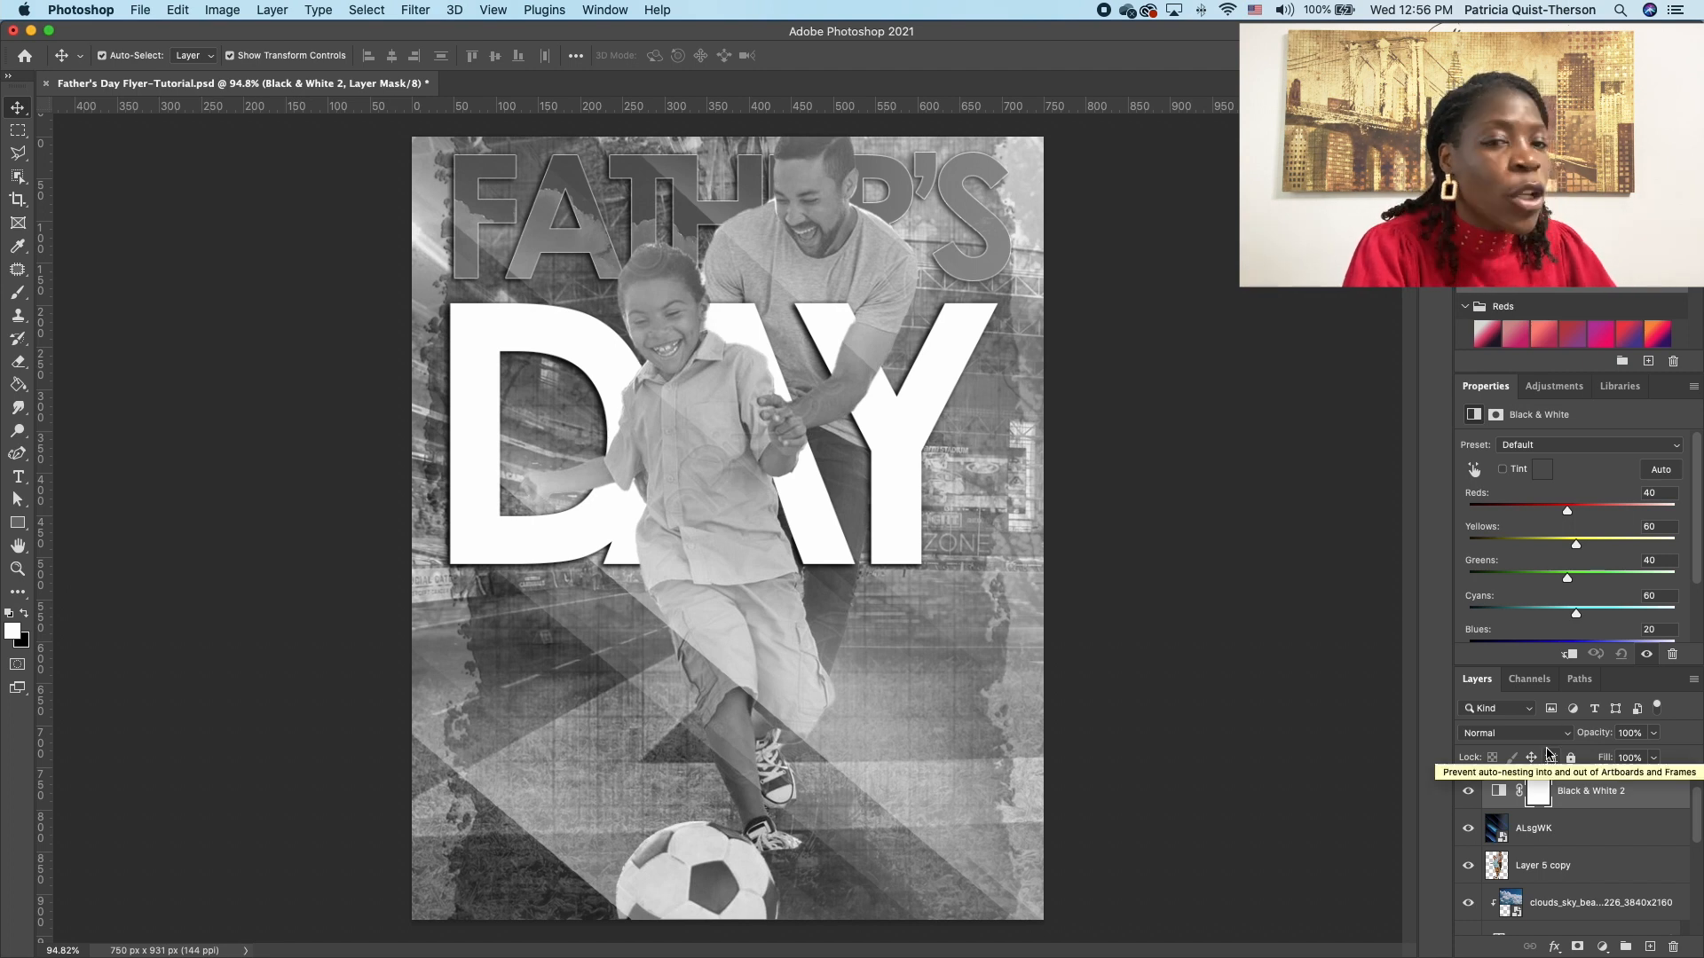
alt+click(1506, 804)
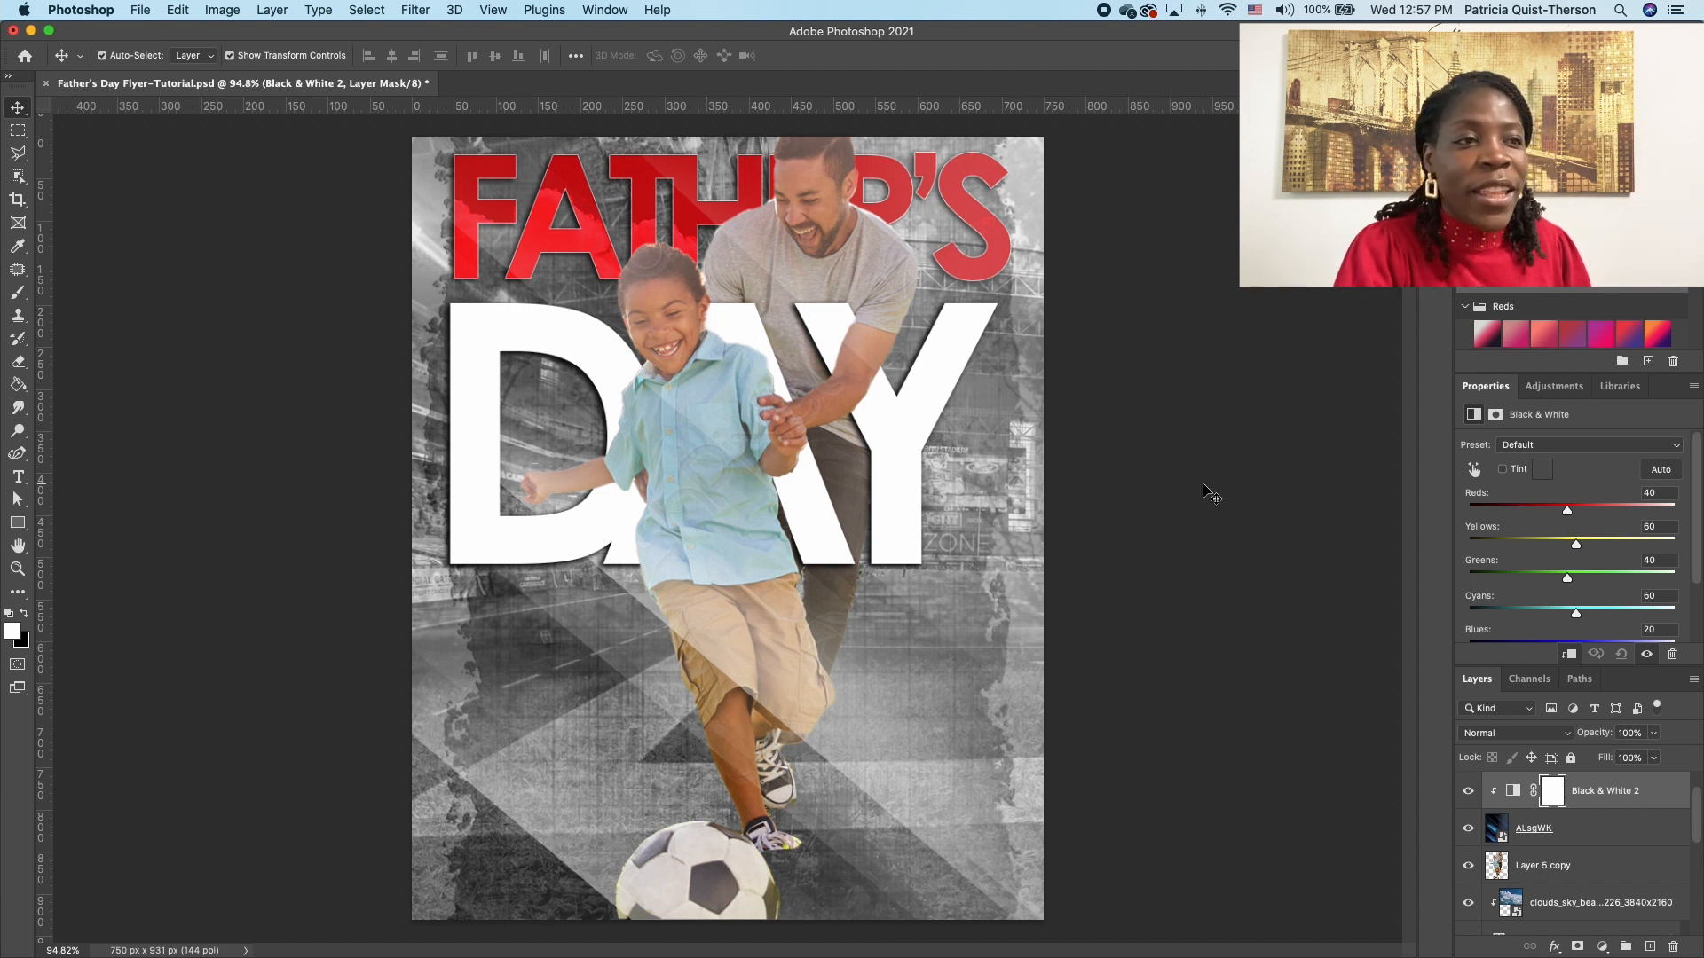
Step: Open the Camera Raw filter on Layer 5 copy and set Temperature to -25 and Contrast to +55
click(675, 314)
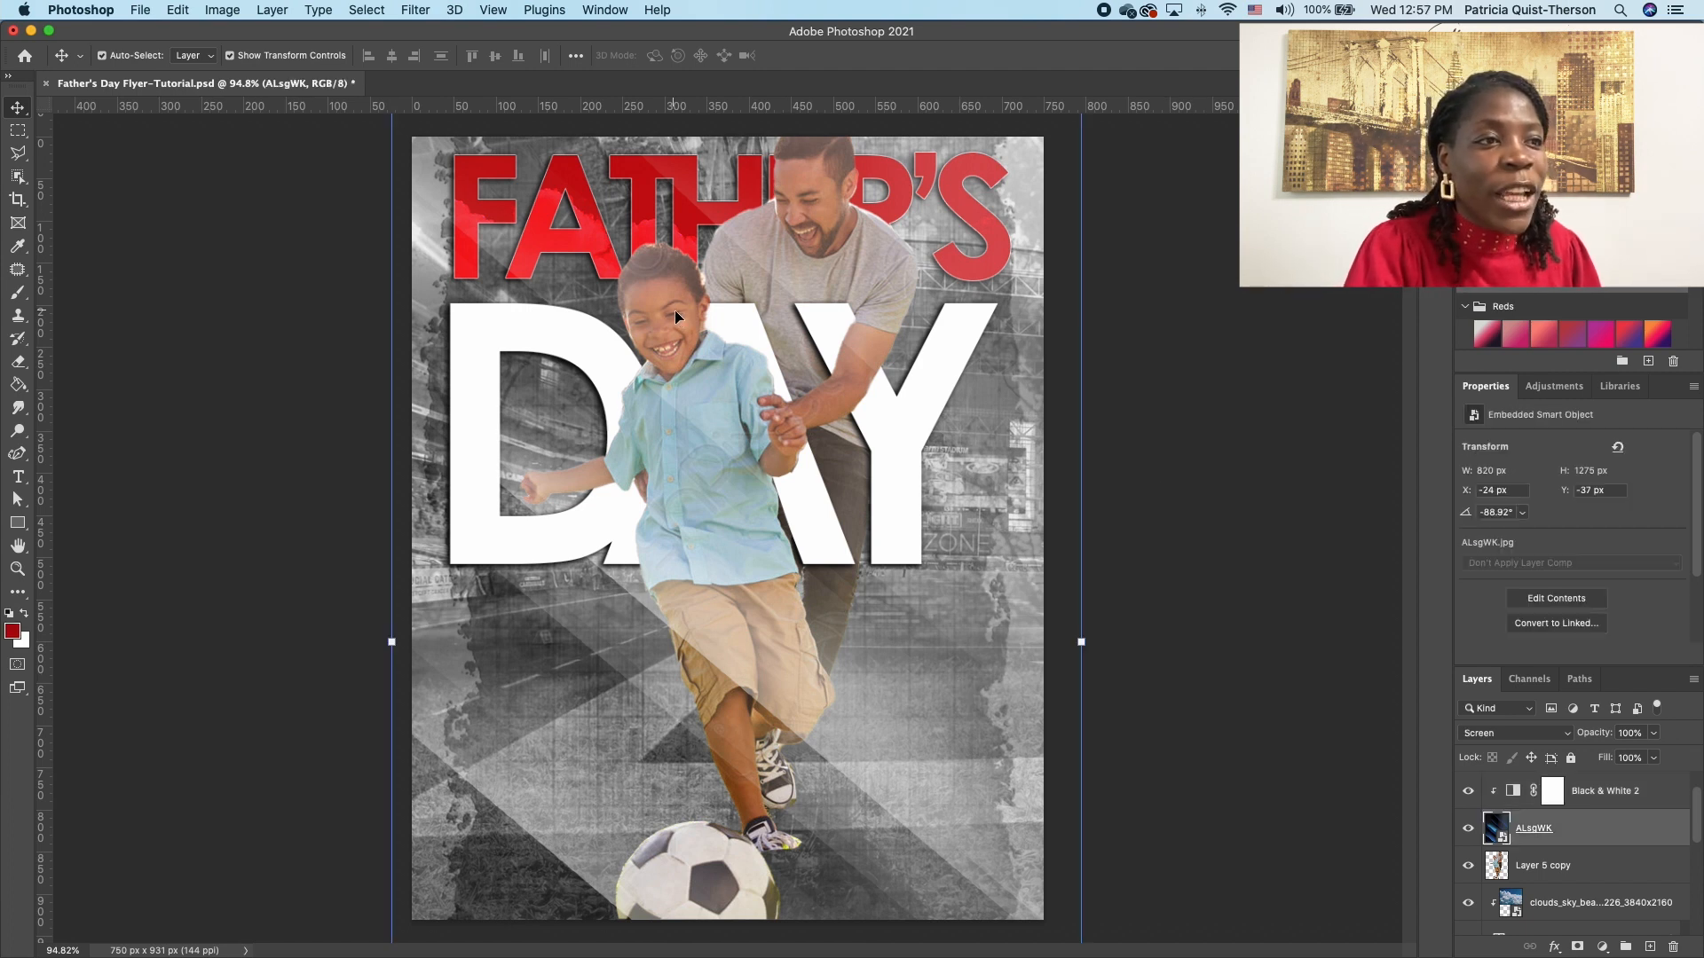
click(1565, 868)
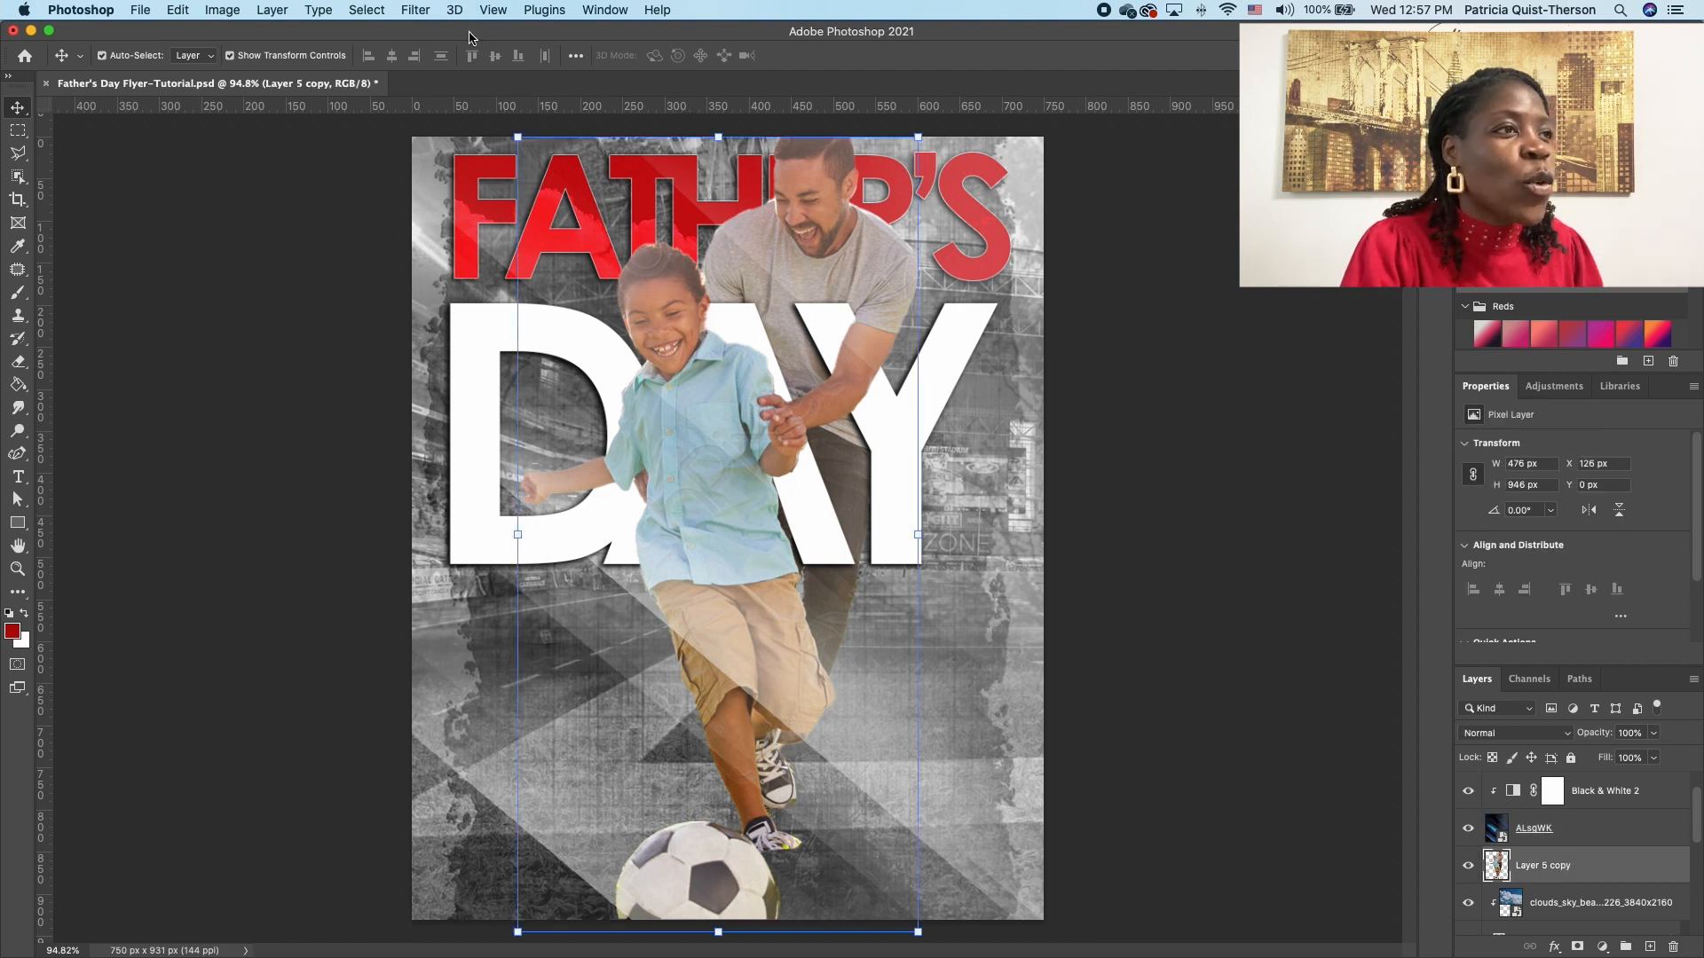
click(413, 10)
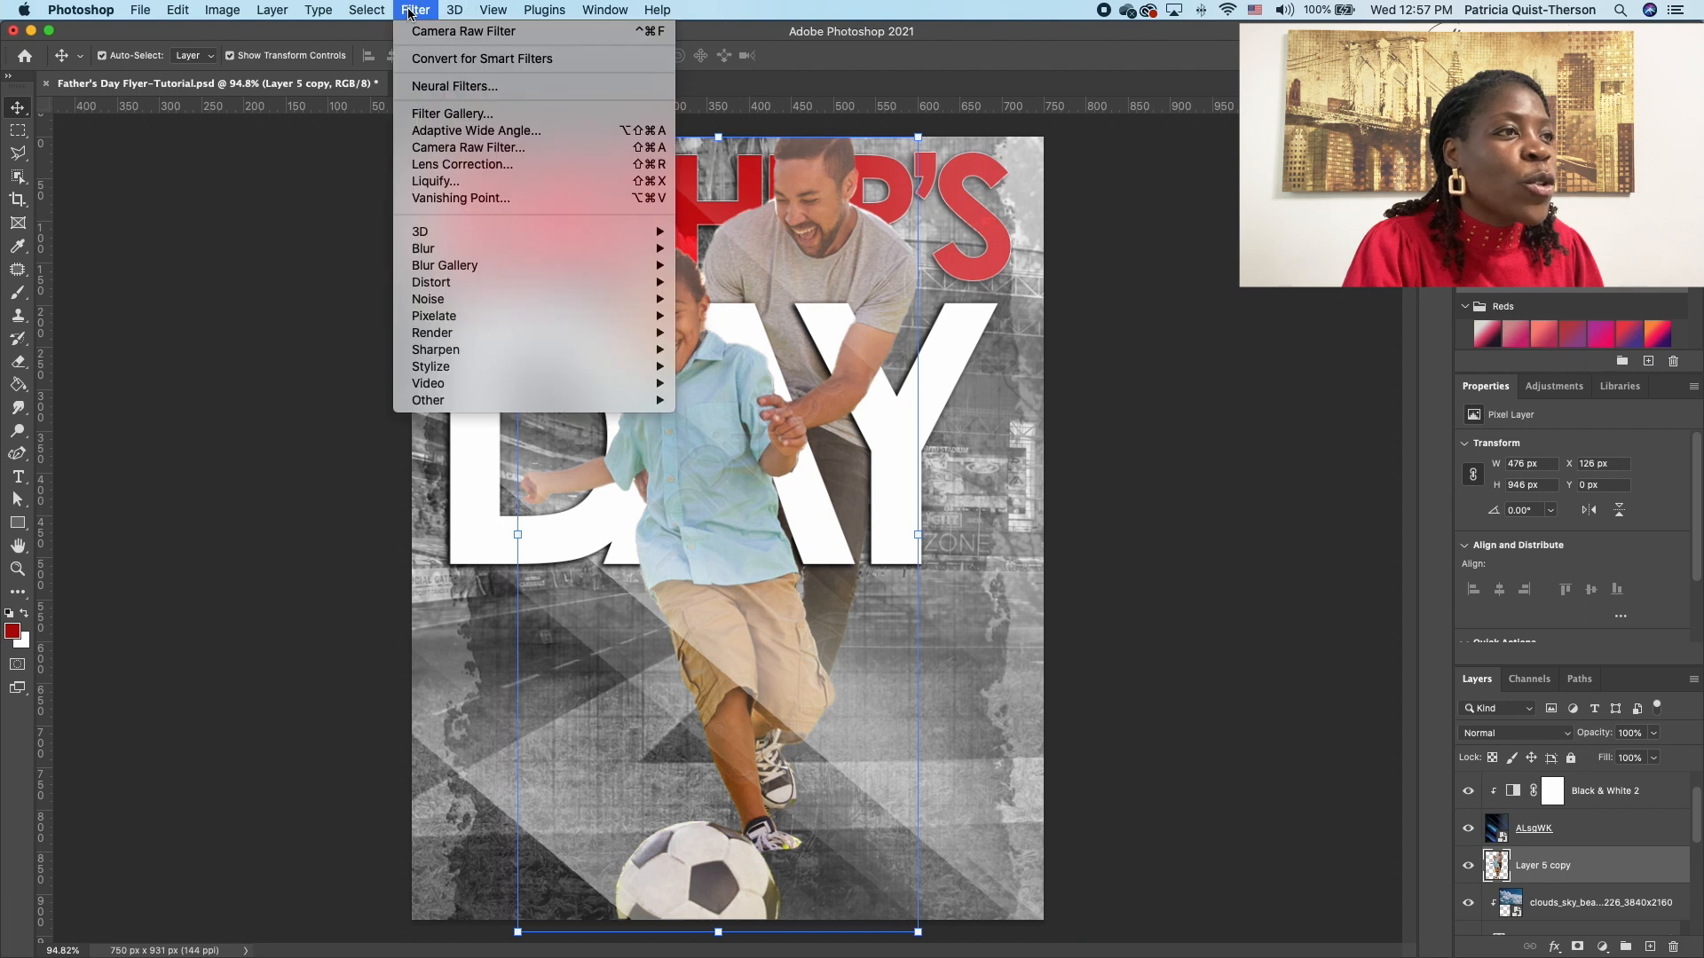
click(491, 149)
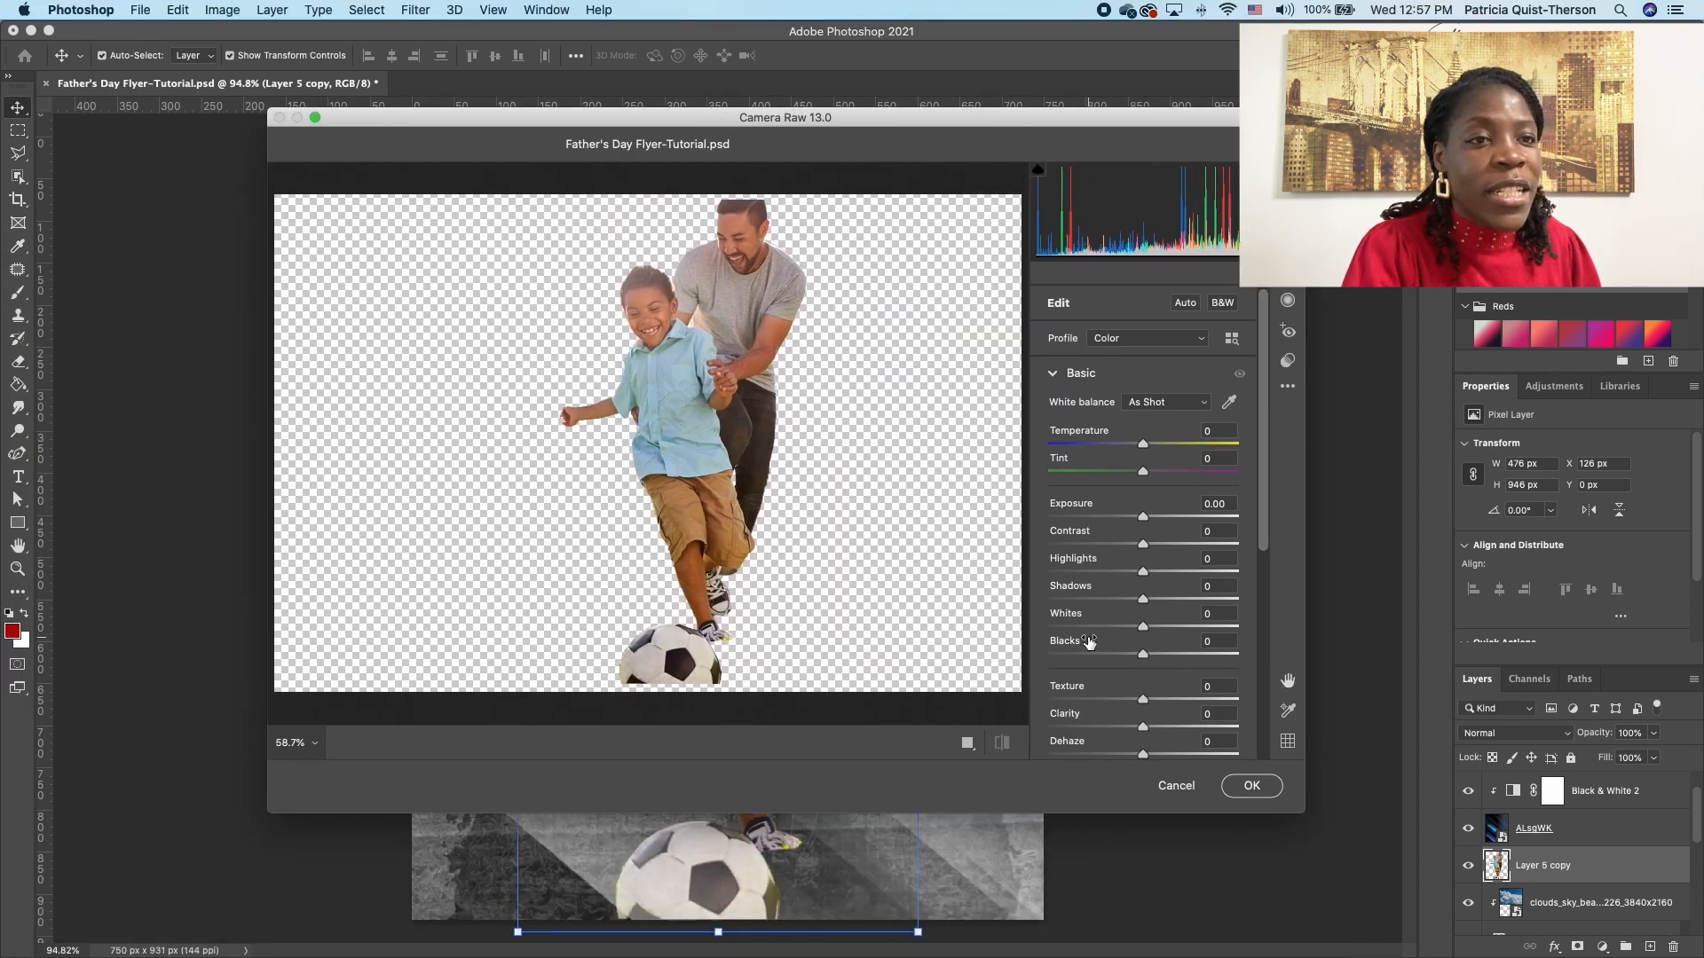
drag(1143, 445, 1120, 445)
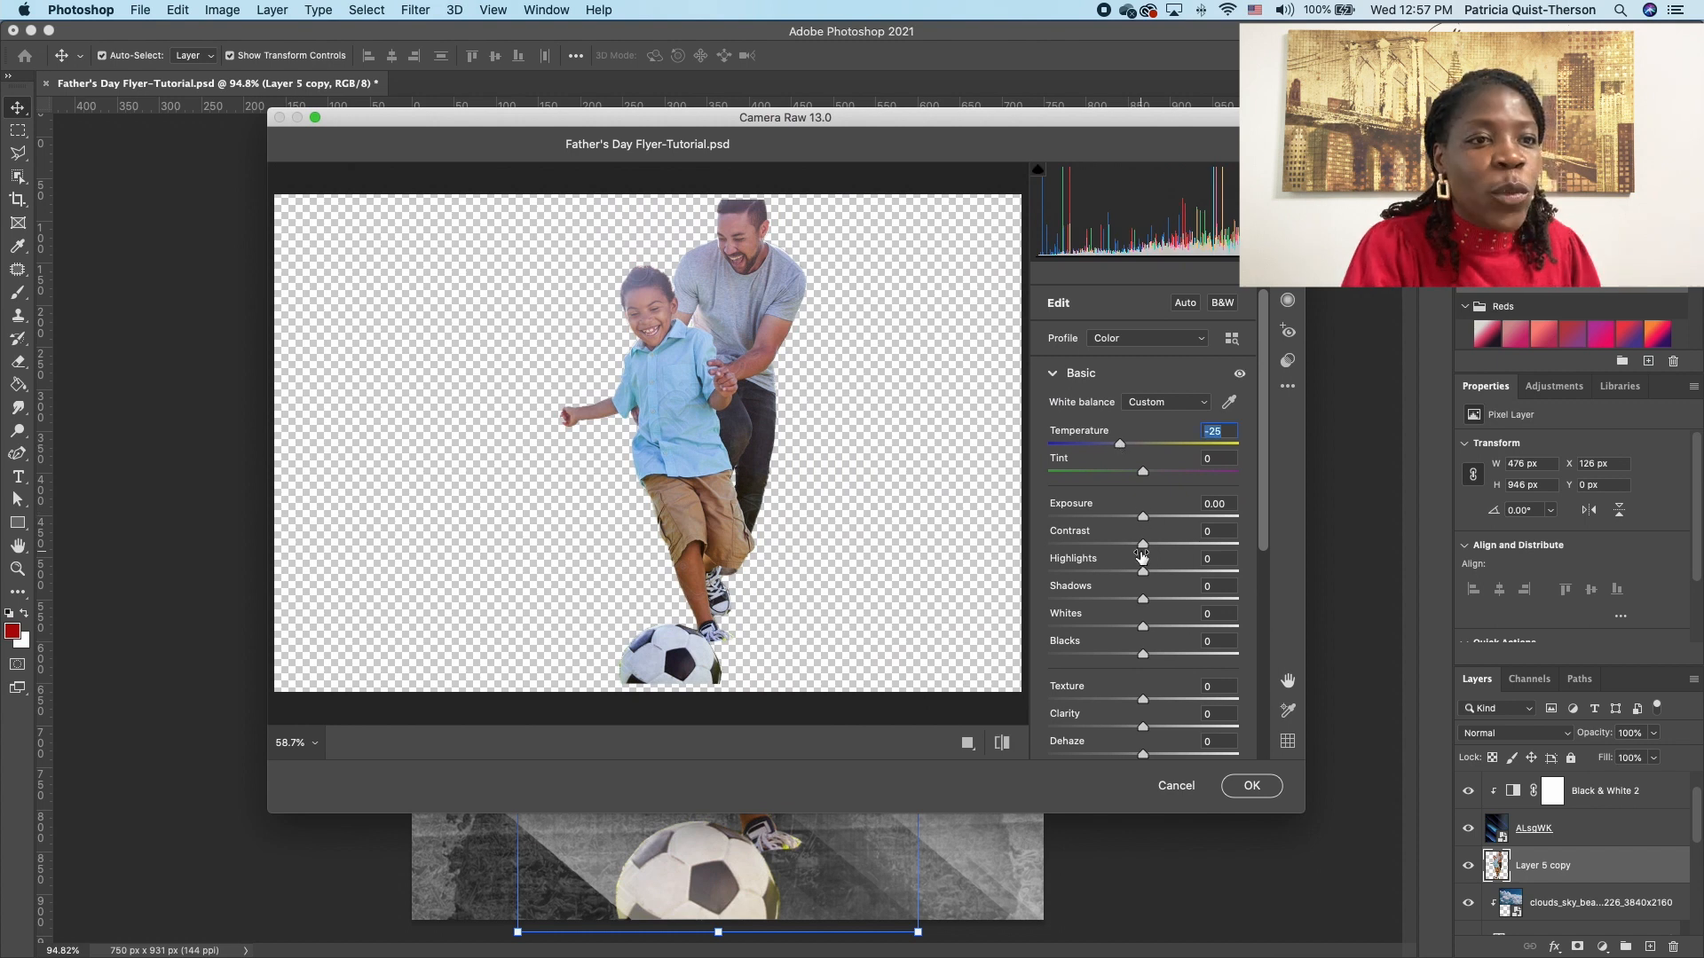
drag(1143, 544, 1198, 550)
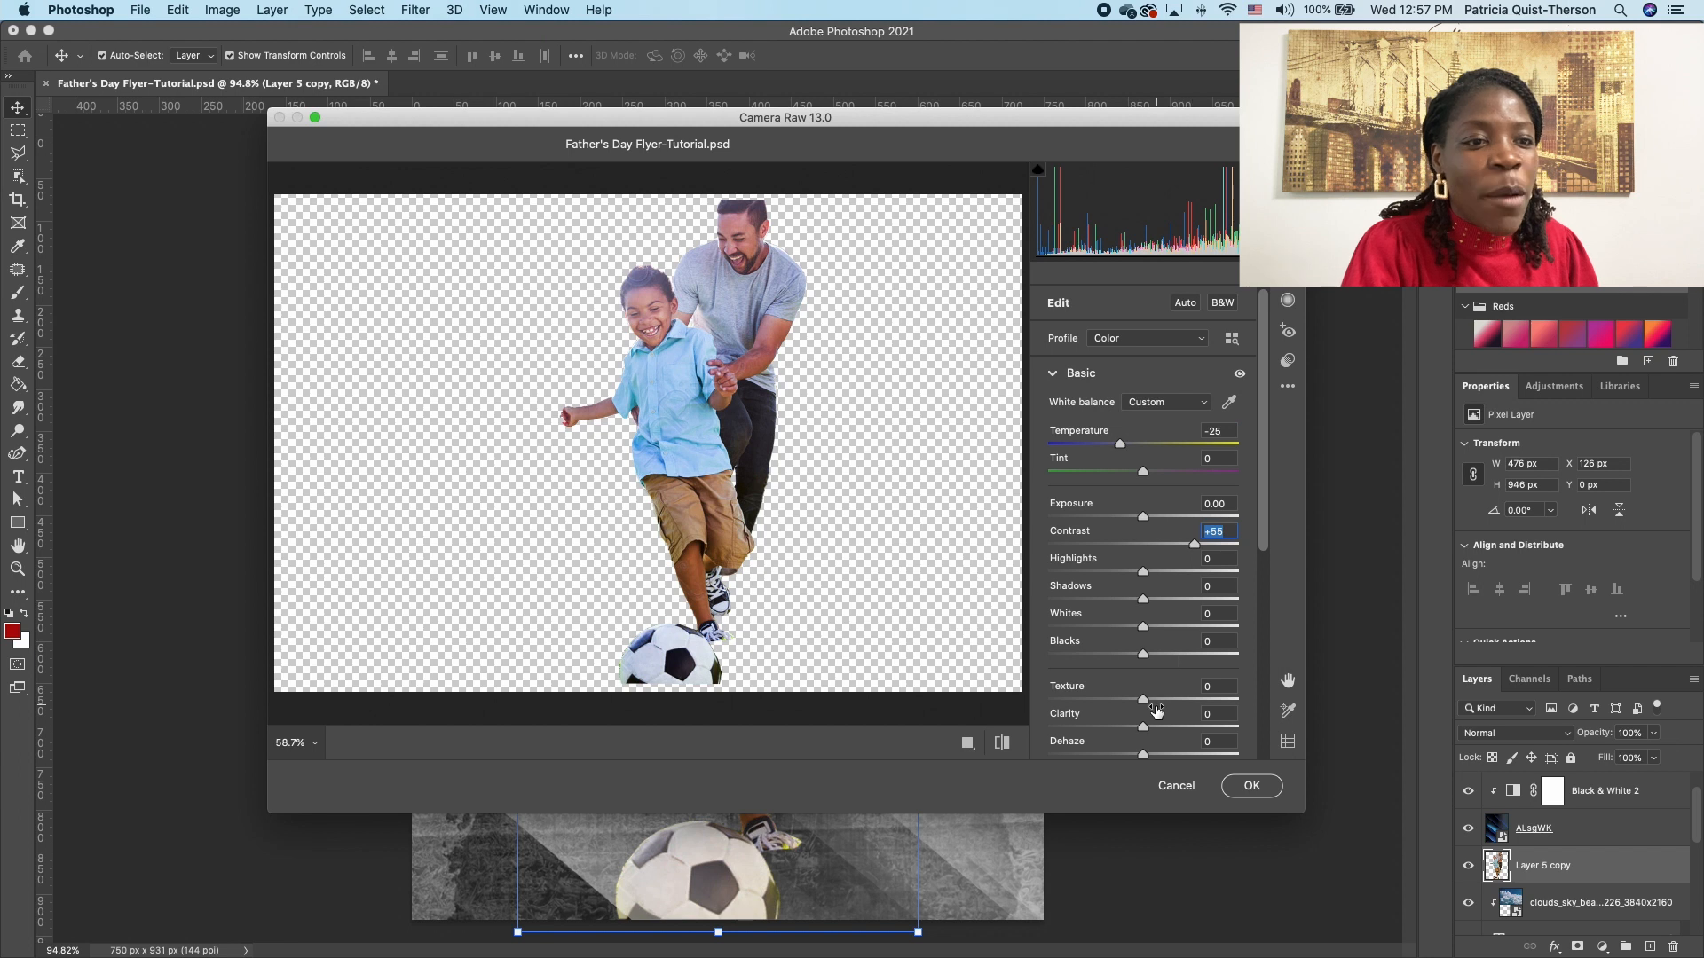
Step: Set the cut-out's Vibrance to +52 and Saturation to +42, and apply the Camera Raw filter
scroll(1156, 737, down, 3)
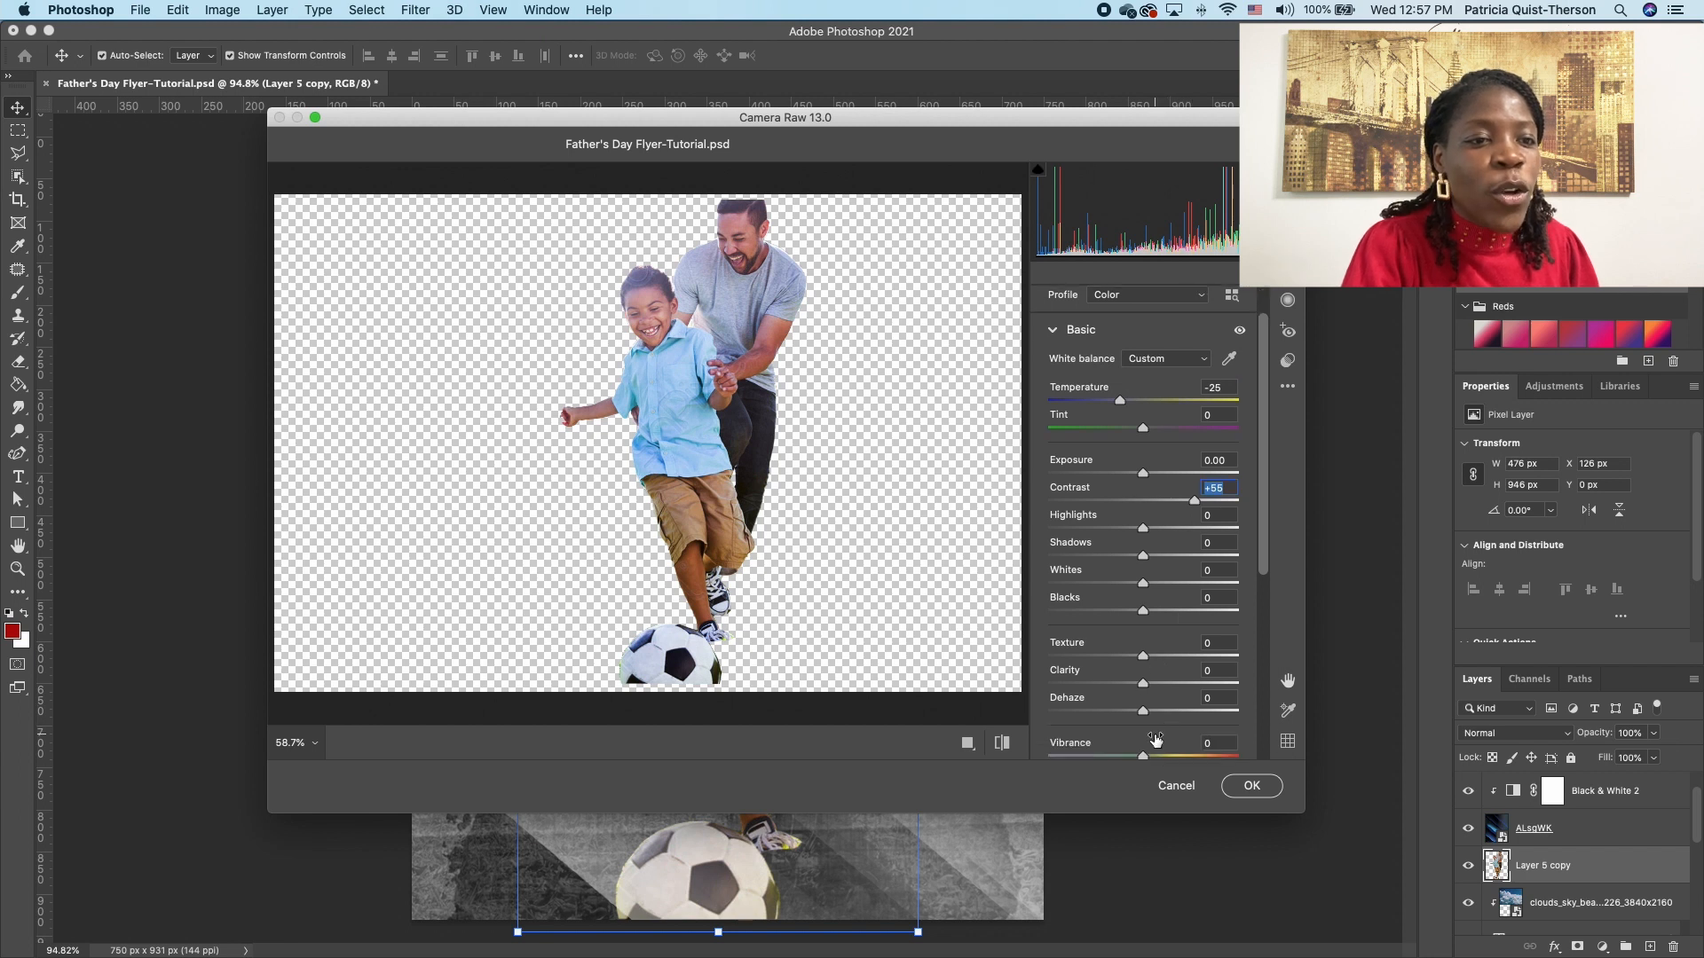
scroll(1156, 737, down, 1)
drag(1144, 742, 1184, 728)
scroll(1170, 719, down, 3)
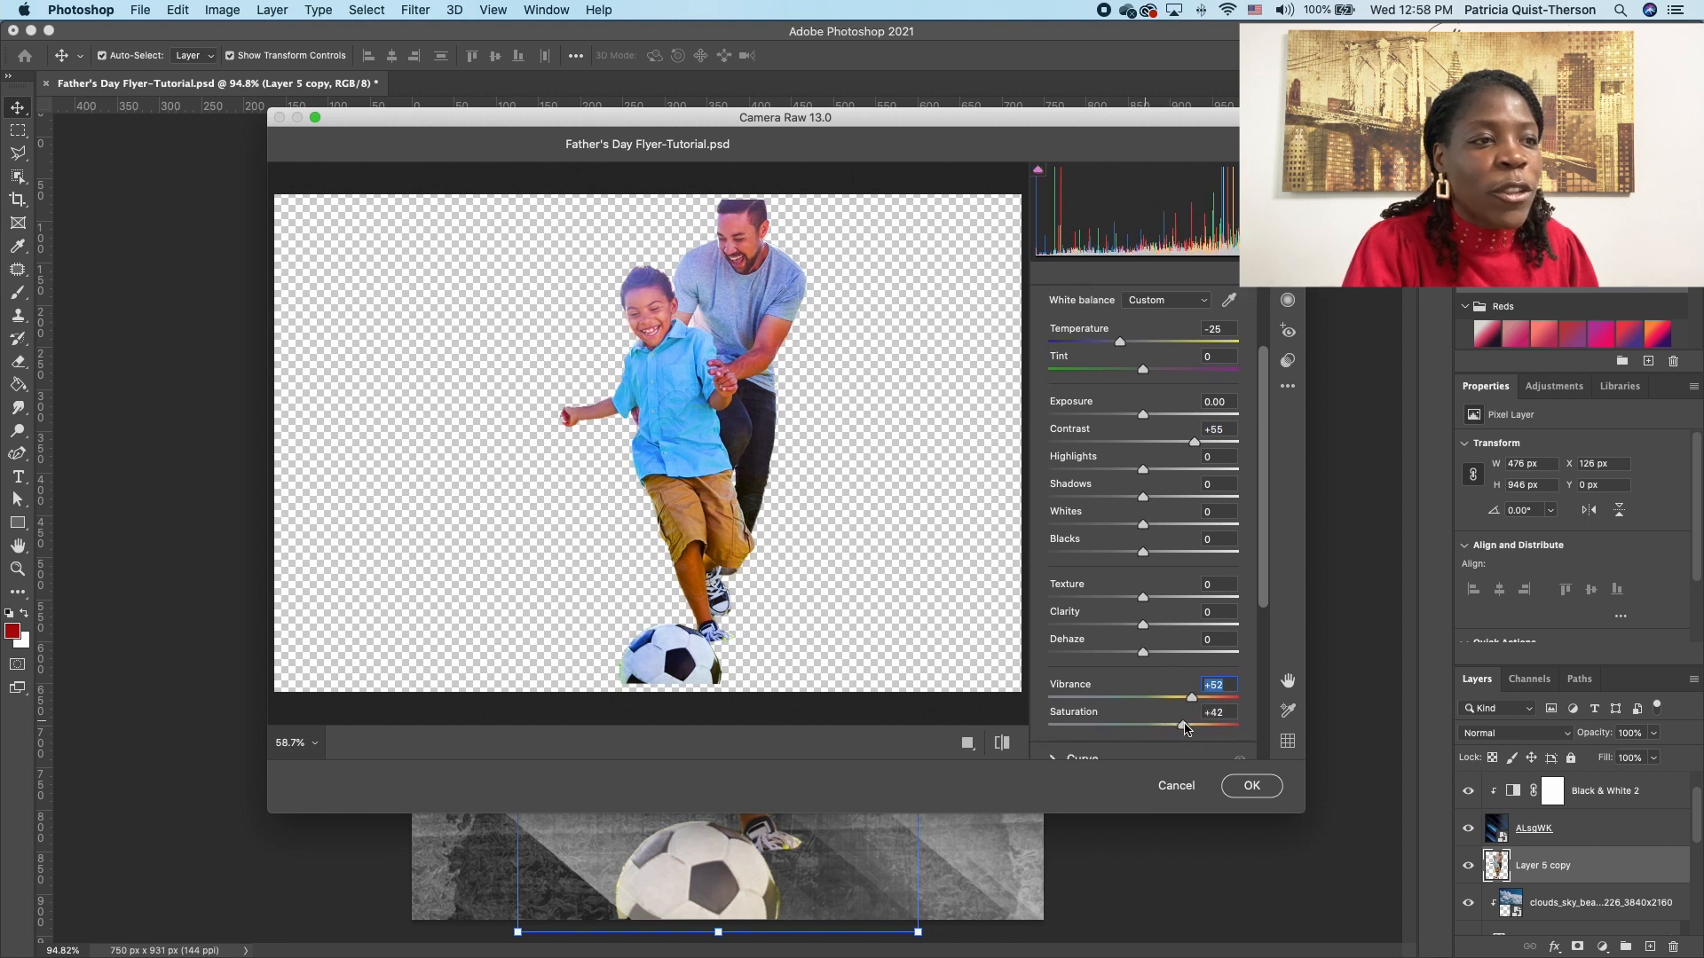
click(1254, 787)
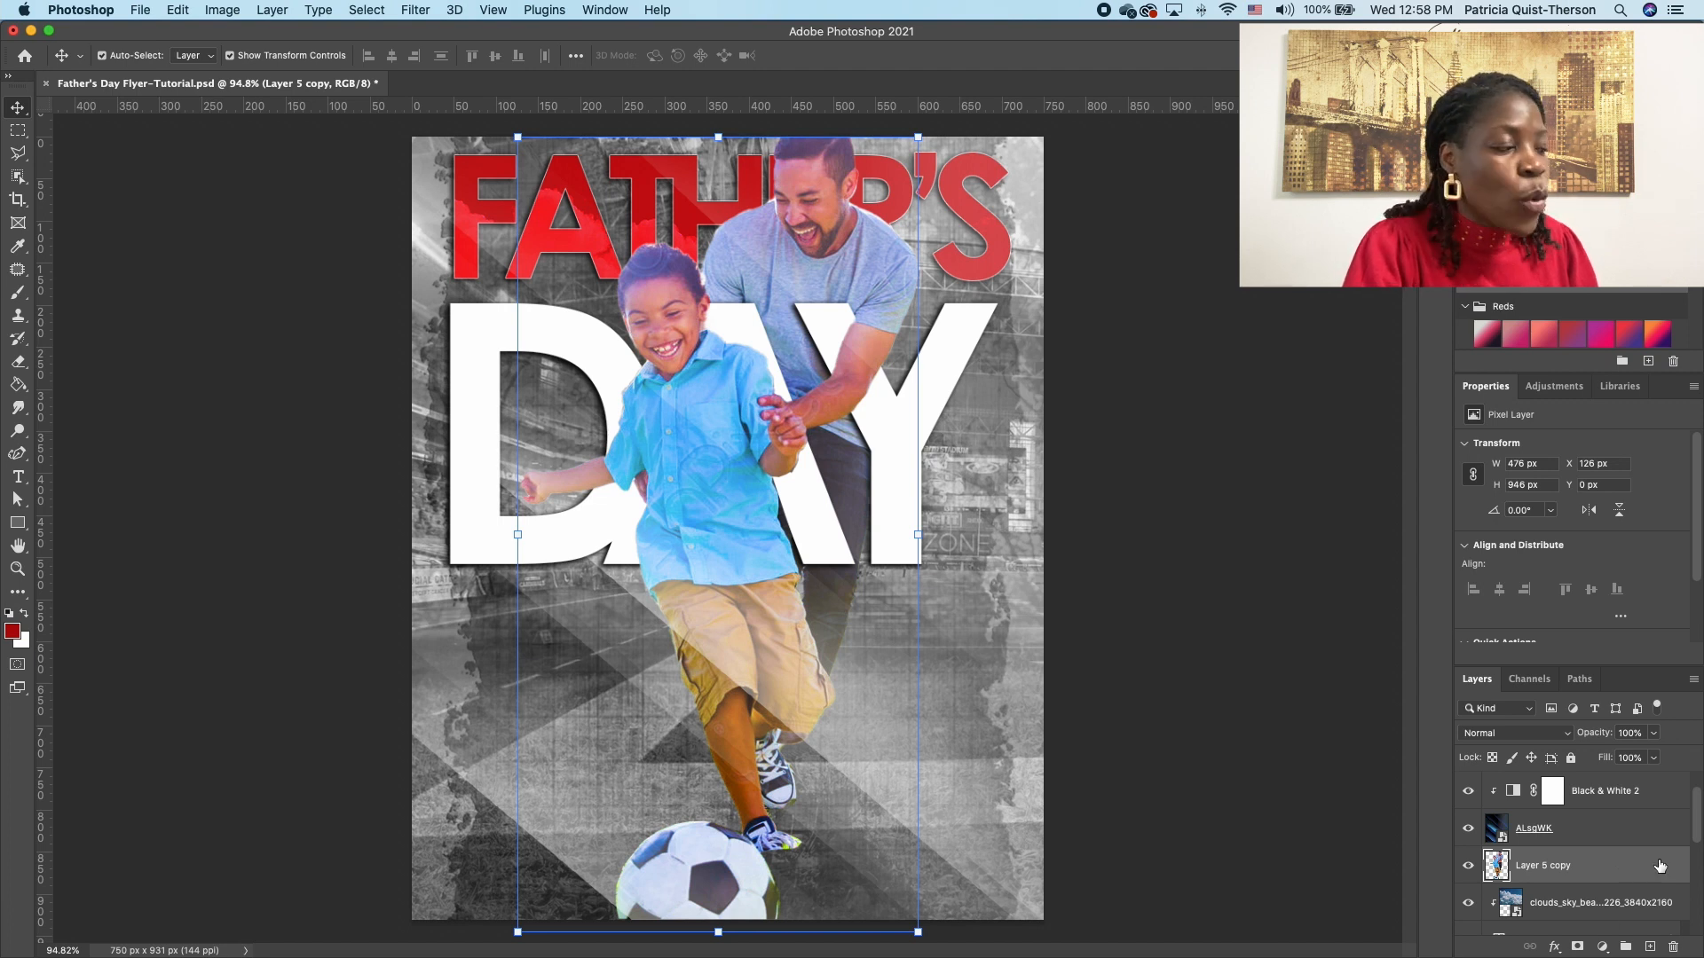
Step: Add a linear red-to-transparent gradient fill layer above Black & White 1 at a 34.64° angle, and set its blend mode to Darken
drag(1701, 837, 1697, 897)
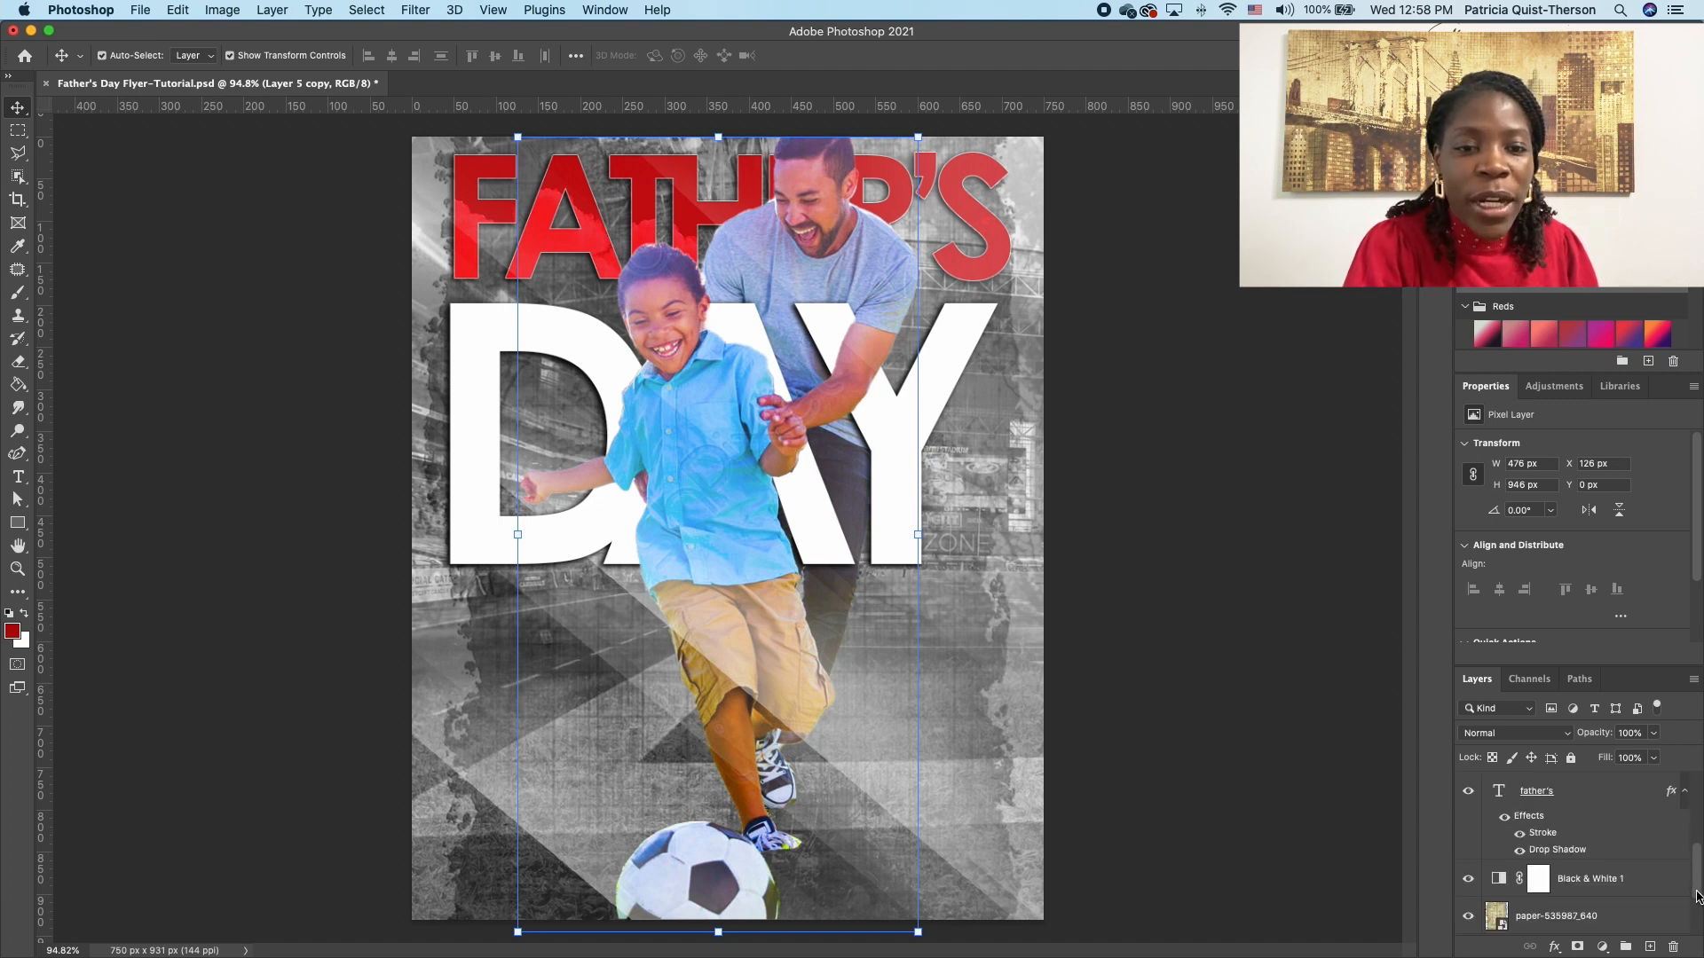
click(1620, 878)
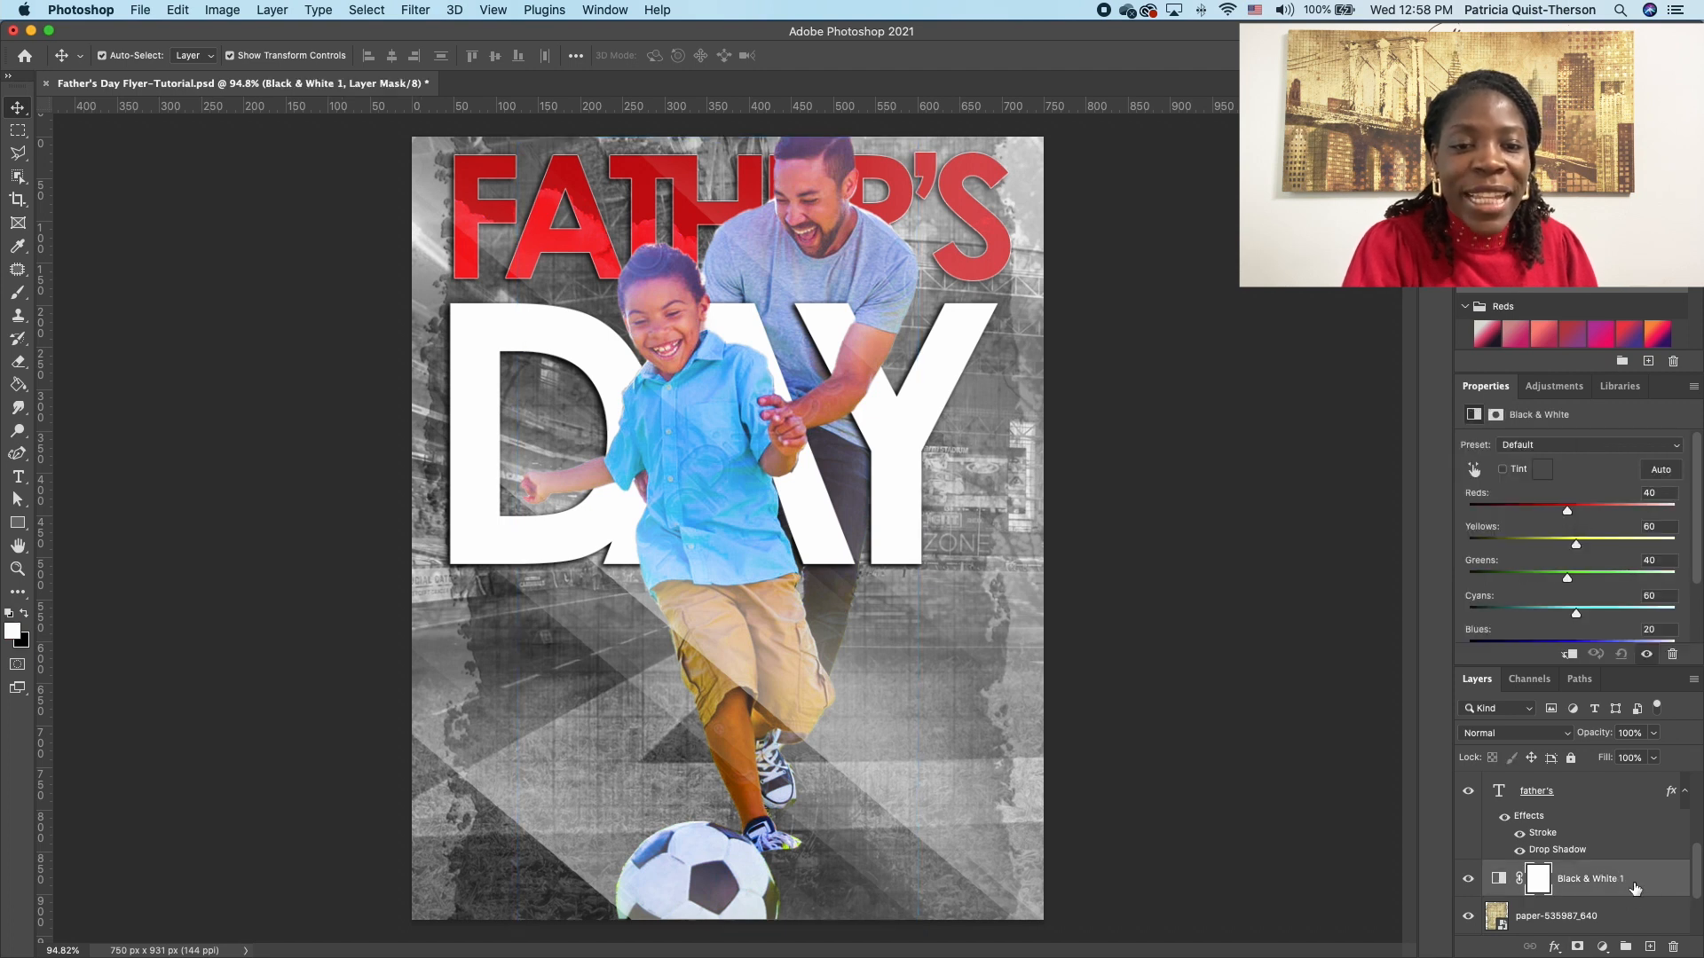
click(1606, 950)
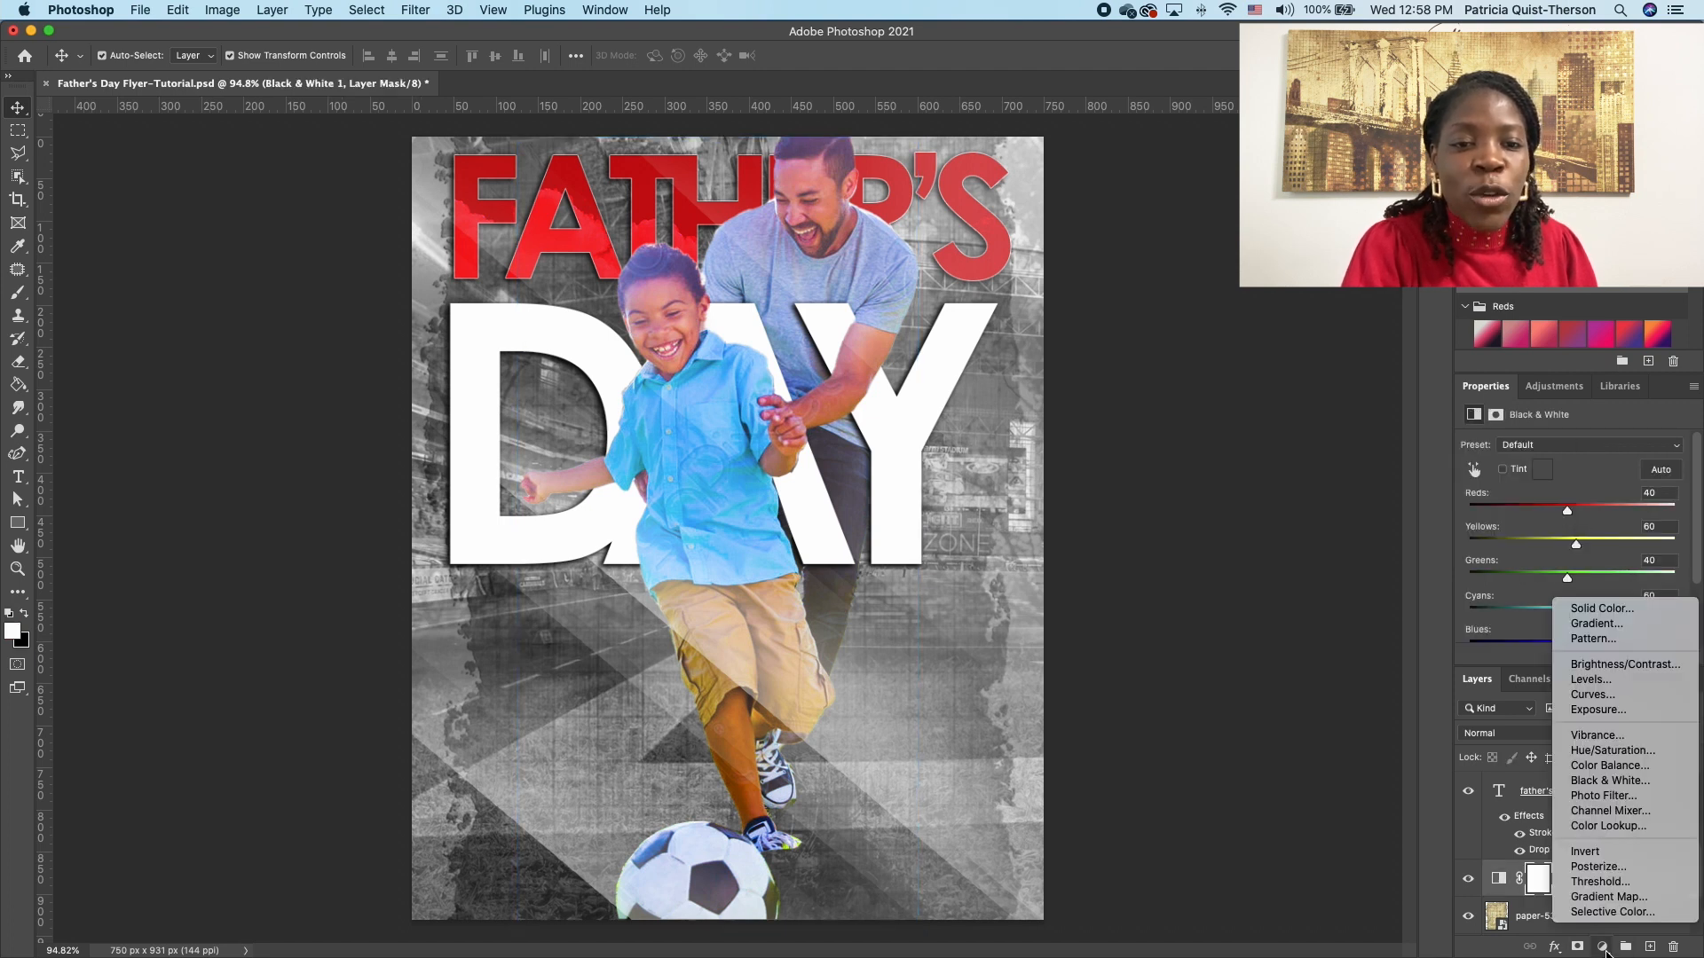
click(1613, 631)
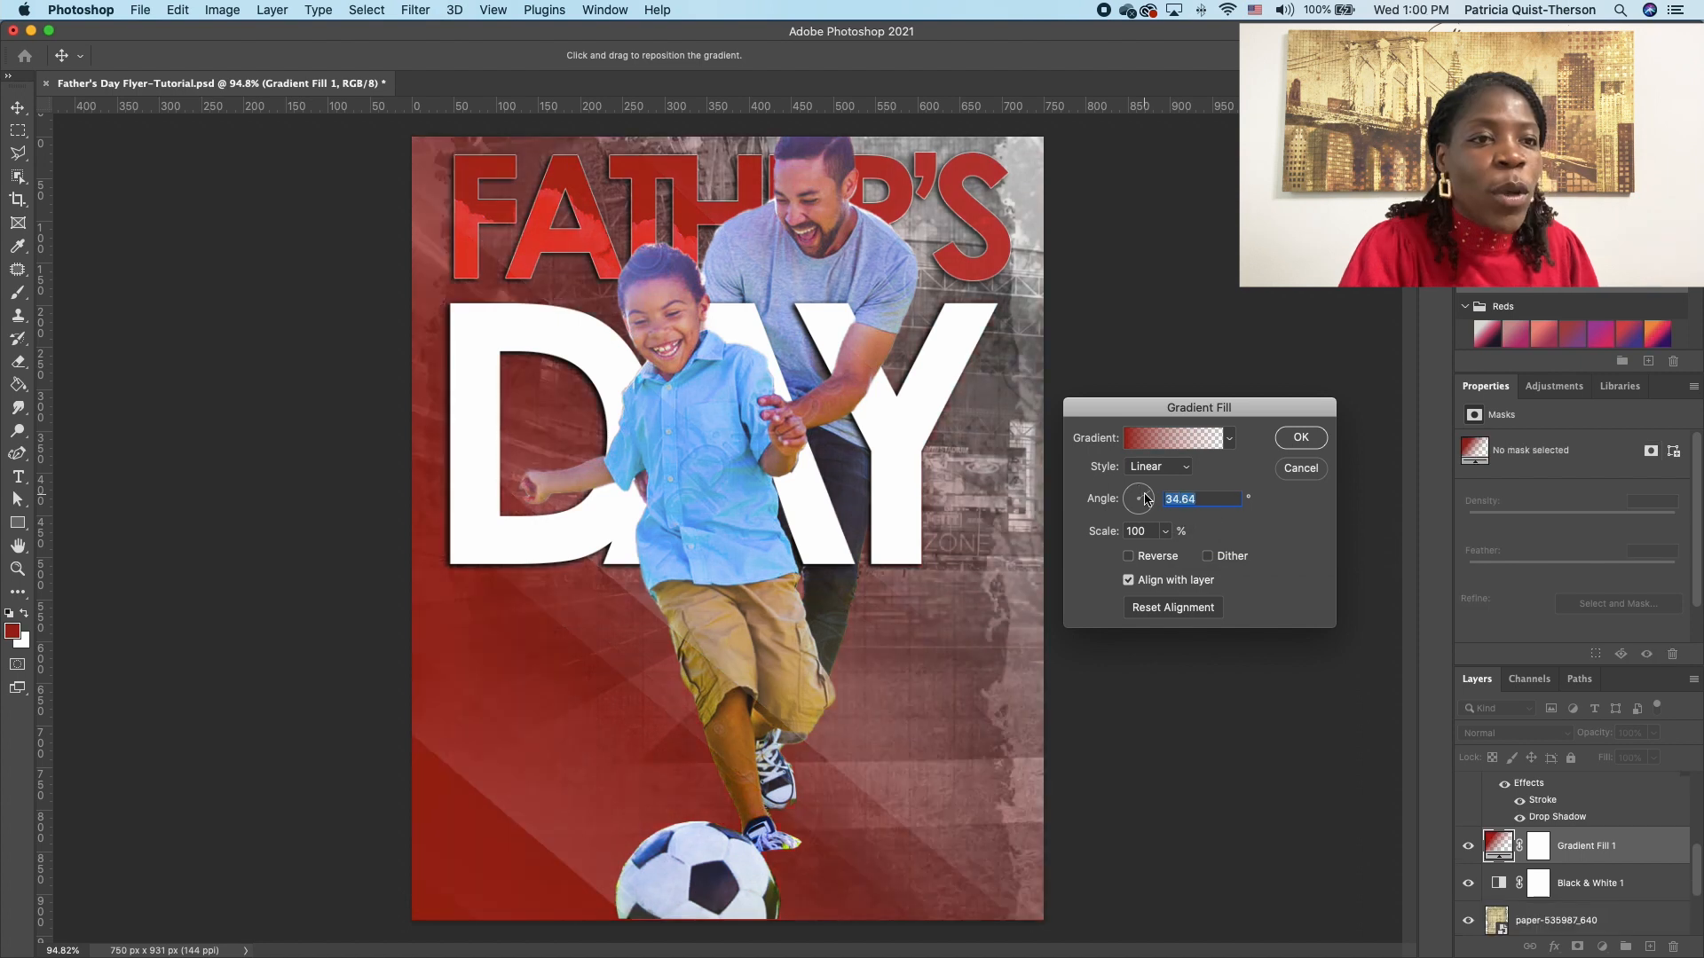
drag(1140, 498, 1144, 496)
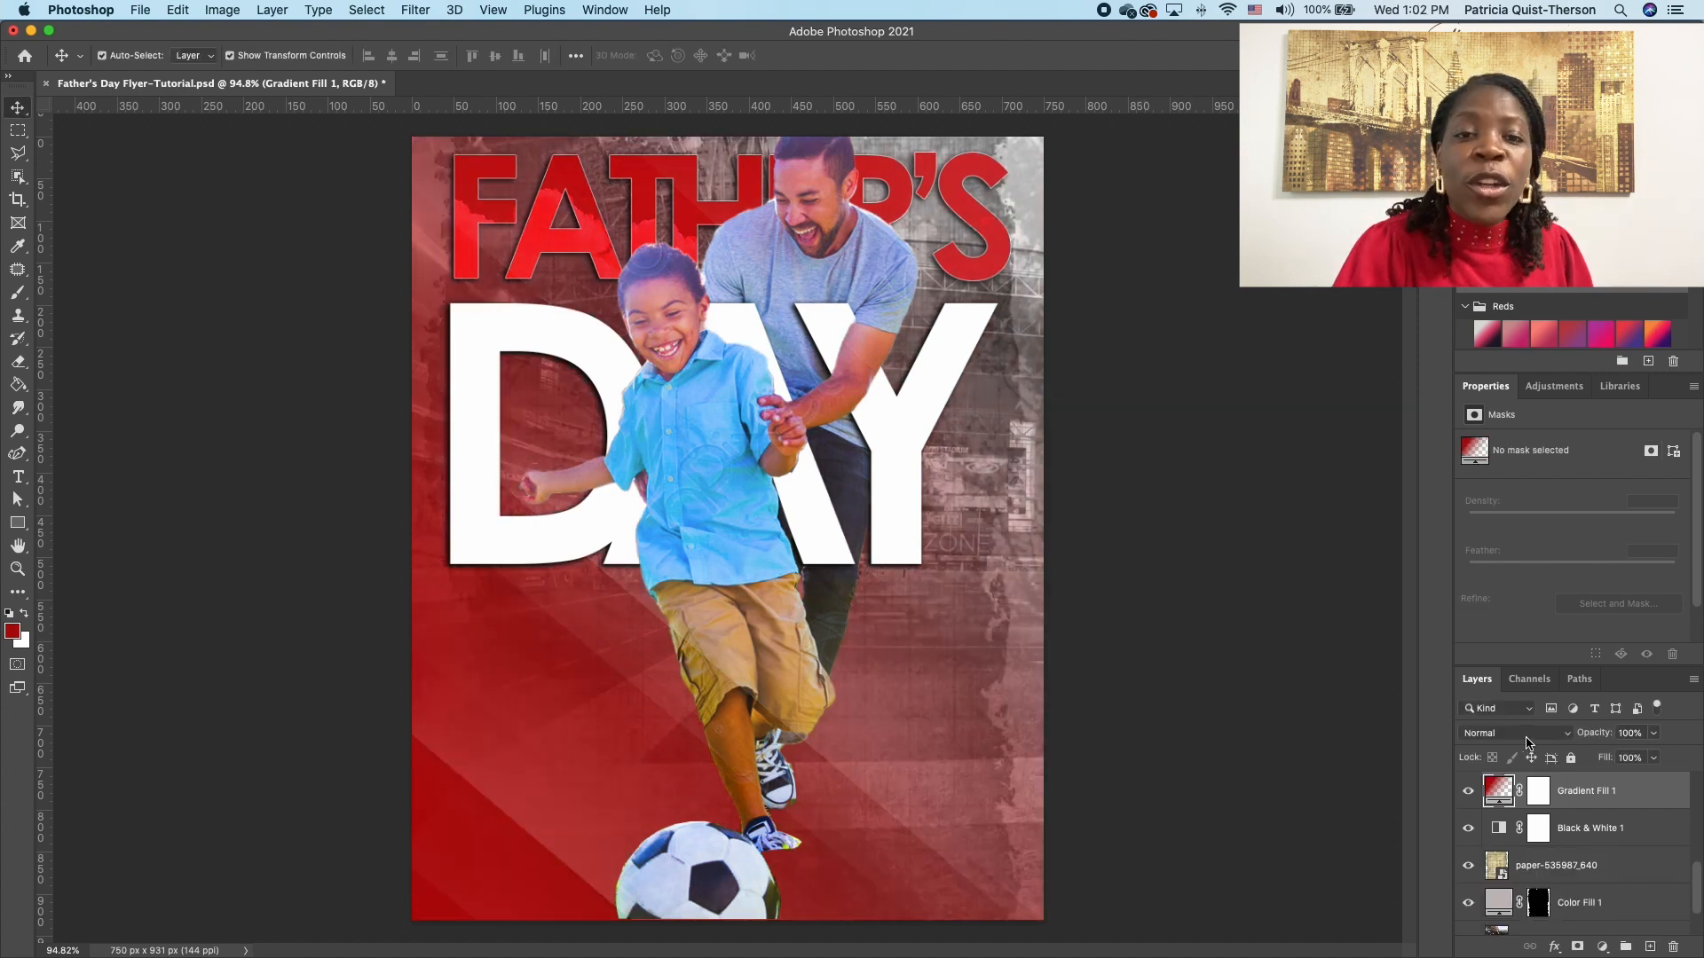
click(1532, 733)
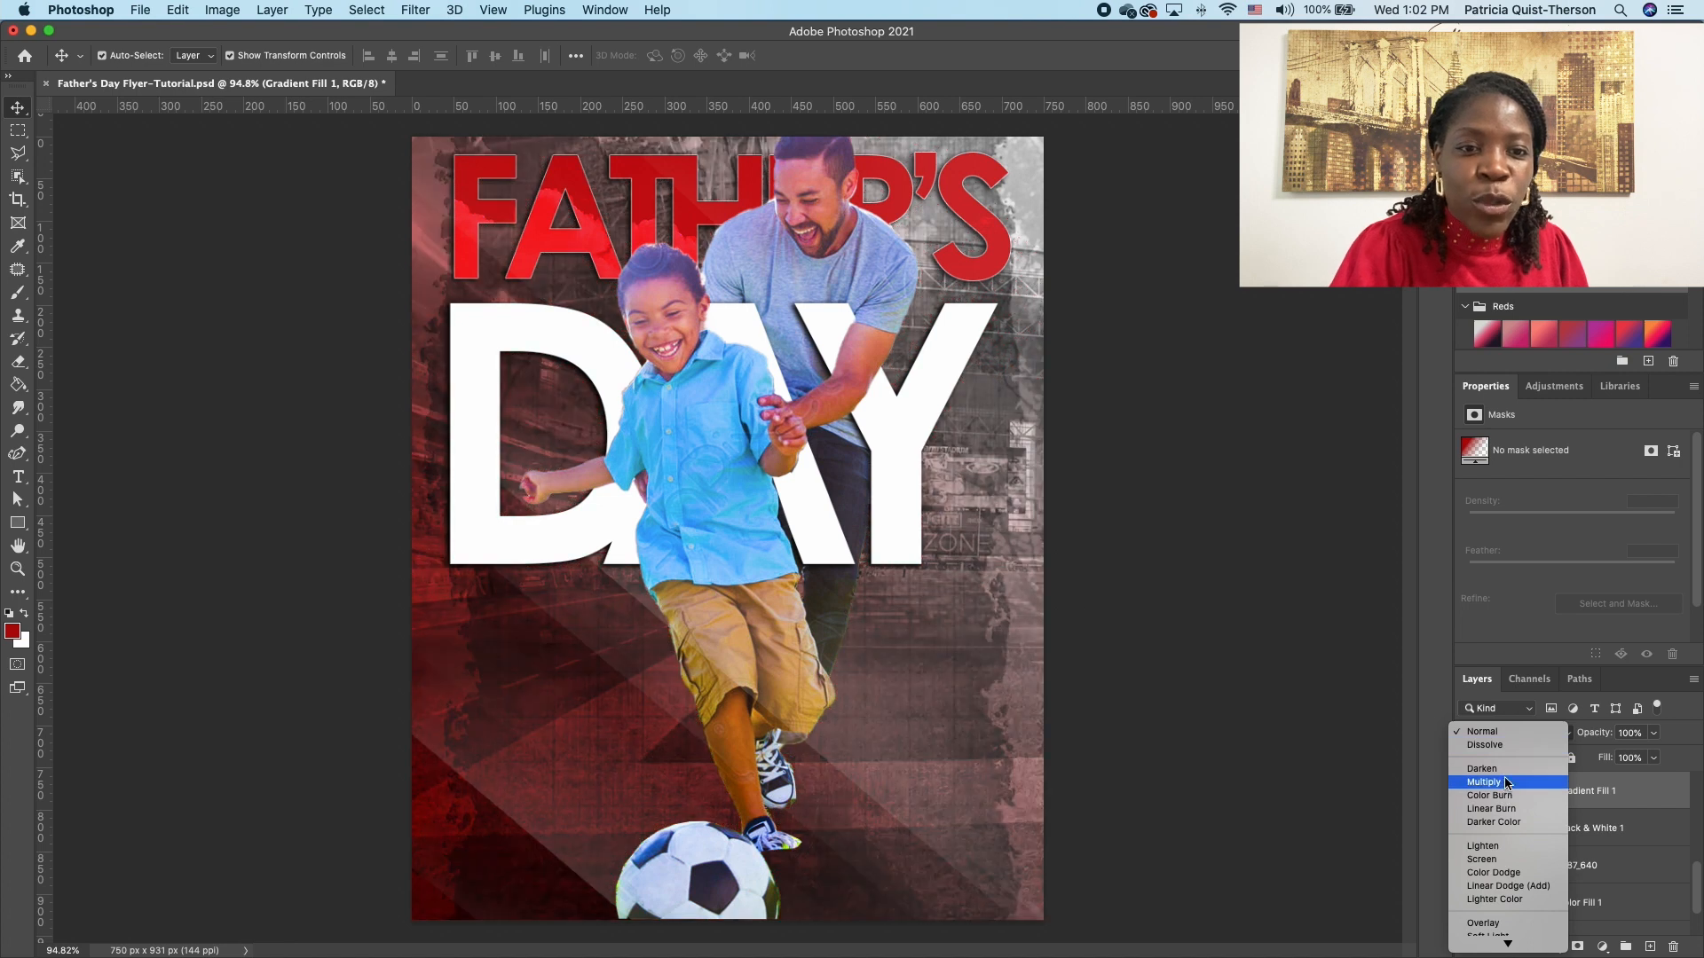
click(1491, 769)
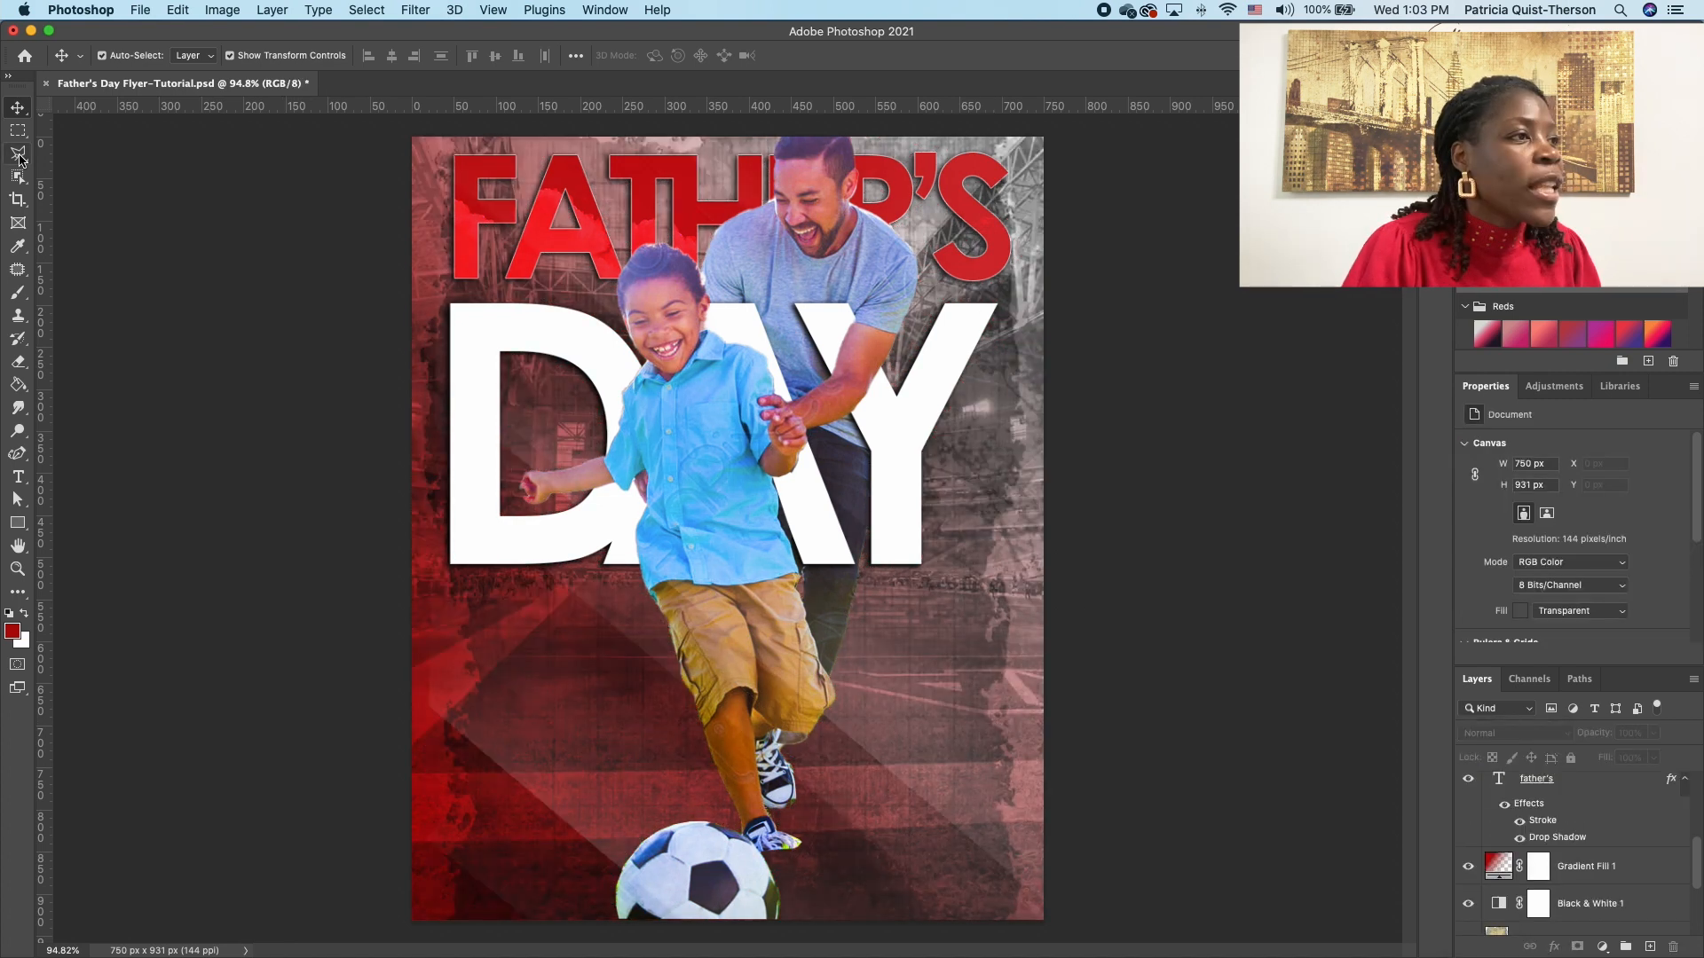
Step: Outline a slightly slanted band about 104 px tall across the canvas behind the shoes with the Polygonal Lasso, and add a new layer above Gradient Fill 1
click(18, 153)
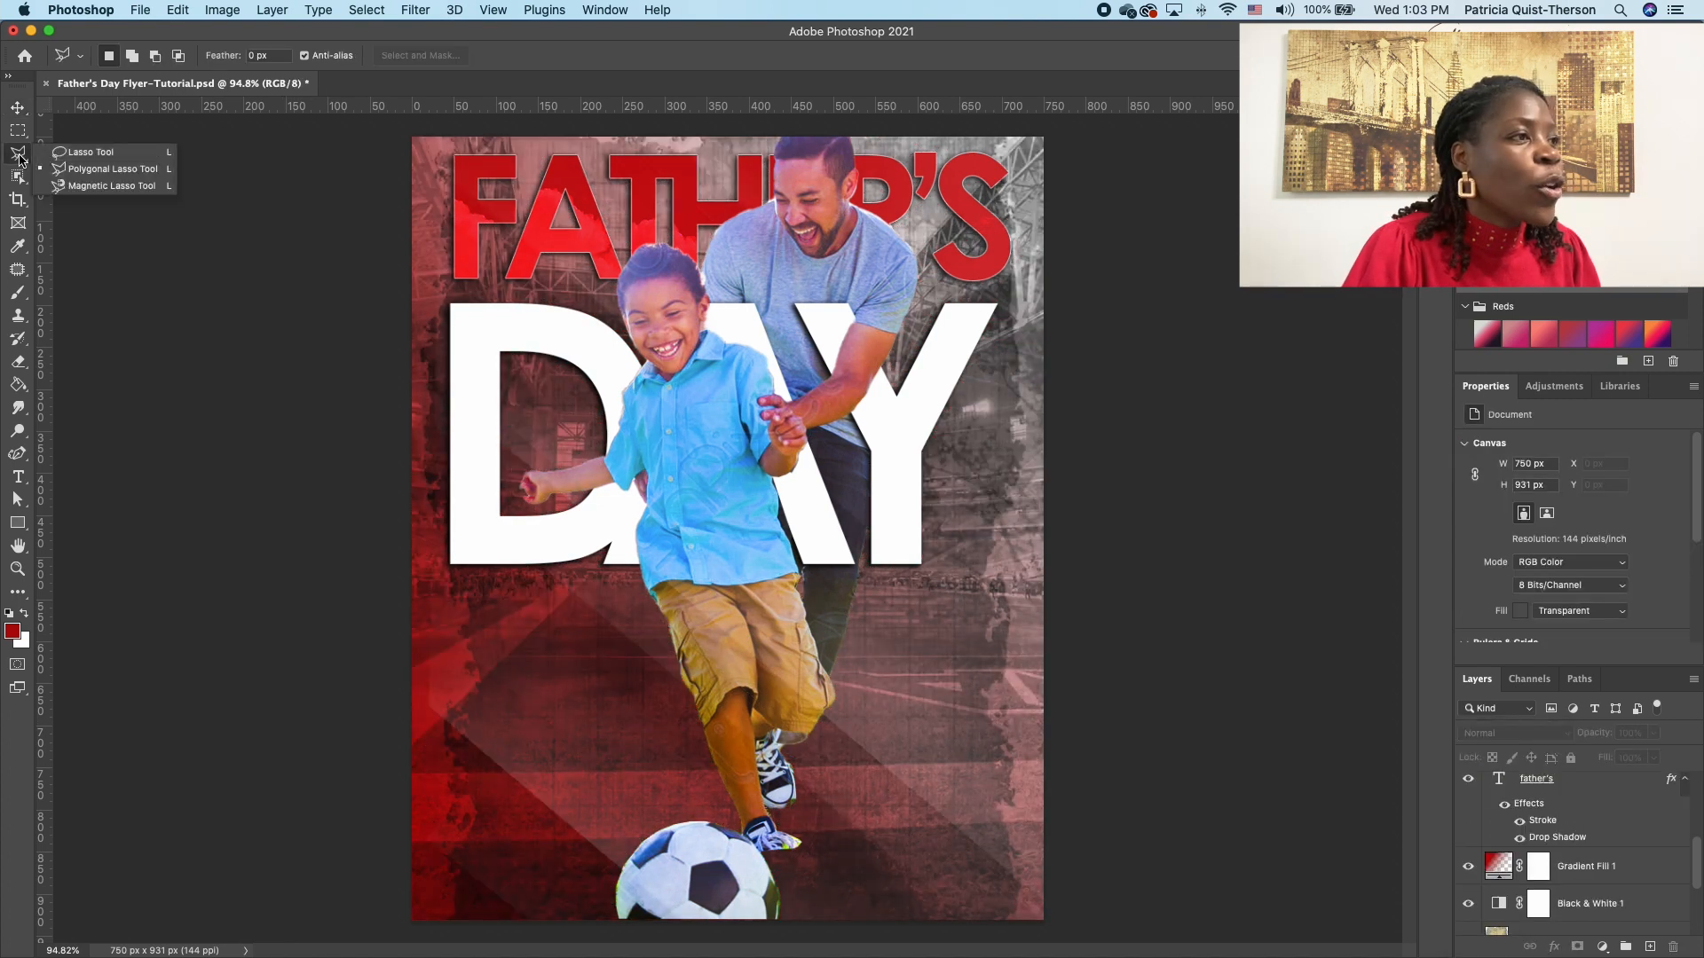
click(412, 772)
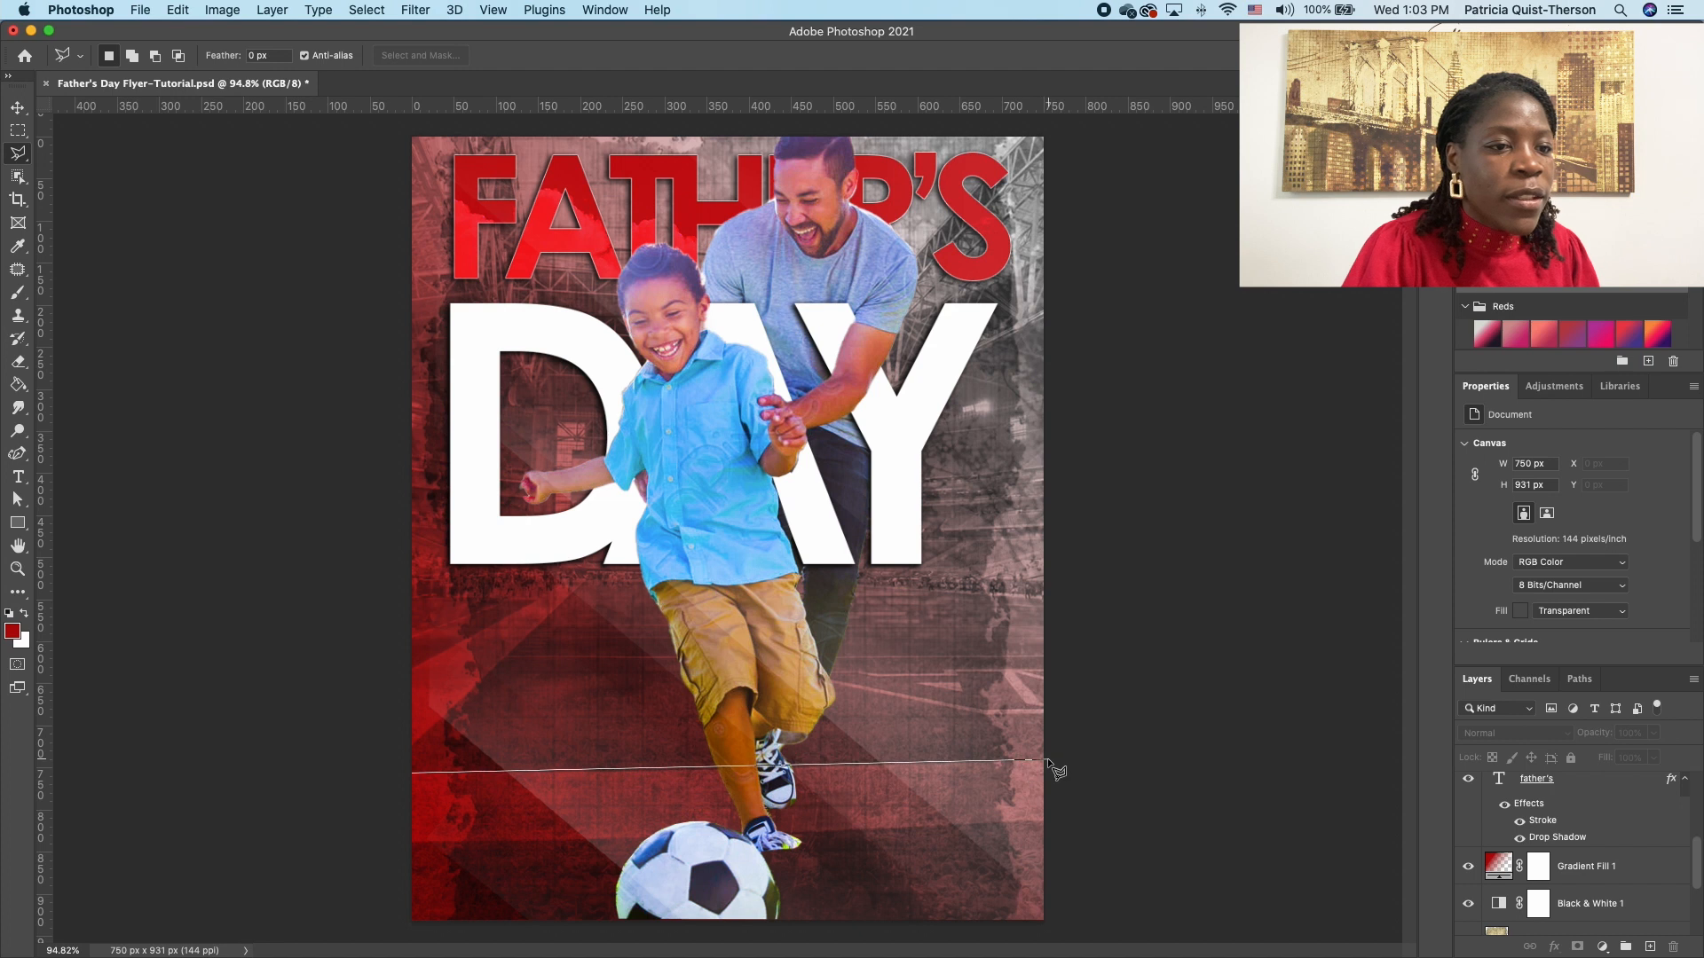
click(1048, 819)
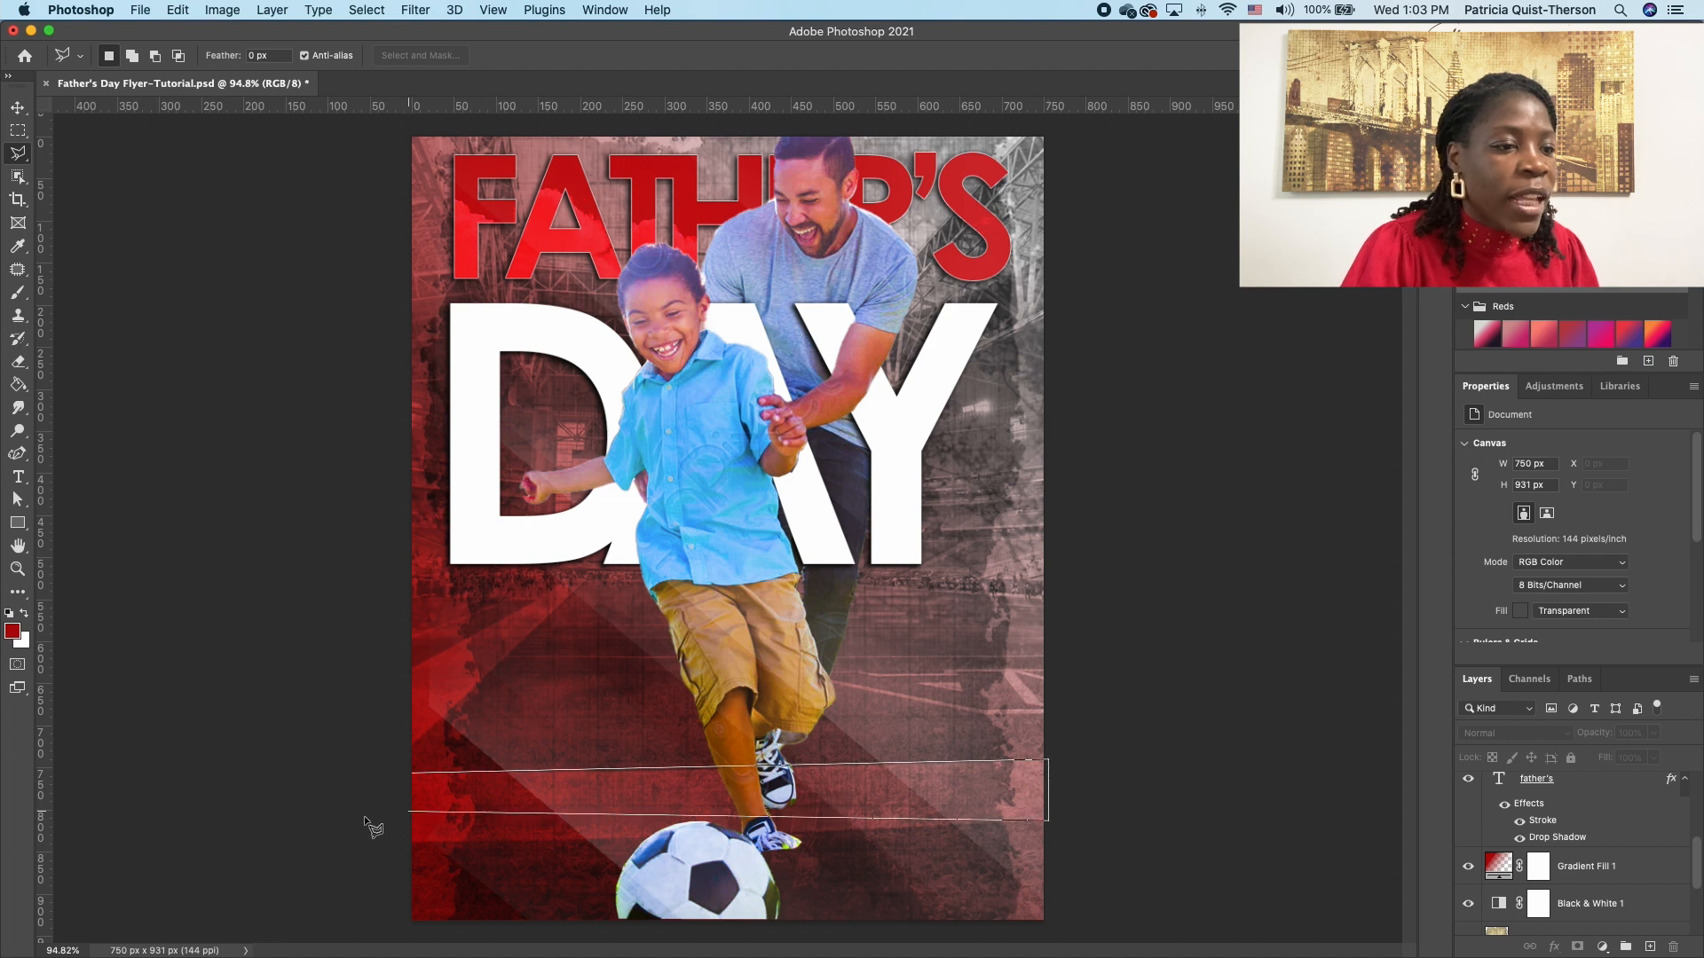
click(410, 773)
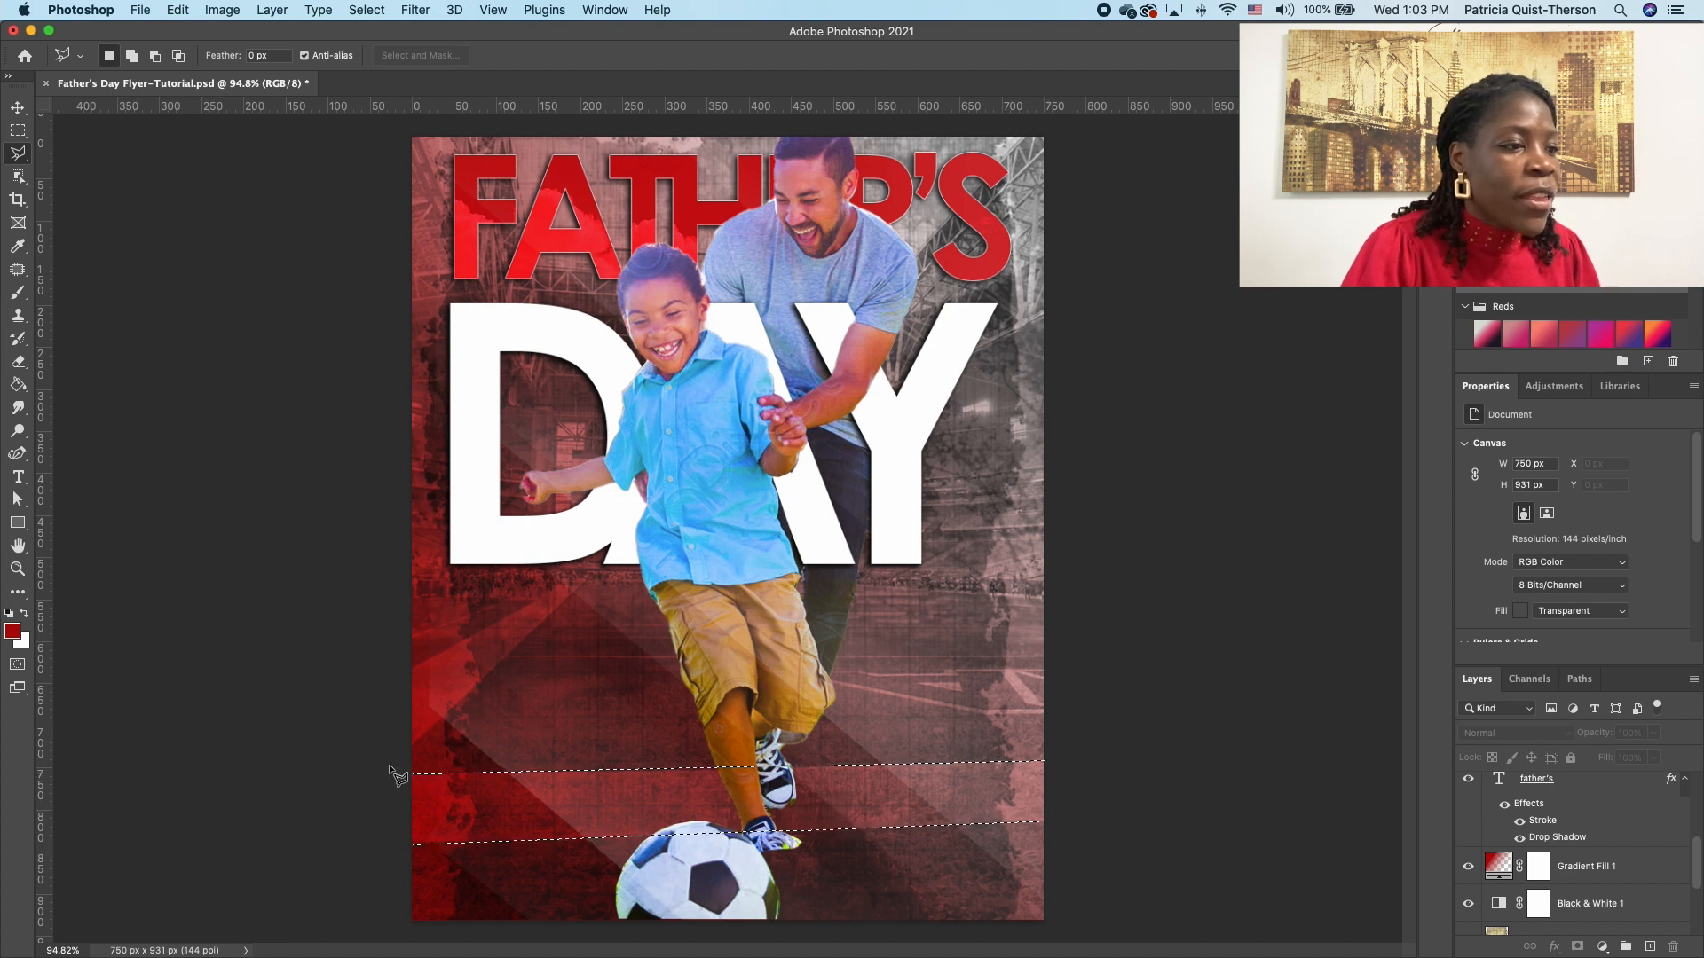
click(1635, 867)
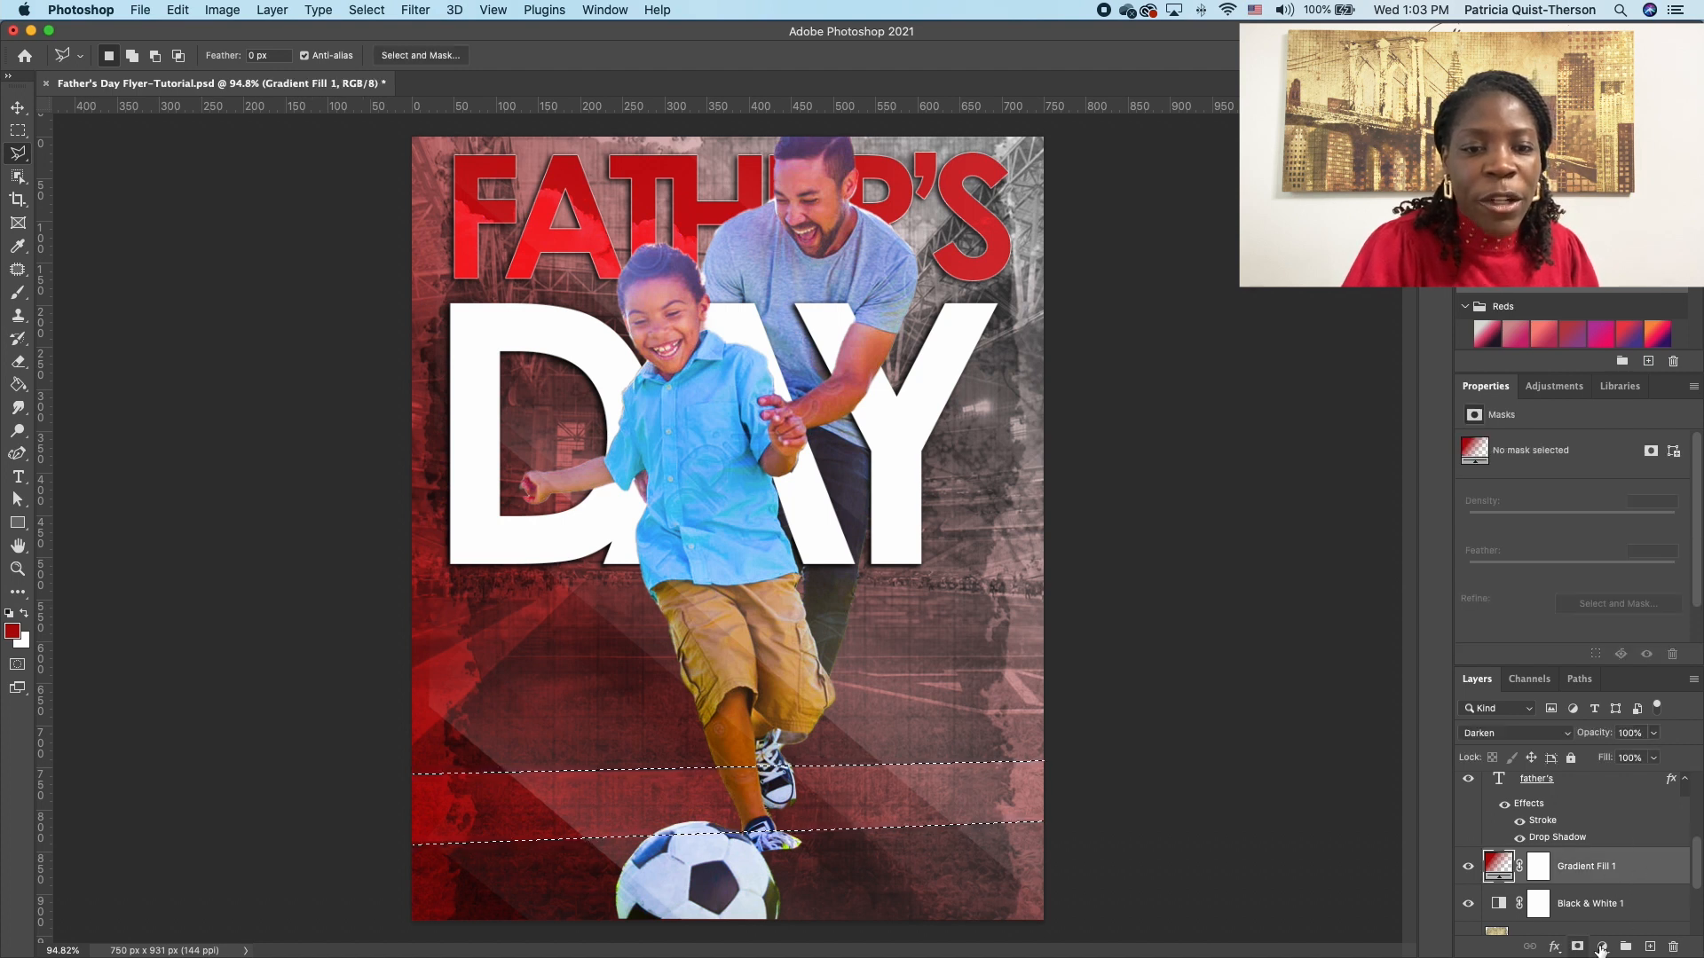
click(1650, 947)
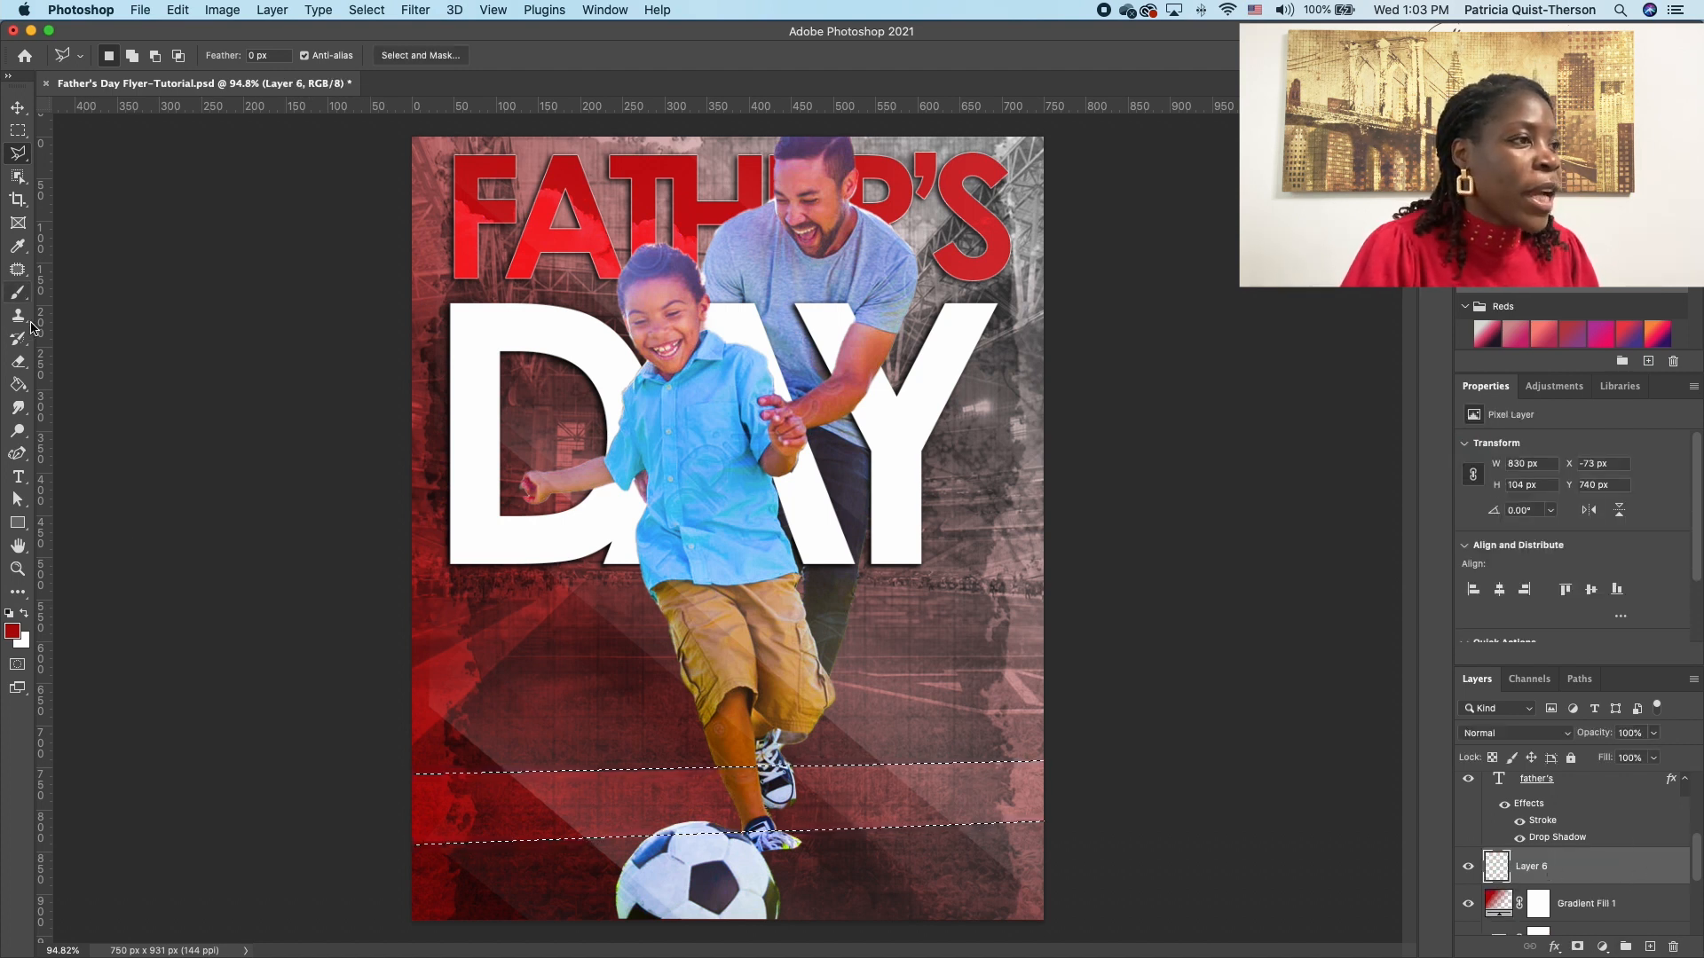
Step: Fill the selected slanted band behind the shoes with the red foreground colour on Layer 6, and clear the selection
click(17, 384)
click(703, 823)
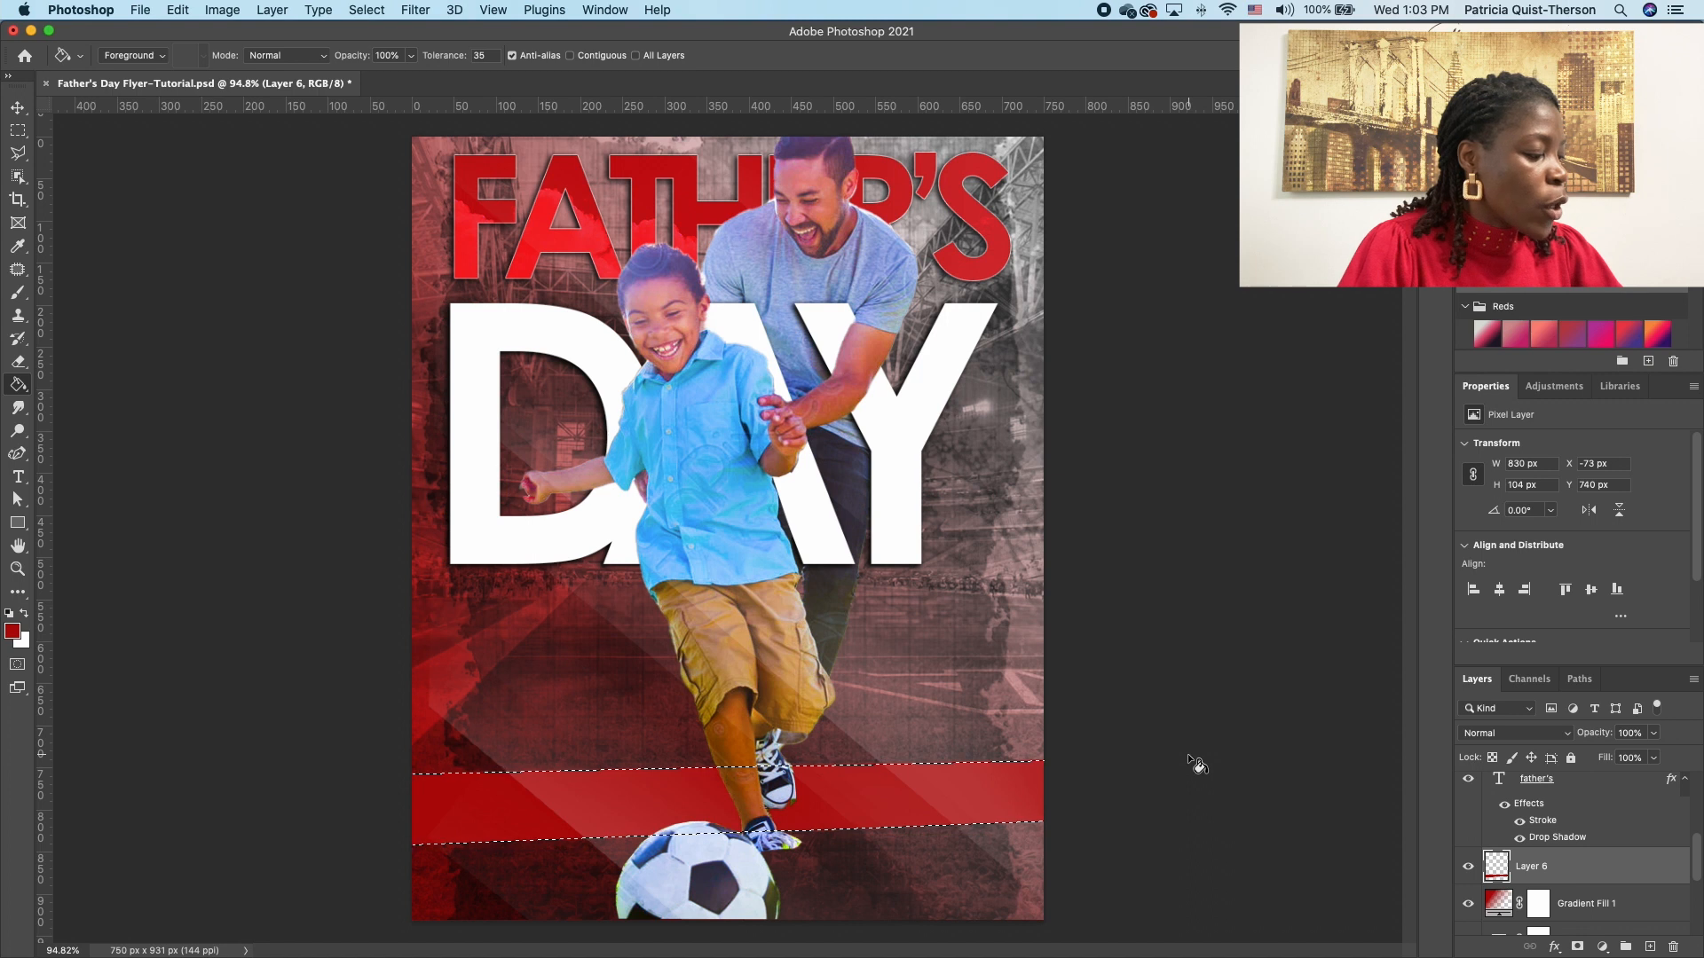
key(super+d)
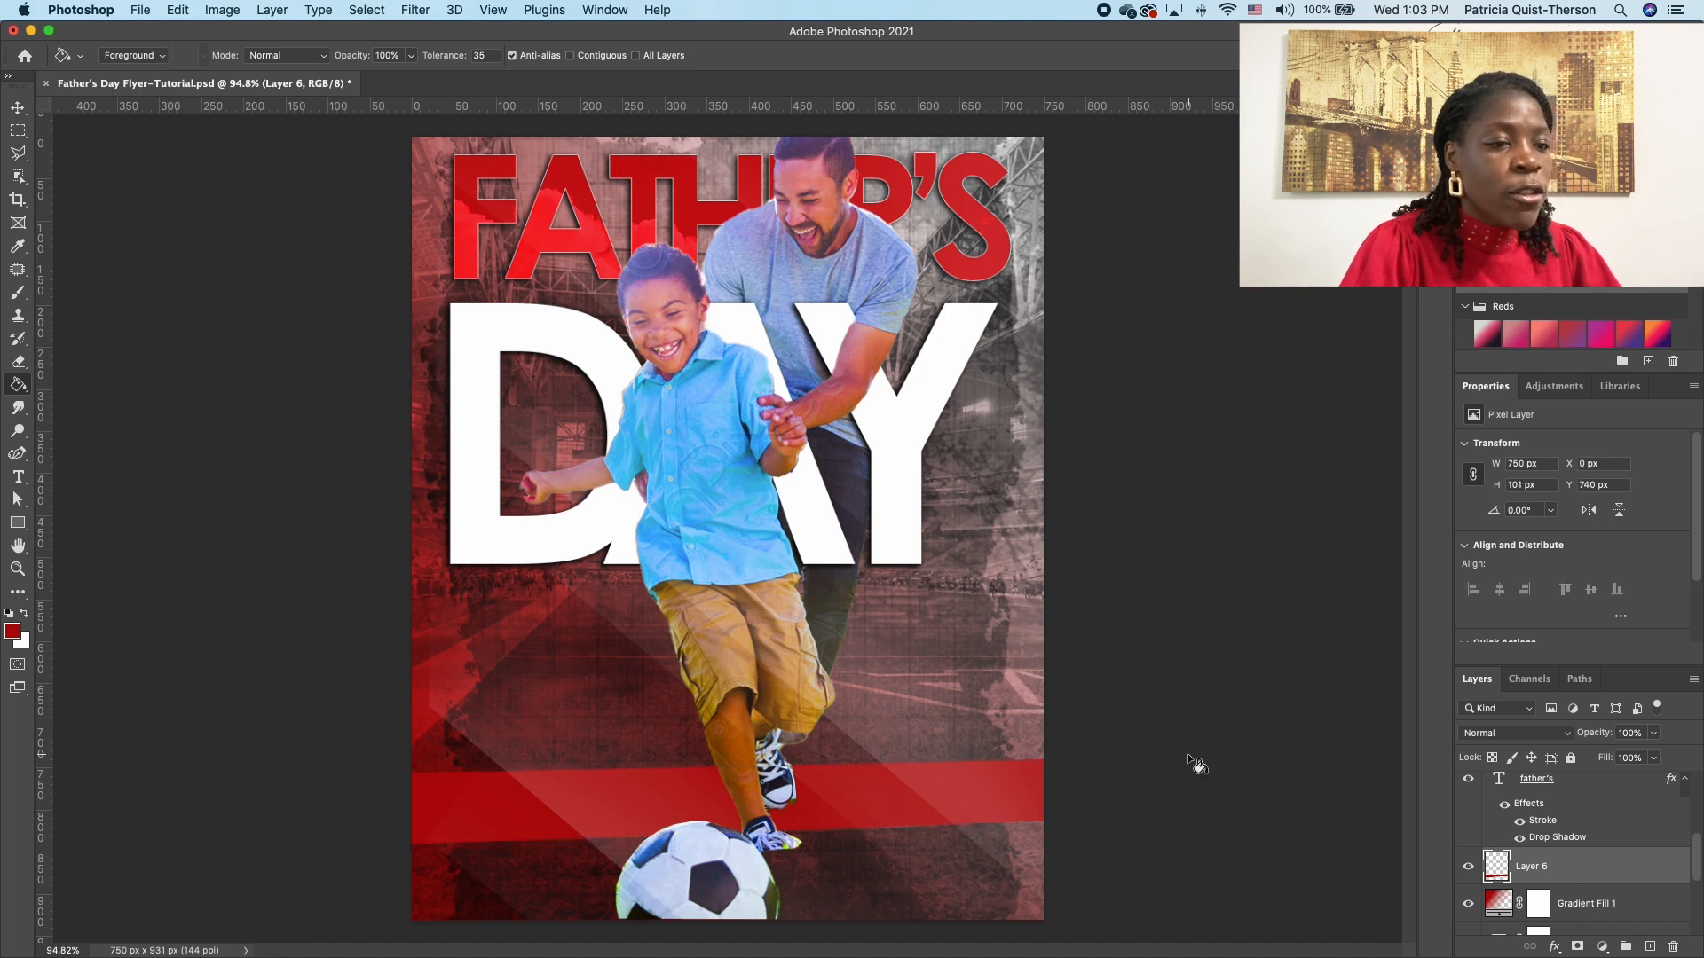
Step: Set Layer 6's blend mode to Darken and add a layer mask to it
click(1544, 734)
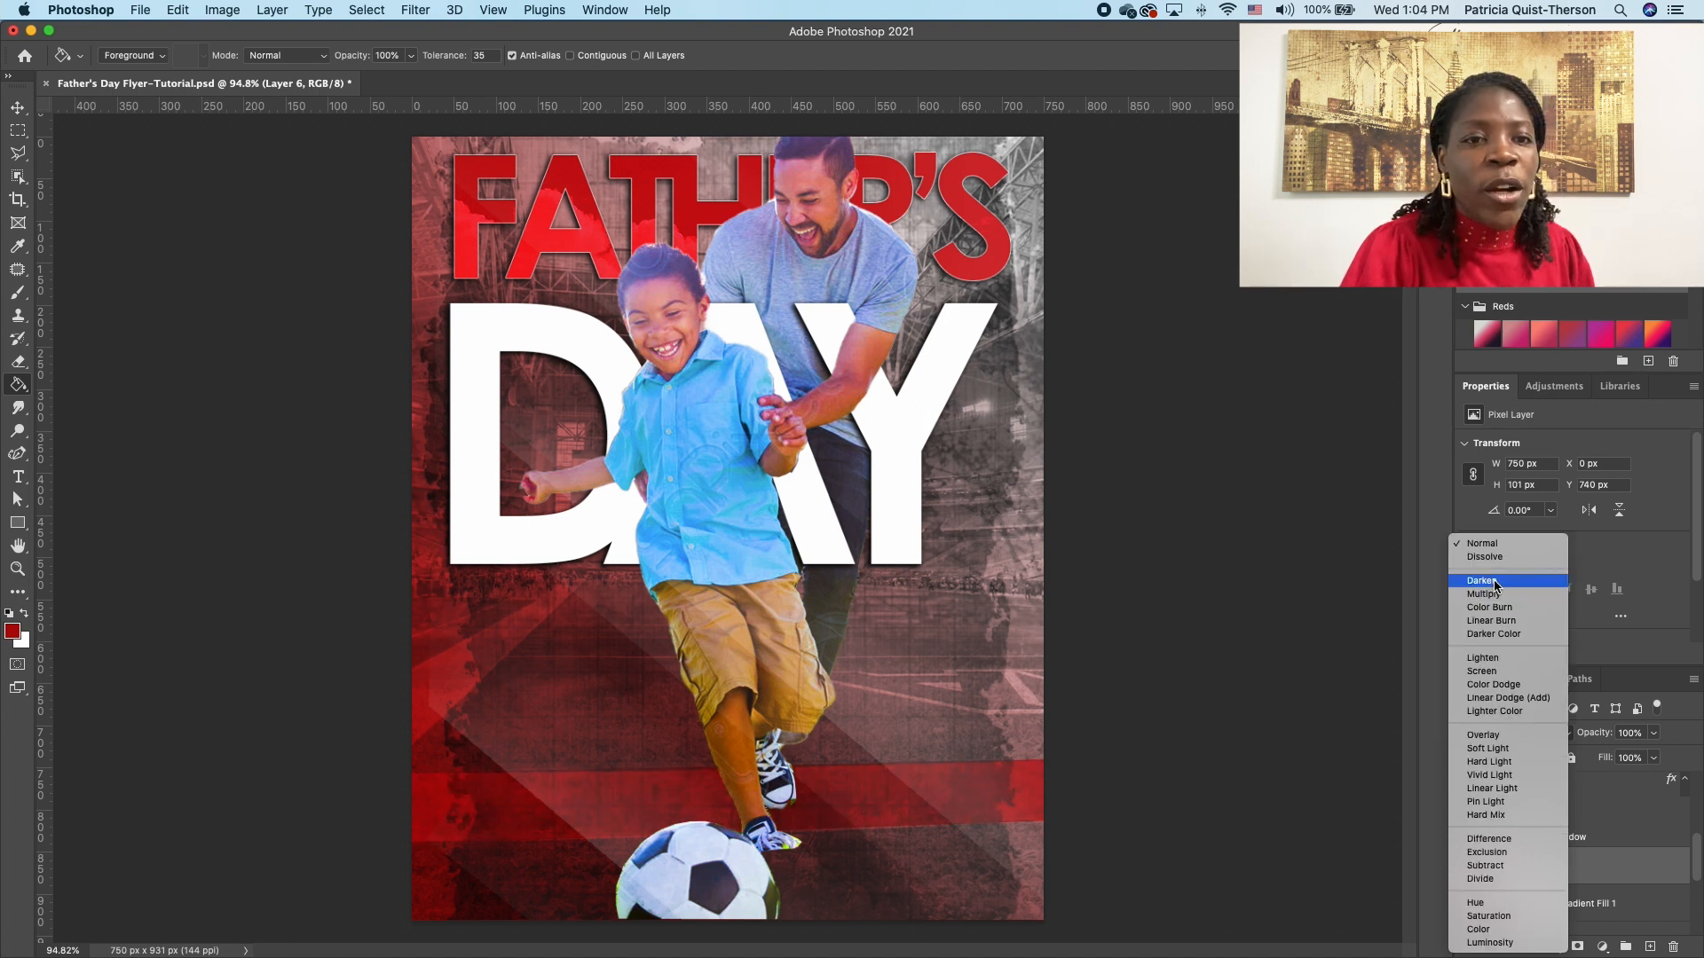
click(1497, 581)
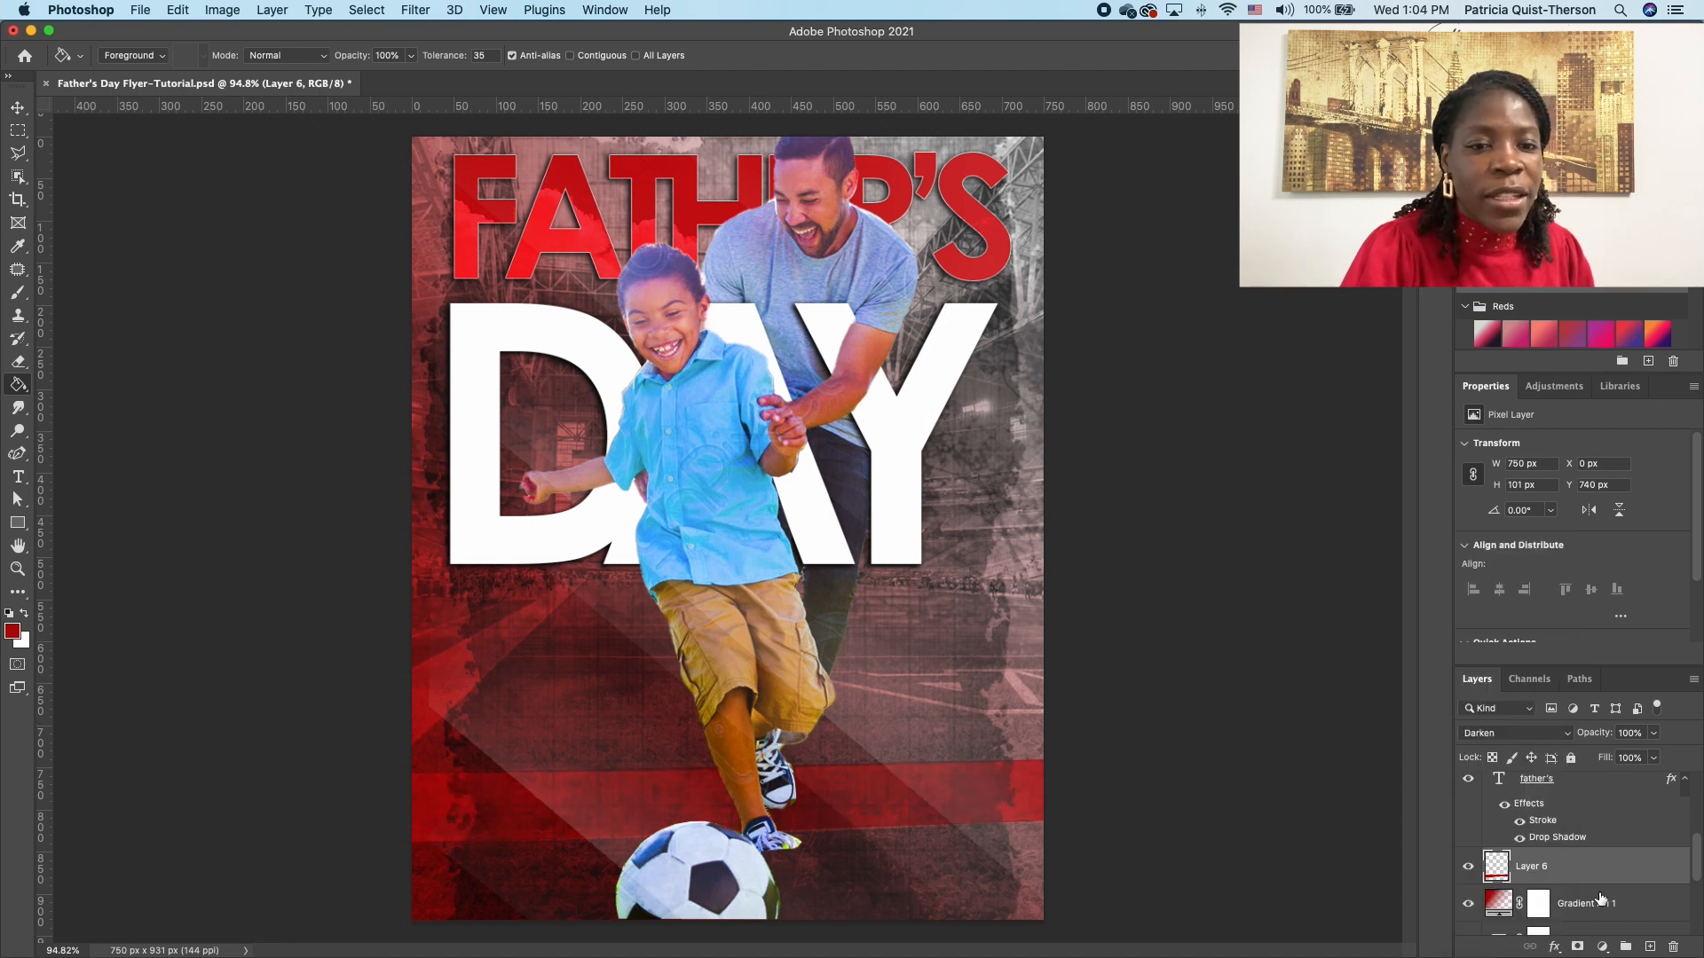
click(1577, 947)
Step: Draw a rectangle about 1247 x 157 px across the middle of the canvas, extending past both sides, and fill it with the recently used teal
click(18, 524)
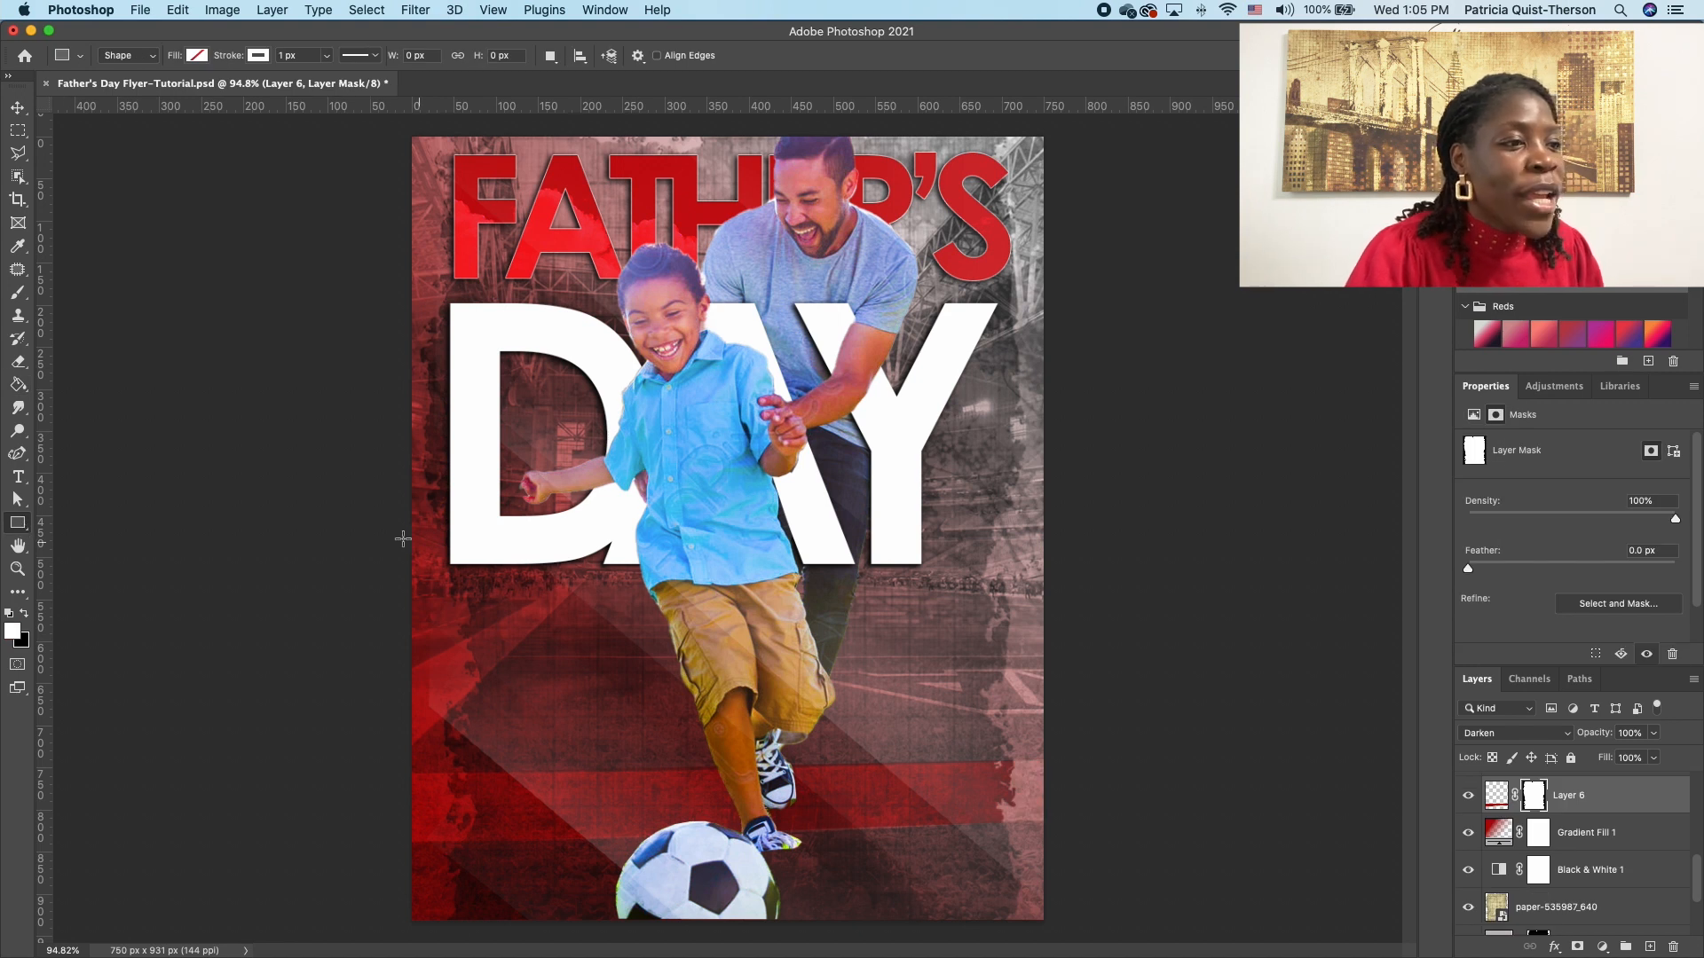
drag(211, 510, 1260, 640)
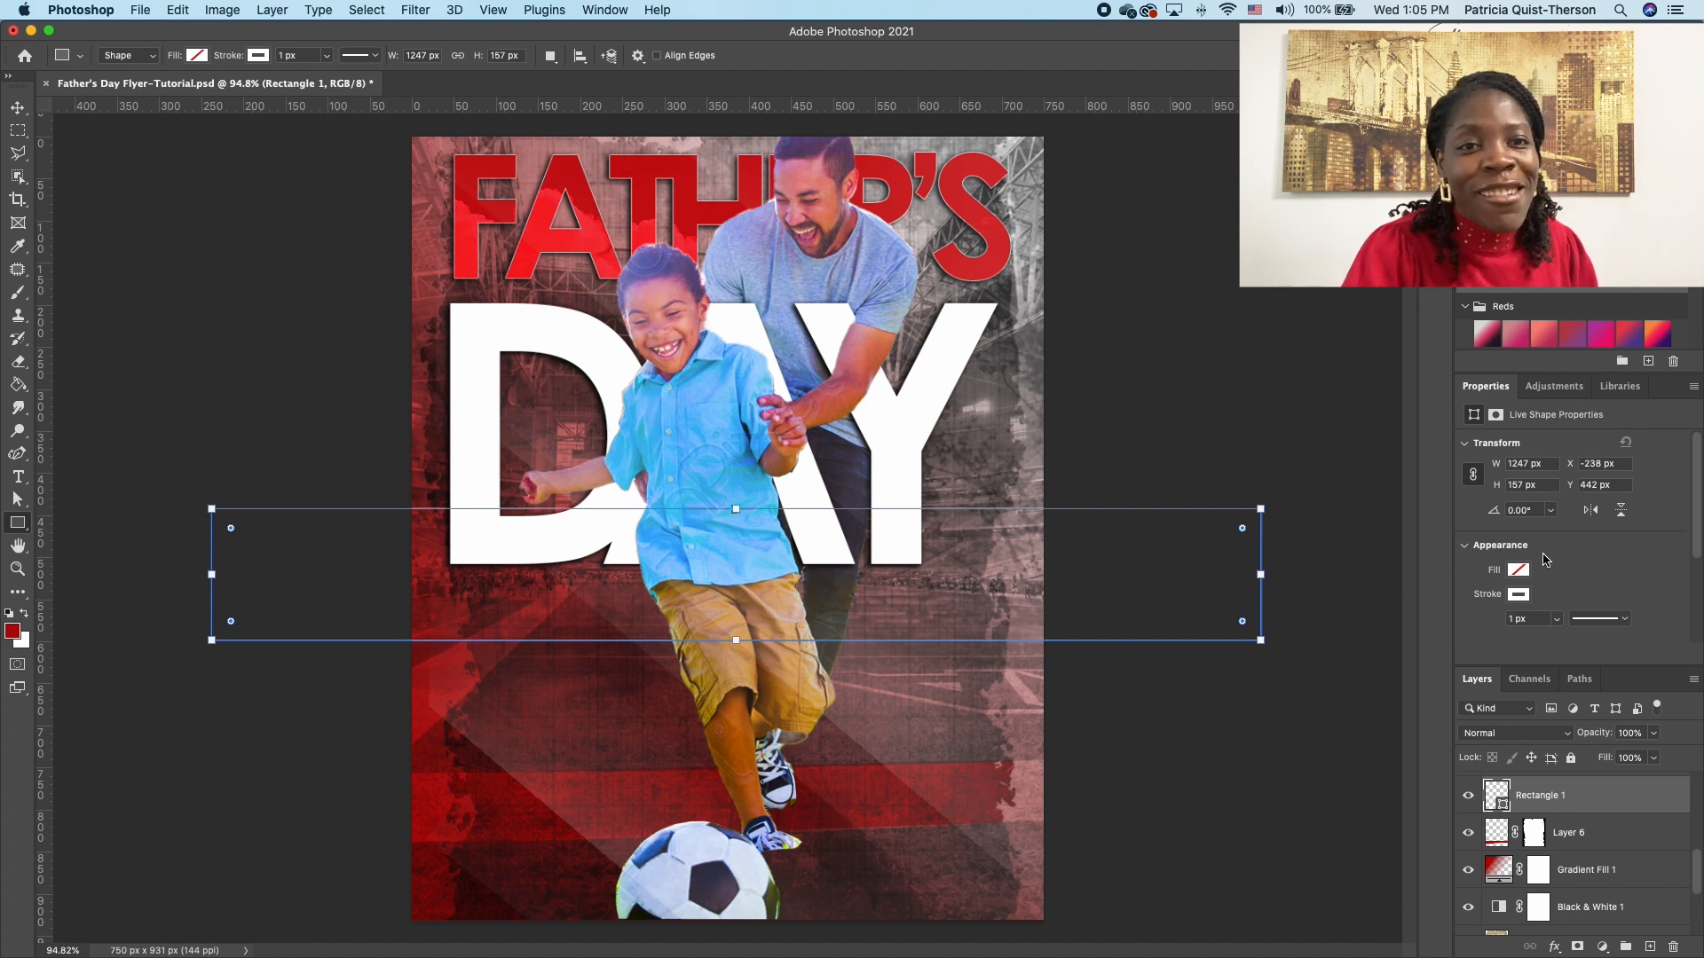
scroll(1593, 565, down, 3)
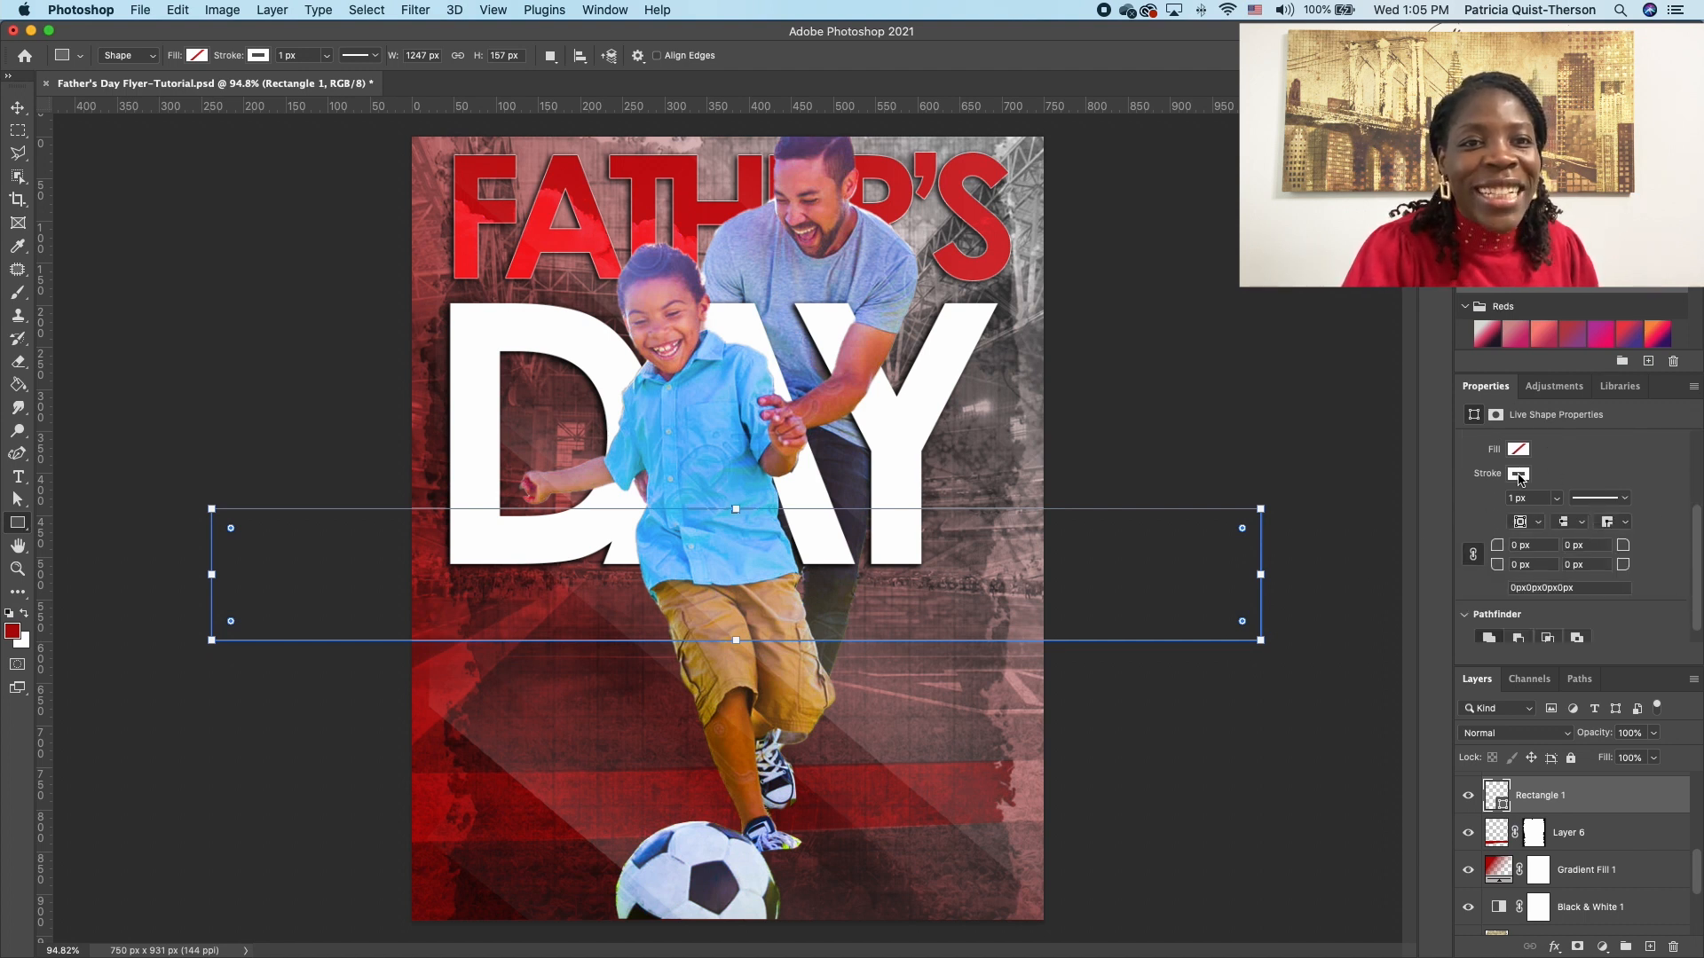
click(1520, 449)
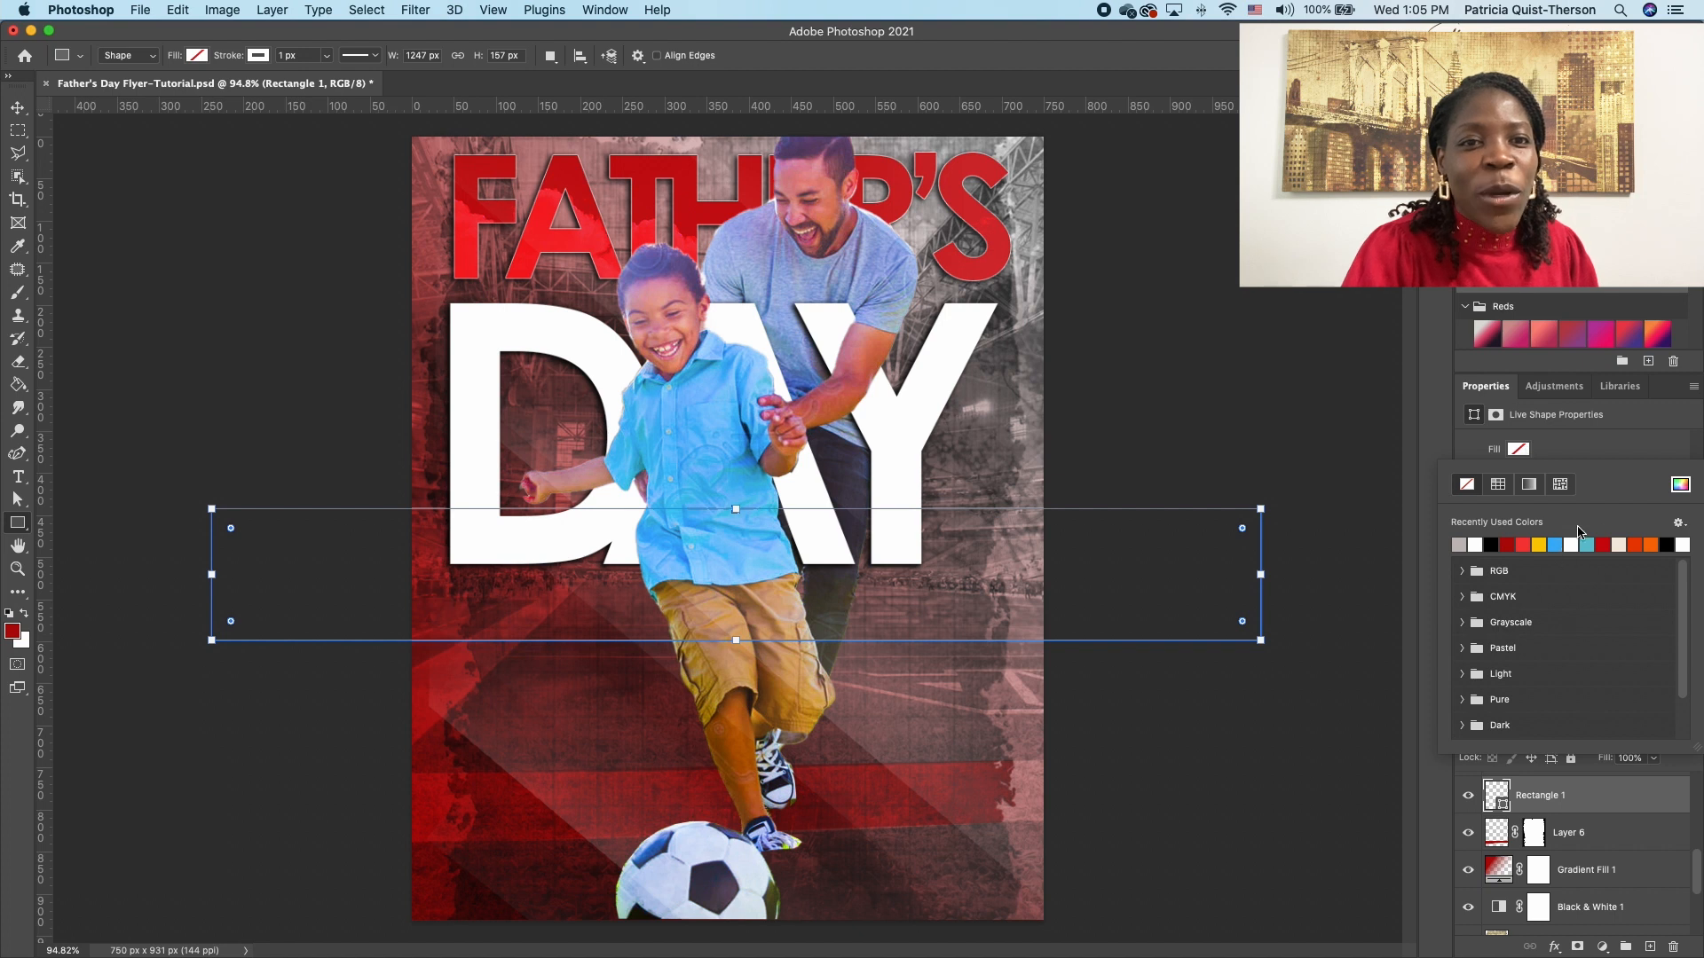
click(1587, 543)
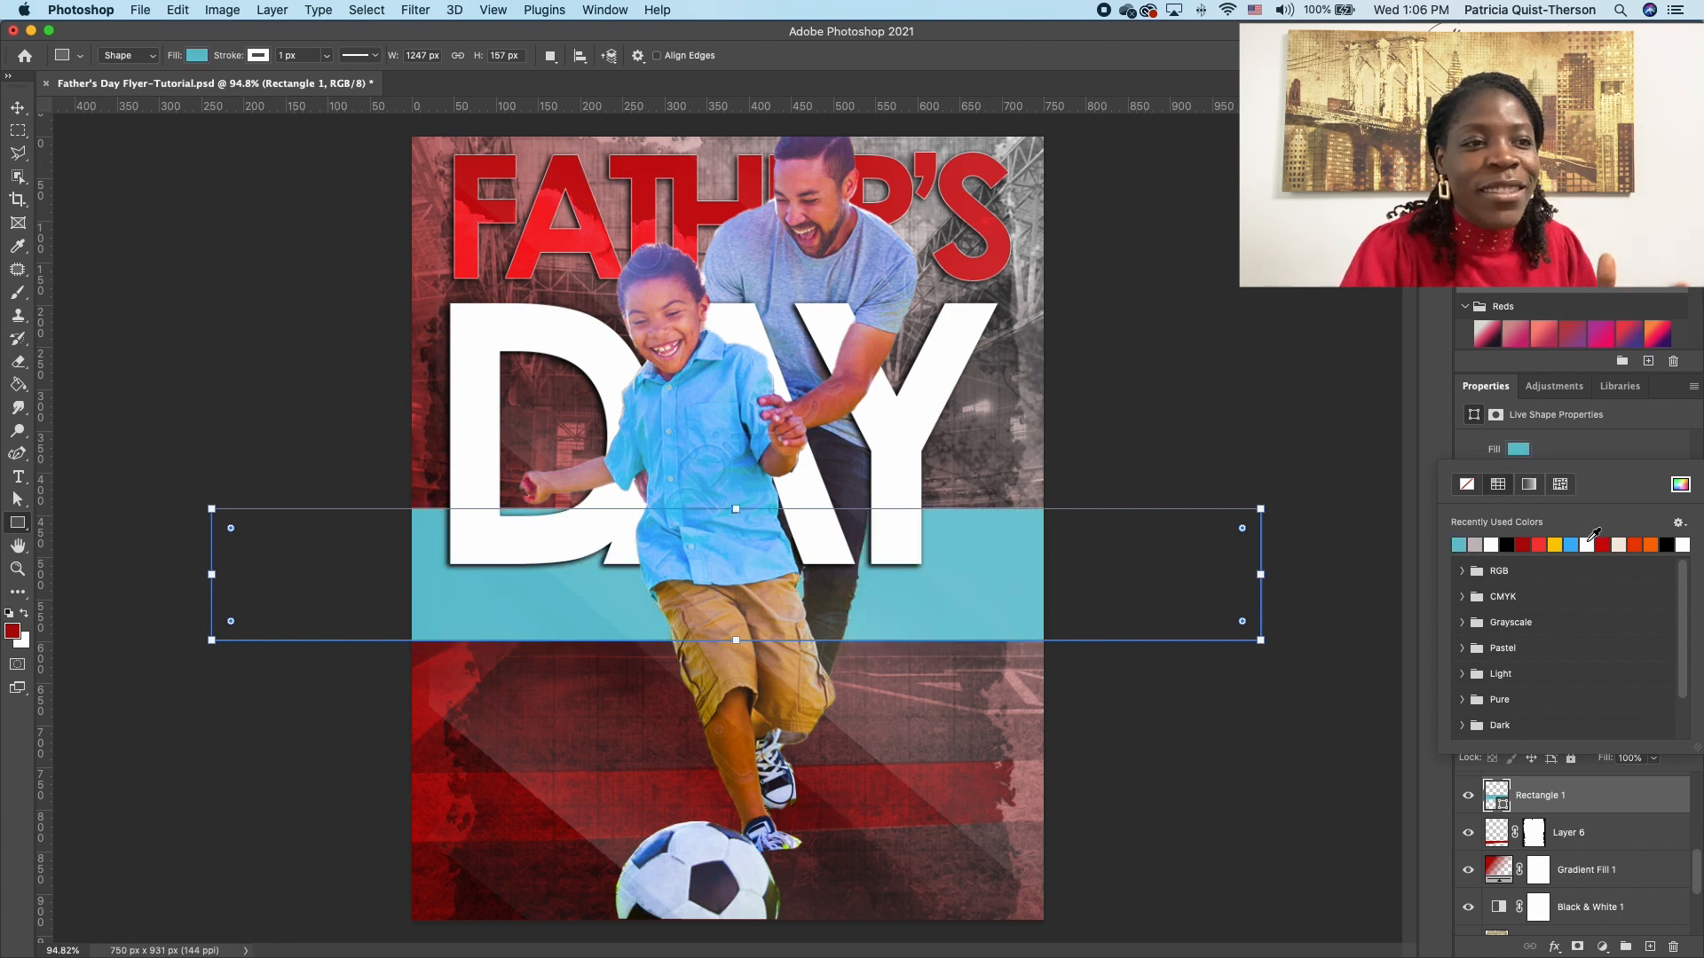
Step: Remove the teal rectangle's stroke and rotate it to a 40.37° diagonal sloping down to the lower-right corner of the flyer
scroll(1566, 445, down, 1)
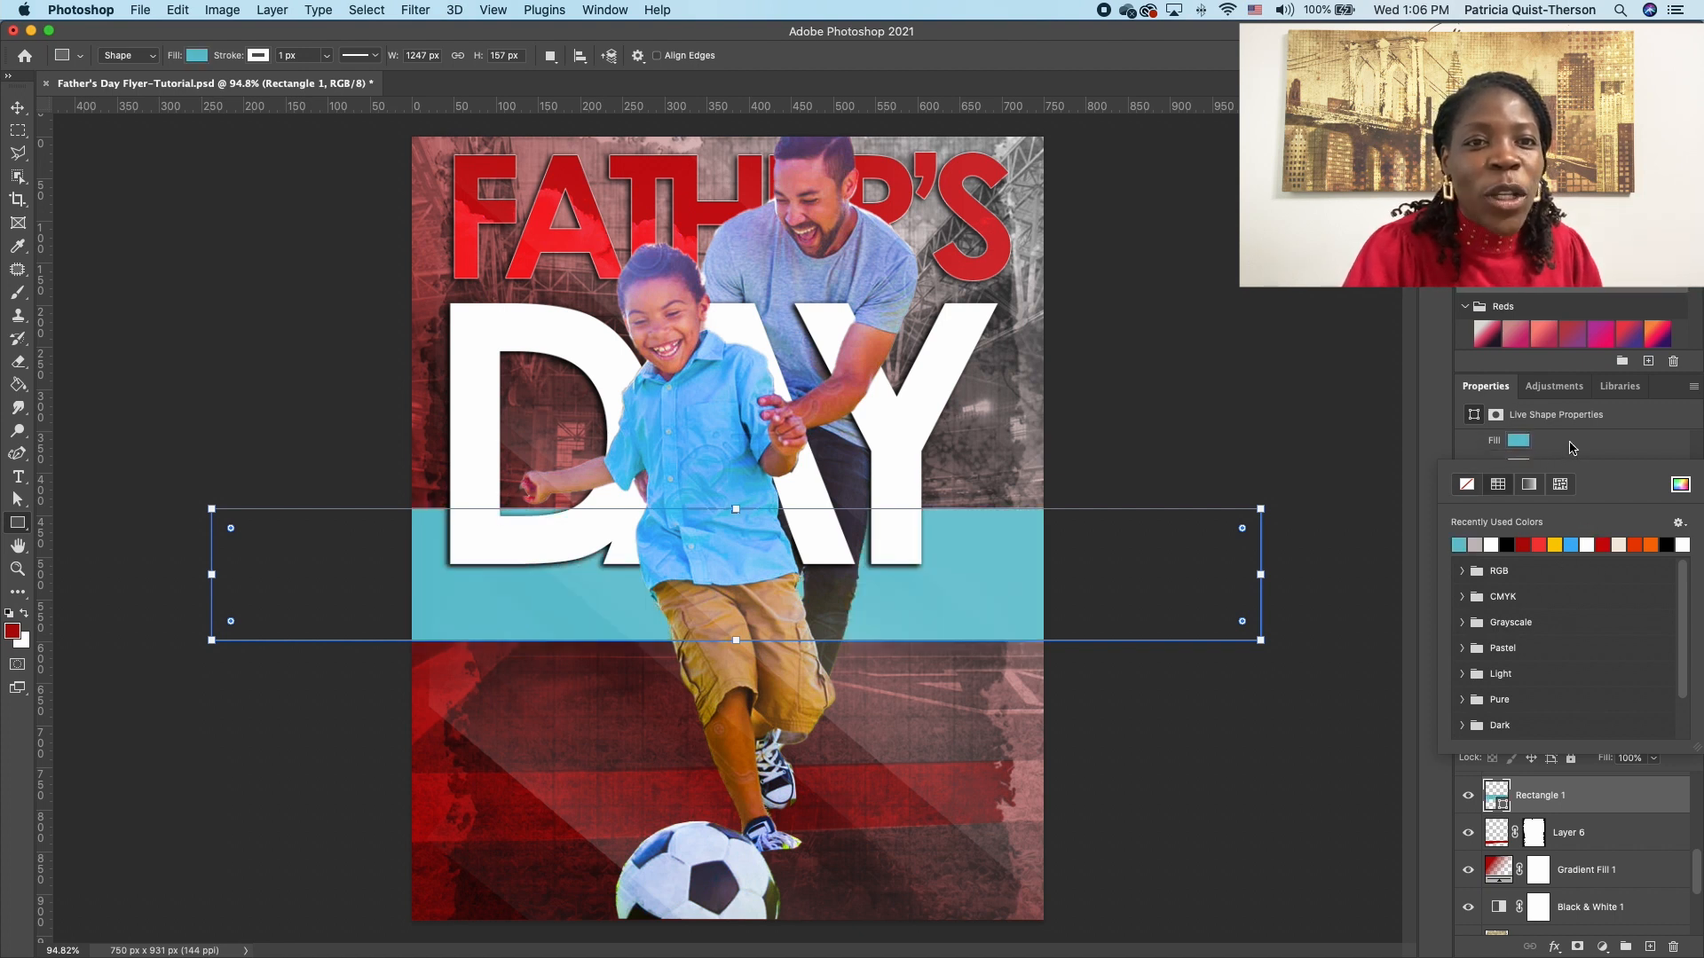
scroll(1558, 445, down, 1)
click(1530, 458)
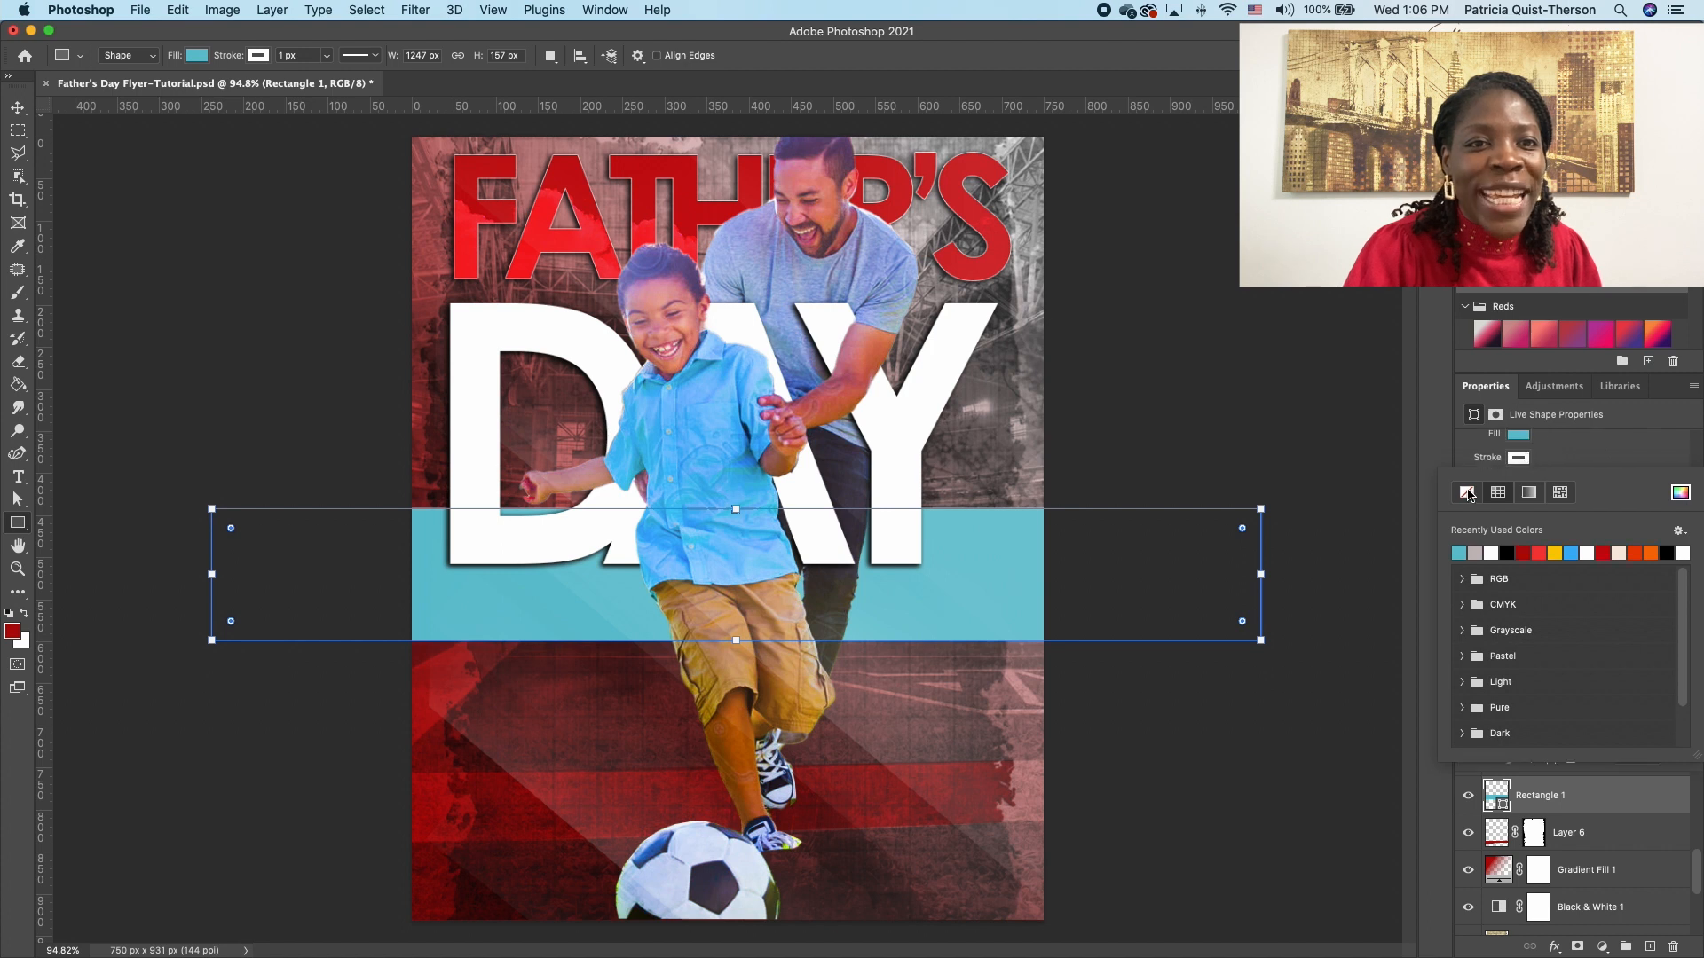
click(1468, 494)
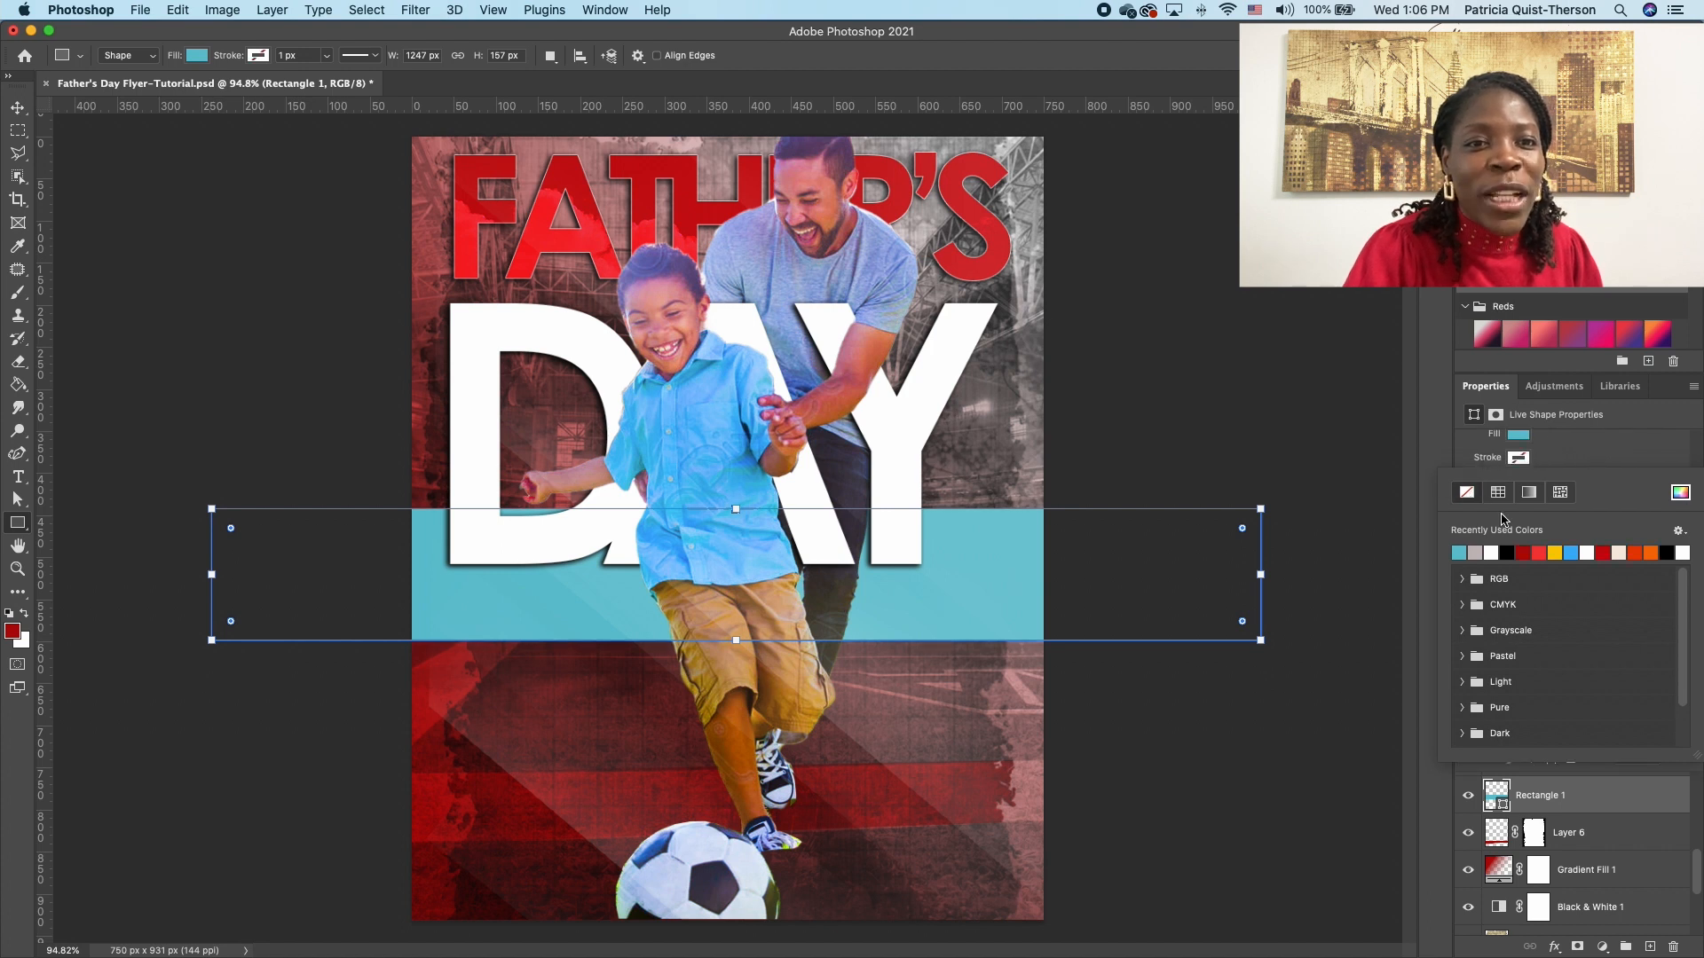
click(1577, 462)
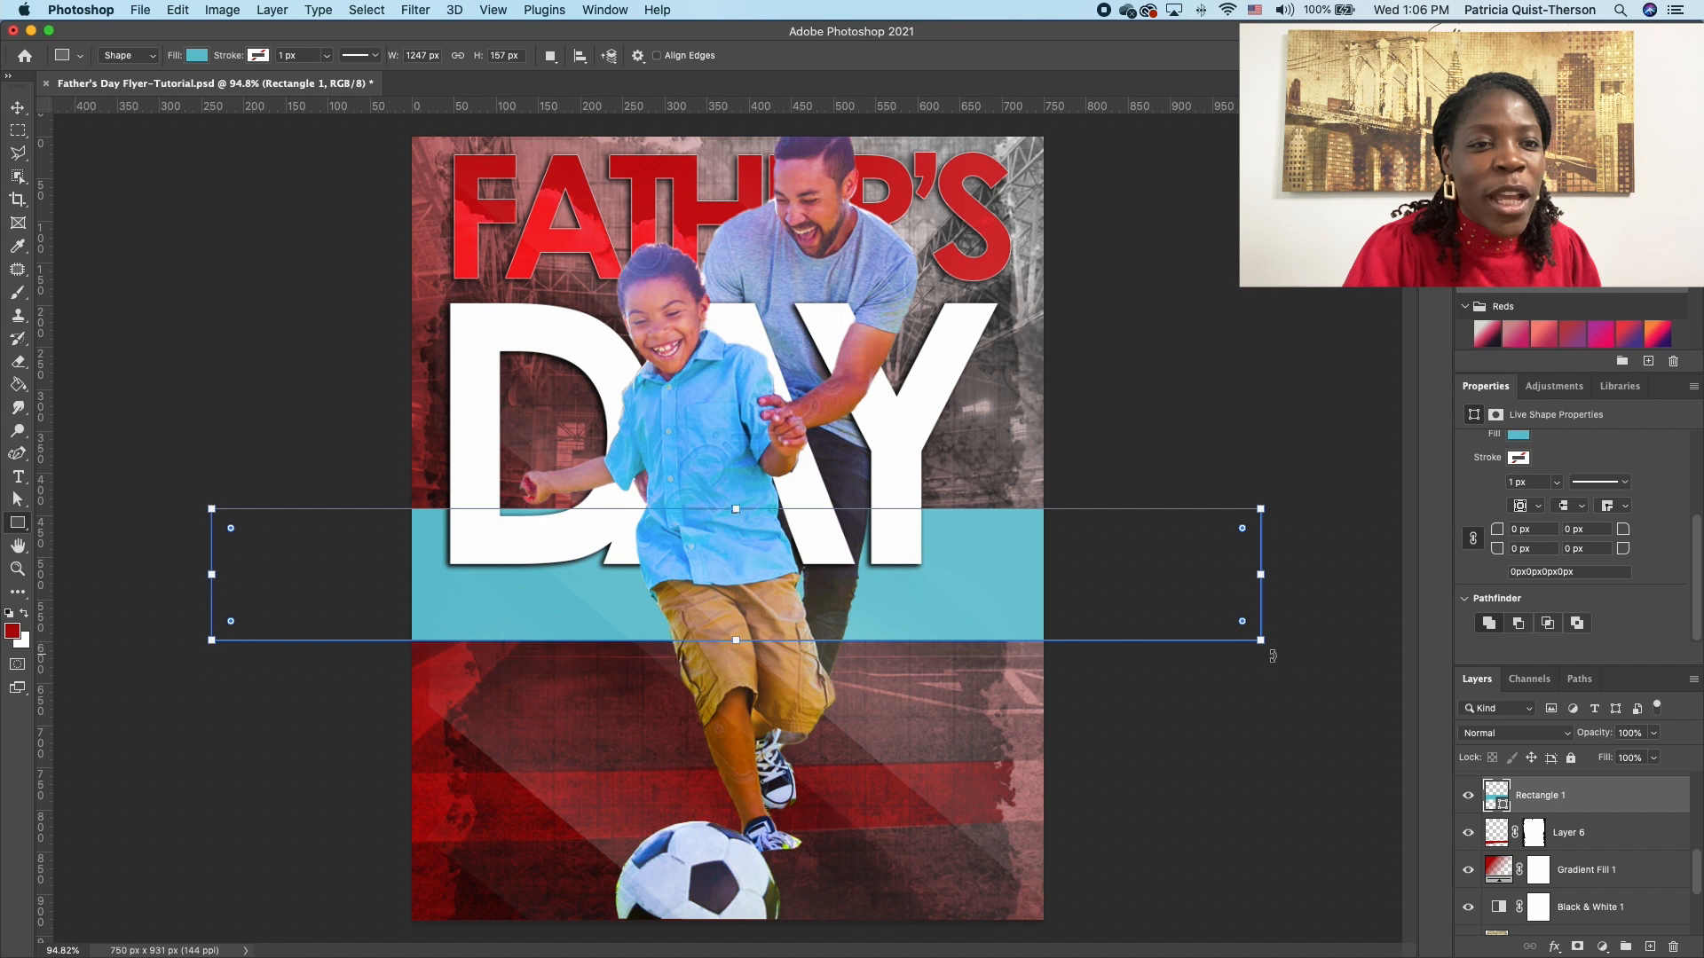
drag(1286, 666, 1048, 932)
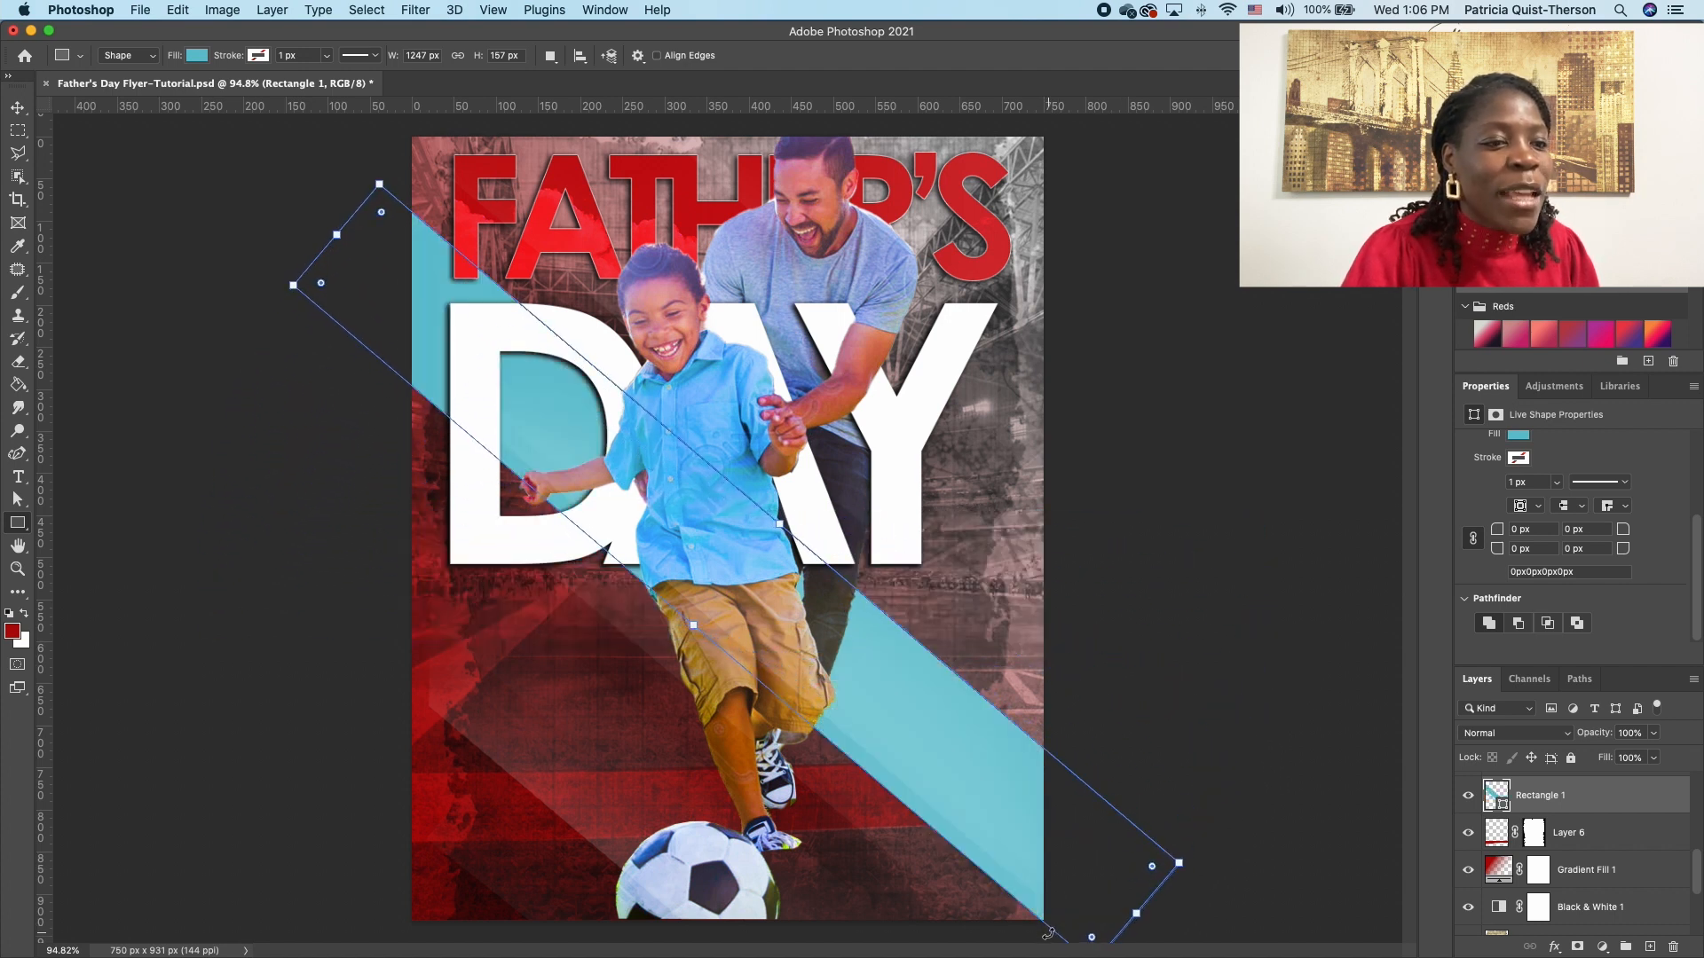
Step: Shift the ALsgWK light overlay slightly and lock its layer
drag(946, 731, 971, 716)
drag(990, 783, 982, 736)
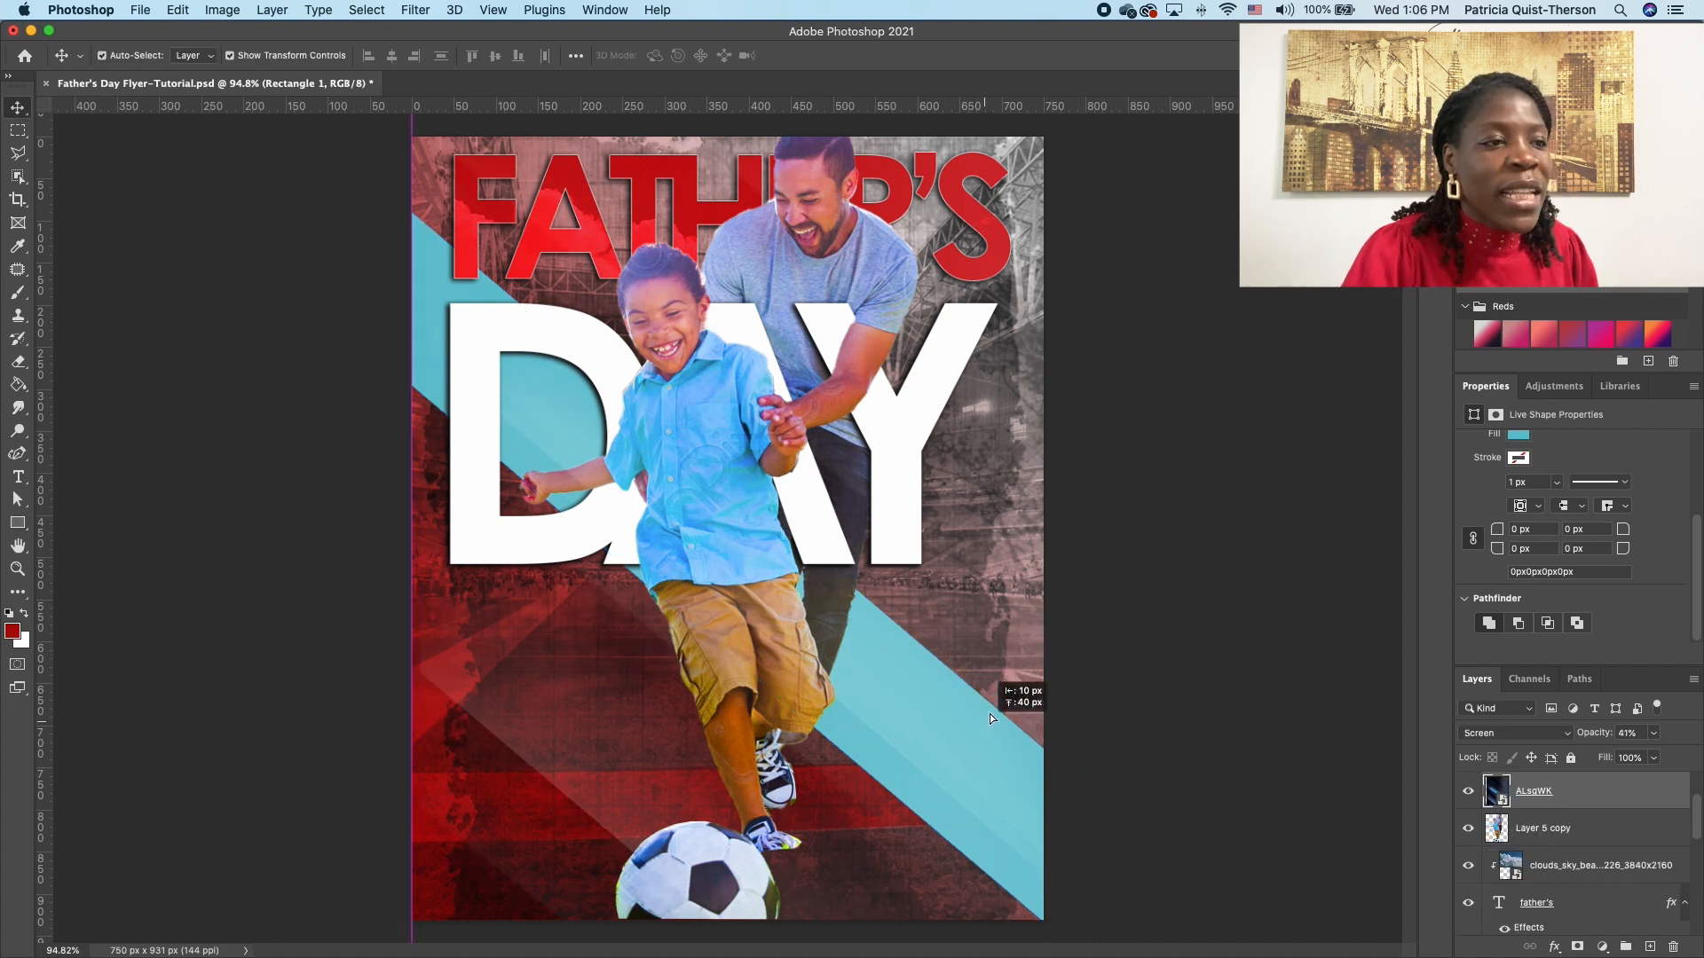
mouse_move(992, 717)
mouse_down()
mouse_move(962, 742)
mouse_move(972, 724)
mouse_up()
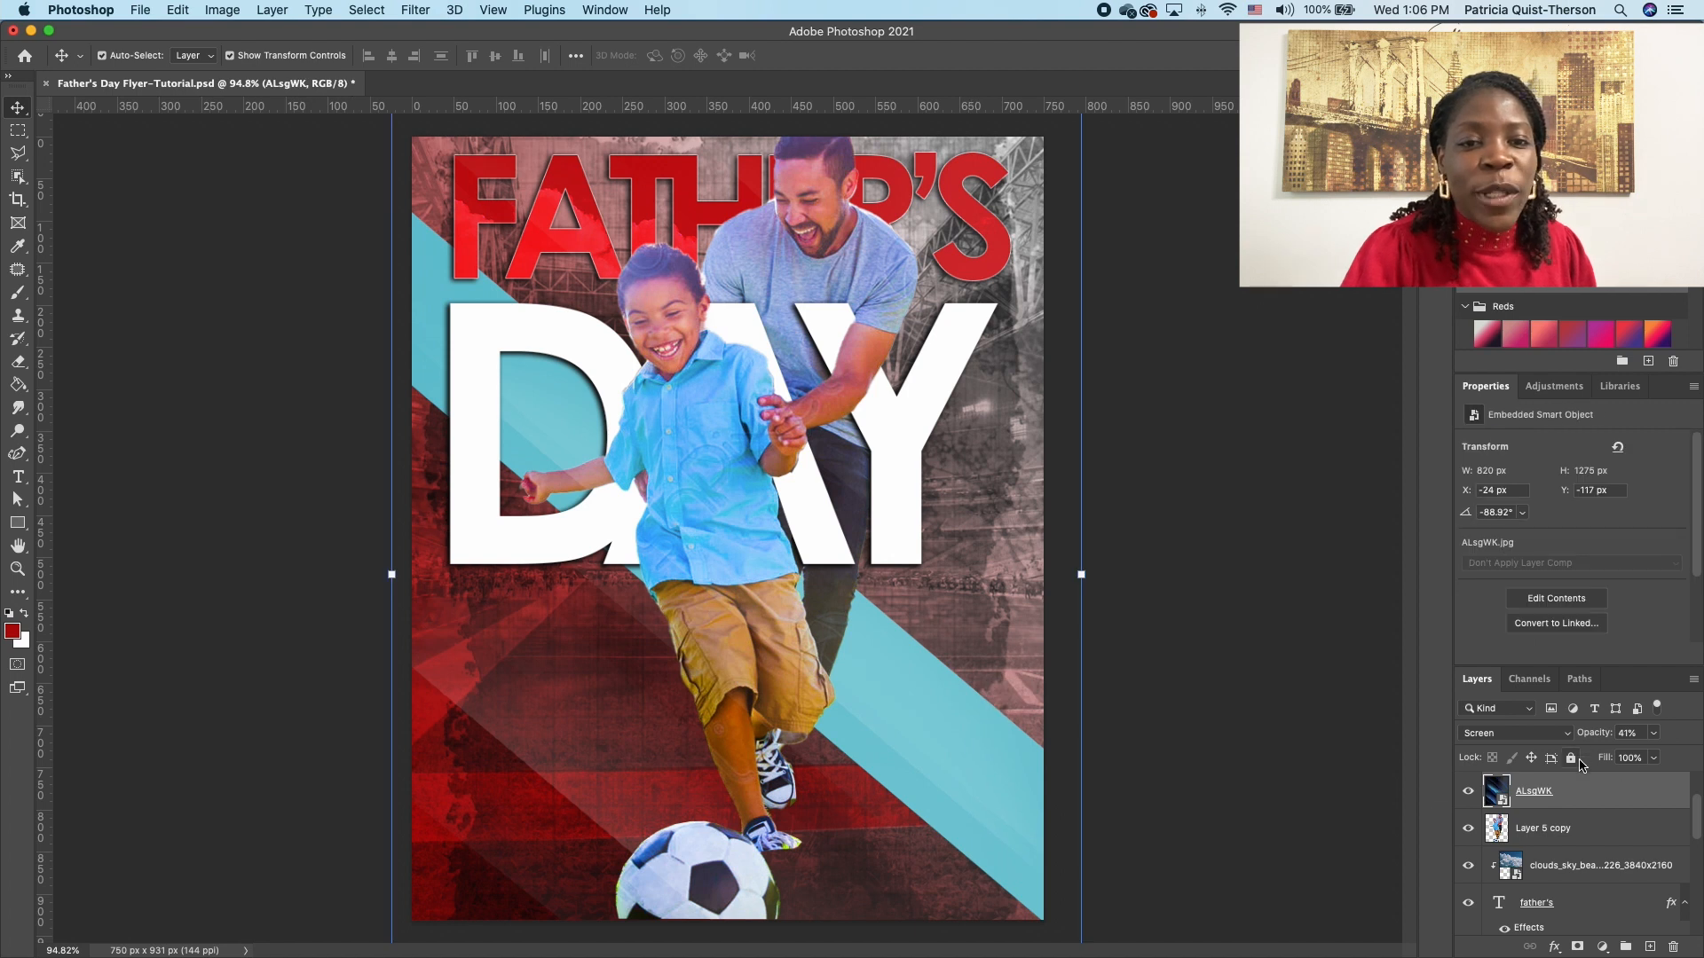
click(1571, 758)
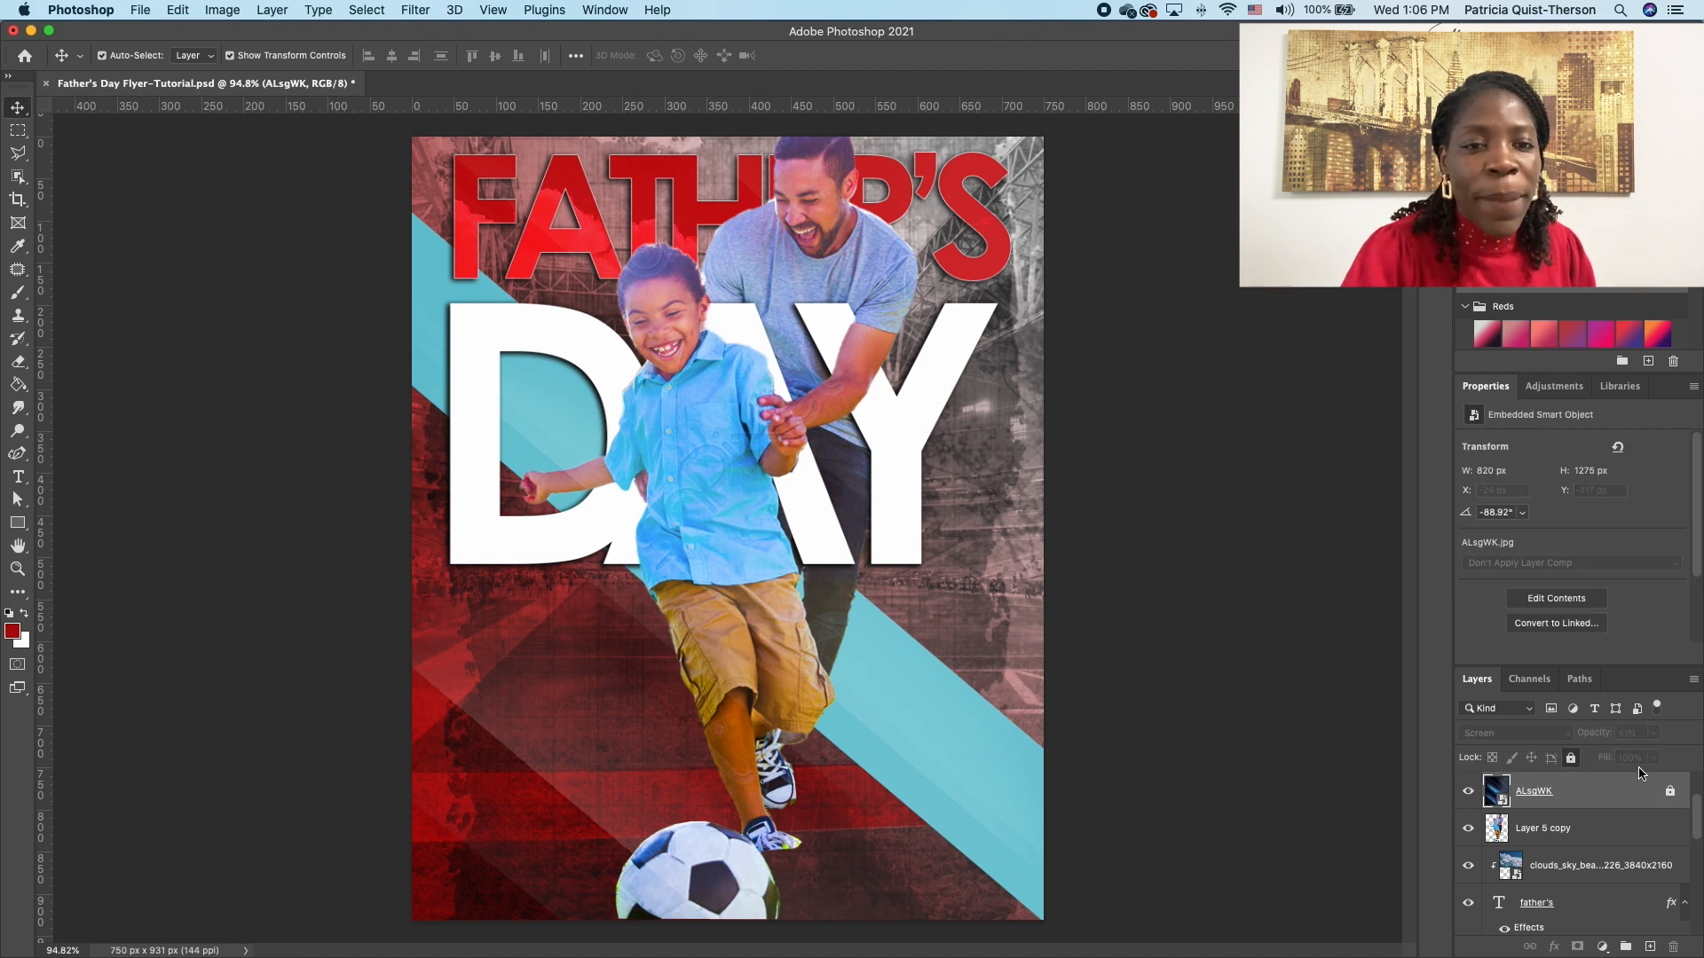
Step: Move the diagonal teal rectangle up to X -139.41 px, Y -98.12 px, lower its opacity to 36%, and deselect it
click(1026, 753)
drag(966, 765, 973, 646)
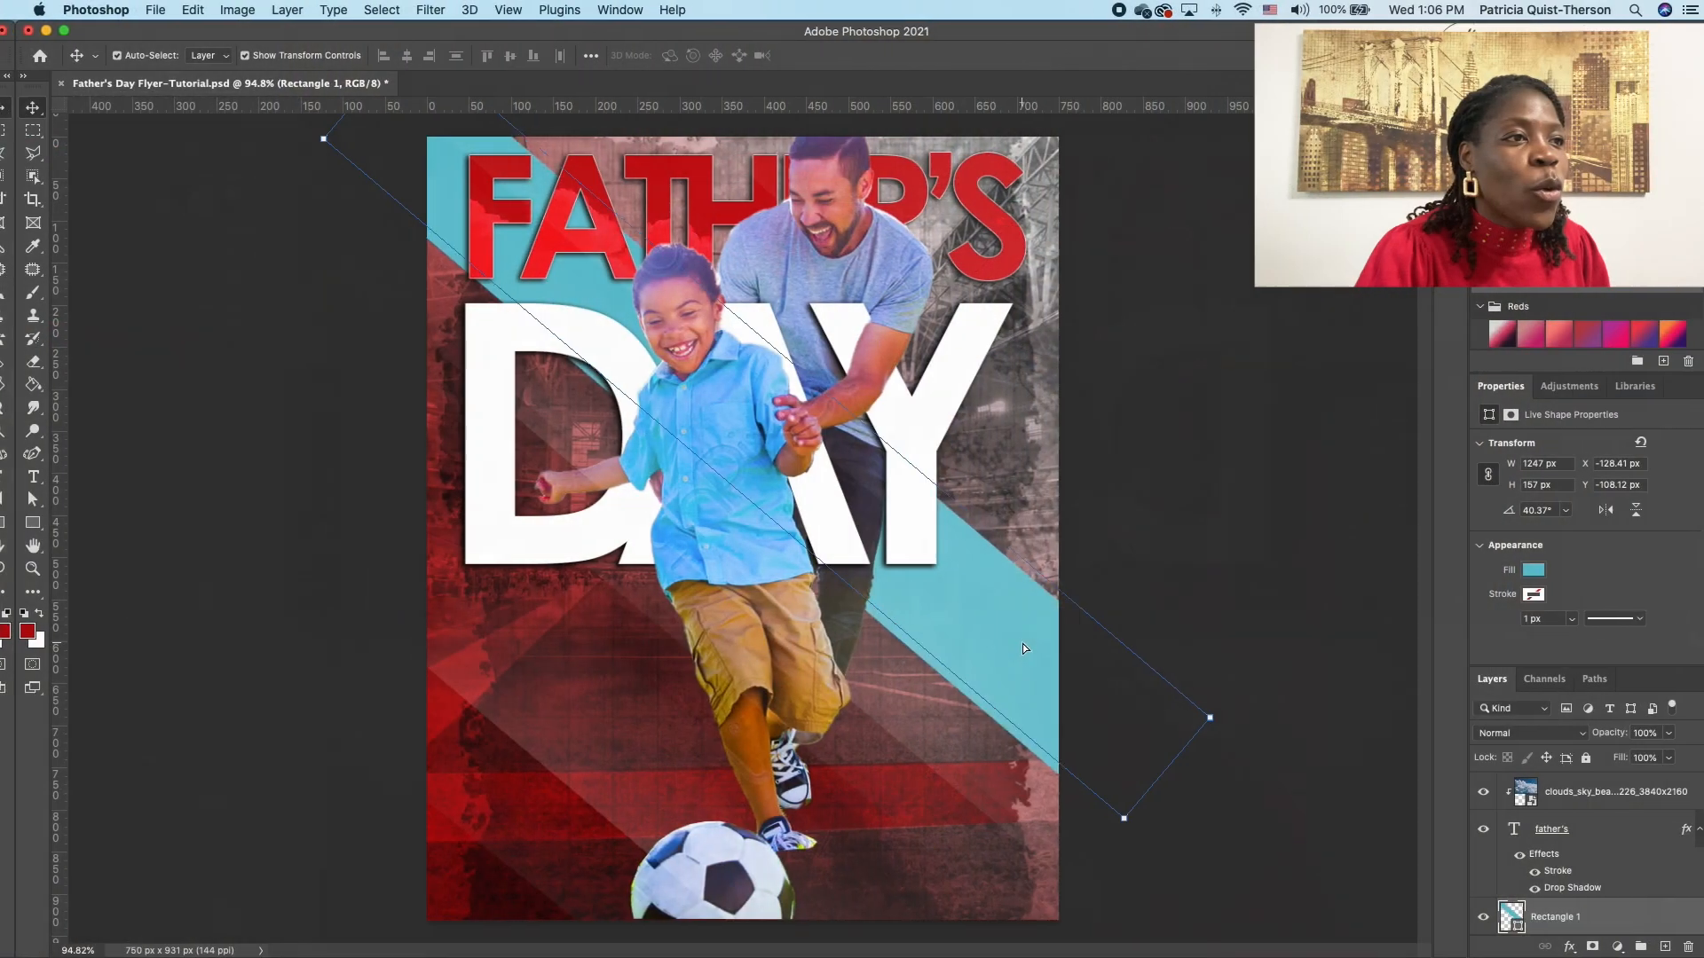
drag(1023, 643, 992, 659)
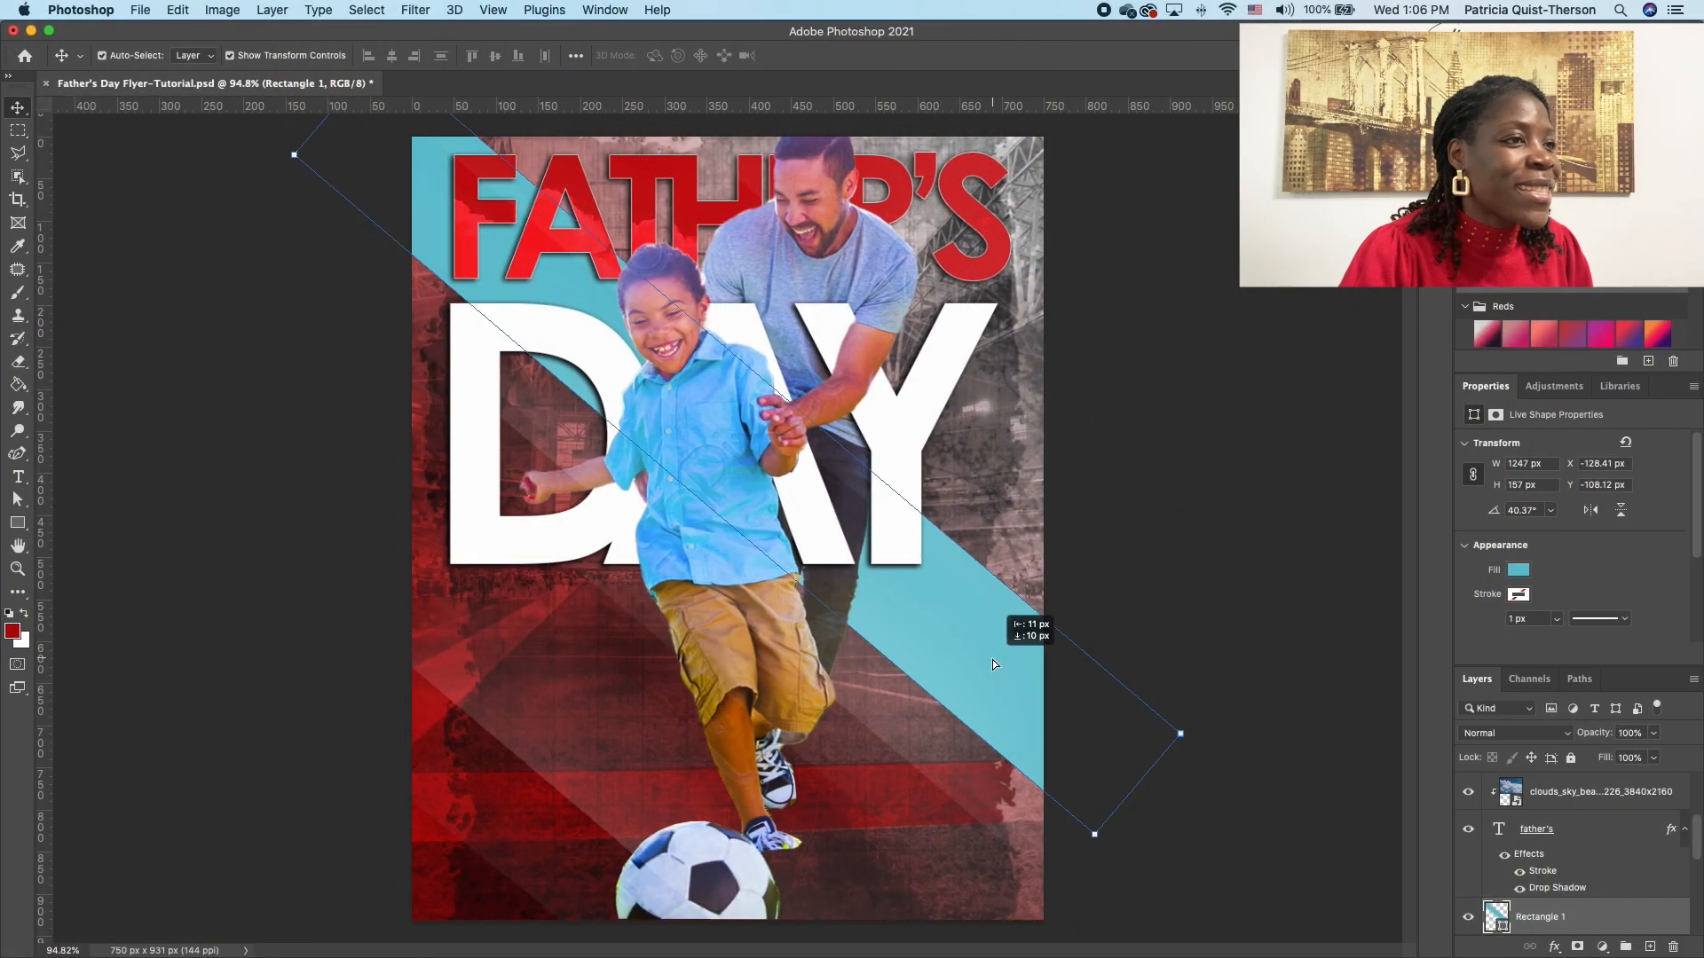
click(1653, 735)
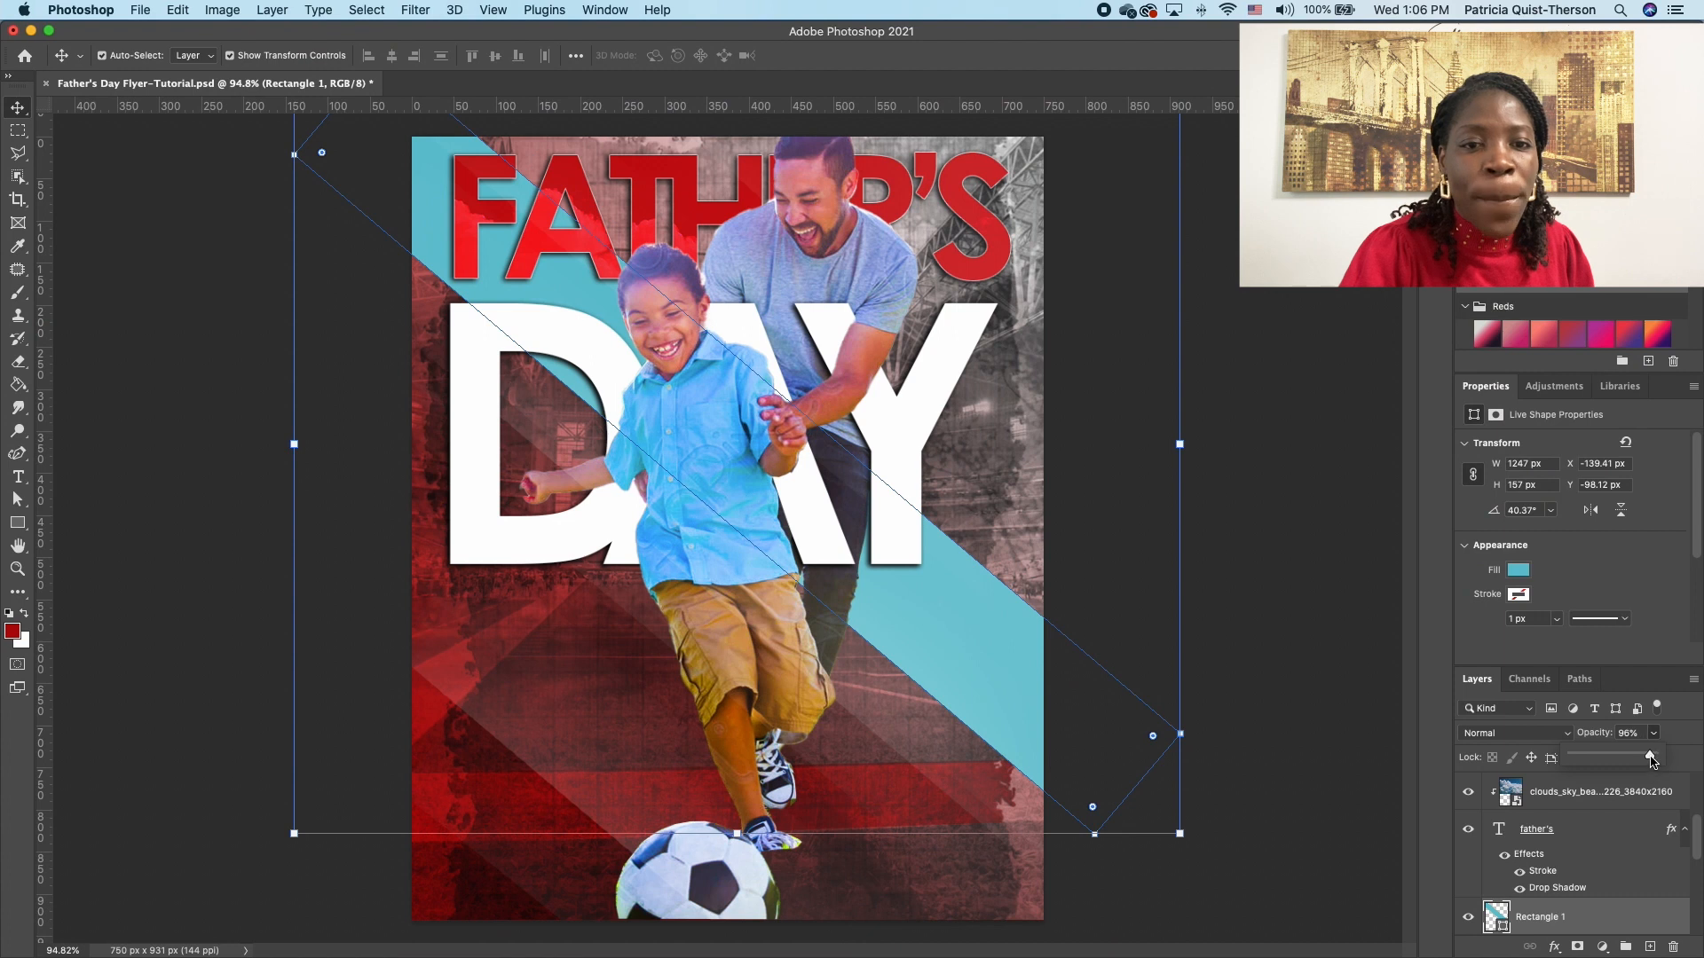
drag(1651, 759, 1603, 761)
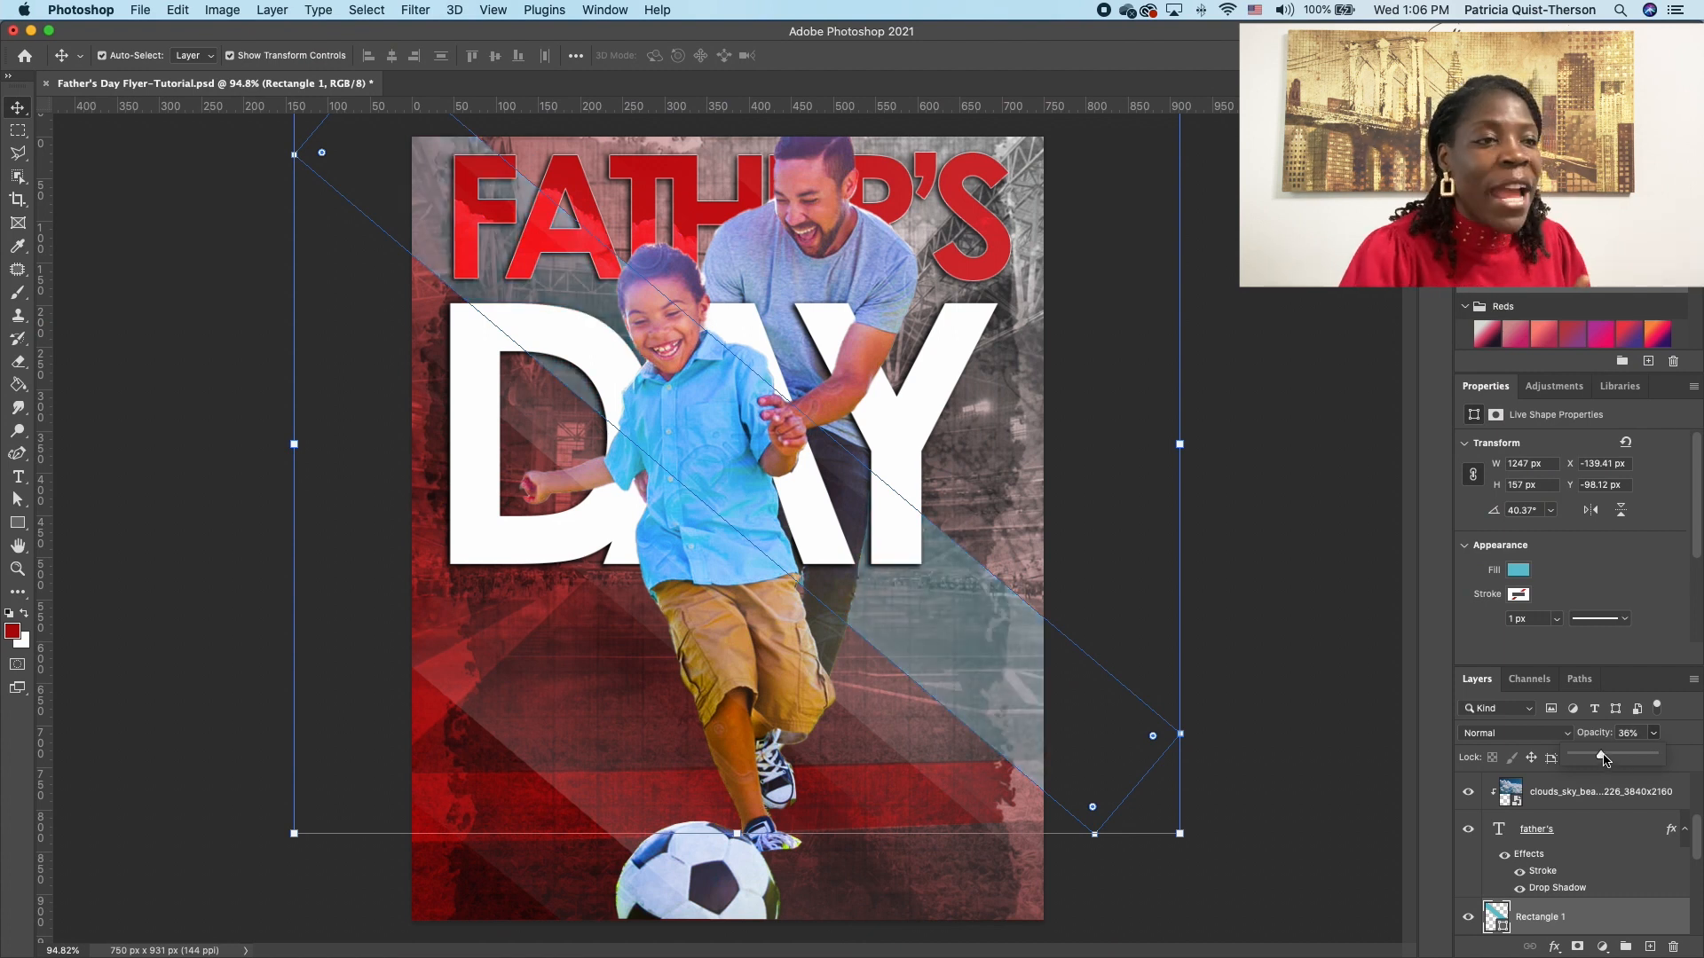
click(1225, 644)
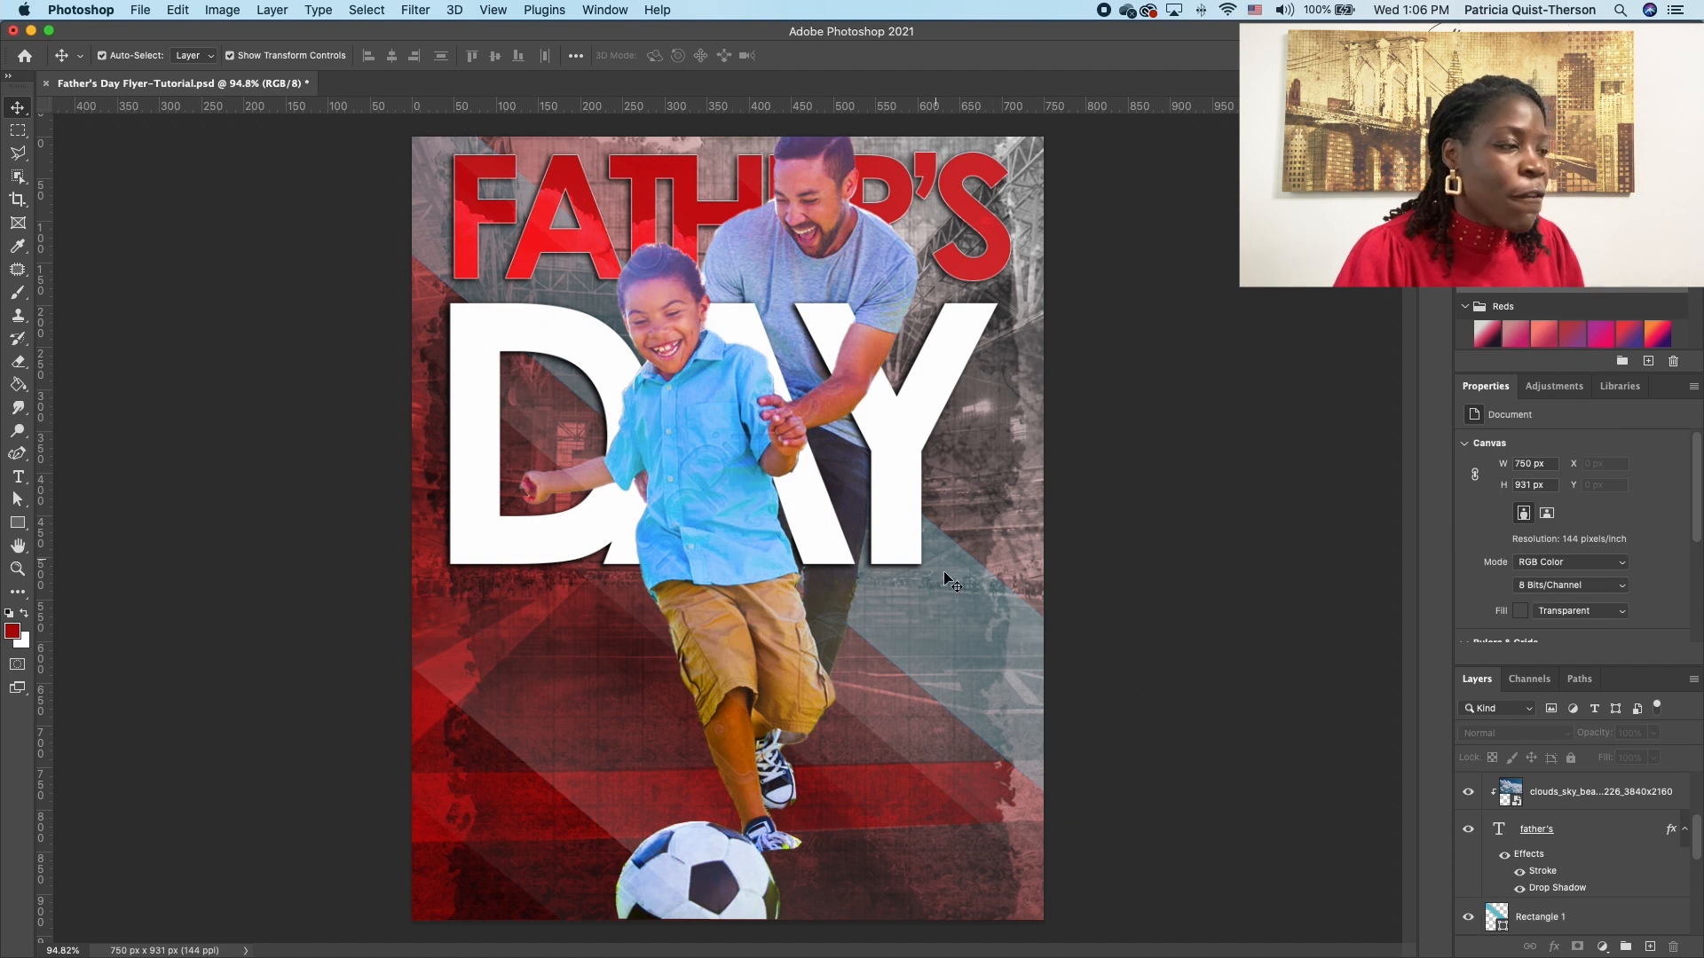
Step: Move the Gradient Fill 1 layer directly above Layer 5 copy in the layer stack
scroll(1579, 870, down, 2)
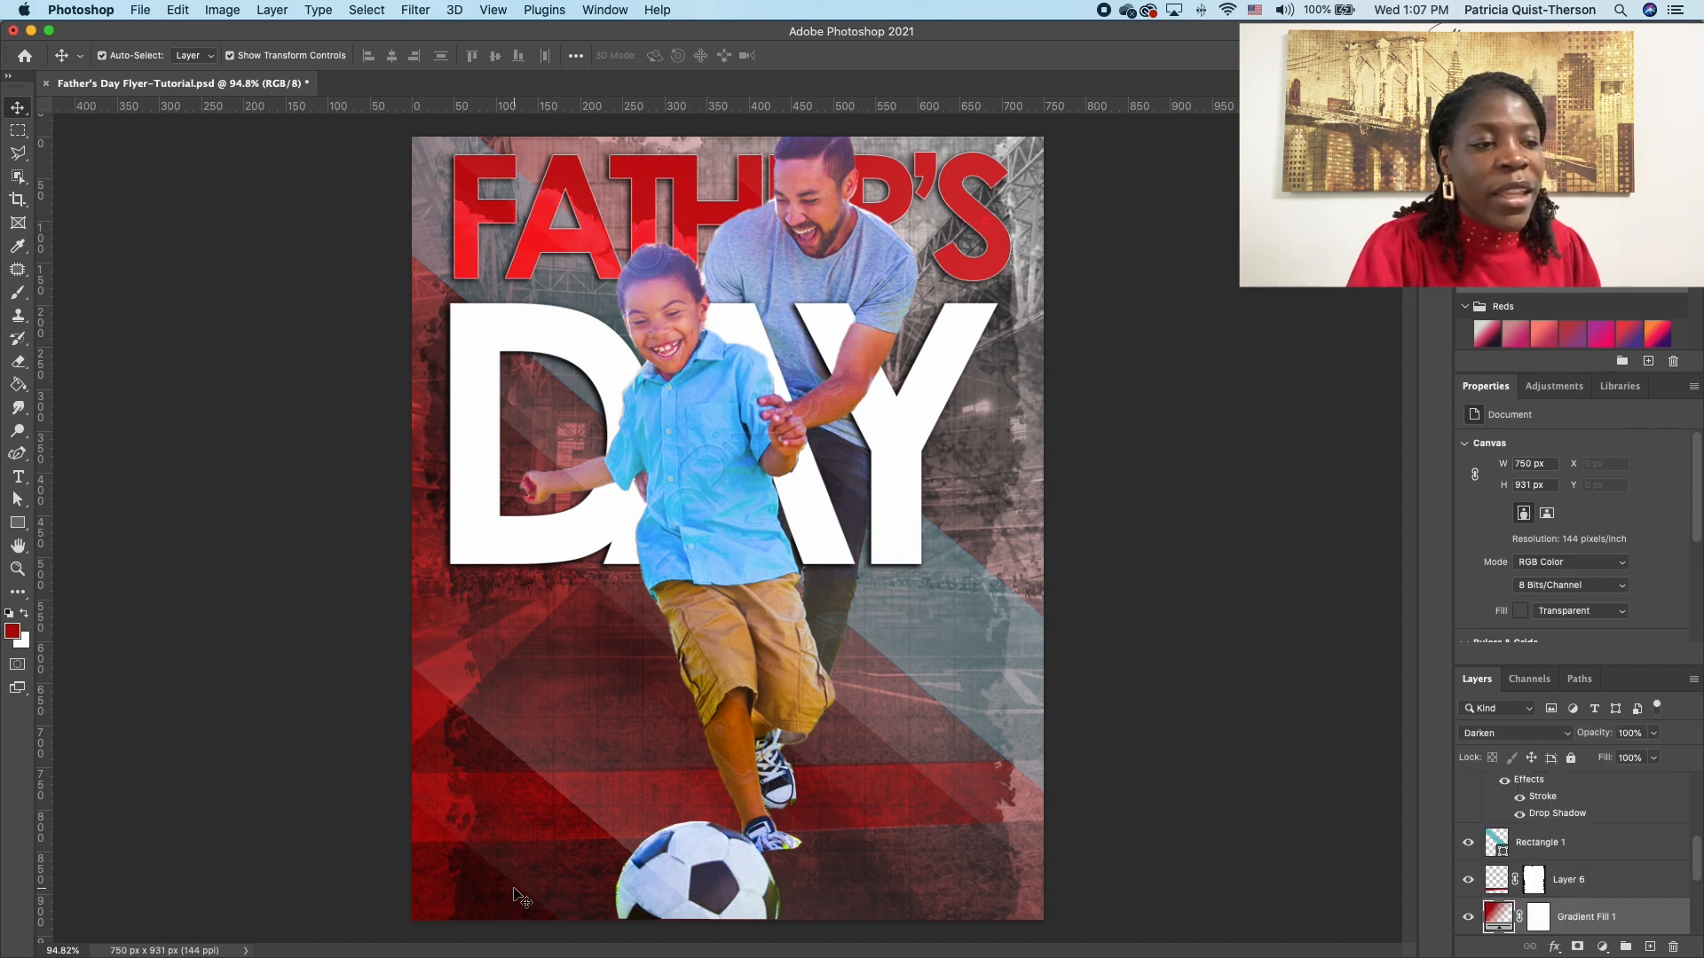
click(1593, 916)
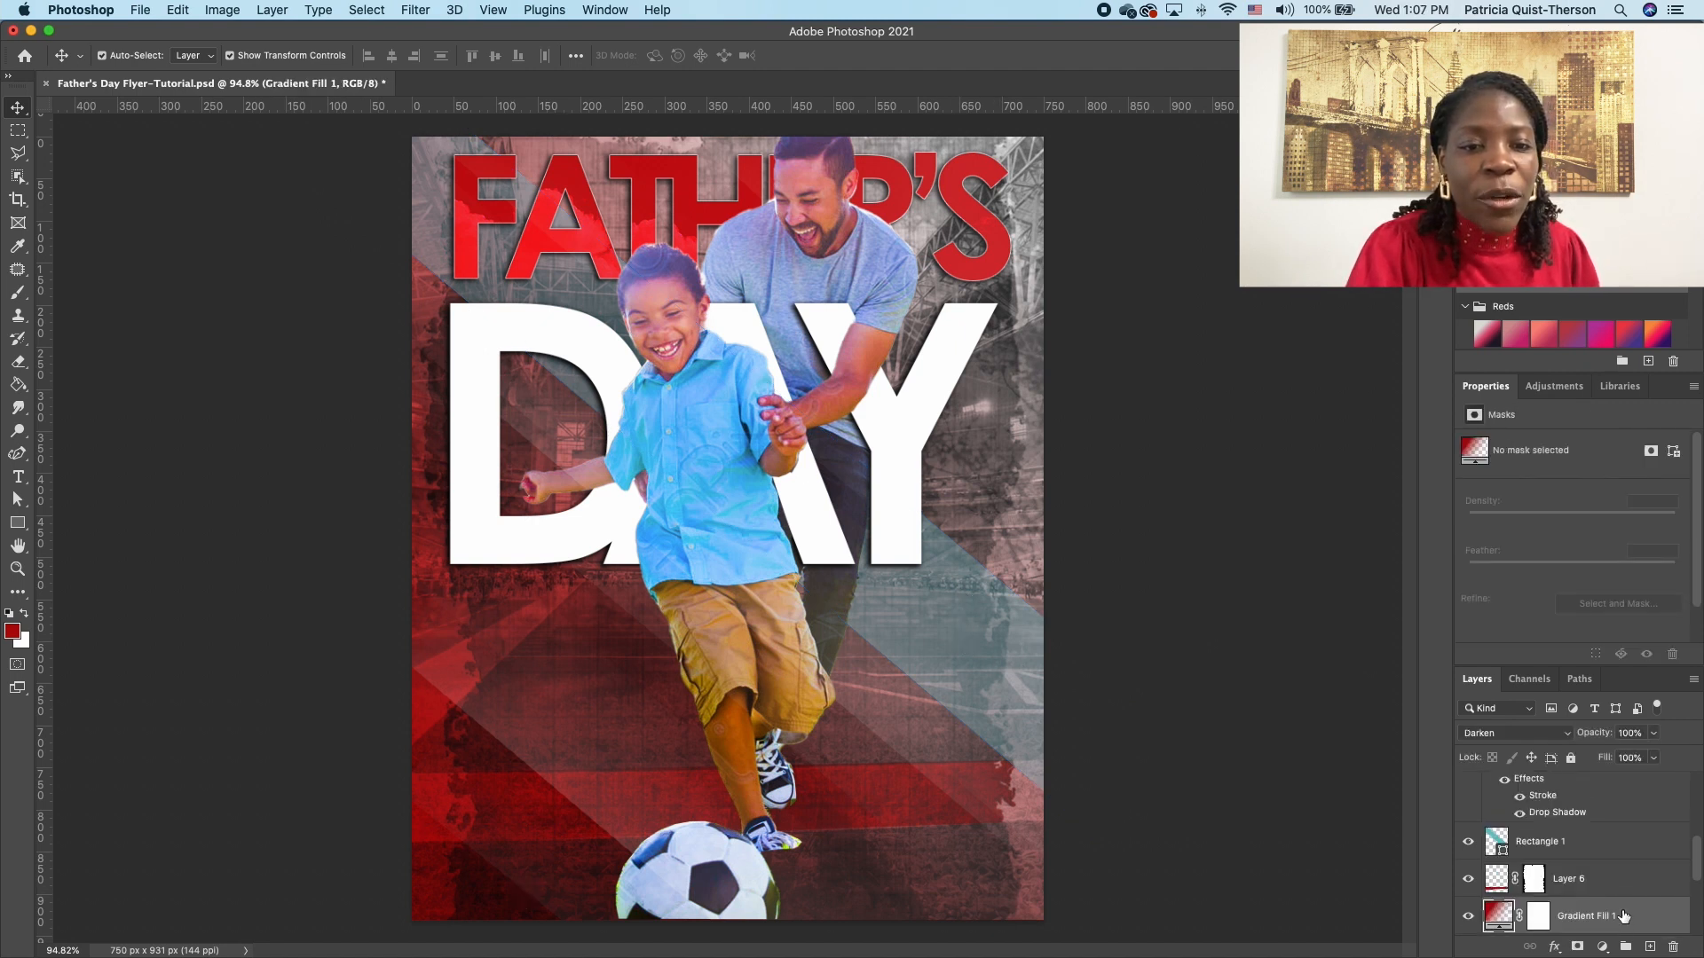
drag(1607, 923, 1607, 809)
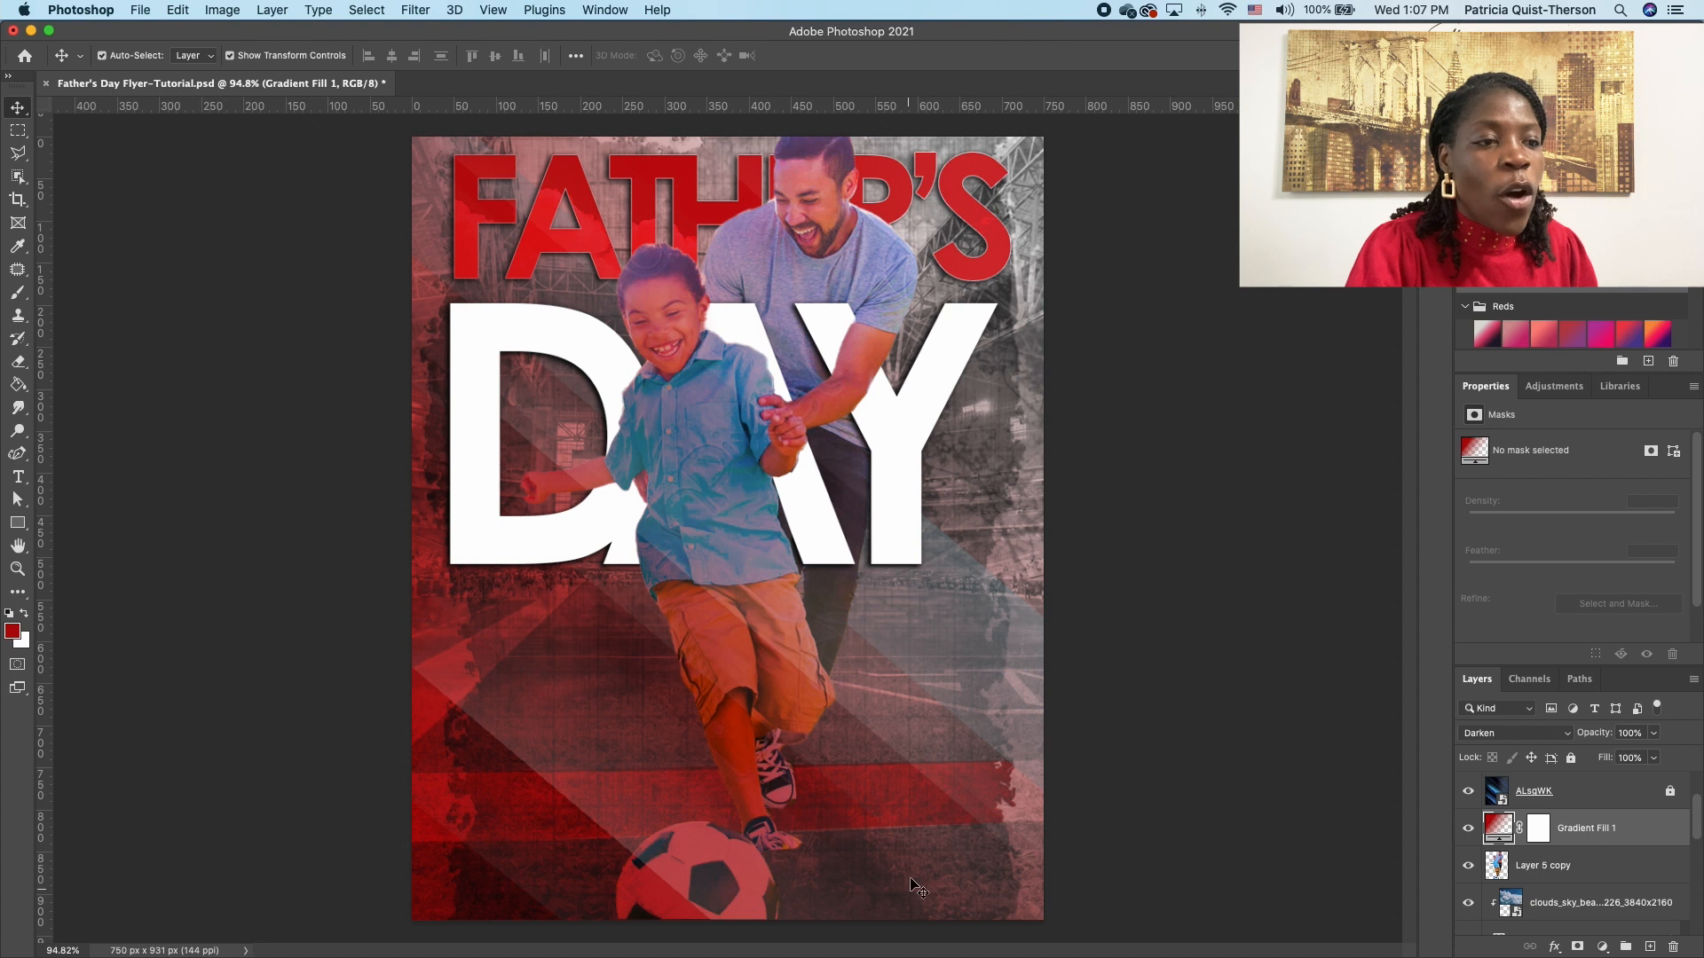
Step: Paint black on Gradient Fill 1's mask with a brush about 250 px wide to clear the red tint from the father and son
click(1540, 829)
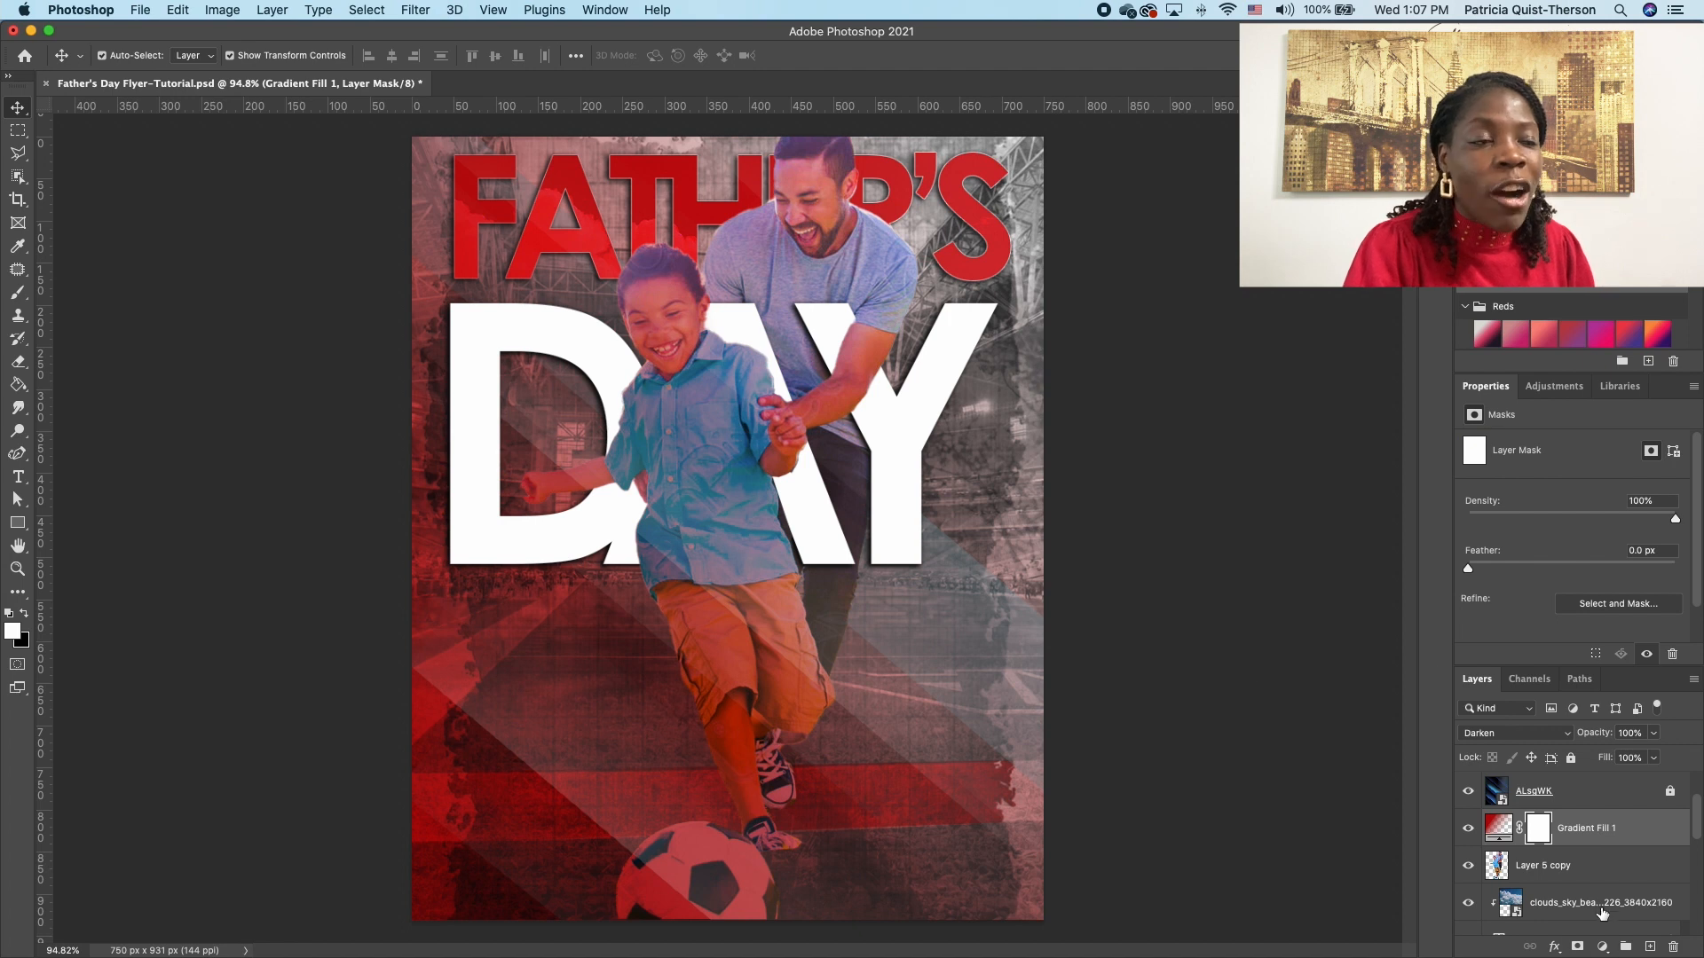
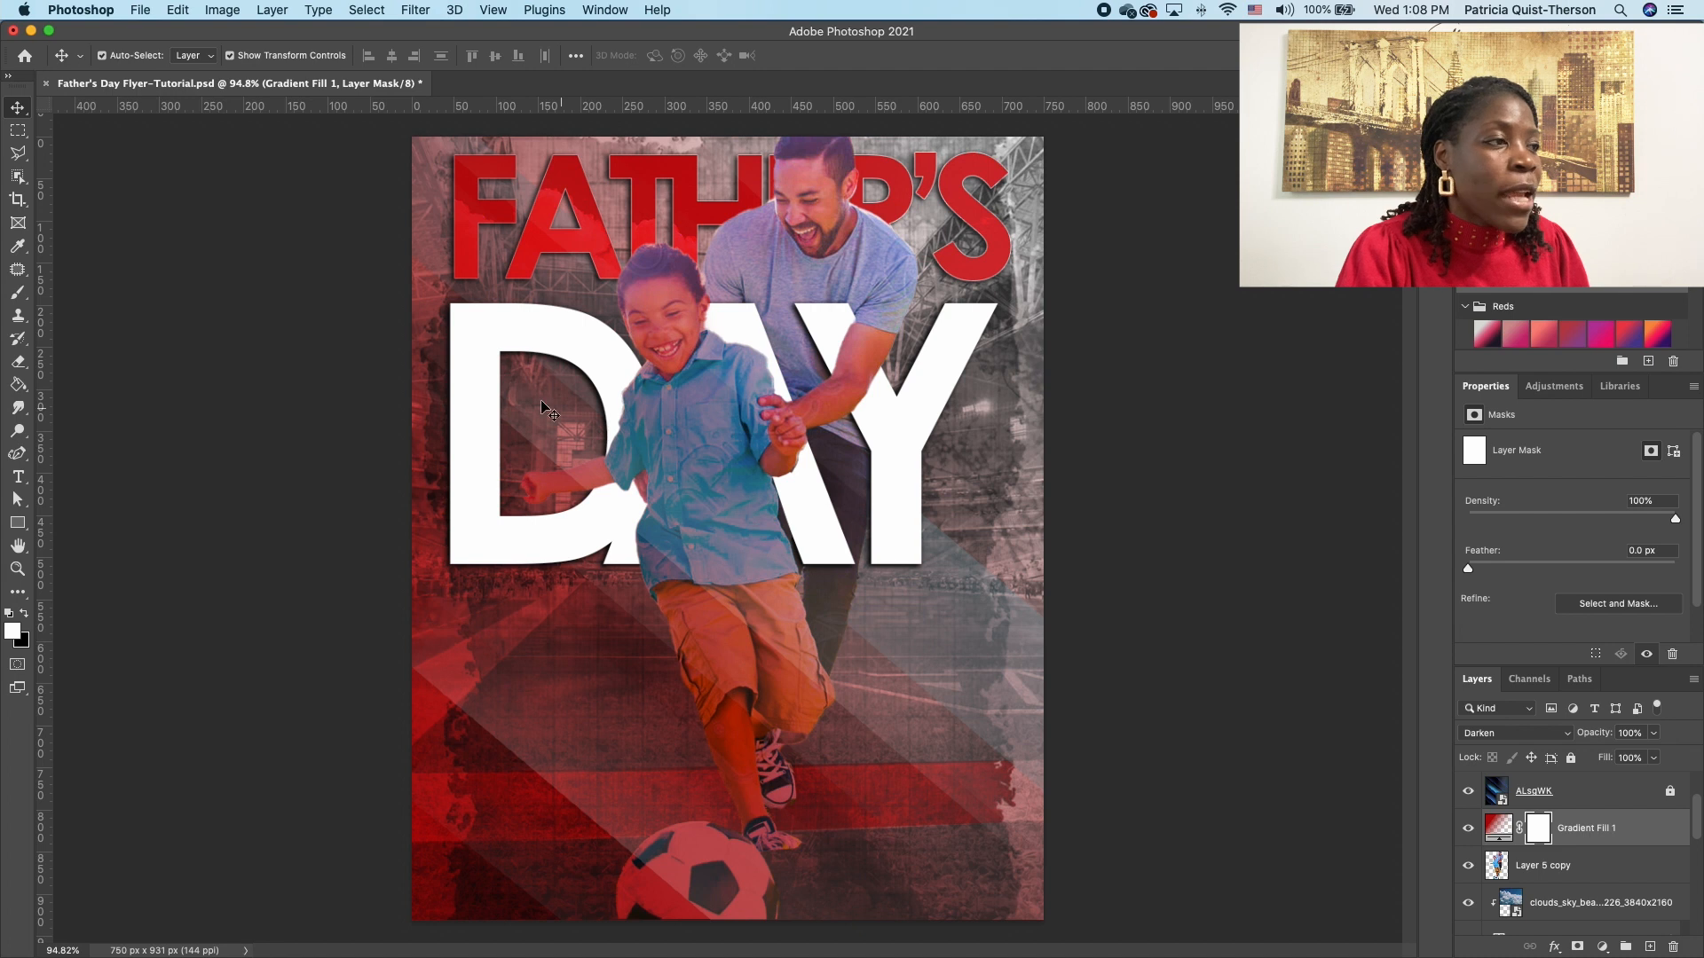
click(22, 292)
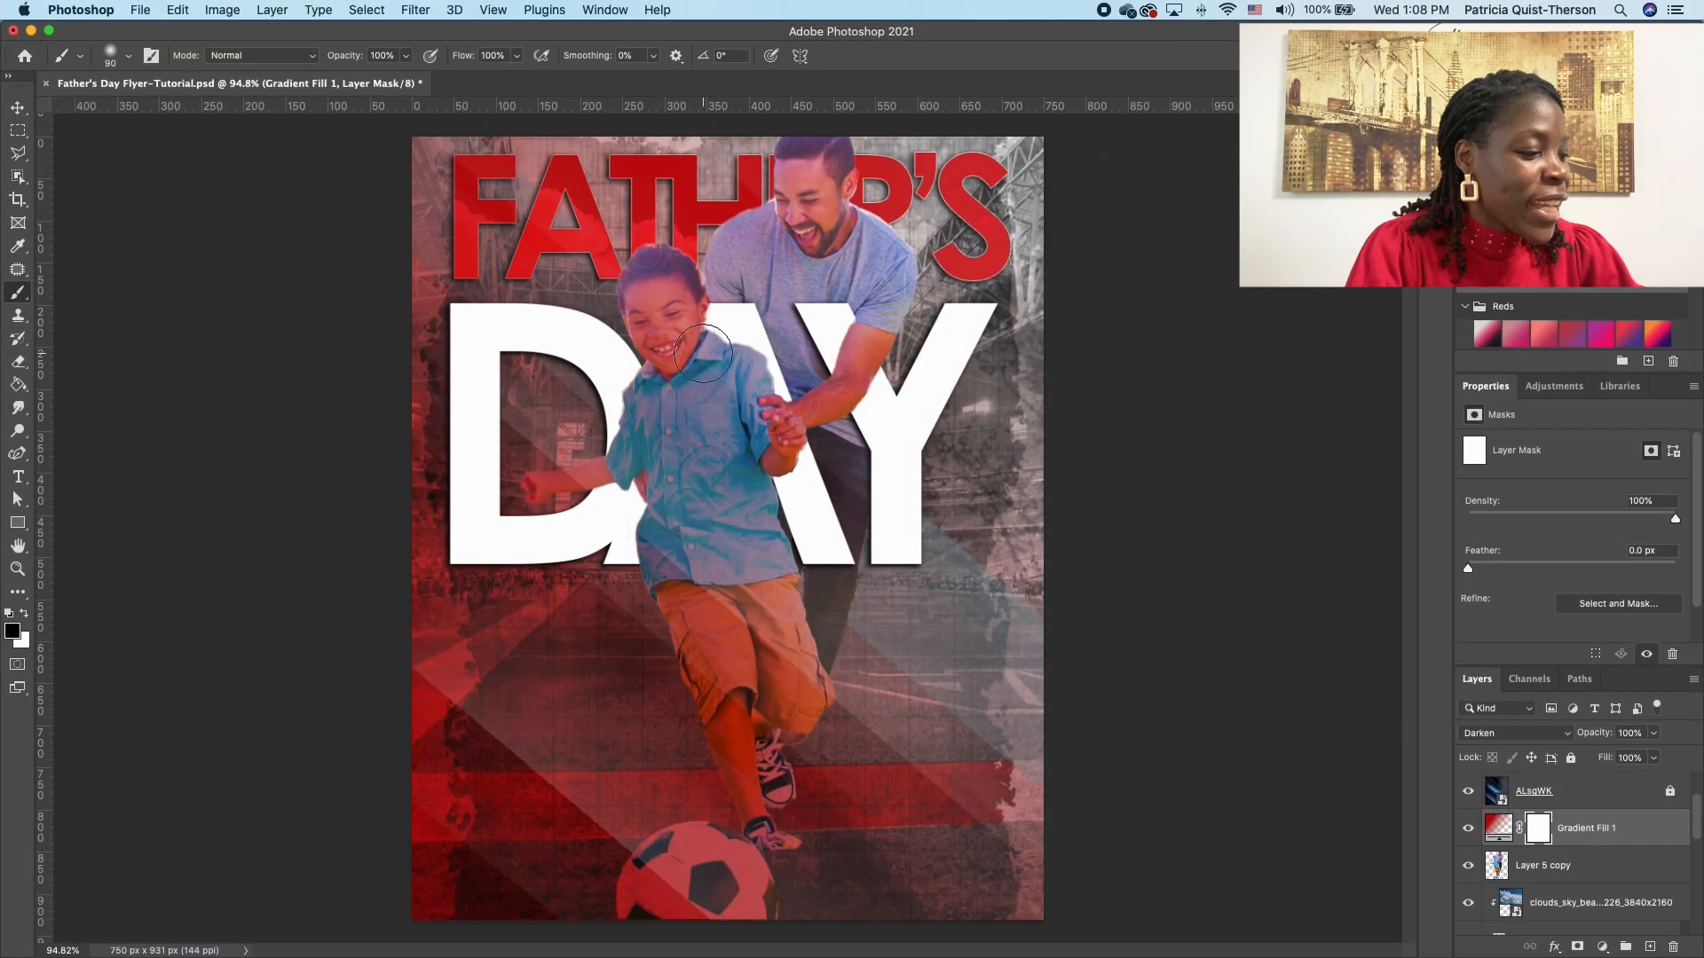
key(bracketright)
key(bracketright)
key(bracketright)
key(bracketright)
key(bracketright)
key(bracketright)
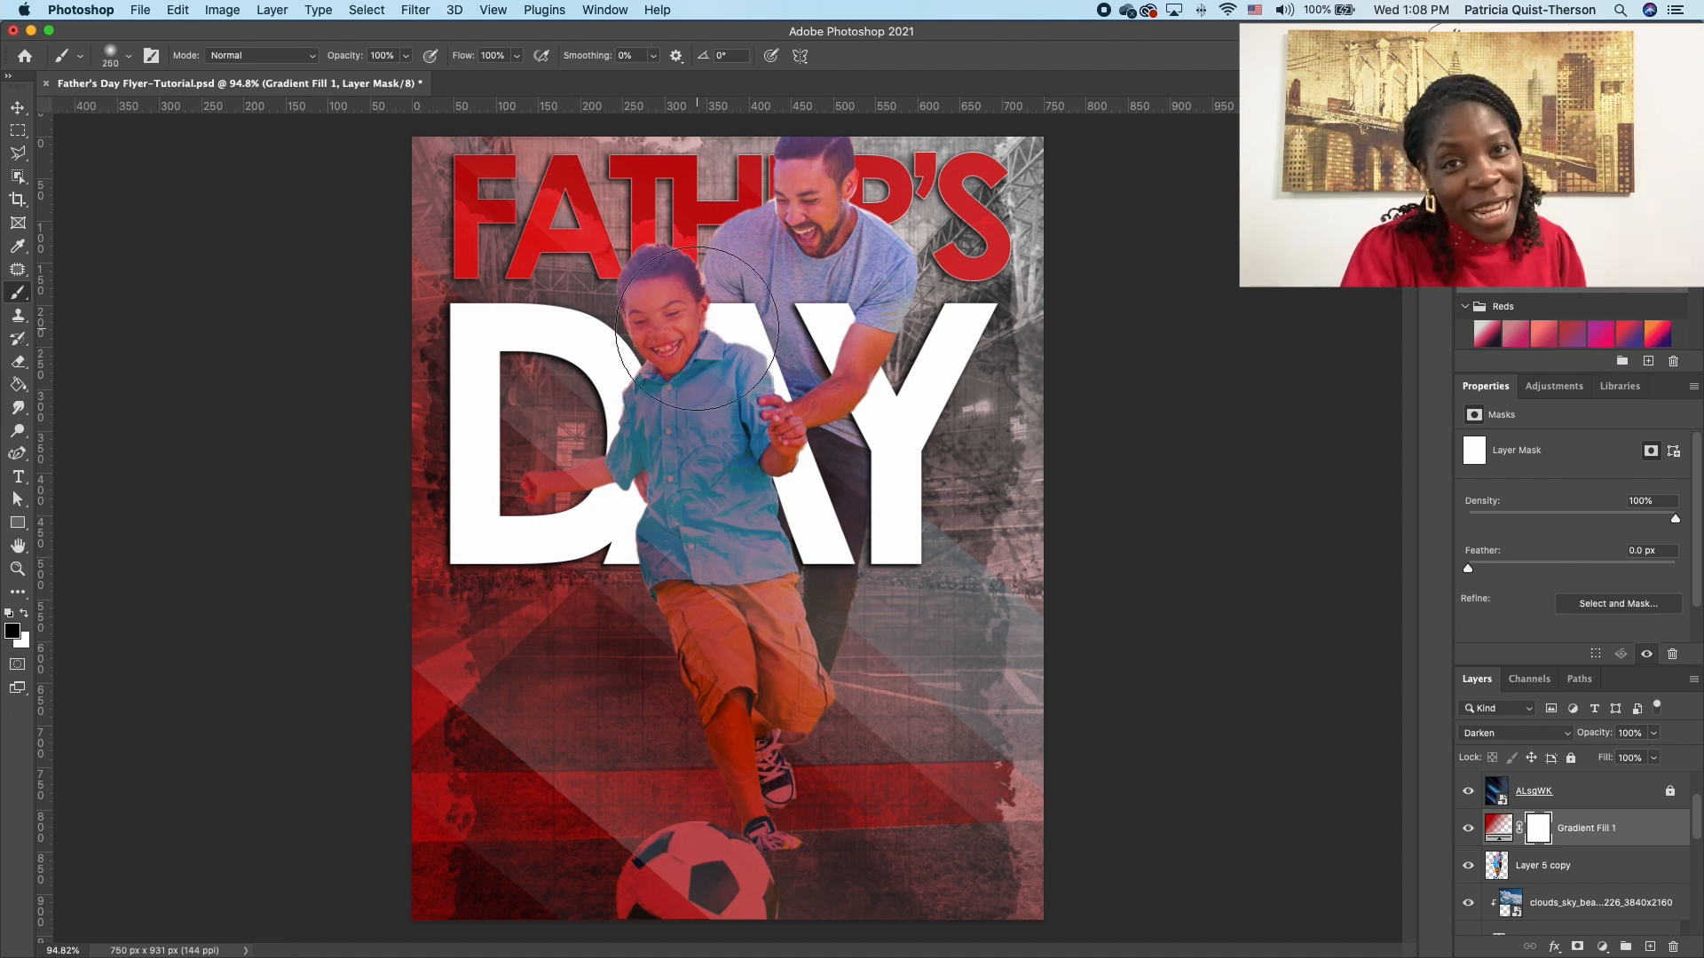
mouse_move(697, 328)
mouse_down()
mouse_move(675, 324)
mouse_move(701, 408)
mouse_move(920, 559)
mouse_move(701, 568)
mouse_move(781, 693)
mouse_move(721, 621)
mouse_up()
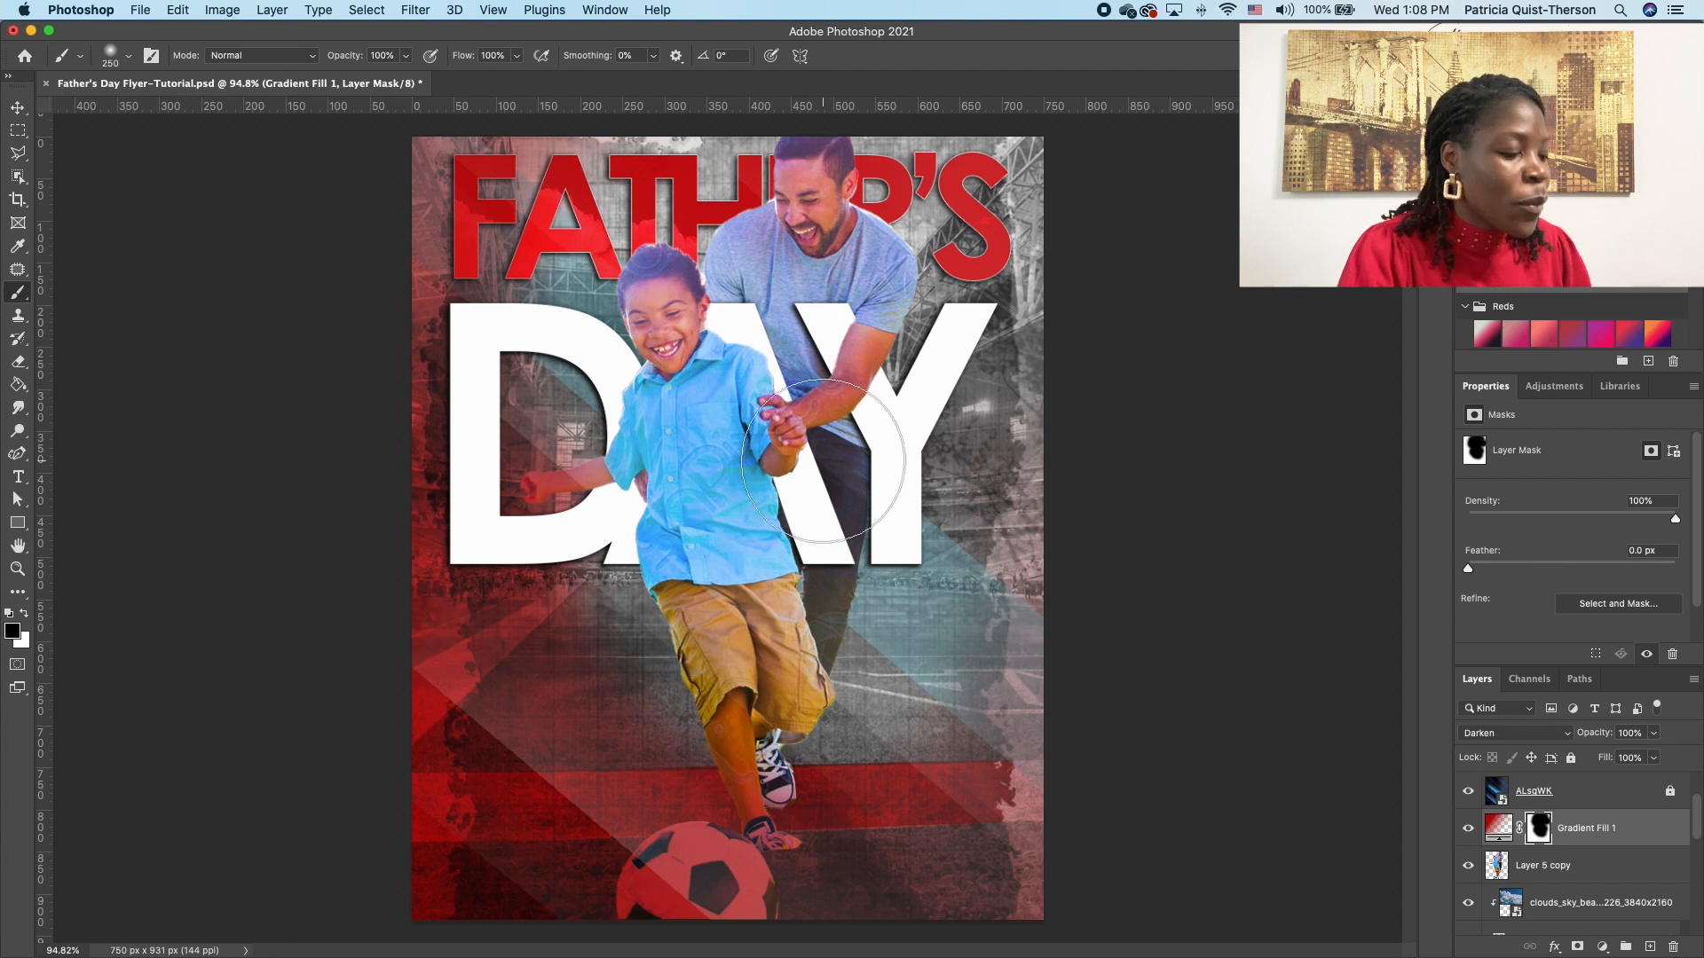
Step: Enlarge the brush to 600 px, widen the masked-out centre of Gradient Fill 1, and deselect the layer
key(bracketright)
key(bracketright)
key(bracketright)
key(bracketright)
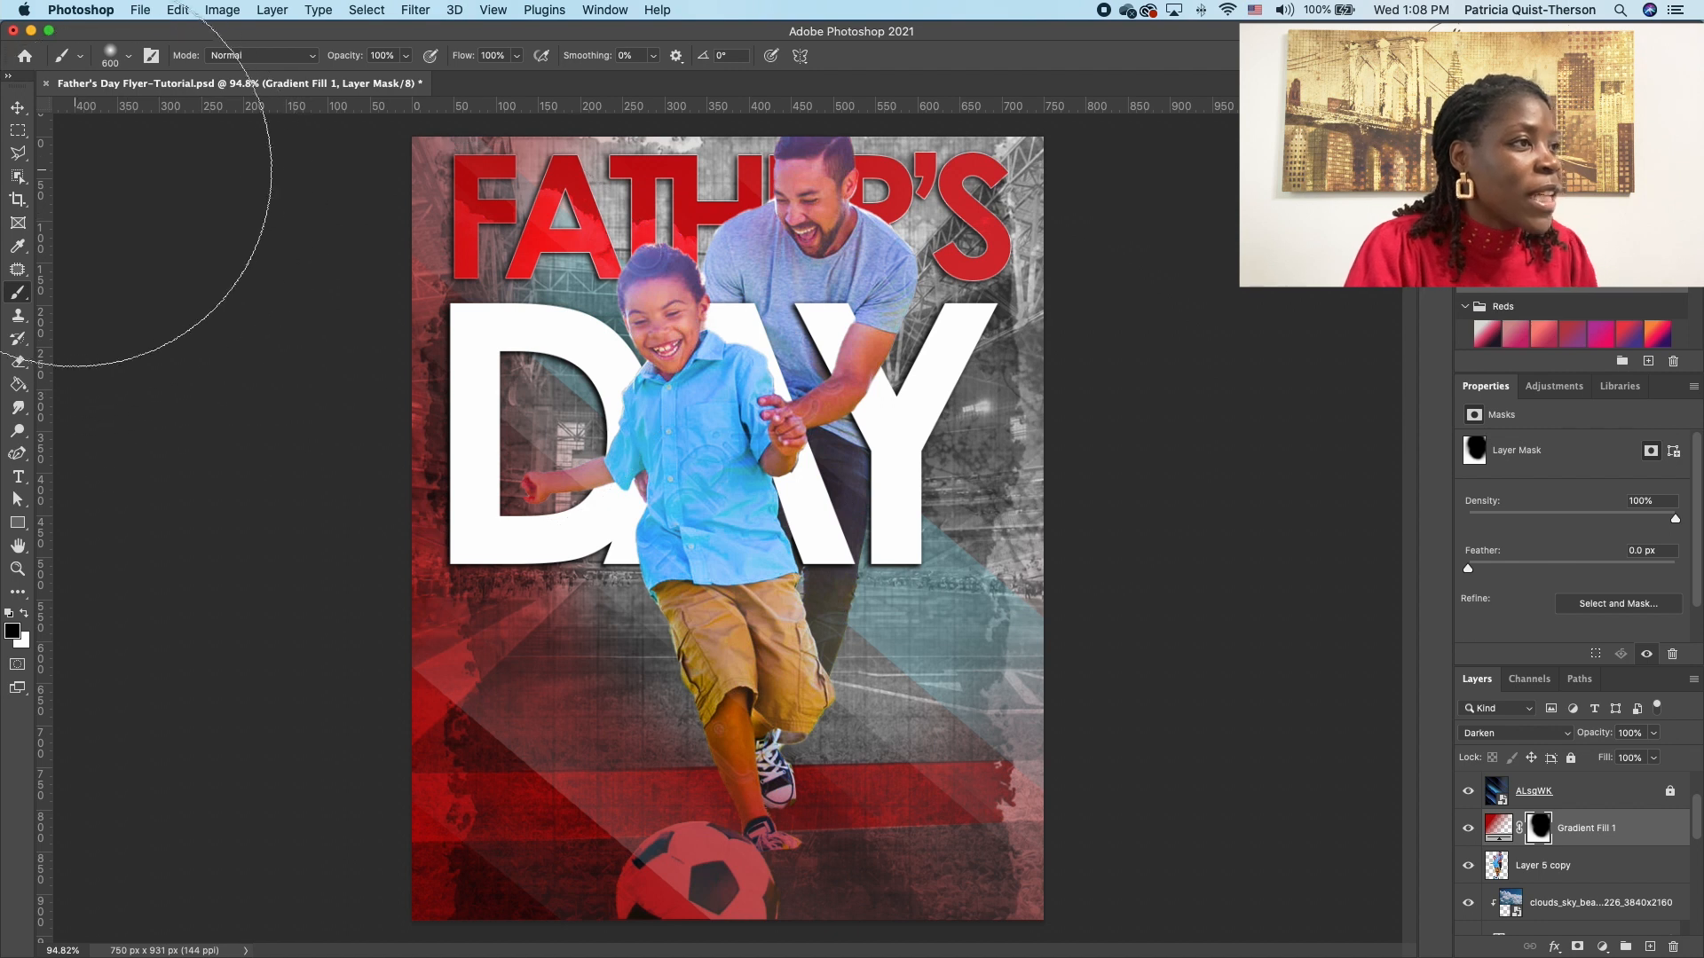
click(18, 109)
click(648, 546)
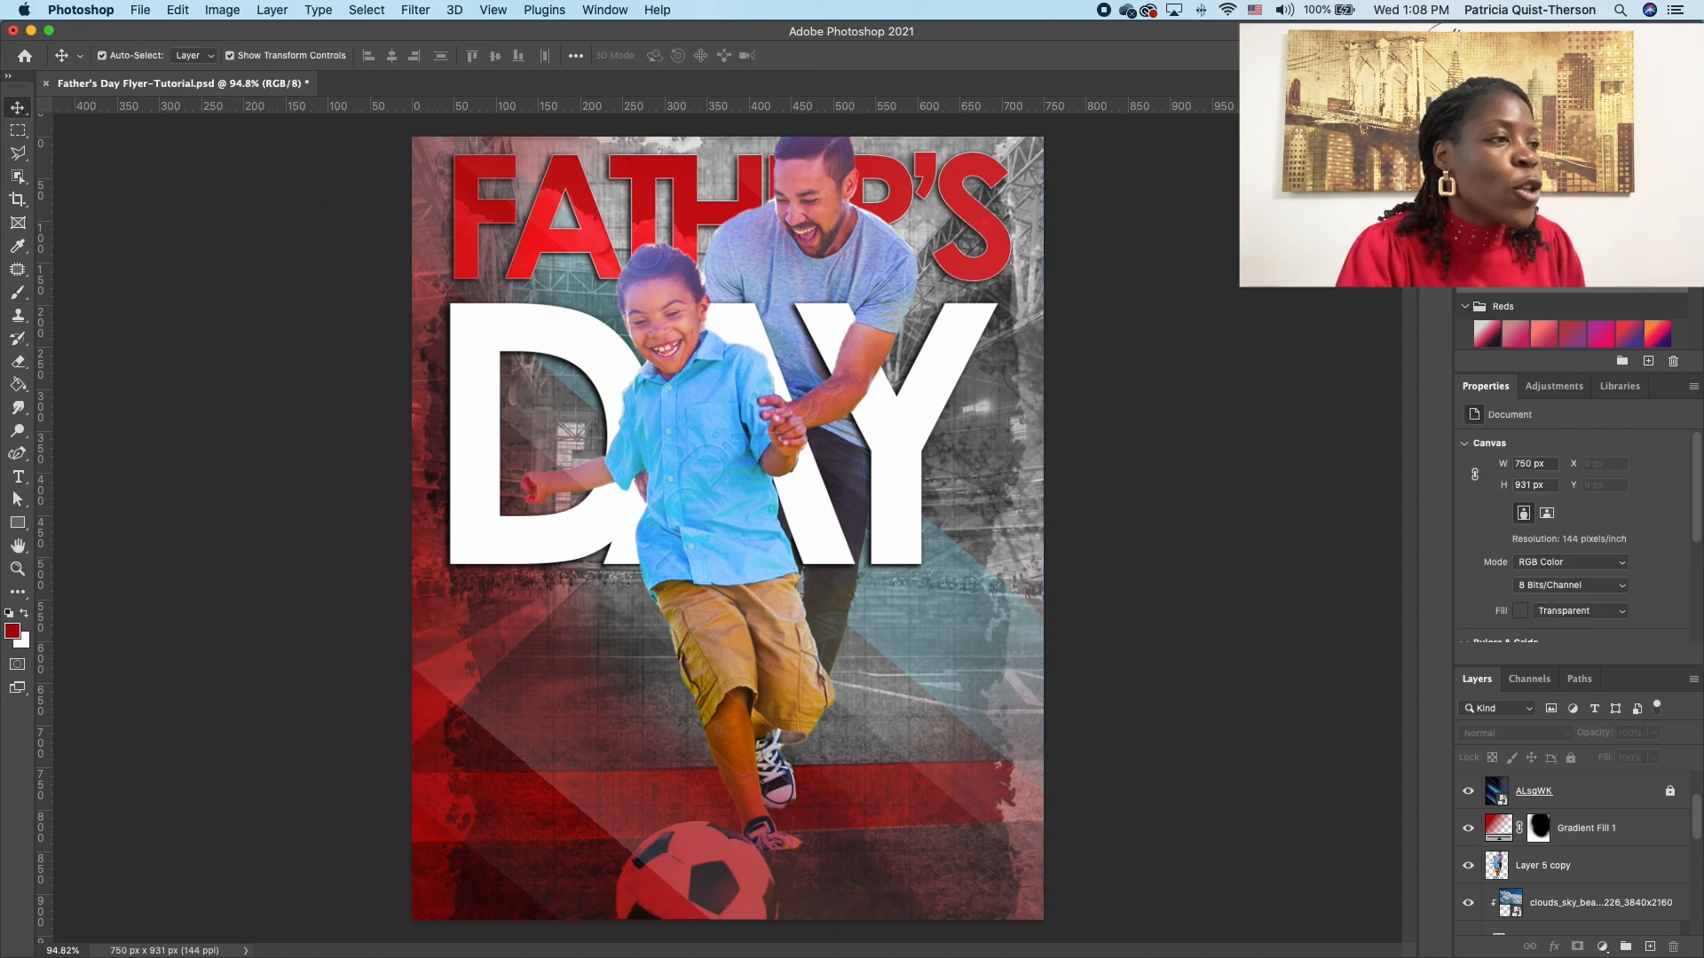
Step: Add the two-line text 20 JUNE in white 30 pt Century Gothic Bold beside the boy's legs
click(20, 479)
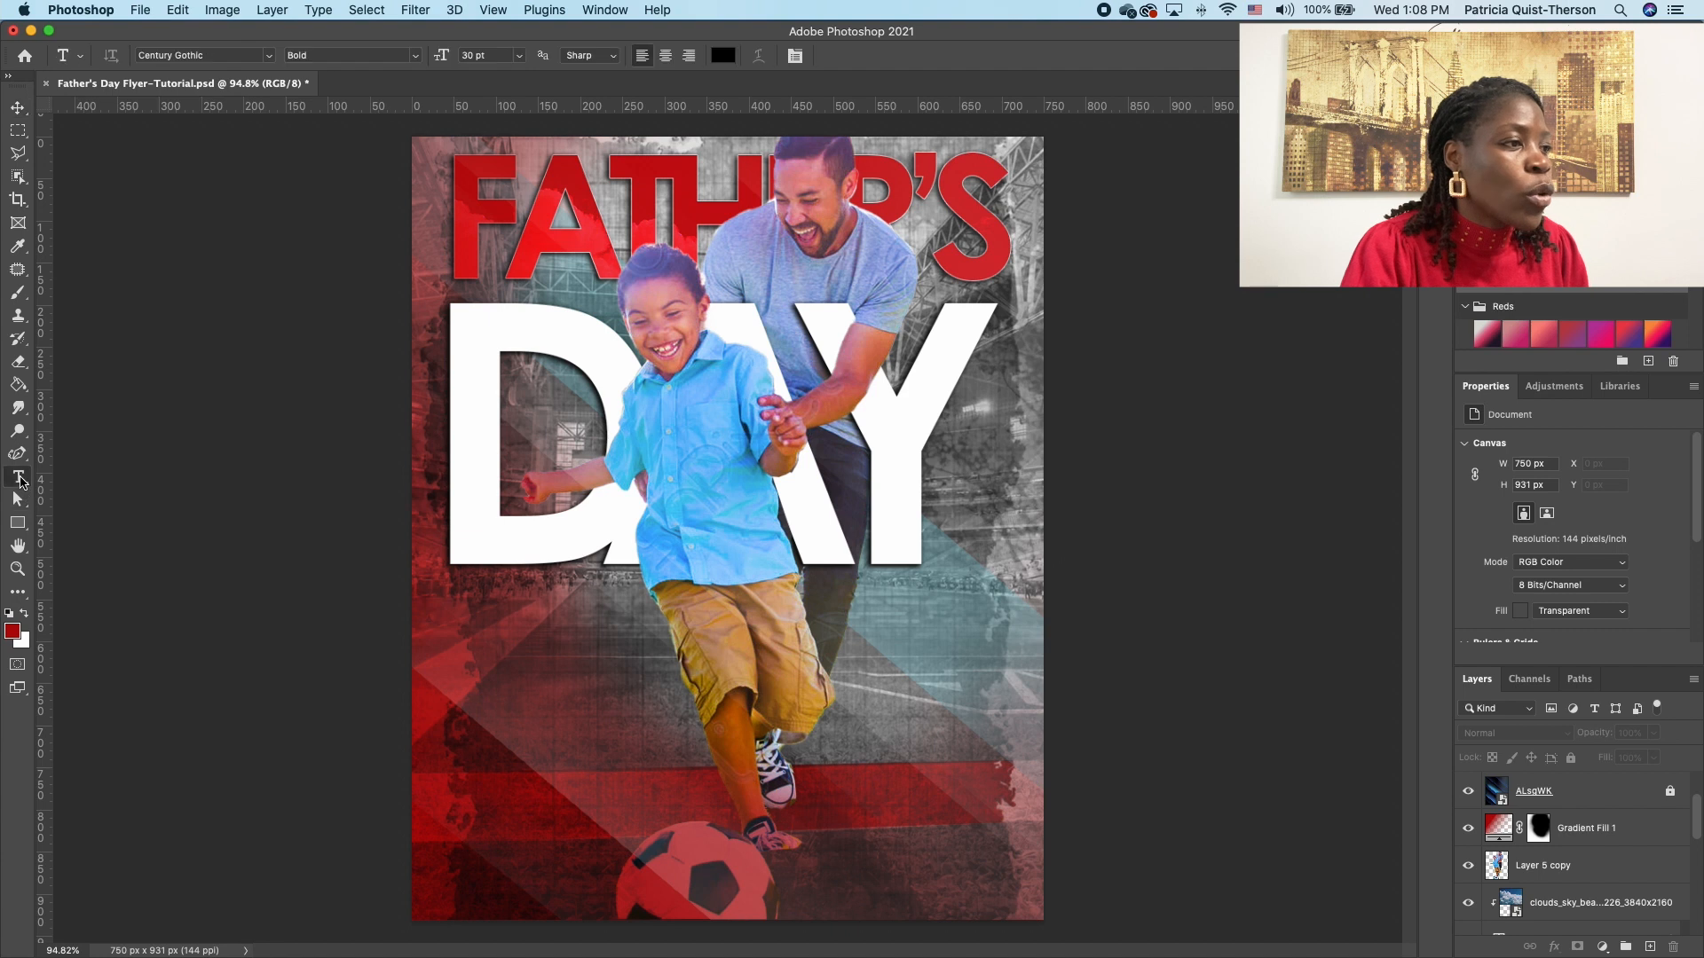
click(25, 616)
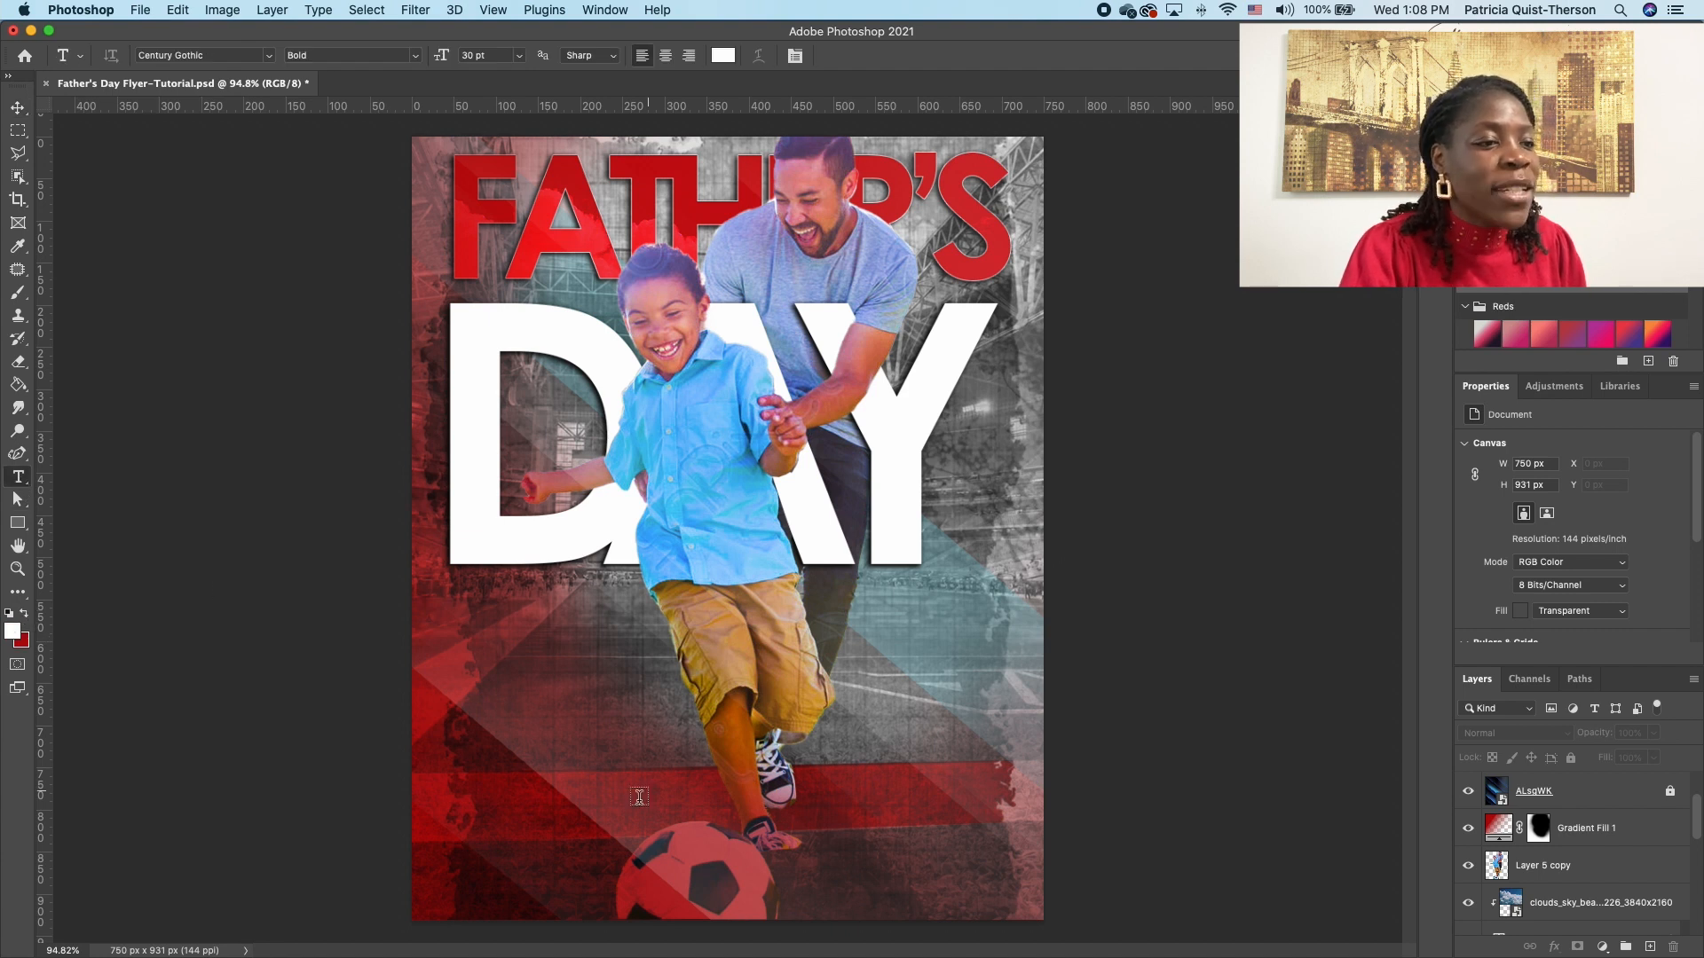
click(542, 733)
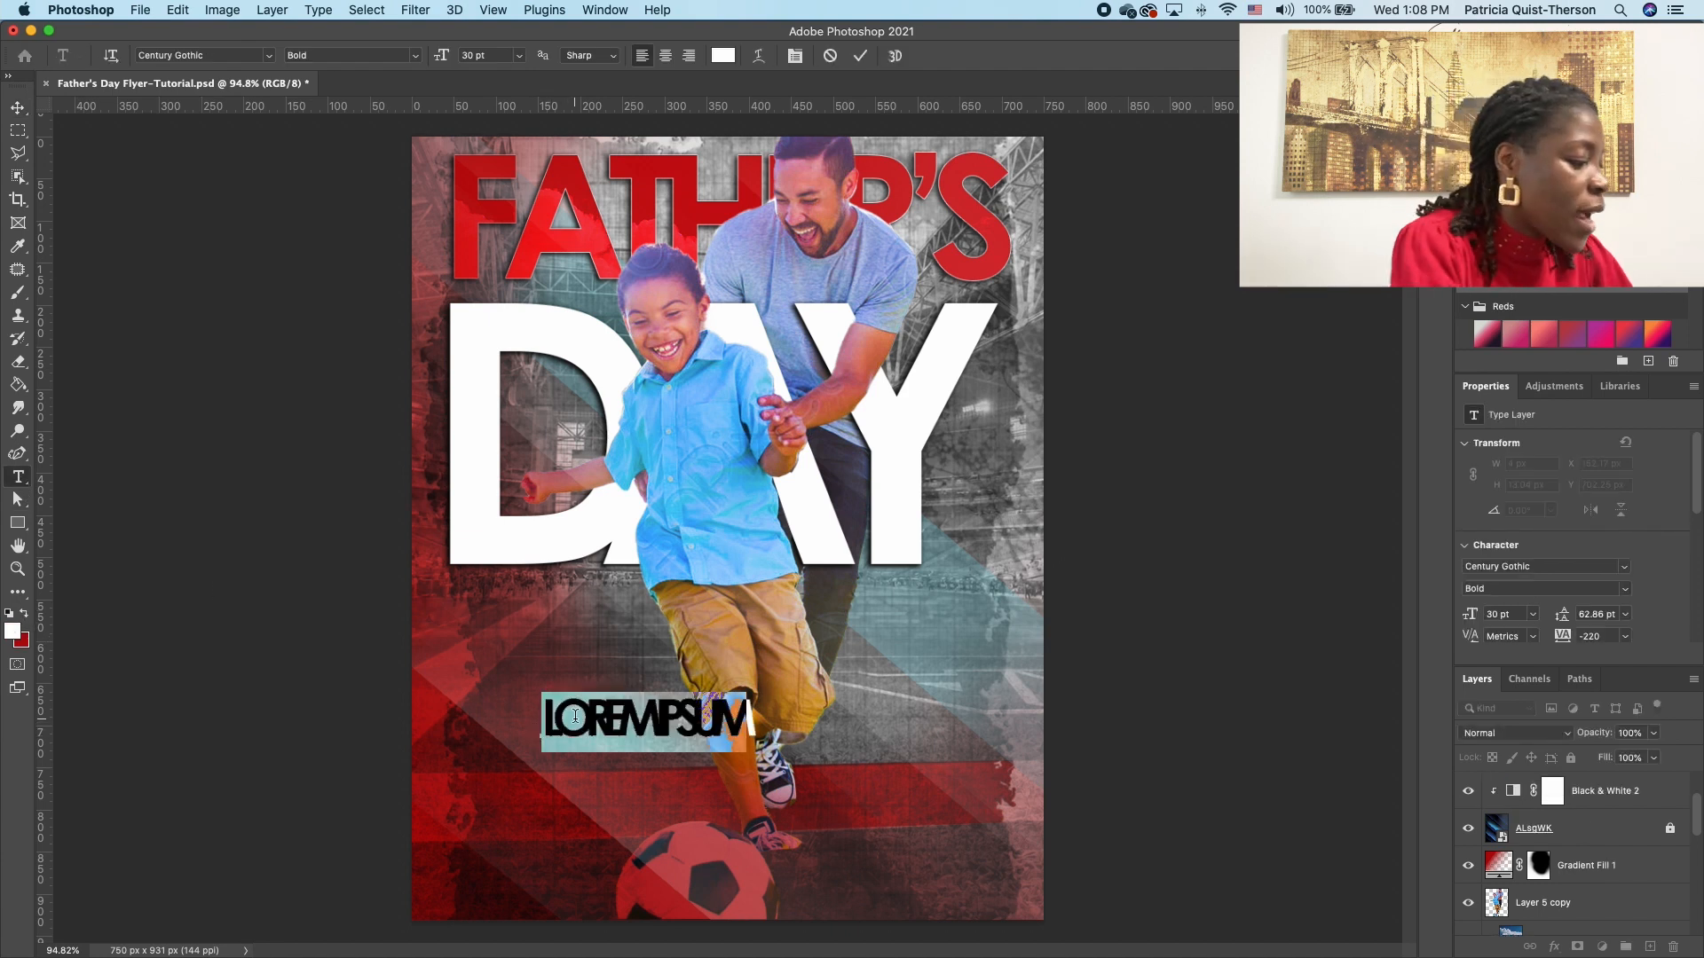
text(20 )
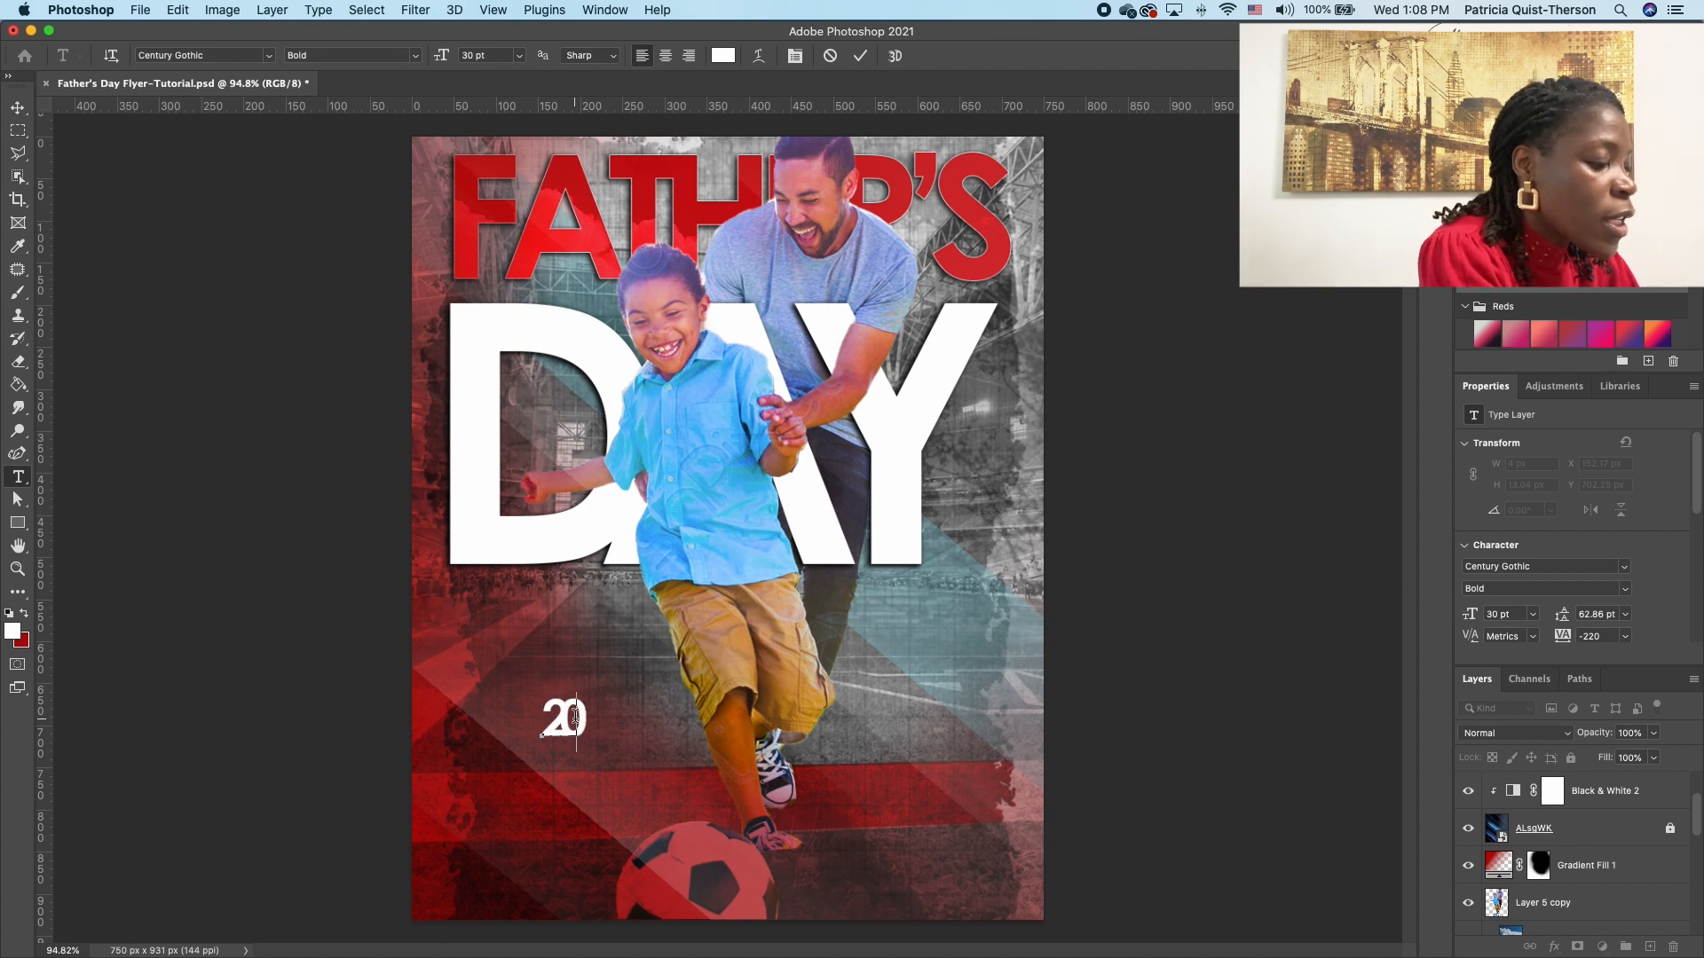
text(J)
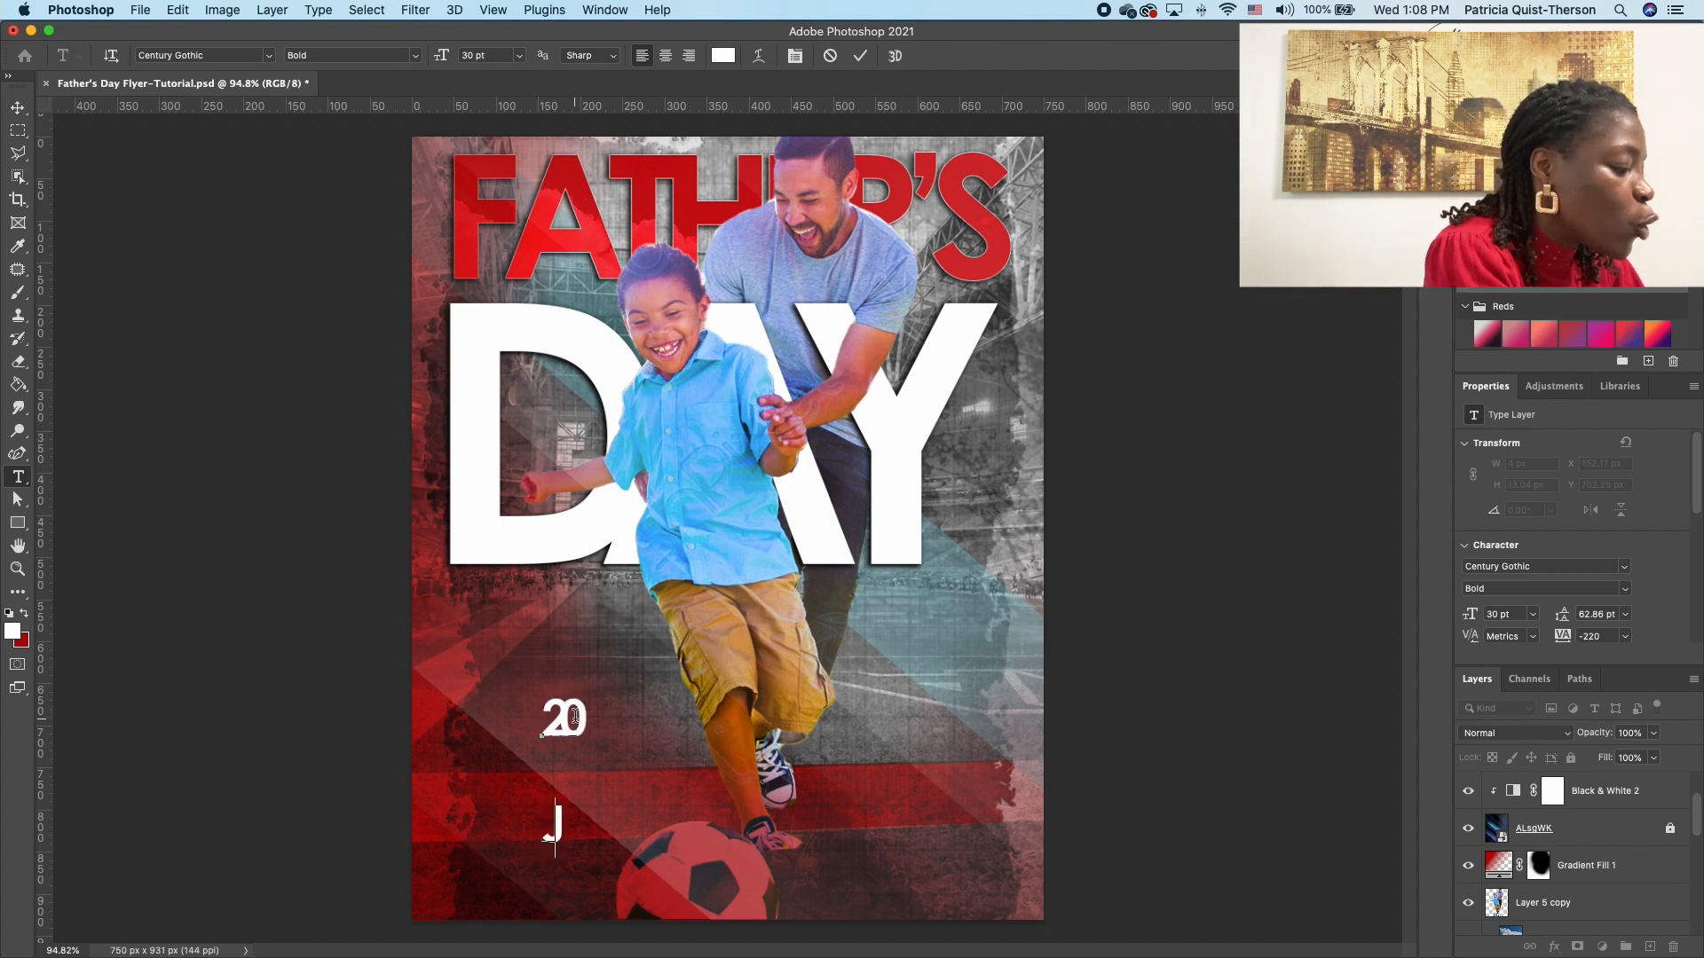
text(UNE)
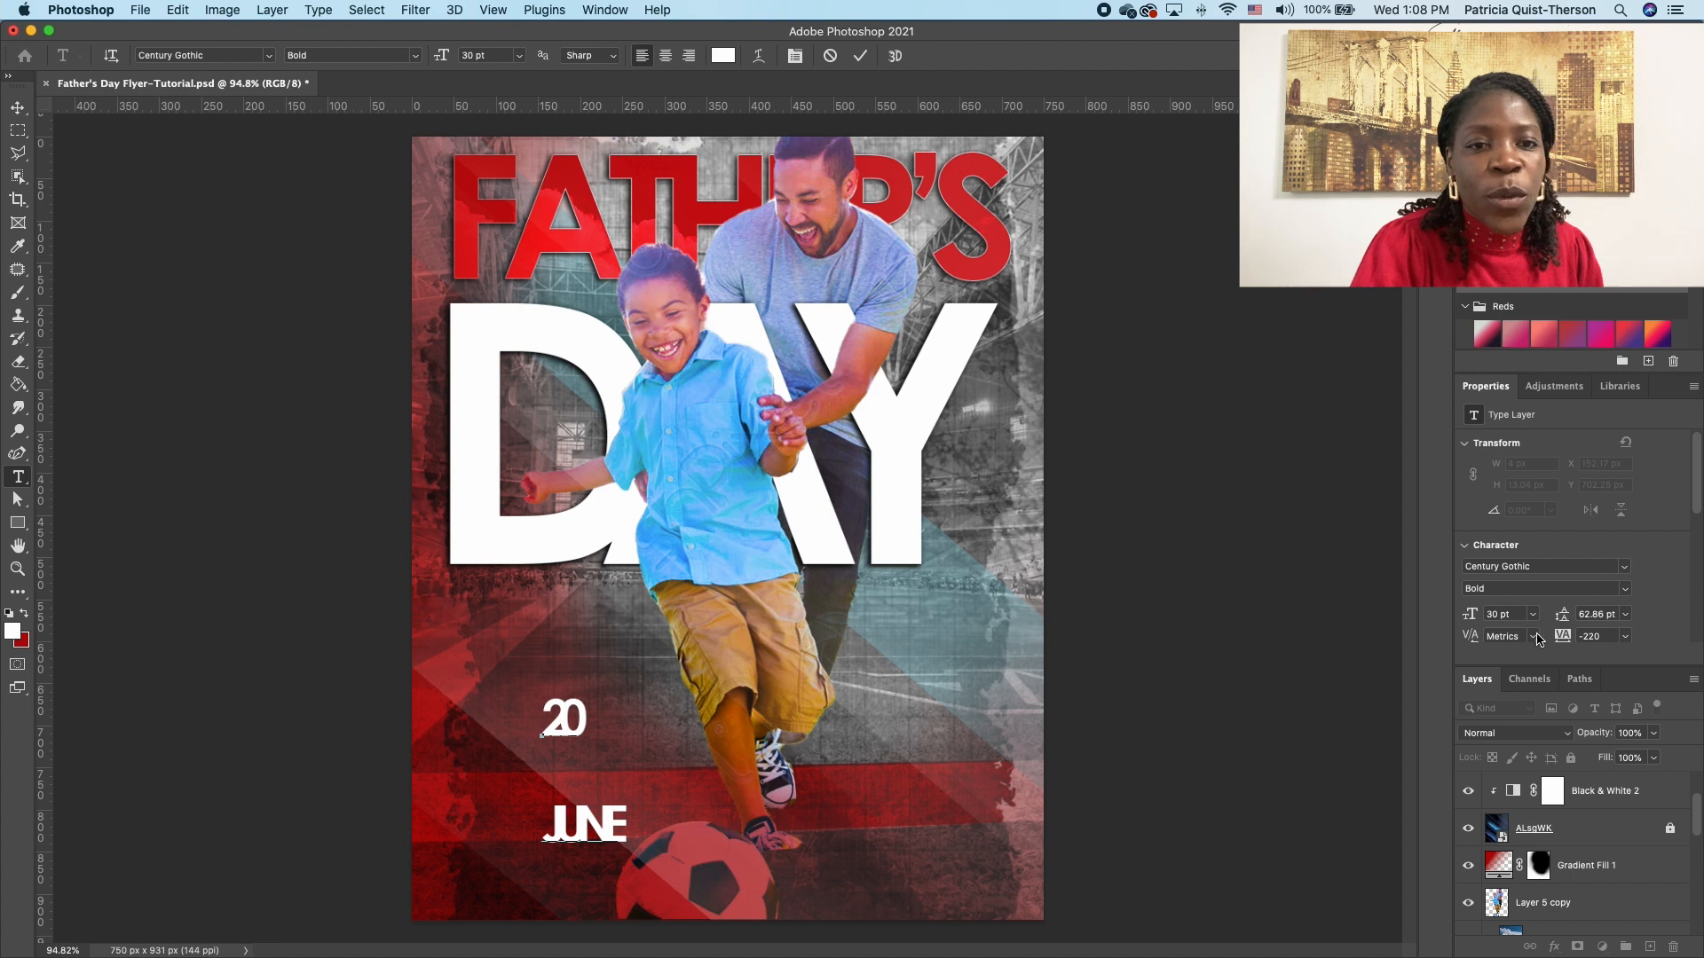
click(18, 108)
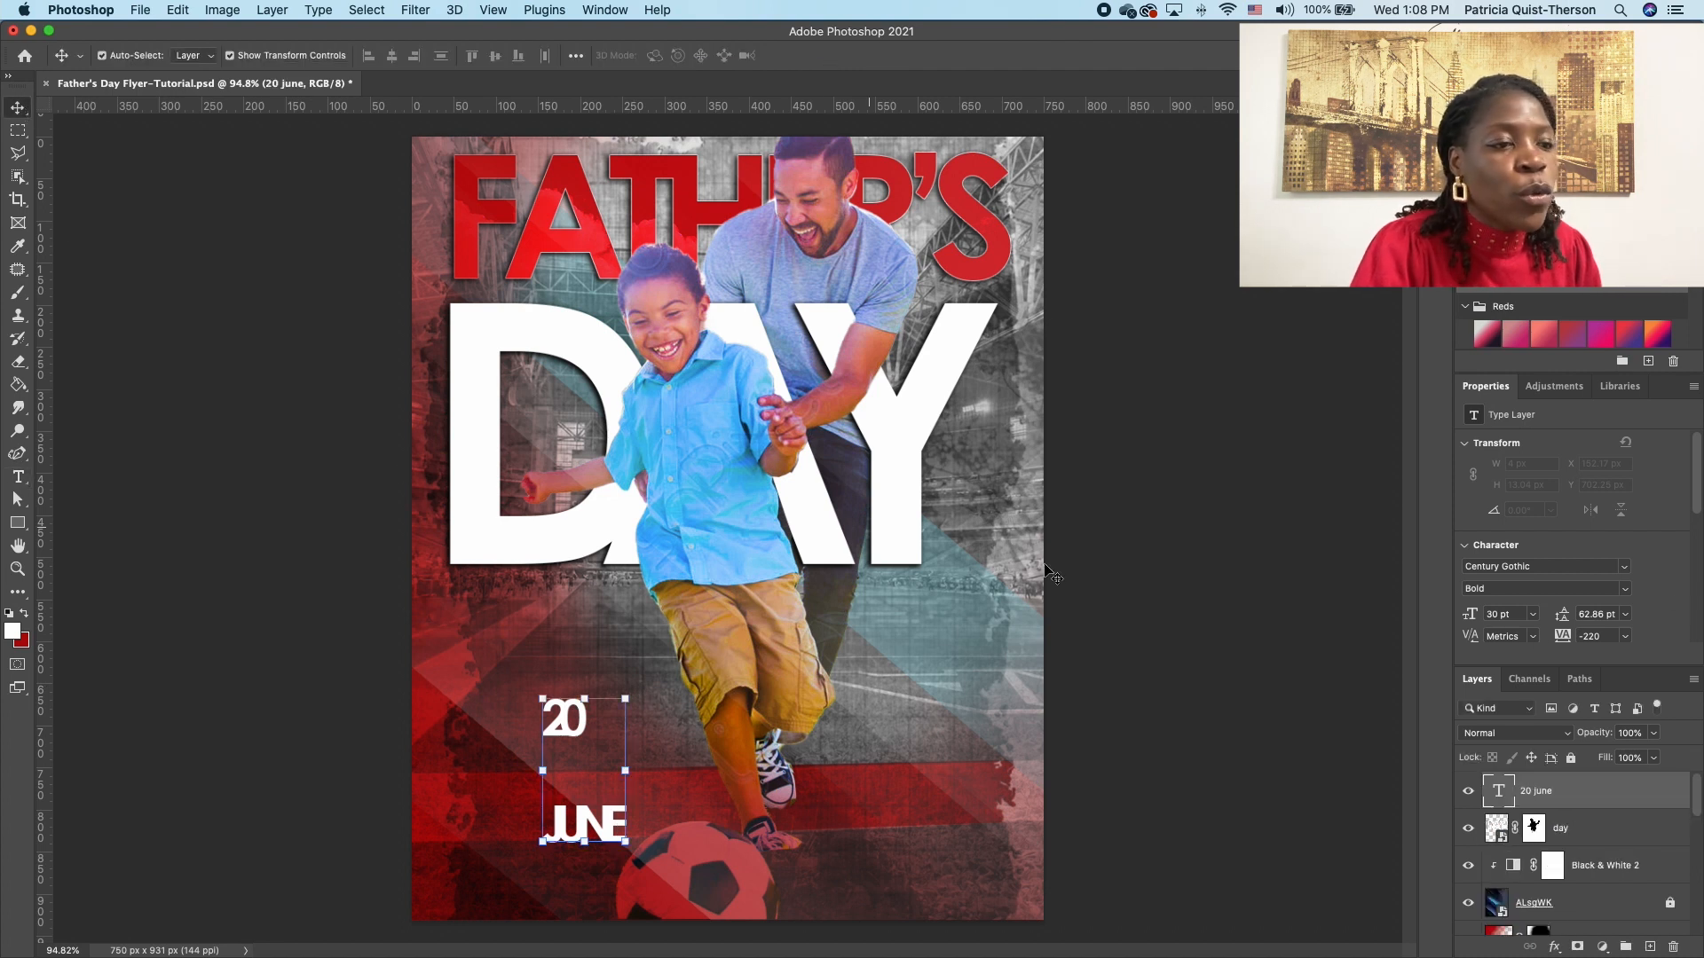
Step: Set the date text's tracking to -100 and leading to 27 pt, and enlarge the 20 to 64 pt
drag(1698, 495, 1697, 515)
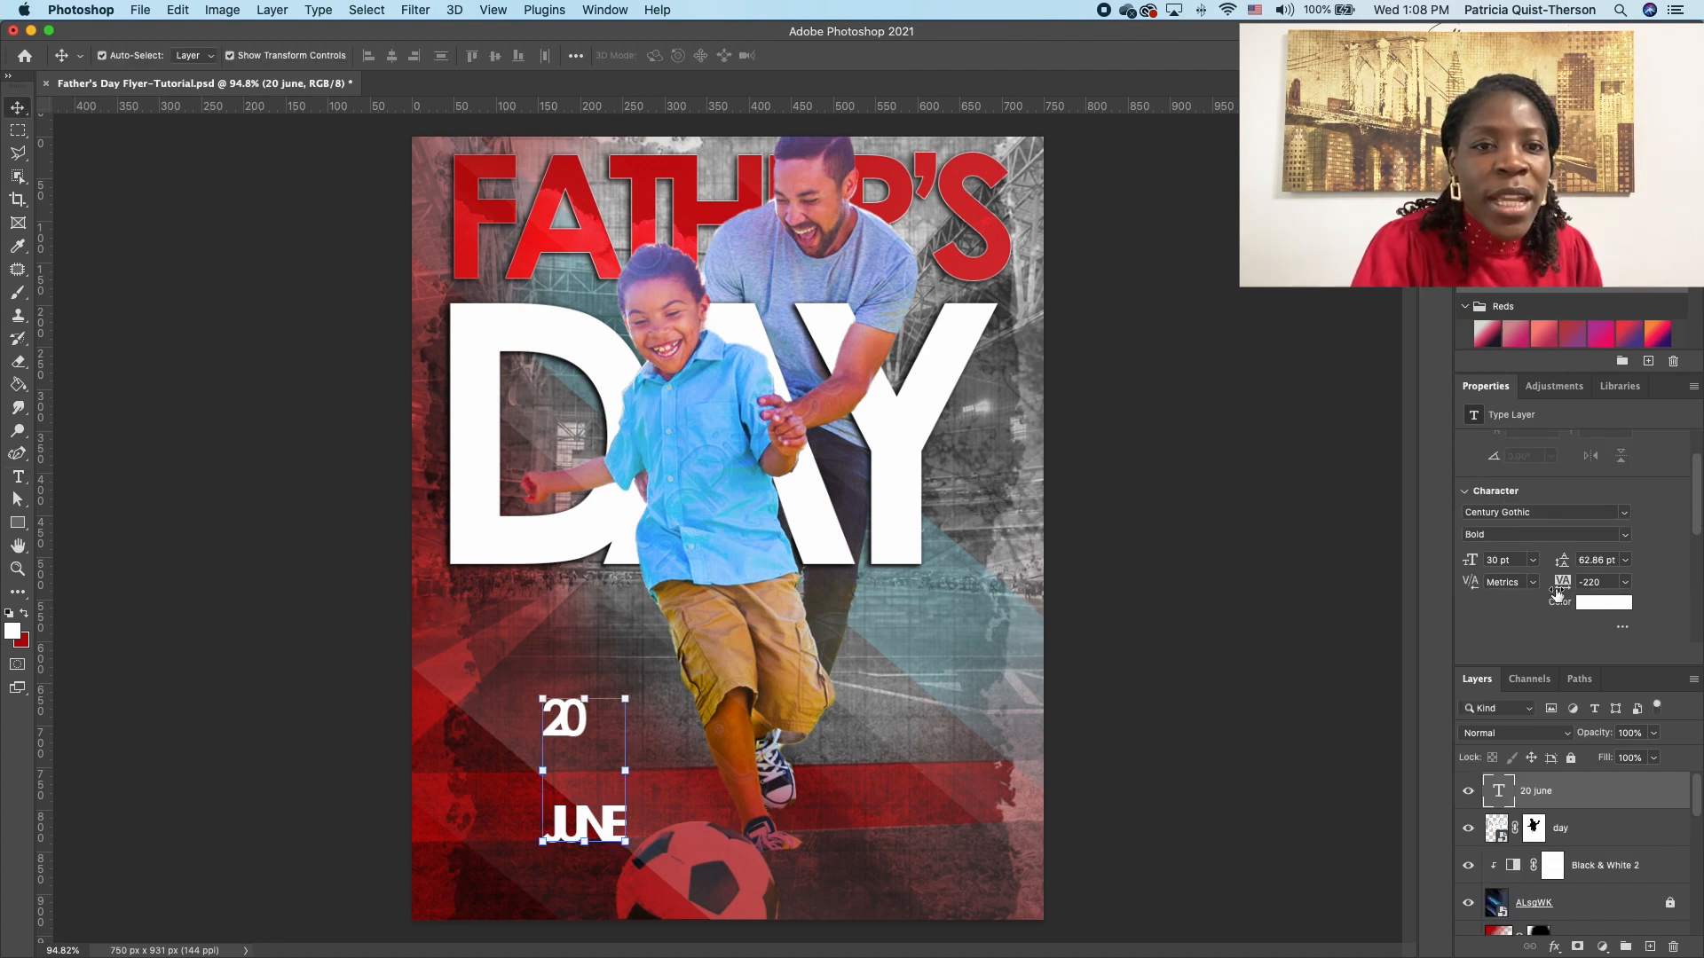
drag(1564, 588, 1536, 582)
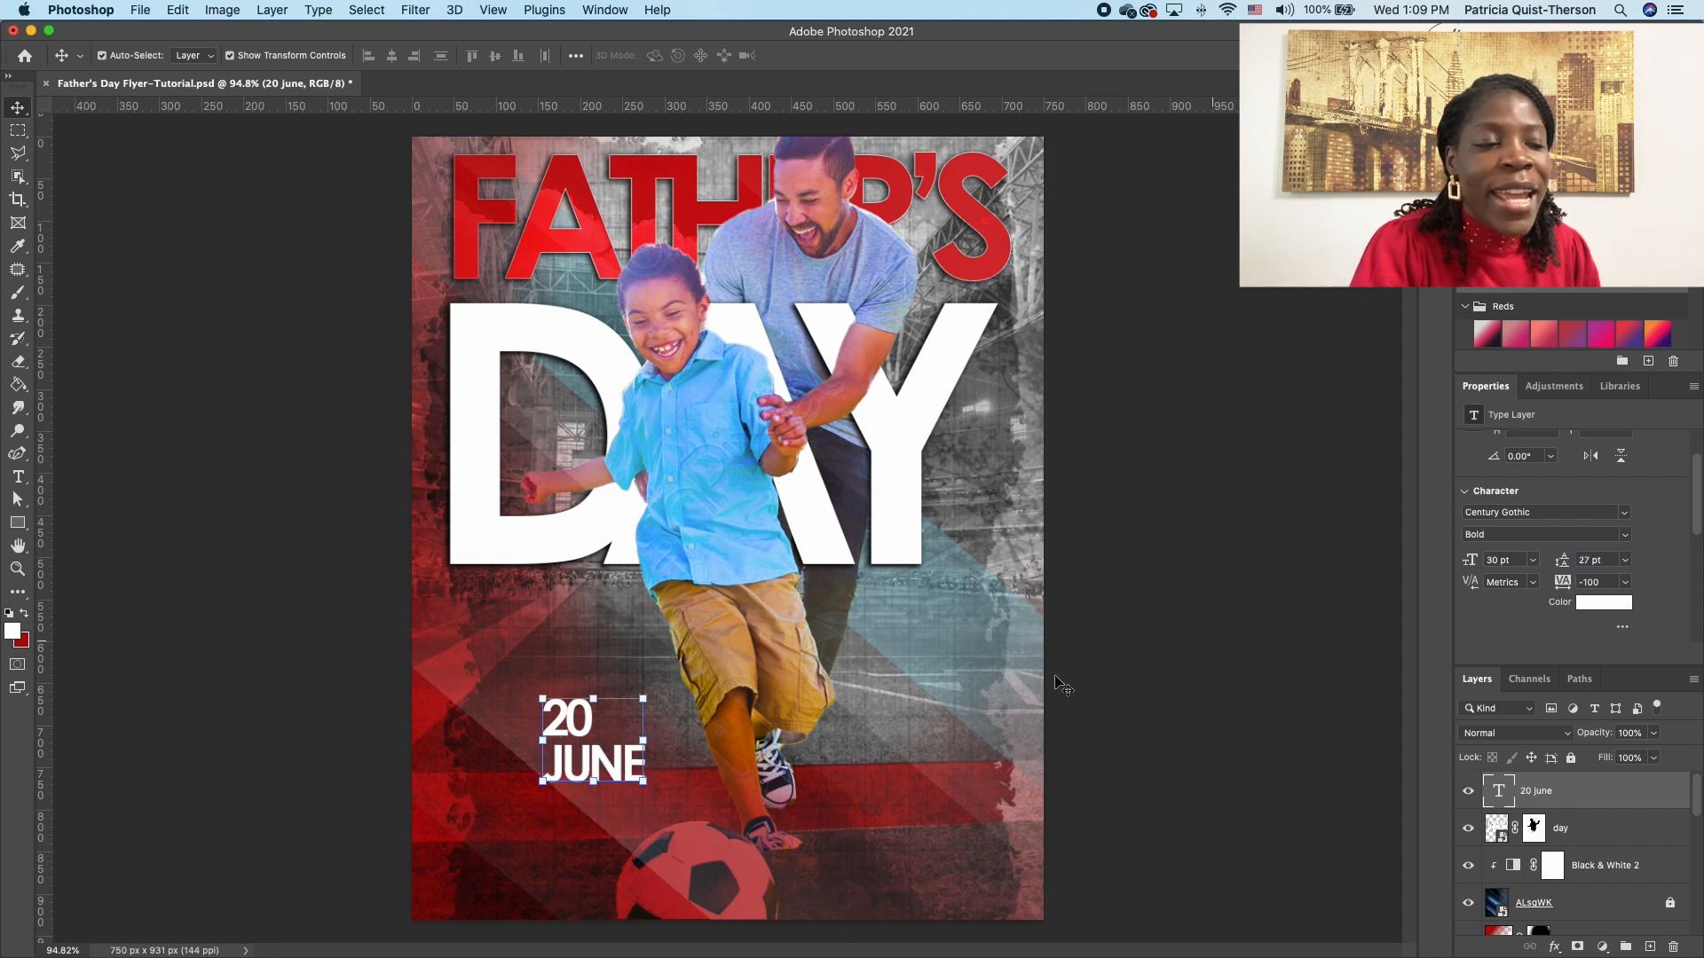
double_click(543, 719)
drag(589, 713, 541, 715)
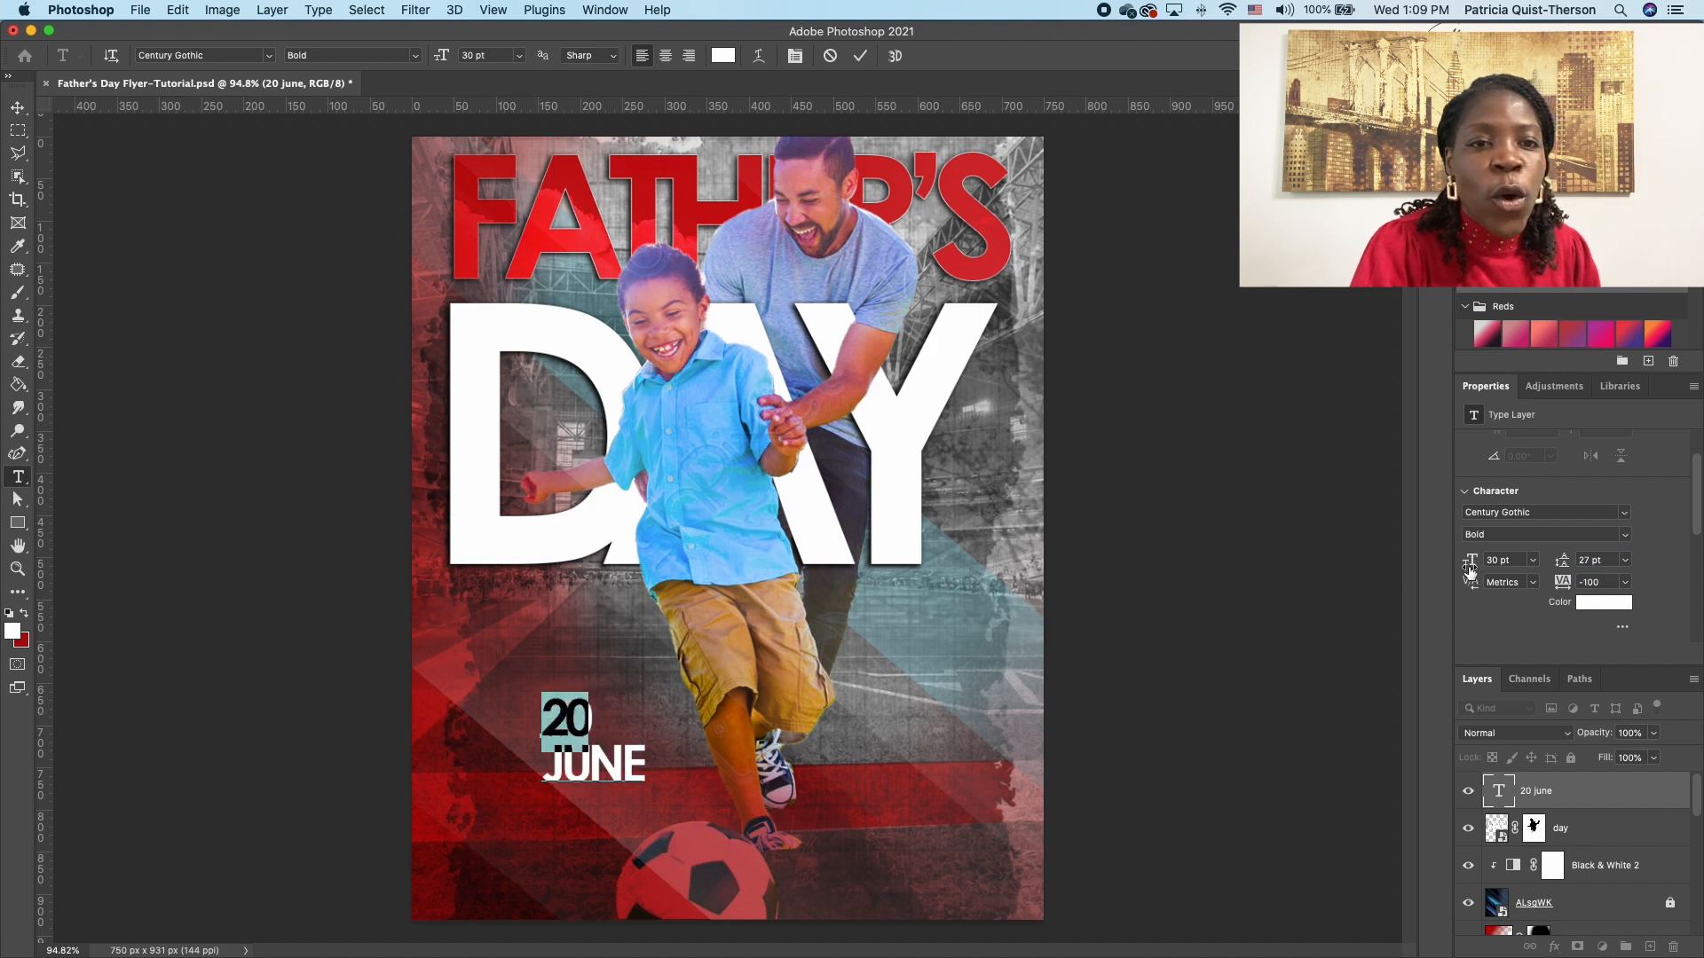
drag(1471, 573, 1498, 564)
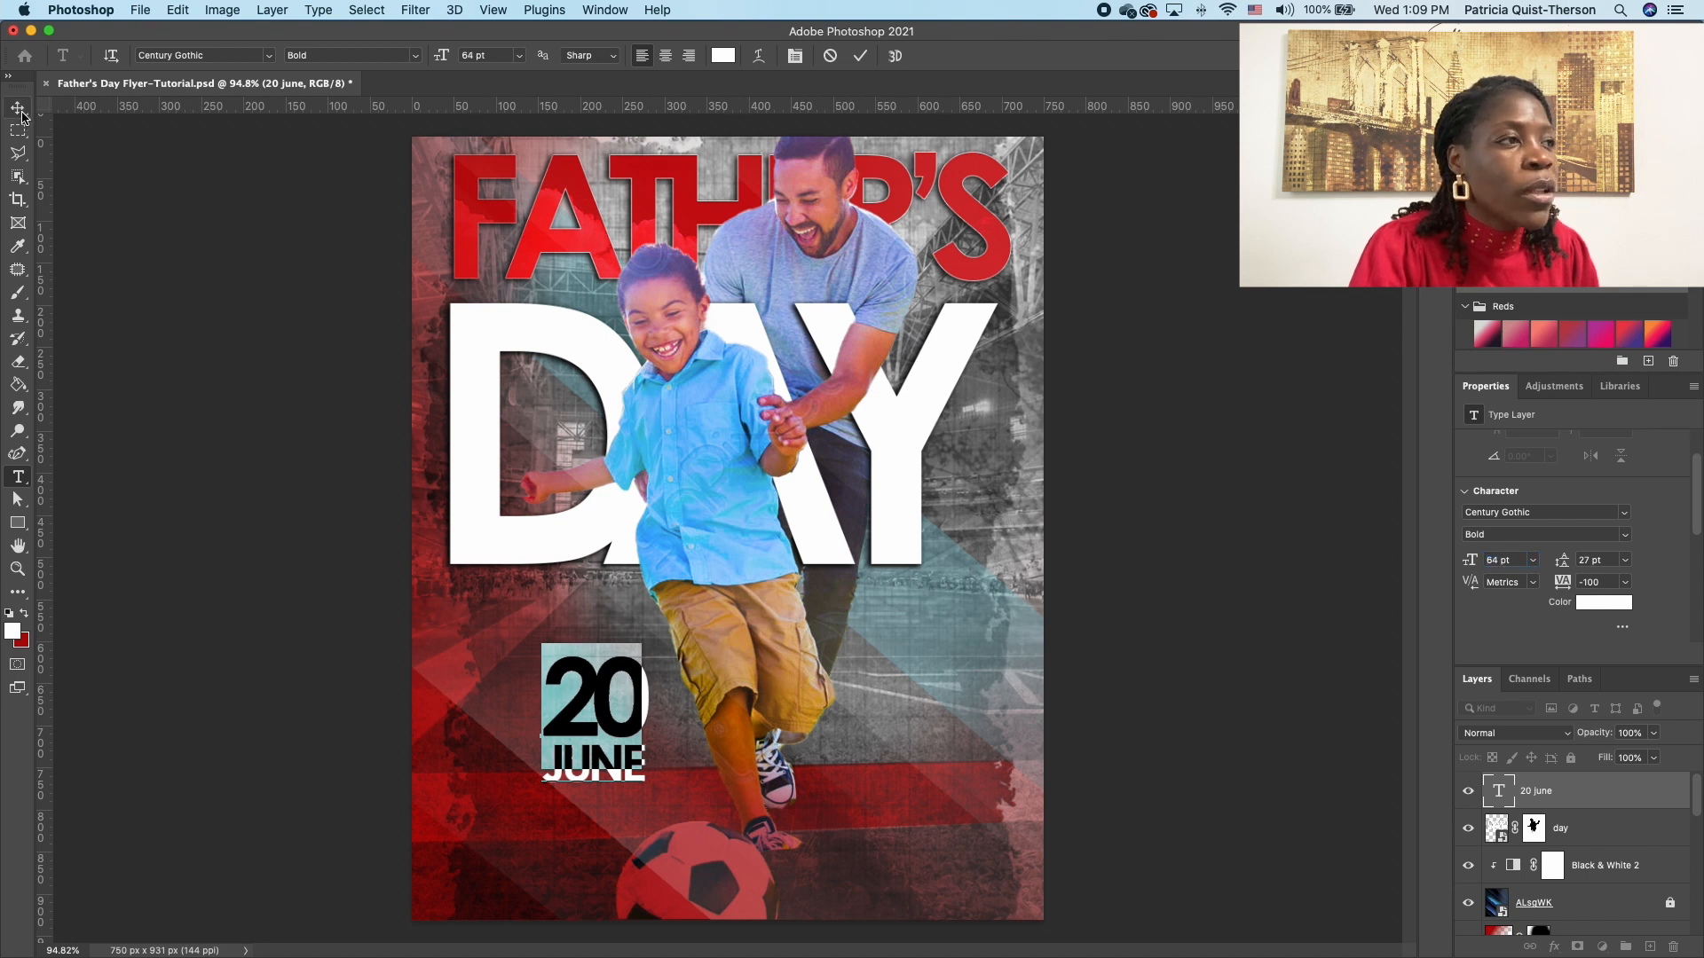
Step: Move the date text to the lower right of the Y in DAY and scale it down to about 95 px wide
click(18, 107)
drag(618, 713, 994, 504)
mouse_move(1037, 433)
mouse_down()
mouse_move(1042, 417)
mouse_move(1009, 441)
mouse_up()
drag(984, 498, 988, 512)
key(Return)
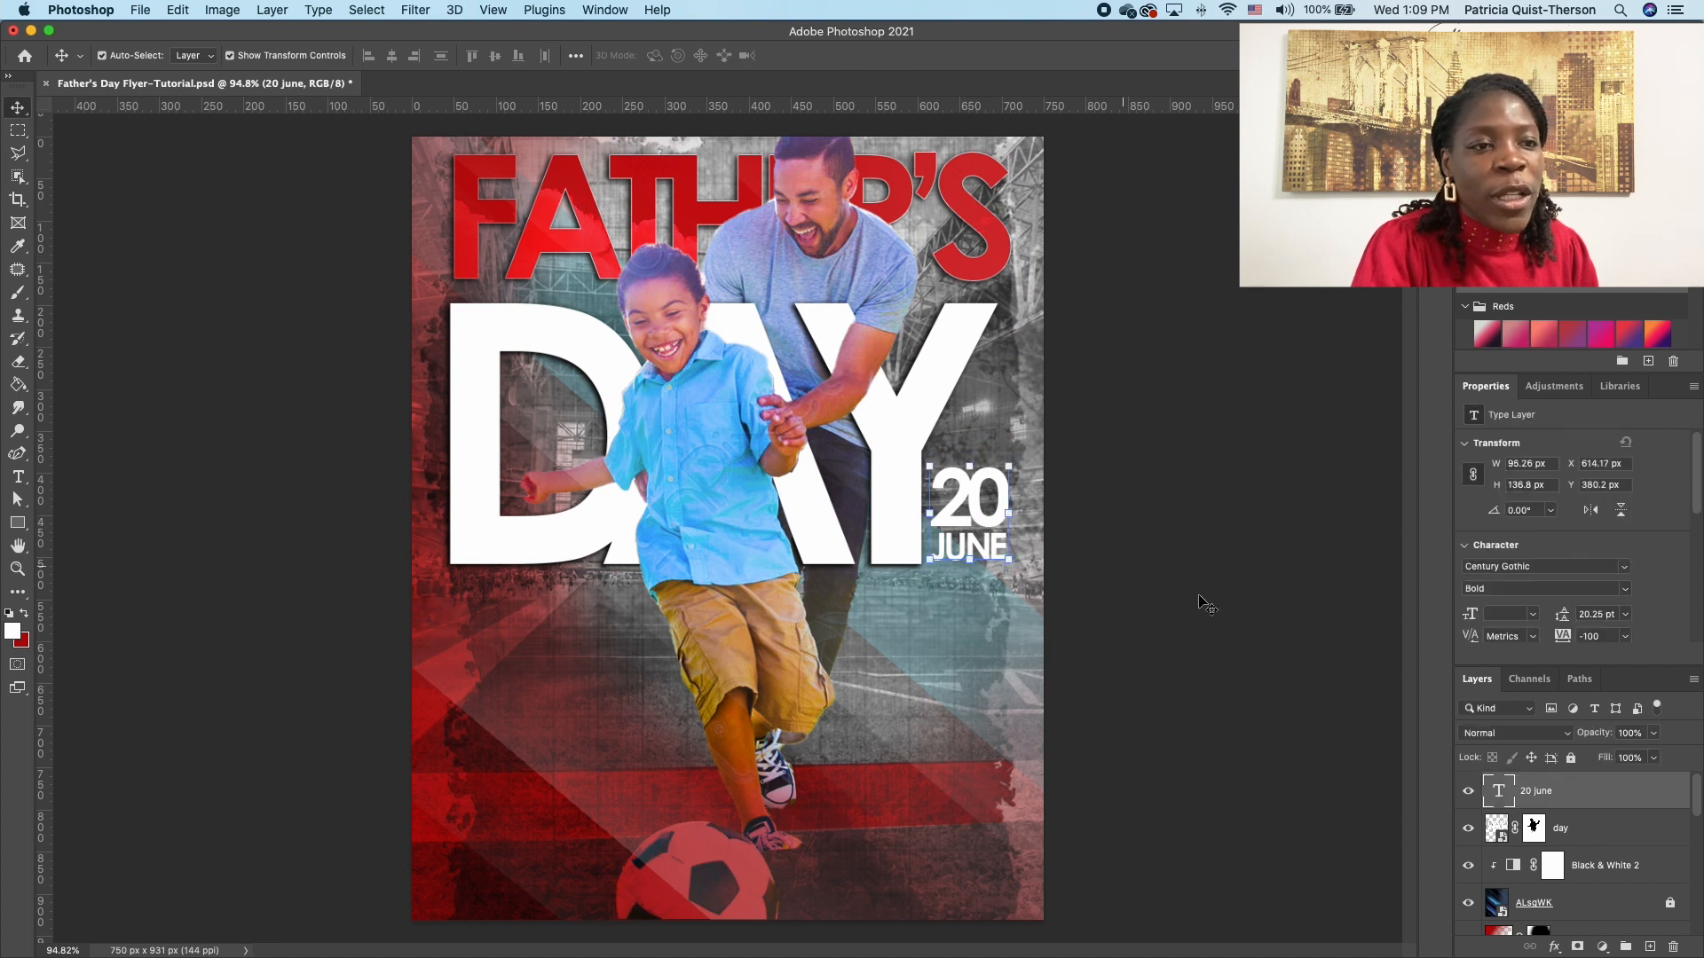
Step: Apply a drop shadow to the 20 june text layer and deselect it
double_click(1679, 797)
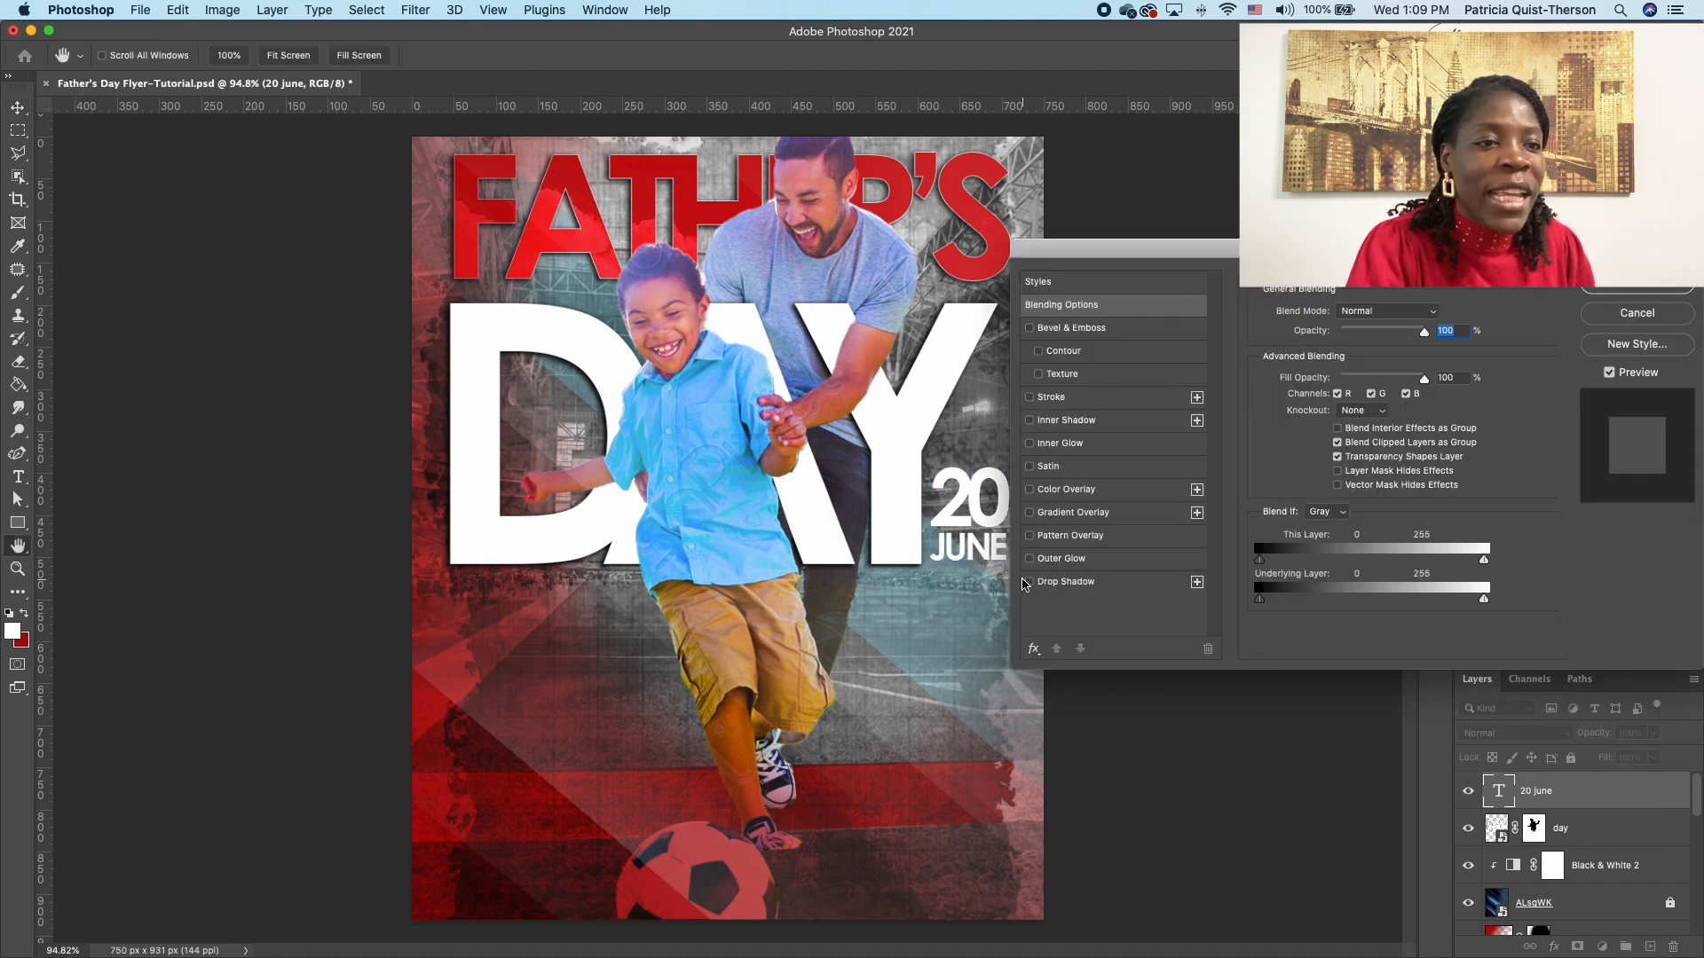
click(1030, 583)
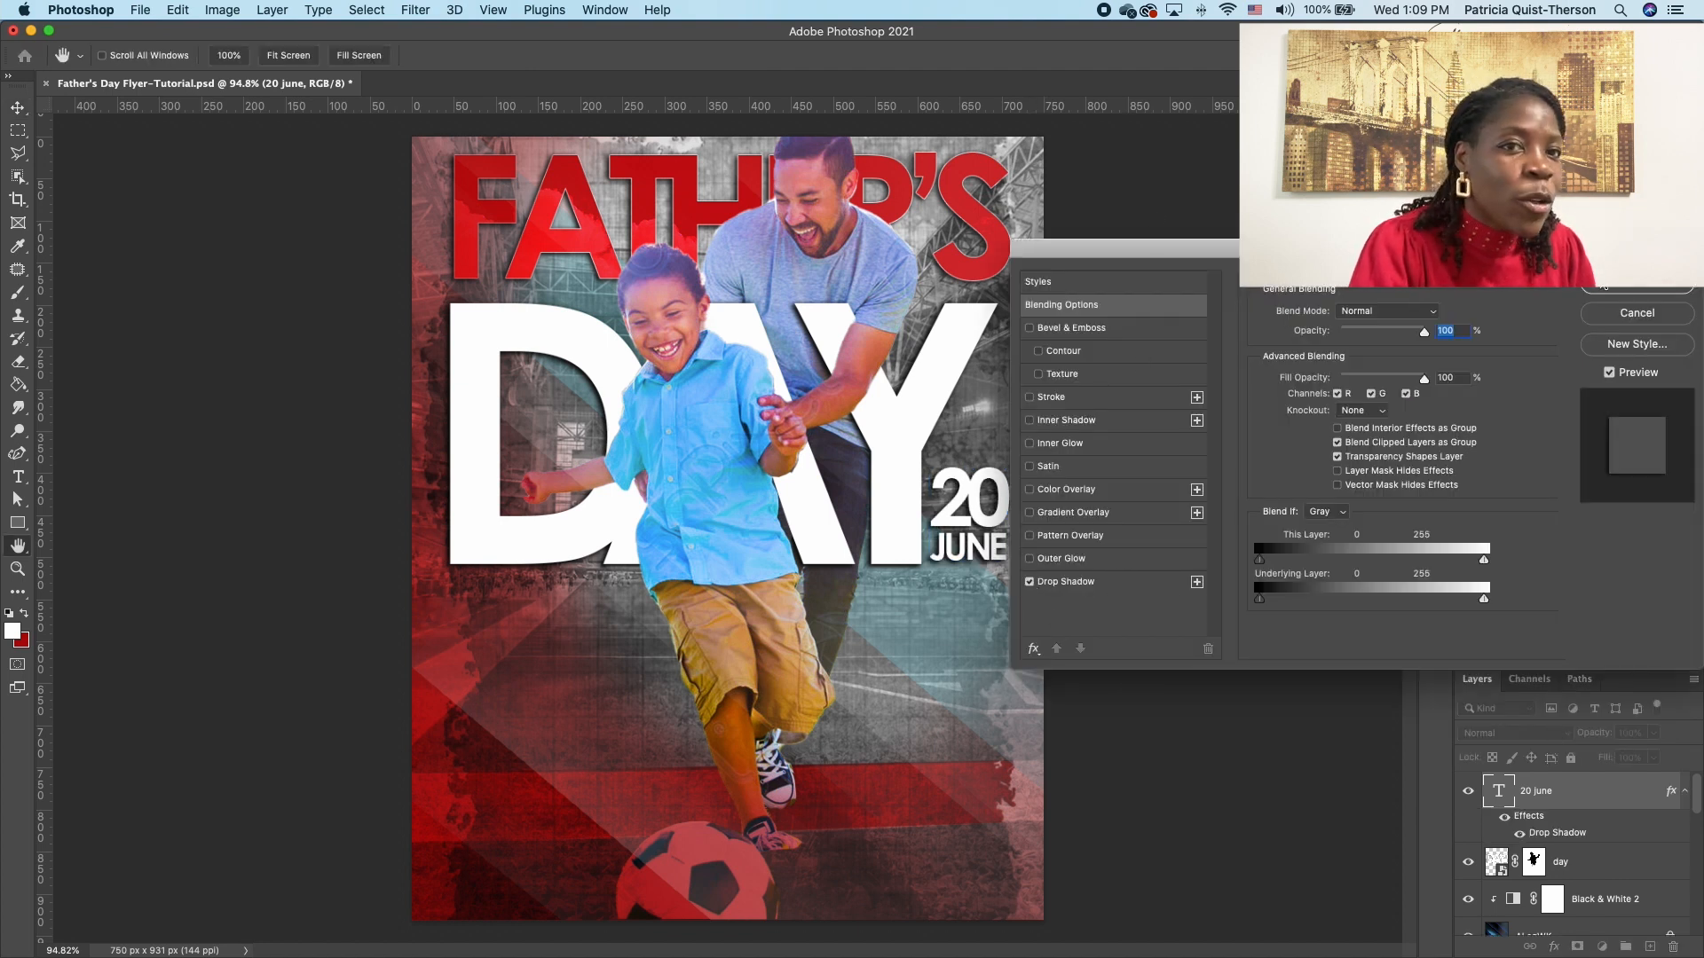
click(1605, 282)
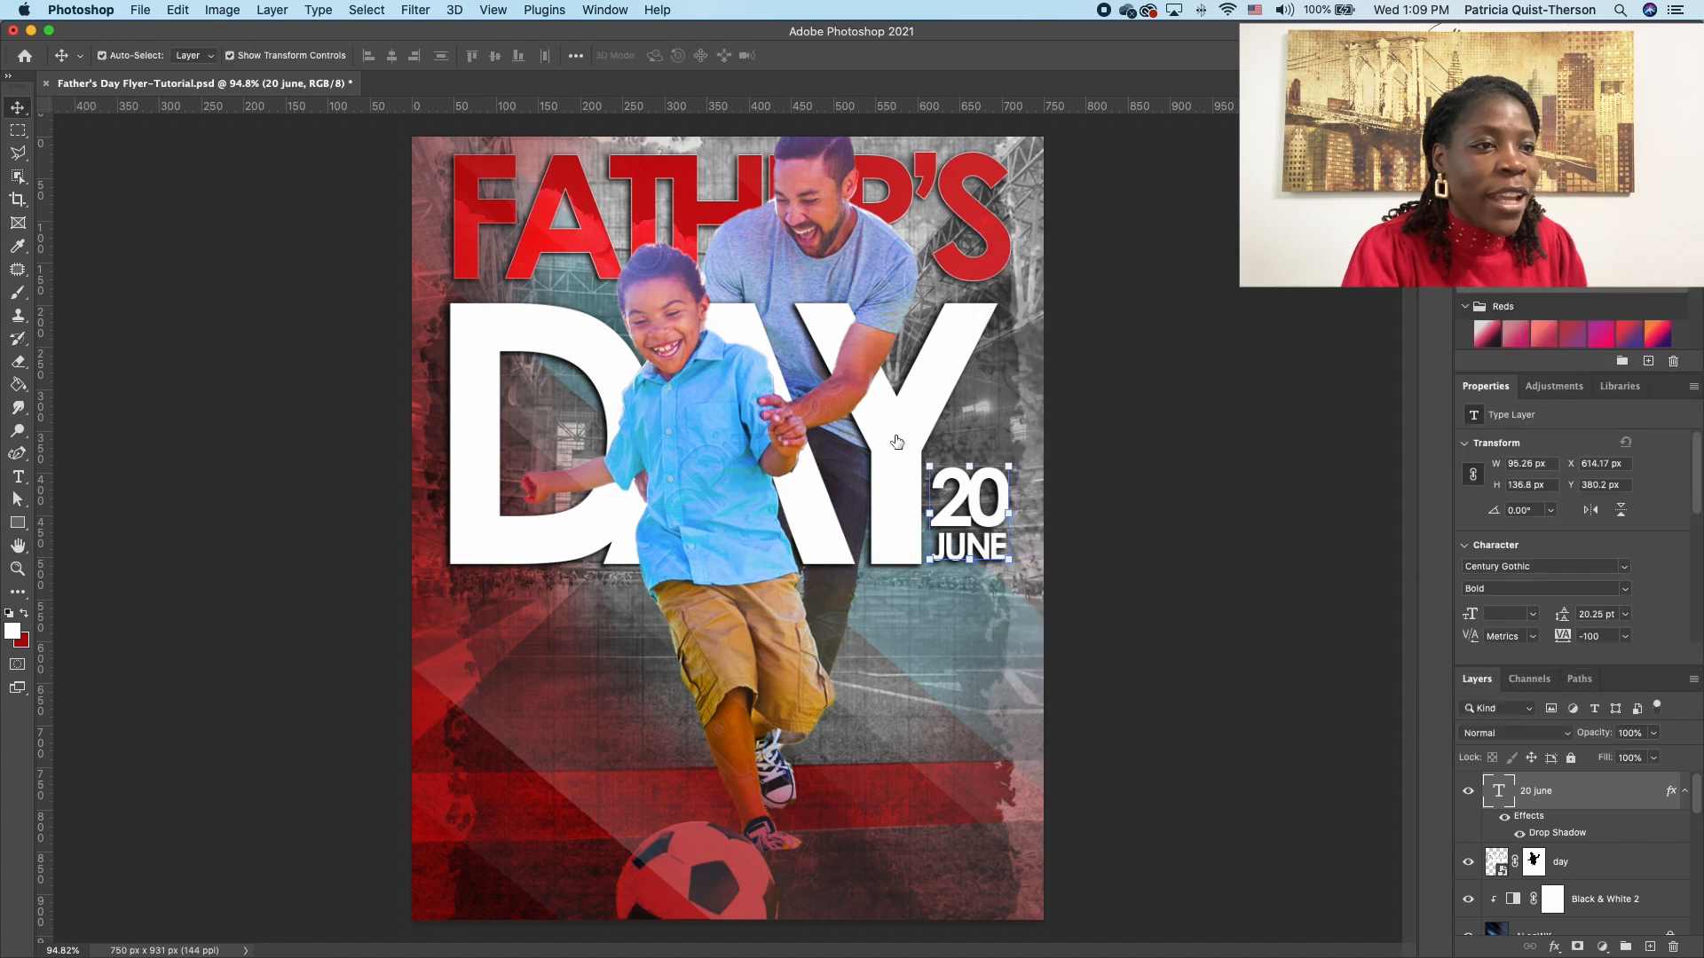
click(1212, 575)
Step: Add a new text layer reading GAME in 64 pt Century Gothic Bold across the boy's lower legs
click(18, 476)
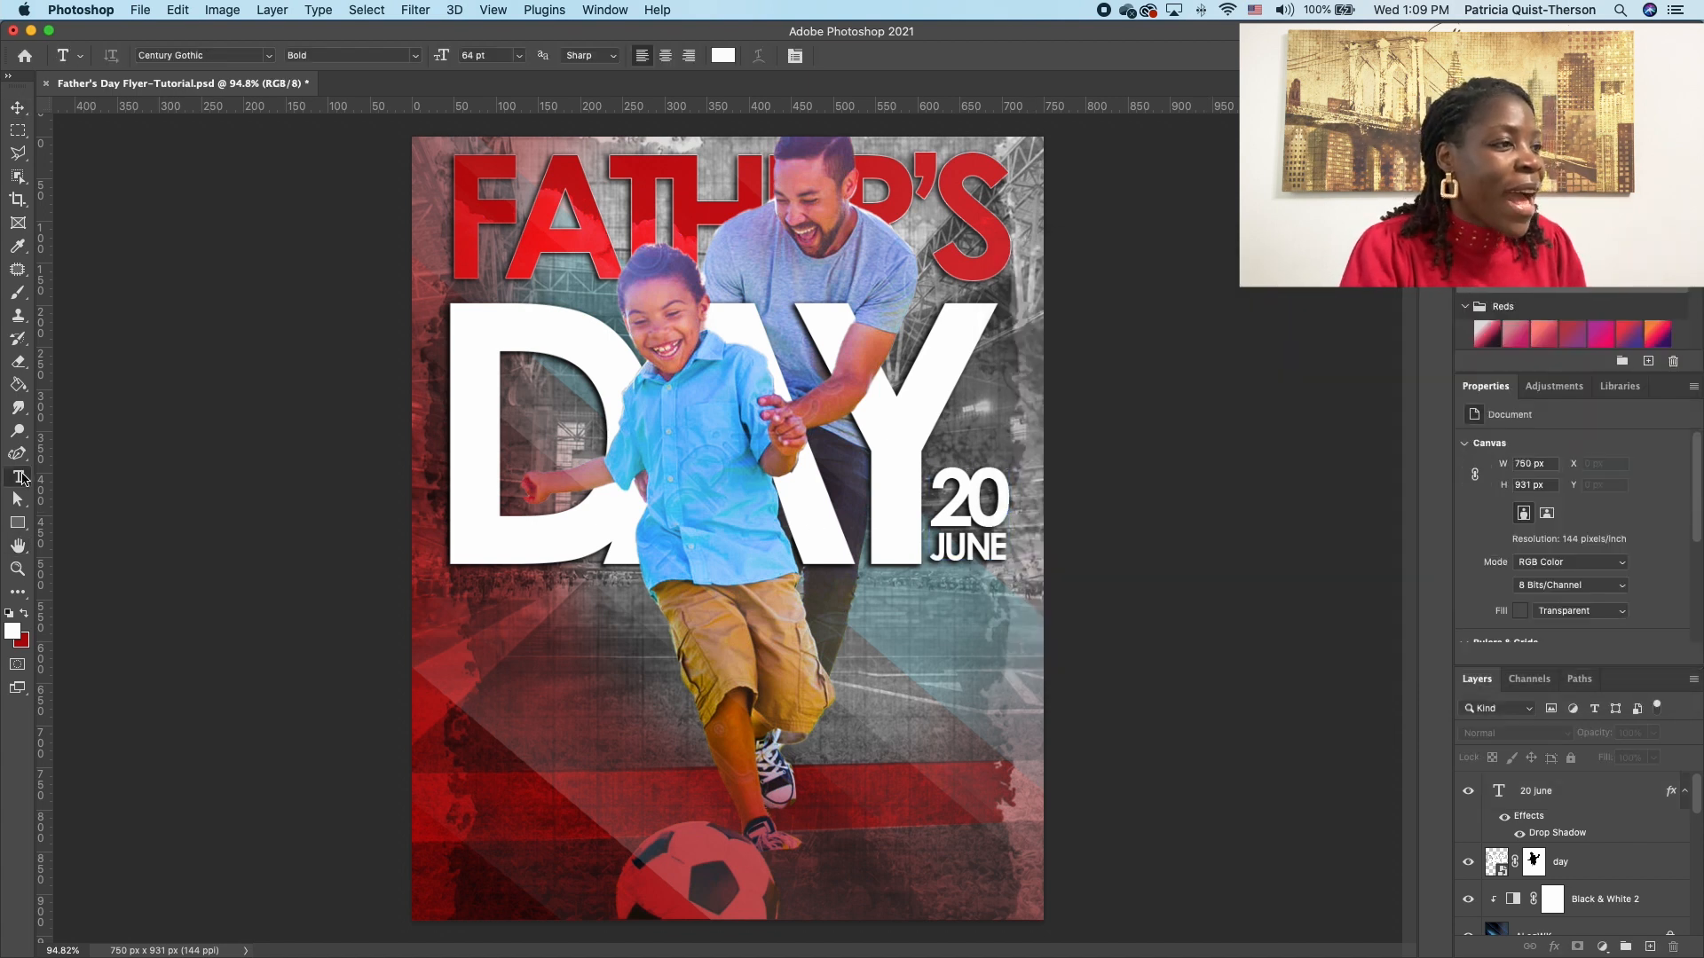
click(502, 778)
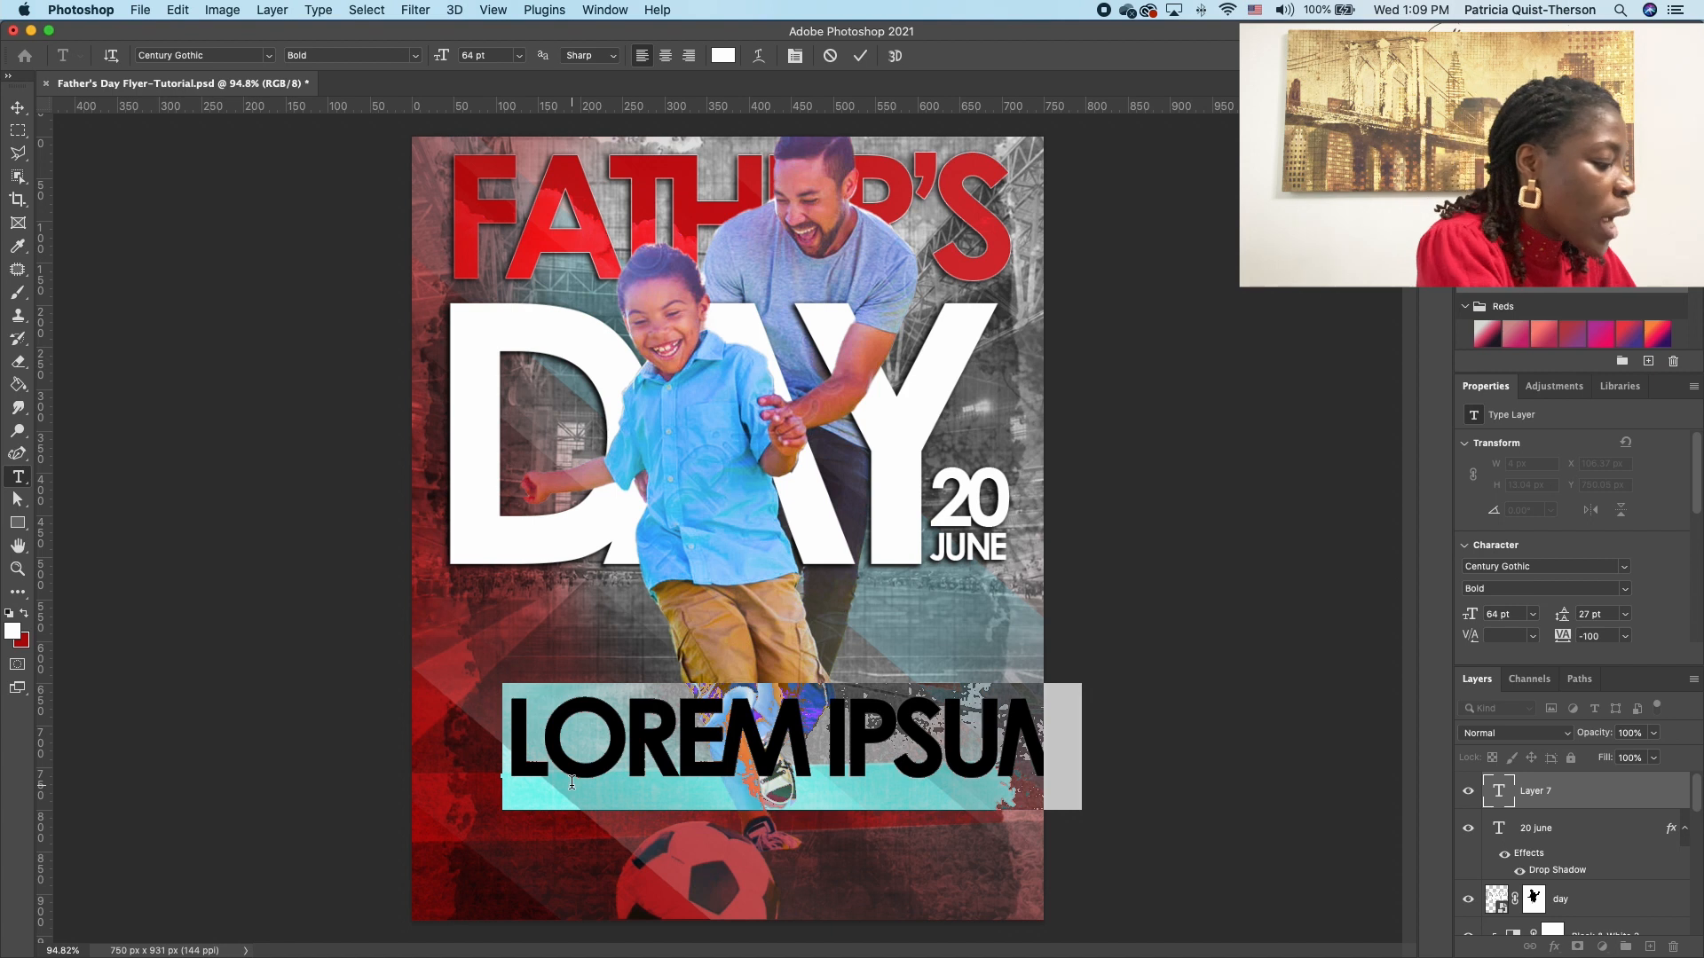
text(GAME)
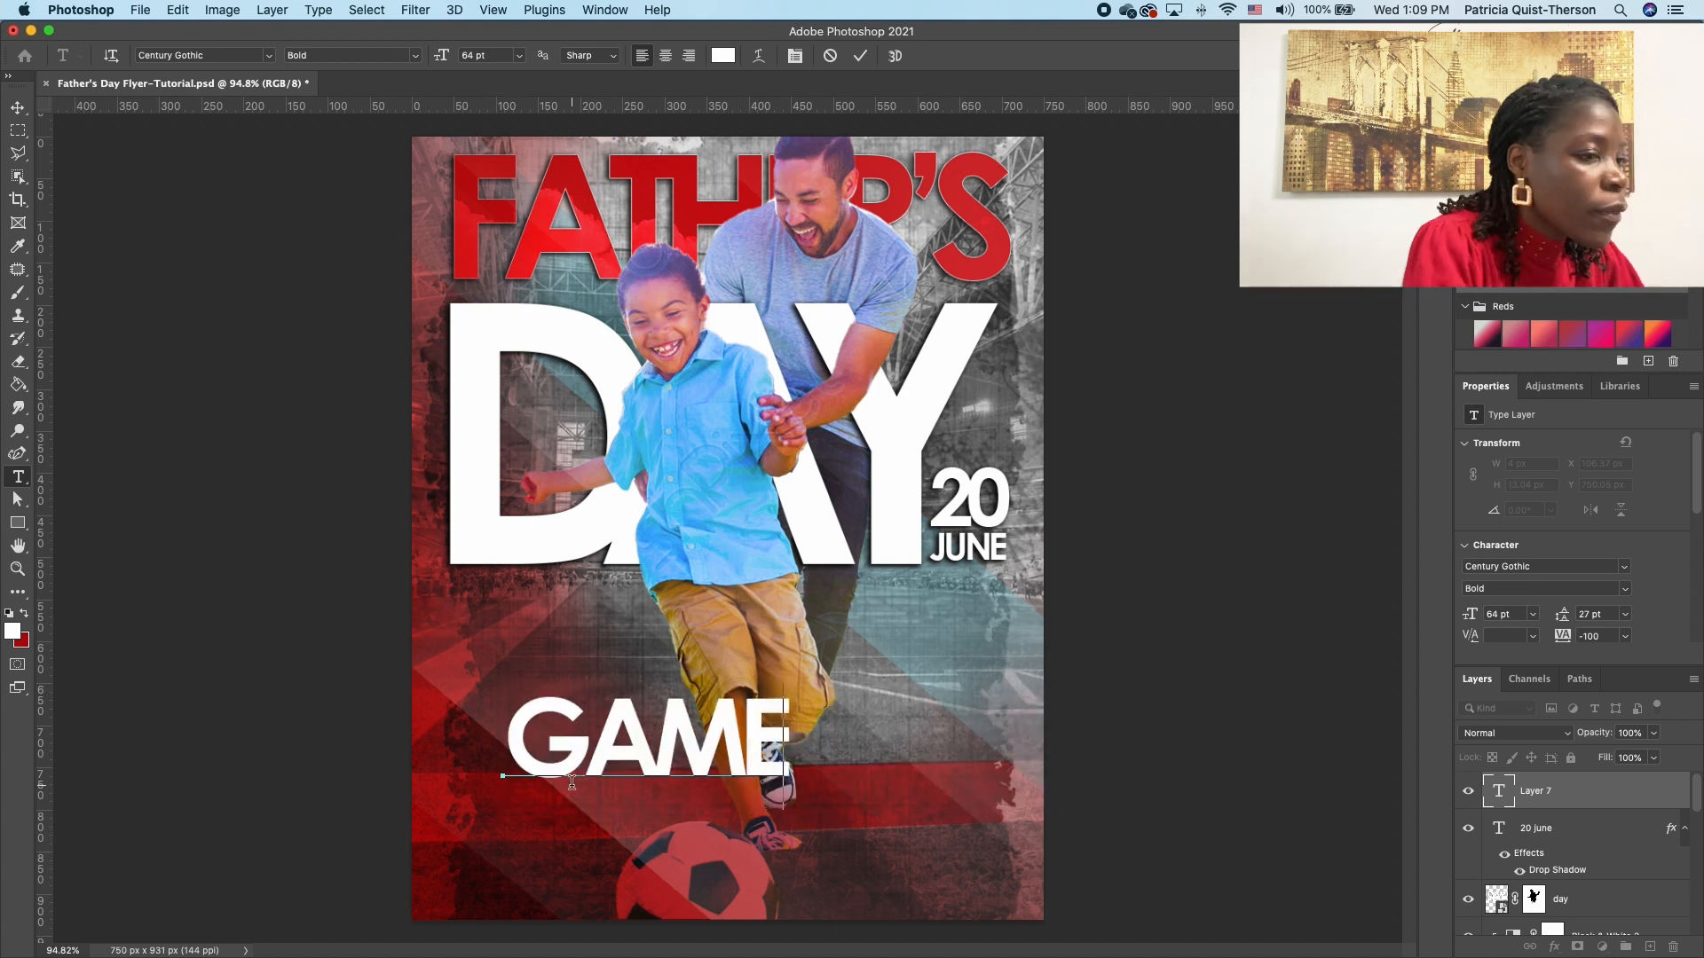
Step: Change the GAME text's font to Amalfi Coast and turn off all caps for the letters after the G
drag(784, 763, 425, 707)
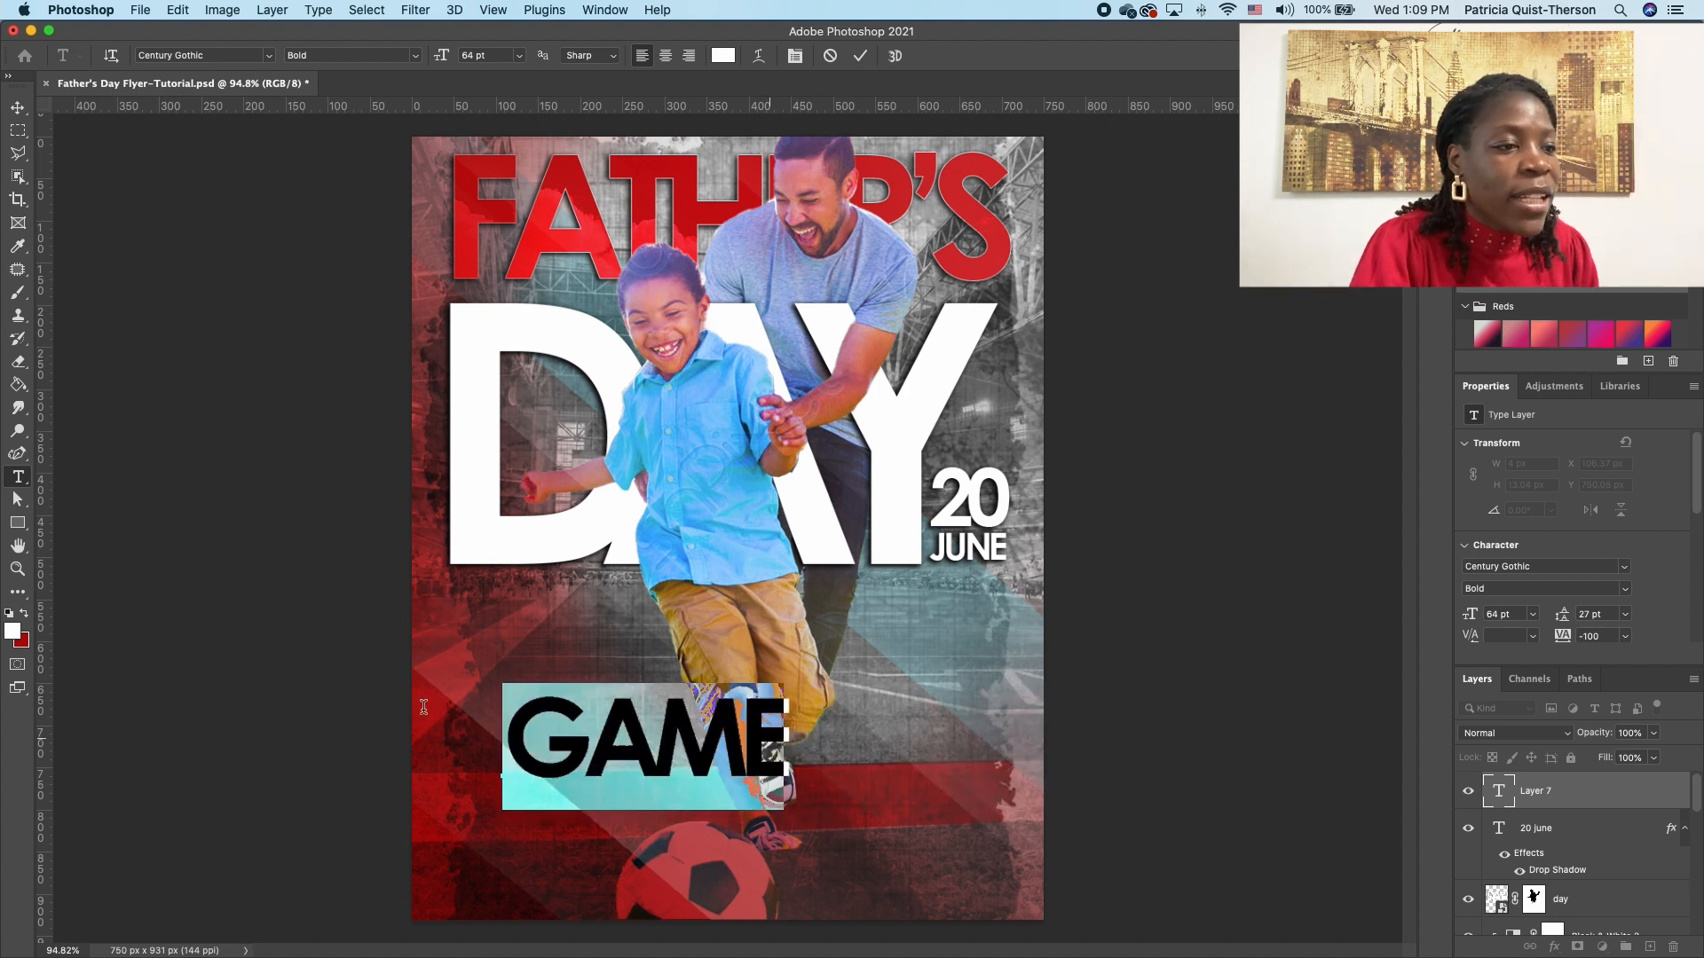
click(270, 56)
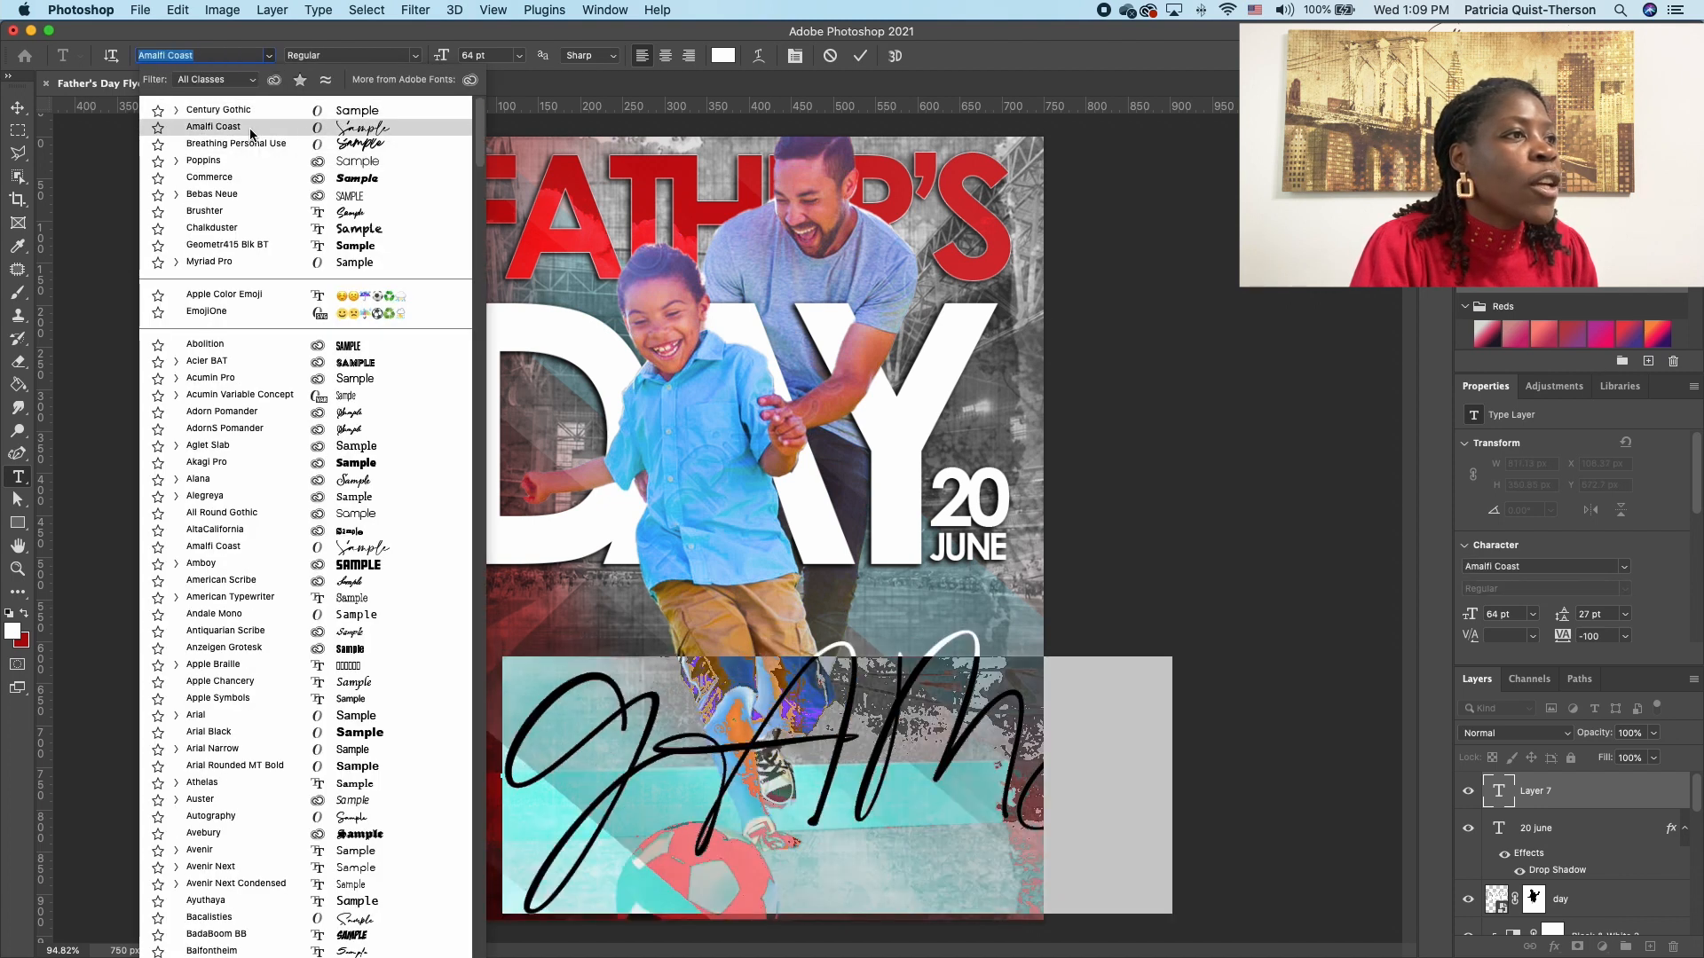
click(251, 129)
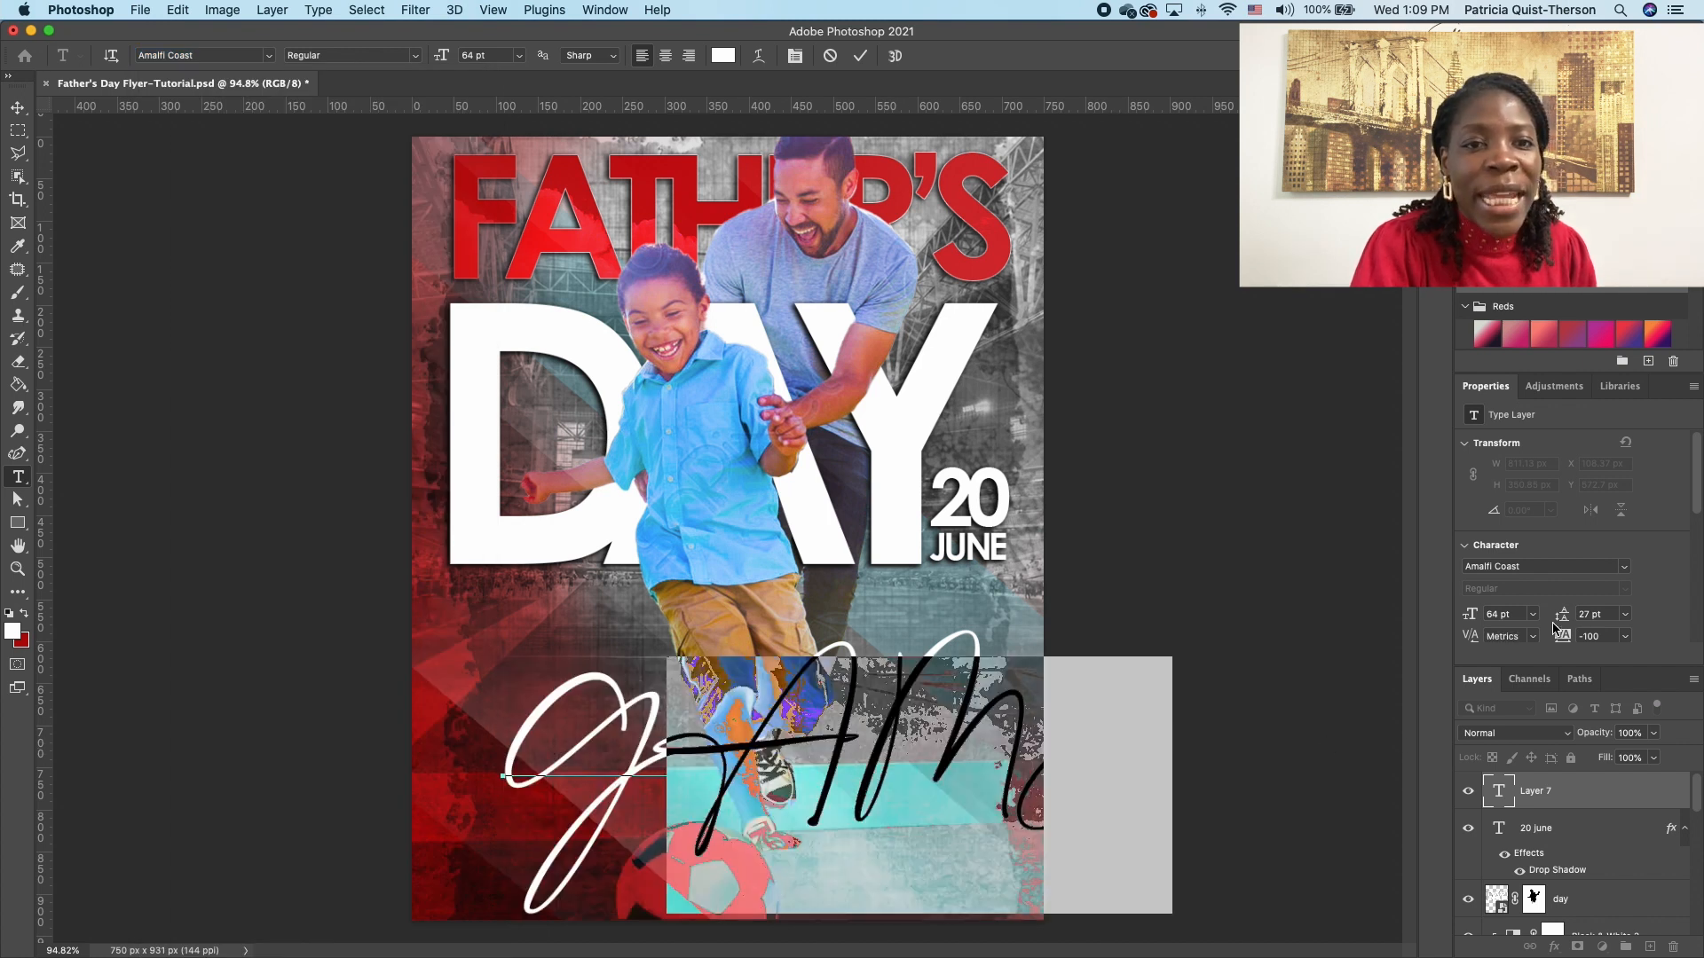
scroll(1562, 559, down, 3)
scroll(1511, 495, down, 3)
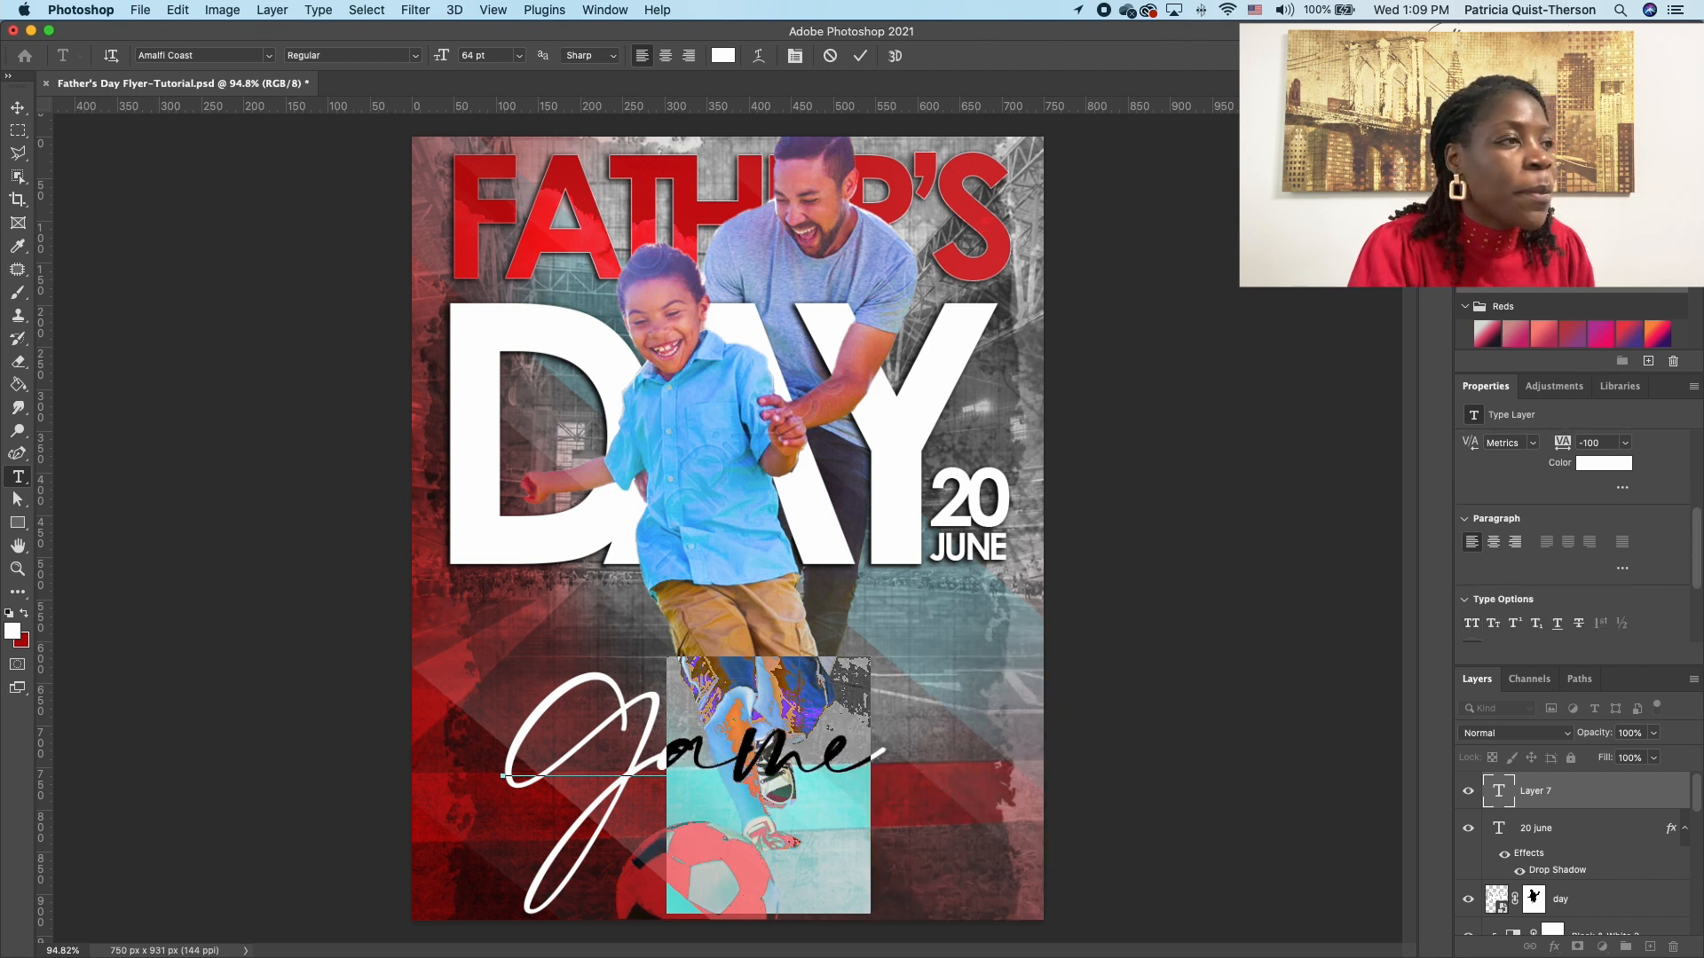
click(18, 108)
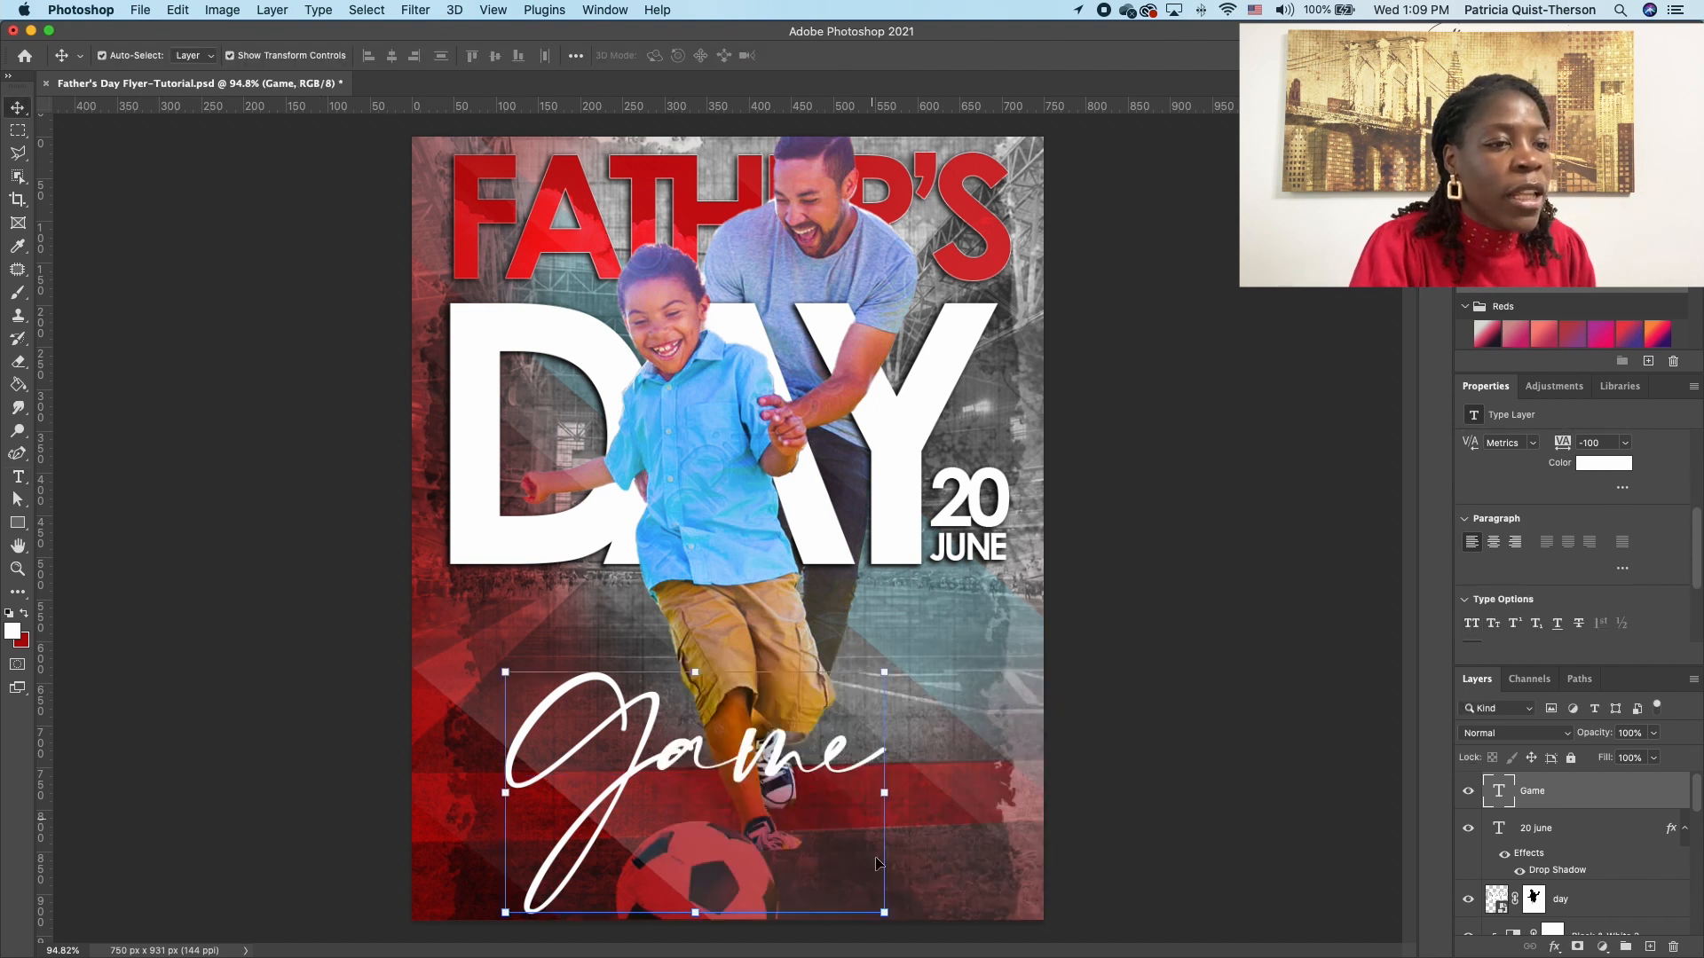
Step: Scale the Game text to about 54% and place it just below the D of DAY
drag(884, 913, 690, 783)
drag(621, 706, 560, 614)
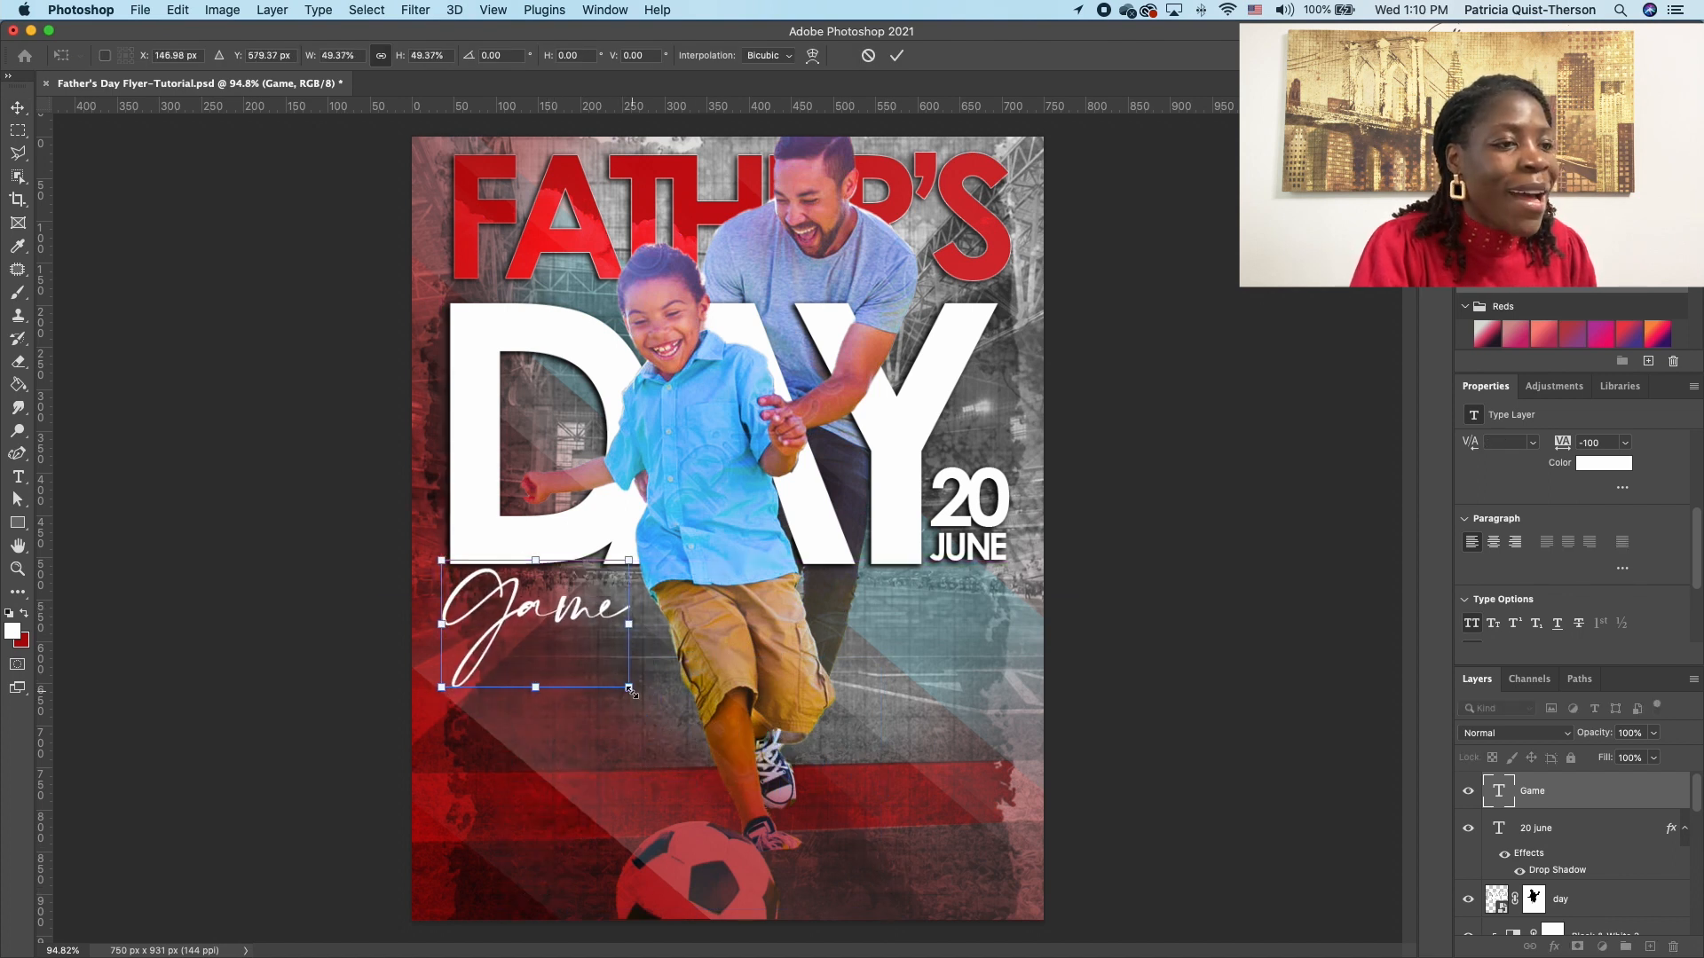
drag(631, 692, 652, 704)
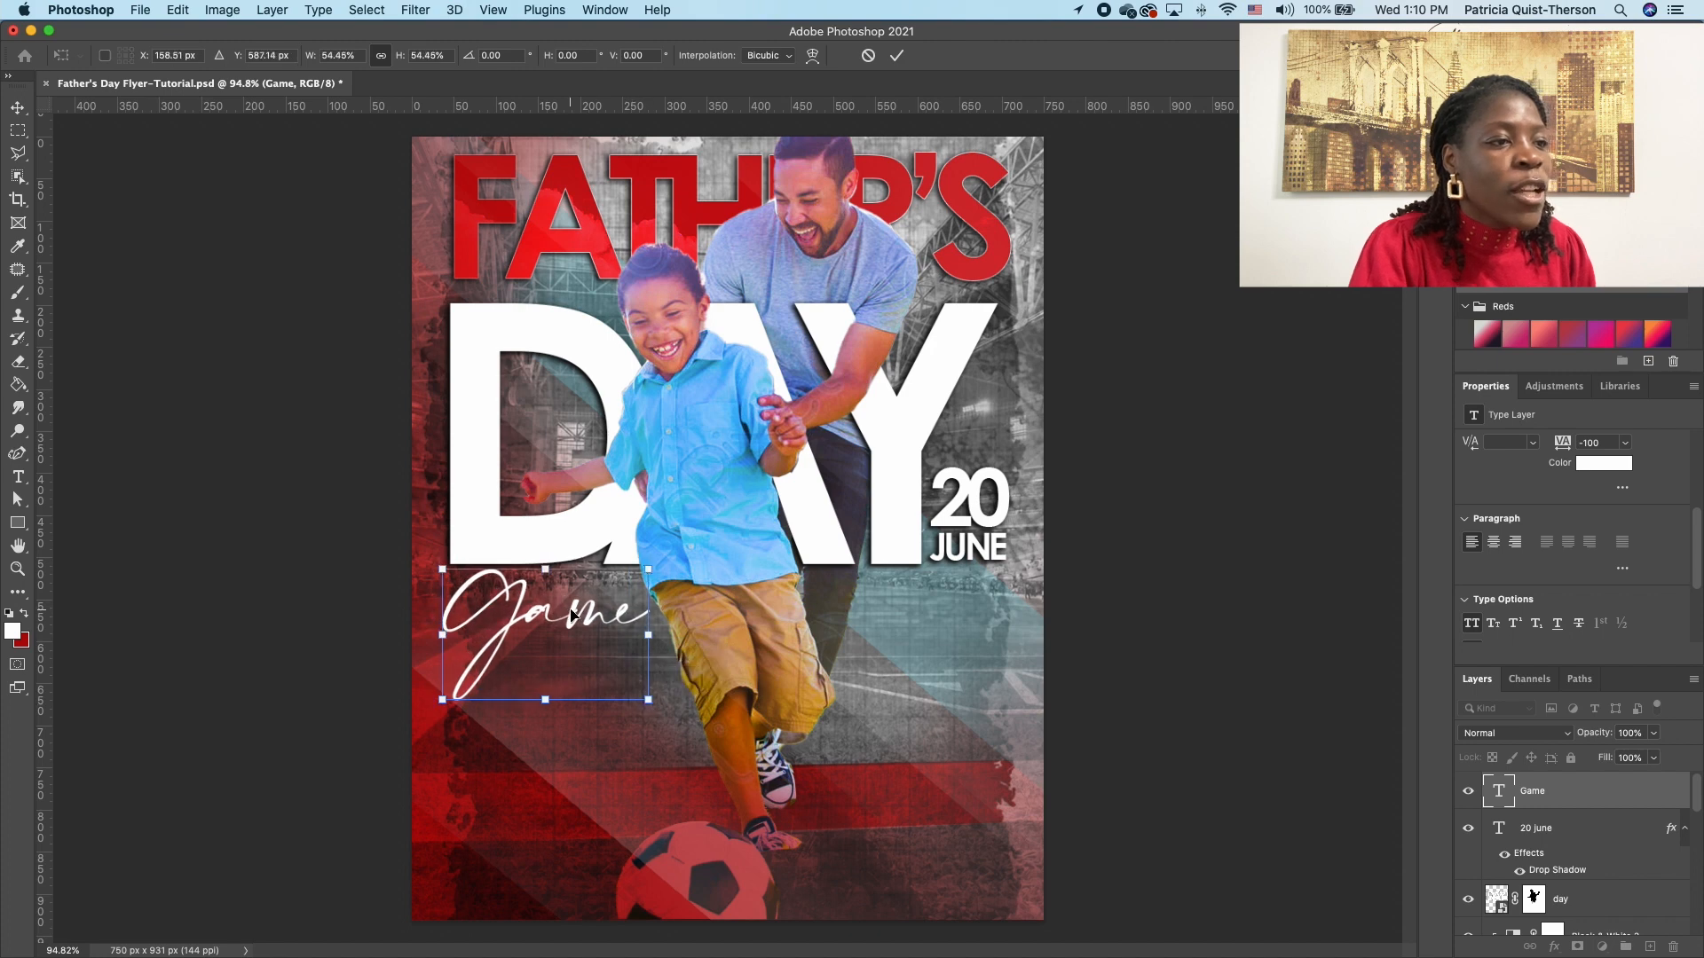
key(Return)
Step: Apply a drop shadow to the Game text layer
click(597, 631)
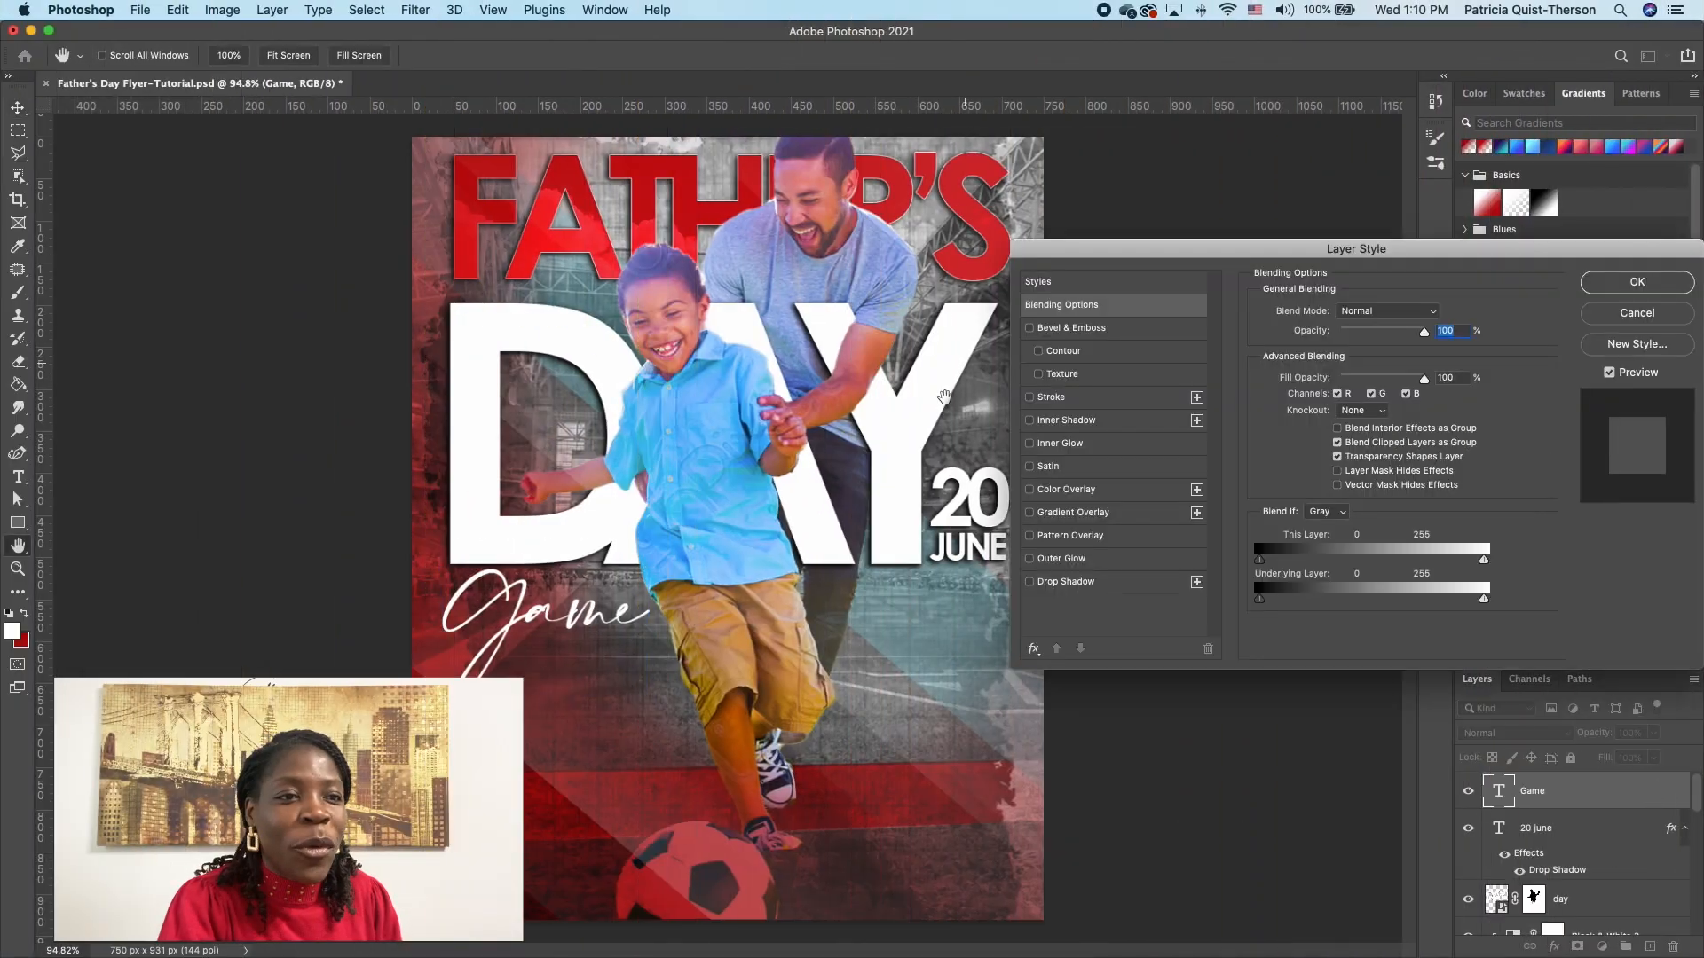
click(1029, 582)
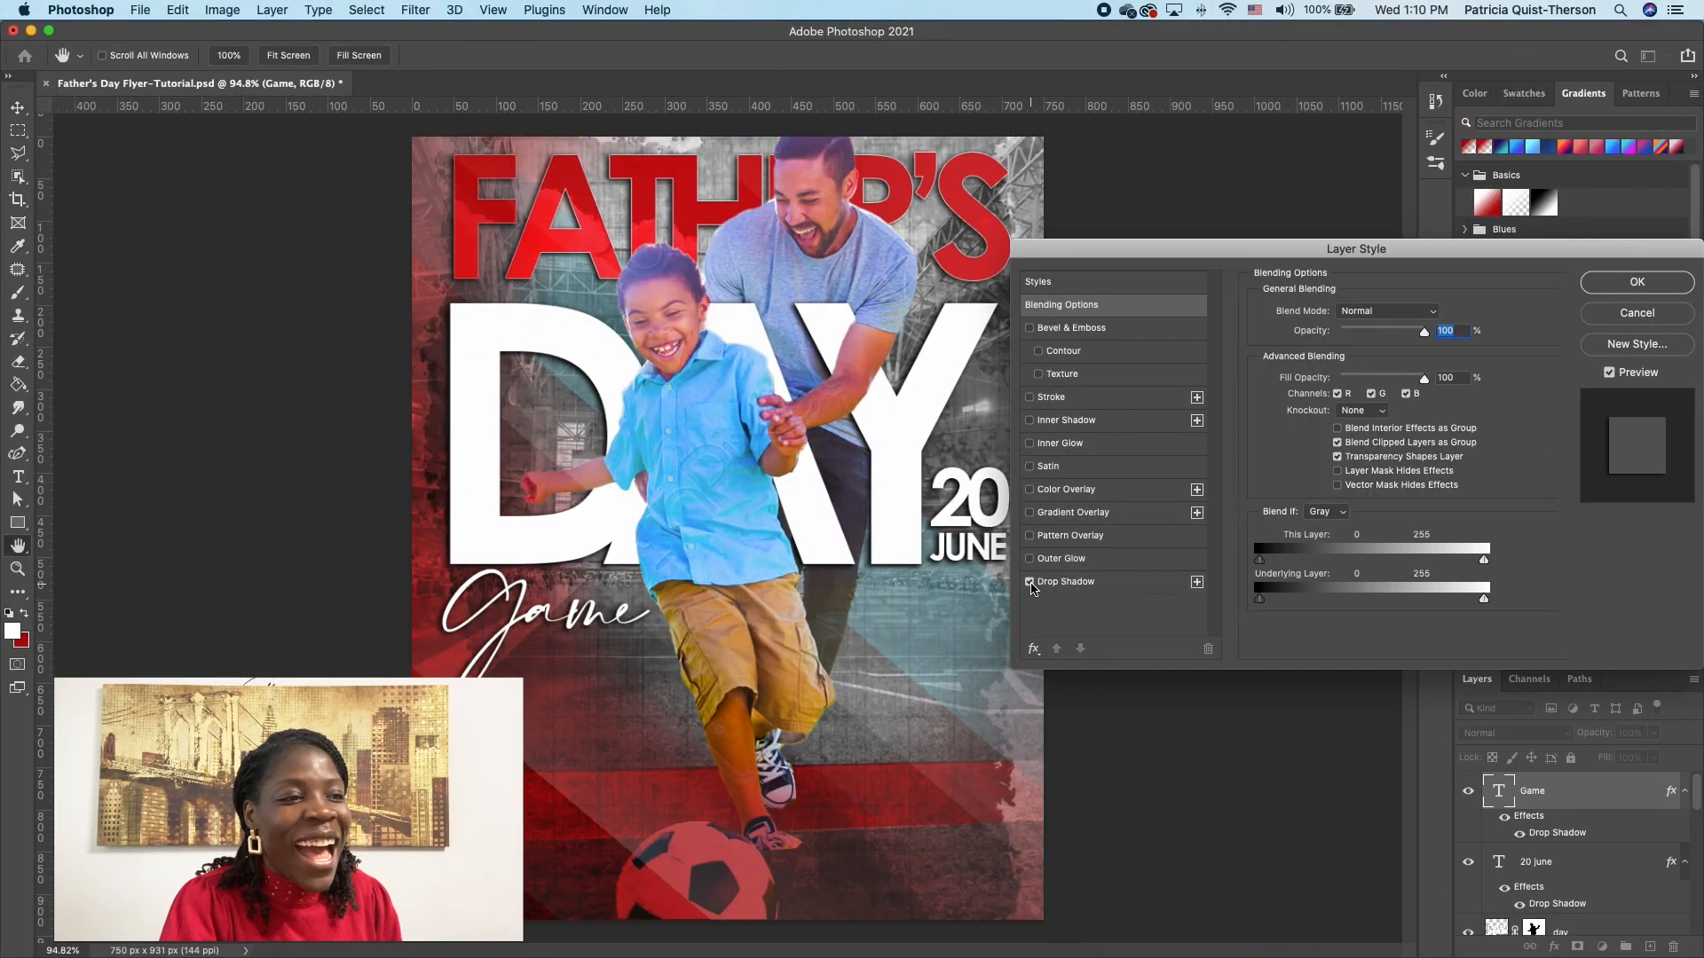
click(1617, 284)
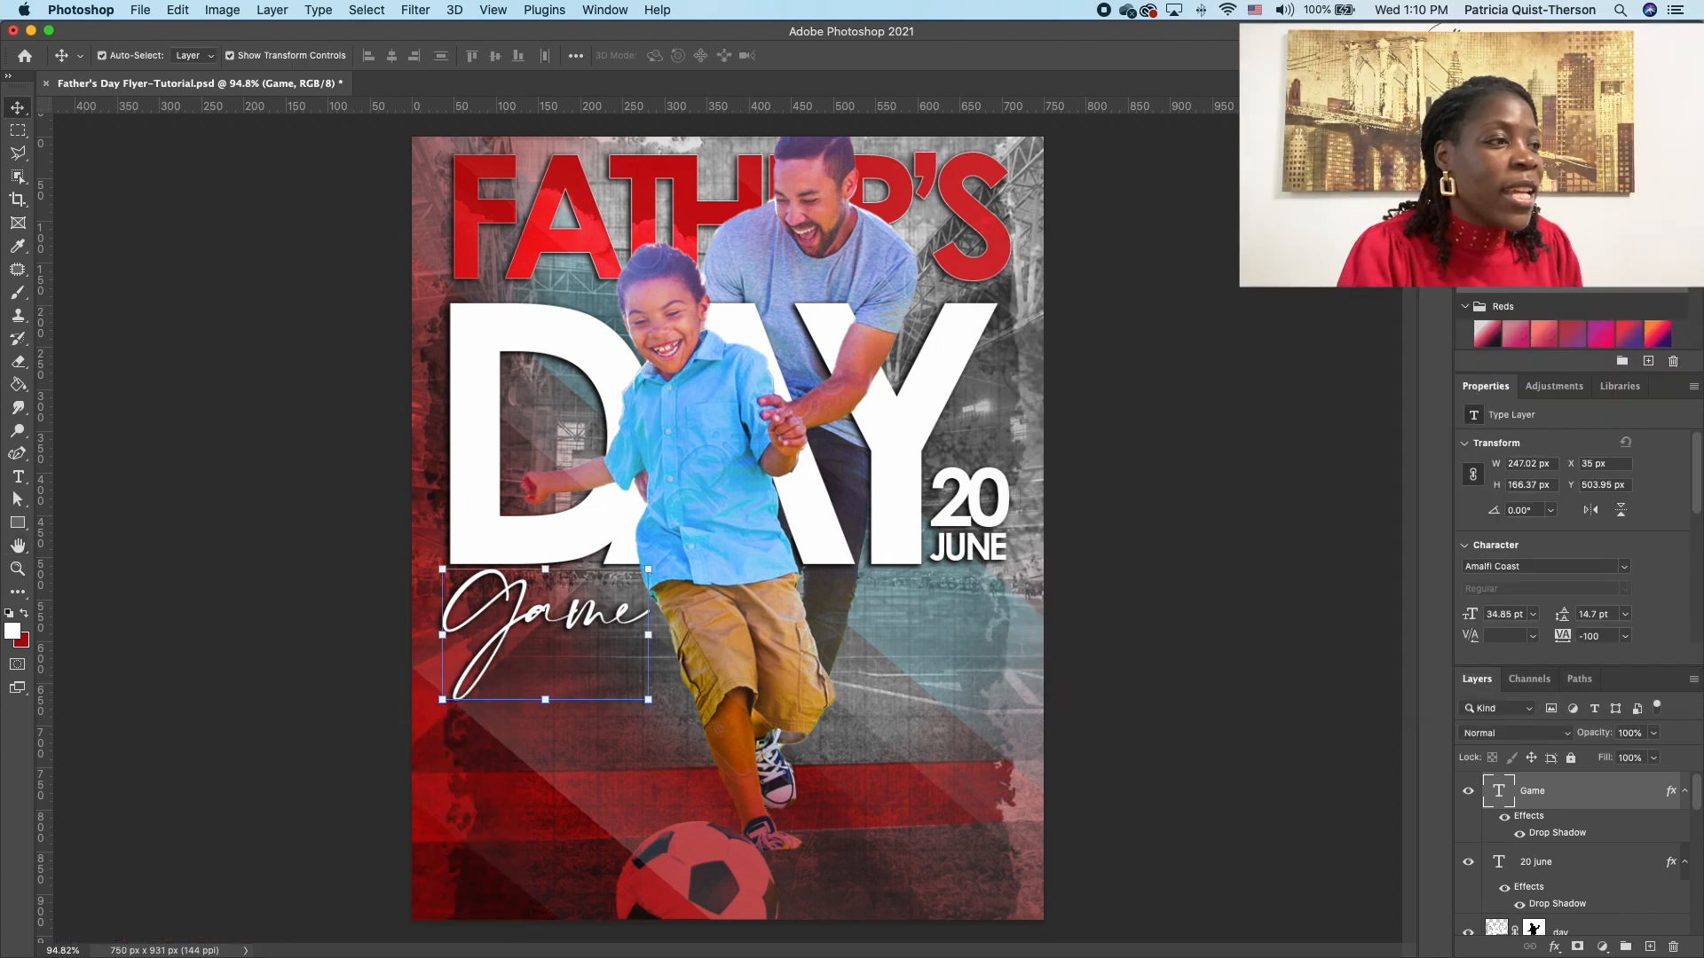
Step: Create a new text layer below Game and set it to 30 pt Century Gothic Regular
click(17, 477)
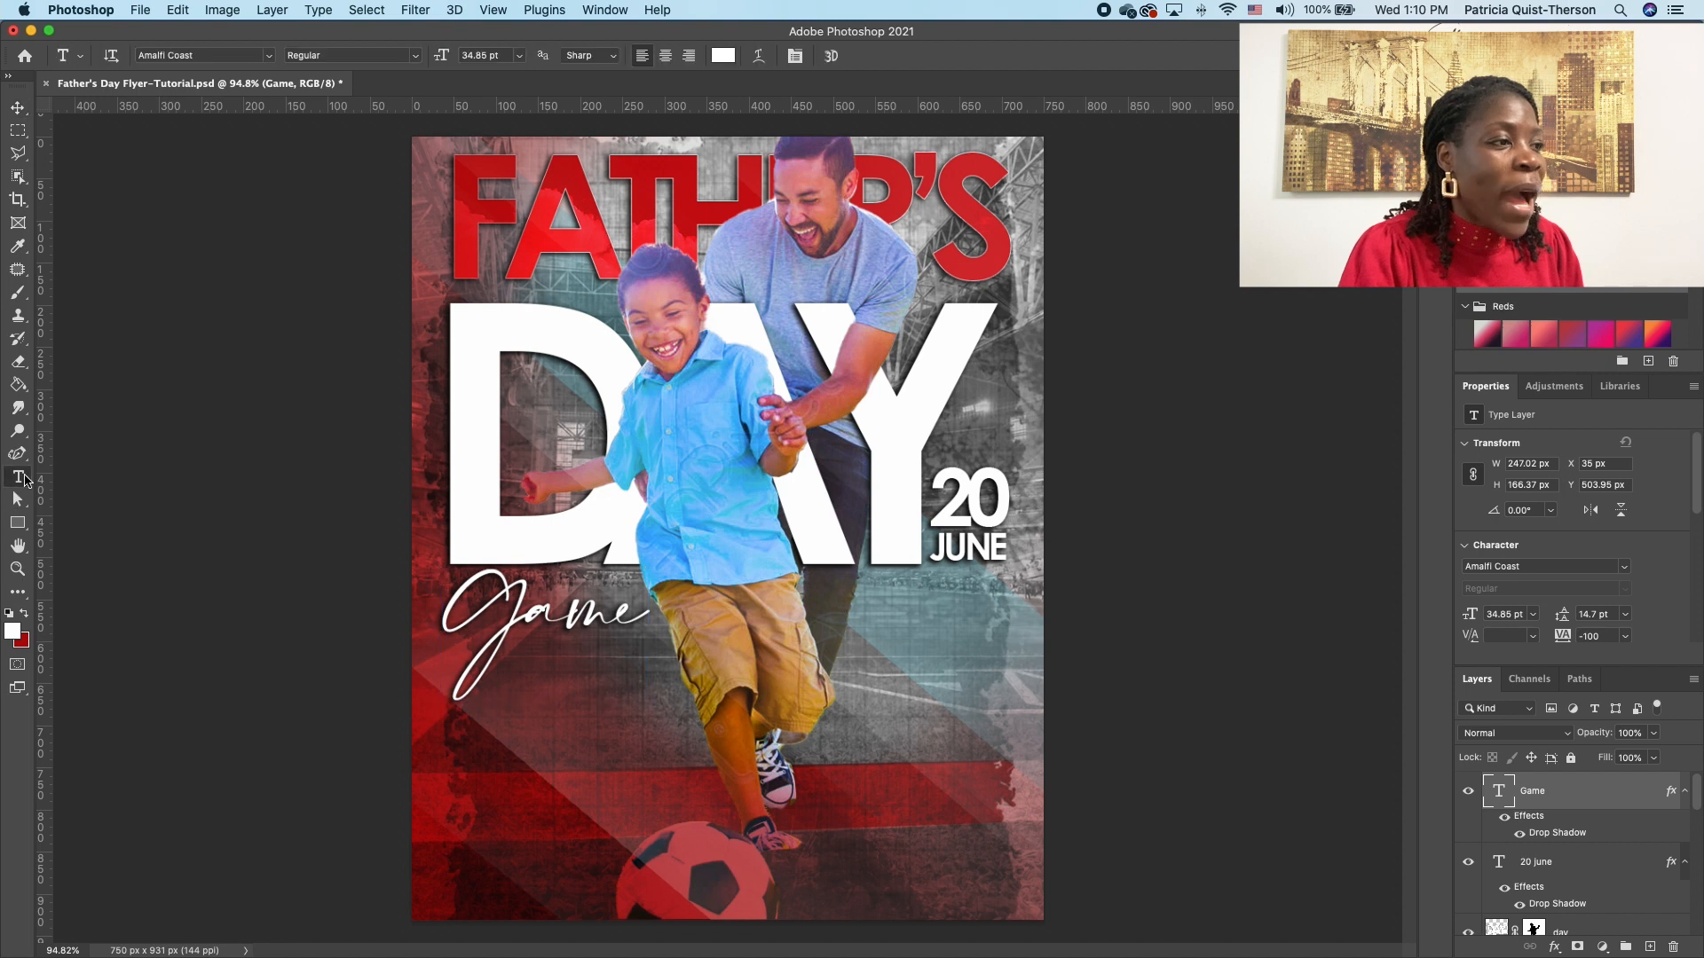
click(498, 774)
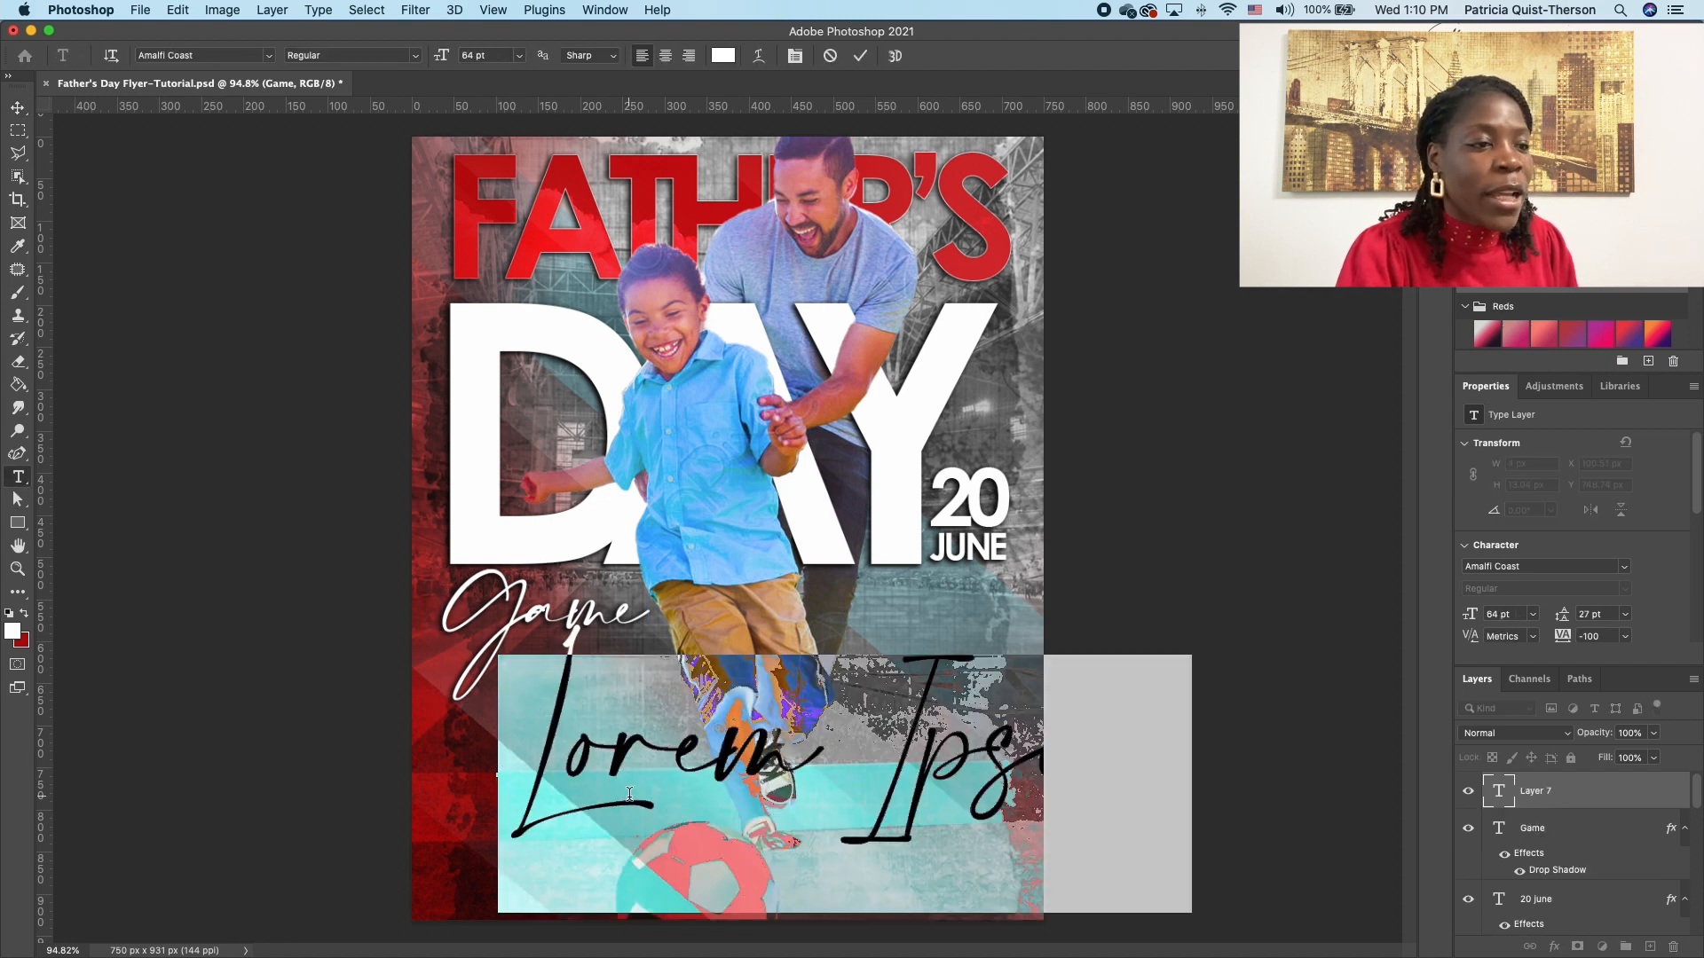
click(505, 59)
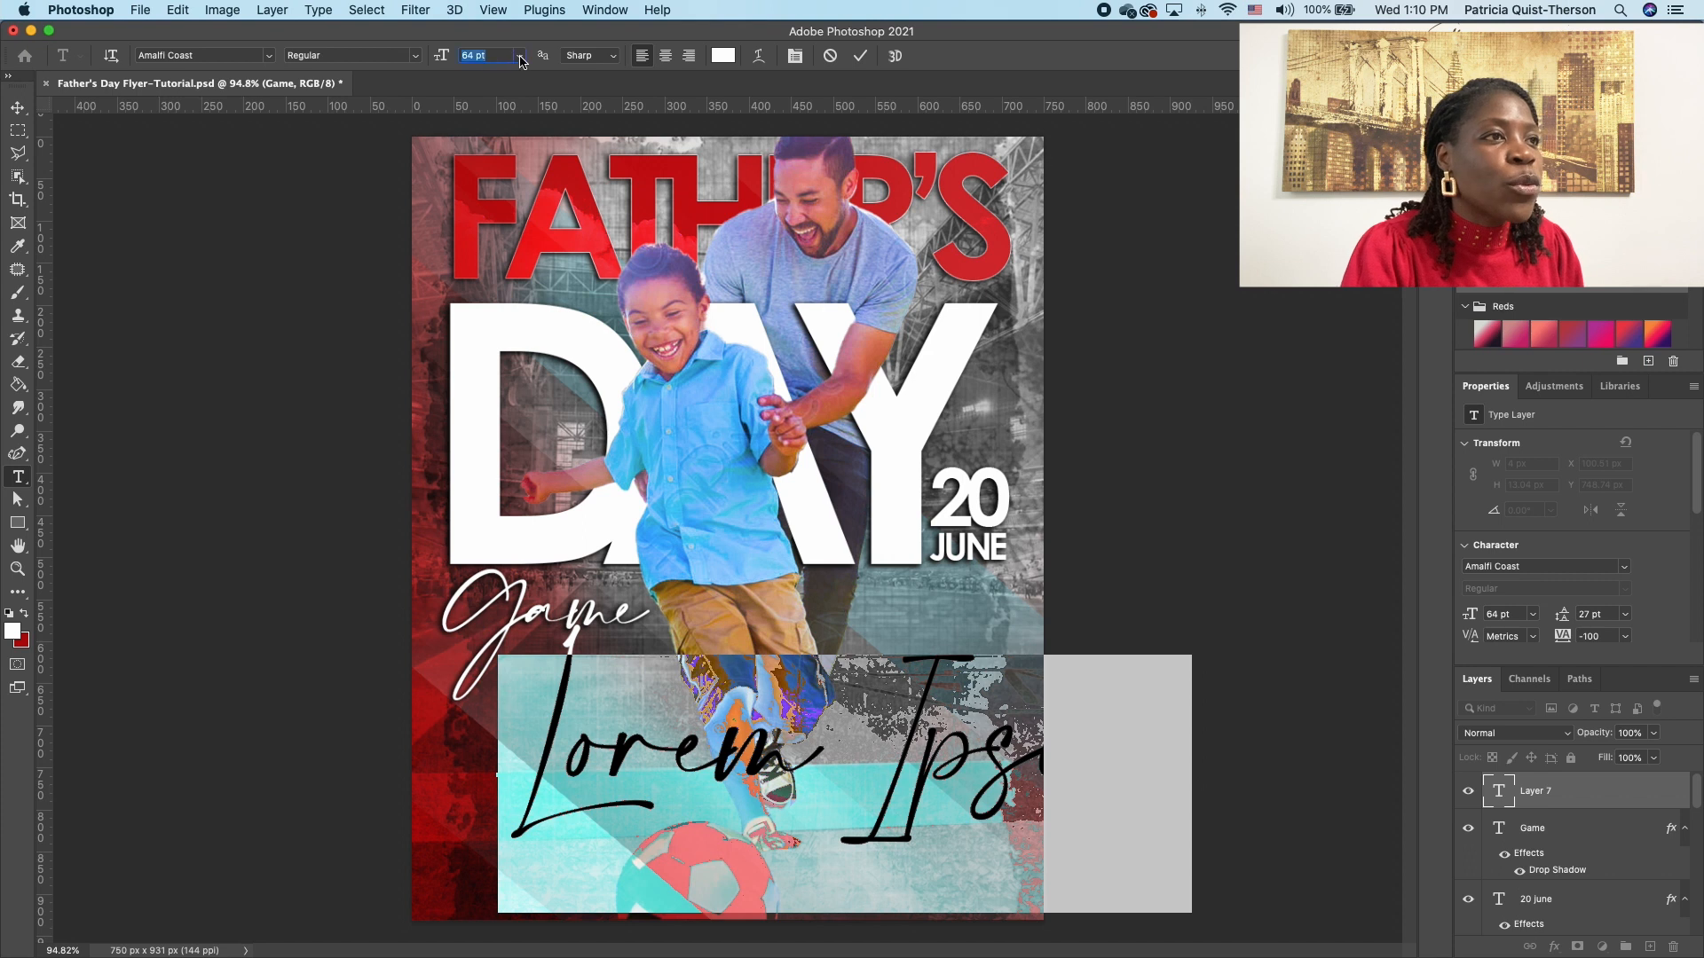
click(519, 55)
click(491, 227)
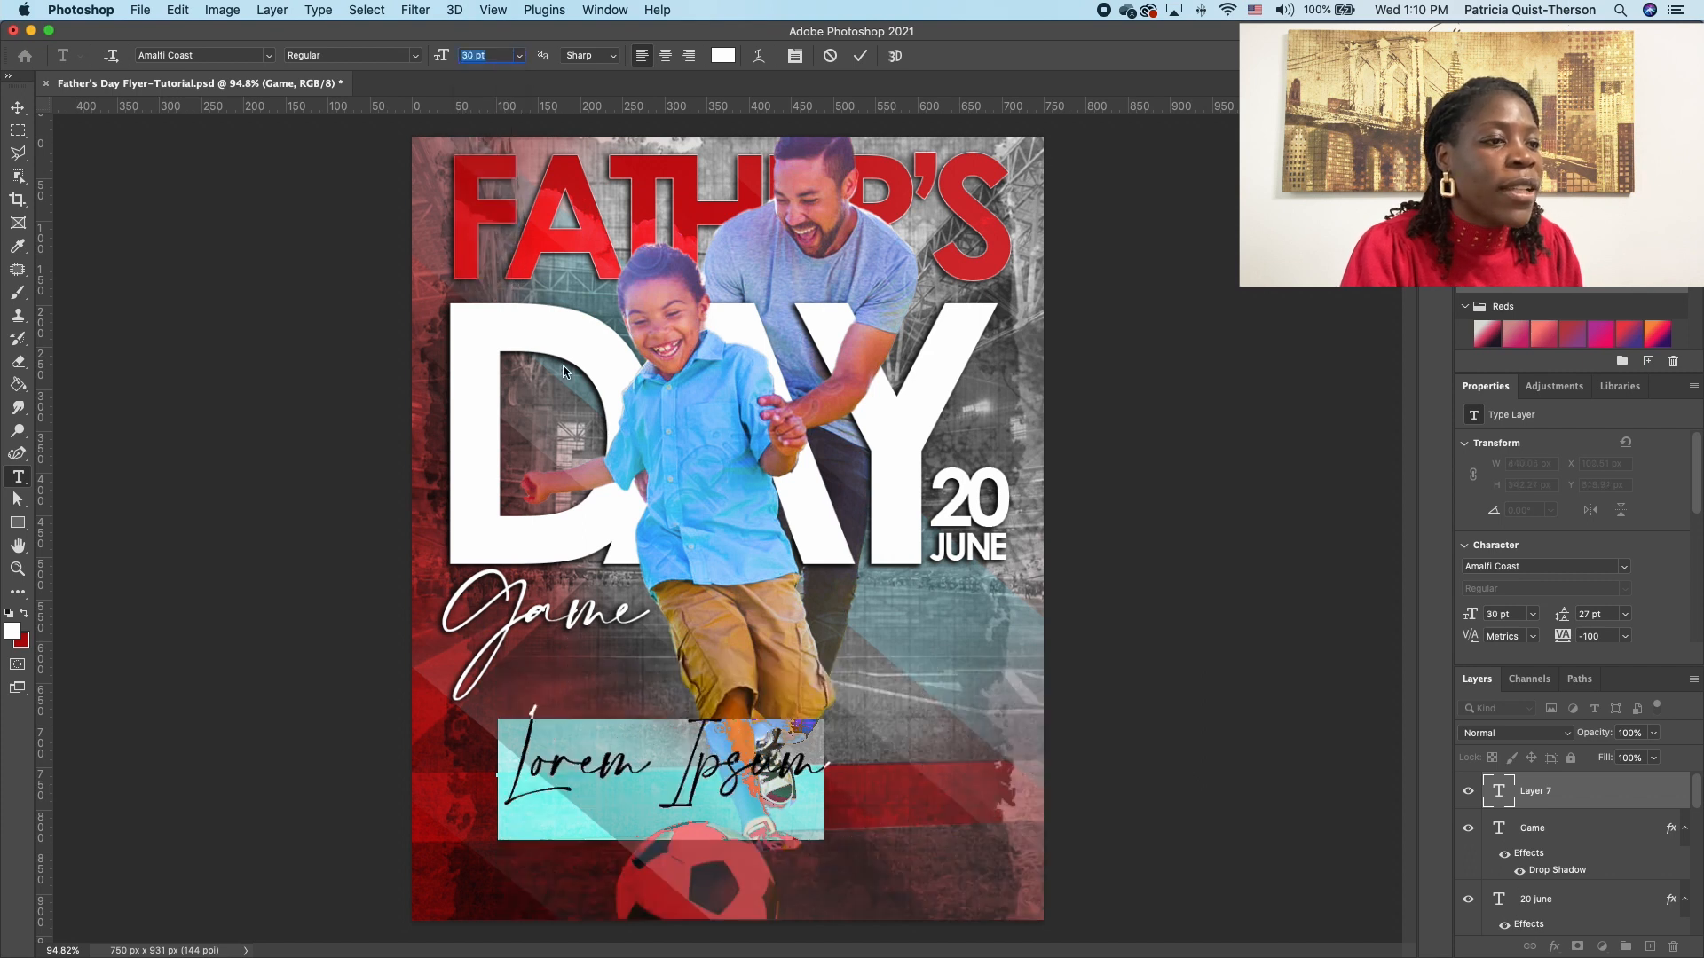
click(273, 57)
click(372, 137)
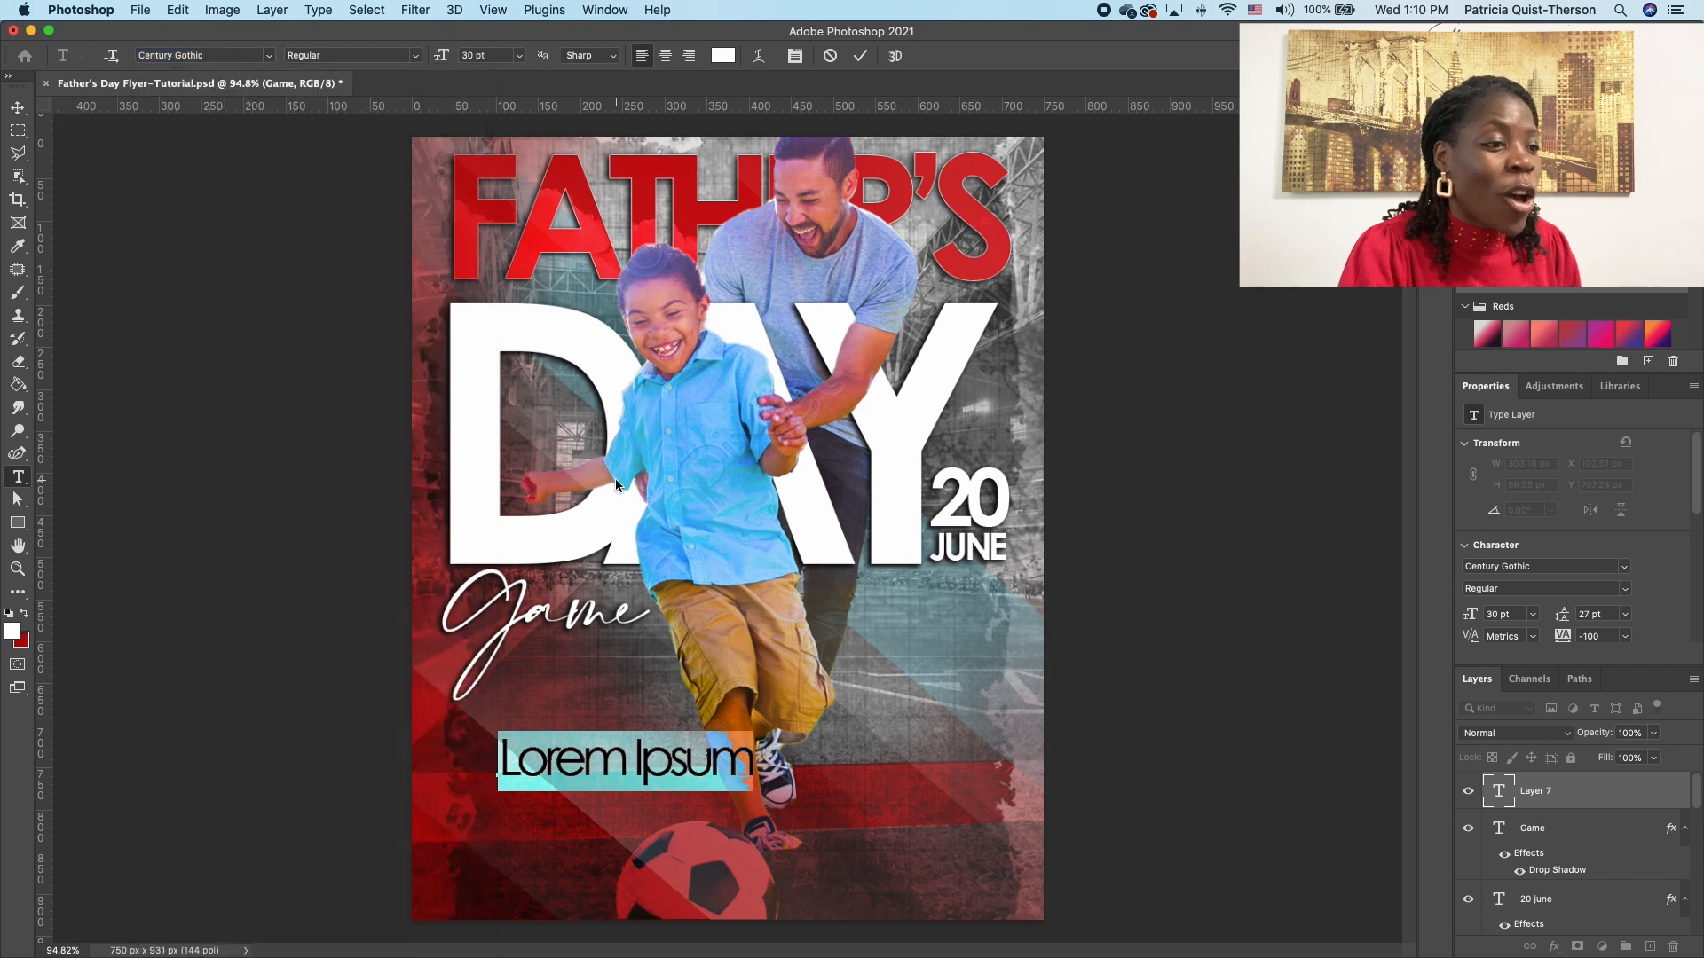
Step: Enter the game time 1:00 pm as the text of the new layer below Game
text(10)
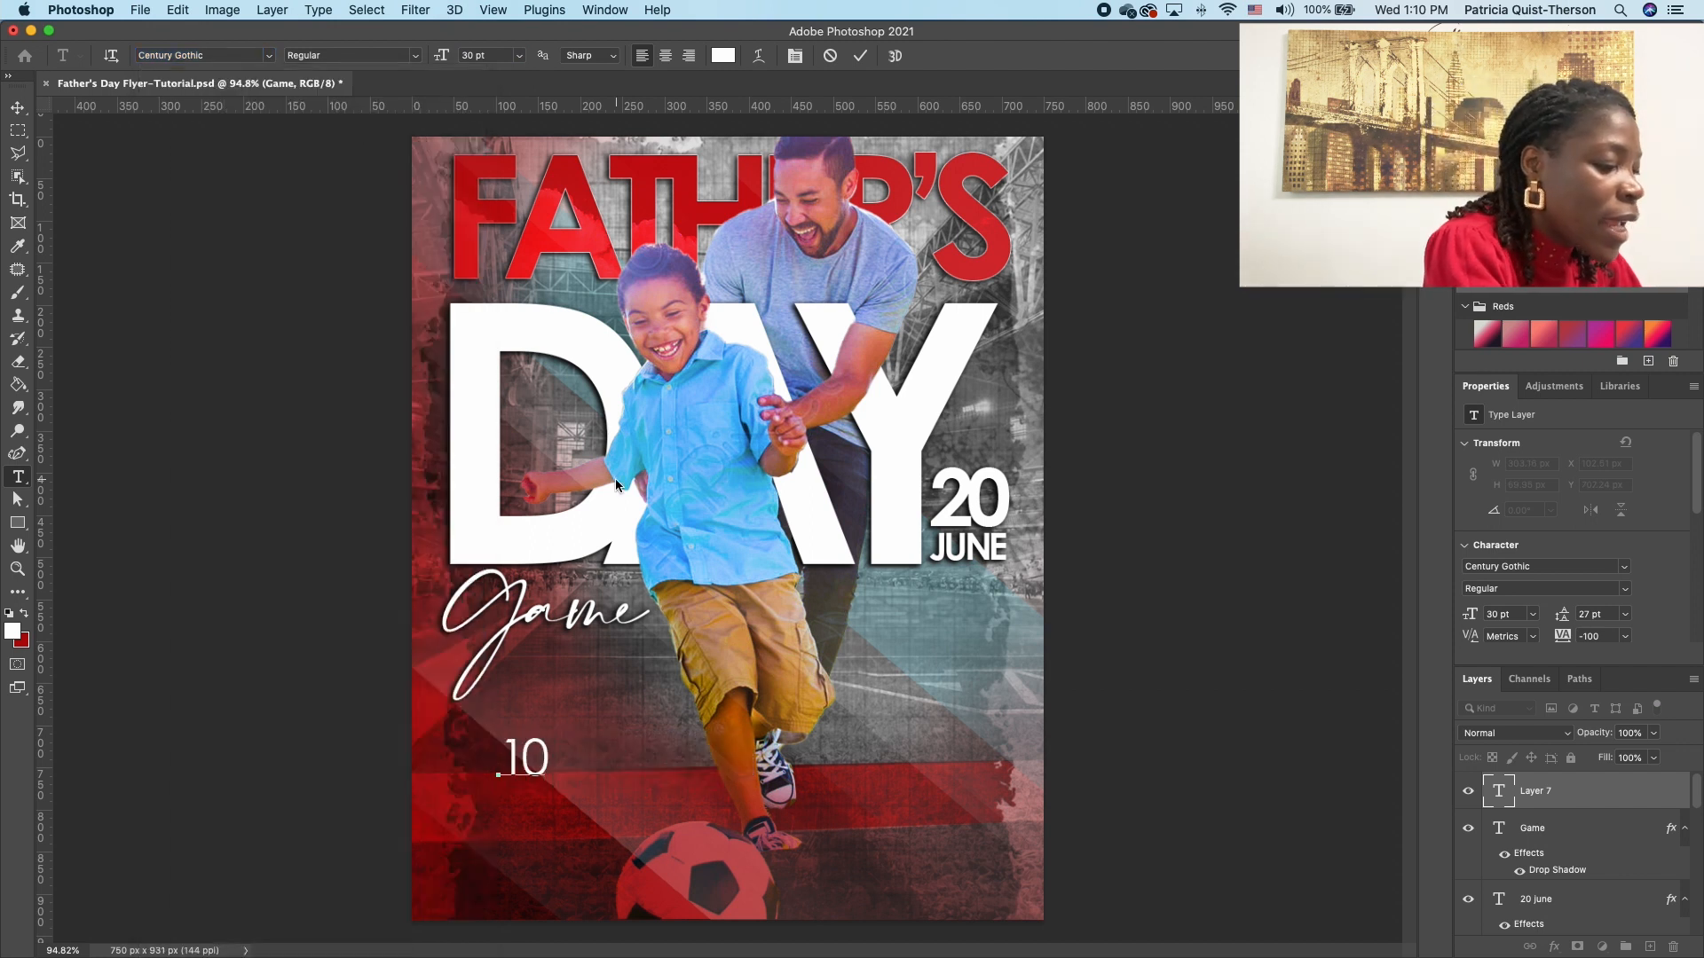
text(:00)
key(BackSpace)
key(BackSpace)
key(BackSpace)
key(BackSpace)
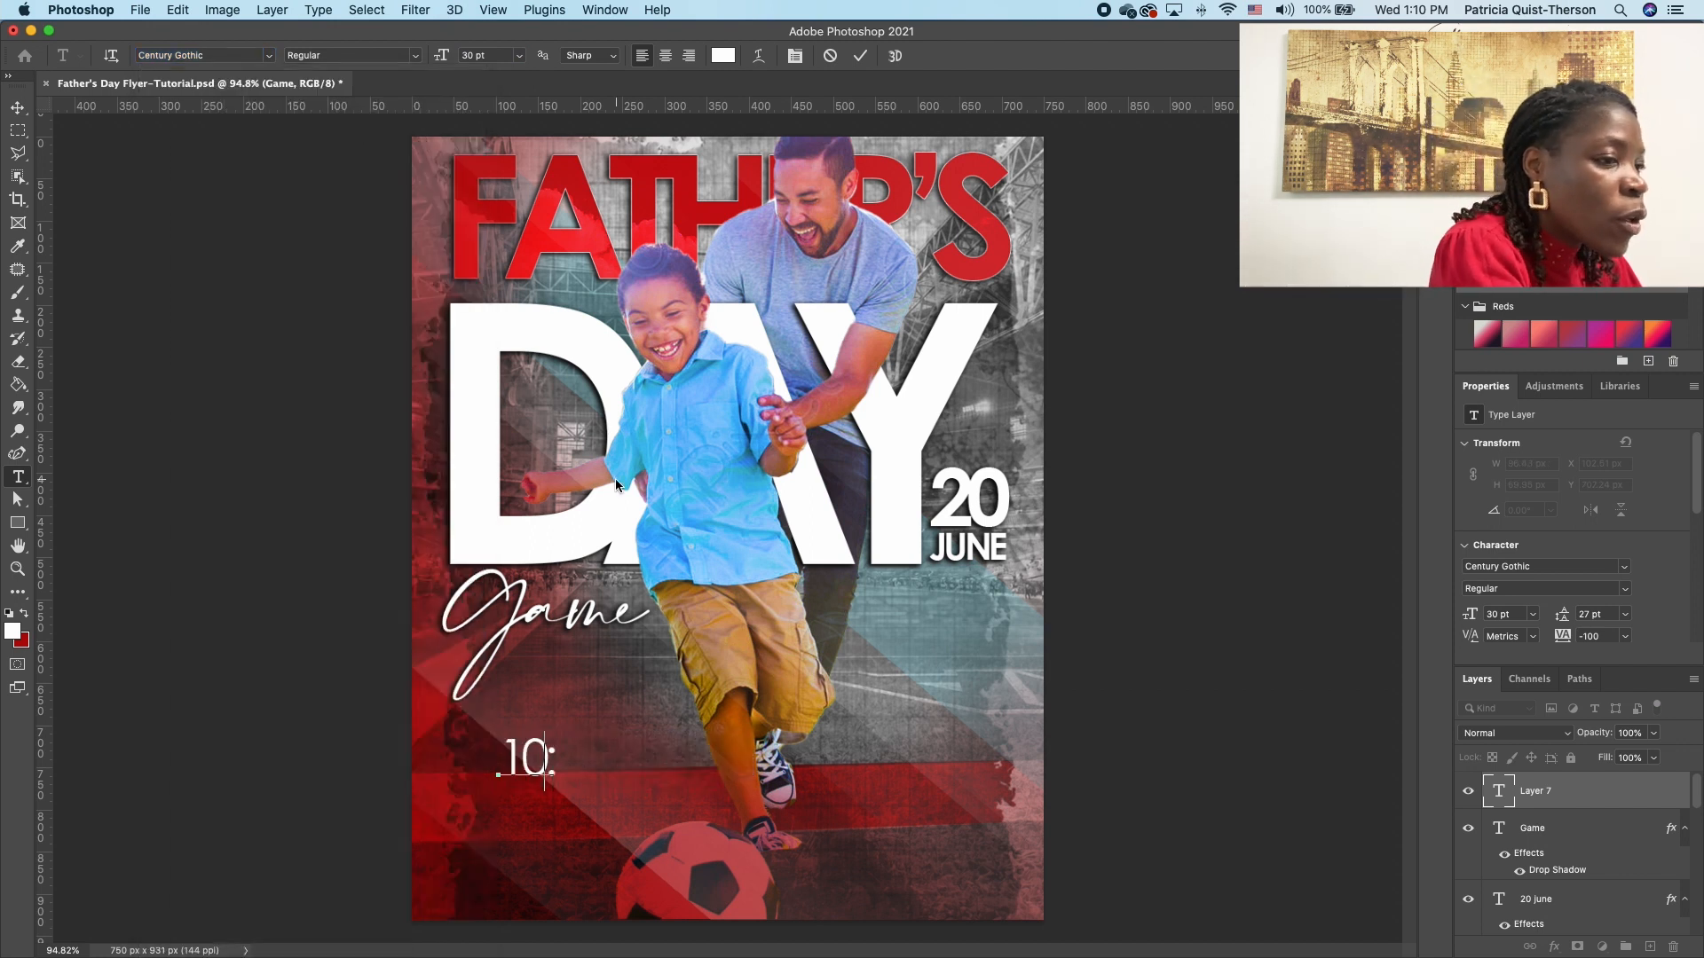
text(:0)
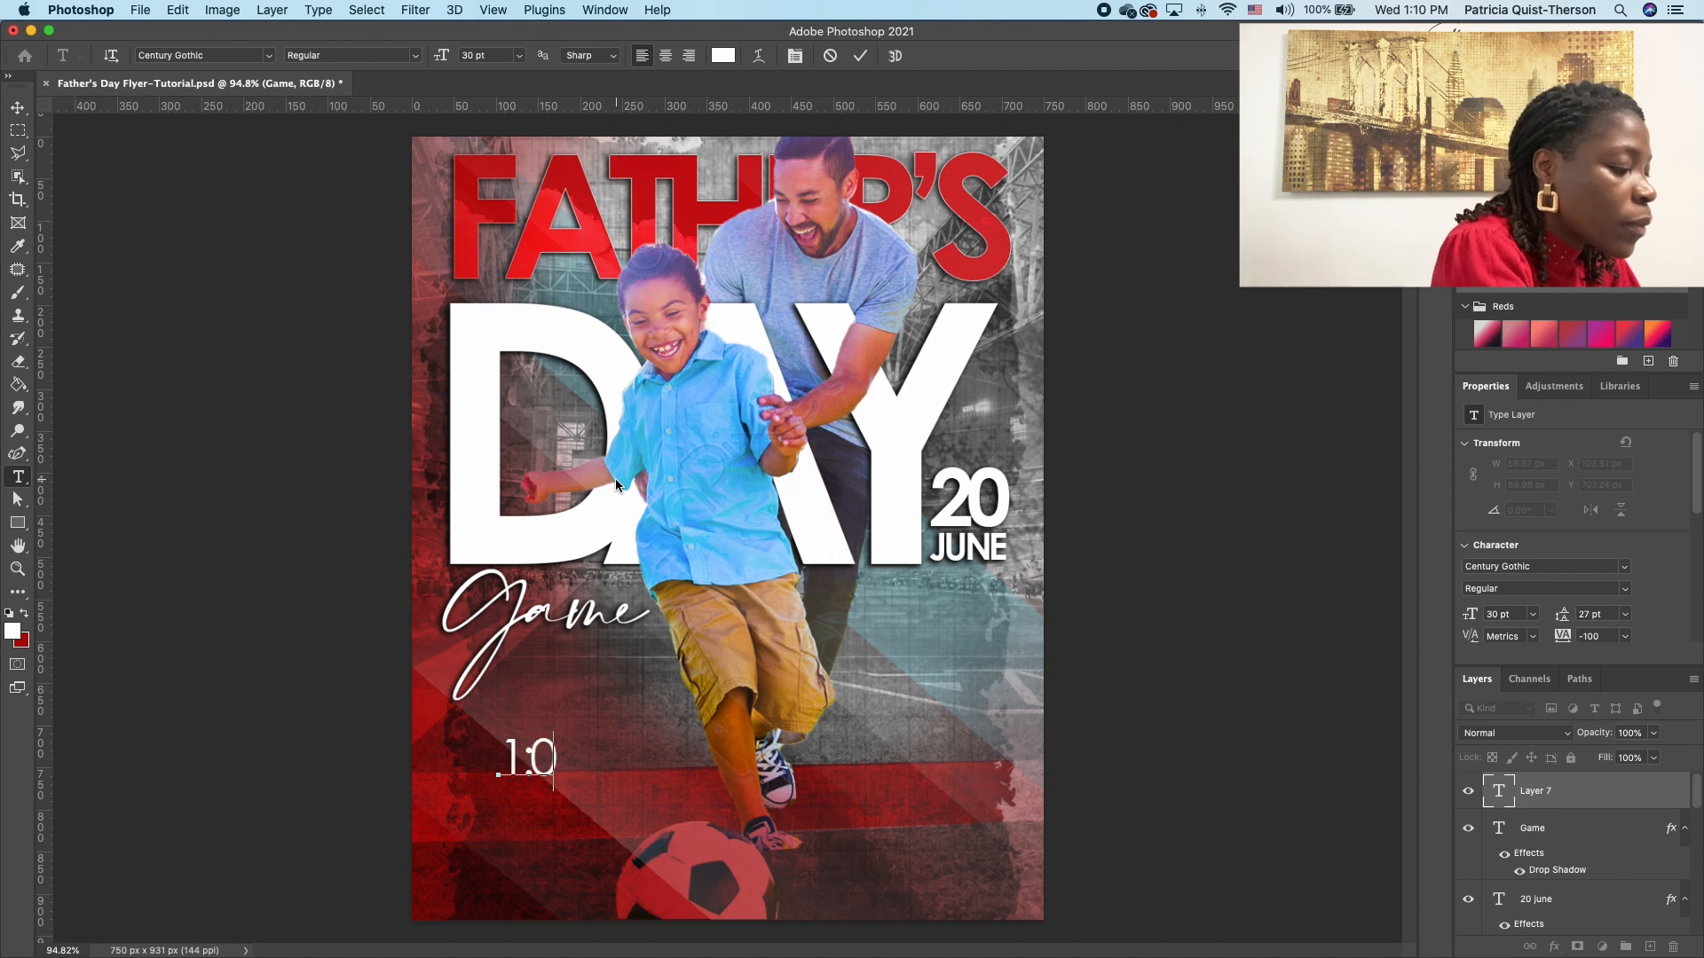
text(0 pm)
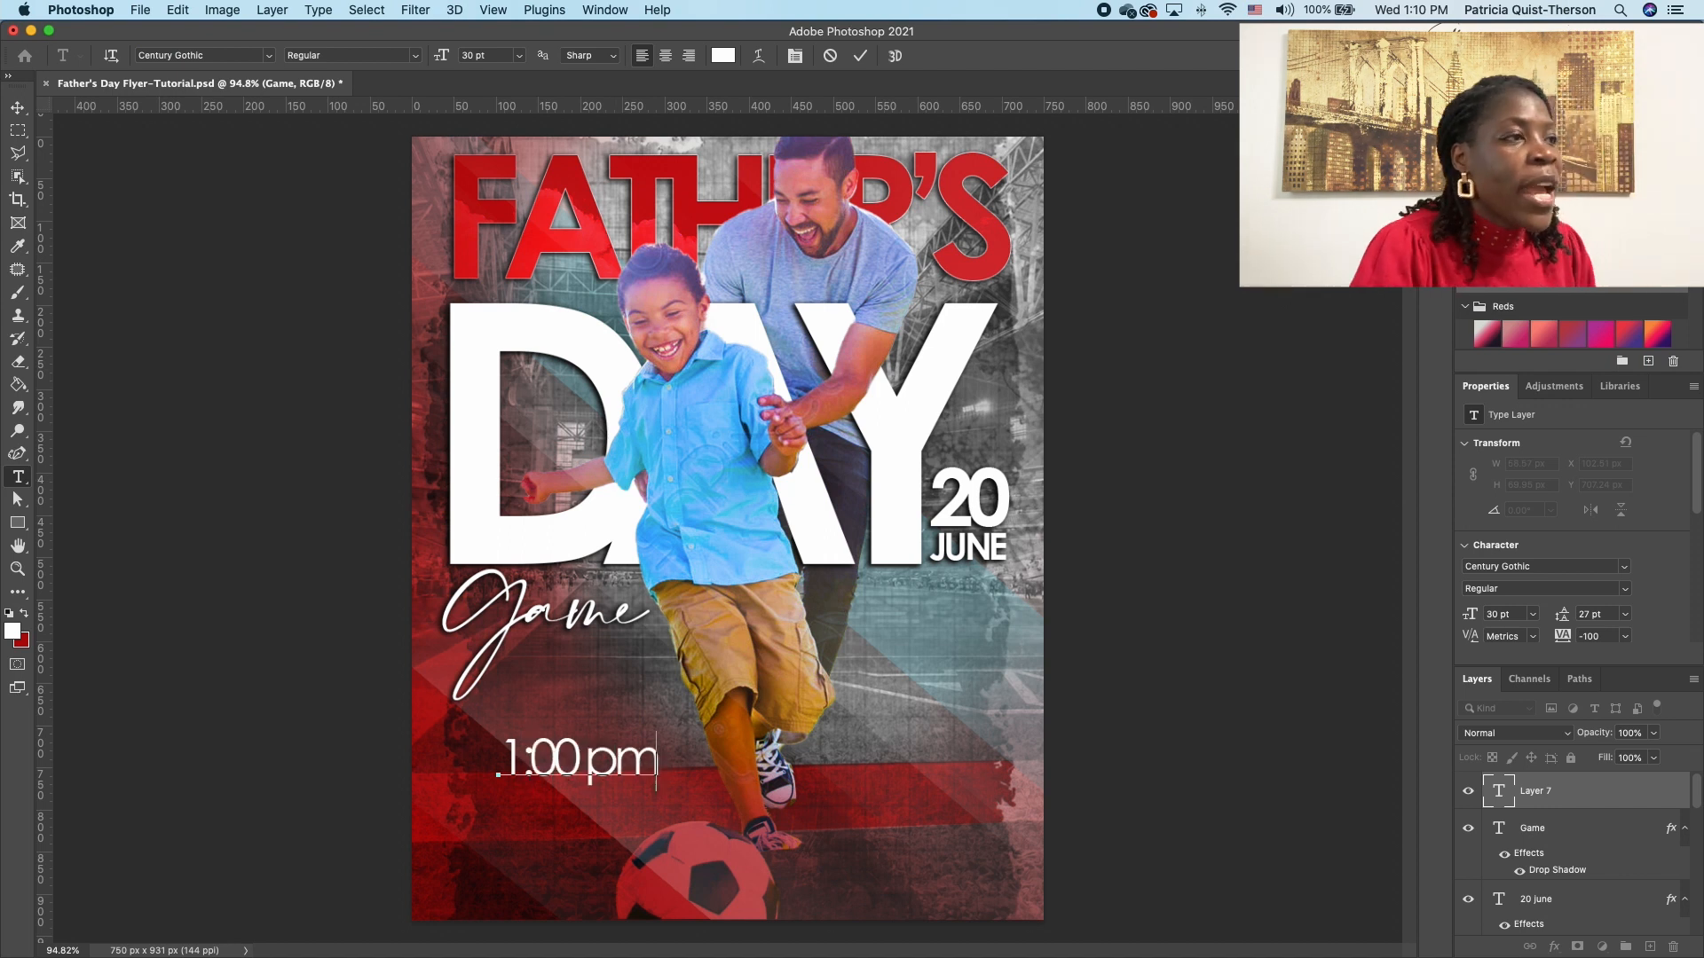
Step: Scale the 1:00 pm text to about 54% and place it tightly under the word Game
key(super+t)
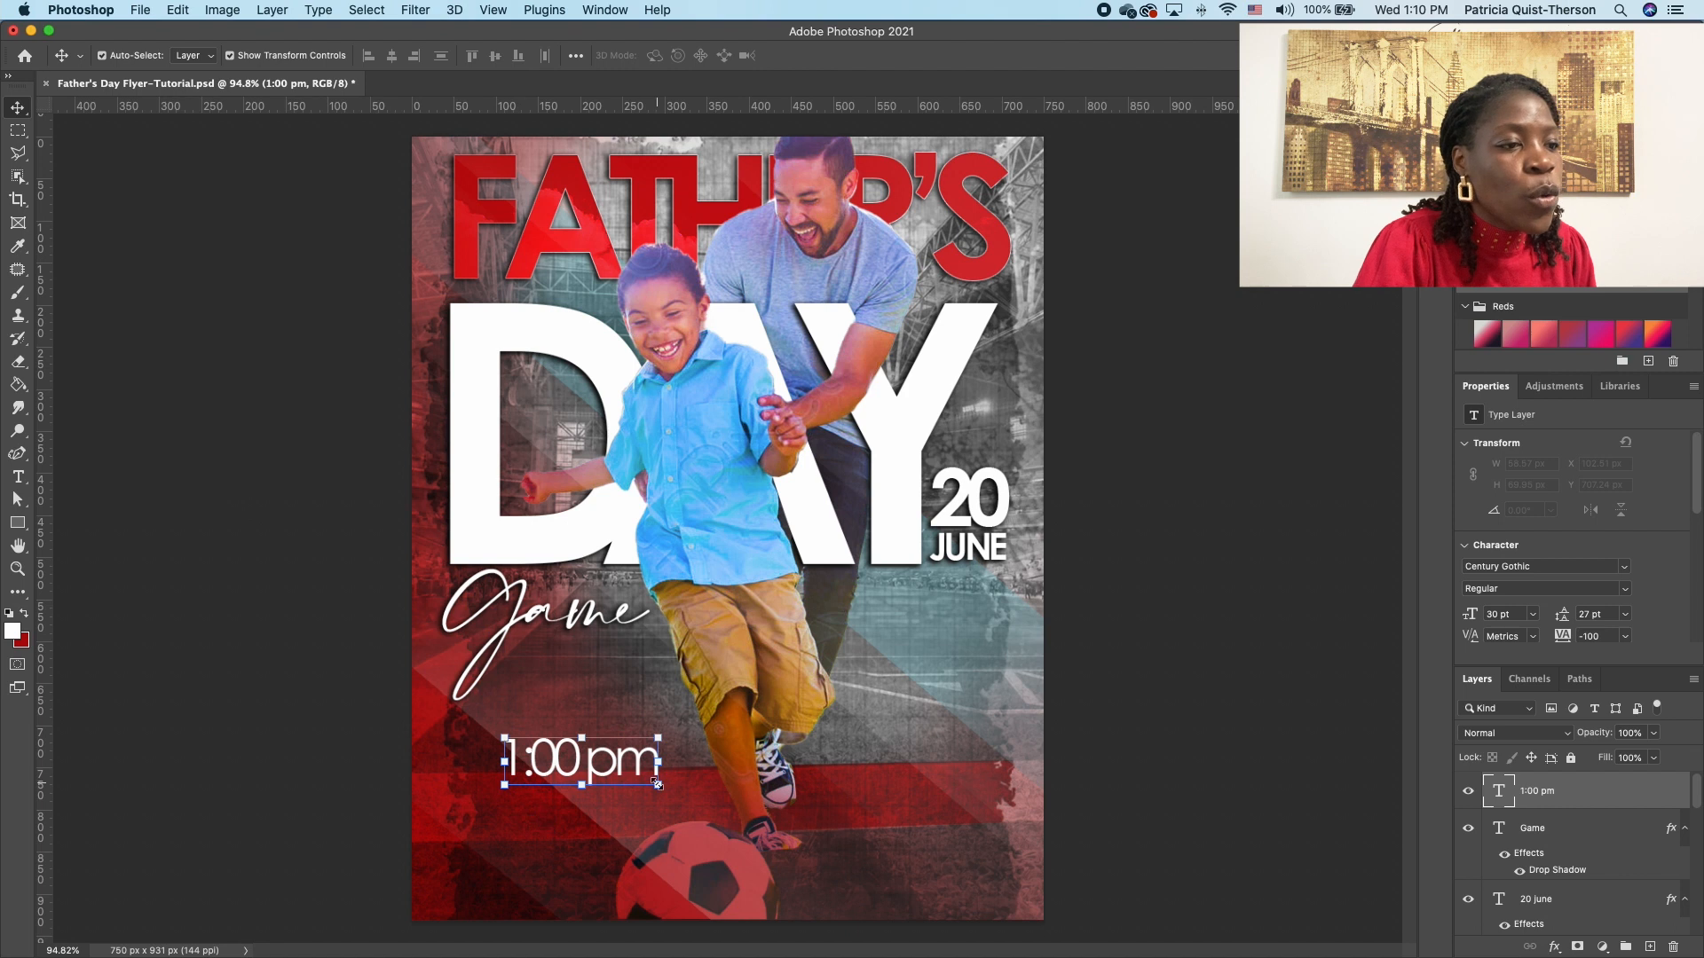
drag(655, 787, 577, 657)
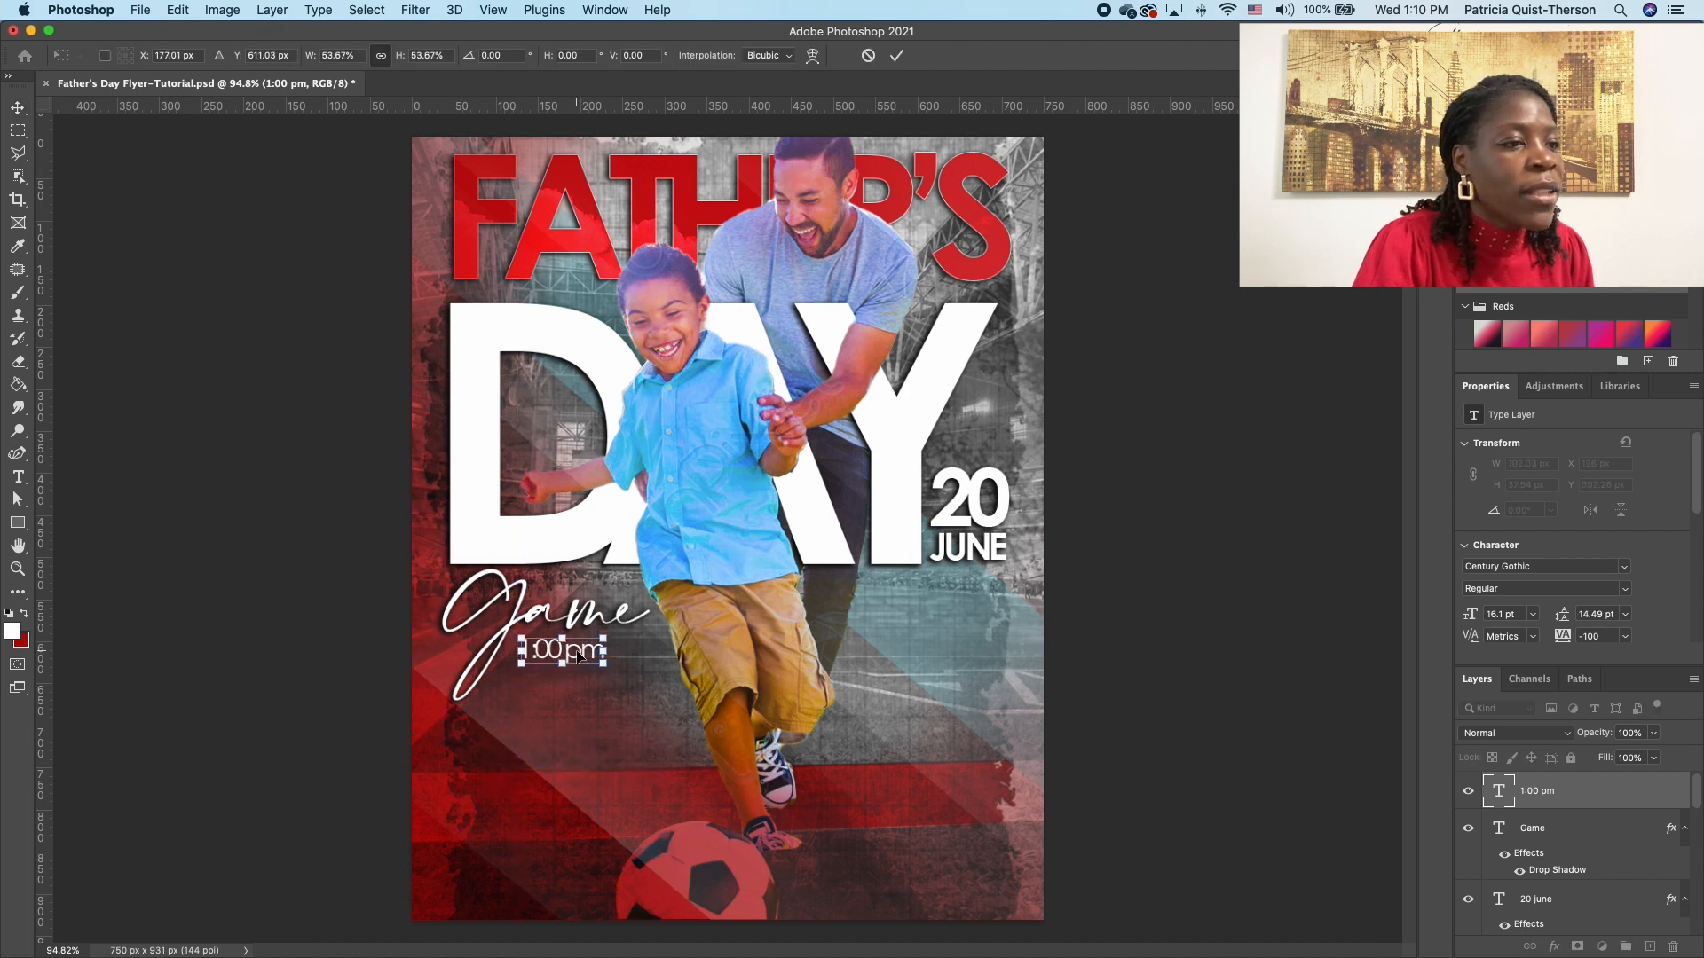
key(Return)
click(621, 706)
click(593, 655)
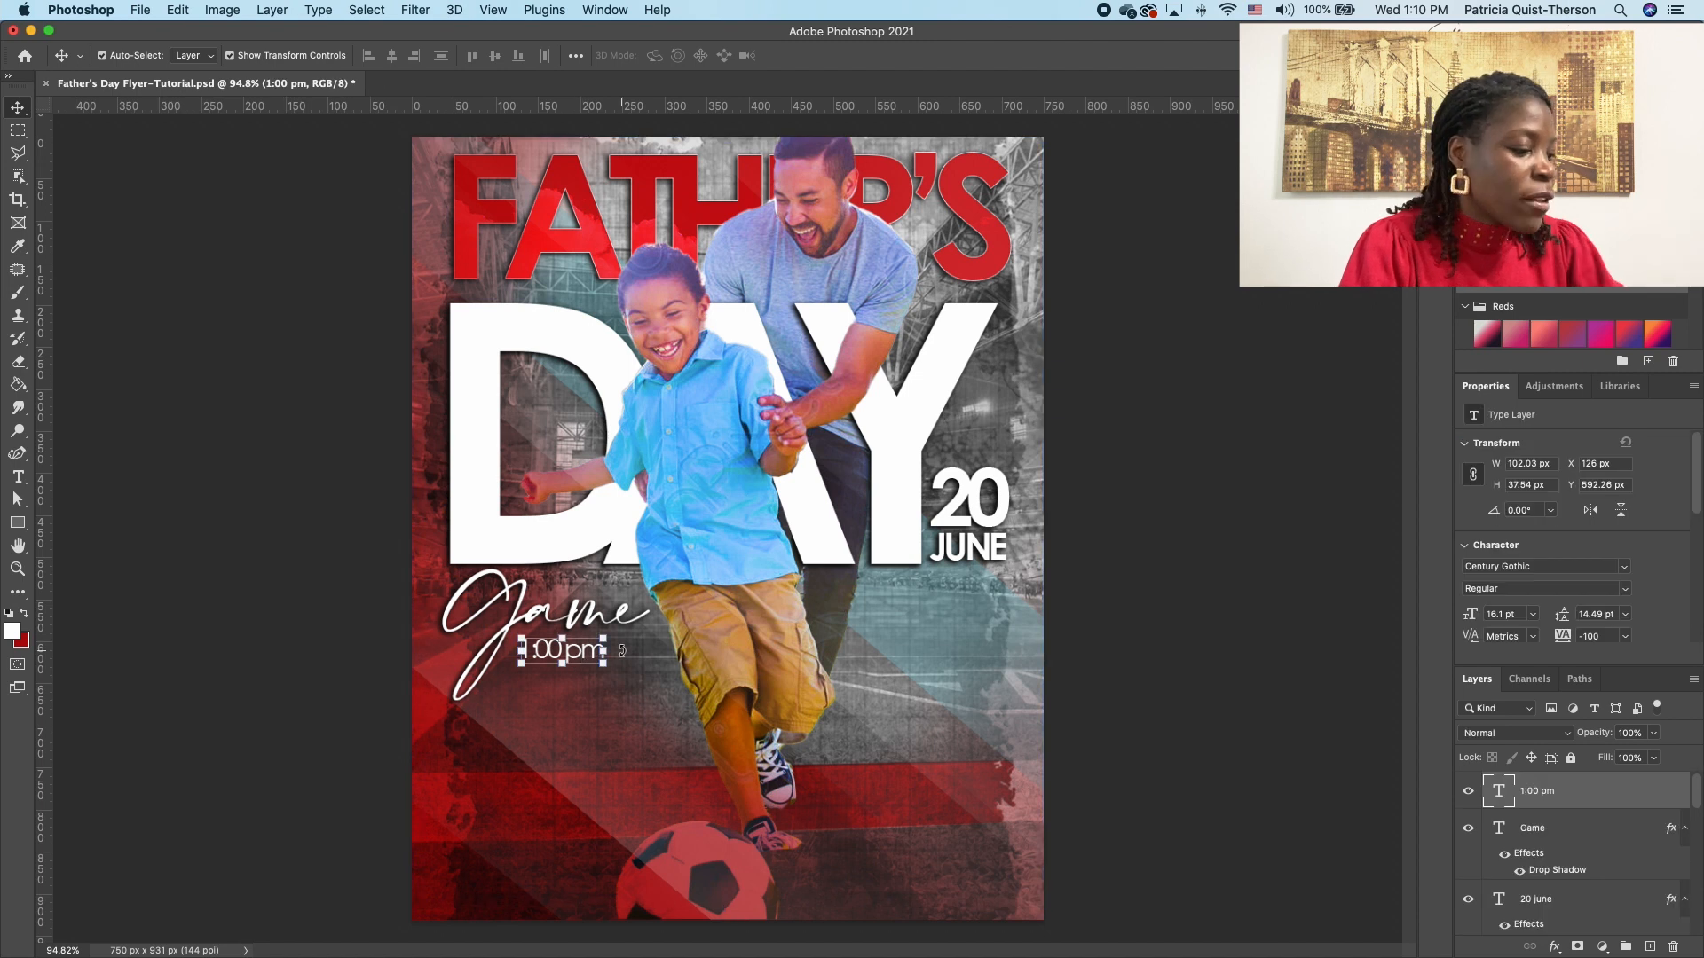
key(Up)
key(Up)
key(Up)
key(Up)
key(Up)
key(Up)
click(604, 714)
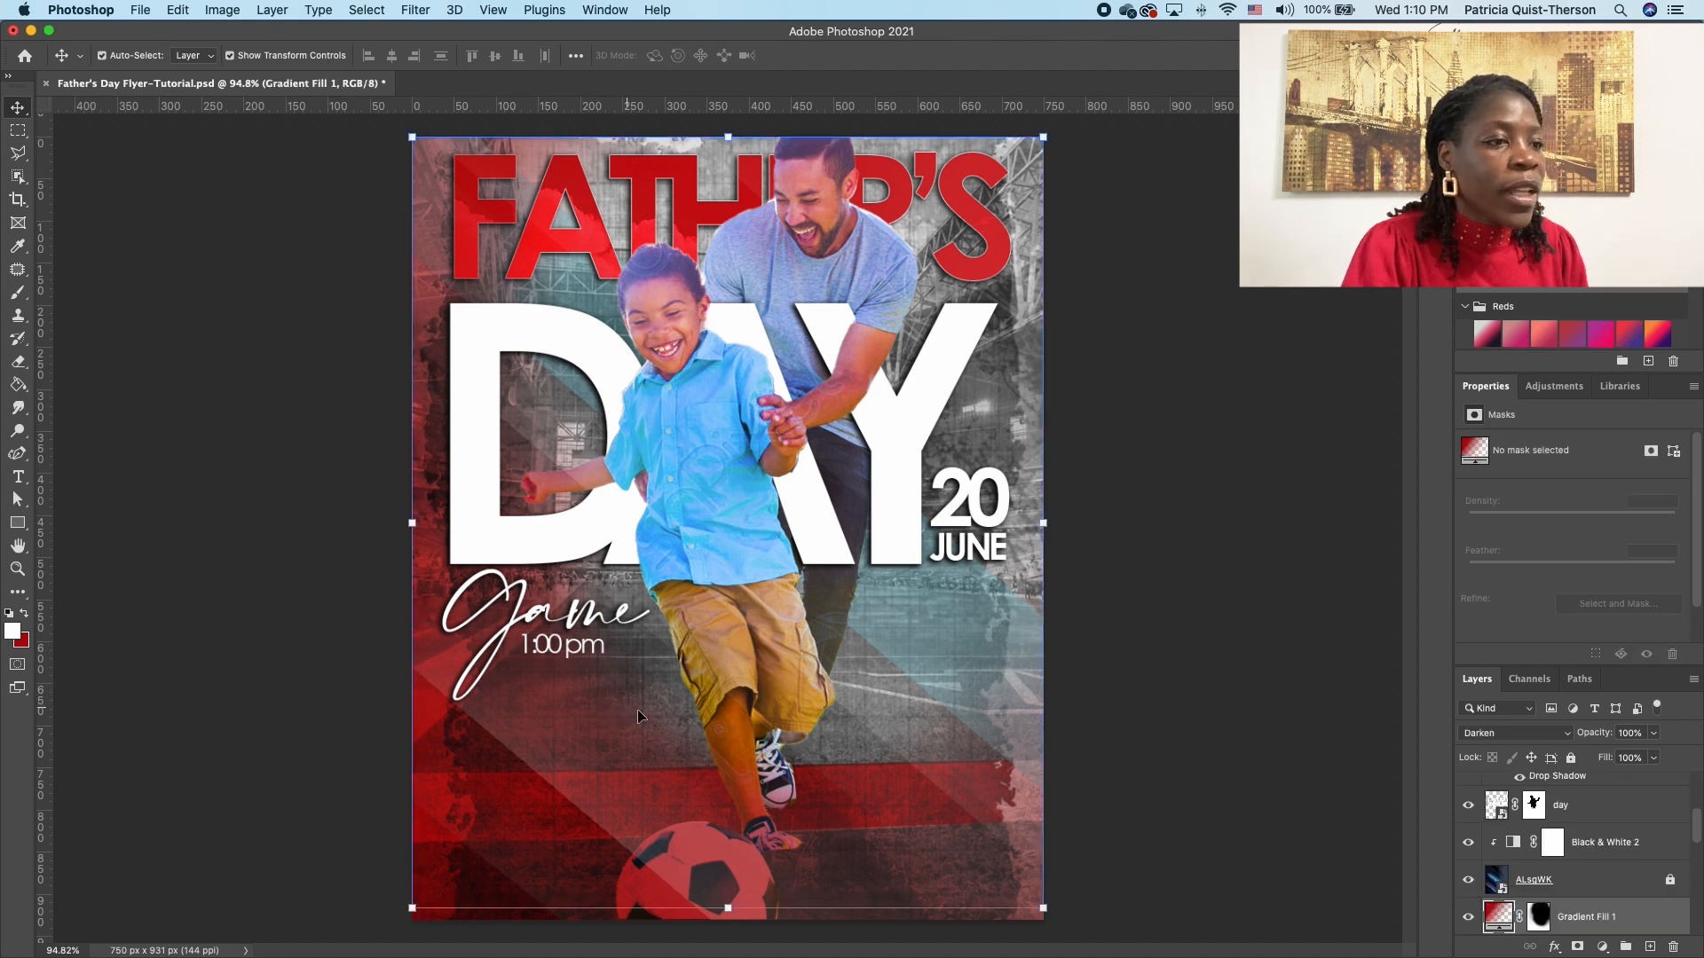
Step: Duplicate the 1:00 pm text, move the copy farther down, and change its wording to LOCATION: CLOVER PARK, MEMPHIS
click(577, 655)
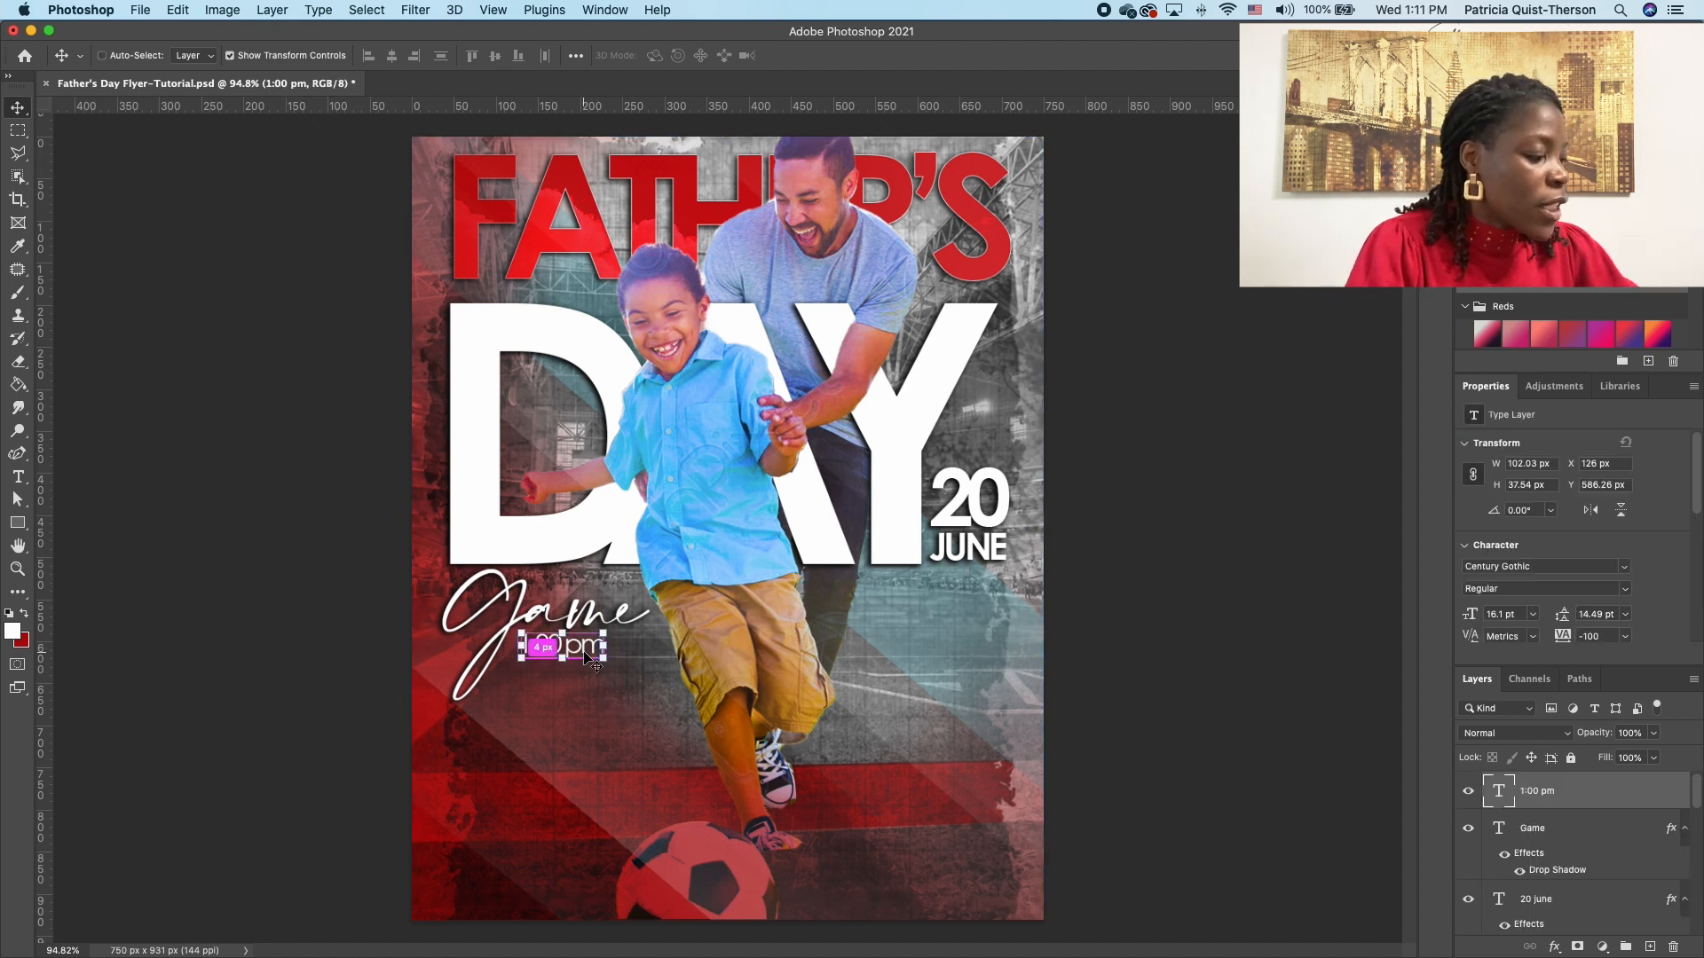
key(super+j)
drag(585, 657, 554, 757)
double_click(554, 758)
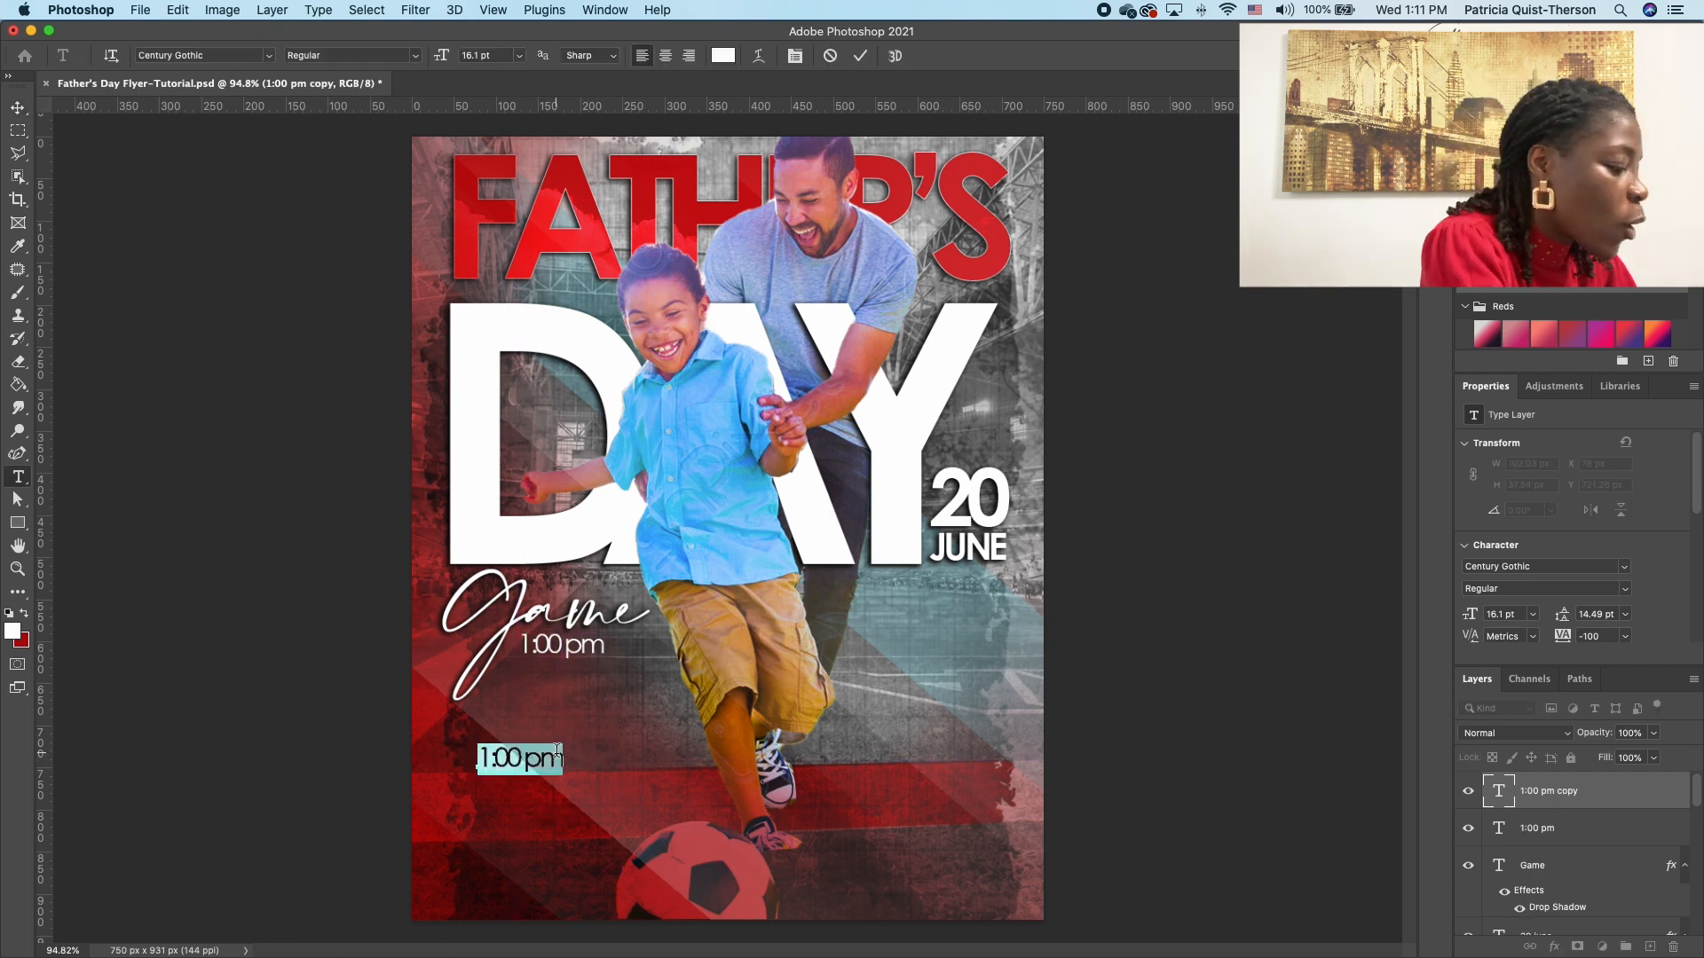
text(LOCATION:)
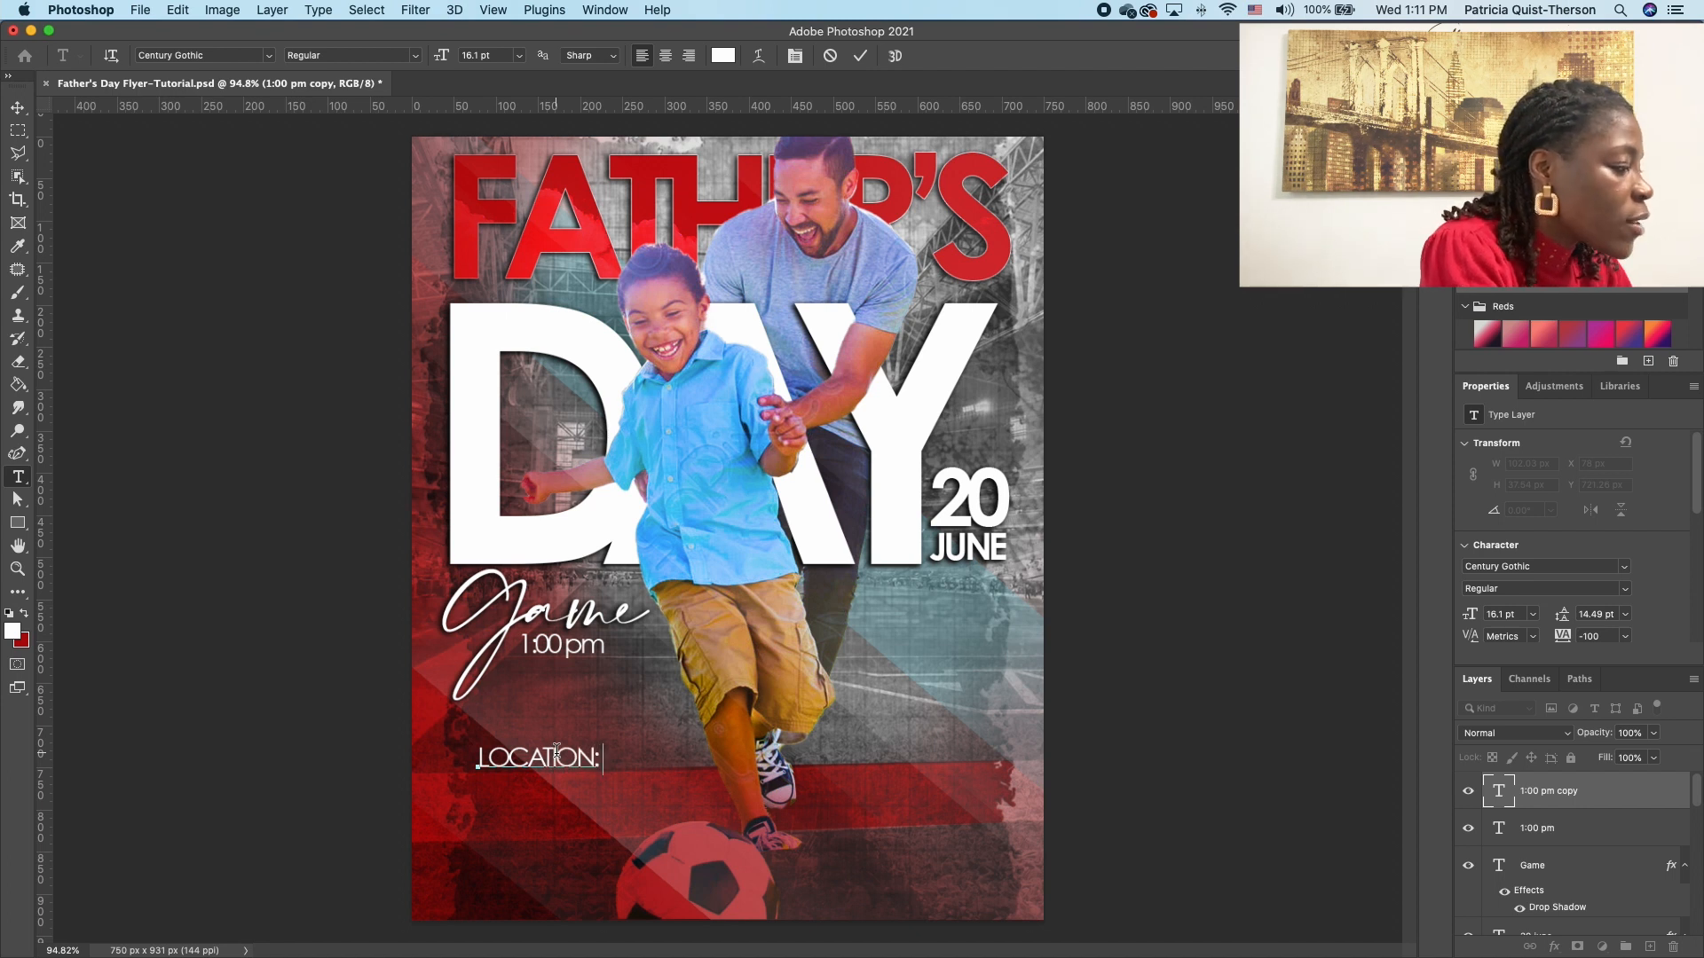
text( CLO)
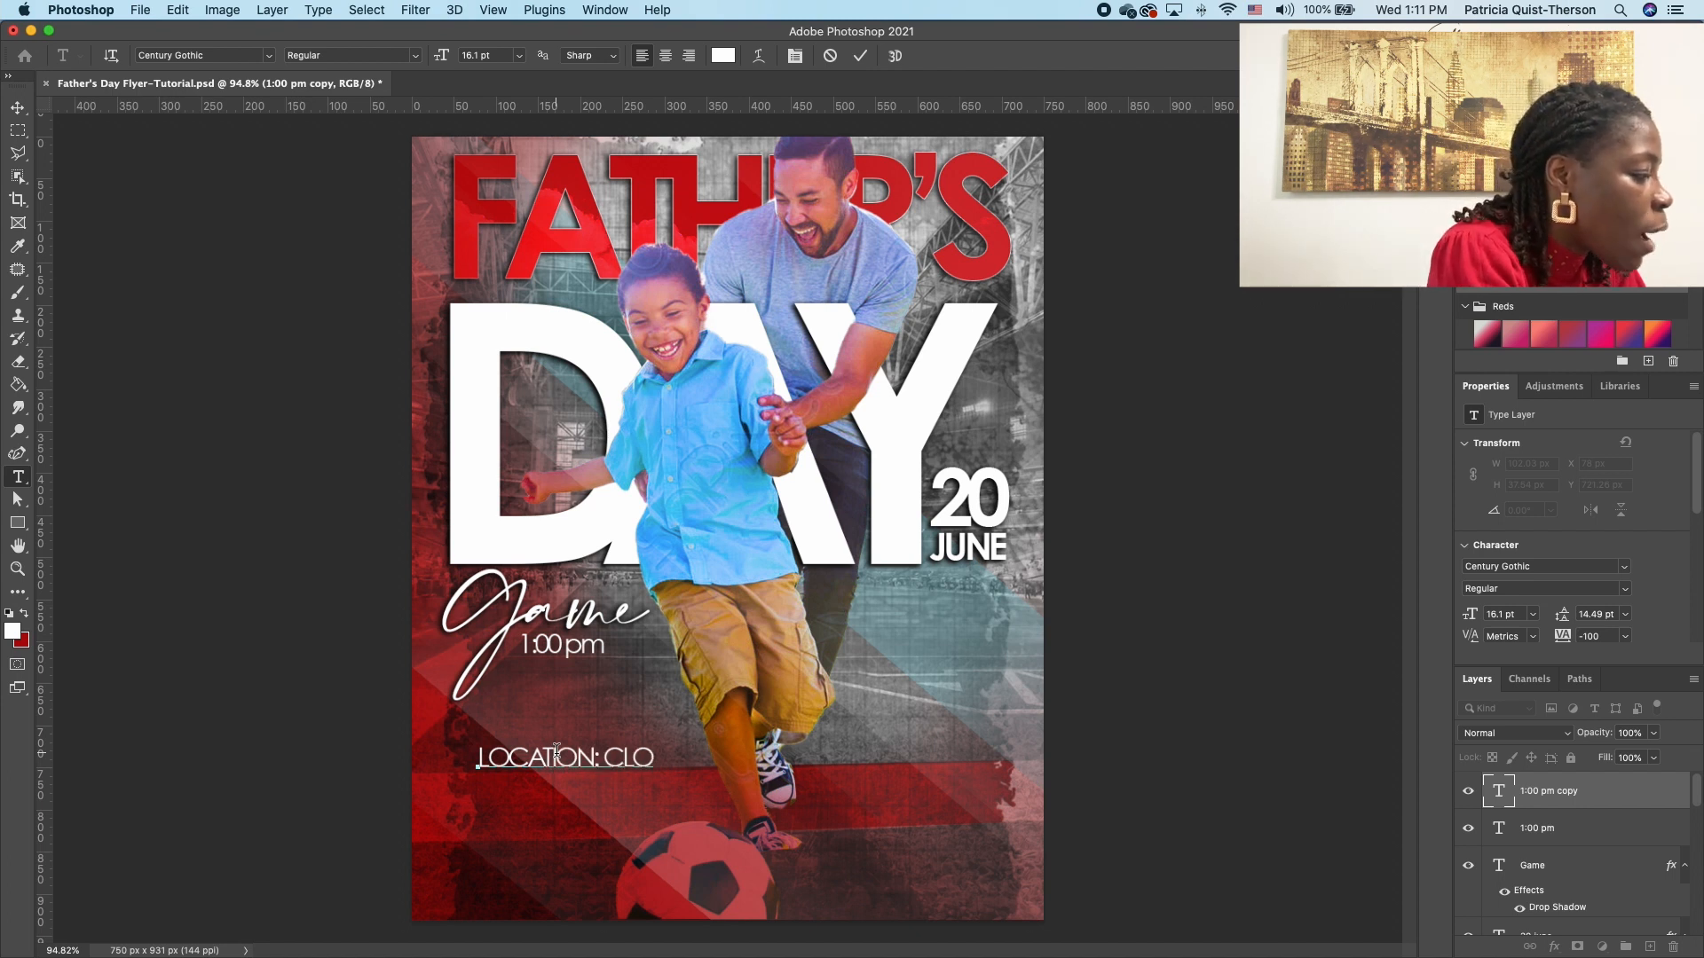
text(VER PARK, MEMPHIS)
key(Escape)
Step: Scale the location text to about 60% and position it to the left of the boy's shoes
key(v)
drag(873, 755, 652, 767)
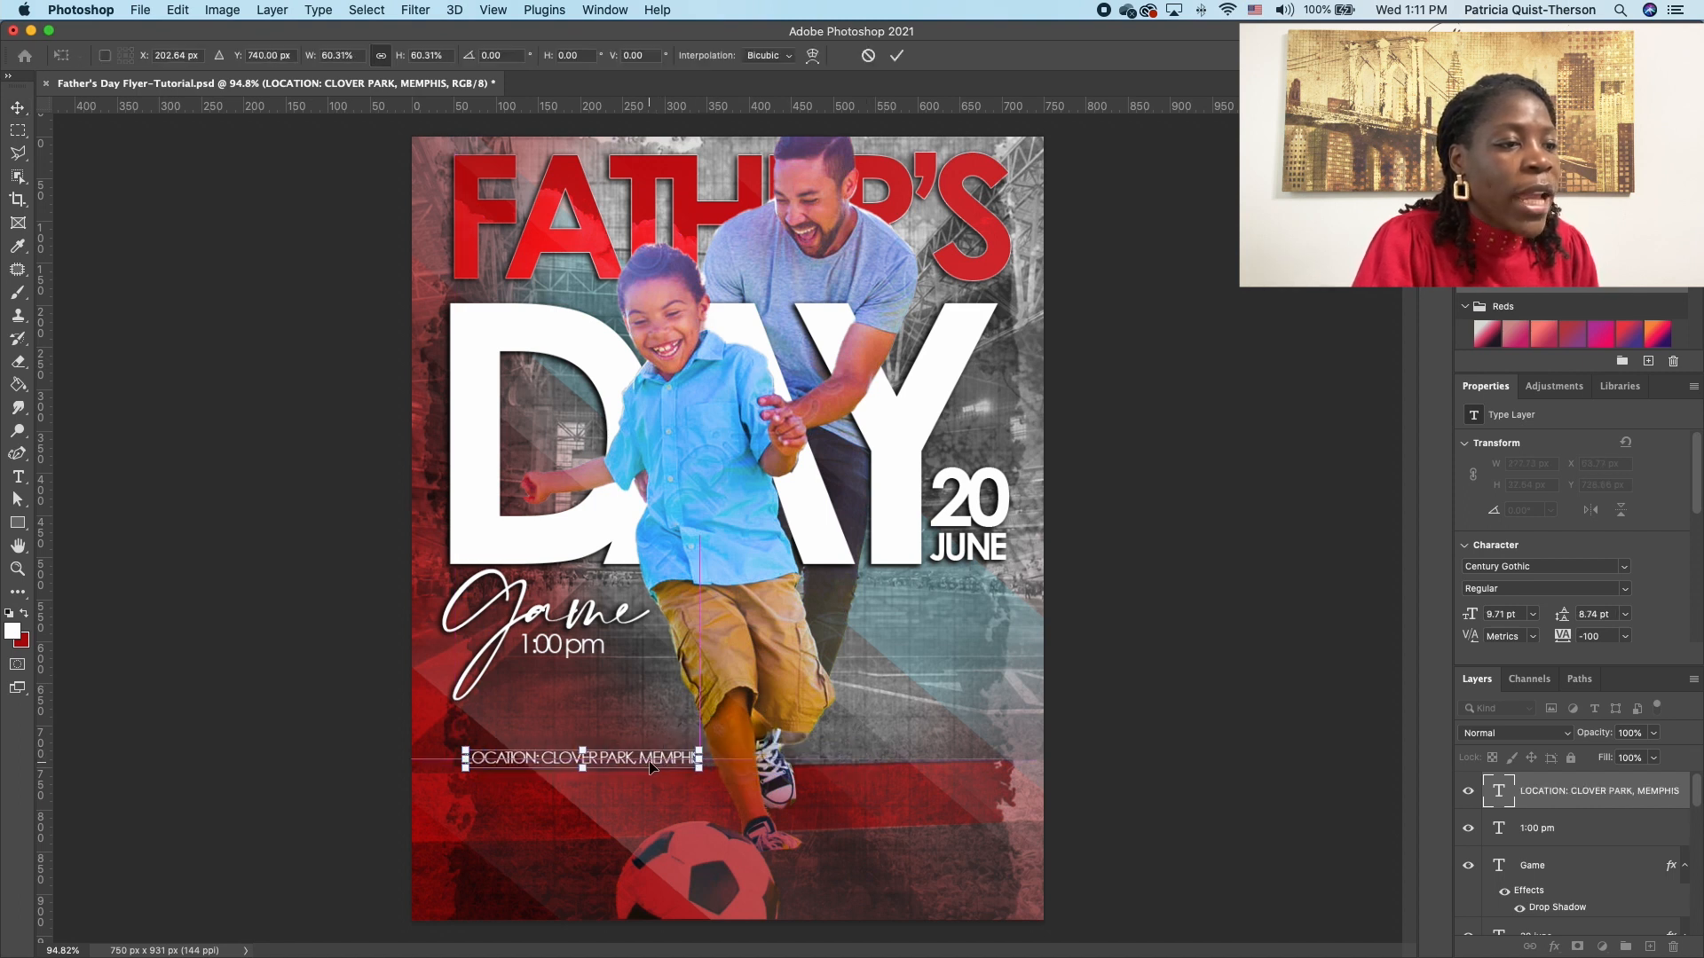
key(Return)
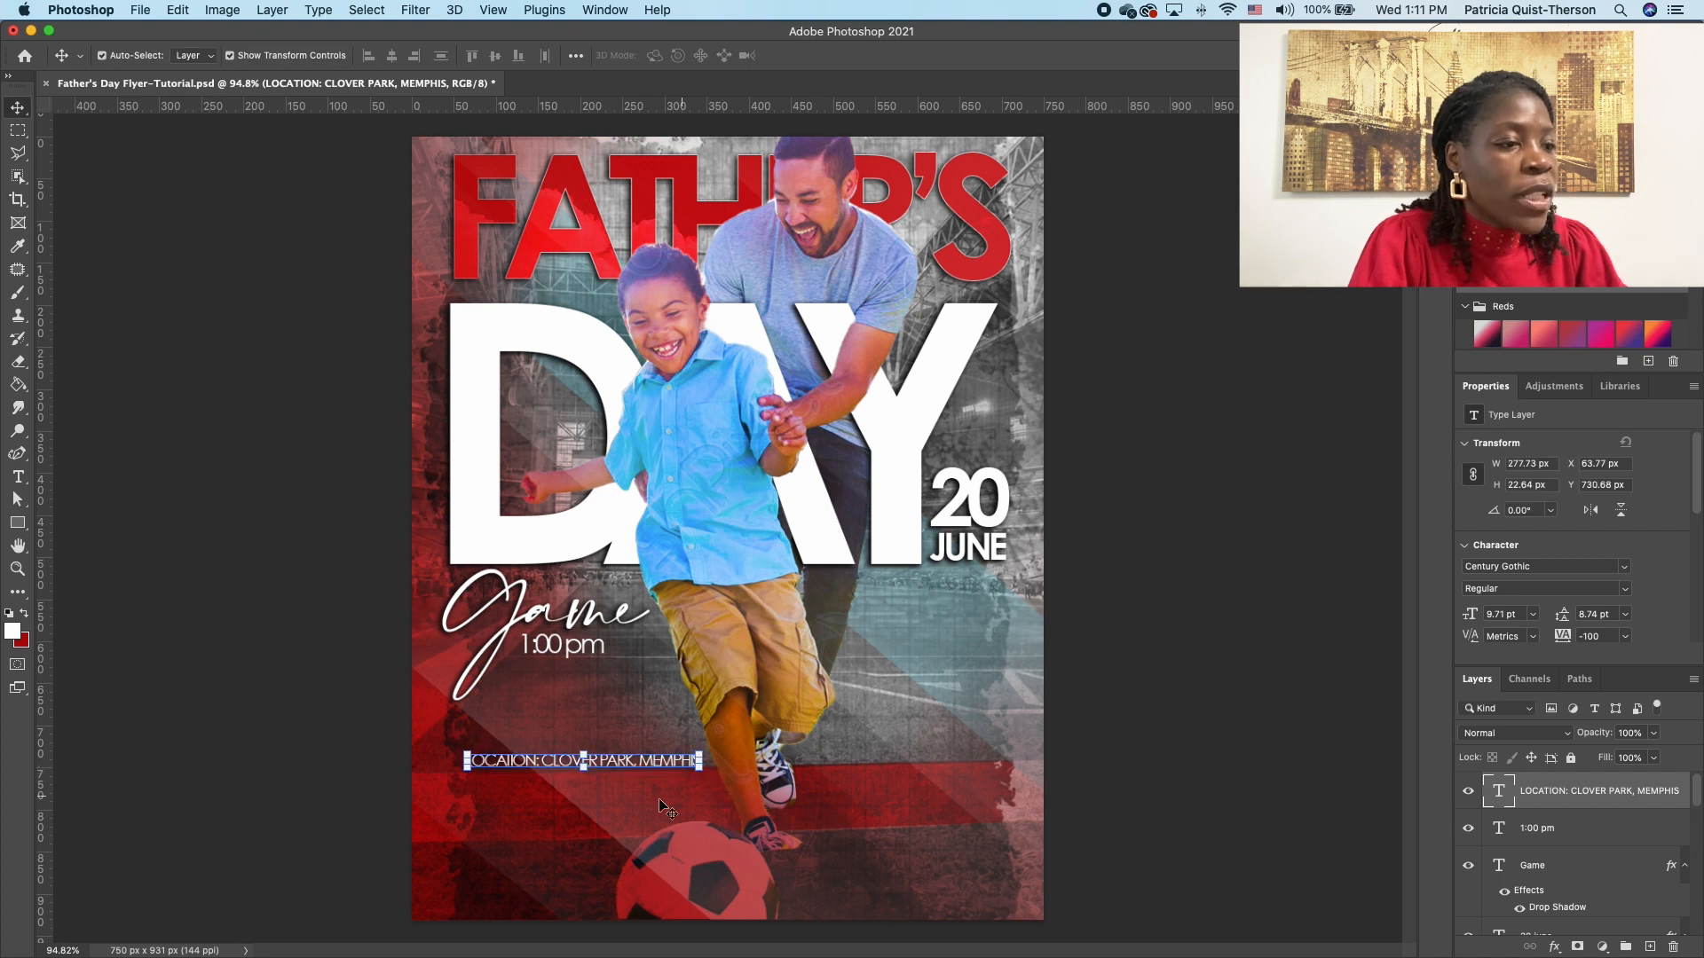
click(861, 750)
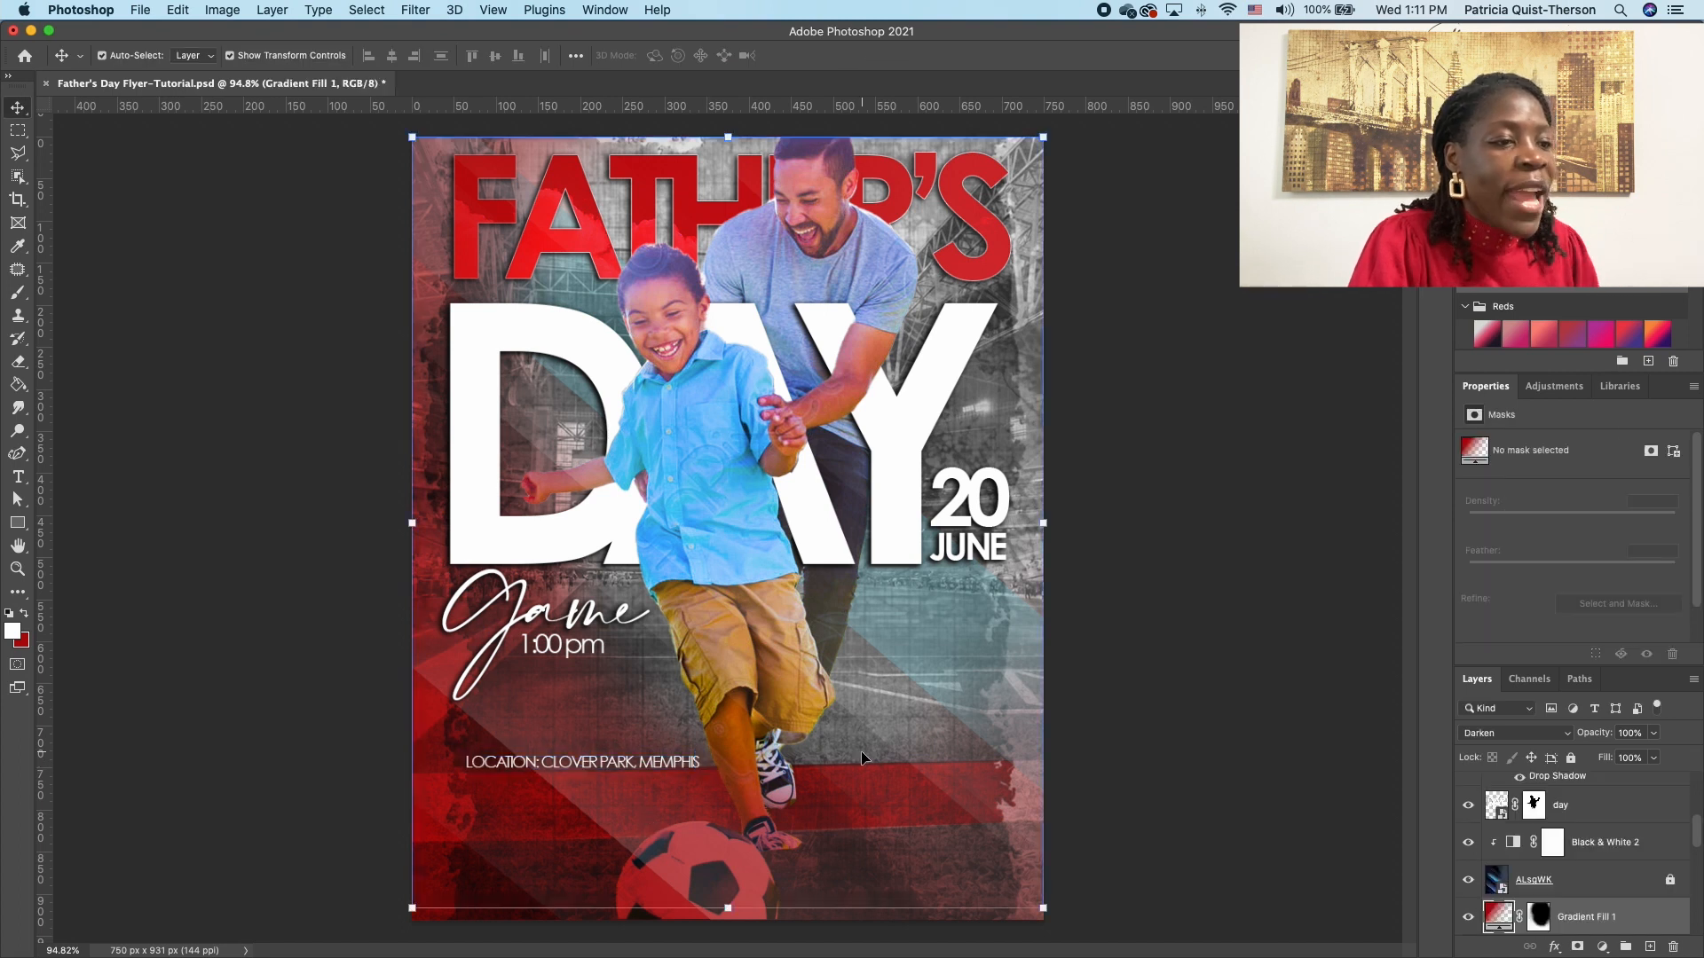
Step: Apply a drop shadow to the location text layer
click(675, 765)
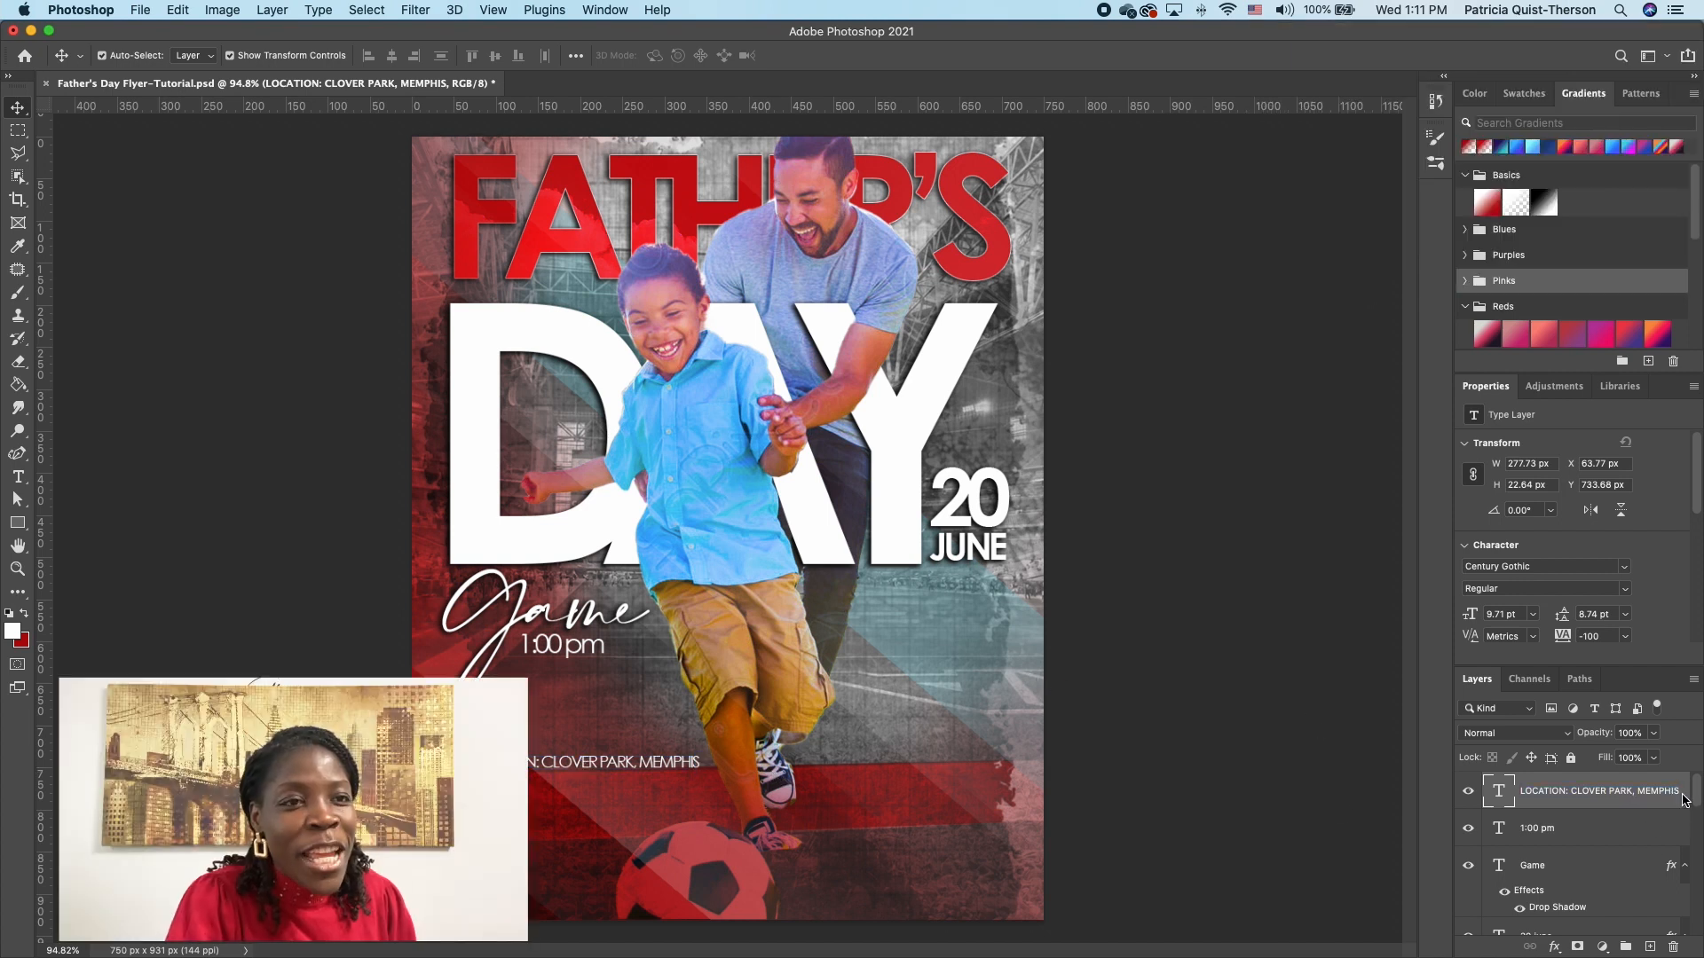
double_click(1684, 792)
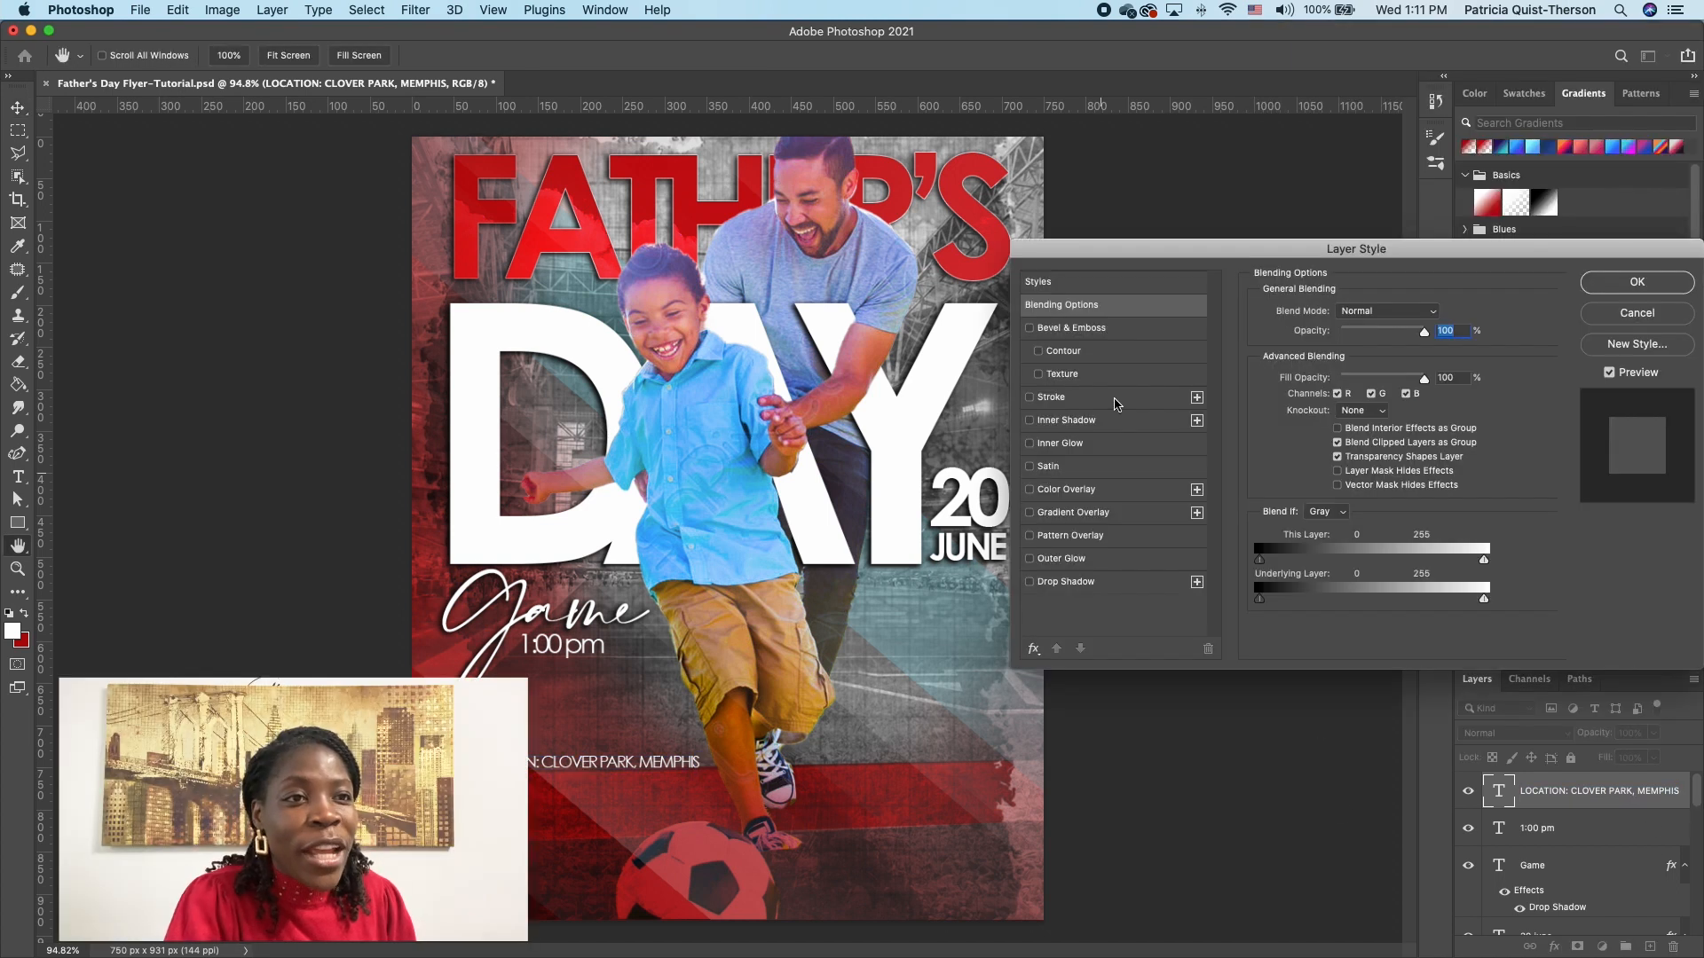
click(1030, 583)
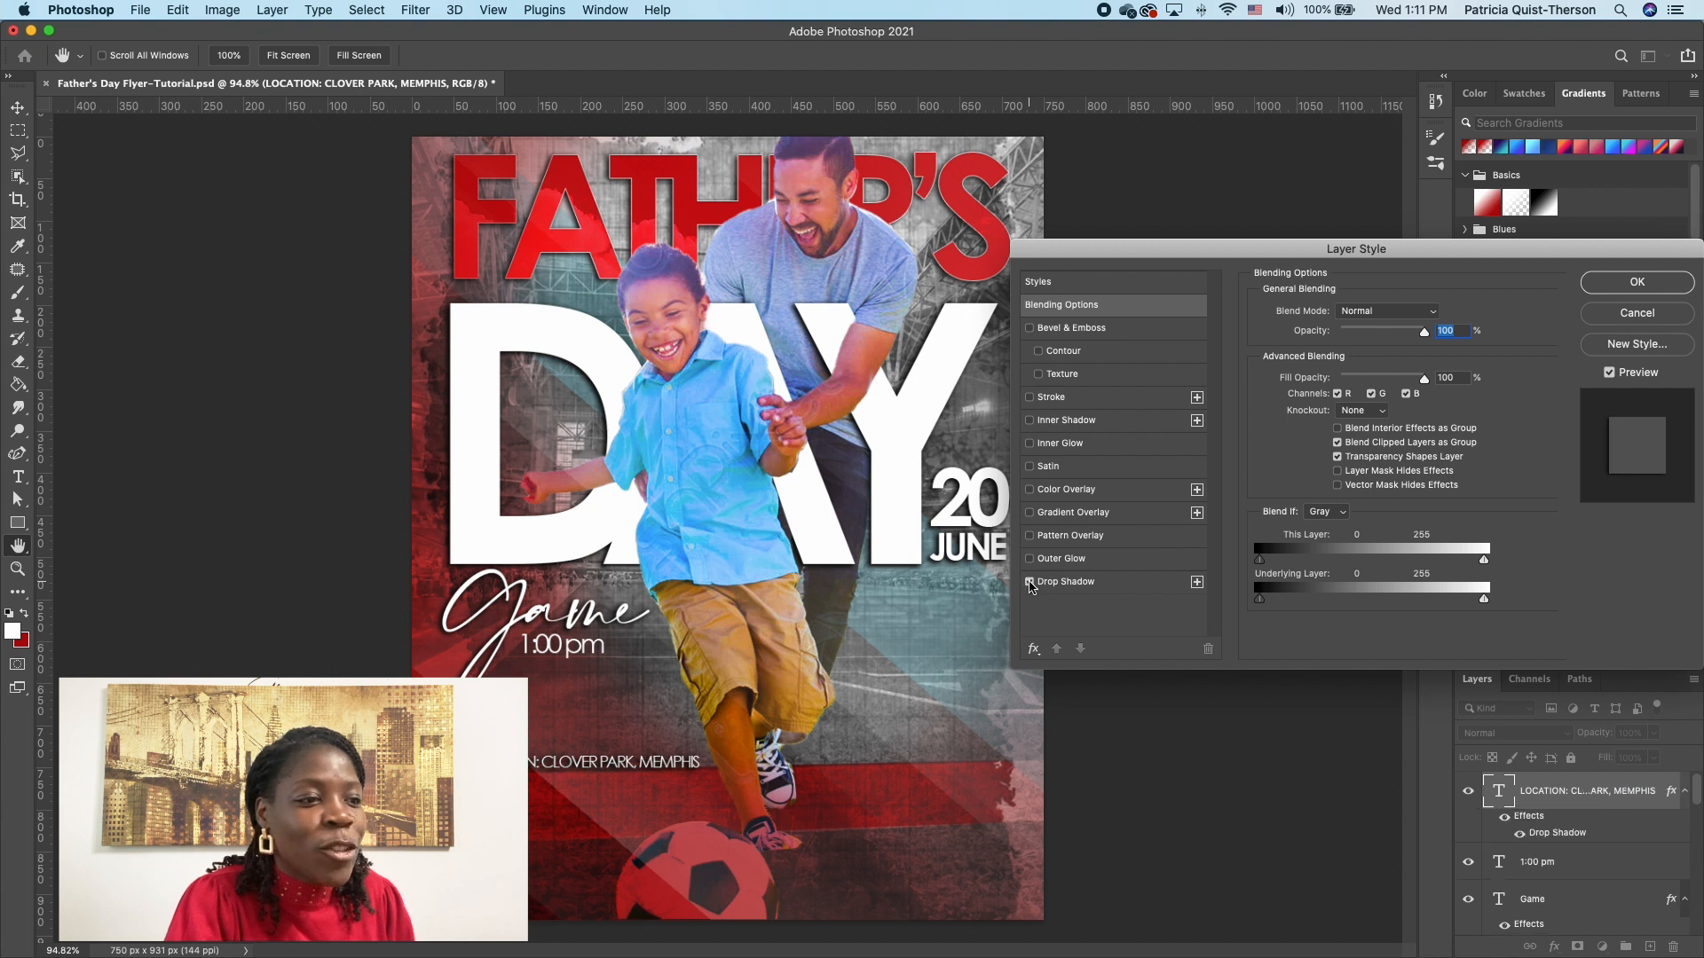
click(1636, 283)
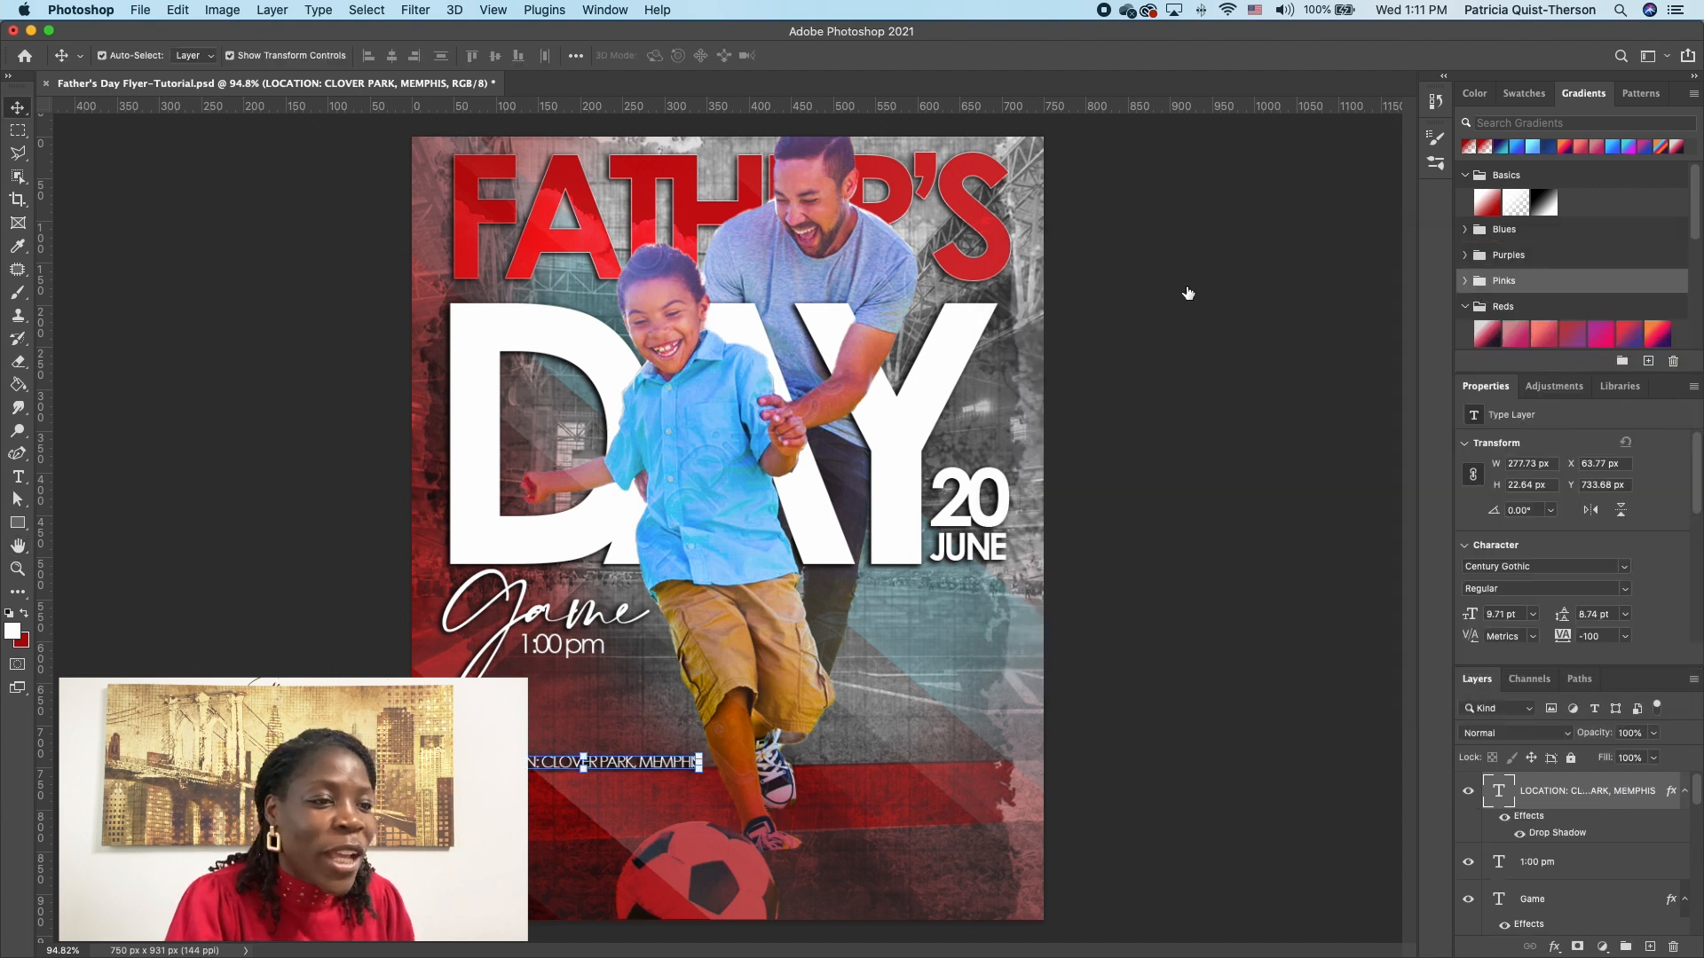
click(1176, 681)
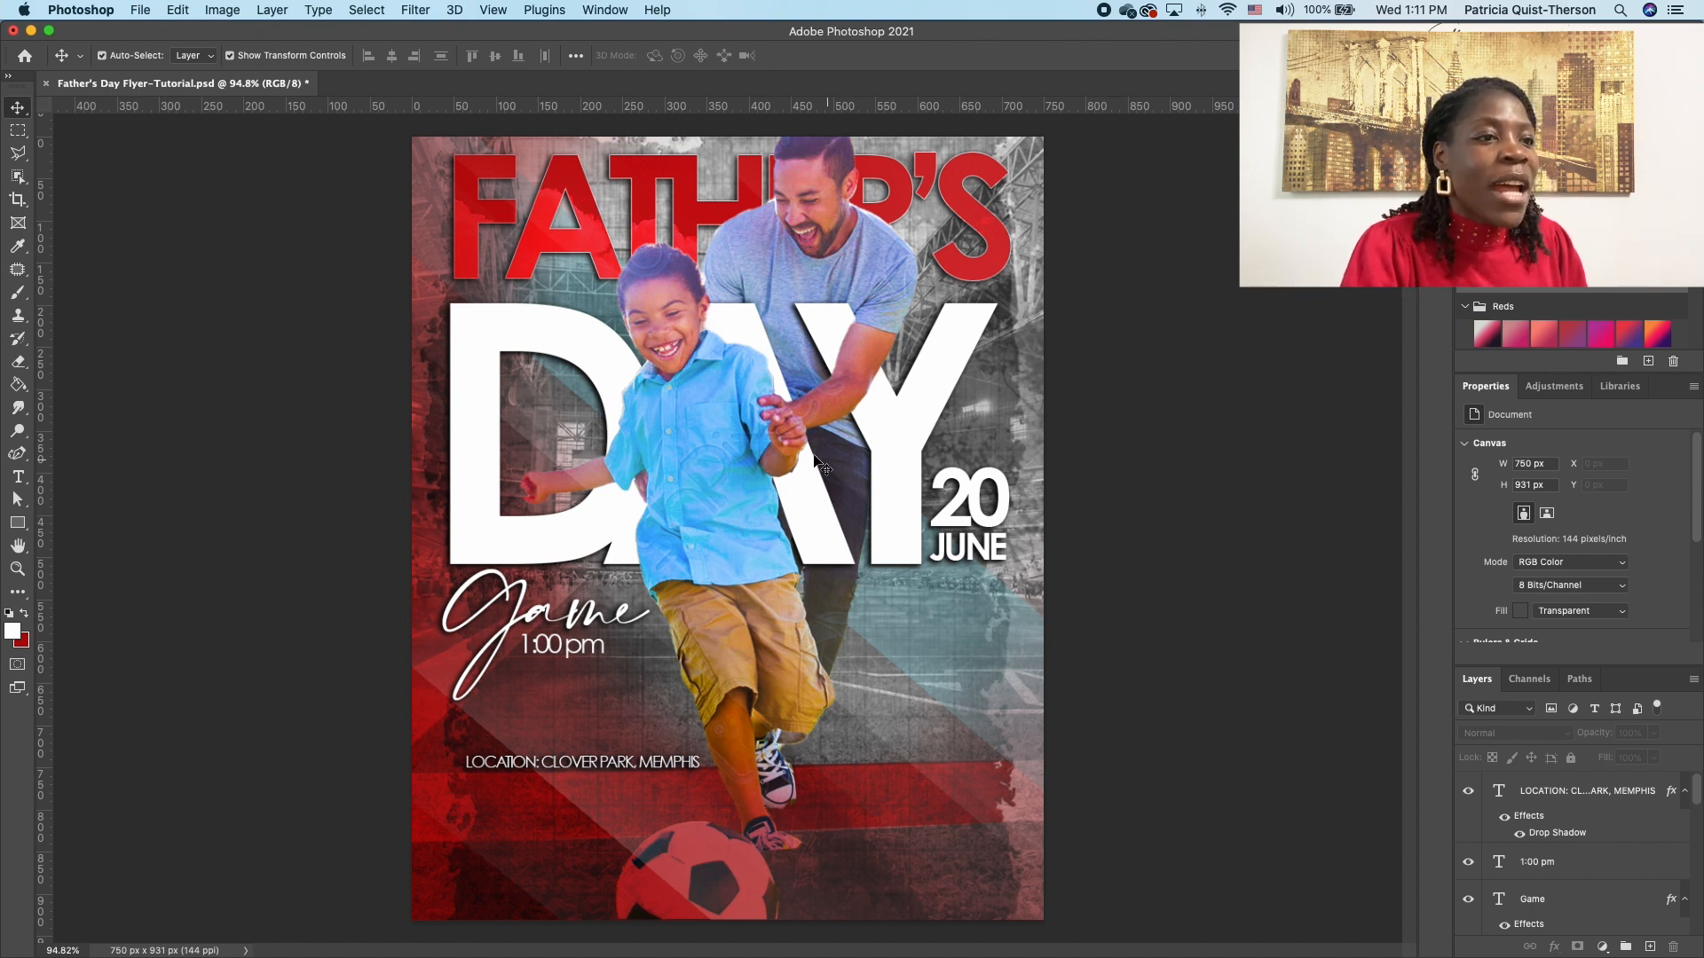
Step: On Layer 5 copy, clean the watermark traces off the father's forearm near the wrist using the Patch tool
scroll(643, 407, up, 5)
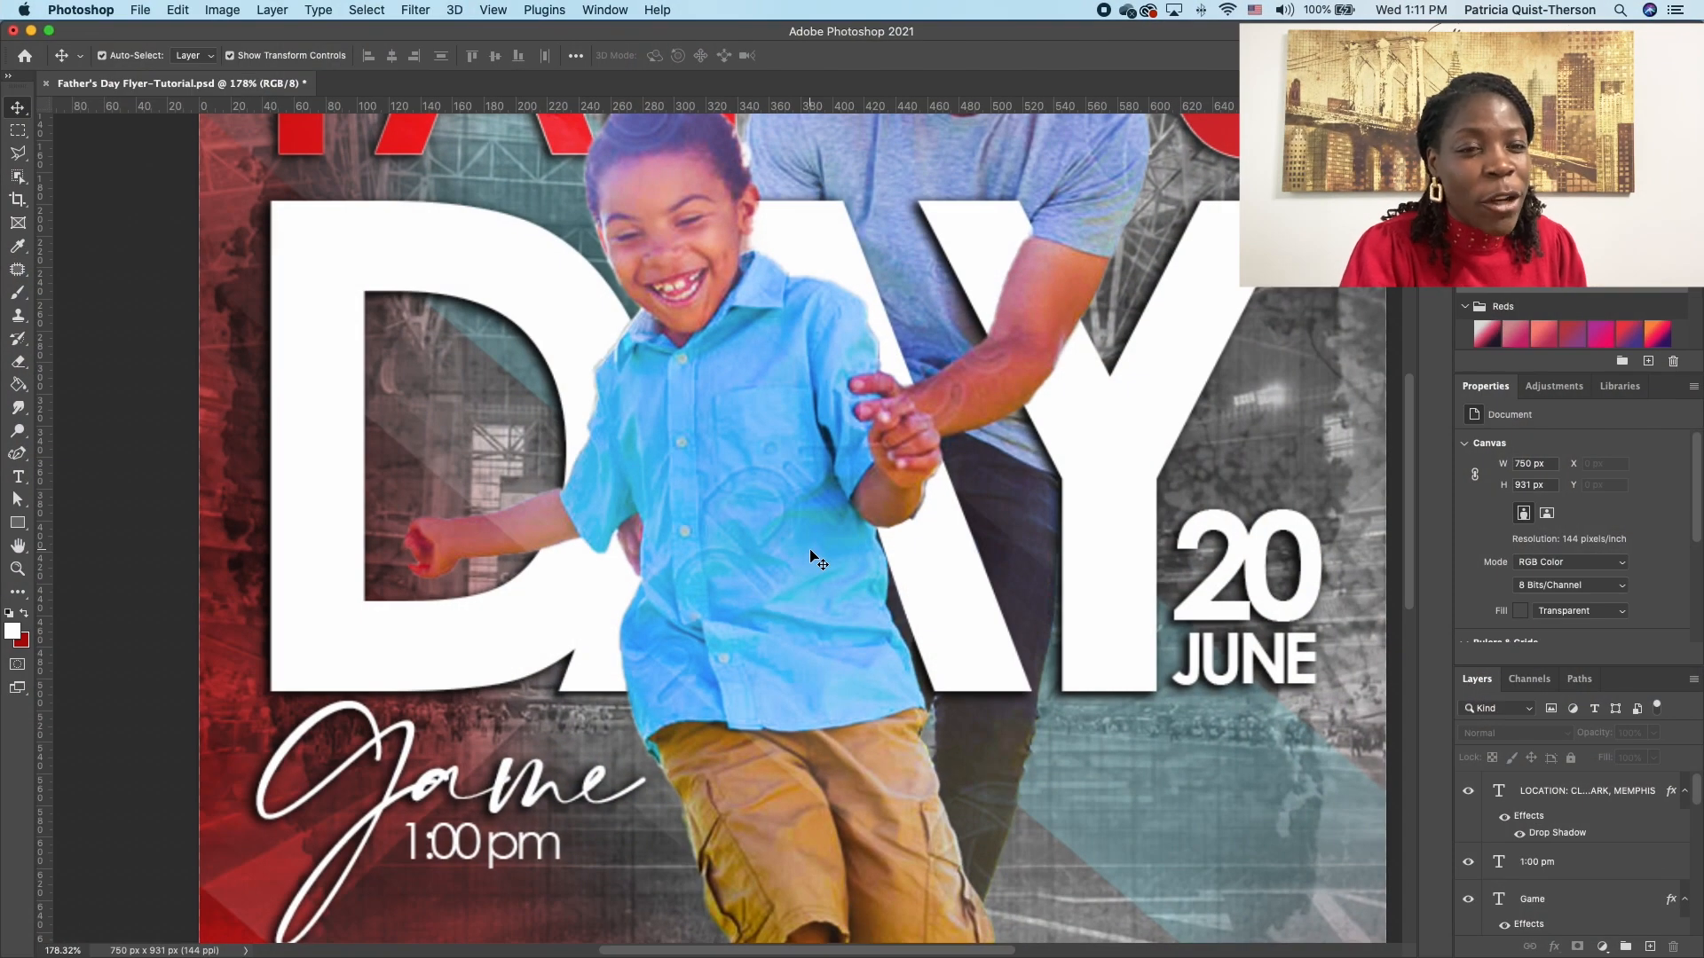
click(803, 422)
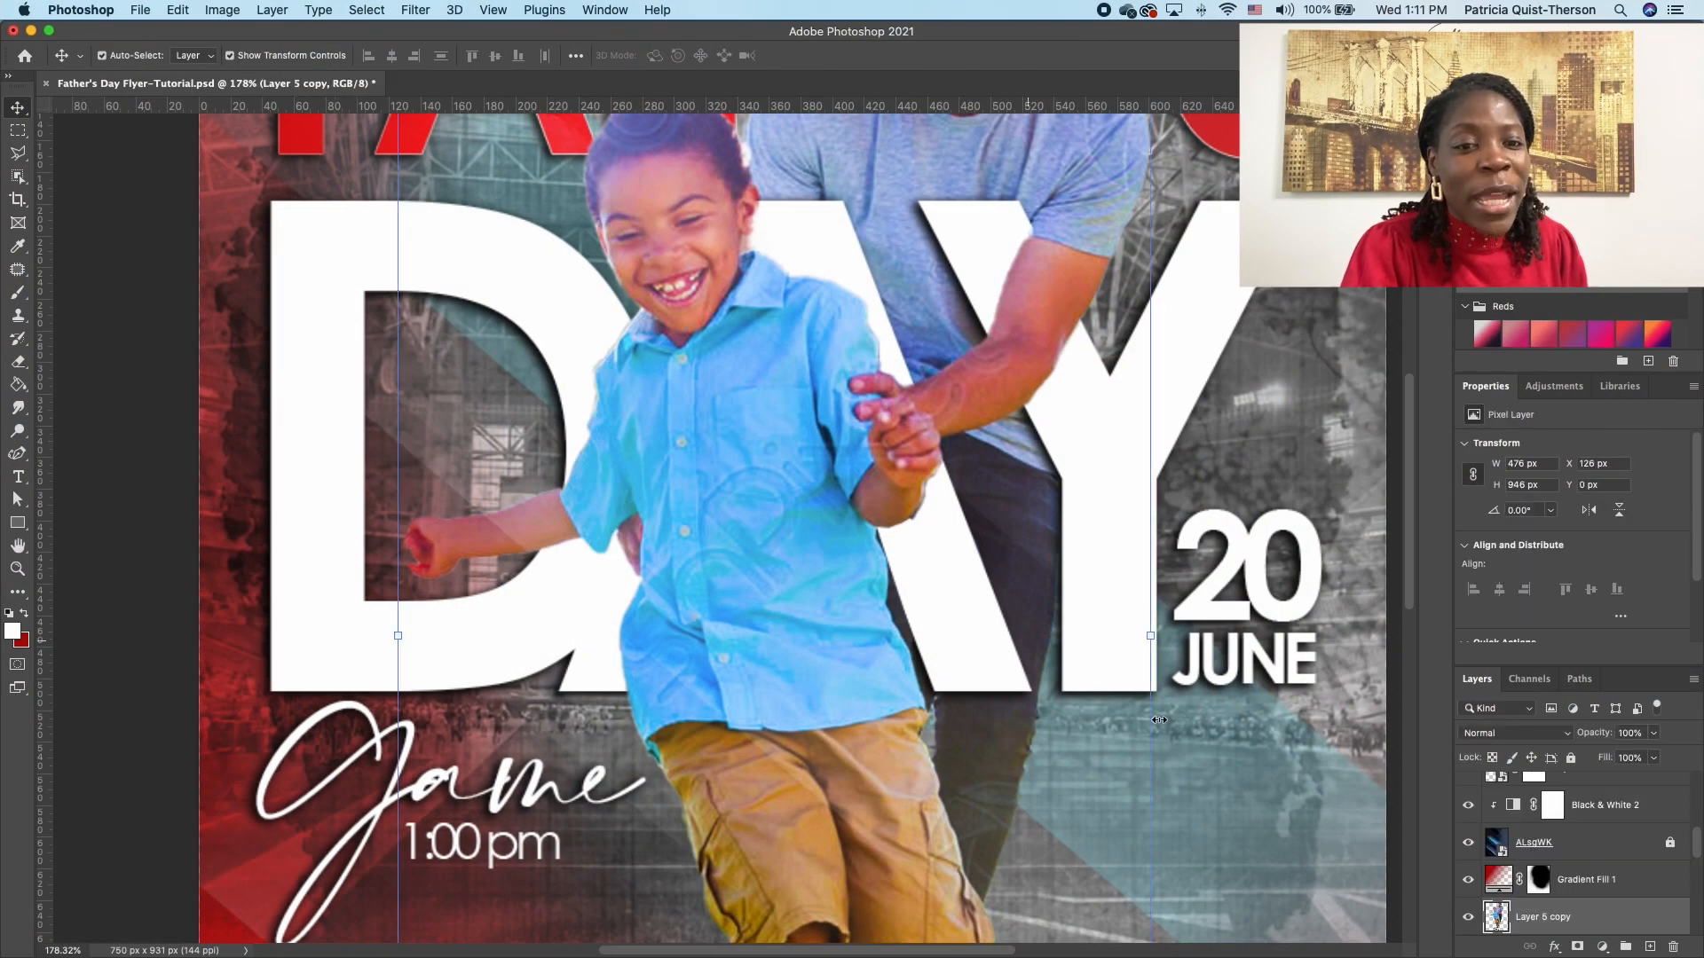
click(18, 270)
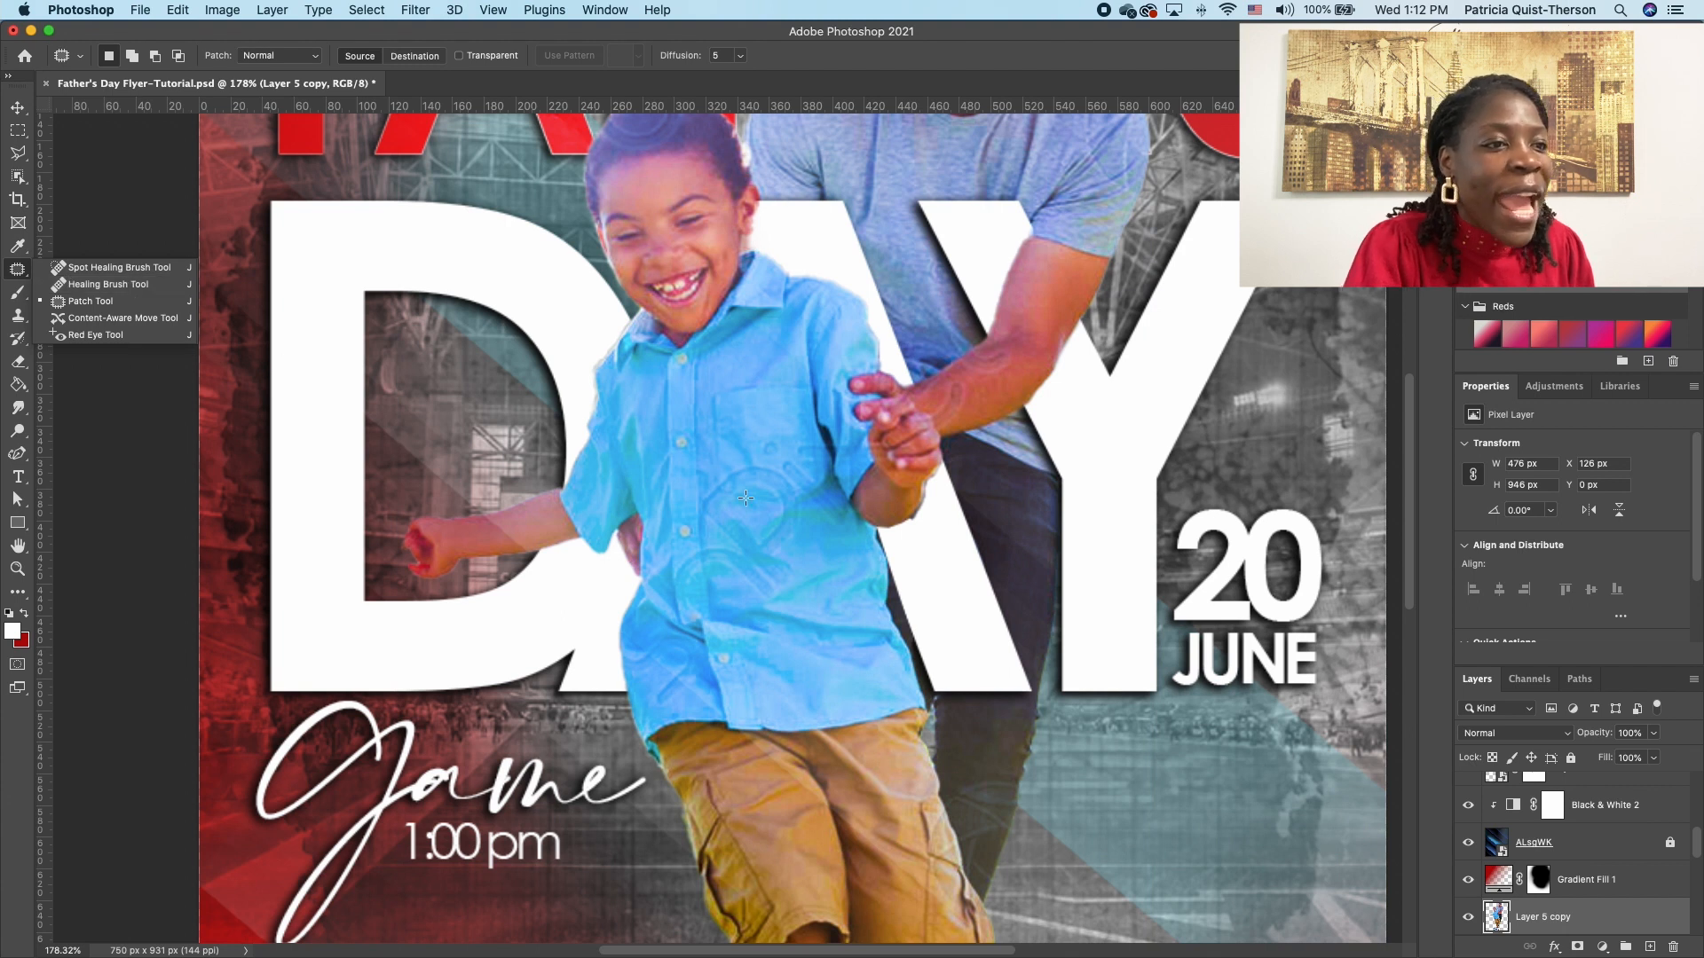
click(963, 386)
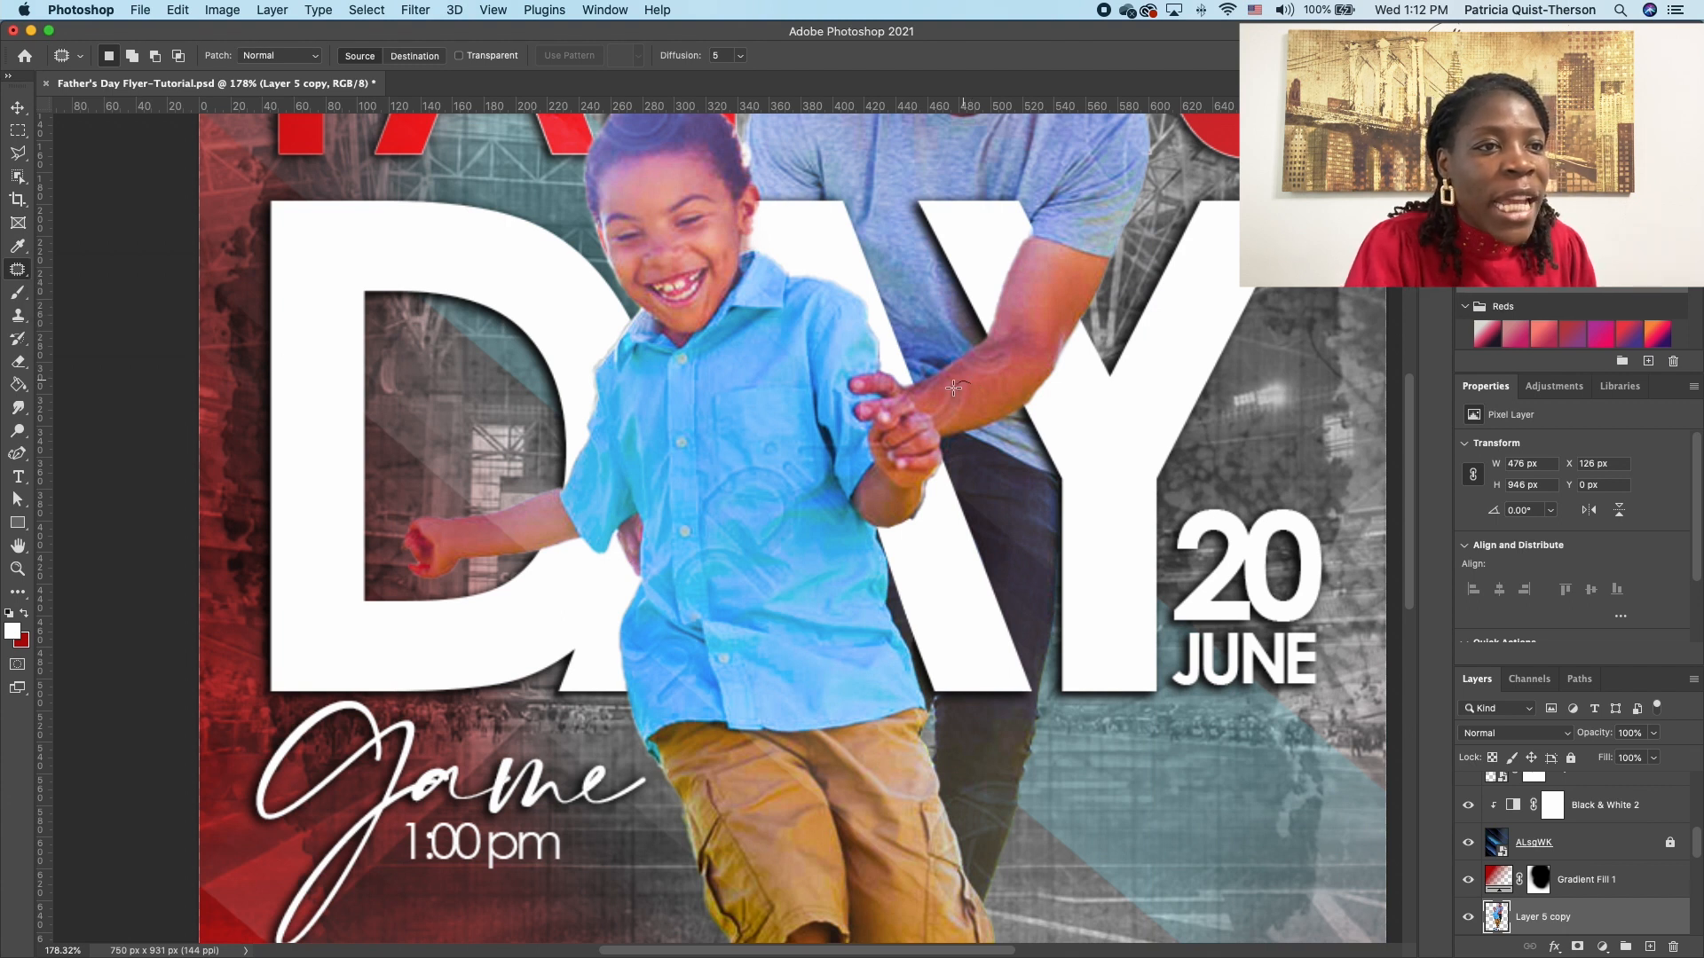
drag(971, 391, 969, 388)
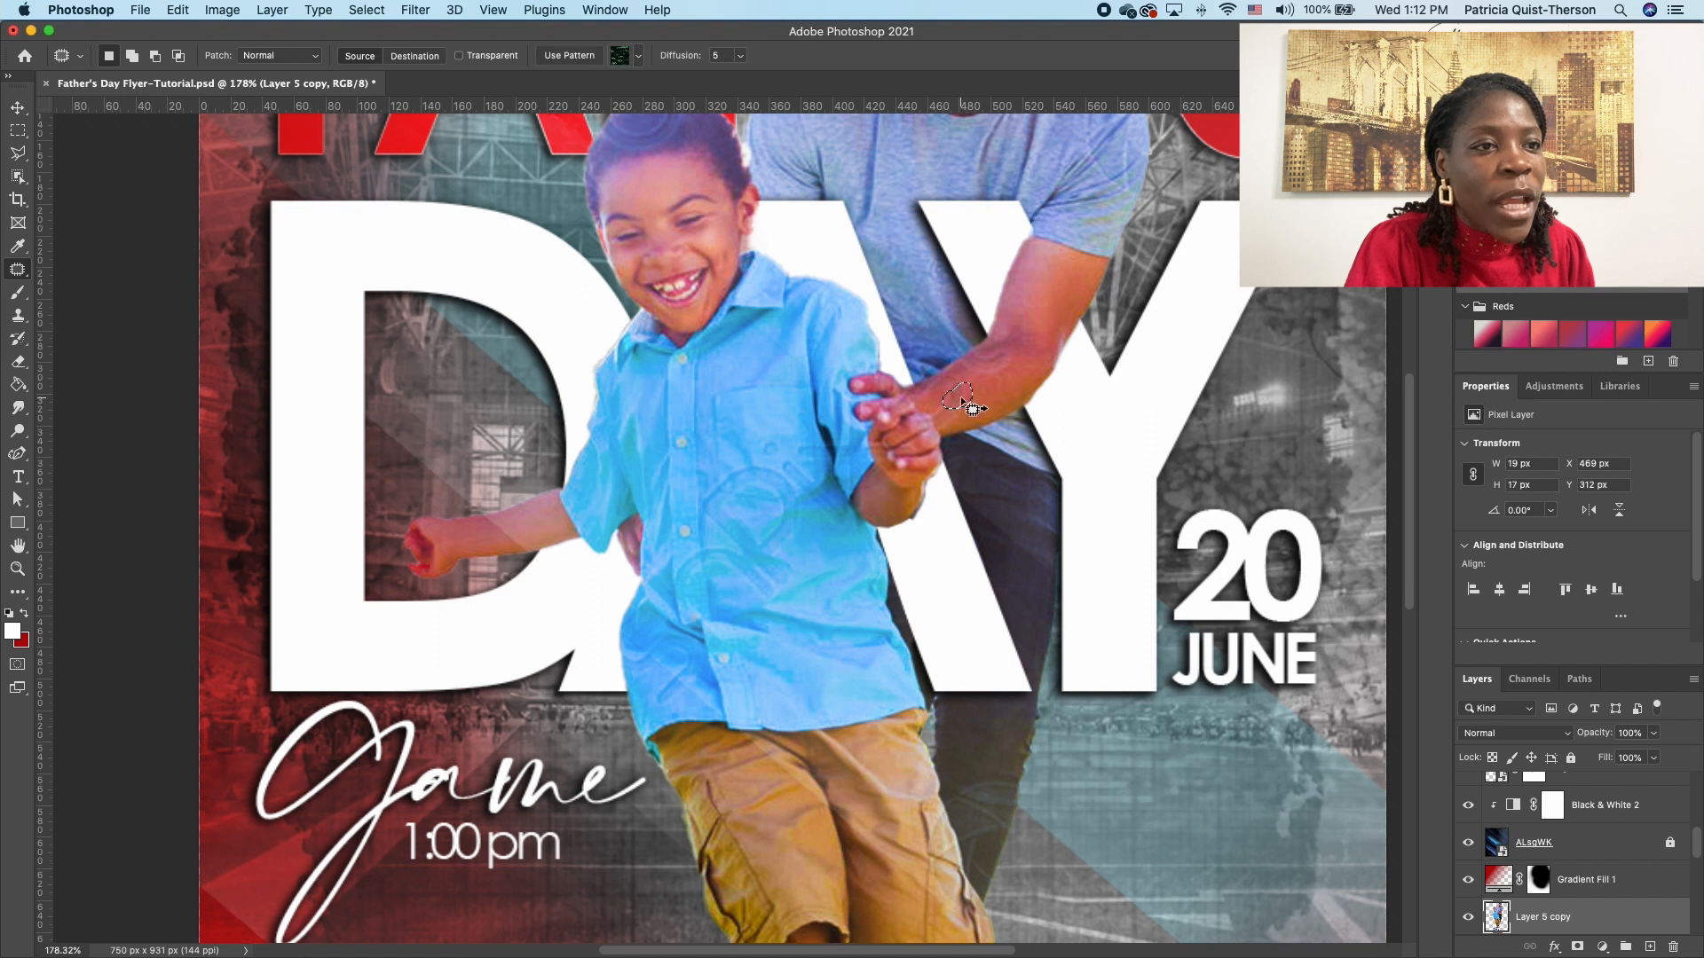
key(ctrl+d)
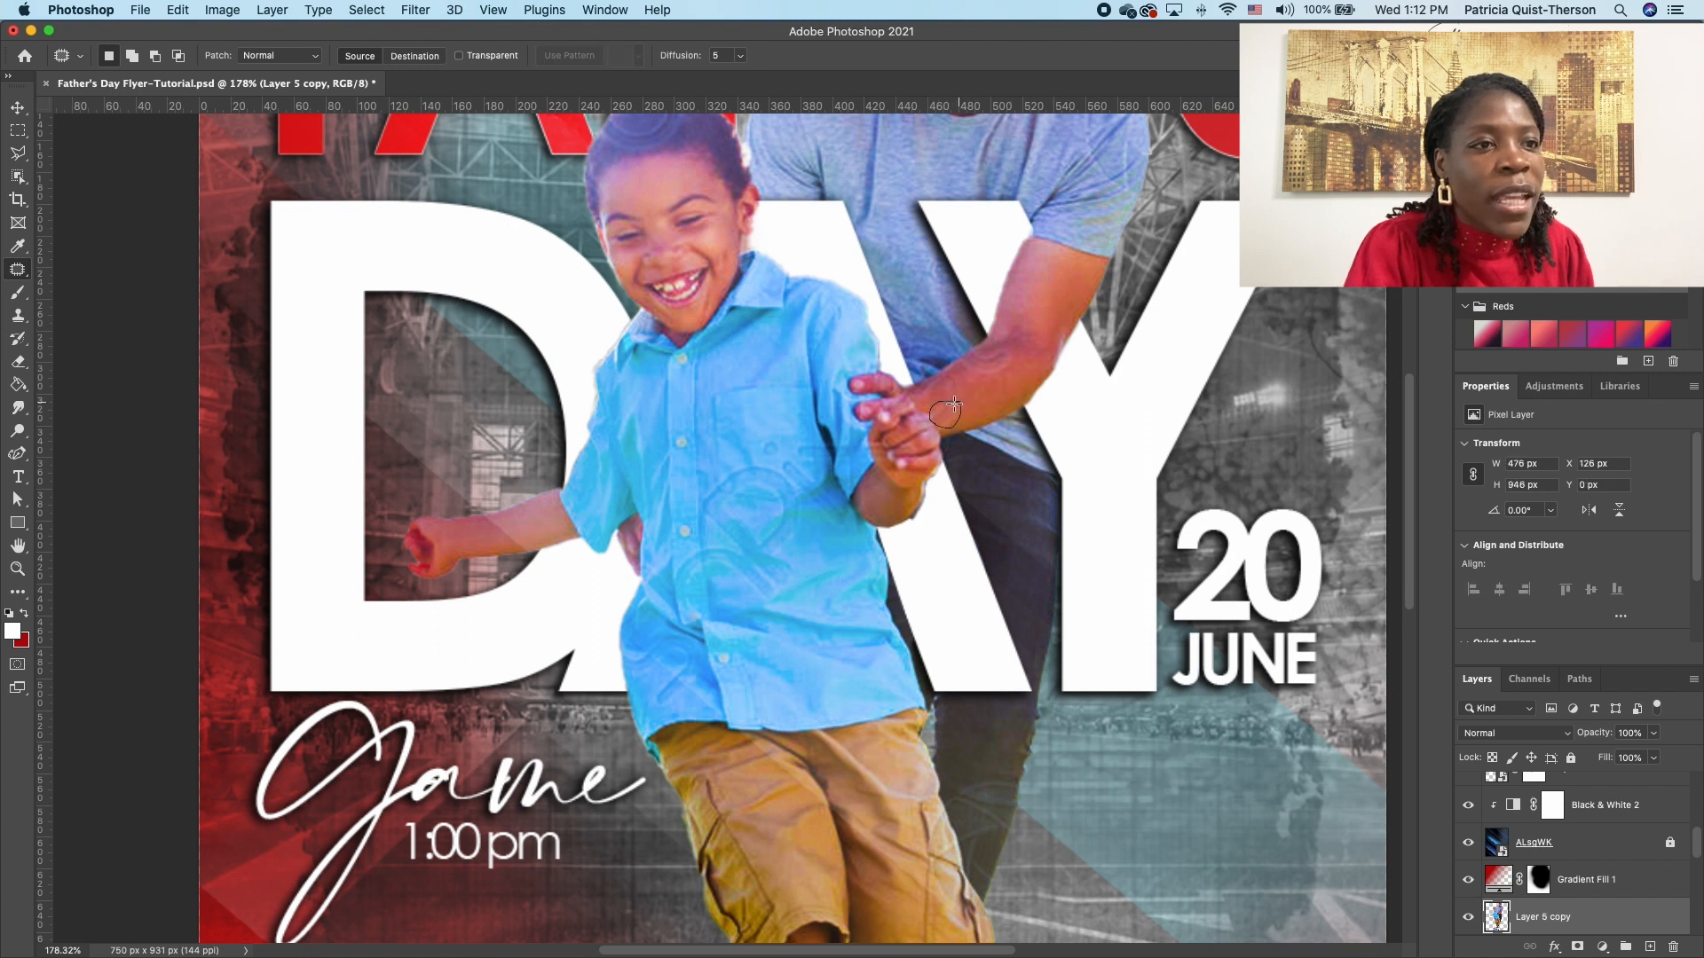
drag(953, 403, 955, 402)
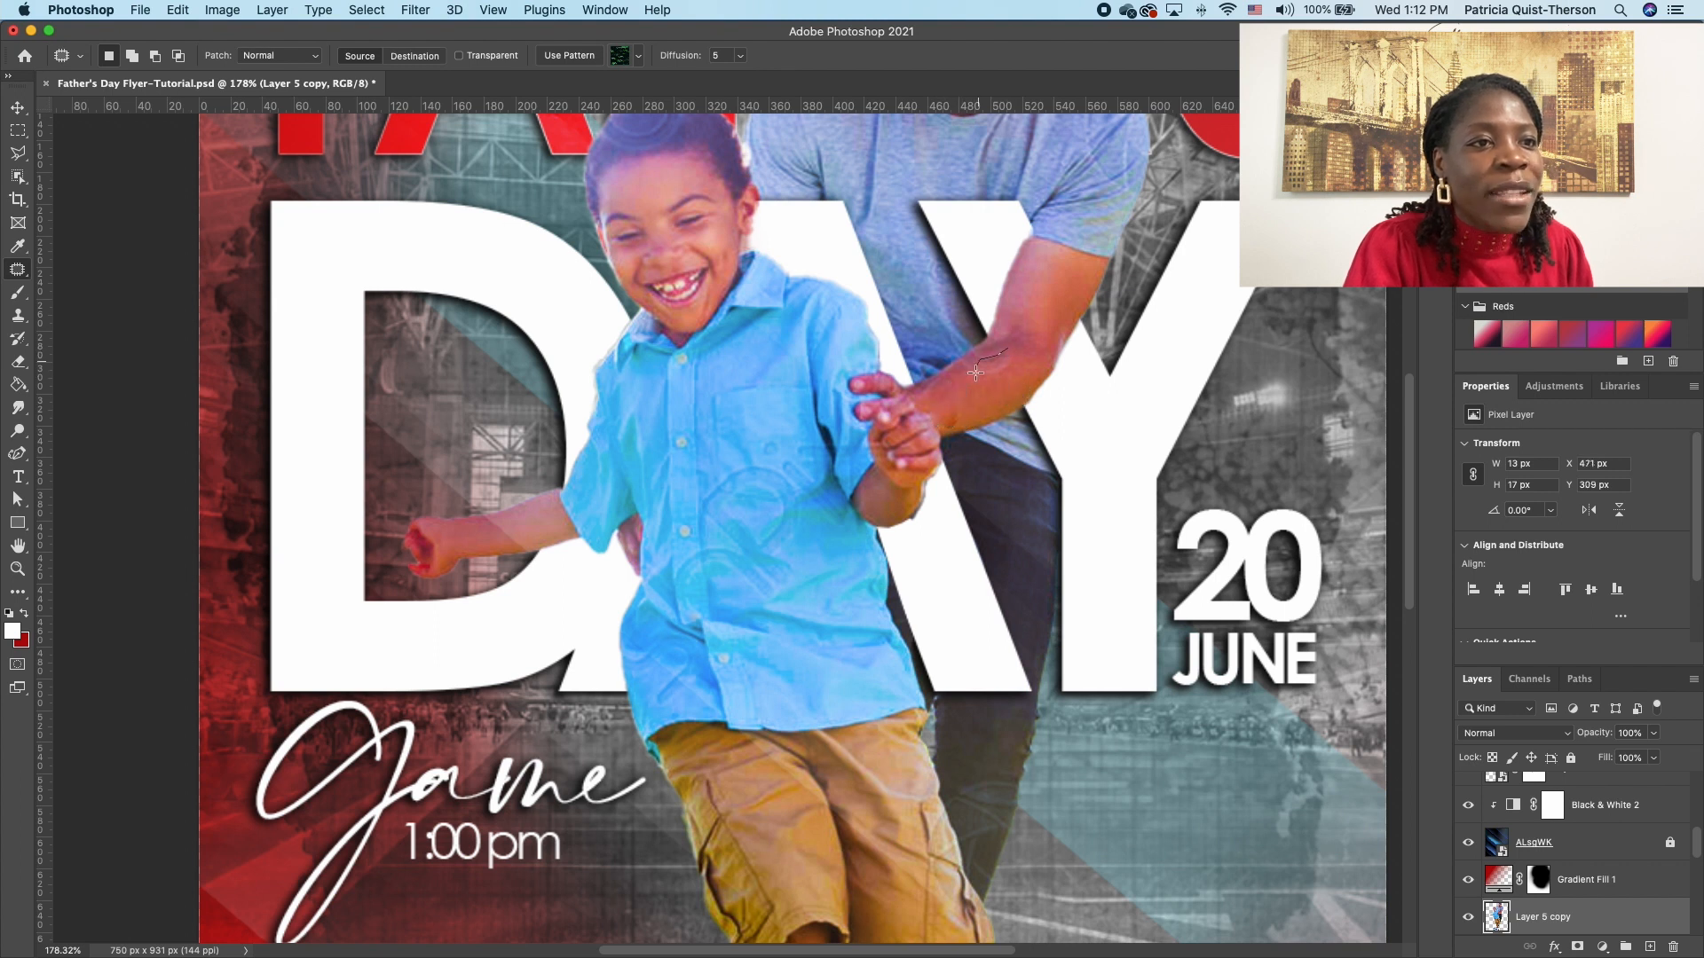
drag(975, 373, 953, 408)
key(cmd+d)
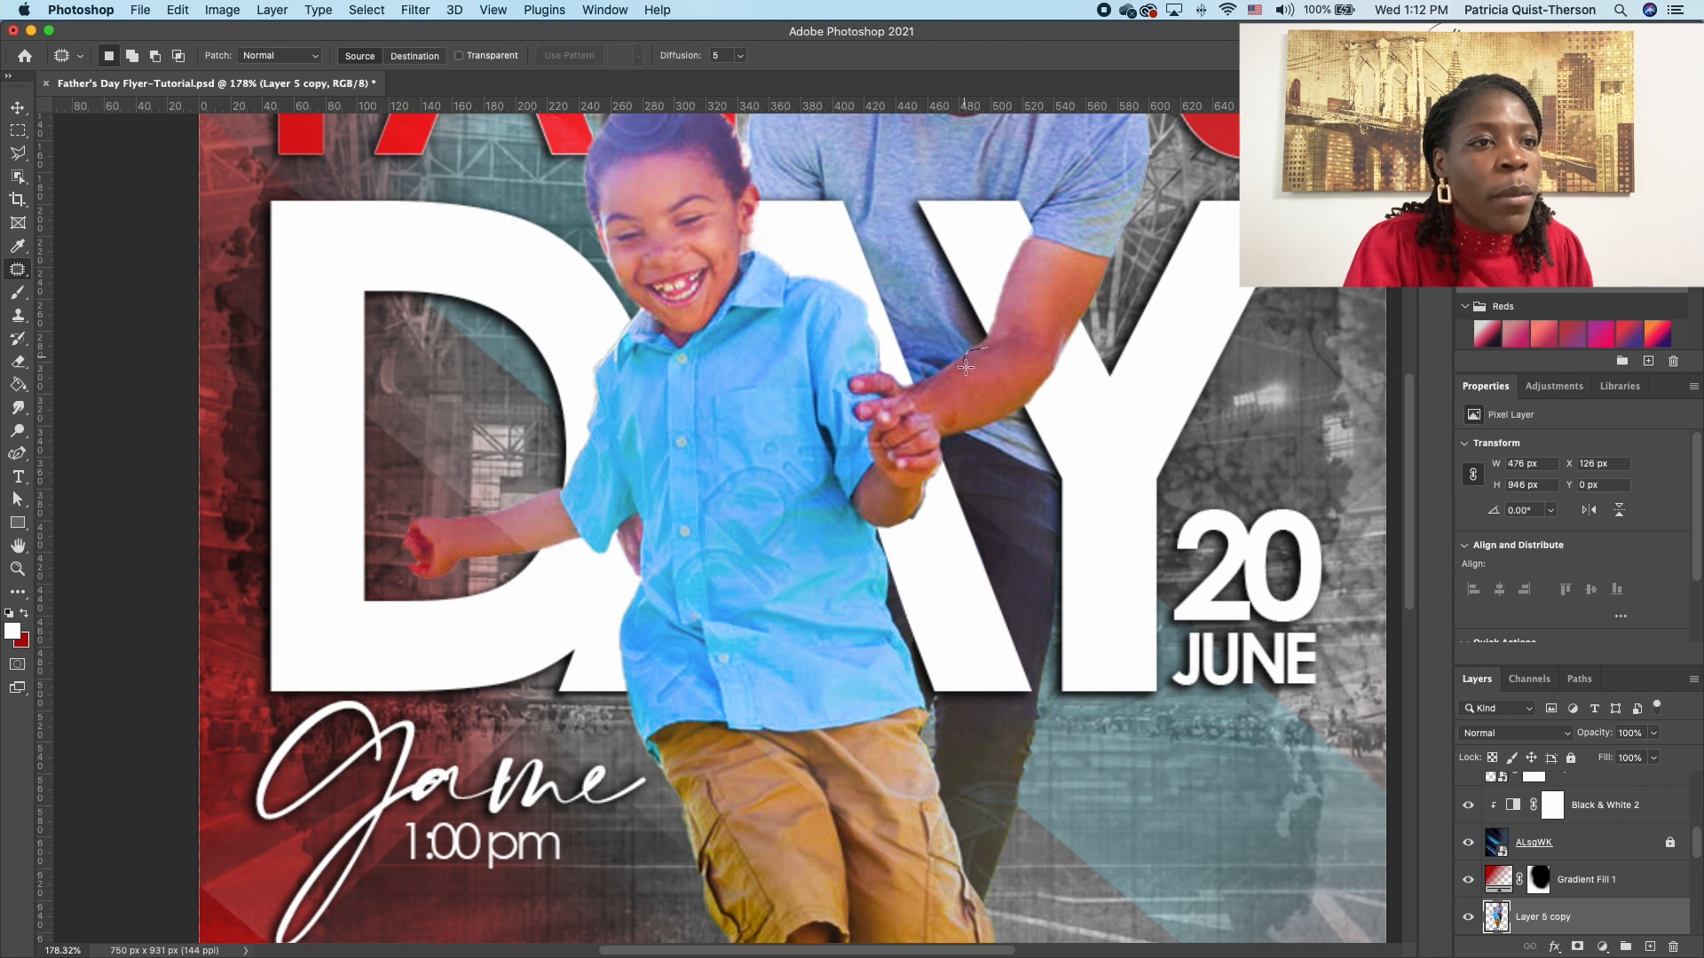
drag(987, 348, 991, 355)
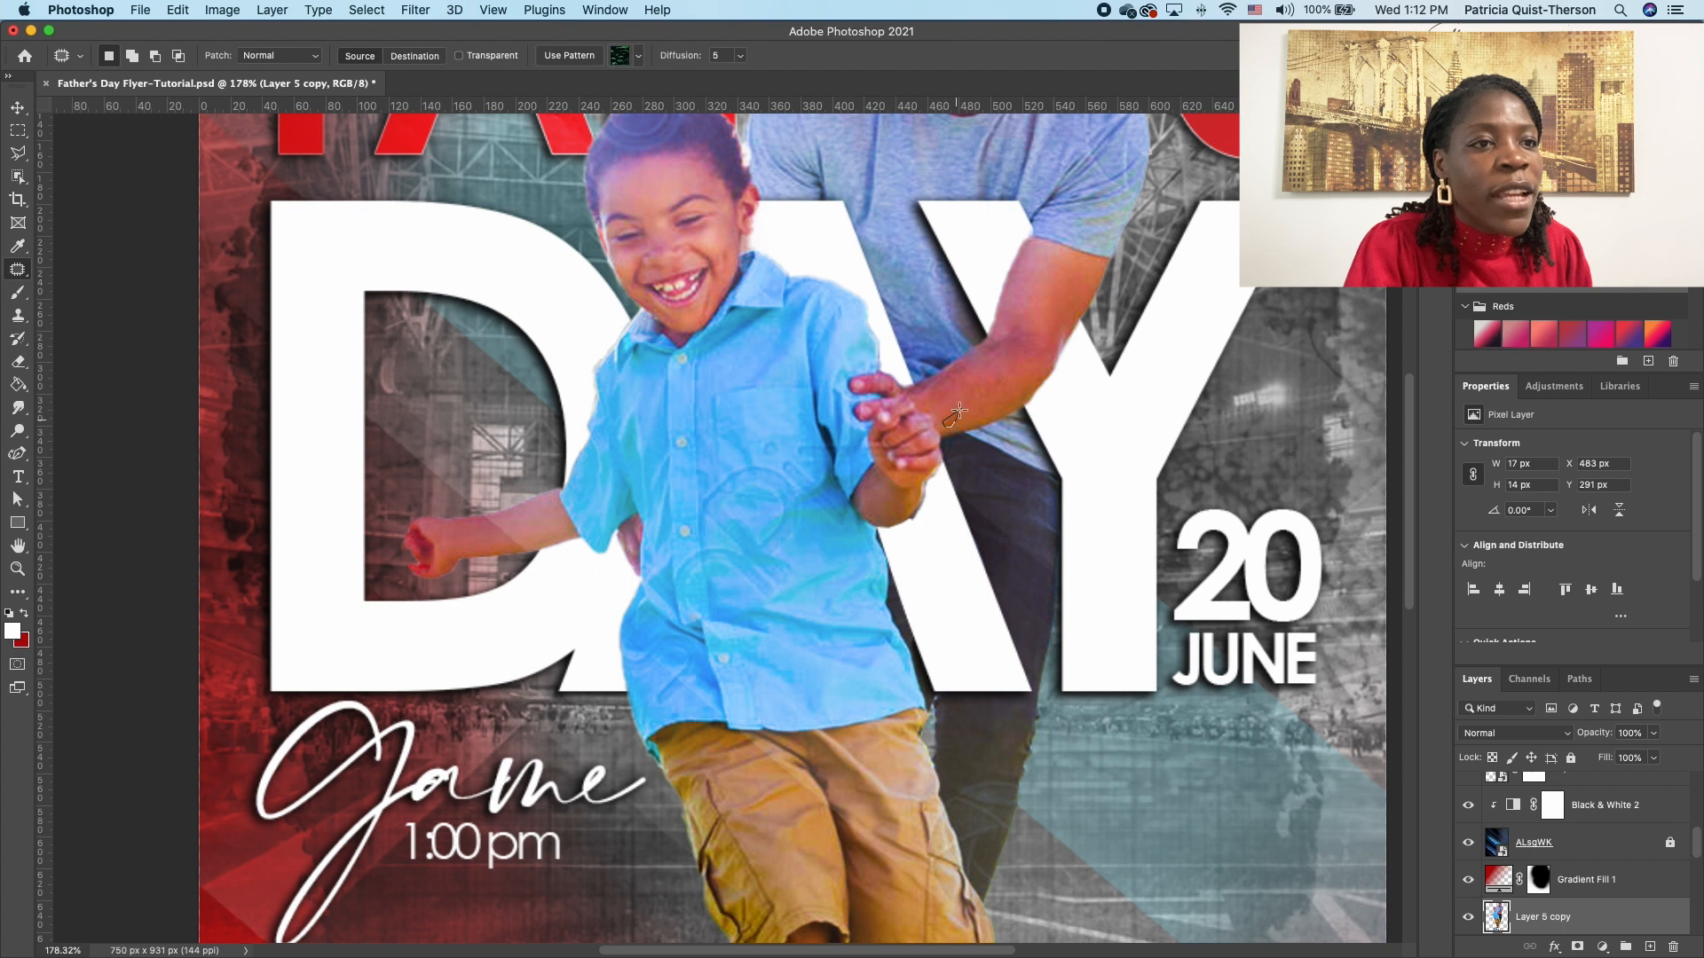
drag(987, 410, 988, 410)
key(cmd+d)
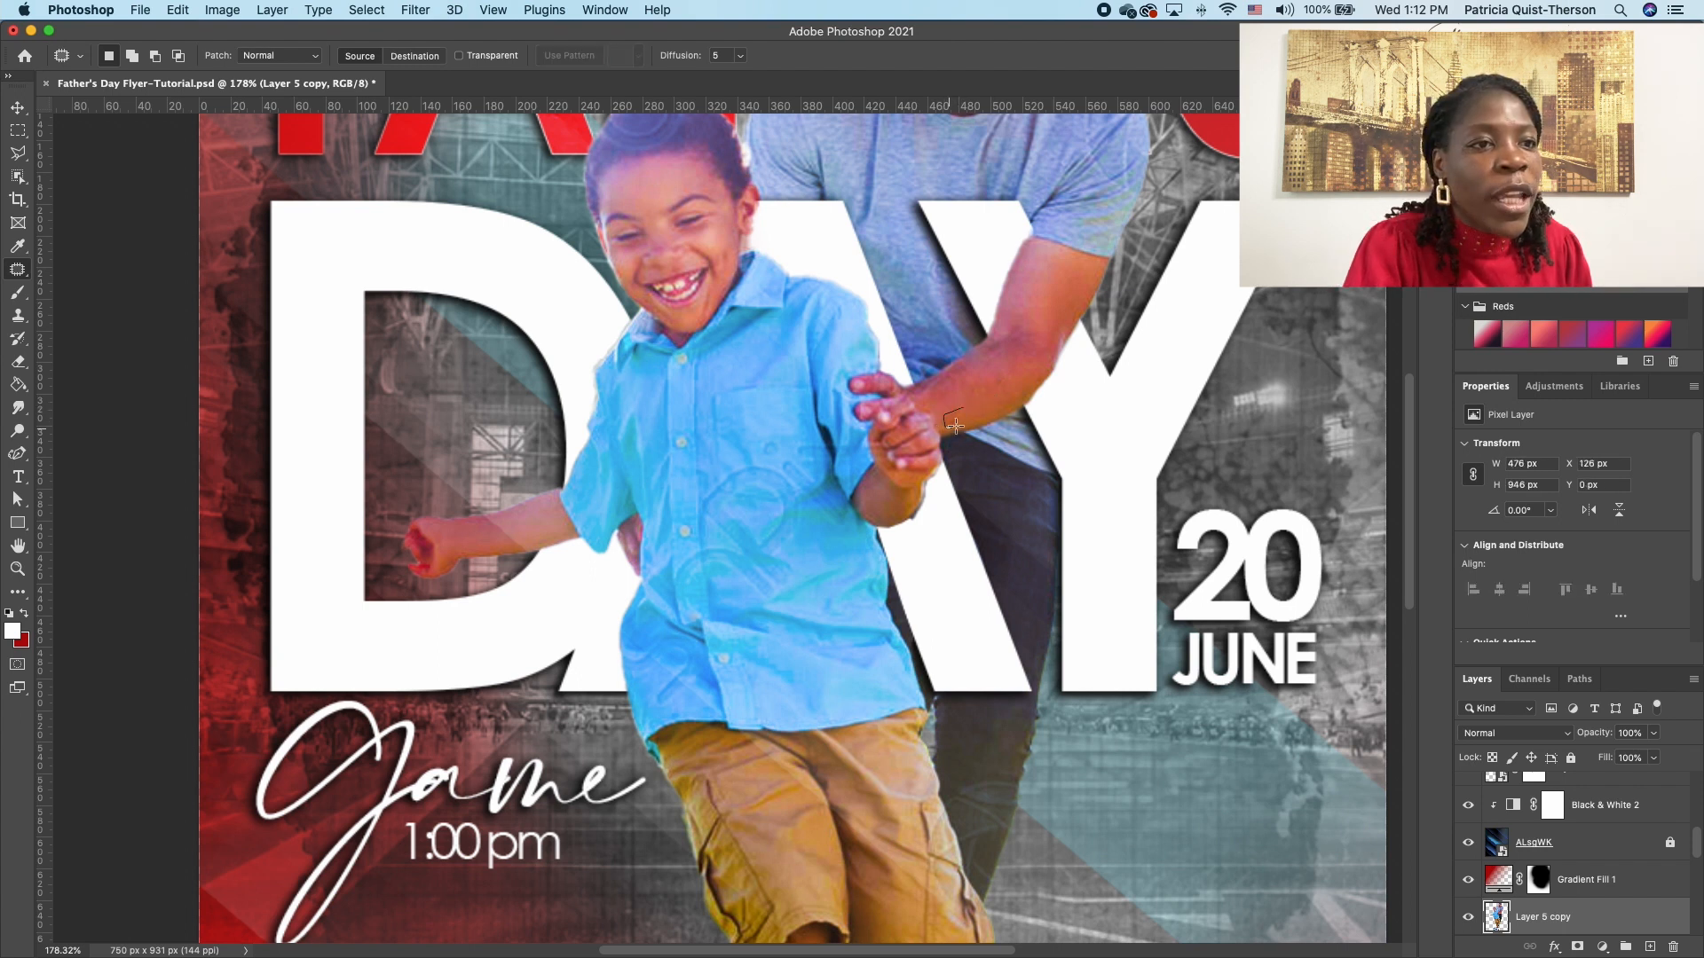
drag(964, 416, 963, 414)
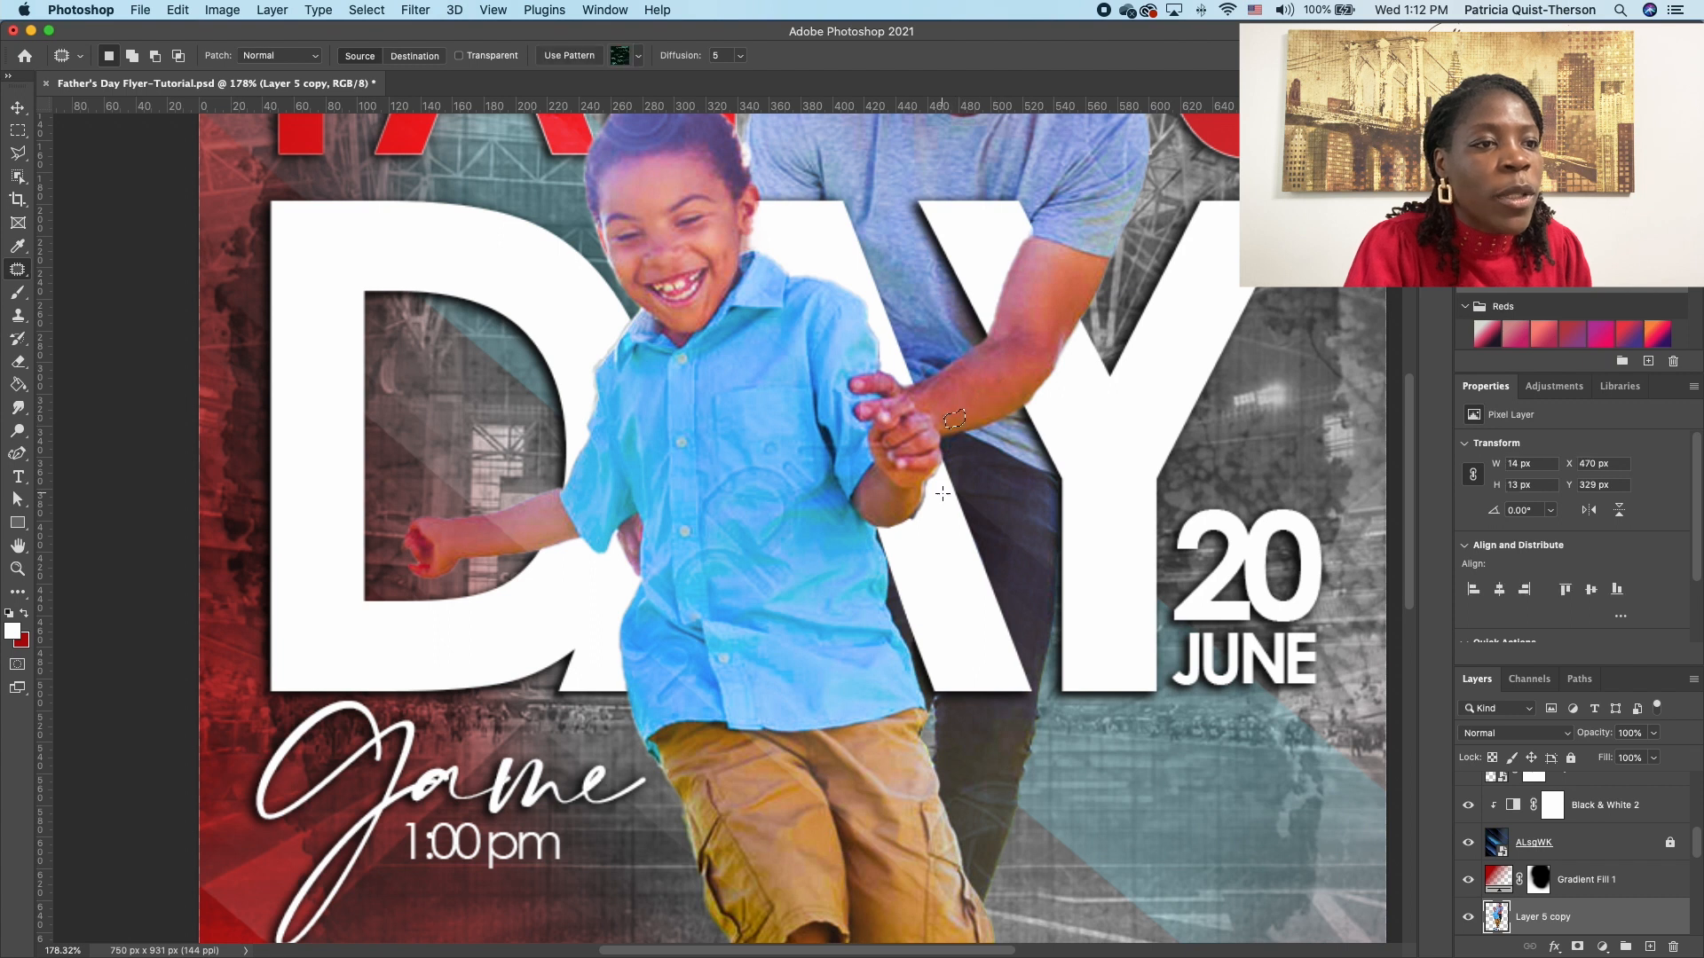
Step: Patch the watermark traces on the boy's blue shirt around and below the chest pocket with clean shirt fabric
mouse_move(785, 550)
mouse_down()
mouse_move(749, 556)
mouse_move(748, 587)
mouse_move(812, 582)
mouse_move(796, 551)
mouse_move(821, 636)
mouse_move(732, 550)
mouse_move(786, 552)
mouse_move(789, 512)
mouse_up()
drag(784, 533, 796, 593)
mouse_move(786, 476)
mouse_down()
mouse_move(769, 491)
mouse_move(805, 509)
mouse_move(789, 473)
mouse_up()
drag(794, 498, 831, 543)
mouse_move(790, 445)
mouse_down()
mouse_move(808, 484)
mouse_move(796, 420)
mouse_move(759, 458)
mouse_move(794, 470)
mouse_move(797, 420)
mouse_move(752, 499)
mouse_move(781, 498)
mouse_move(775, 471)
mouse_move(748, 464)
mouse_move(790, 441)
mouse_up()
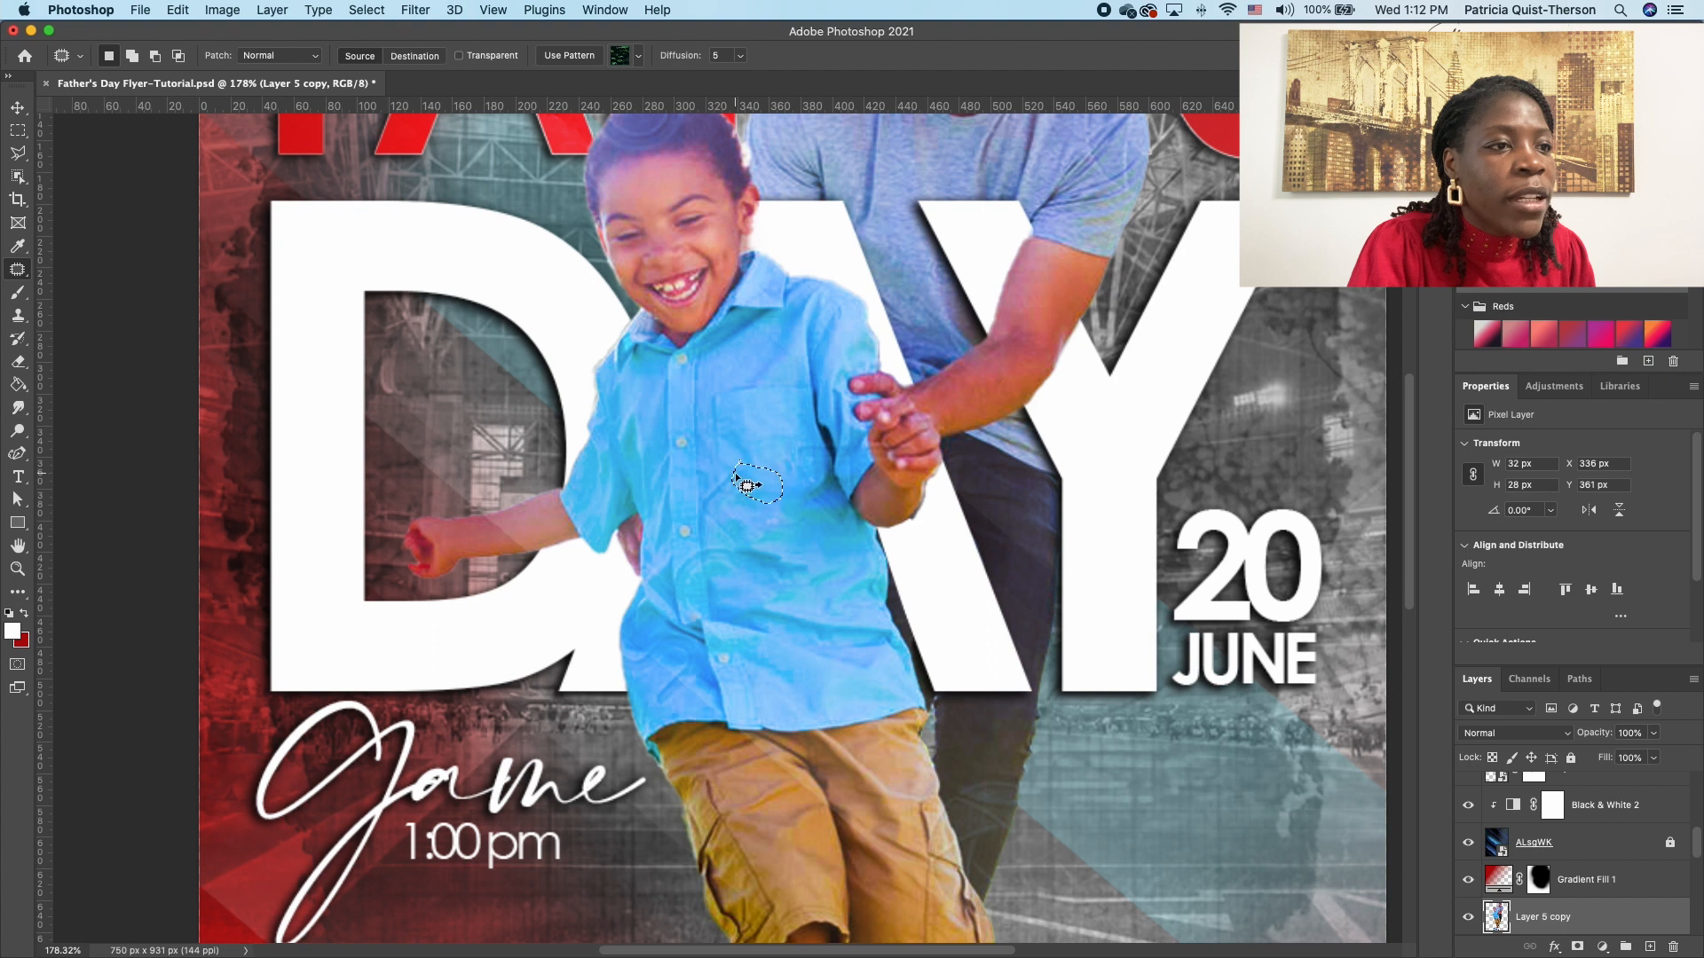
click(722, 473)
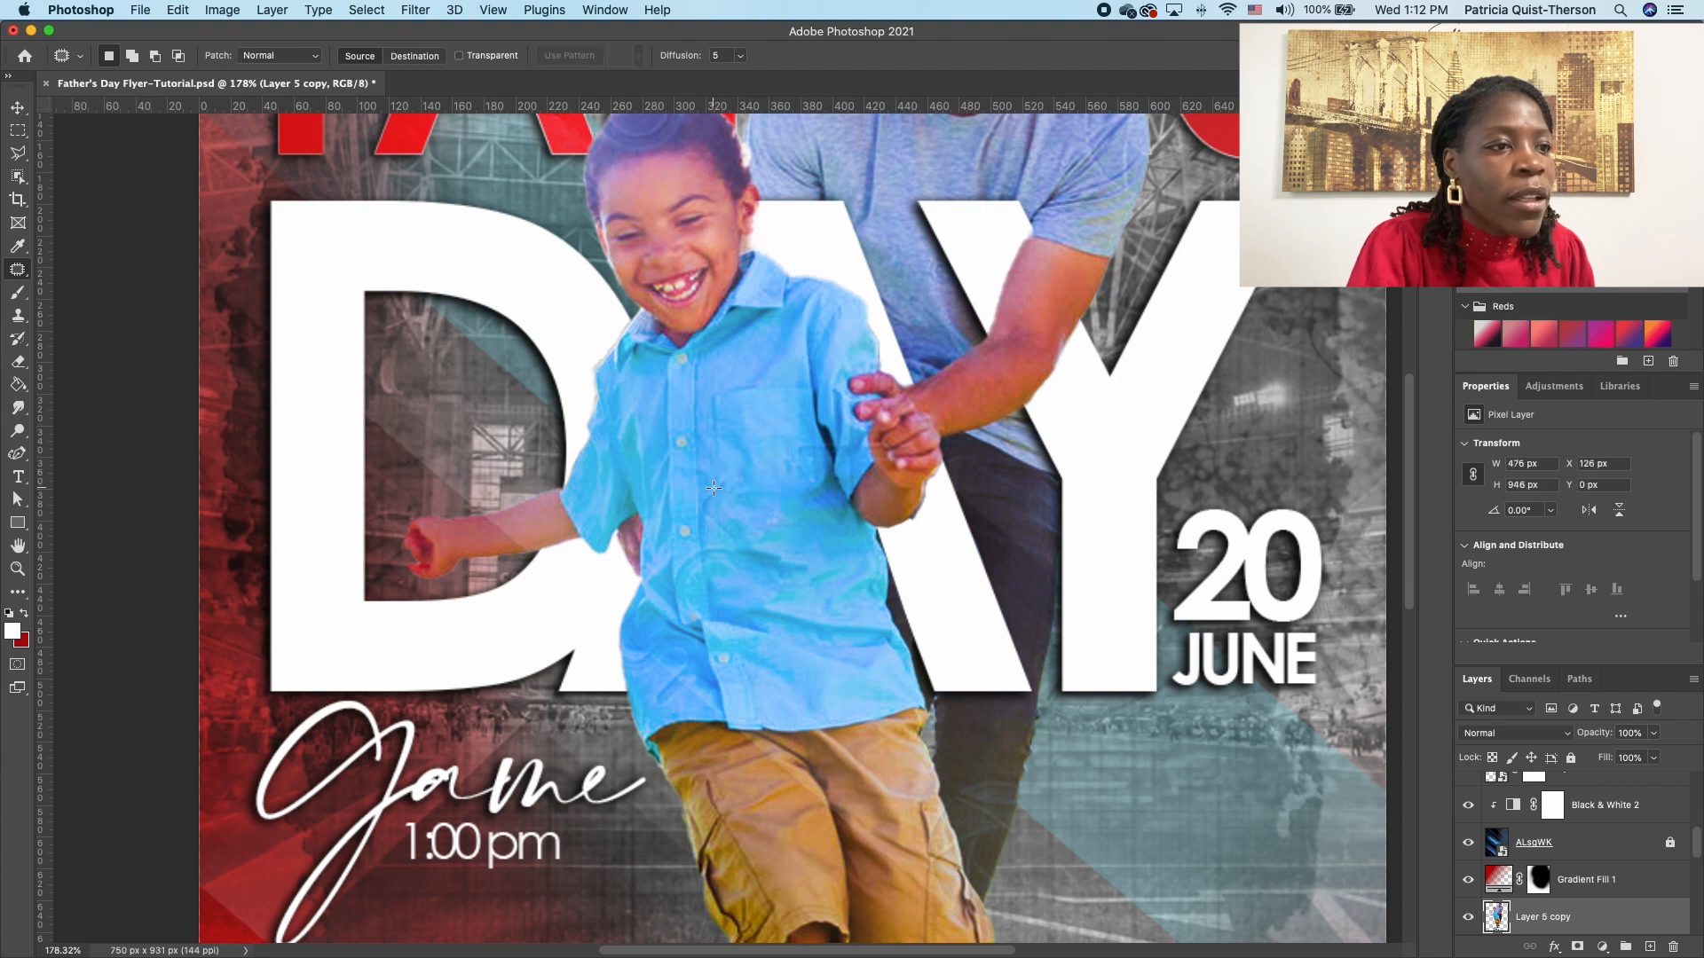
Step: Patch the remaining watermark curve across the middle of the boy's shirt, beside the button placket
mouse_move(709, 492)
mouse_down()
mouse_move(712, 517)
mouse_move(735, 510)
mouse_move(721, 482)
mouse_move(765, 528)
mouse_up()
click(728, 535)
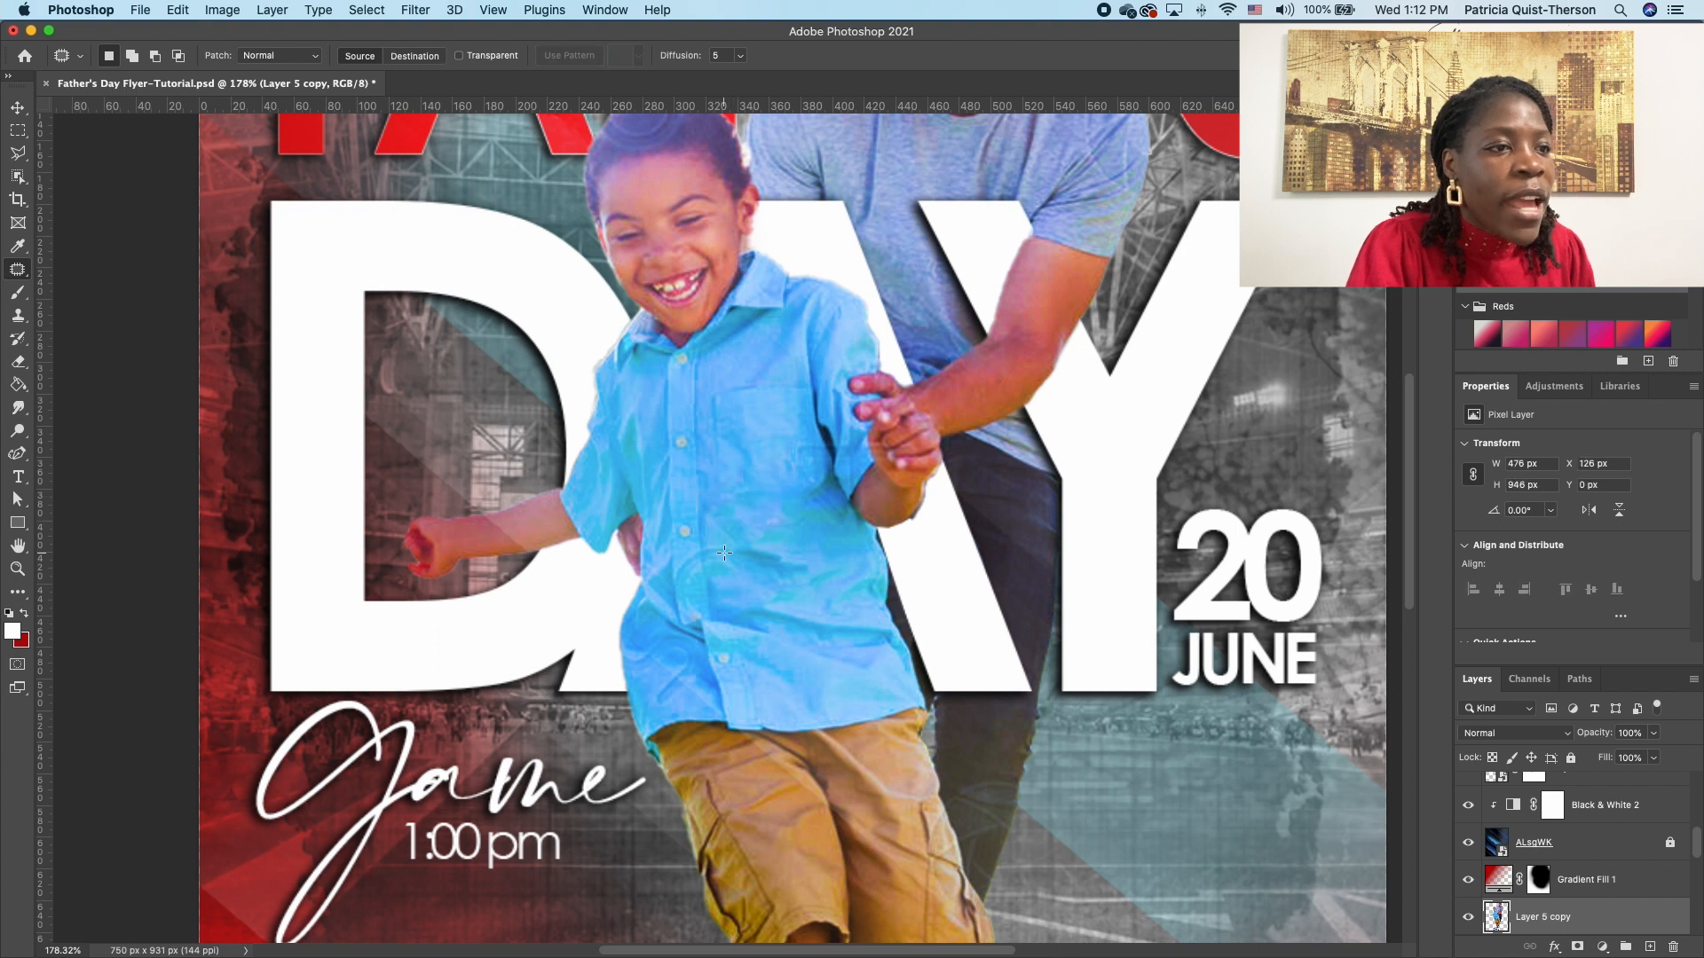
drag(713, 539, 715, 535)
drag(733, 556, 797, 555)
click(696, 661)
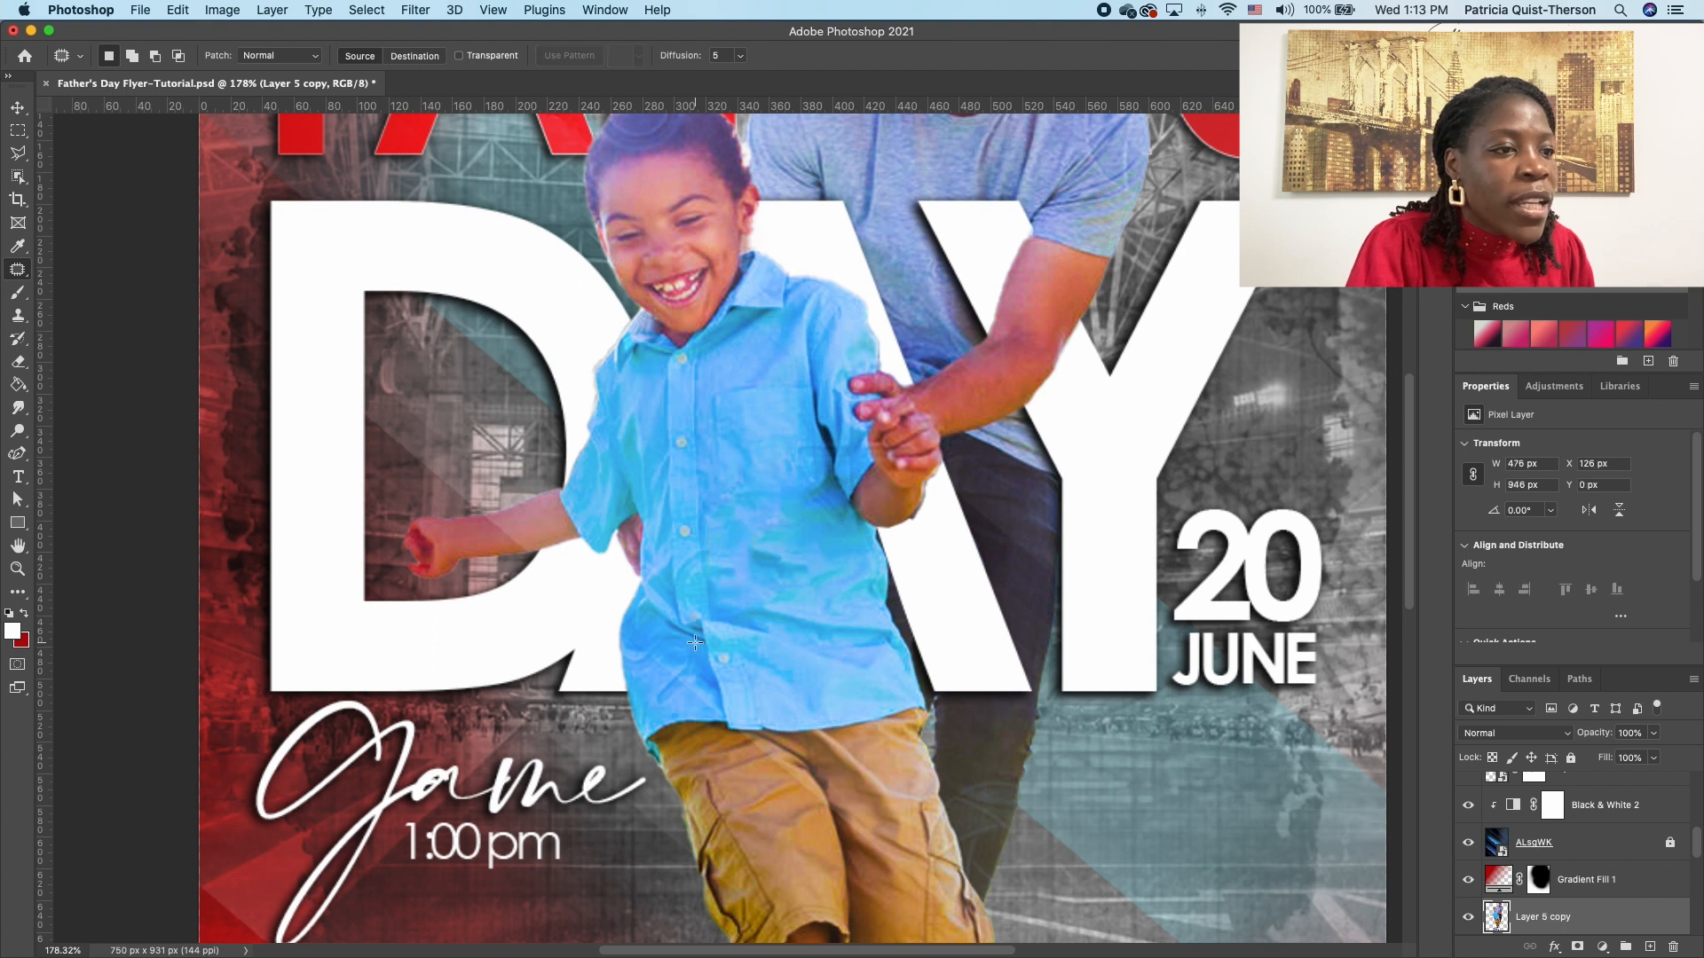
Step: Patch the watermark marks near the boy's shirt hem and along the lower button placket
mouse_move(695, 672)
mouse_down()
mouse_move(697, 643)
mouse_move(685, 681)
mouse_move(683, 660)
mouse_up()
click(679, 679)
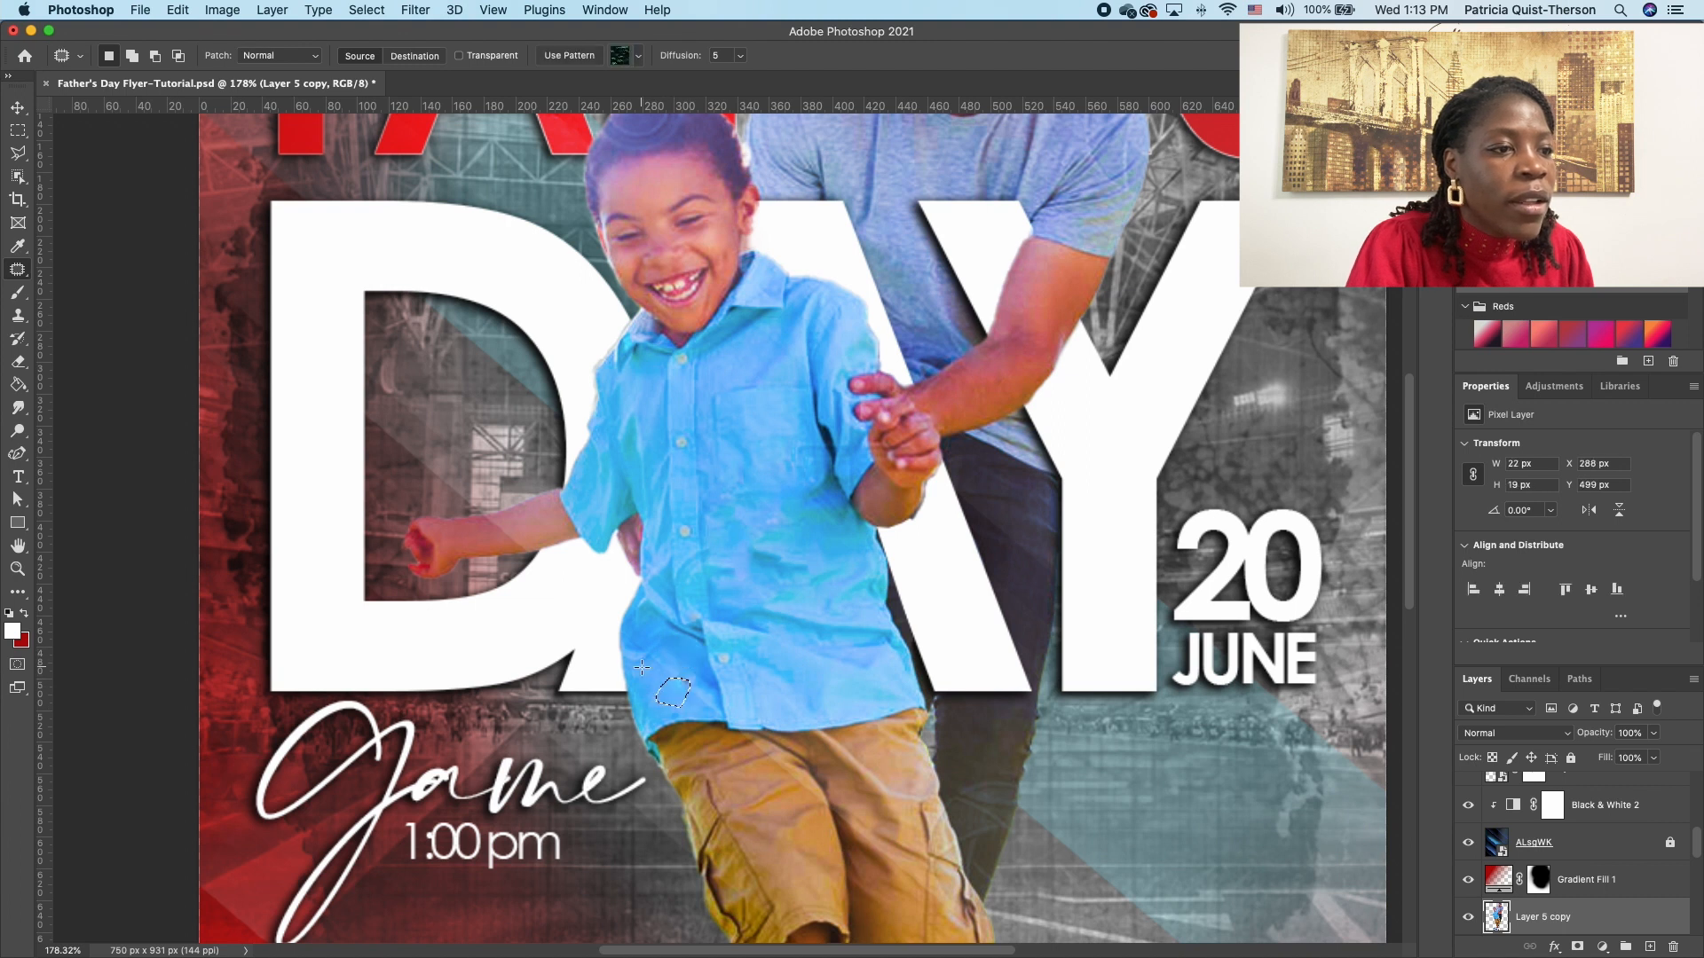
click(654, 637)
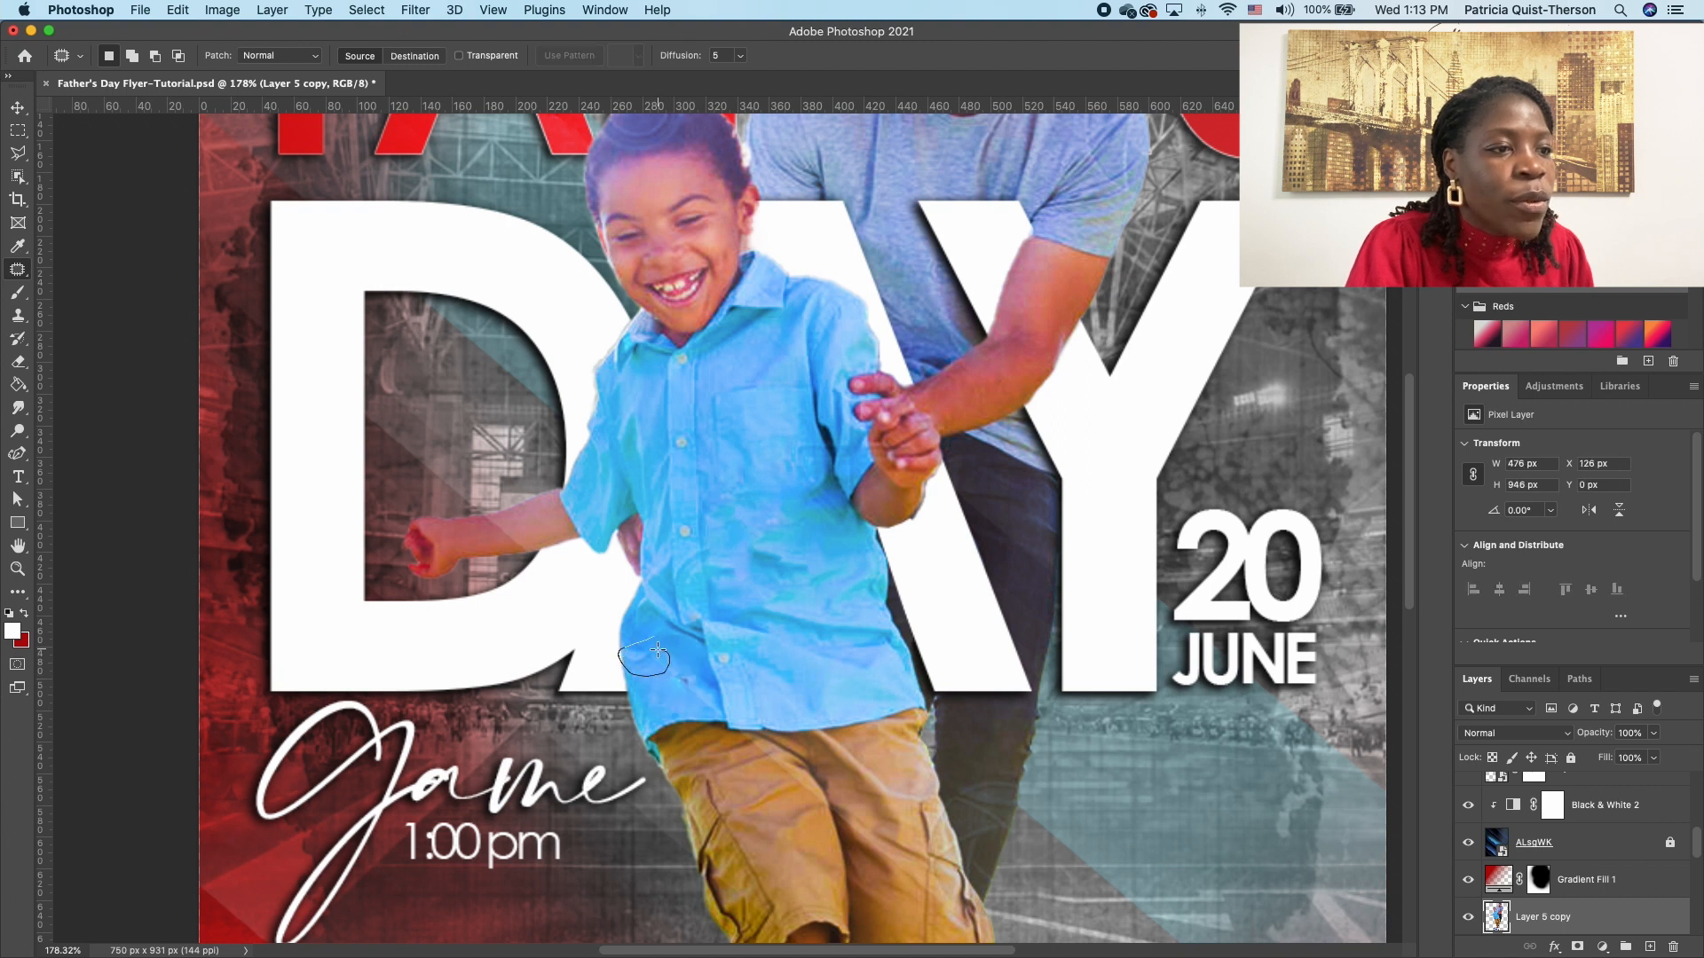
drag(658, 650, 786, 682)
click(752, 644)
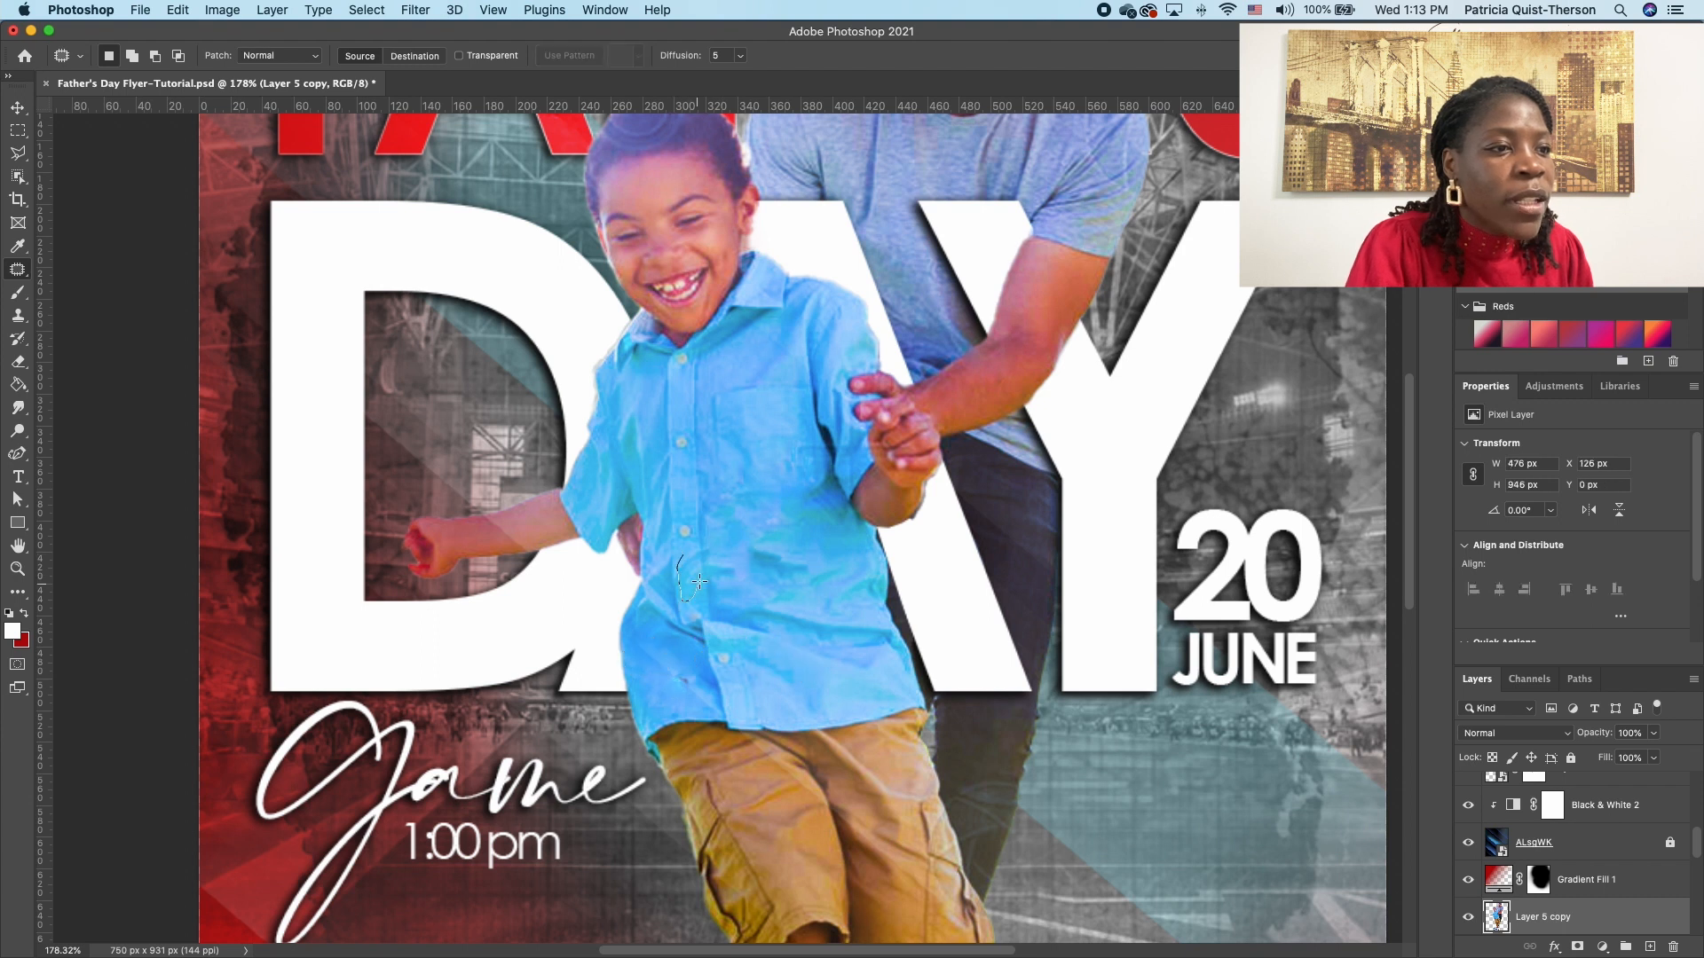
drag(688, 546, 769, 566)
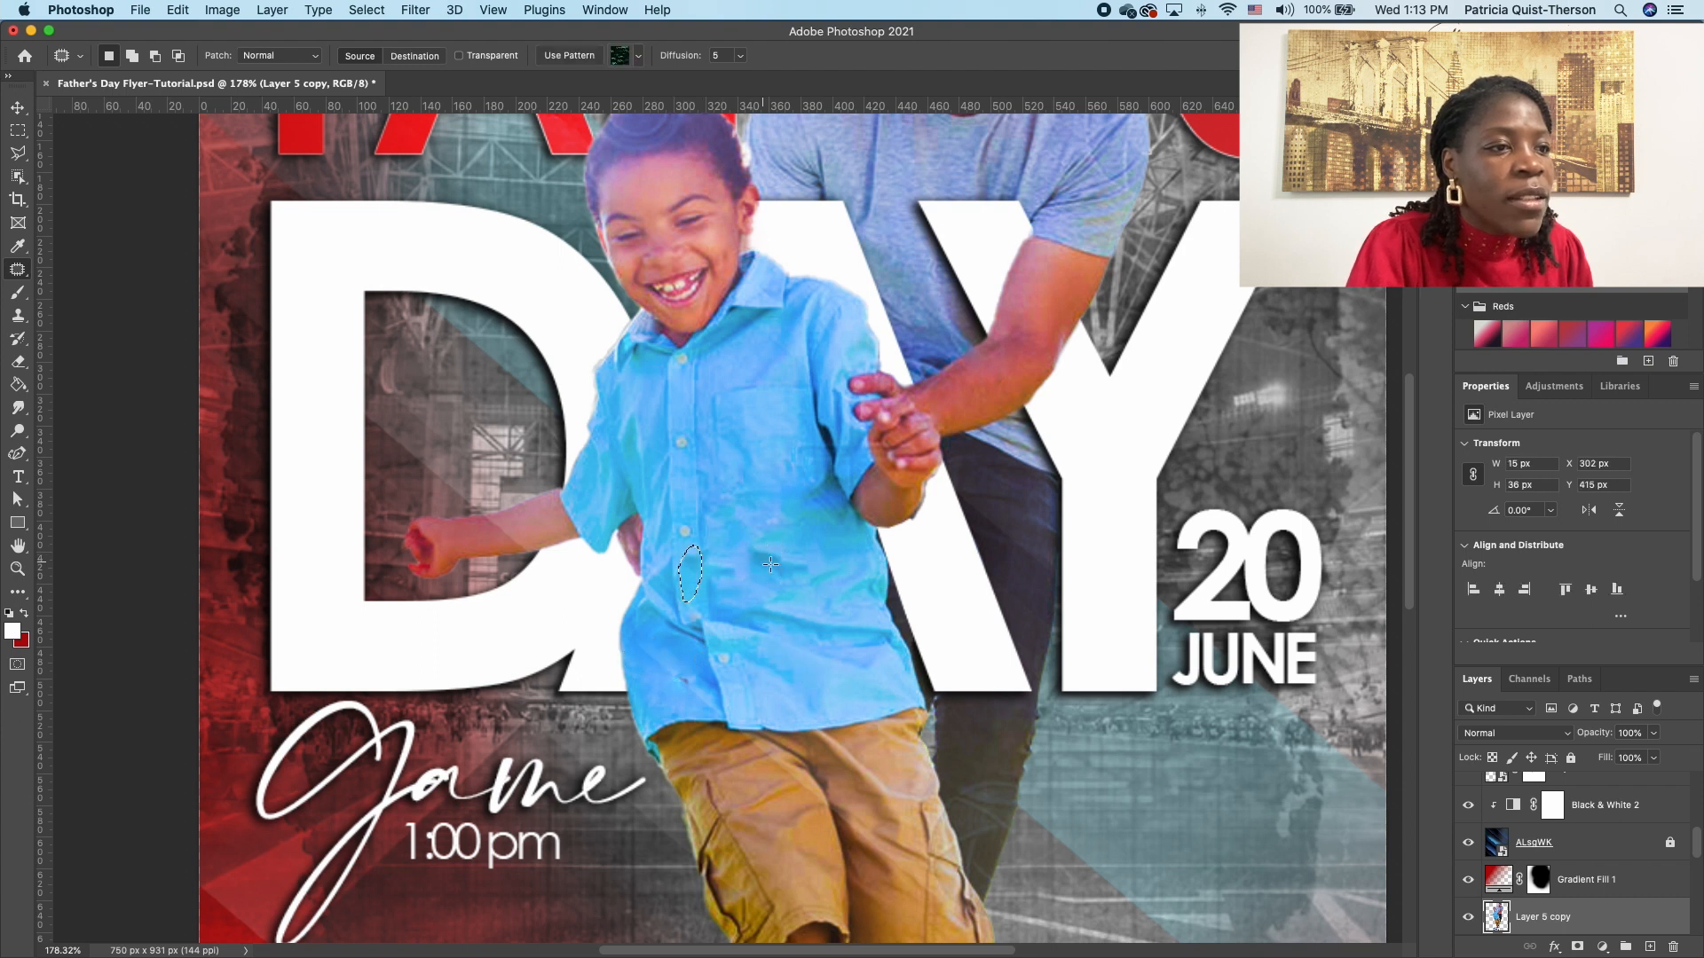
click(779, 616)
Step: Patch the circular watermark traces in the boy's hair
scroll(690, 340, up, 5)
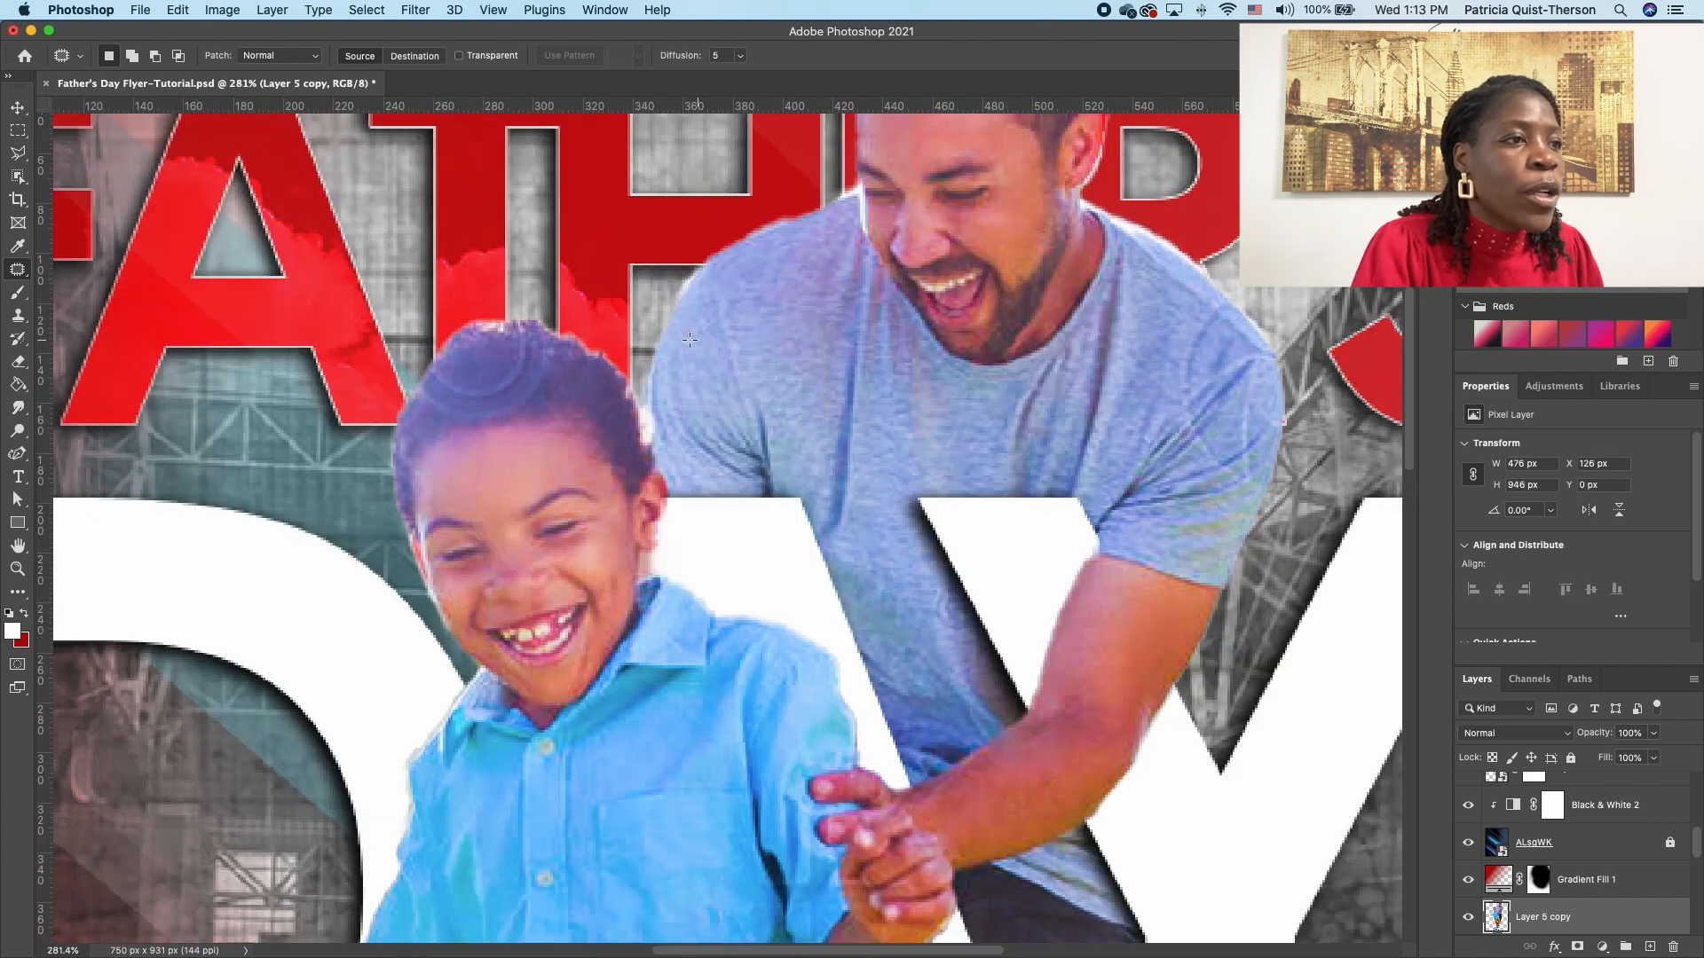
mouse_move(523, 332)
mouse_down()
mouse_move(559, 383)
mouse_move(563, 348)
mouse_move(541, 332)
mouse_move(587, 386)
mouse_move(496, 377)
mouse_move(483, 404)
mouse_move(526, 414)
mouse_move(540, 382)
mouse_move(517, 370)
mouse_move(577, 375)
mouse_up()
mouse_move(468, 377)
mouse_down()
mouse_move(459, 415)
mouse_move(496, 385)
mouse_move(466, 379)
mouse_up()
mouse_move(479, 400)
mouse_down()
mouse_move(542, 383)
mouse_move(429, 376)
mouse_move(437, 417)
mouse_move(470, 394)
mouse_move(454, 371)
mouse_up()
key(super+0)
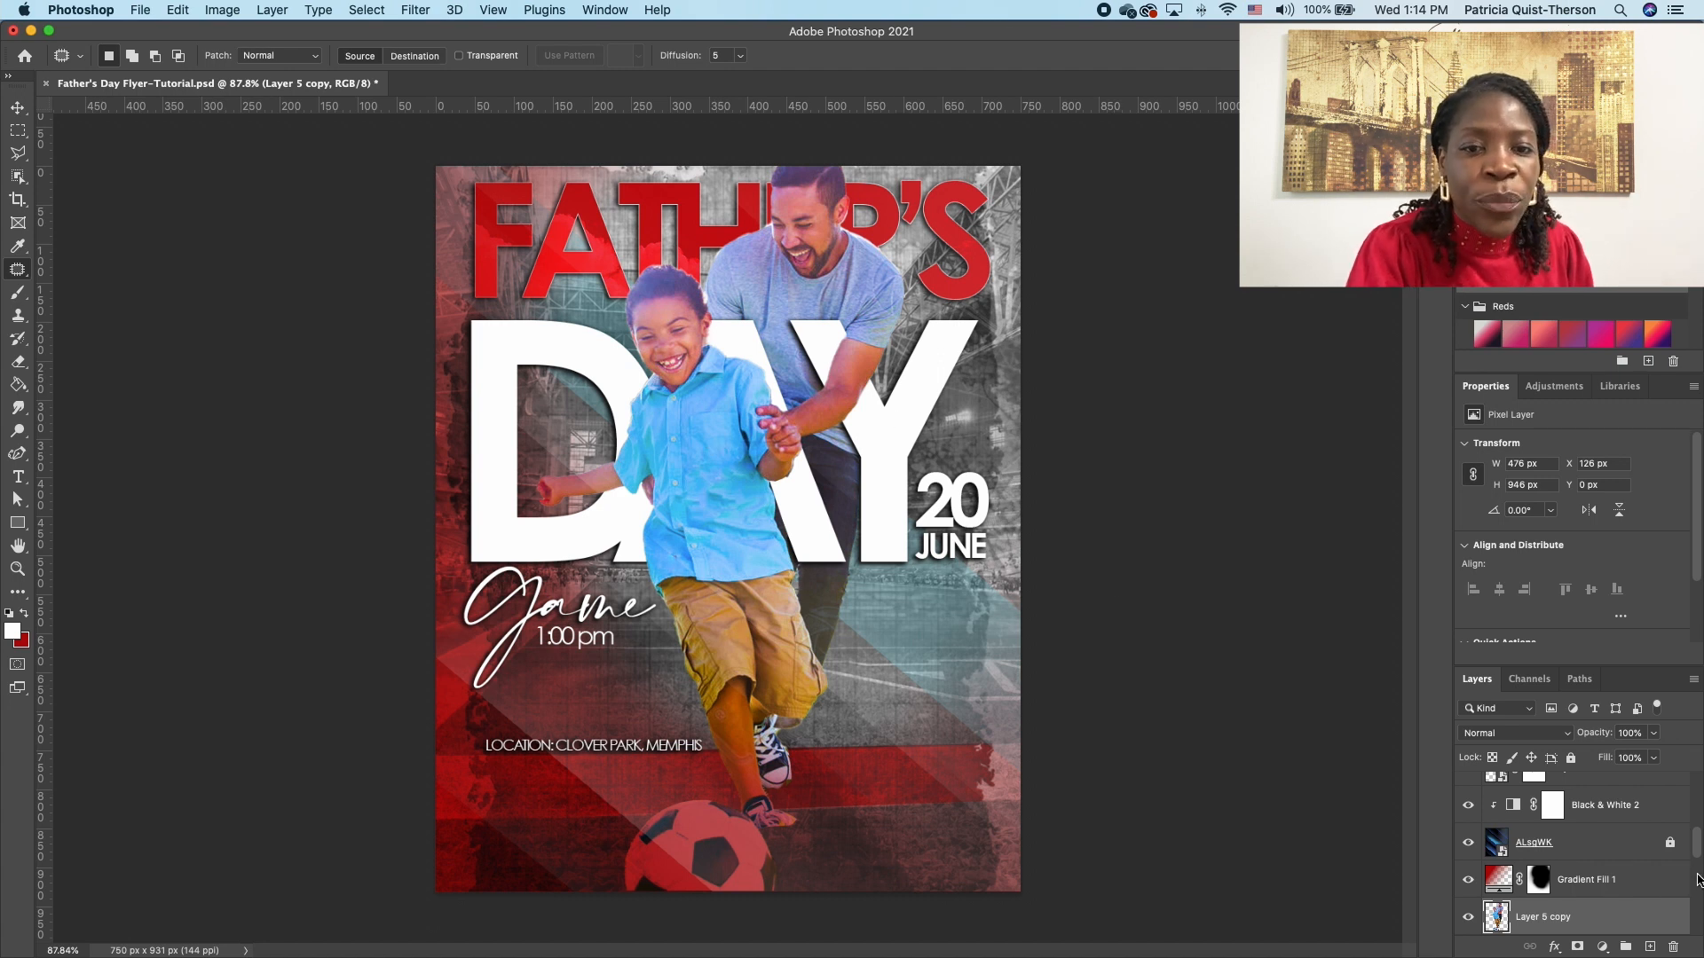
Step: Add a Color Lookup adjustment above the location text layer and set its 3DLUT file to HorrorBlue.3DL
drag(1699, 846, 1702, 776)
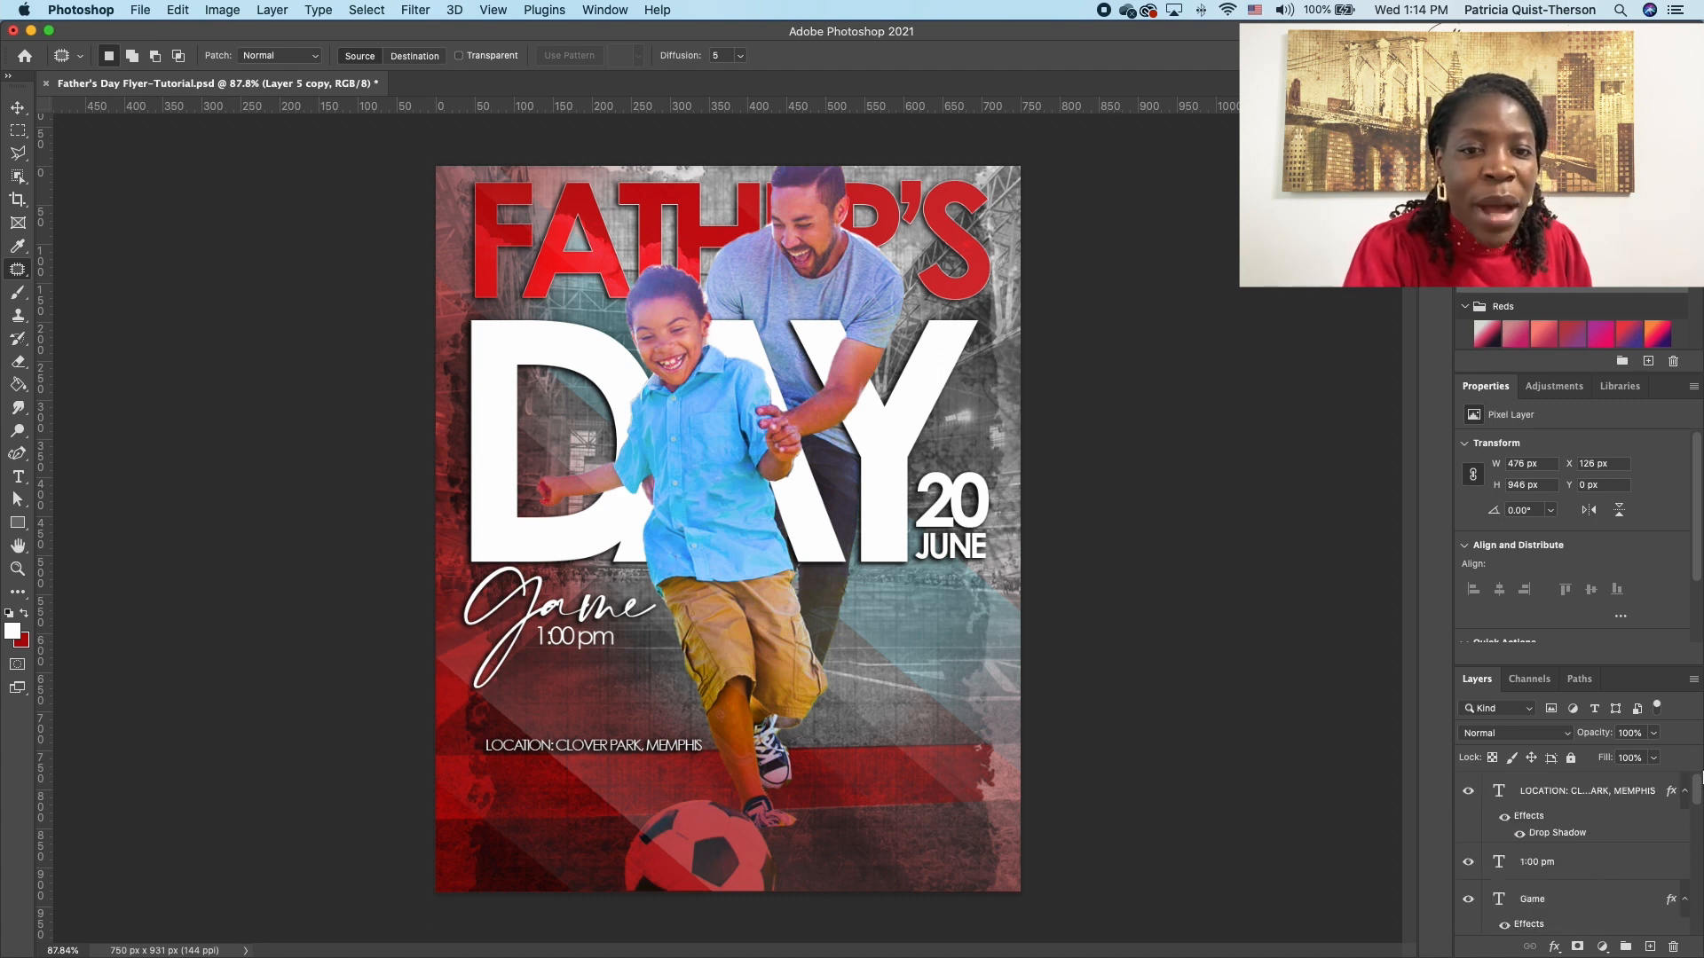
click(1539, 785)
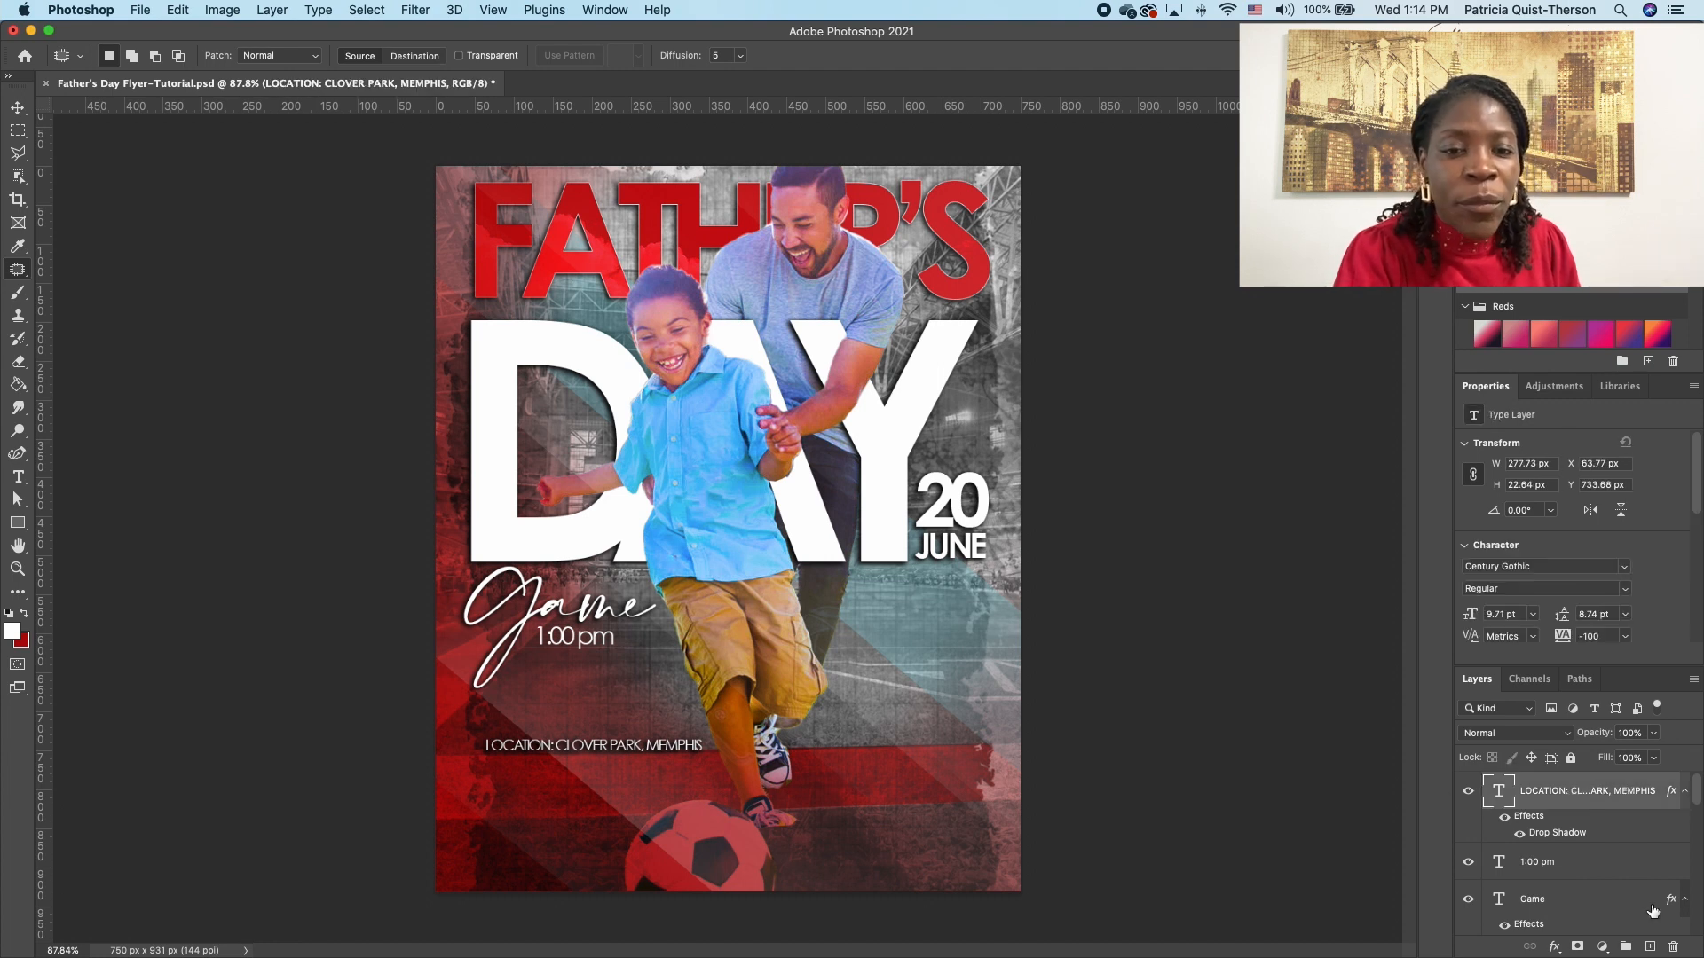
click(1603, 947)
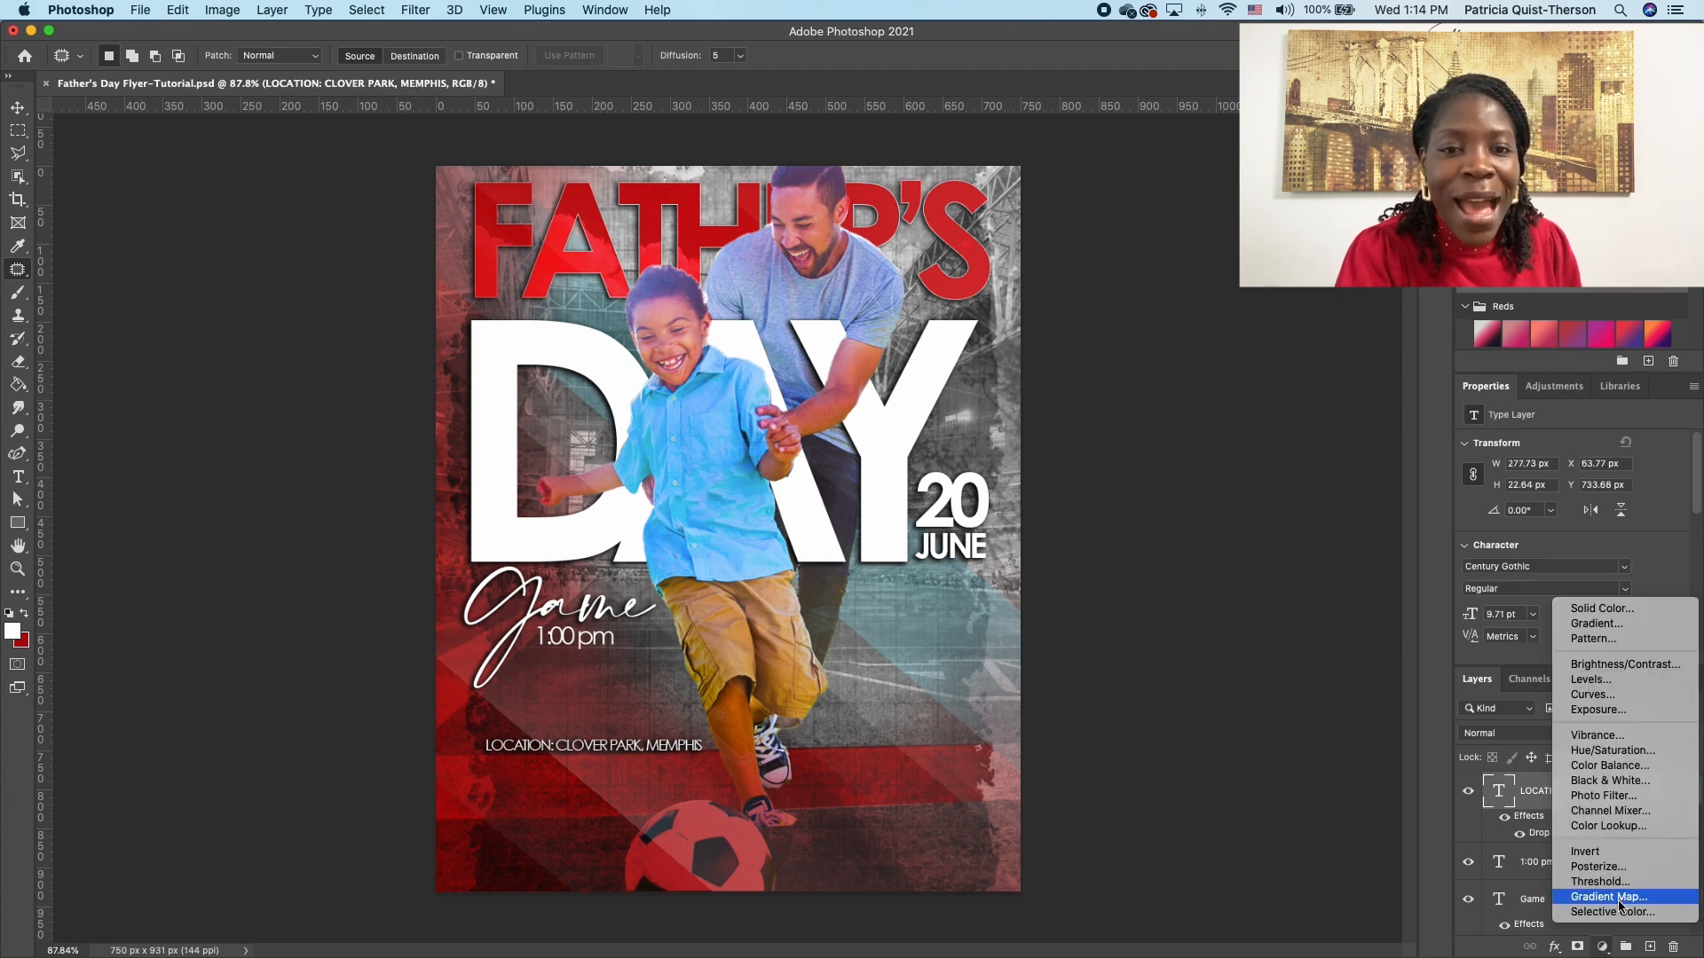
click(1629, 828)
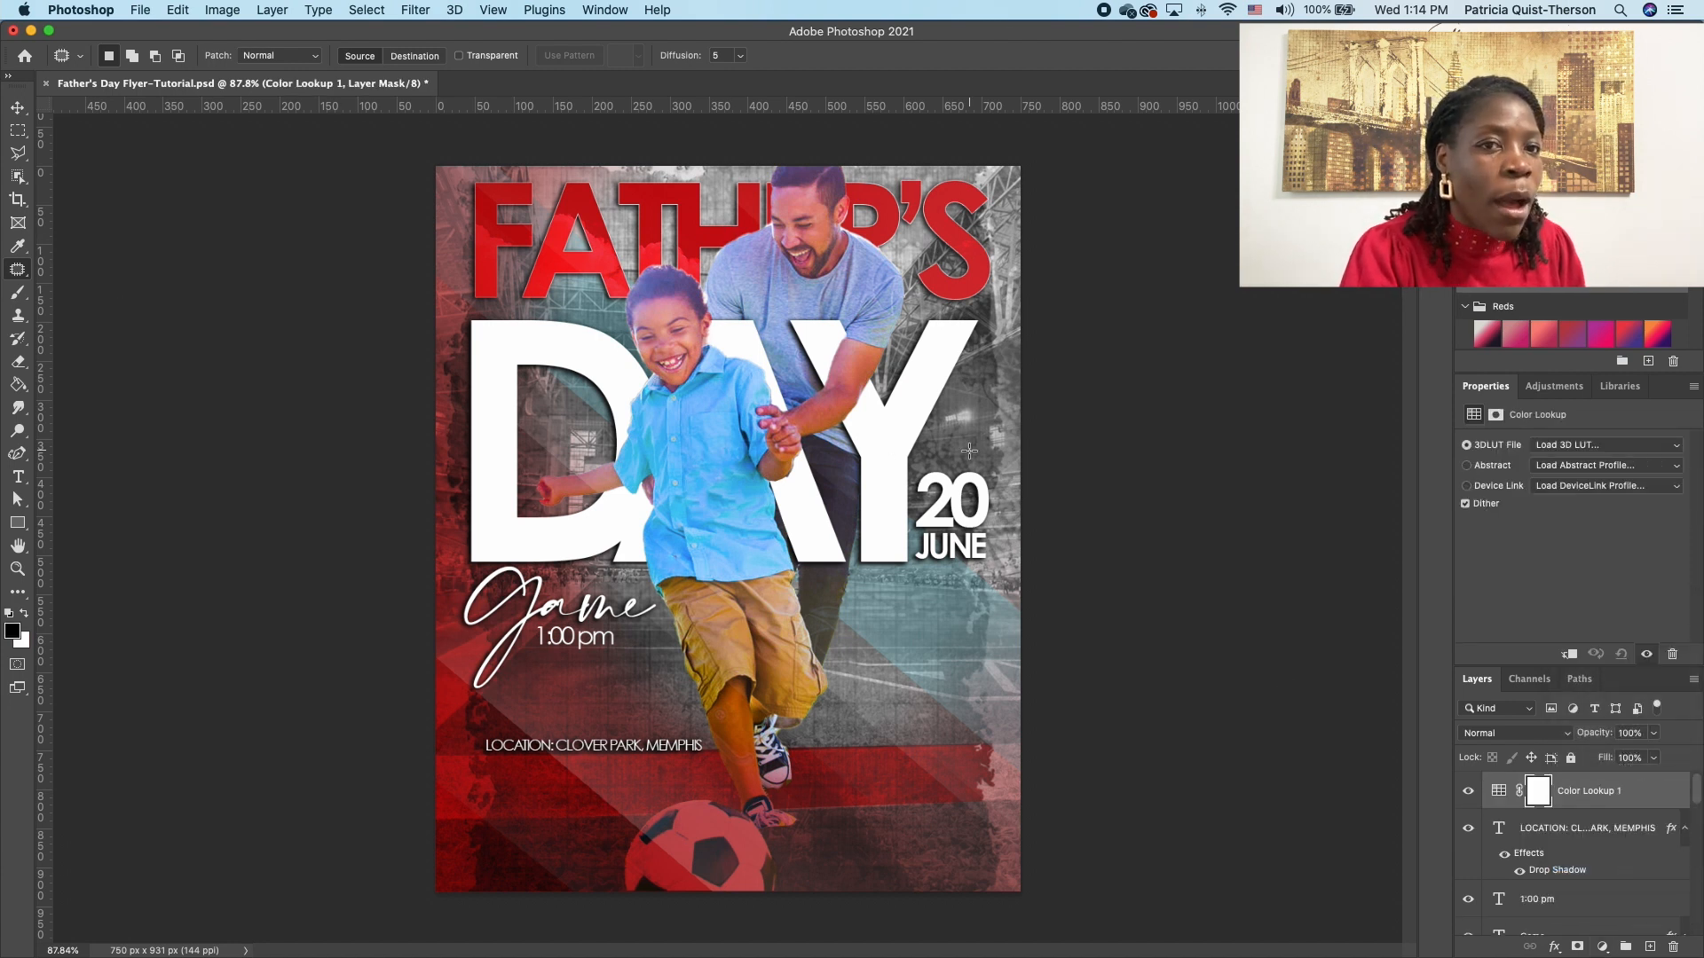
click(1617, 446)
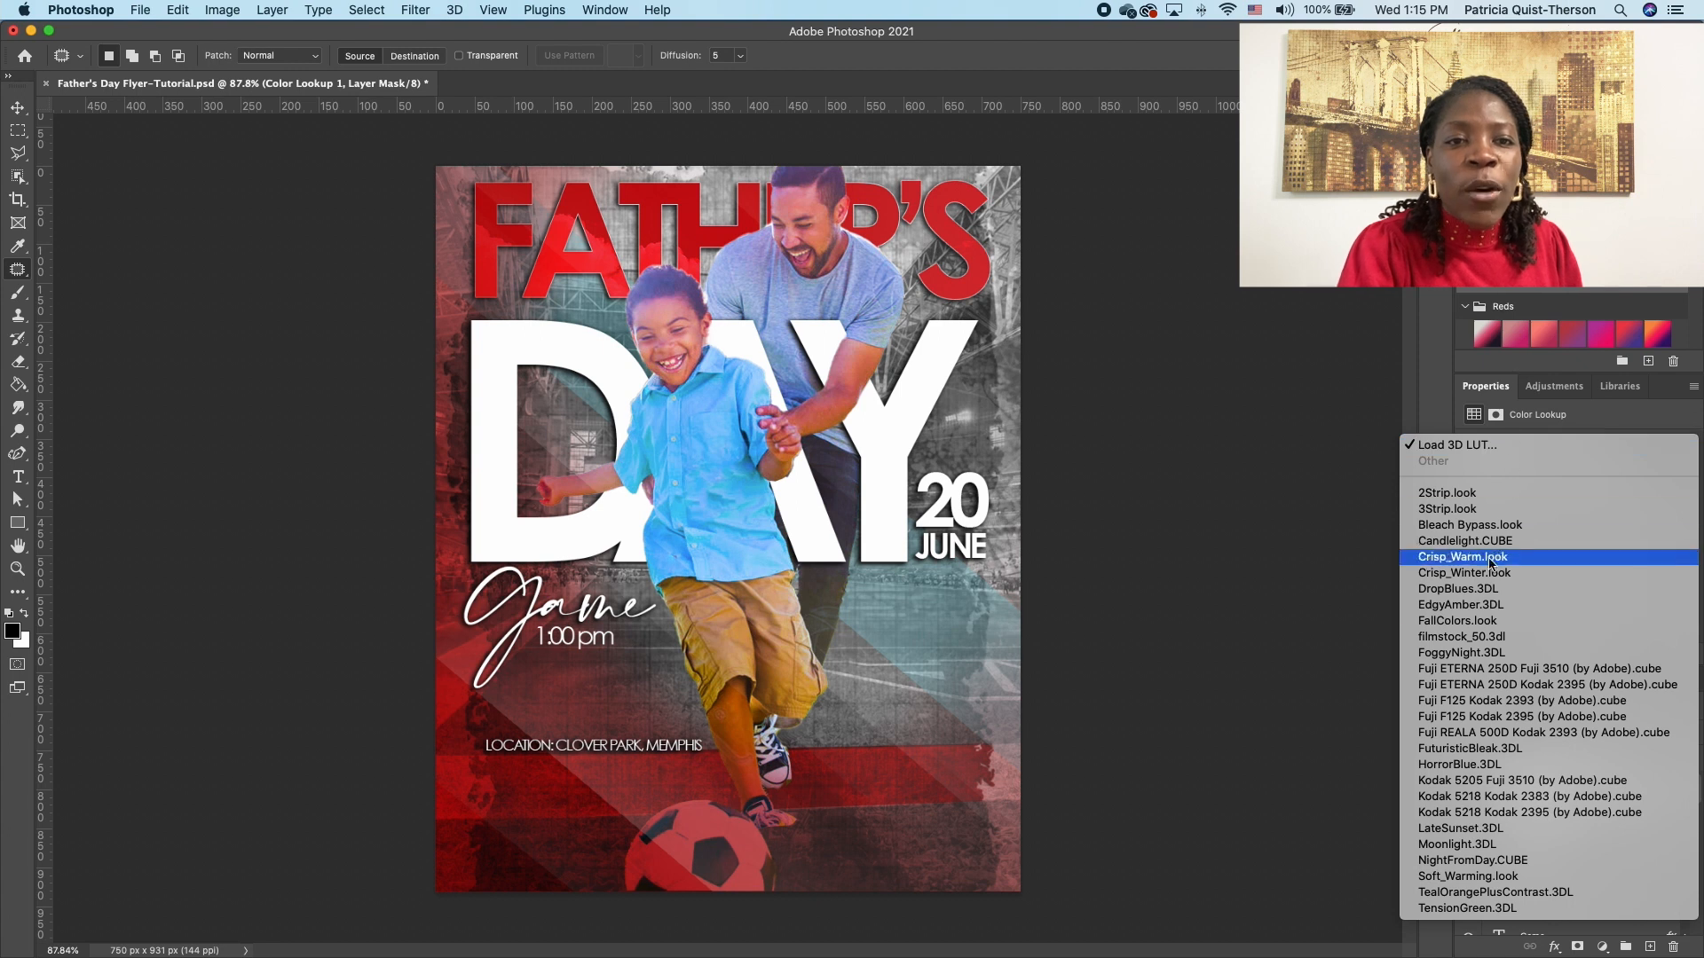
click(1476, 765)
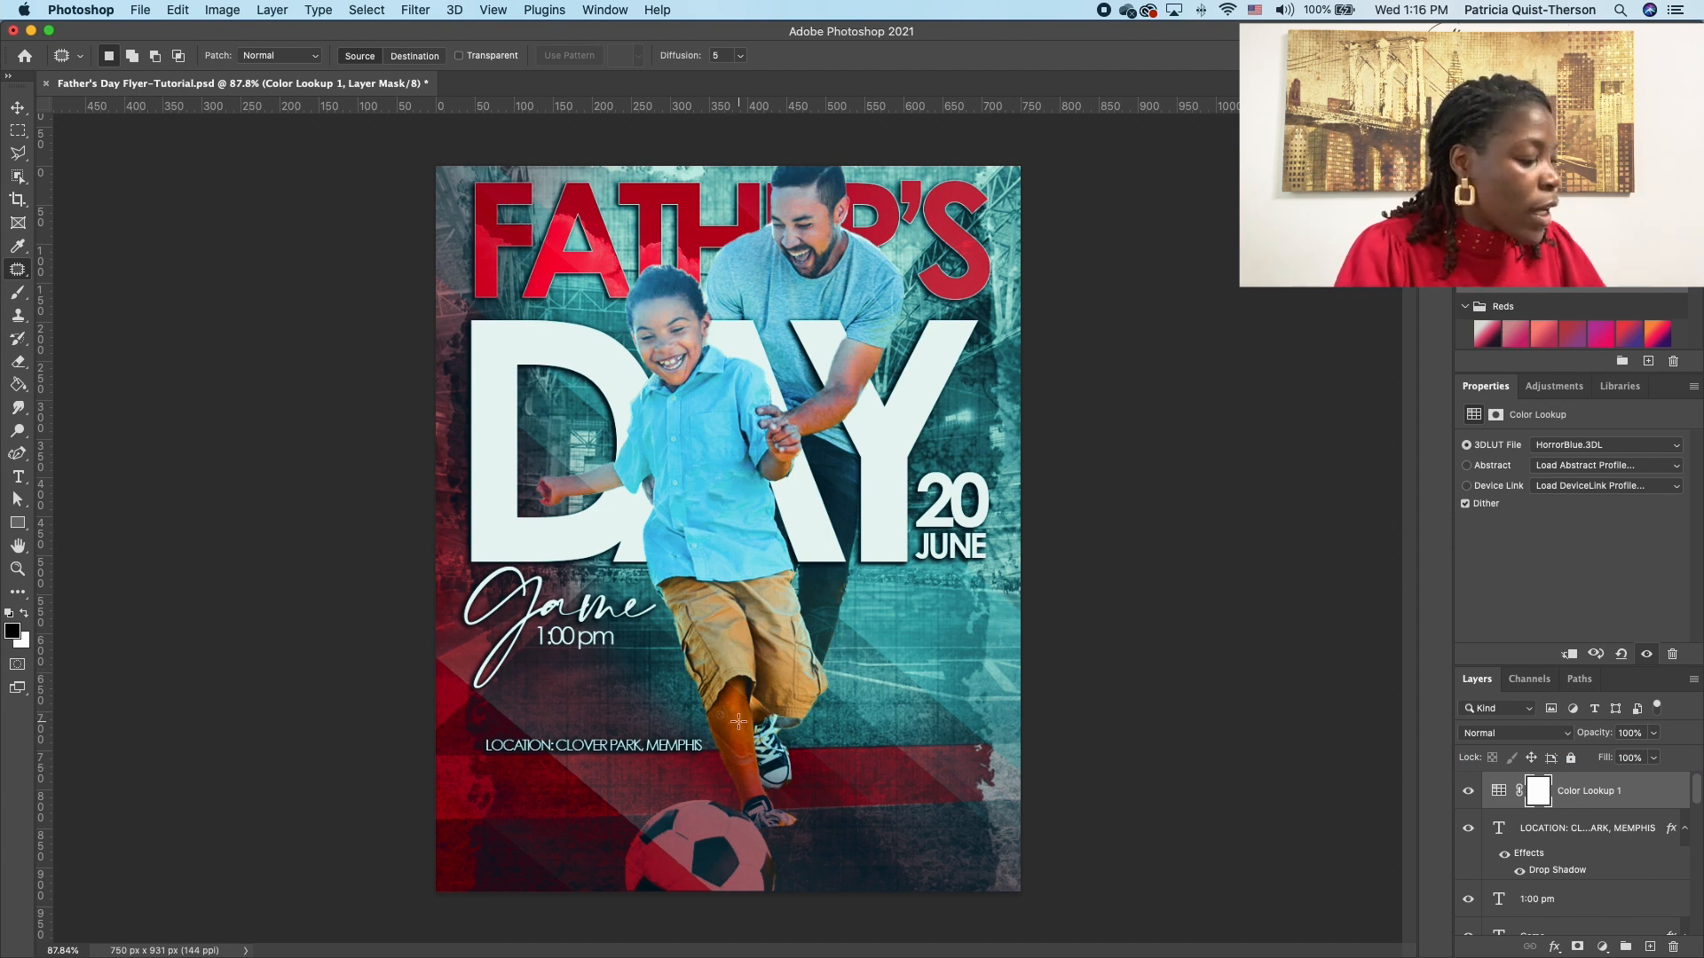
Step: On Layer 5 copy, patch the watermark traces on the boy's lower leg with clean skin from nearby
scroll(738, 721, up, 6)
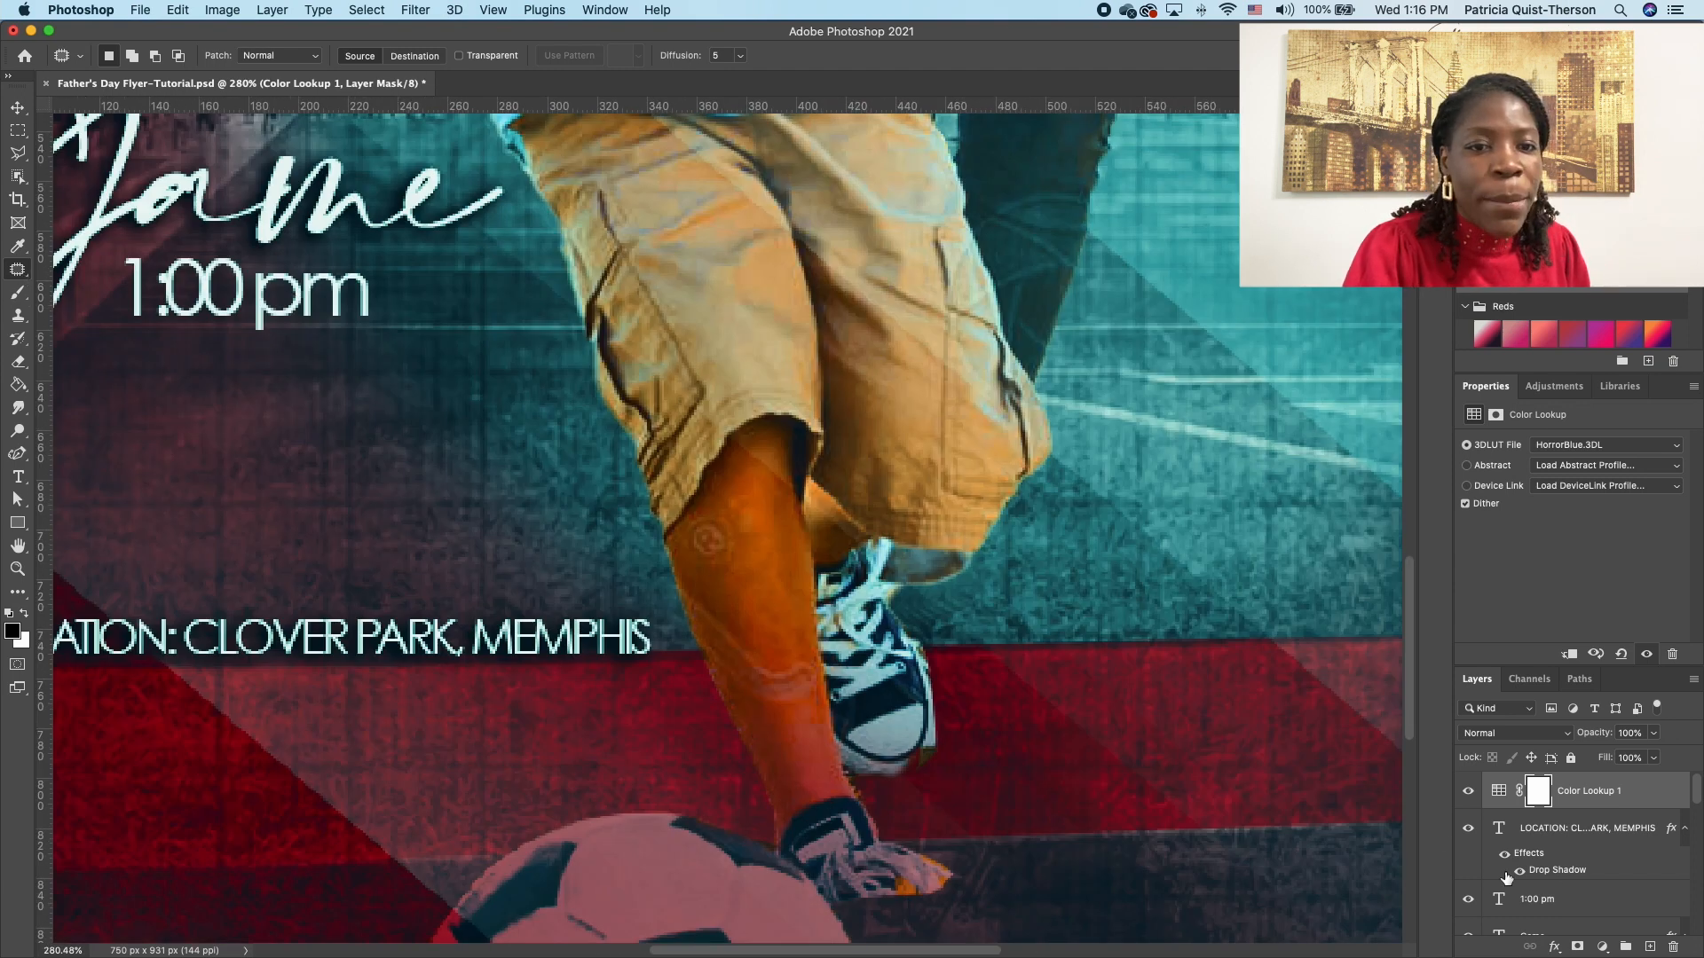
scroll(1506, 879, down, 5)
click(1556, 829)
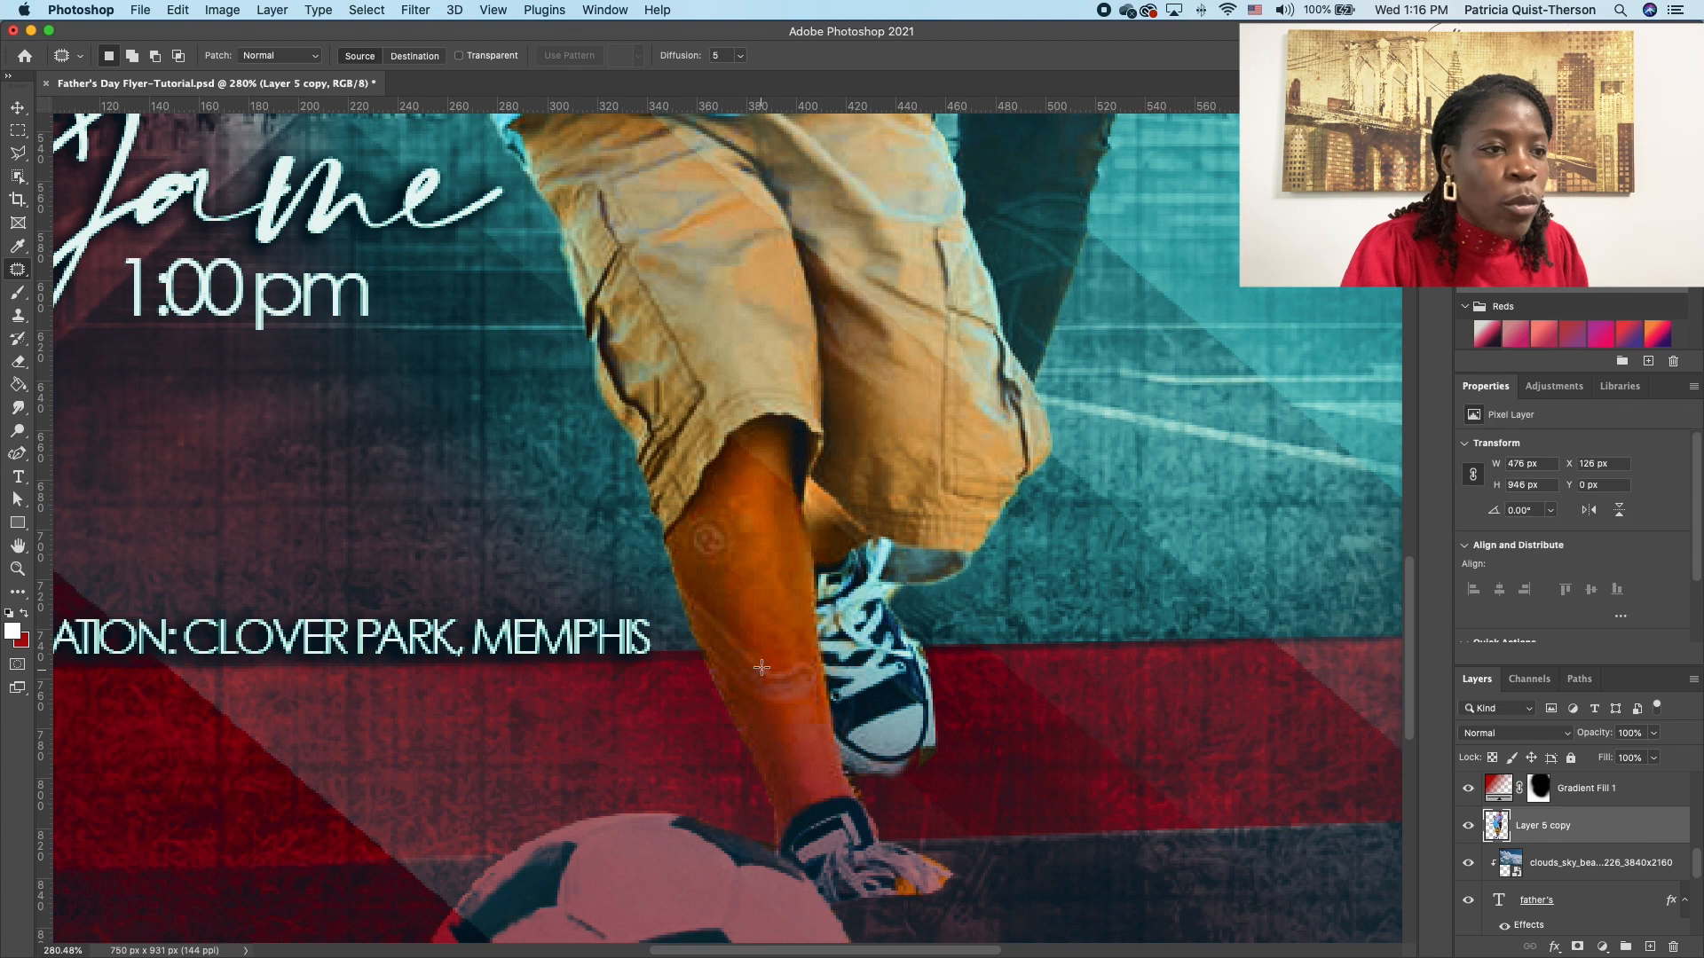
mouse_move(693, 557)
mouse_down()
mouse_move(734, 546)
mouse_move(710, 509)
mouse_move(714, 461)
mouse_up()
mouse_move(749, 655)
mouse_down()
mouse_move(764, 719)
mouse_move(803, 668)
mouse_move(751, 652)
mouse_move(747, 586)
mouse_up()
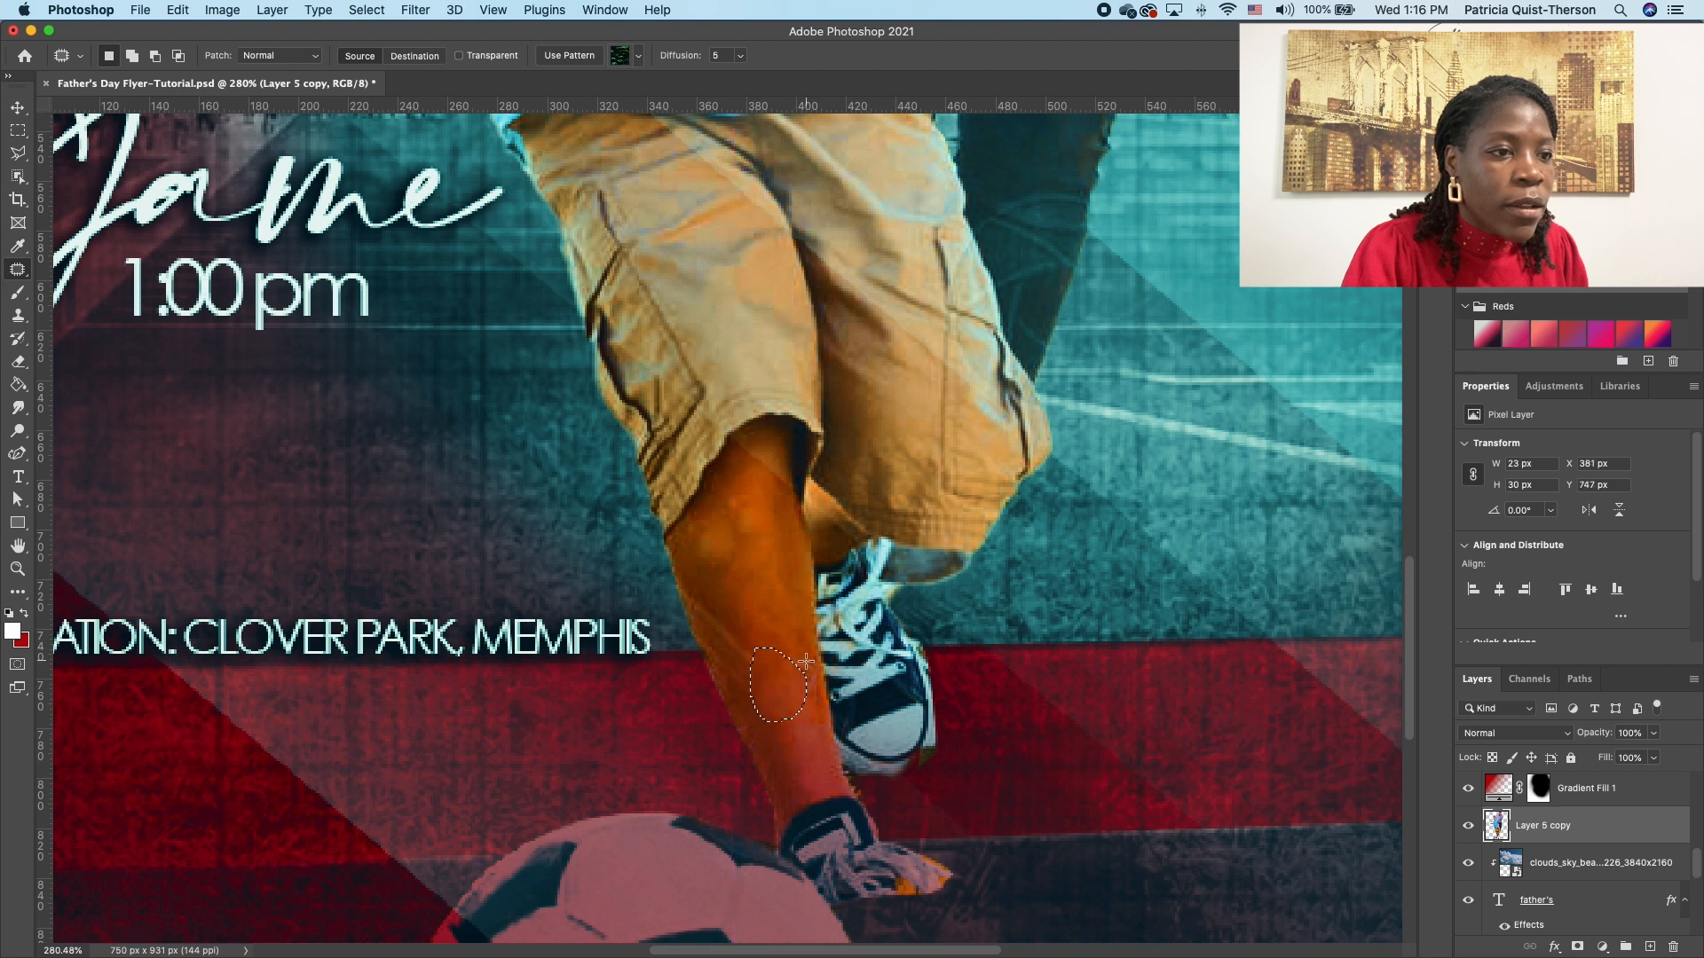
key(ctrl+d)
mouse_move(816, 656)
mouse_down()
mouse_move(763, 589)
mouse_move(718, 656)
mouse_move(740, 696)
mouse_move(748, 639)
mouse_move(718, 614)
mouse_up()
mouse_move(744, 661)
mouse_down()
mouse_move(760, 577)
mouse_move(686, 606)
mouse_move(706, 646)
mouse_move(733, 646)
mouse_move(690, 579)
mouse_move(761, 577)
mouse_up()
key(ctrl+d)
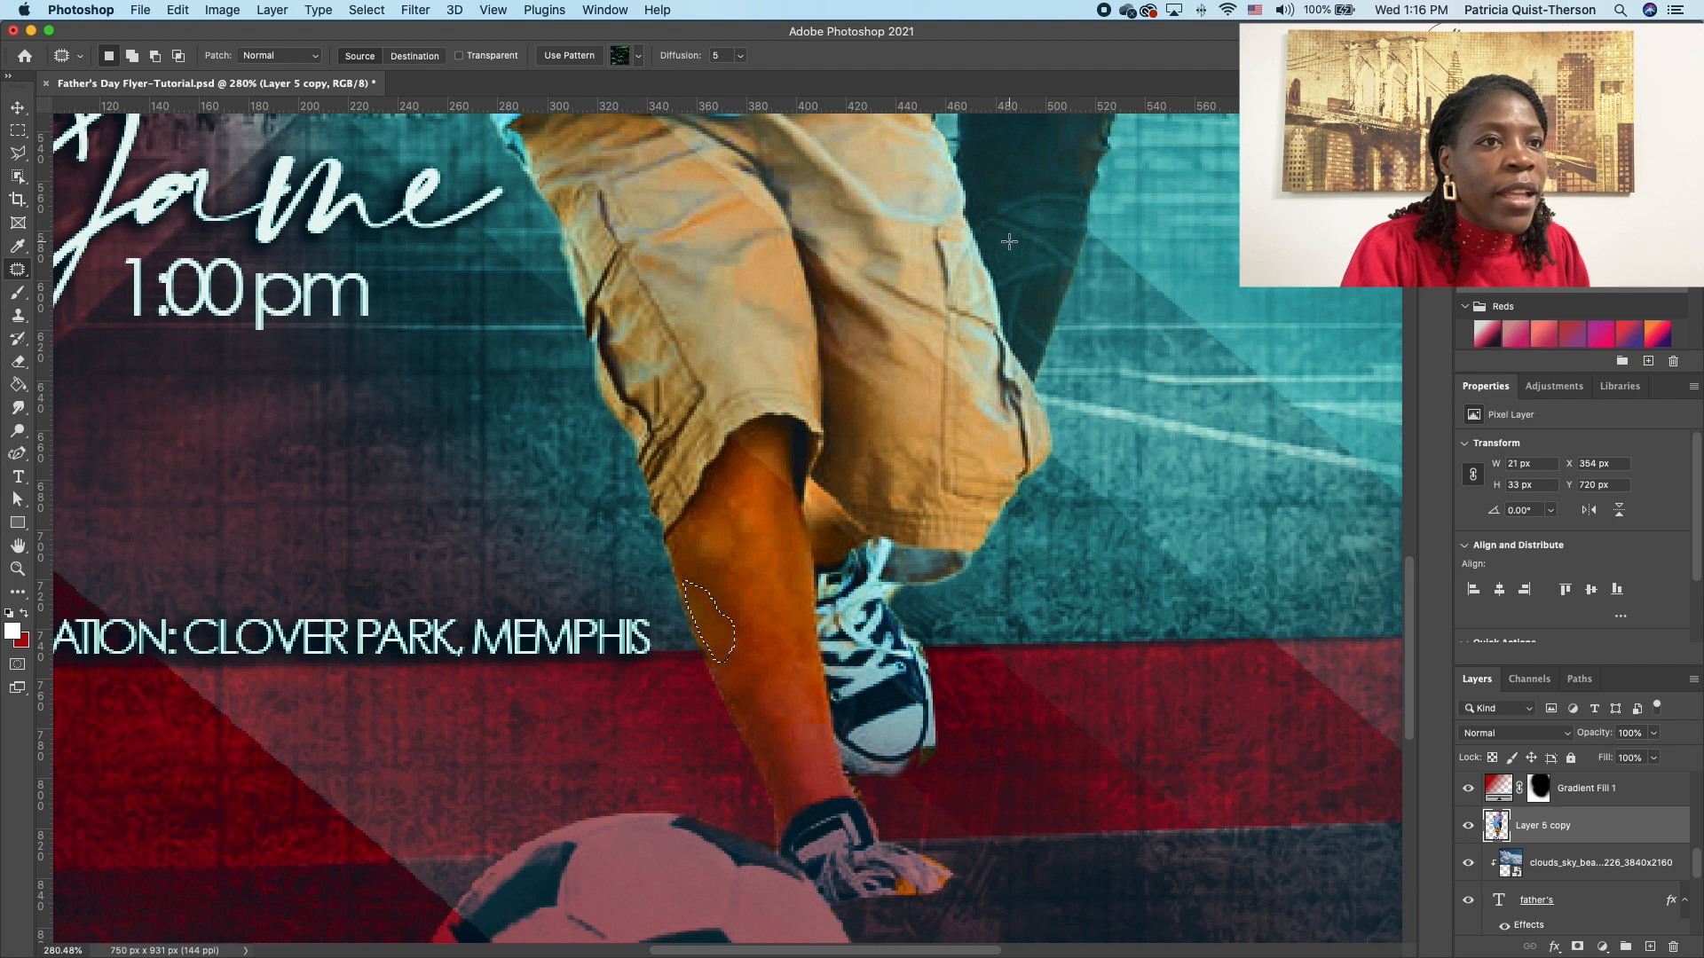
key(ctrl+d)
Step: Patch the watermark lines on the father's dark trouser leg beside the boy's shorts
mouse_move(1054, 191)
mouse_down()
mouse_move(1012, 199)
mouse_move(1030, 238)
mouse_move(1053, 191)
mouse_move(1036, 218)
mouse_move(1026, 159)
mouse_move(981, 233)
mouse_move(1034, 280)
mouse_move(1016, 217)
mouse_move(994, 205)
mouse_move(1032, 168)
mouse_move(1063, 203)
mouse_move(1045, 226)
mouse_move(1068, 260)
mouse_move(1085, 223)
mouse_move(1066, 185)
mouse_up()
key(ctrl+d)
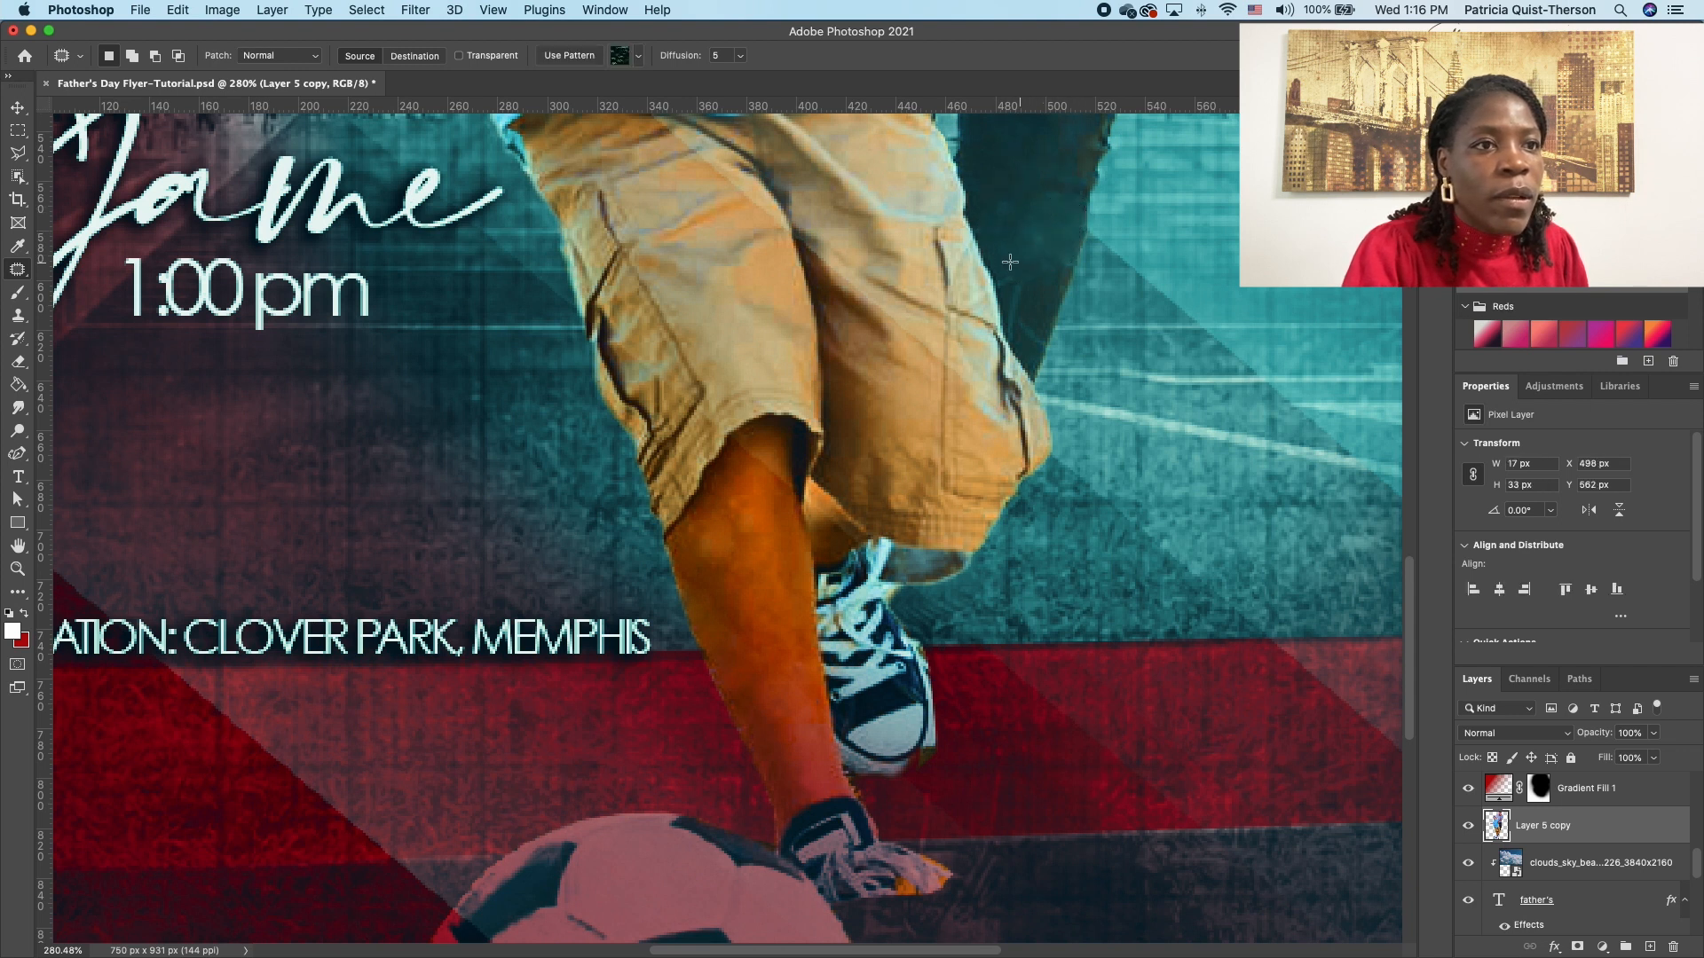
drag(988, 260, 998, 286)
mouse_move(1032, 346)
mouse_down()
mouse_move(1030, 286)
mouse_move(988, 260)
mouse_move(1027, 232)
mouse_up()
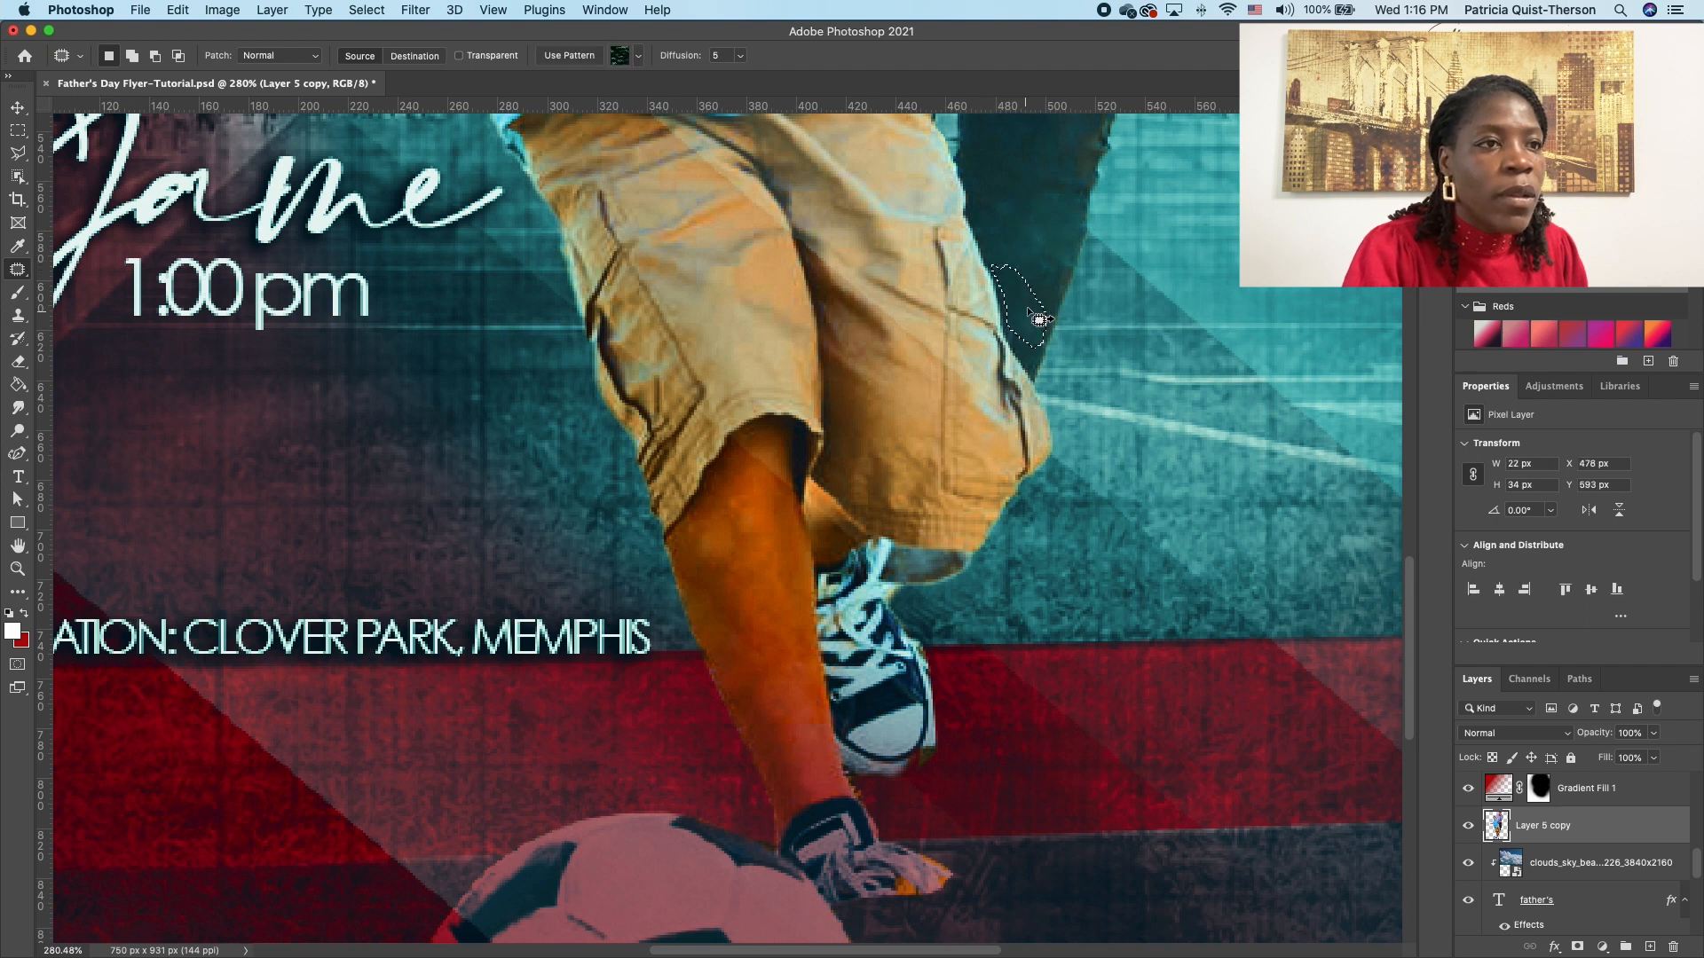
scroll(1078, 407, down, 3)
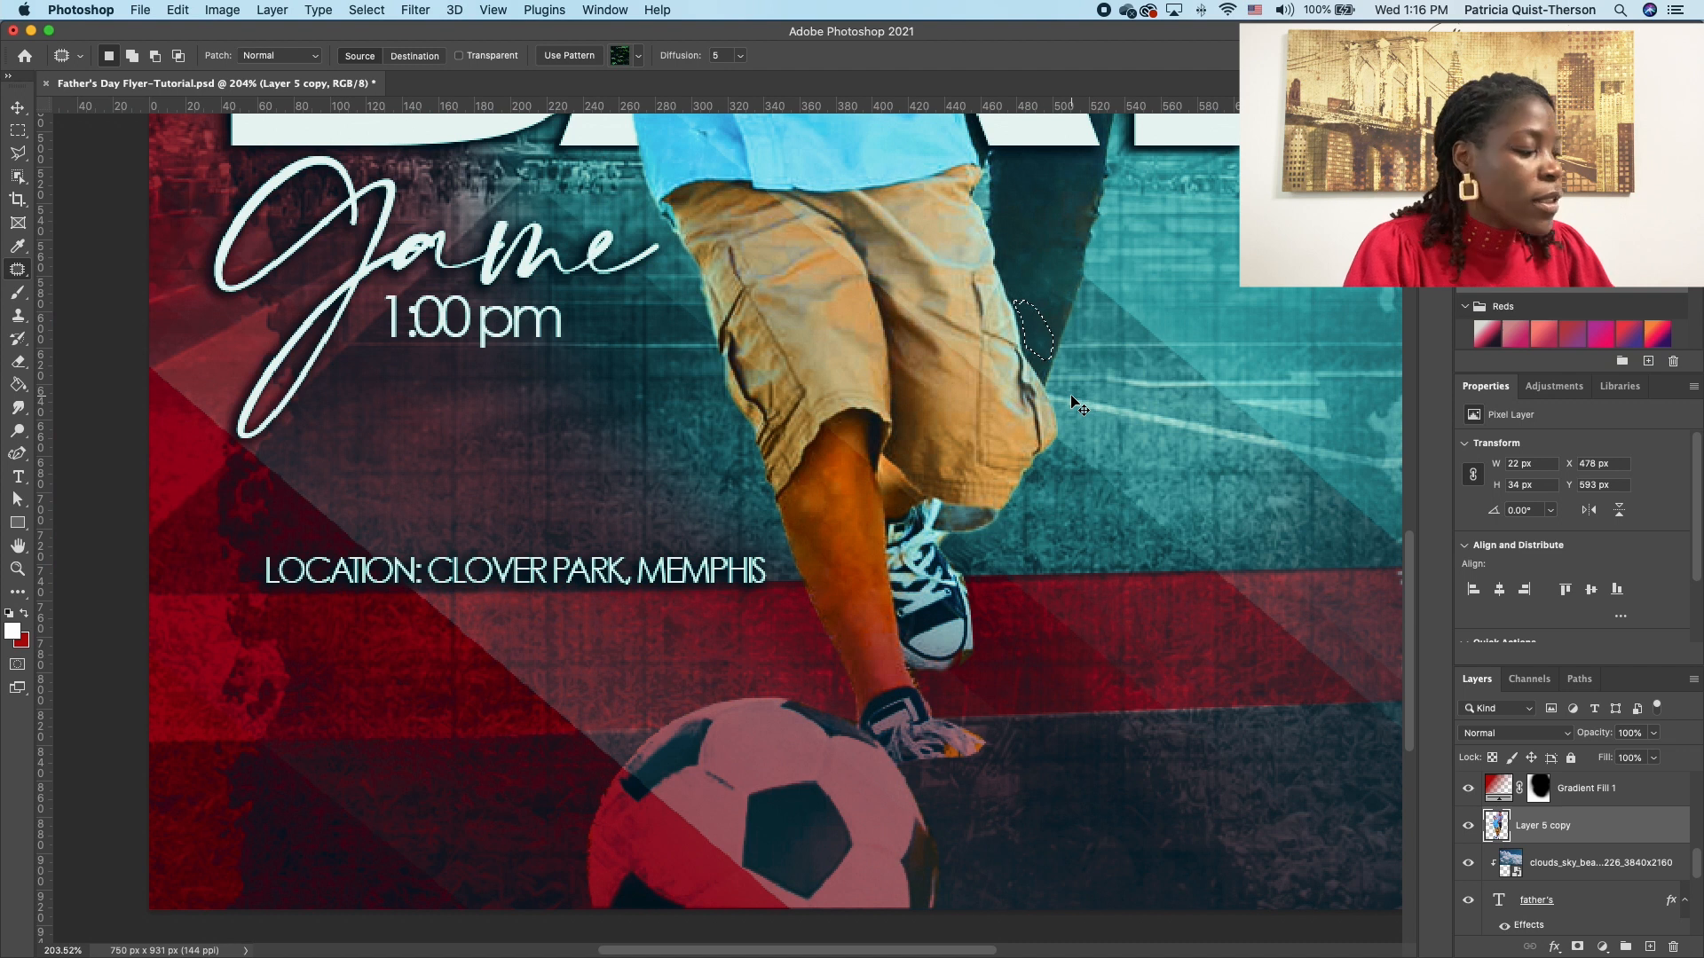
key(super+d)
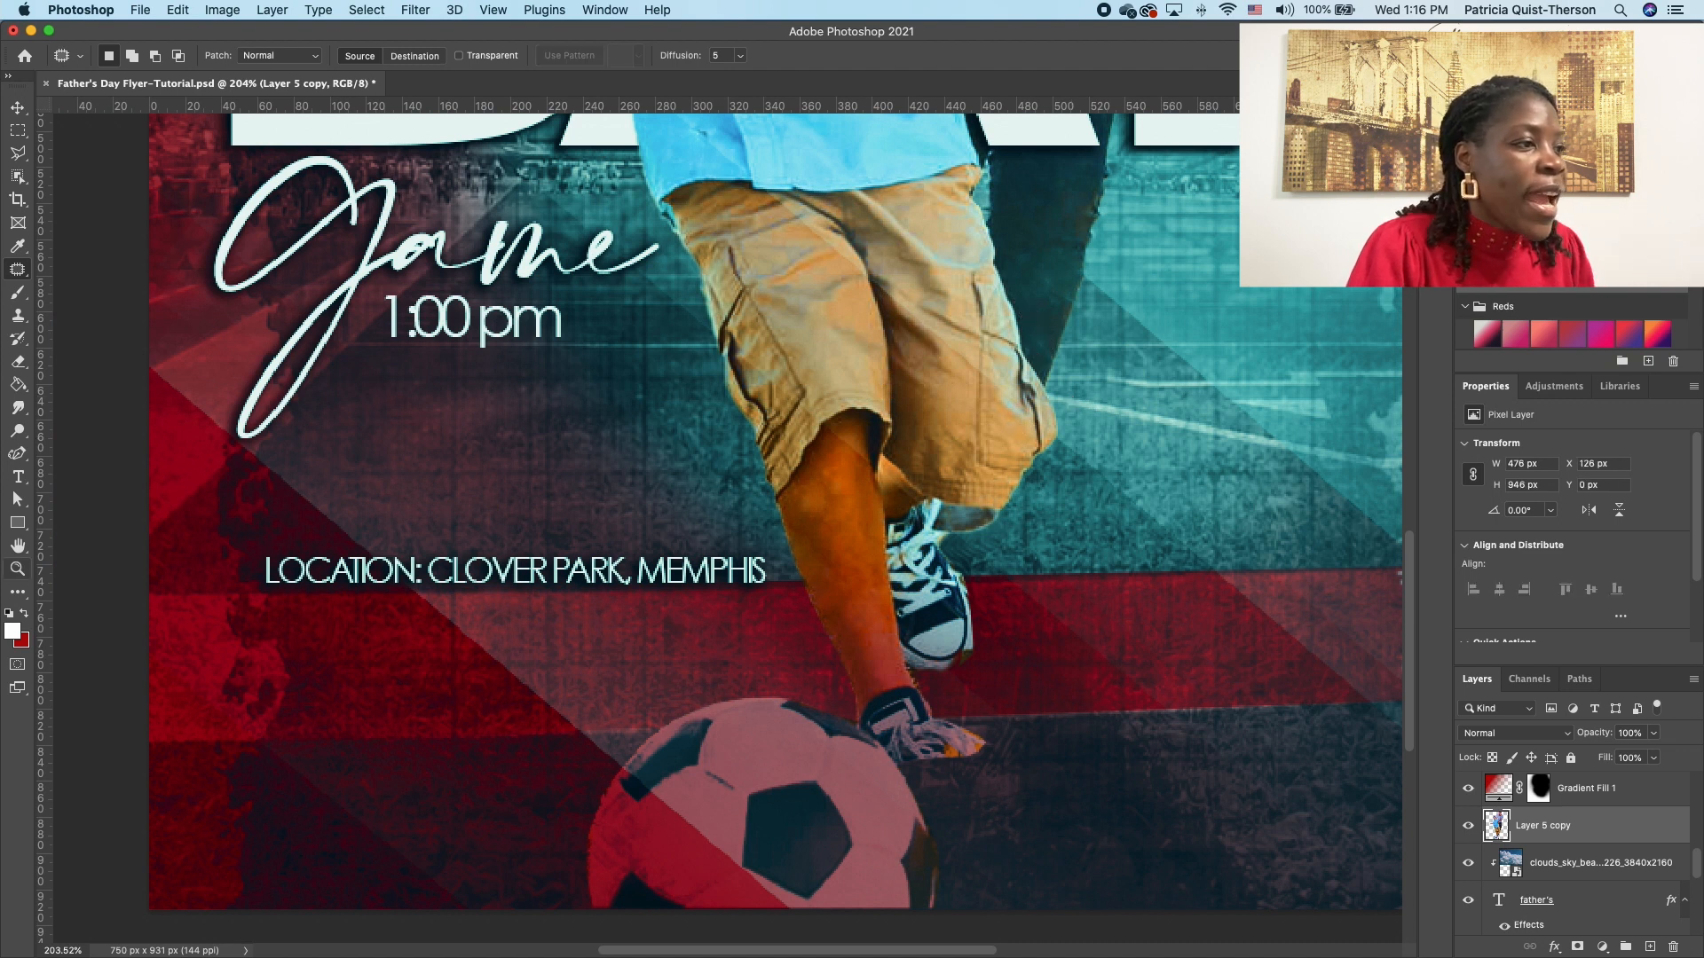
click(16, 569)
click(541, 60)
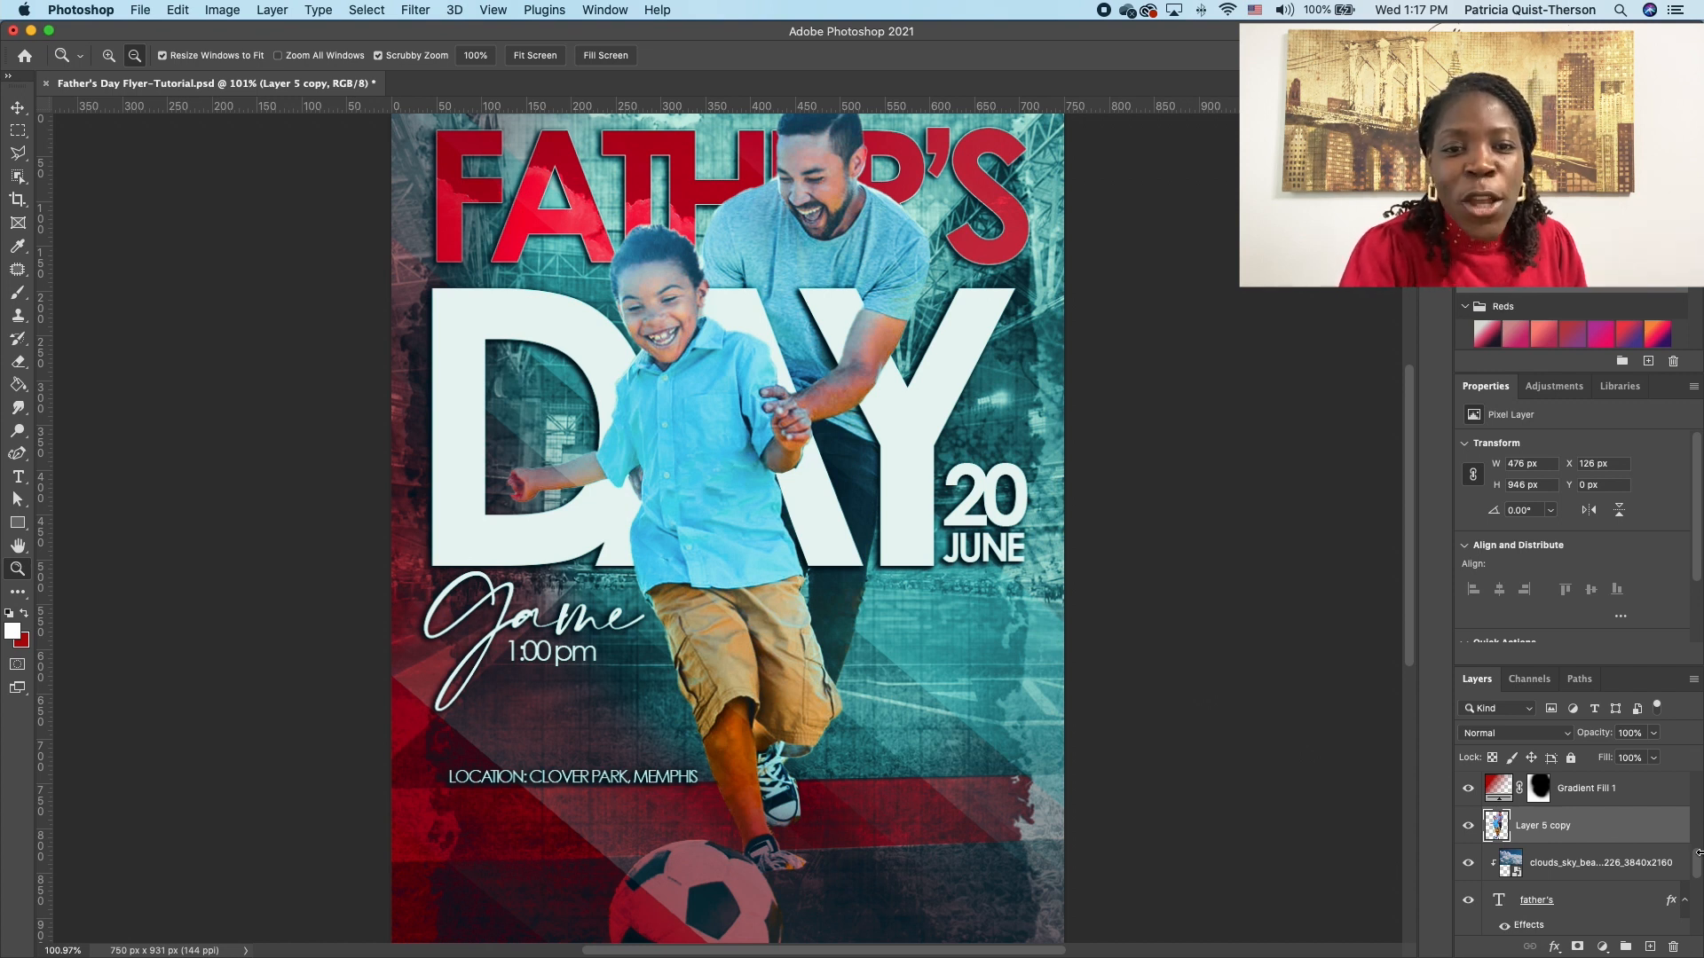
Step: Stamp all visible layers into a new merged layer above the Color Lookup adjustment
drag(1698, 853, 1700, 773)
click(1644, 797)
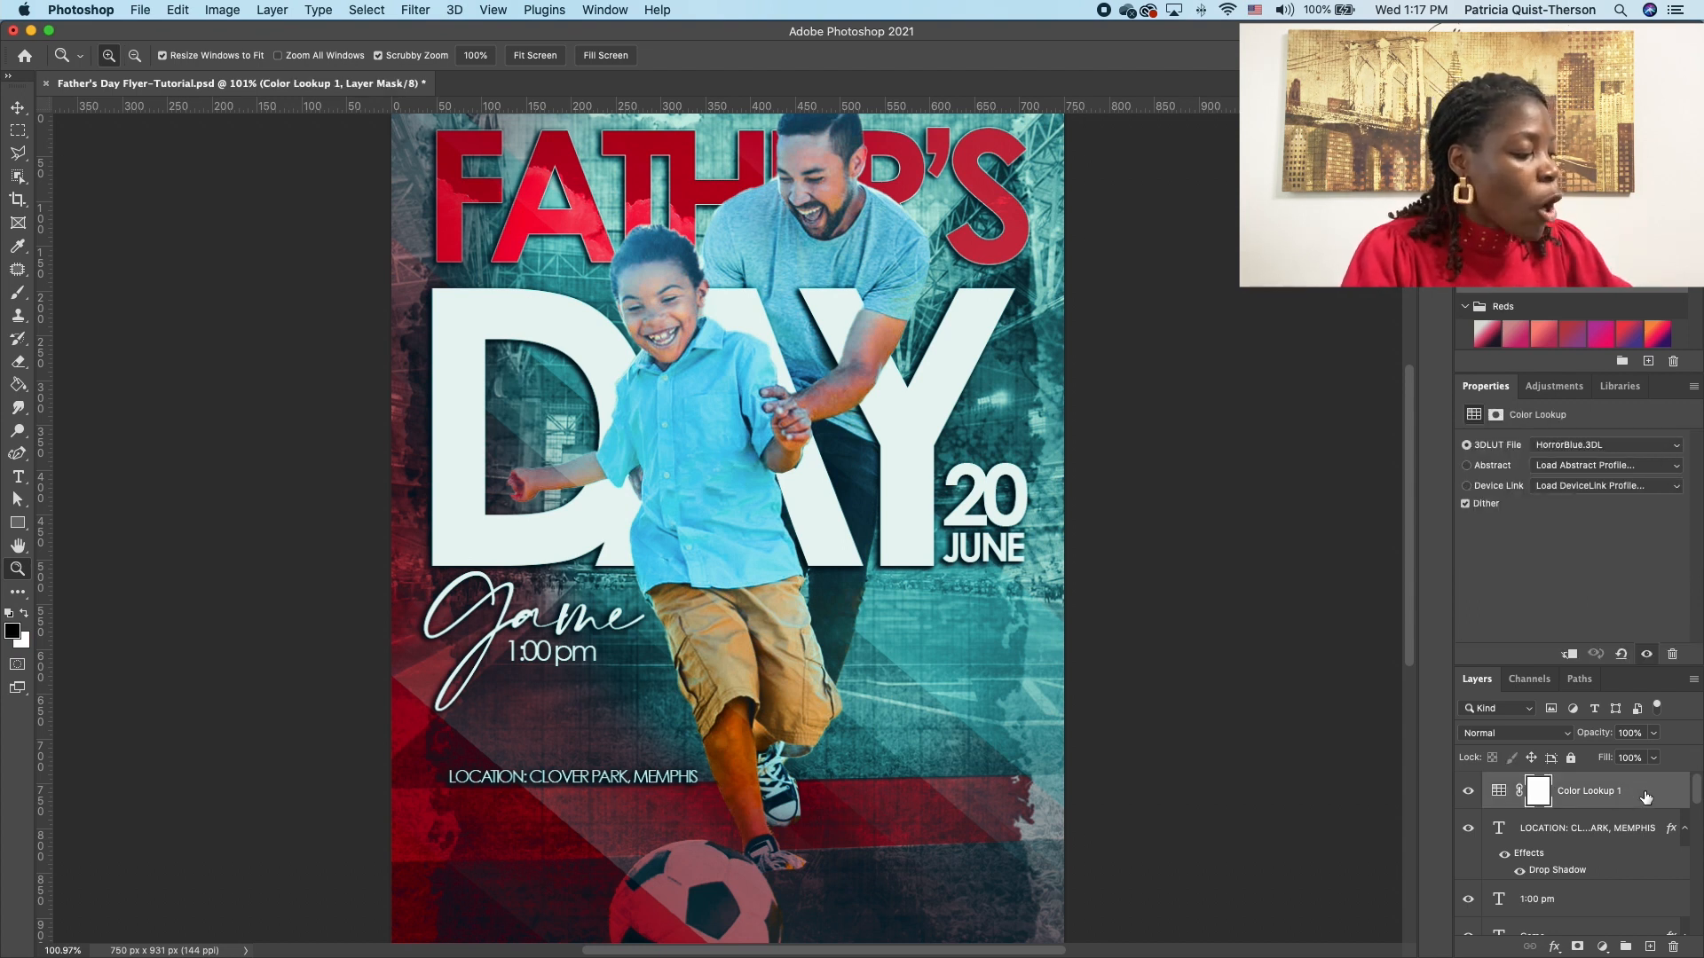
key(super+alt+shift+e)
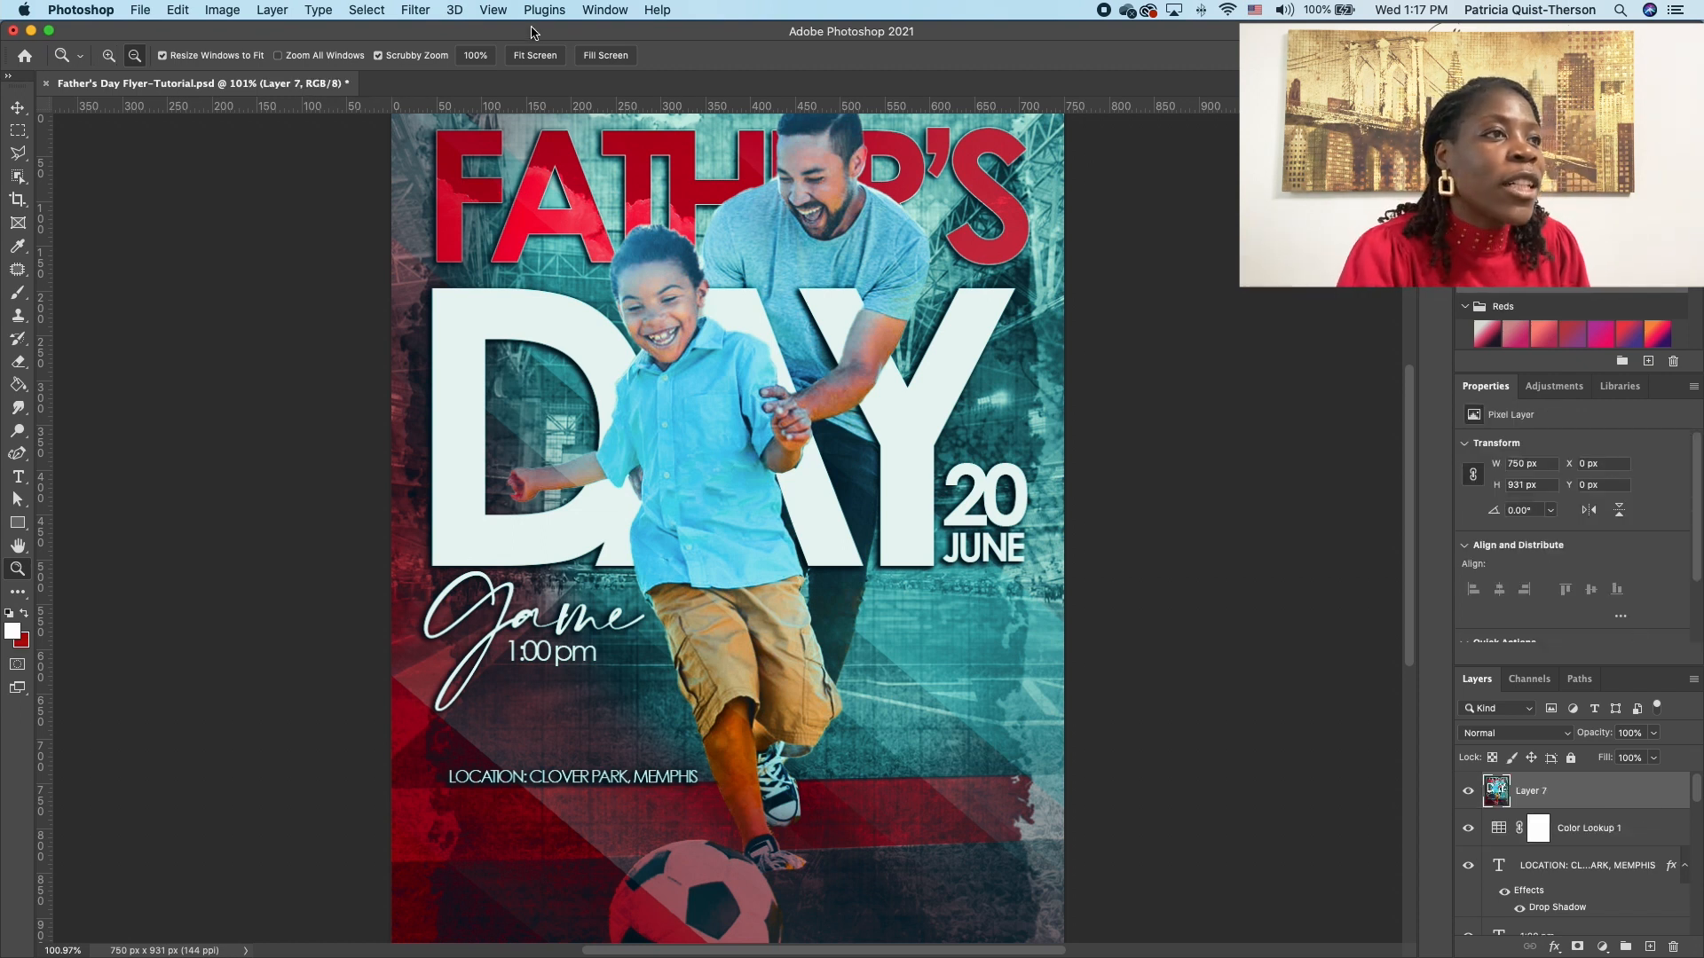
Step: In the Camera Raw Filter on the merged layer, set Temperature -12, Contrast +45, Vibrance +20 and Saturation +6
click(413, 10)
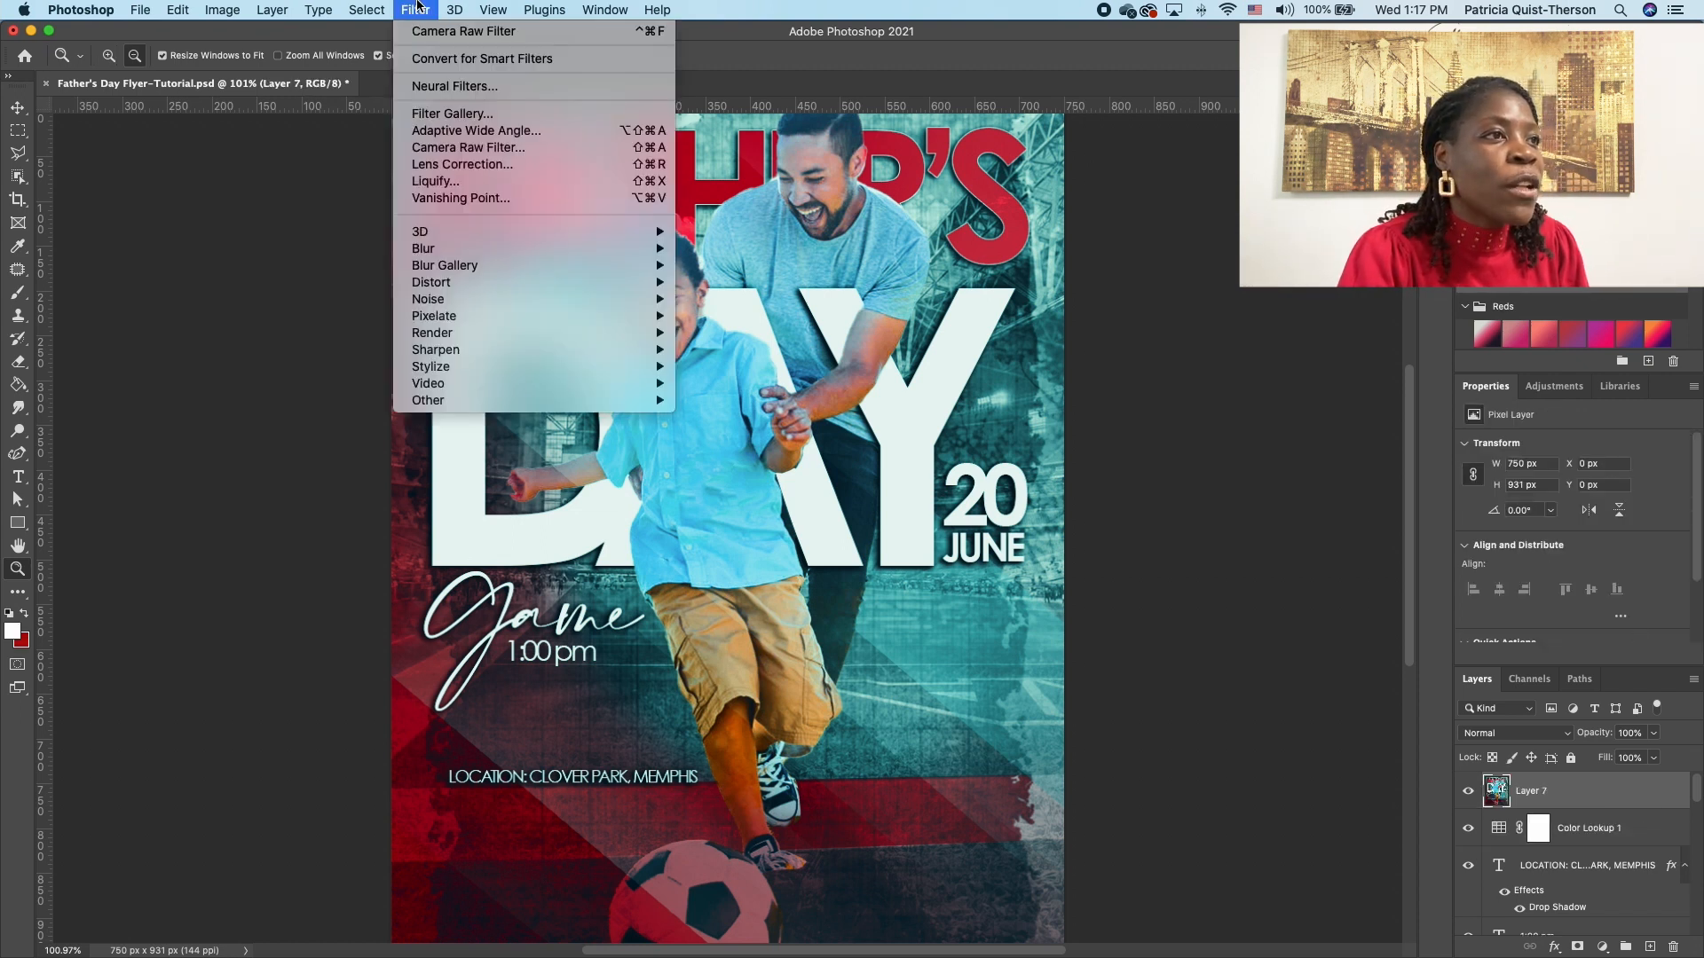
click(499, 153)
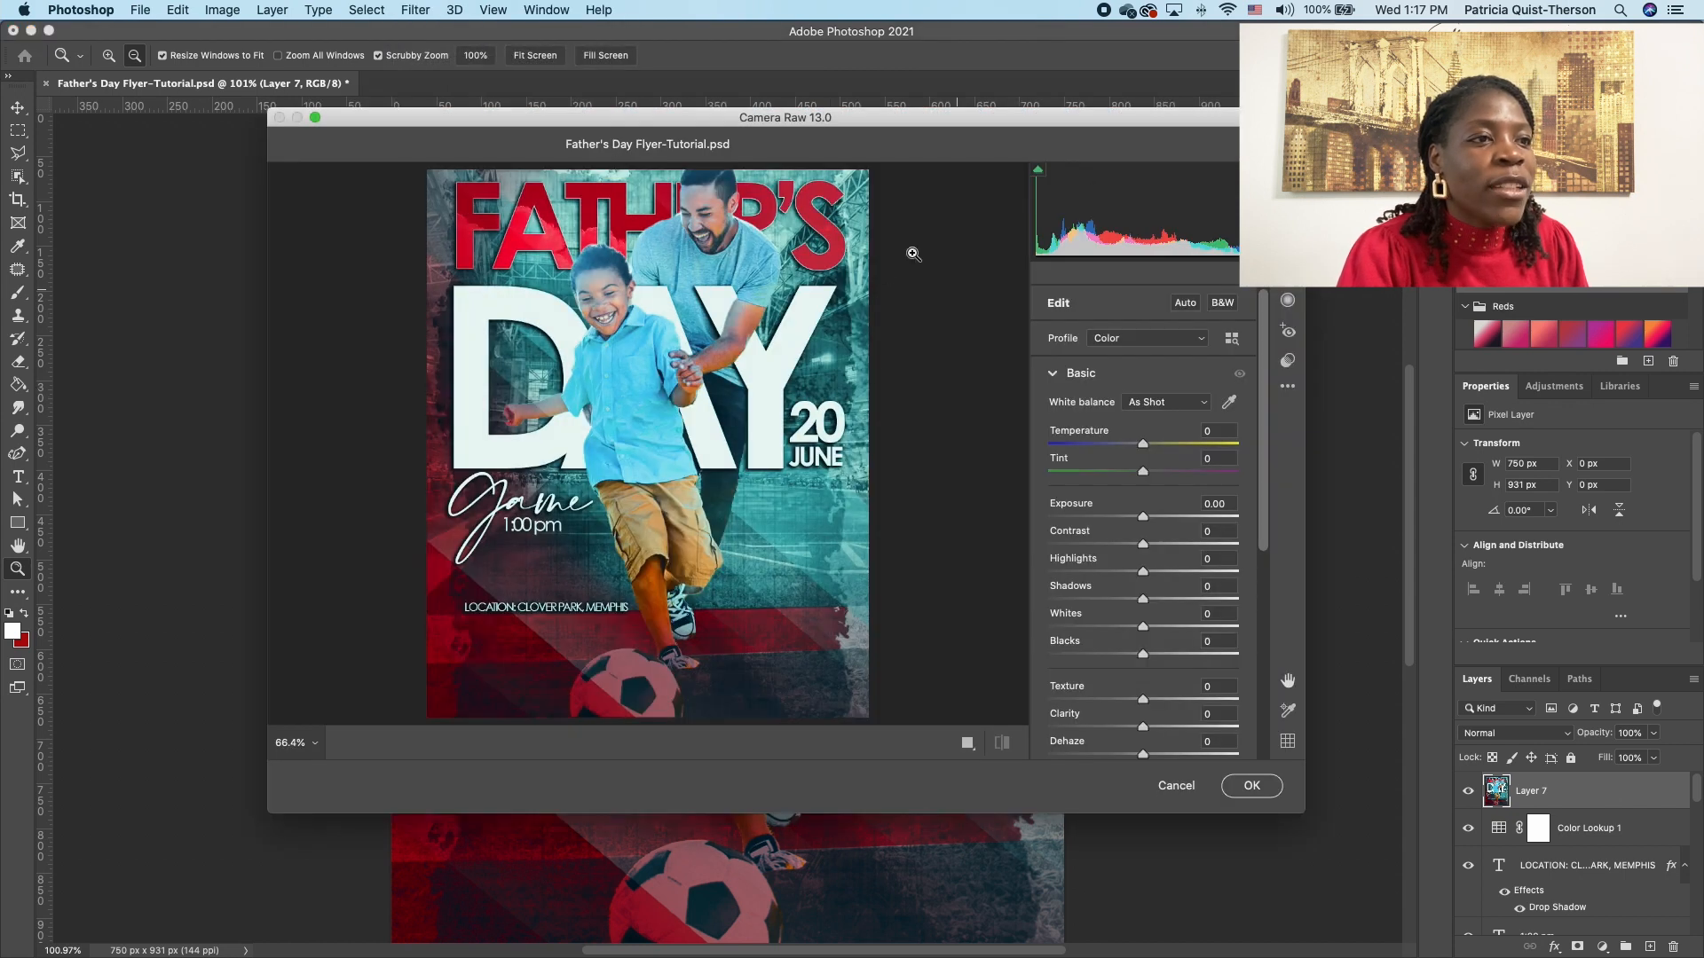
drag(1143, 444, 1132, 451)
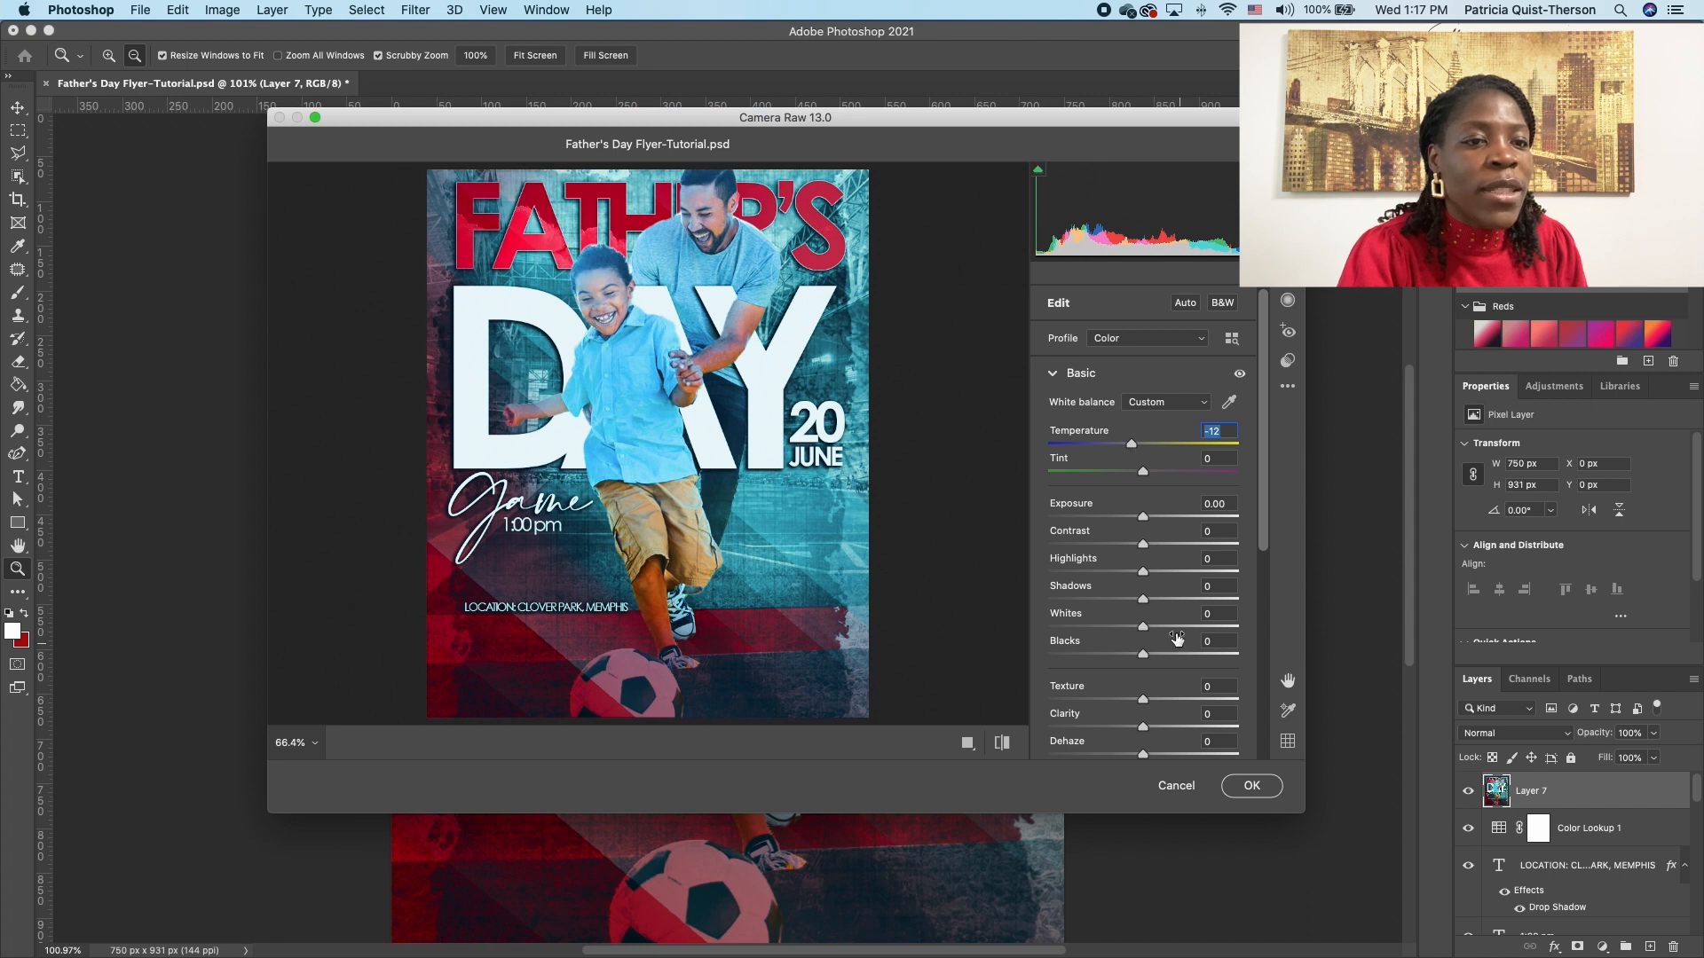
drag(1143, 544, 1186, 546)
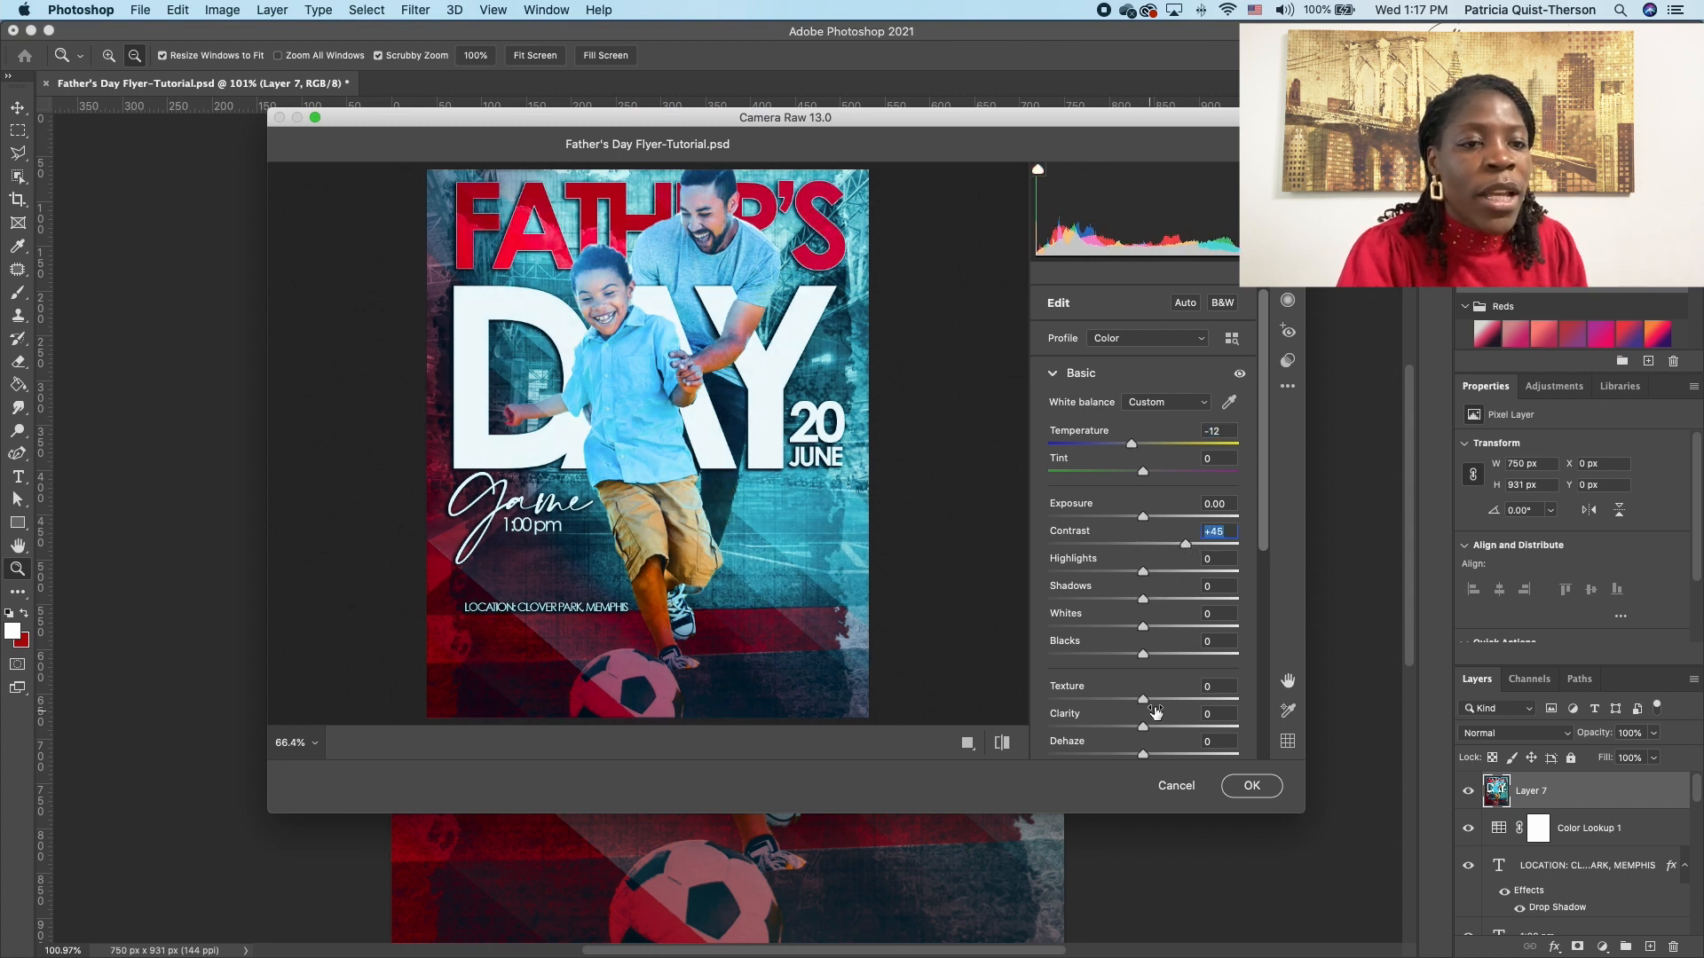
scroll(1155, 712, down, 3)
mouse_move(1144, 733)
mouse_down()
mouse_move(1174, 733)
mouse_move(1165, 762)
mouse_move(1148, 762)
mouse_move(1161, 733)
mouse_up()
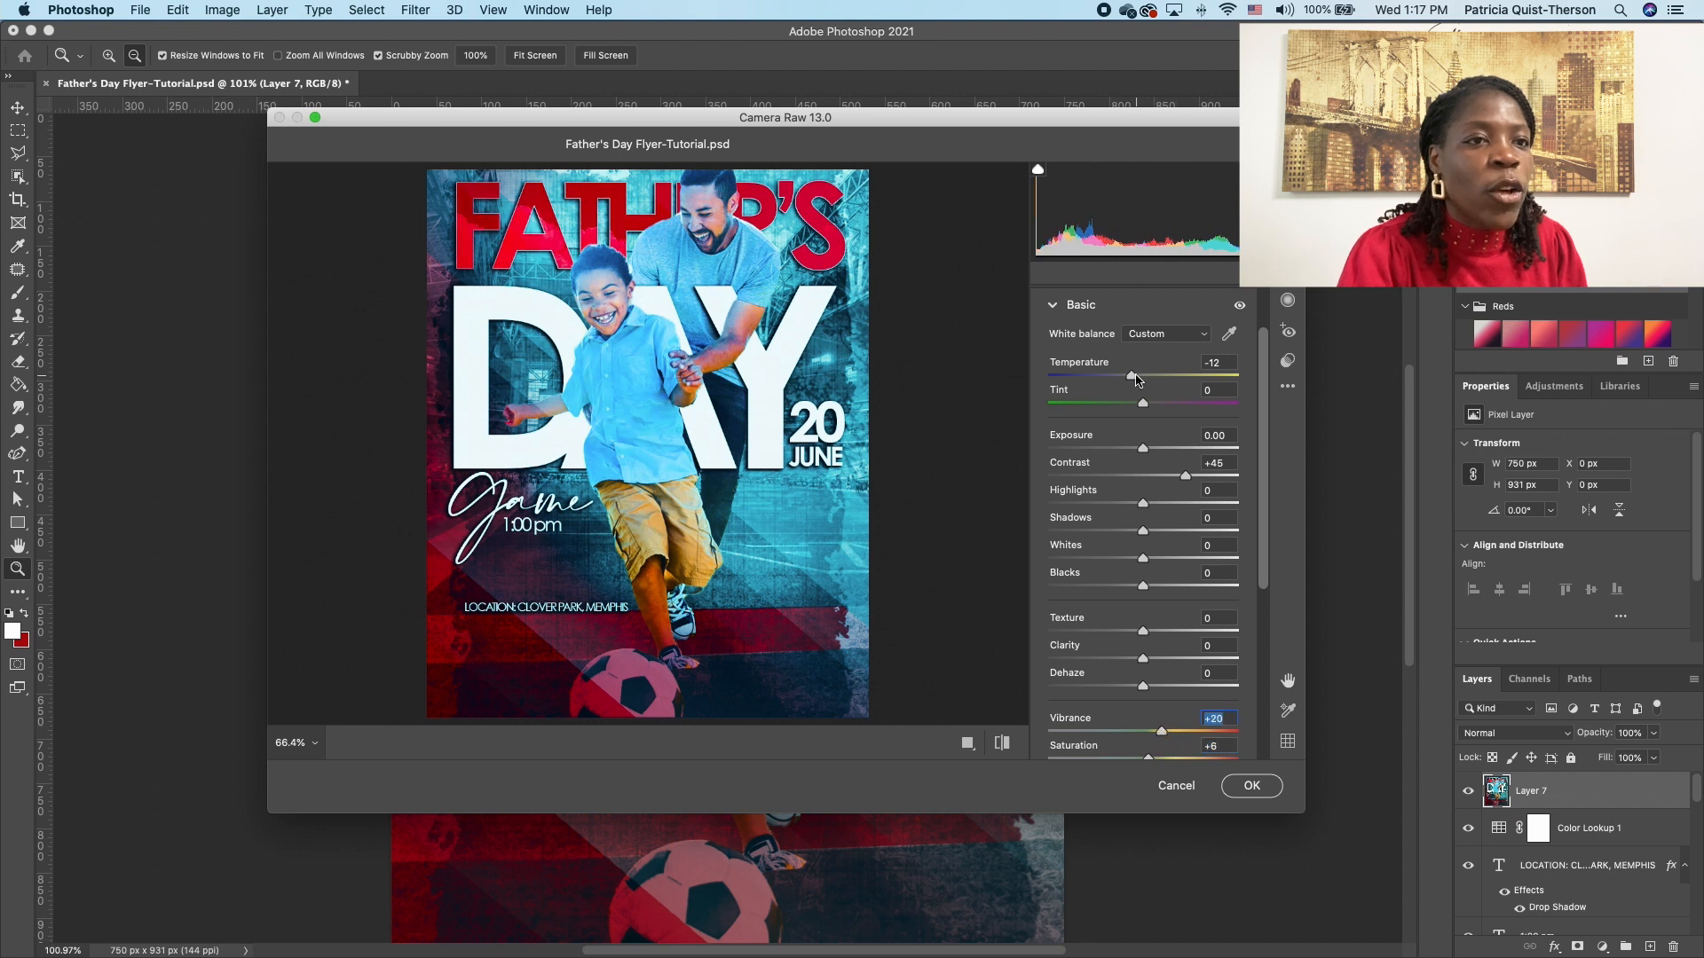
Step: Finish the Camera Raw grade with Temperature +5, Exposure -0.35 and slightly more contrast, and compare the flyer with and without the merged layer
drag(1136, 380, 1150, 381)
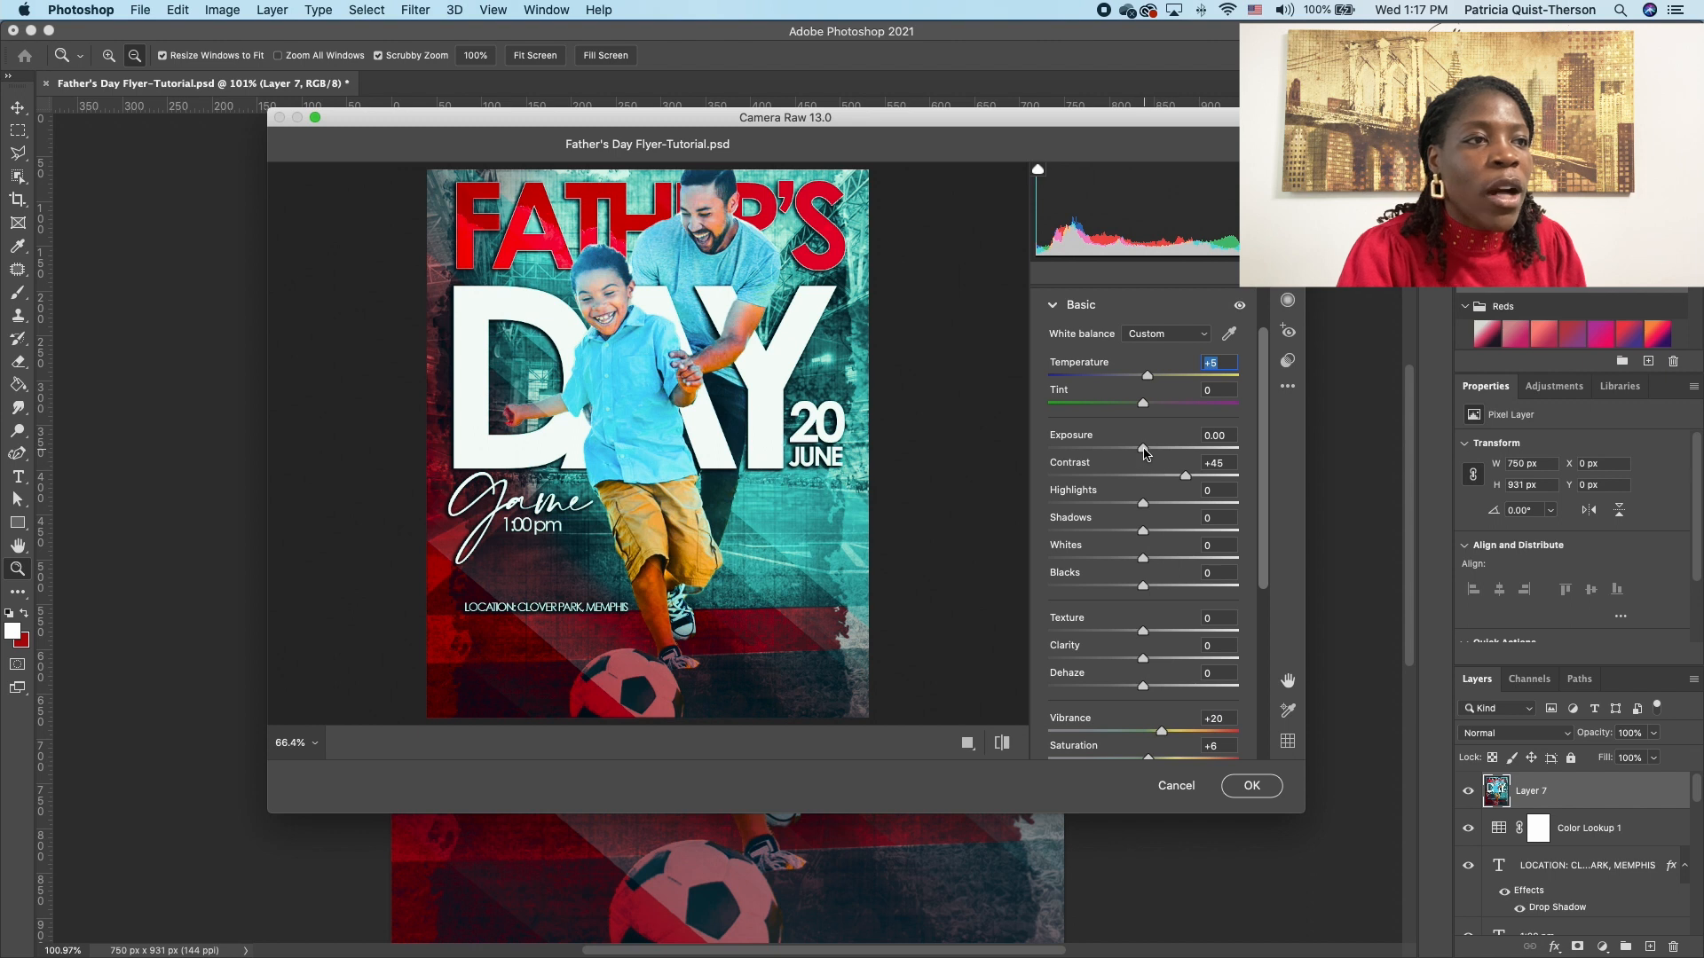
drag(1144, 450, 1139, 455)
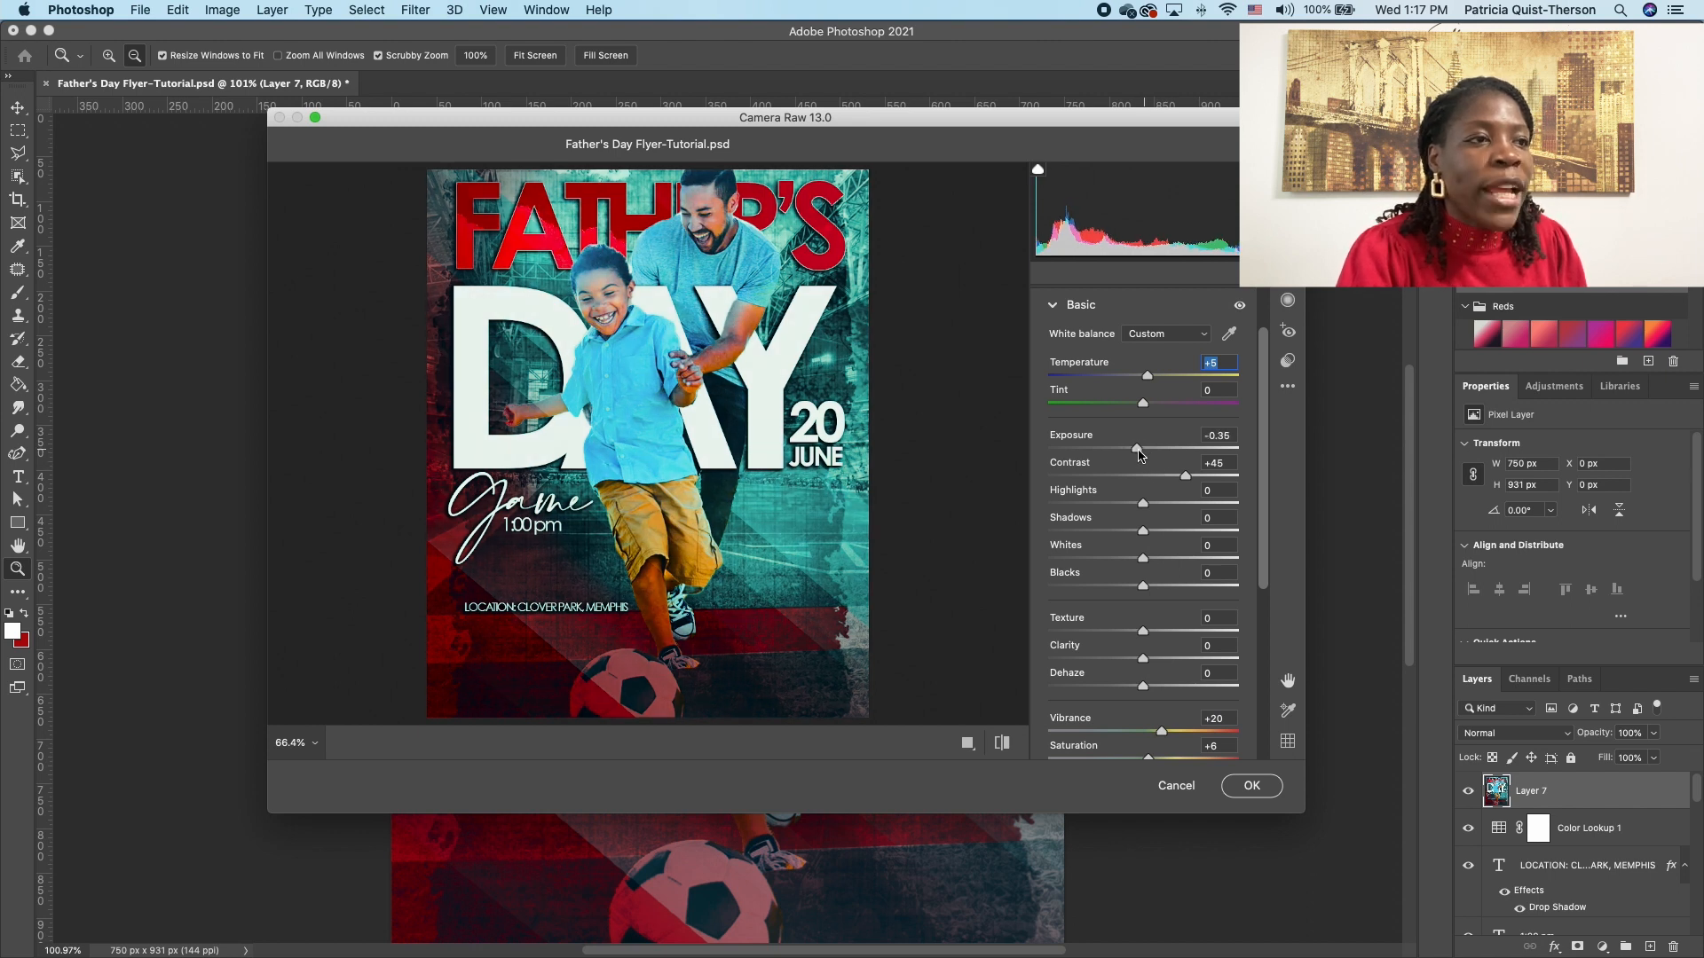
click(1139, 455)
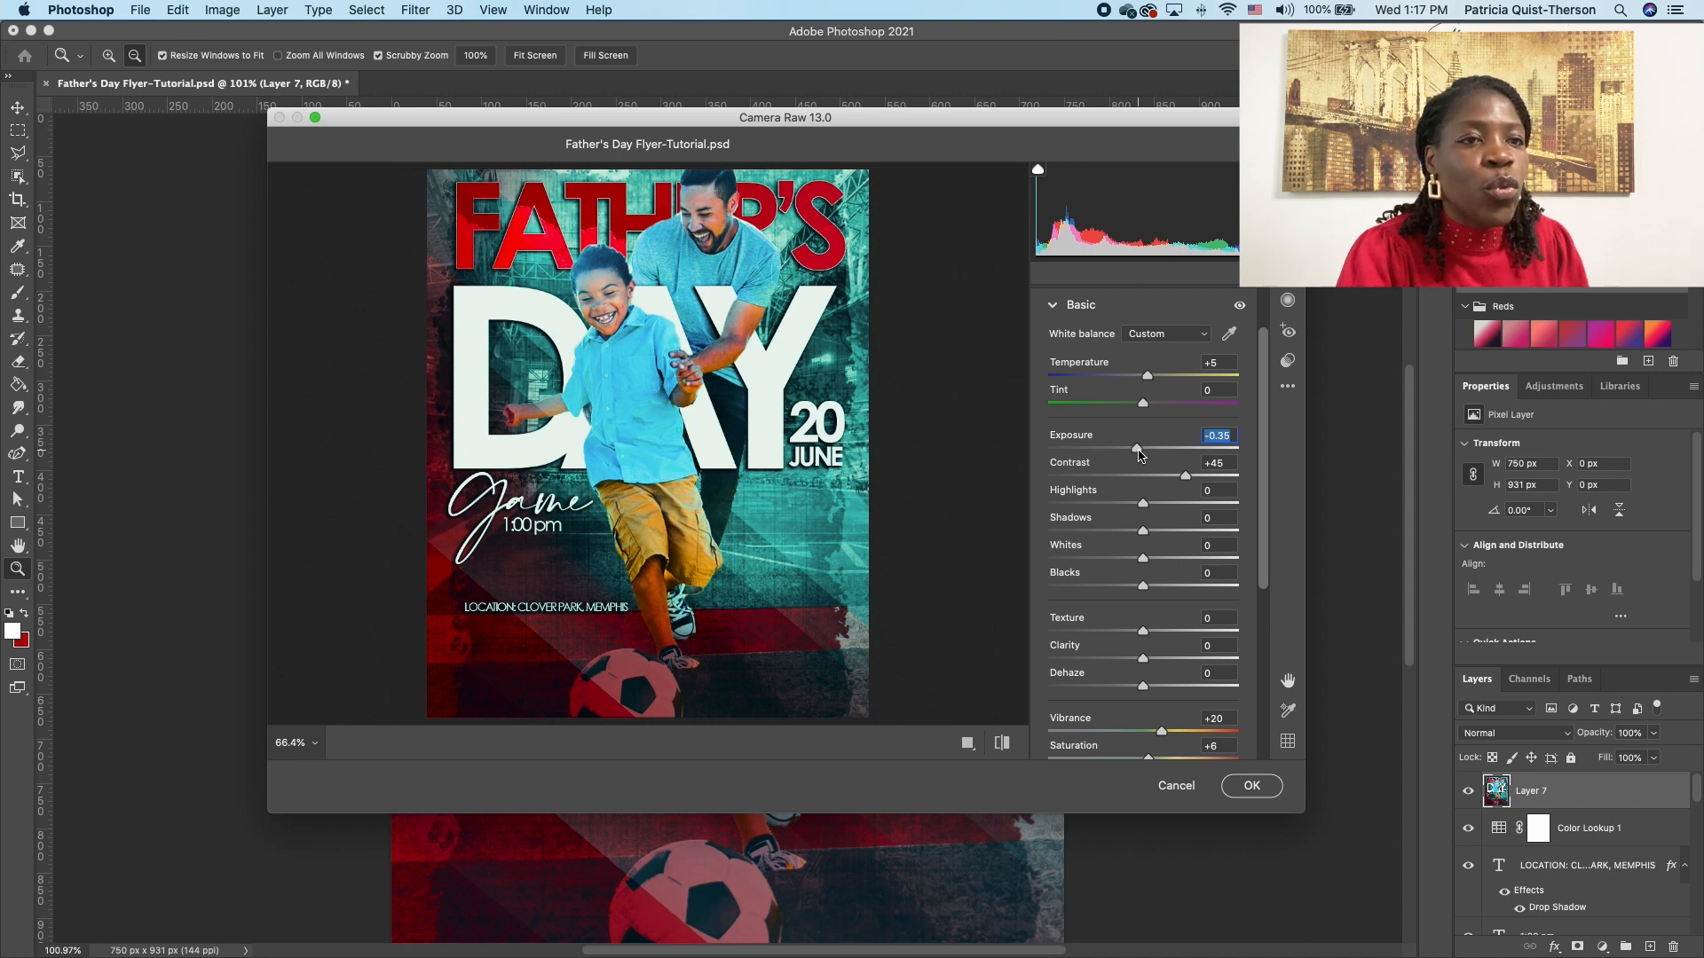
mouse_move(1189, 480)
mouse_down()
mouse_move(1173, 480)
mouse_move(1193, 479)
mouse_up()
click(1241, 786)
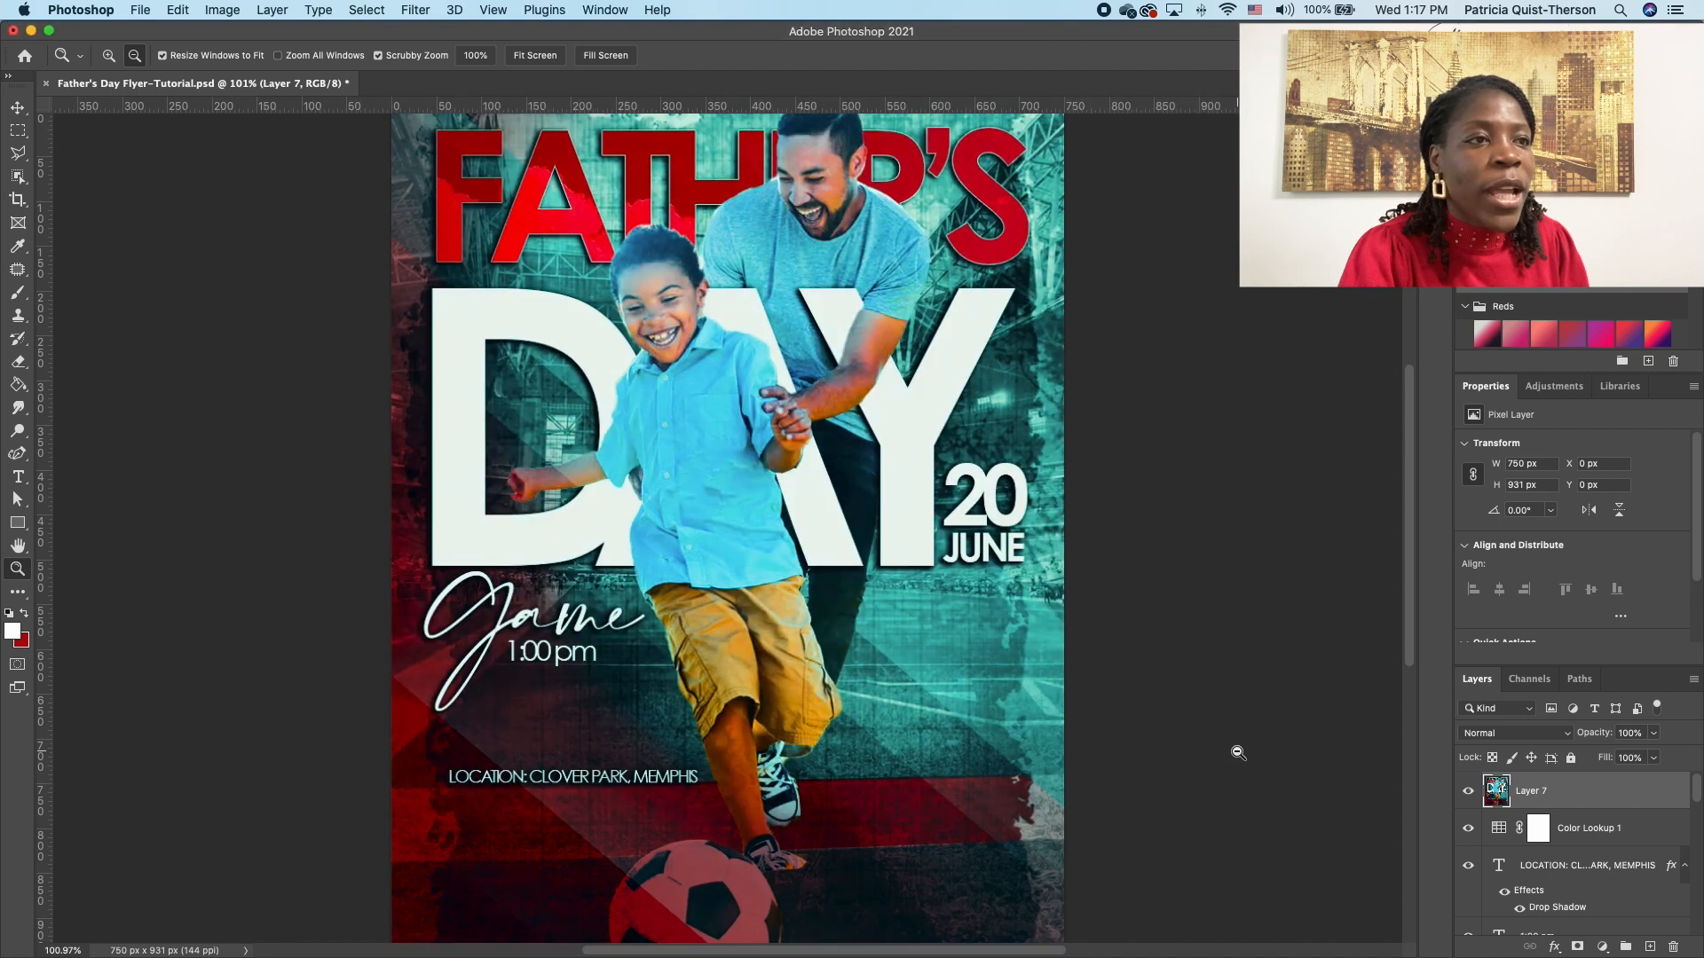
click(1469, 793)
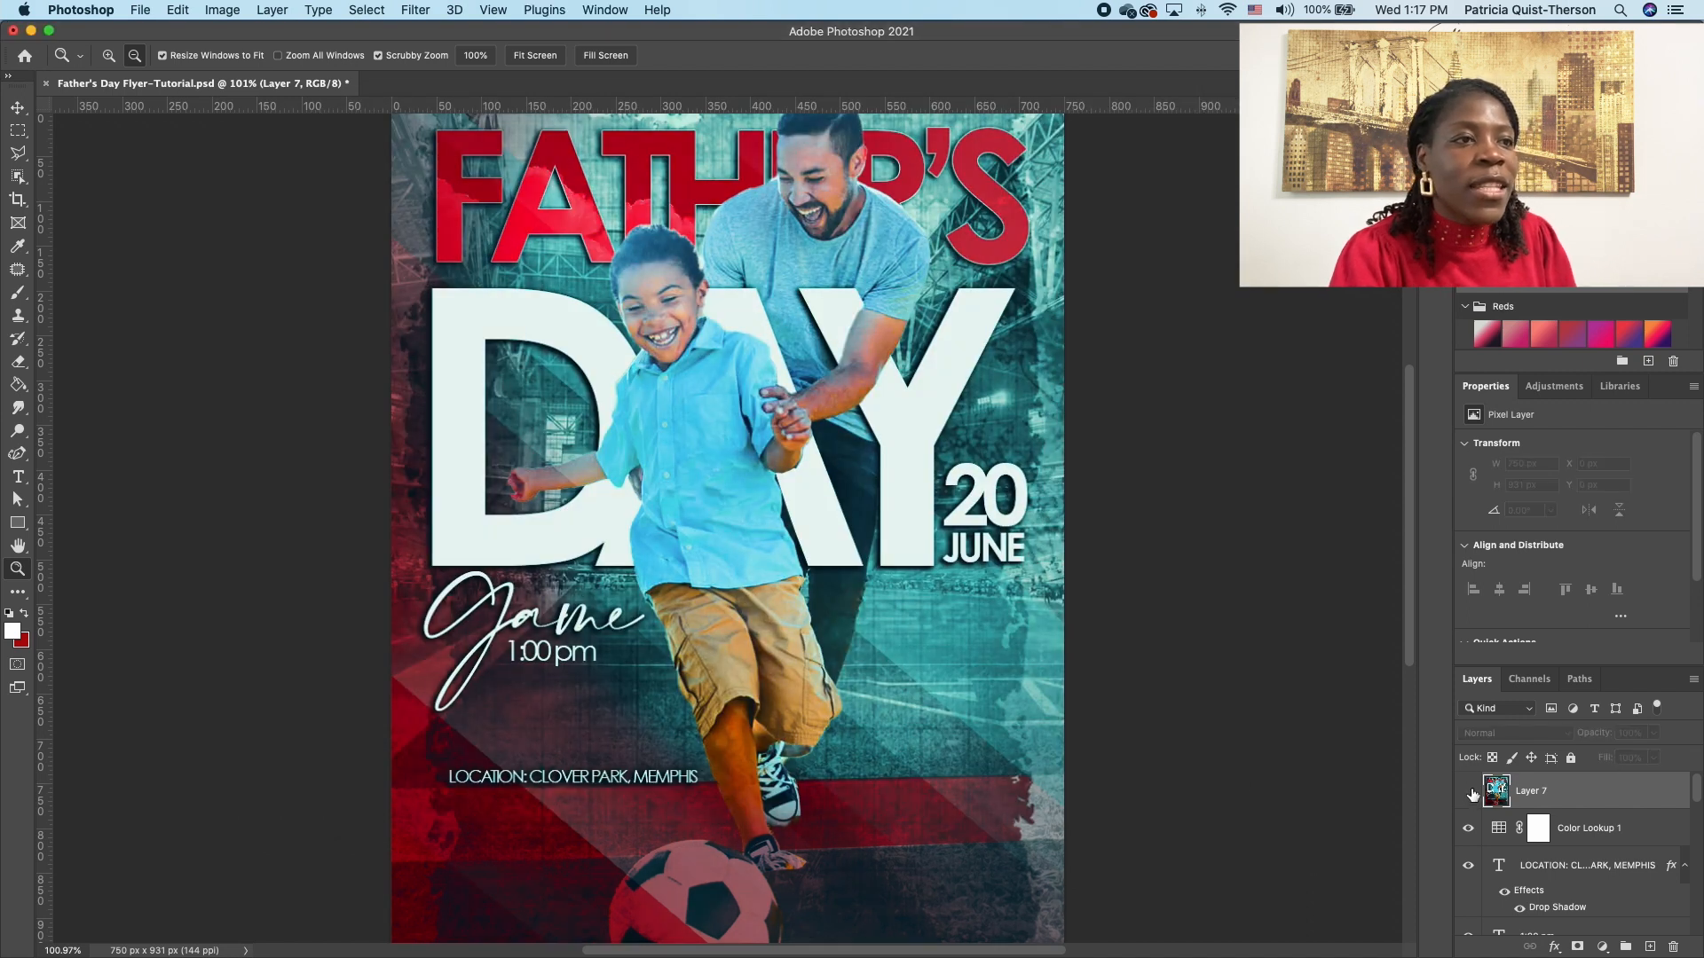
click(1472, 793)
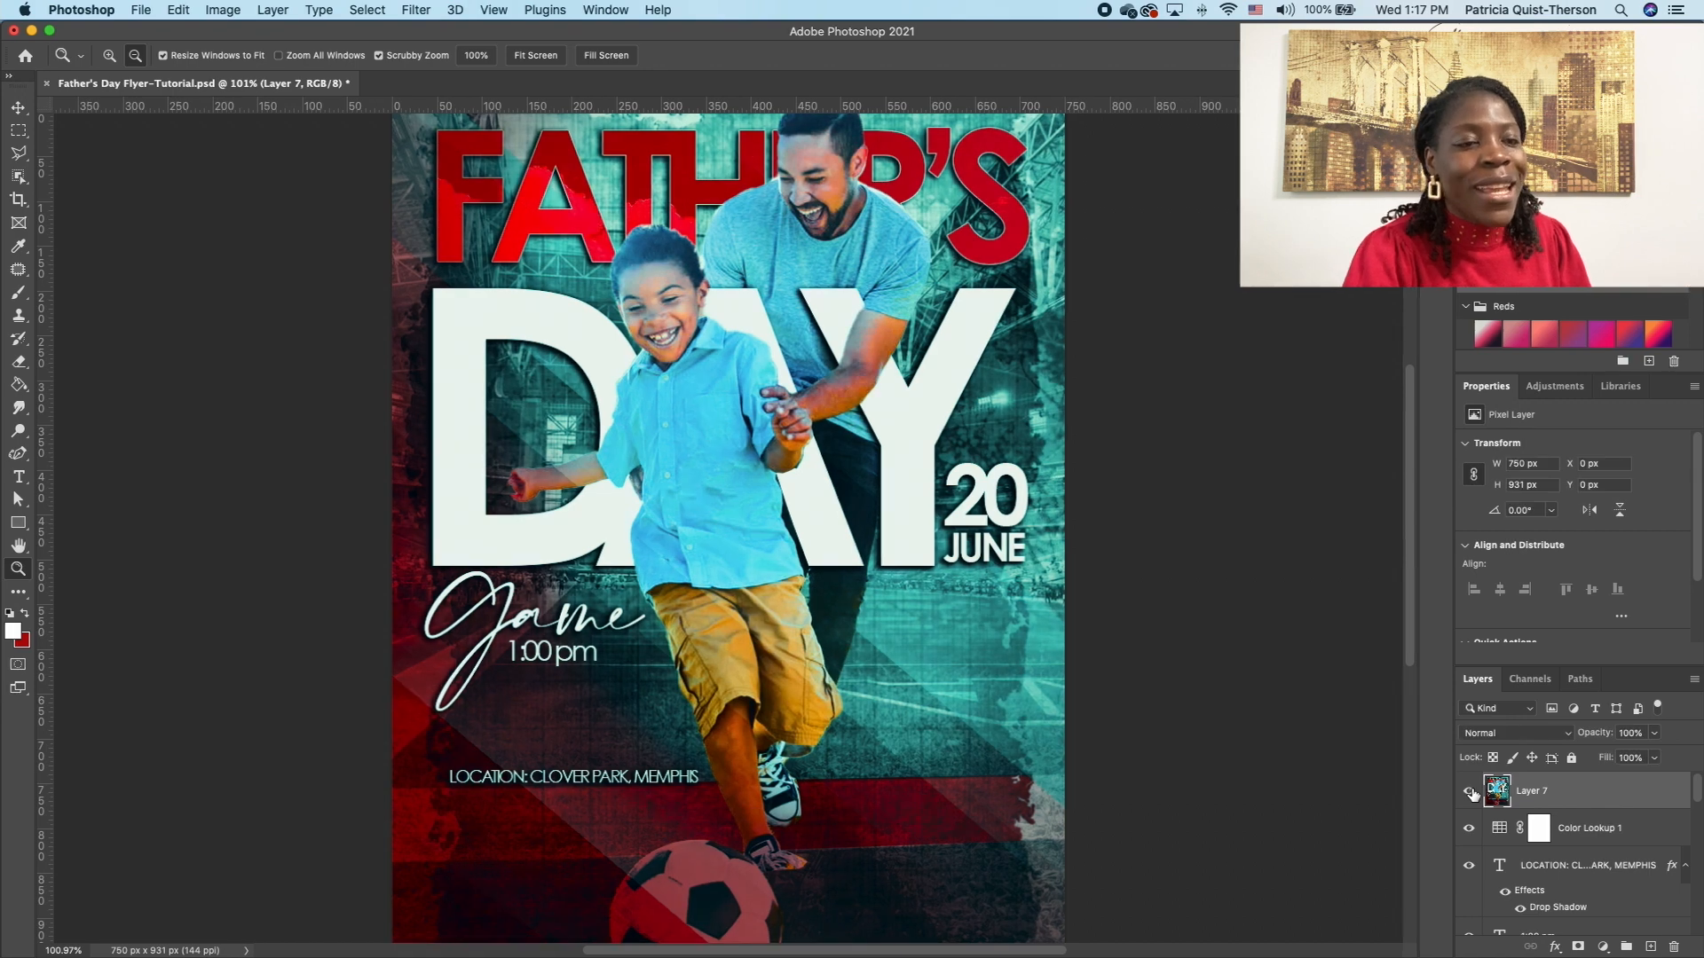